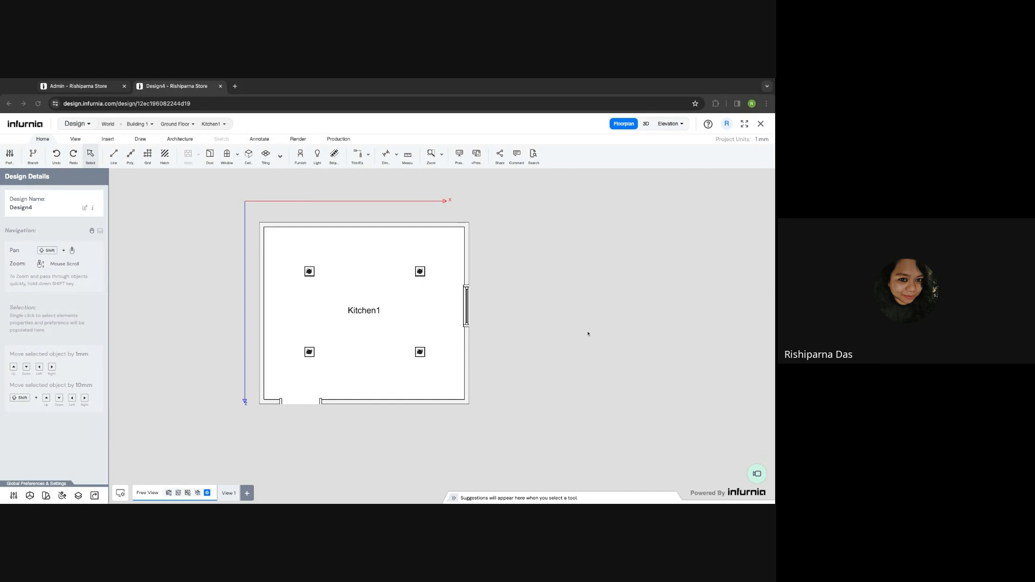
# - Switch the Kitchen1 floor plan to 3D and orbit to a lower viewing angle
pyautogui.click(646, 123)
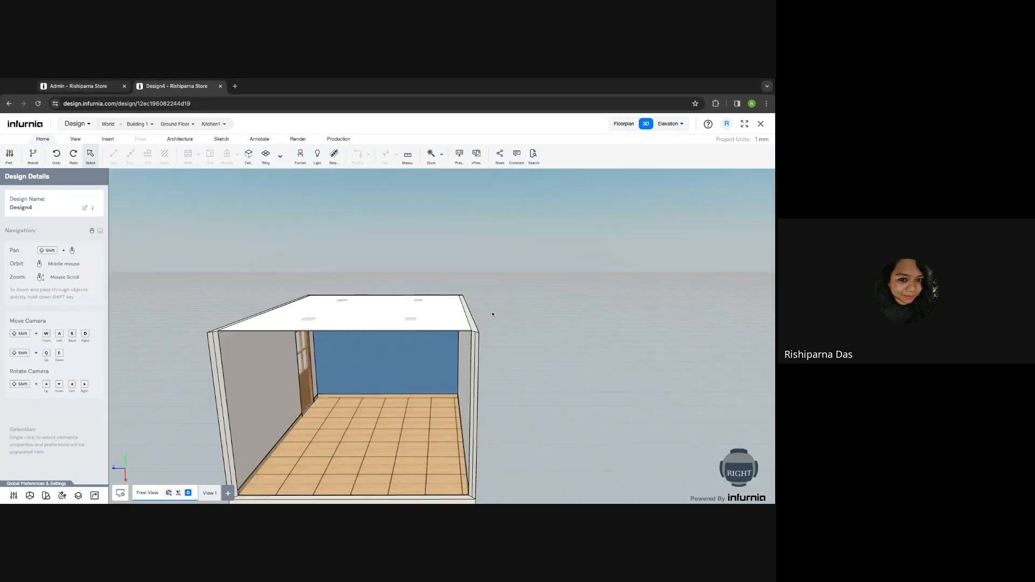
pyautogui.moveTo(492, 314); pyautogui.dragTo(483, 289, button='middle')
pyautogui.scroll(5, 486, 407)
pyautogui.scroll(-8, 485, 407)
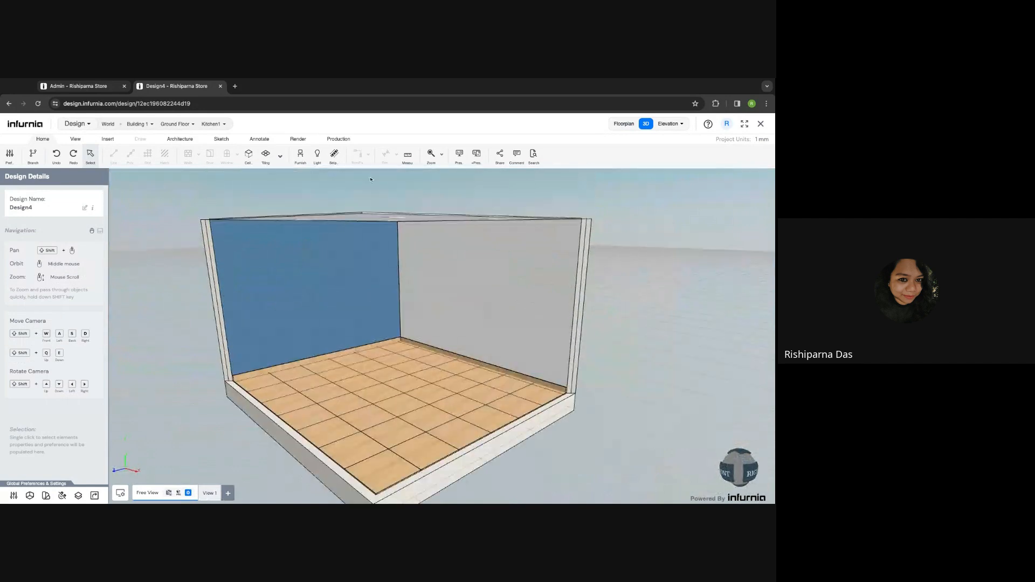
# - Jump the camera inside Kitchen1, swing the view around, and select the back wall
pyautogui.click(211, 124)
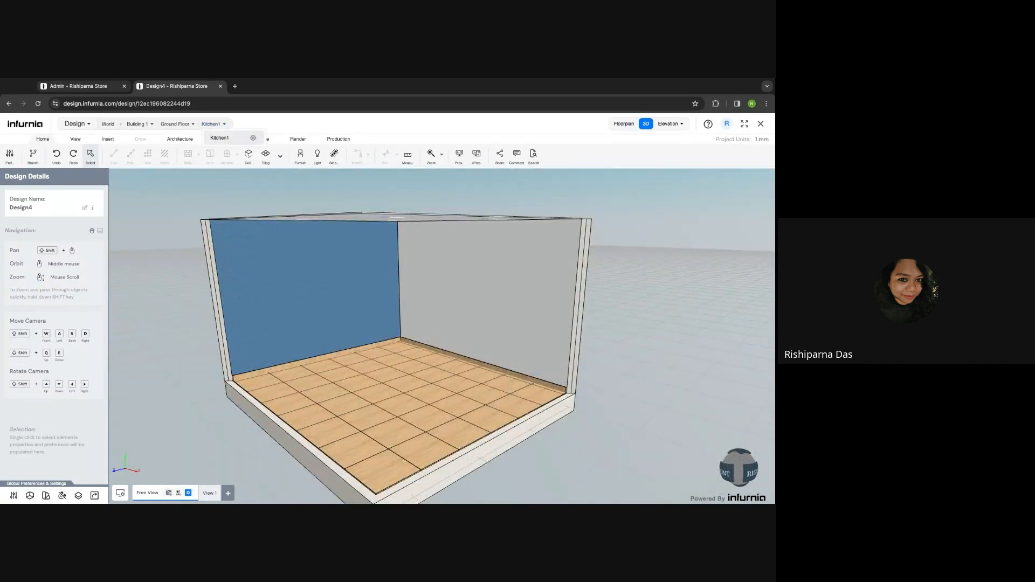
pyautogui.click(219, 138)
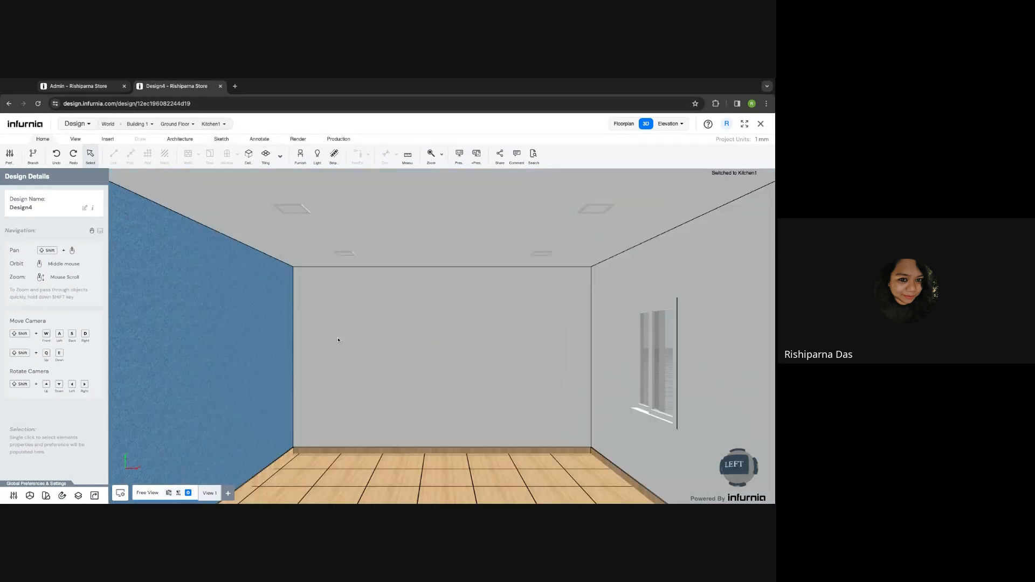
pyautogui.moveTo(454, 330)
pyautogui.mouseDown(button='middle')
pyautogui.moveTo(447, 347)
pyautogui.moveTo(438, 313)
pyautogui.moveTo(462, 328)
pyautogui.mouseUp(button='middle')
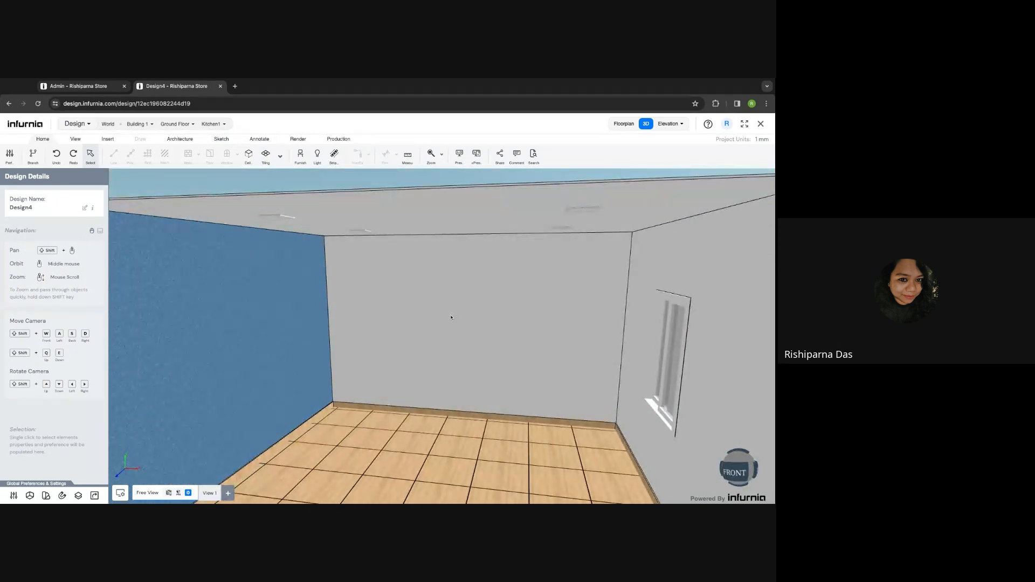
pyautogui.scroll(-5, 452, 318)
pyautogui.moveTo(460, 340); pyautogui.dragTo(429, 331, button='middle')
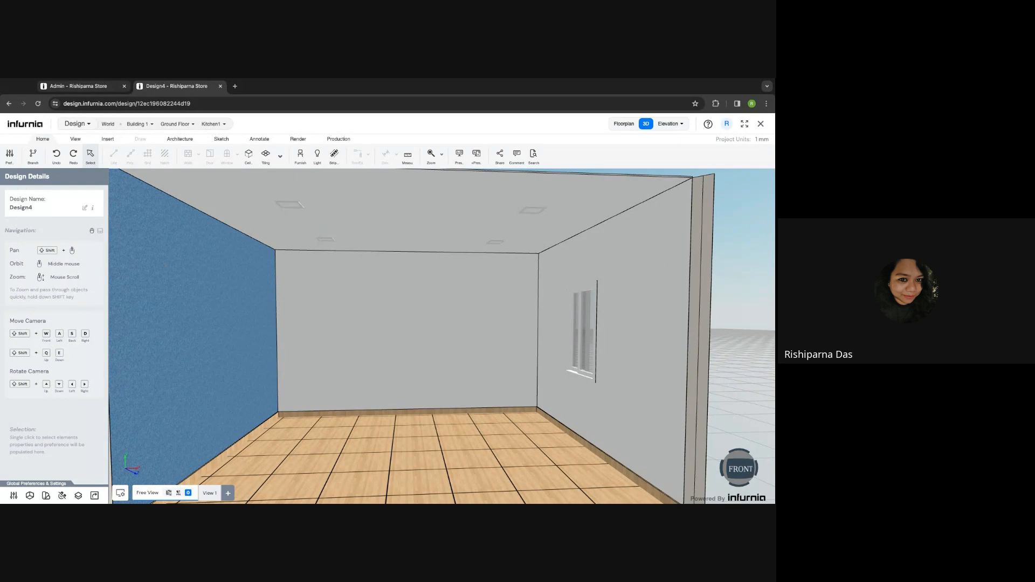
pyautogui.click(408, 333)
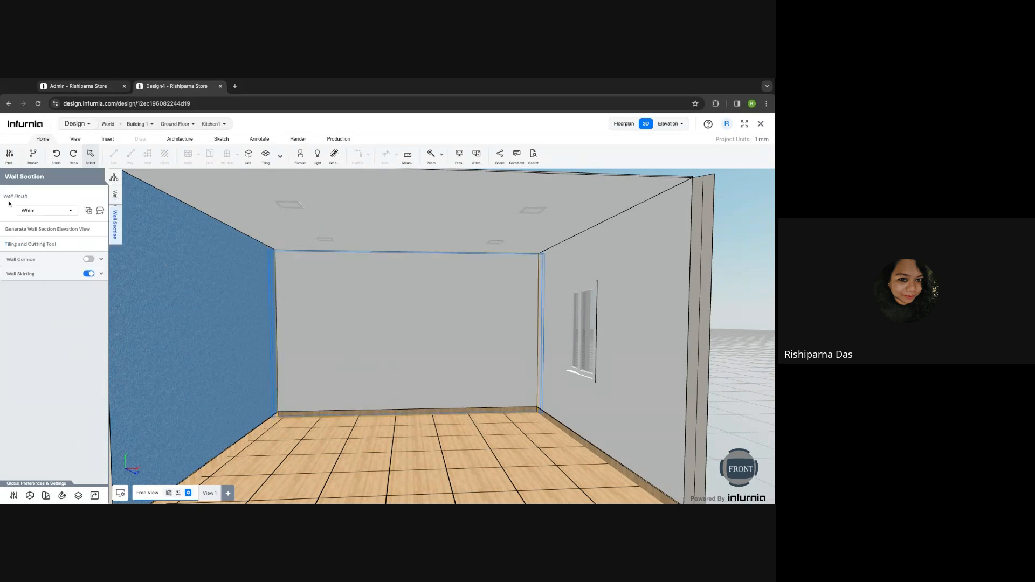
# - Paint the back wall Blue Green from the Paints section of the wall texture library
pyautogui.click(100, 212)
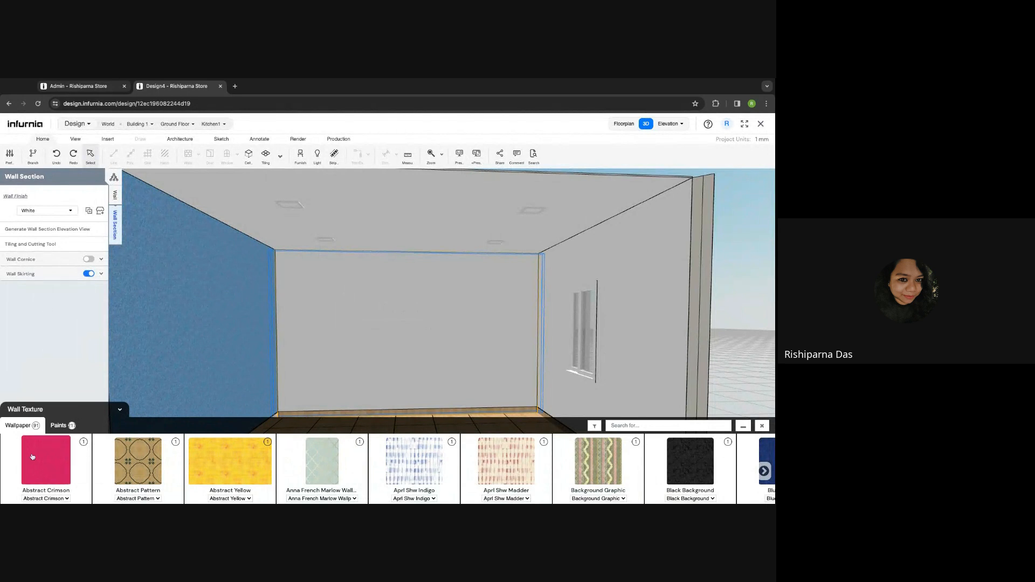
pyautogui.click(64, 426)
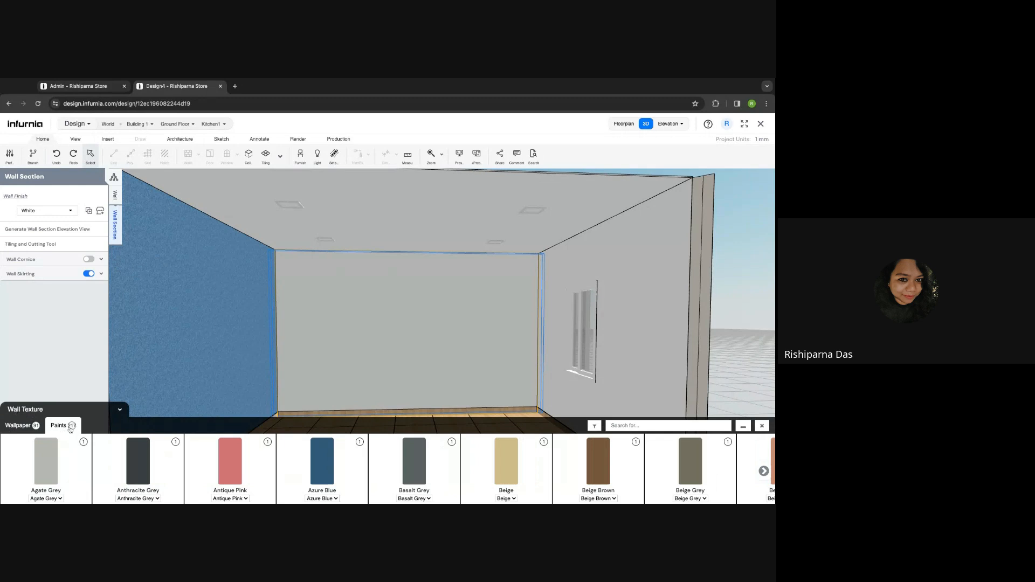
pyautogui.click(764, 471)
pyautogui.click(764, 471)
pyautogui.click(764, 471)
pyautogui.click(763, 471)
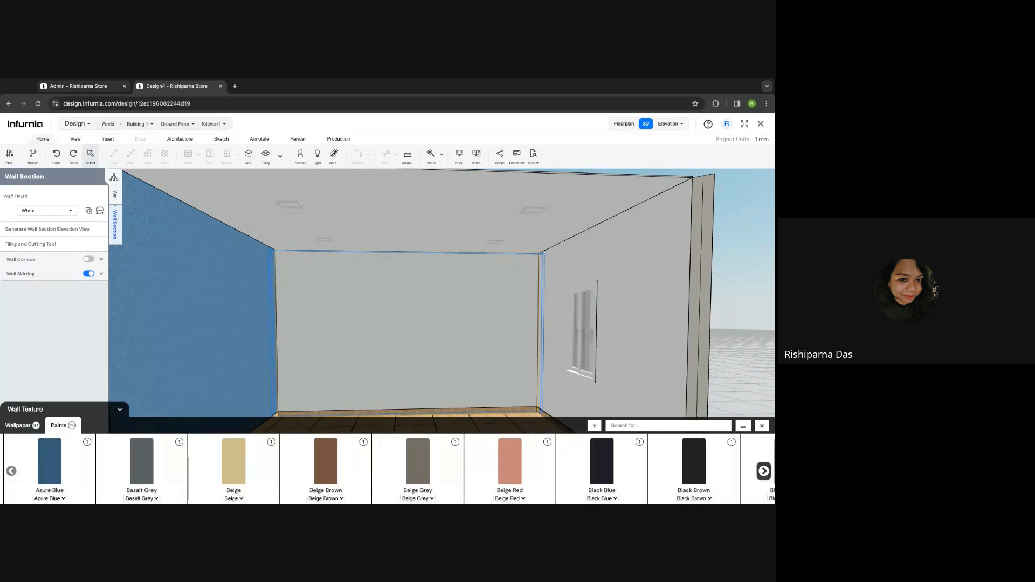
pyautogui.click(763, 471)
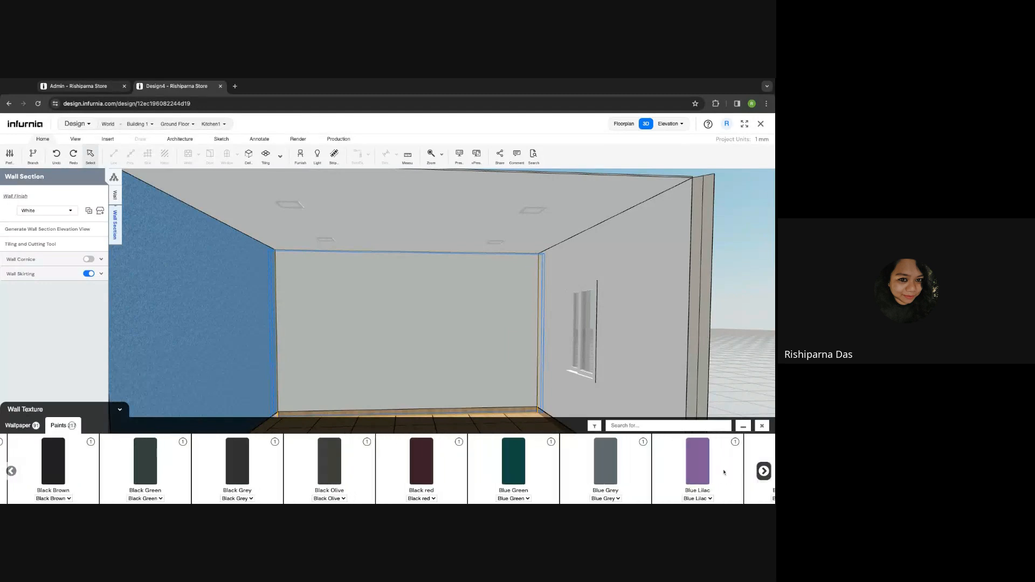
pyautogui.click(526, 462)
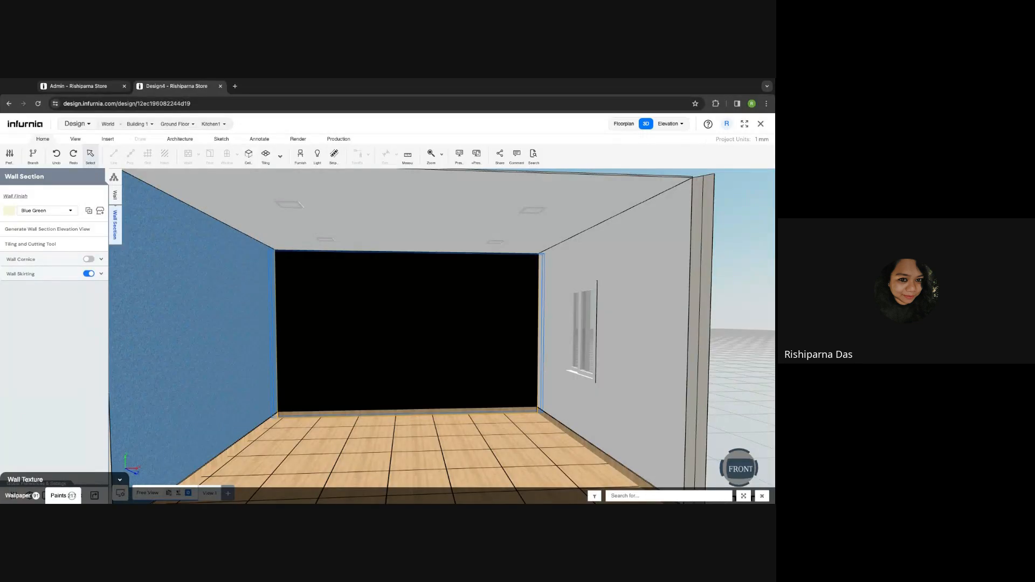
# - Set the left wall's Wall Finish to the light Wall Default material
pyautogui.click(53, 212)
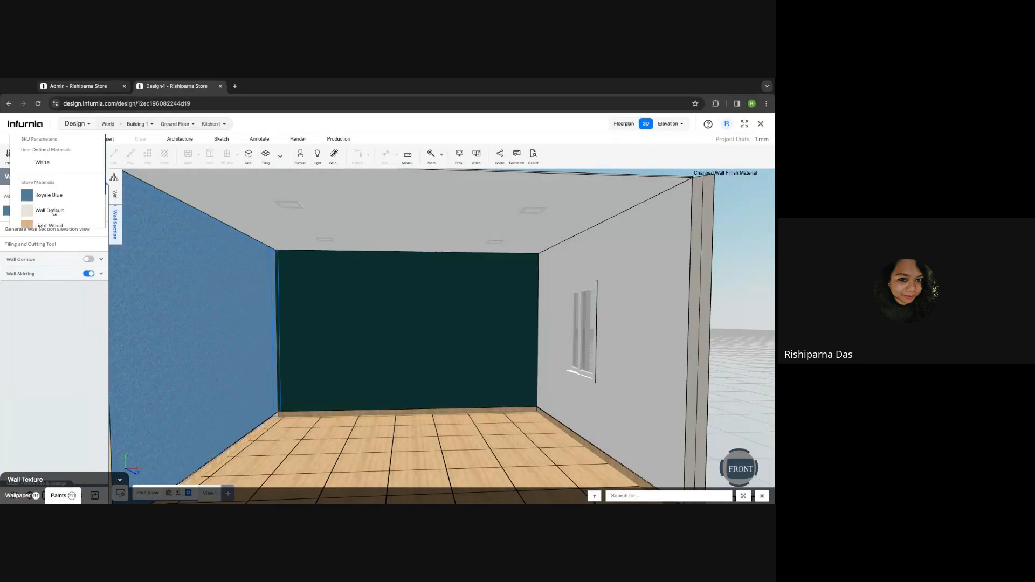
pyautogui.click(190, 287)
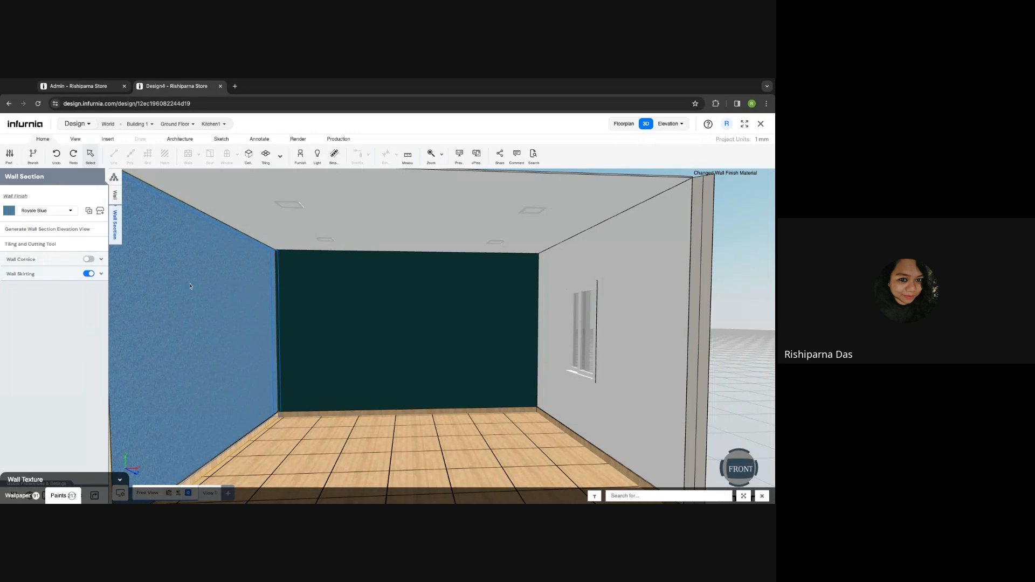
pyautogui.click(48, 211)
pyautogui.scroll(-1, 49, 213)
pyautogui.scroll(-1, 49, 213)
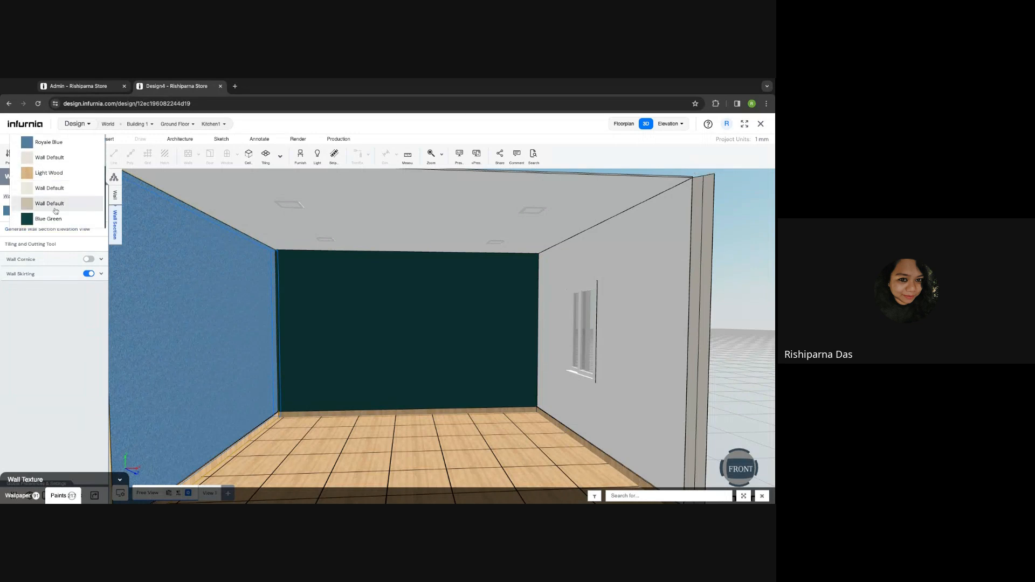
pyautogui.click(65, 157)
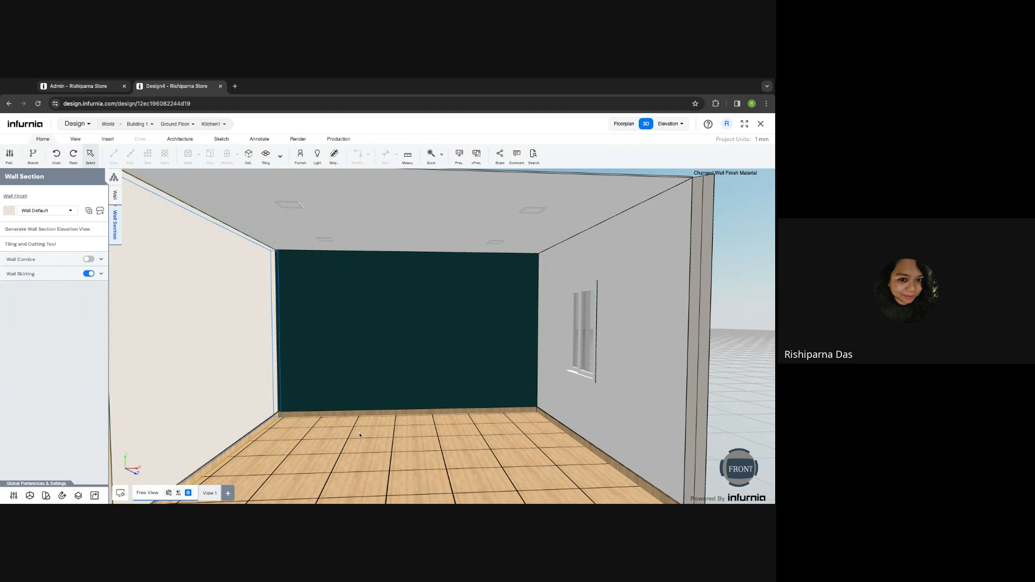
# - Reselect the back wall to browse more paint colours, then open a new browser tab
pyautogui.moveTo(400, 444); pyautogui.dragTo(381, 443, button='right')
pyautogui.click(382, 443)
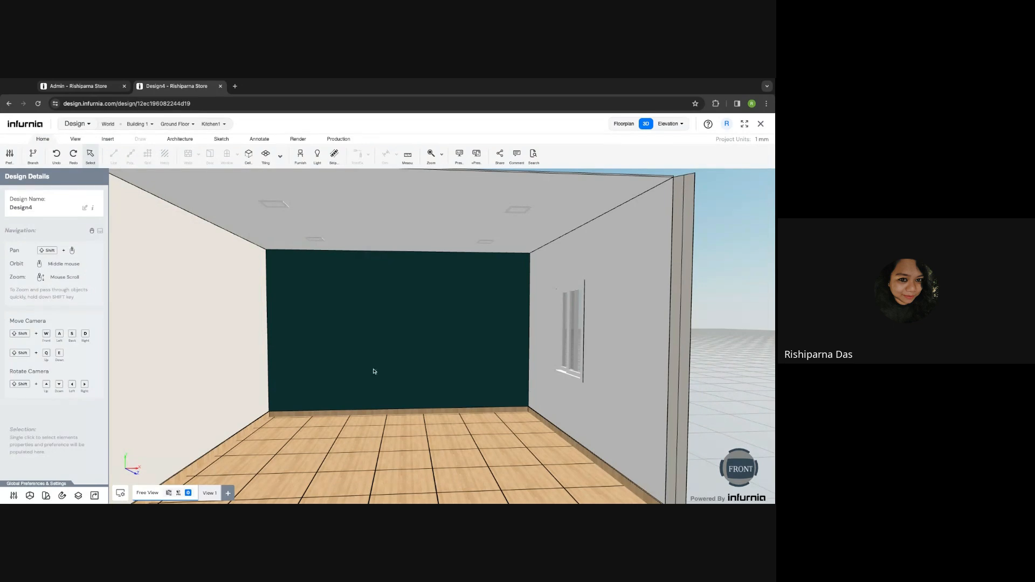
pyautogui.click(187, 326)
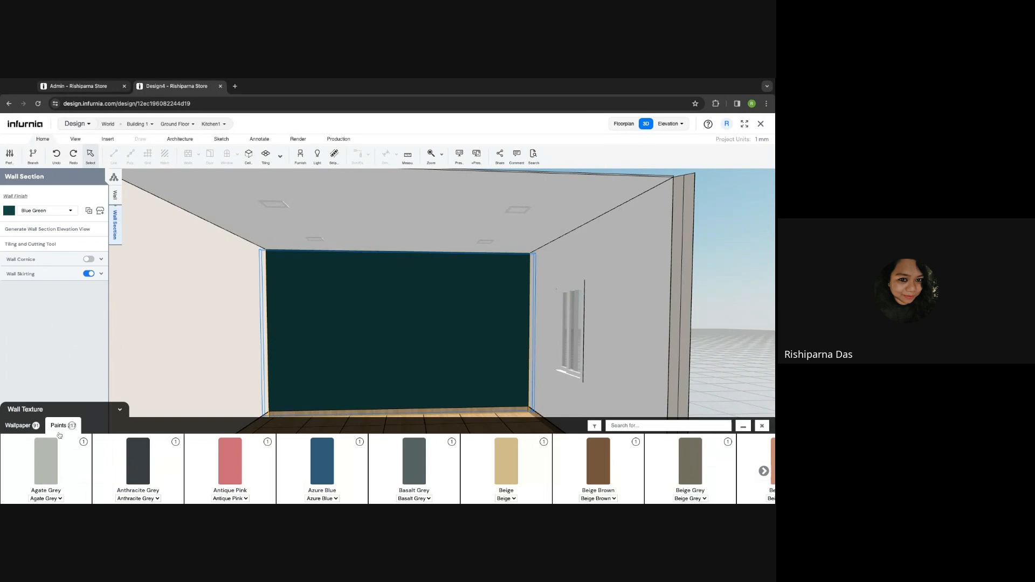
pyautogui.click(763, 470)
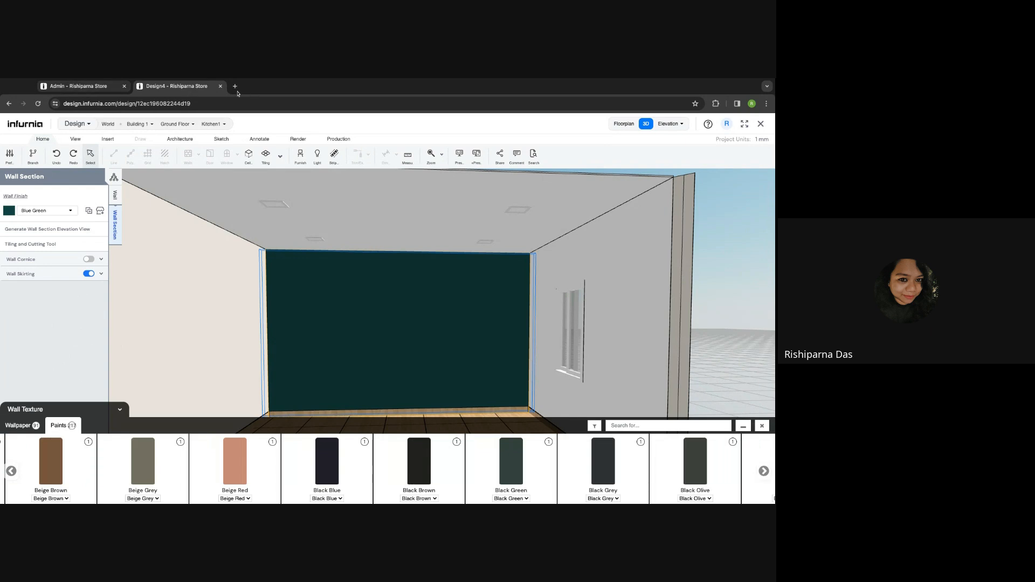
pyautogui.write('AS')
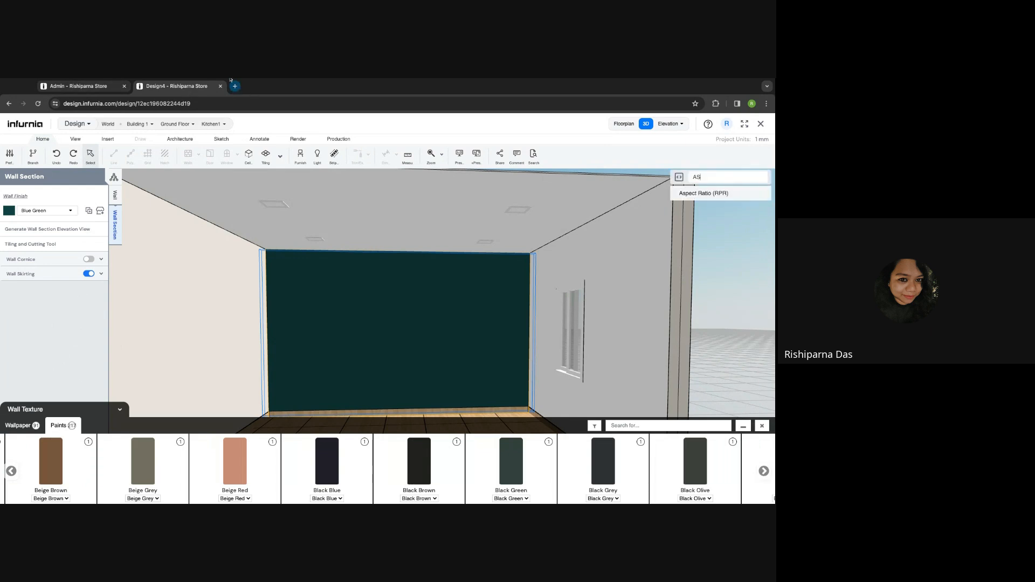
pyautogui.click(234, 86)
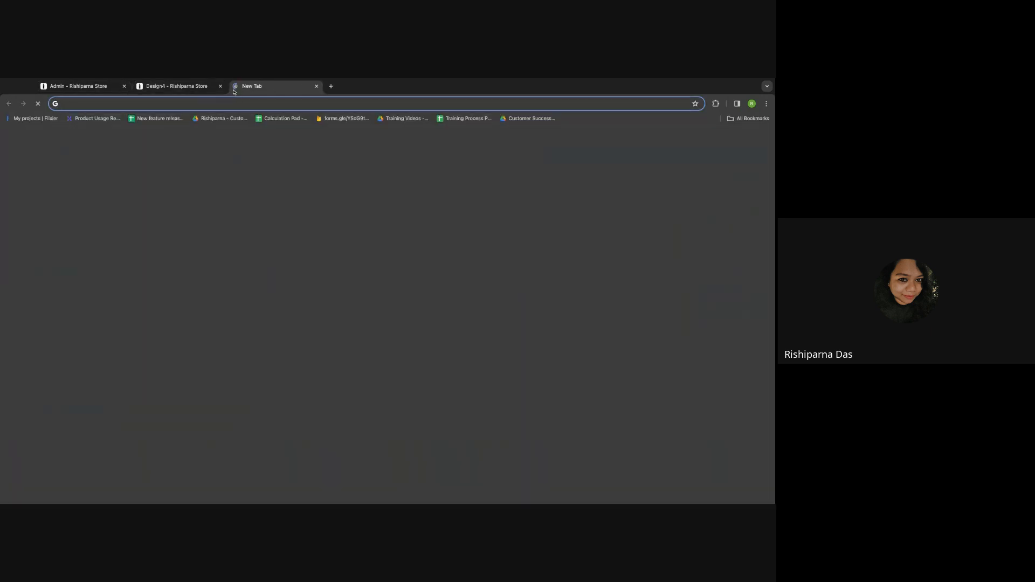
# - Search Google for 'asian paints', then return to the Design4 kitchen design
pyautogui.write('ASI')
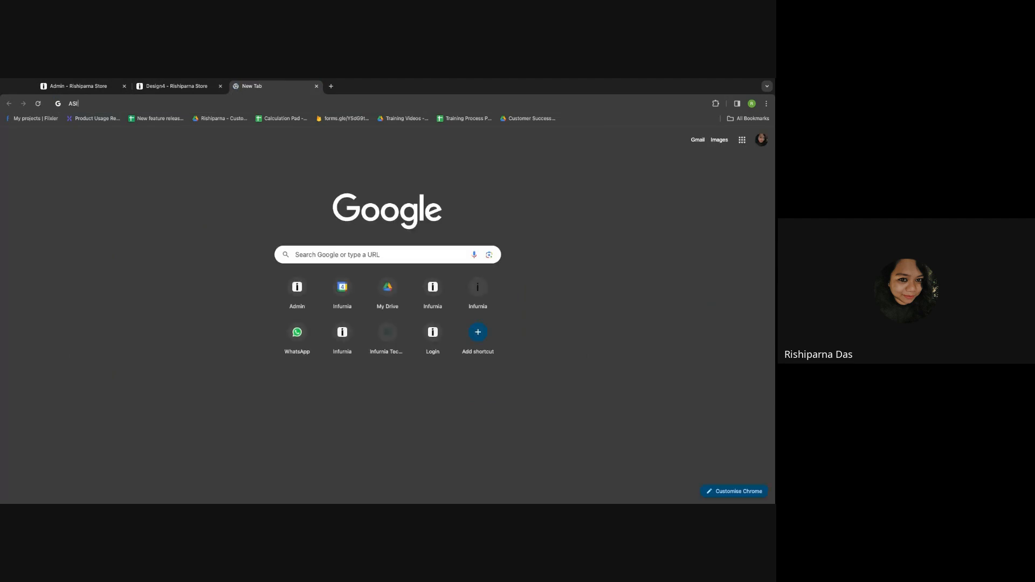
pyautogui.click(152, 171)
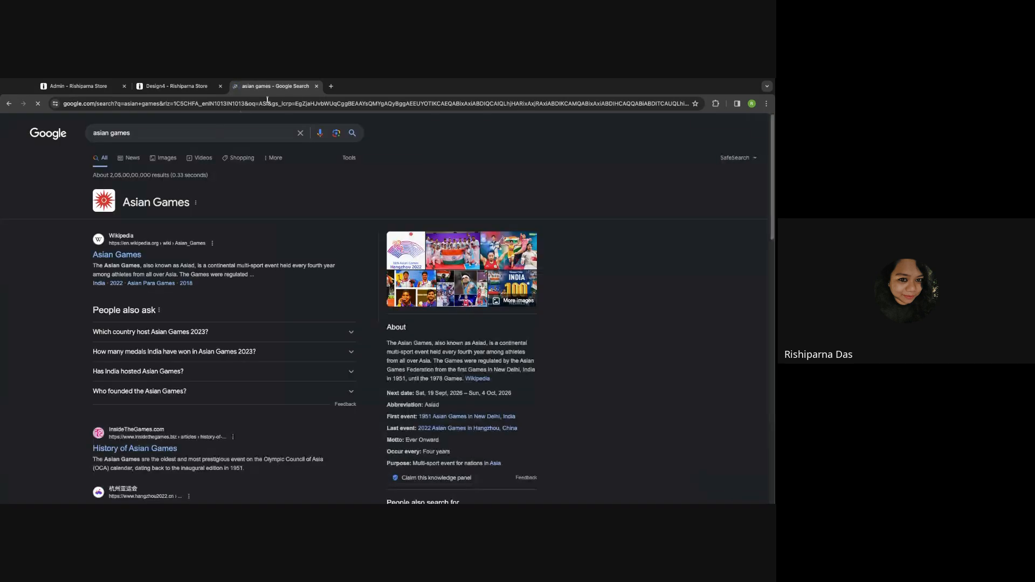
pyautogui.click(143, 134)
pyautogui.click(187, 104)
pyautogui.write('AS')
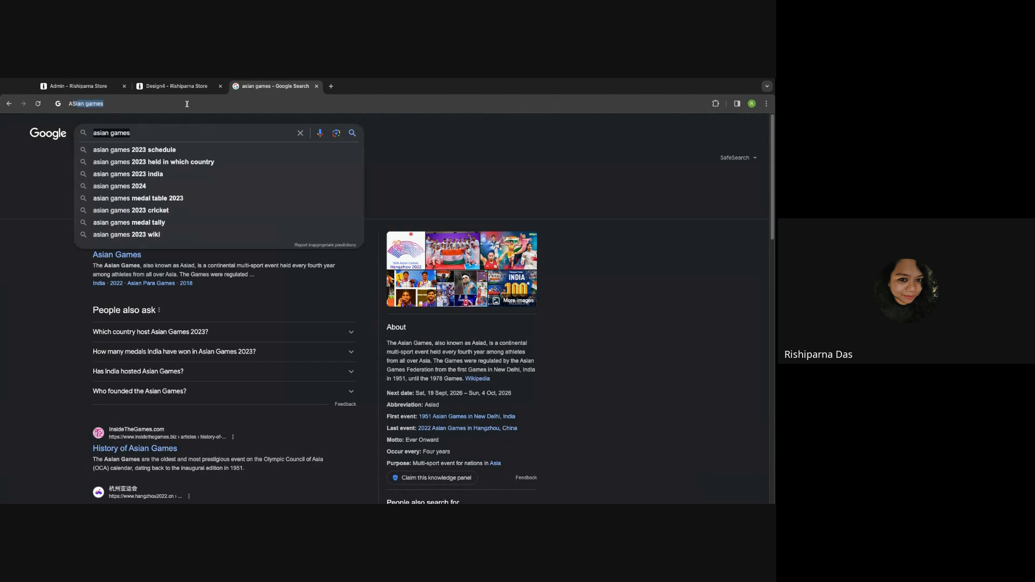
pyautogui.write('IAN P')
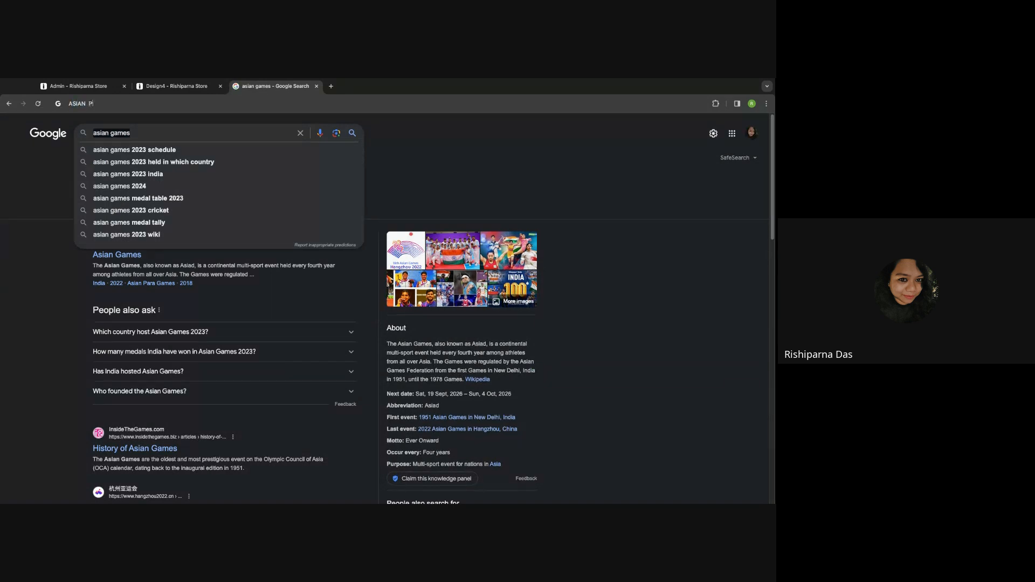
pyautogui.write('AIN')
pyautogui.press('Return')
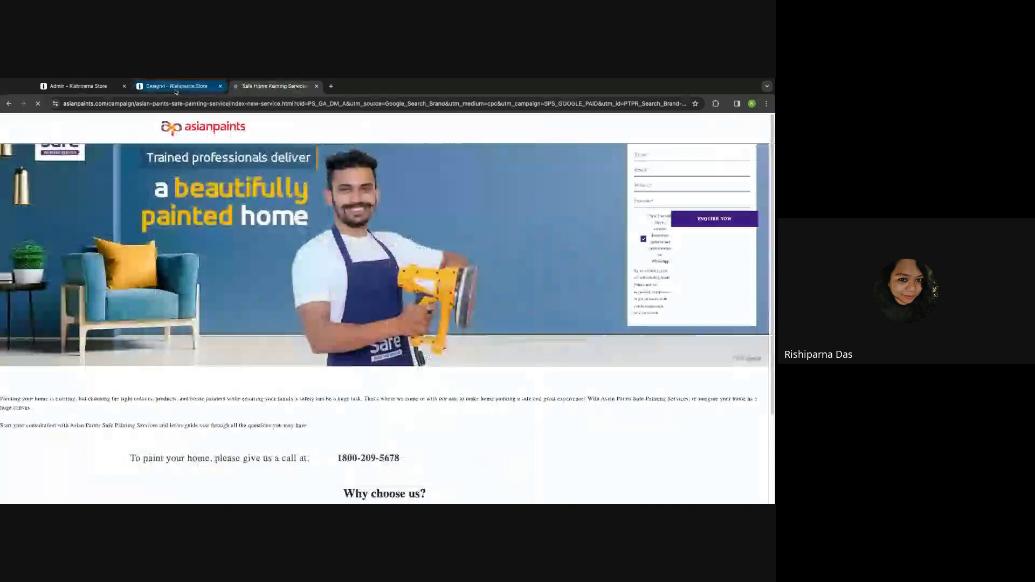
pyautogui.click(173, 86)
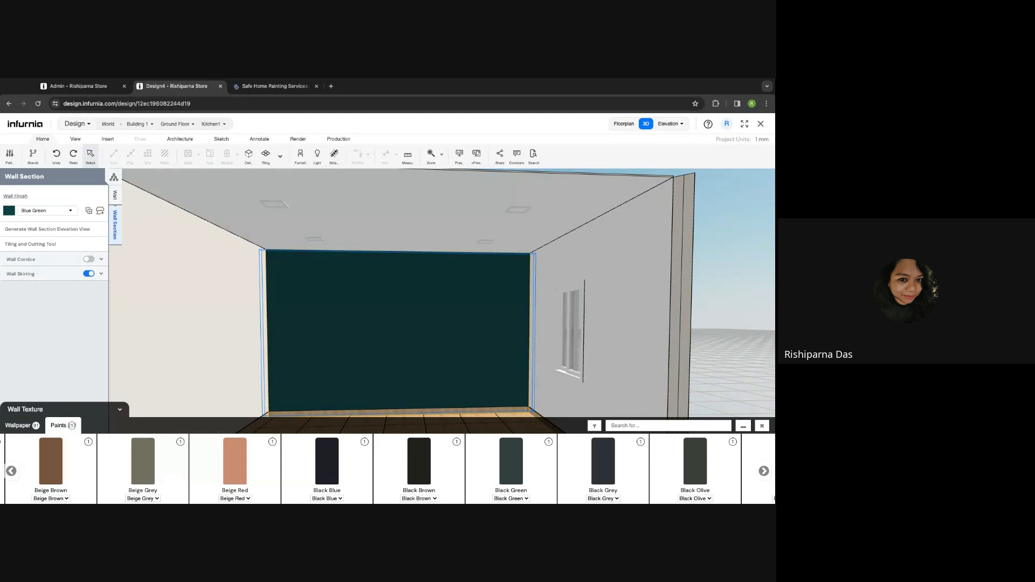
# - Open Catalogue > Finishes > Wall Texture in the Admin dashboard, checking the Design4 tab in between
pyautogui.click(97, 93)
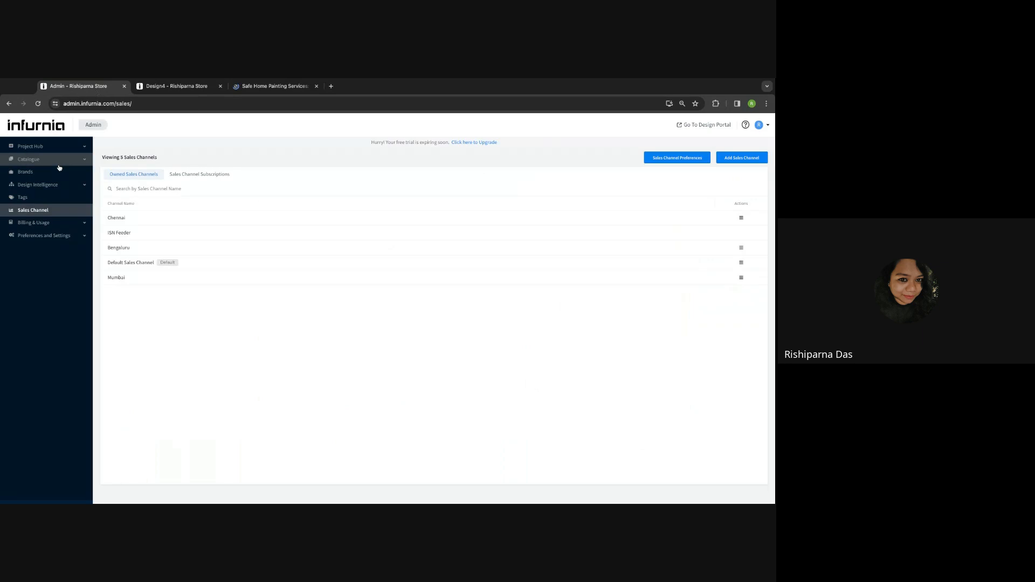
pyautogui.click(57, 162)
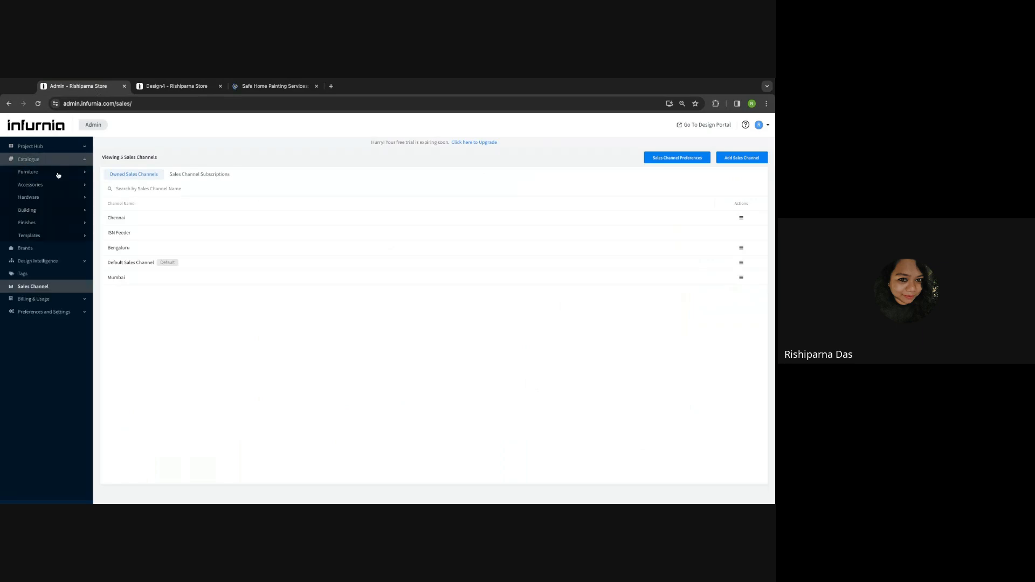
pyautogui.click(166, 87)
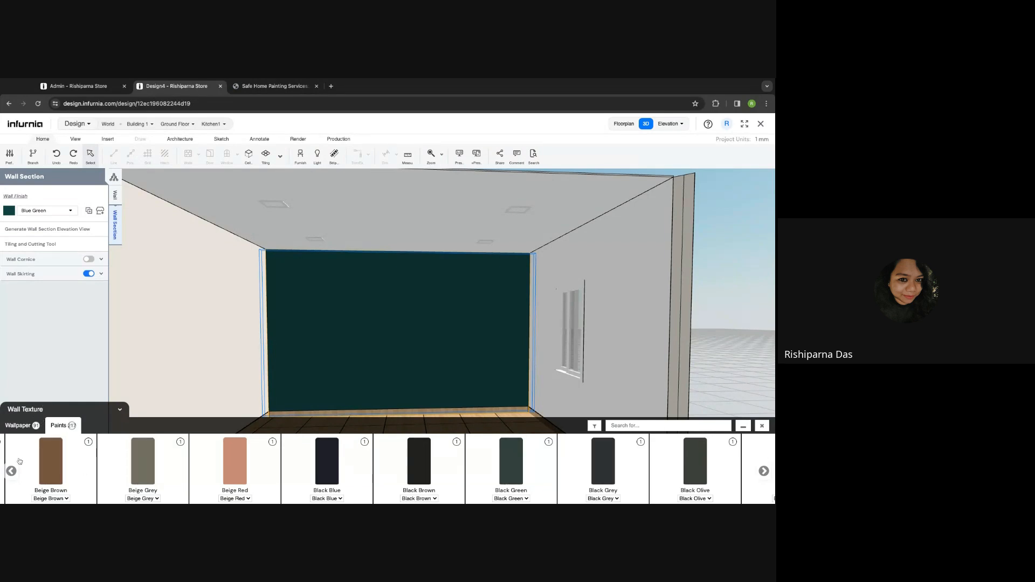
pyautogui.click(76, 87)
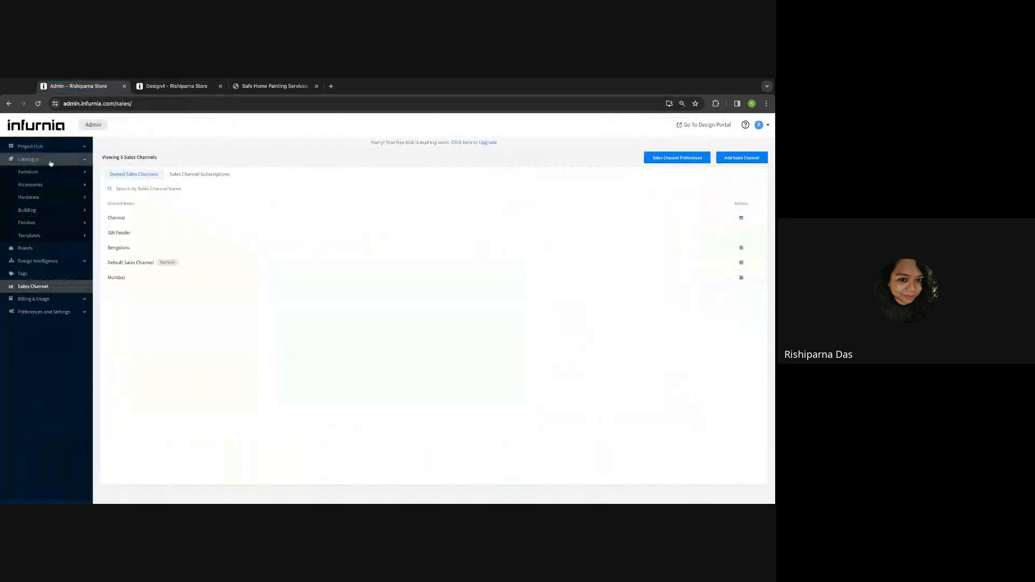
pyautogui.click(38, 224)
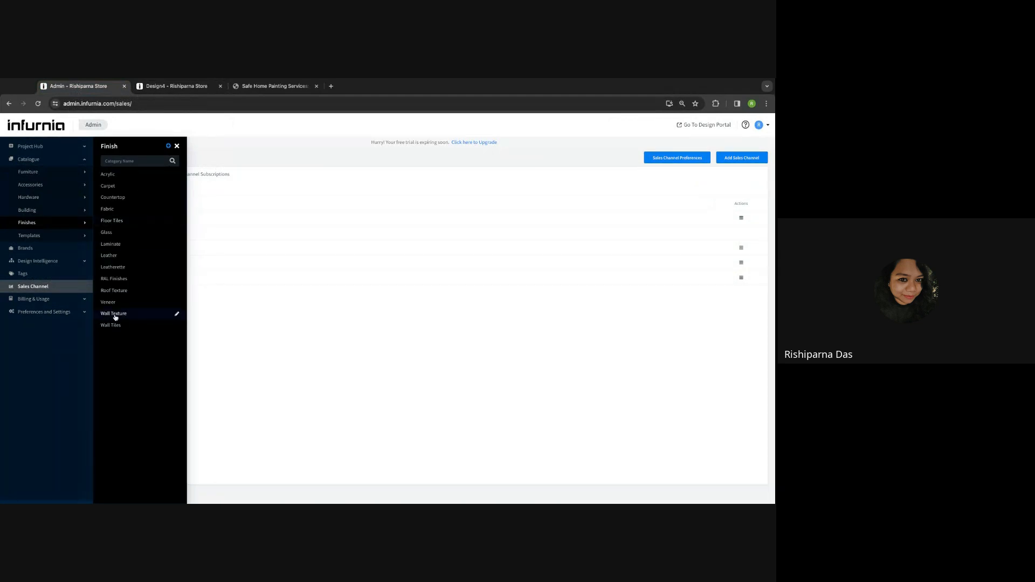
pyautogui.click(177, 87)
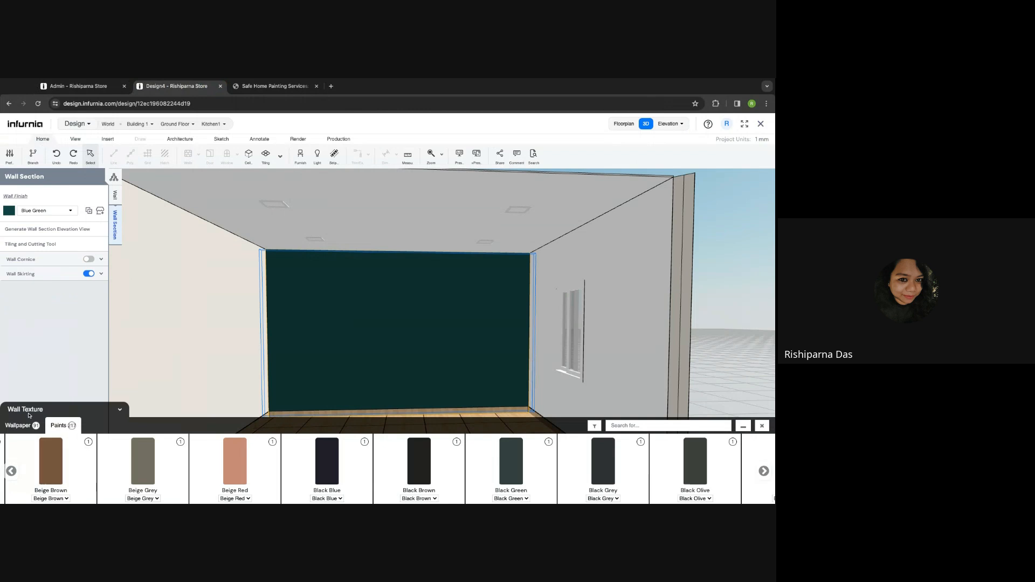
pyautogui.click(76, 87)
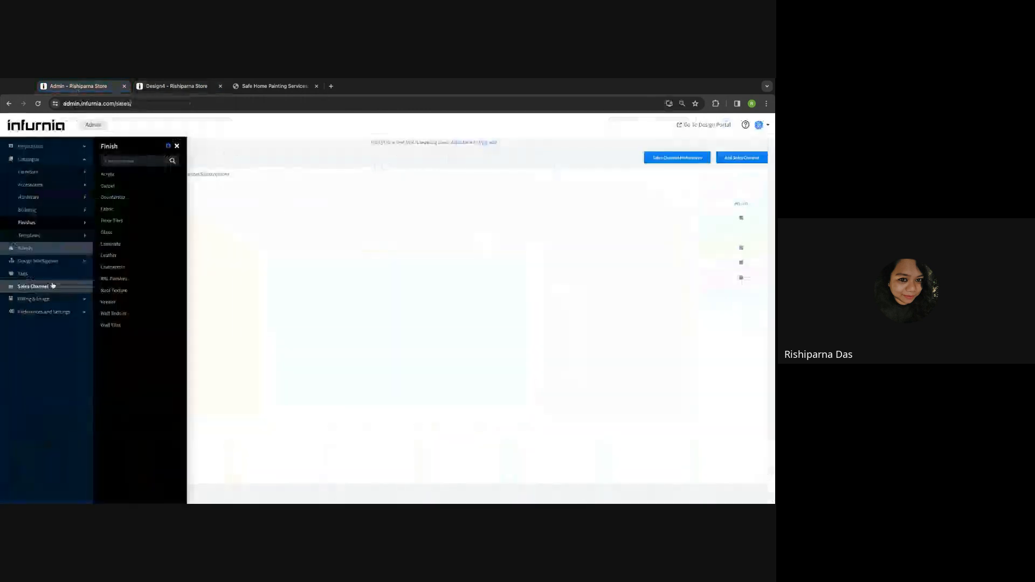
pyautogui.click(119, 316)
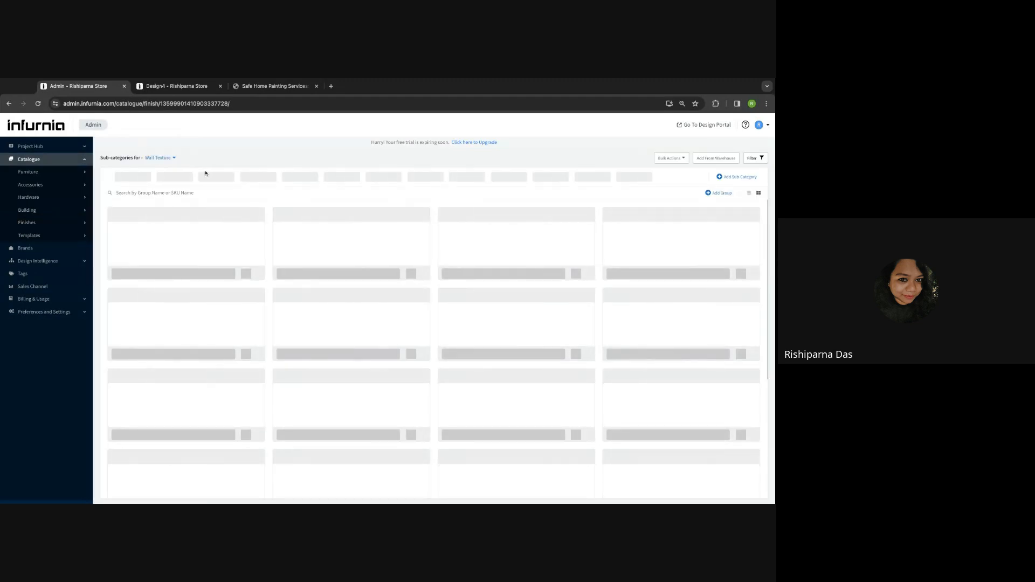
pyautogui.click(164, 87)
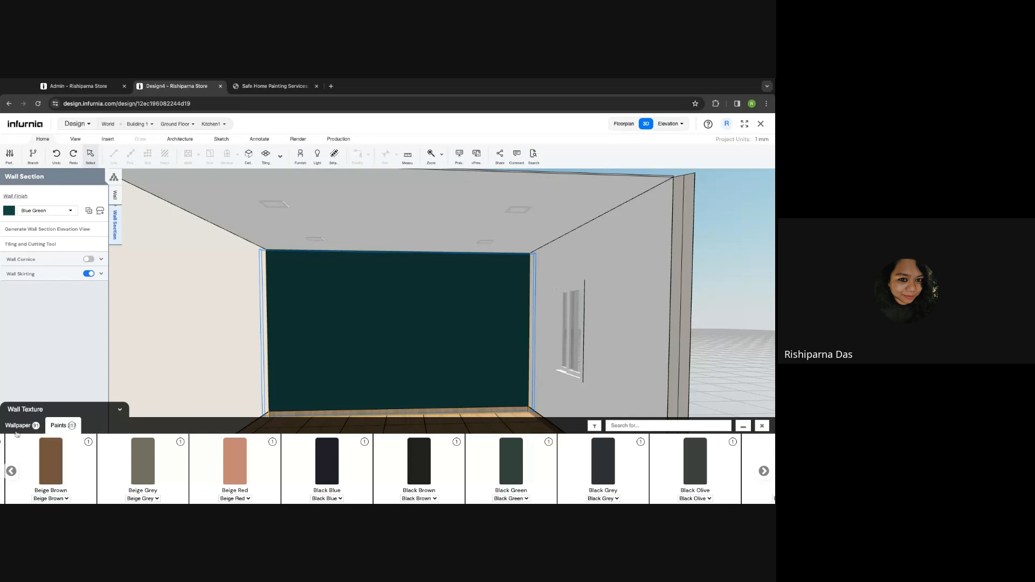
pyautogui.click(54, 87)
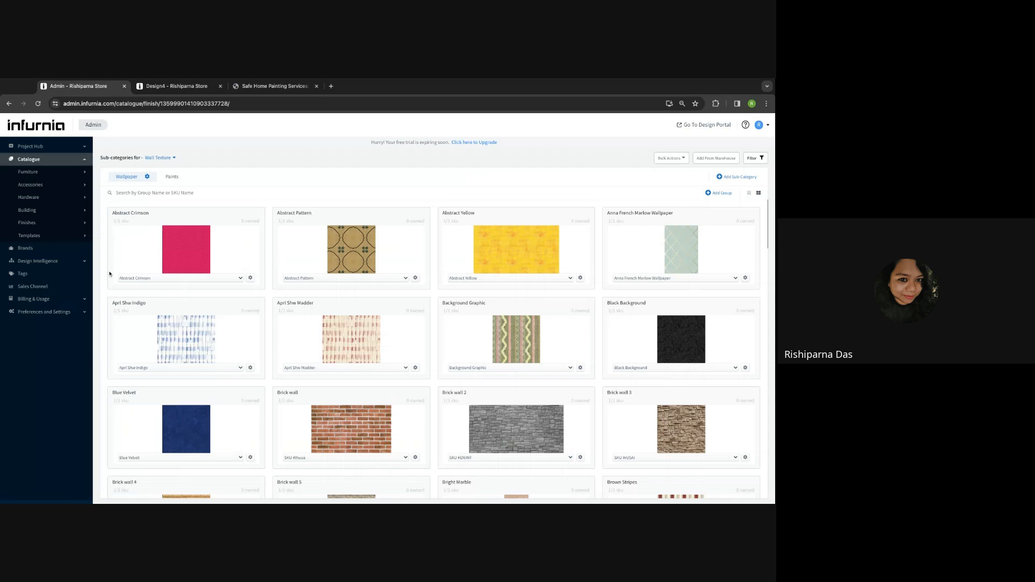
# - Show the Wall Texture Paints colours, start Add Sub Category, then switch to the Asian Paints tab
pyautogui.click(175, 179)
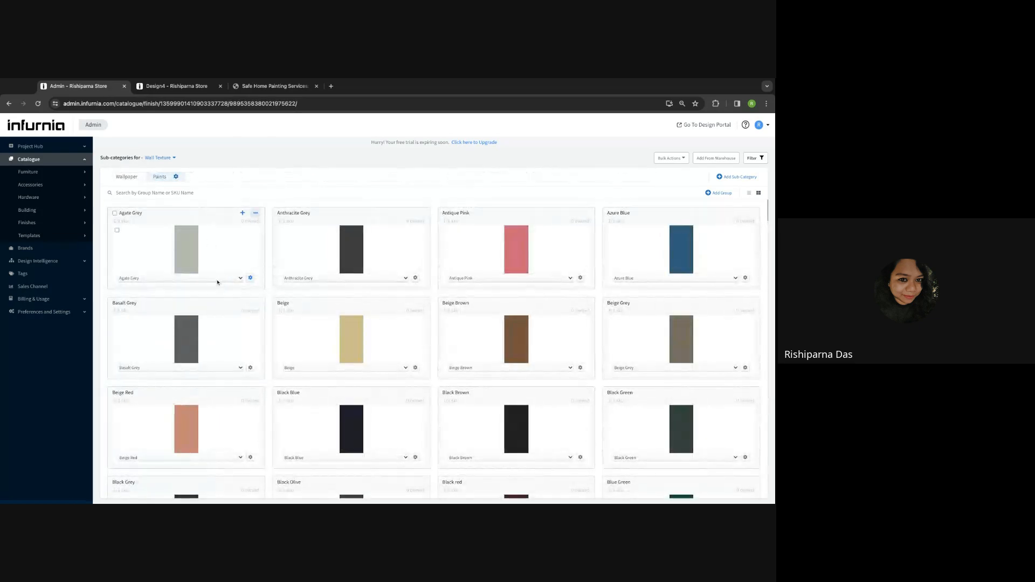
pyautogui.scroll(-5, 217, 282)
pyautogui.scroll(5, 217, 282)
pyautogui.moveTo(256, 217)
pyautogui.click(739, 177)
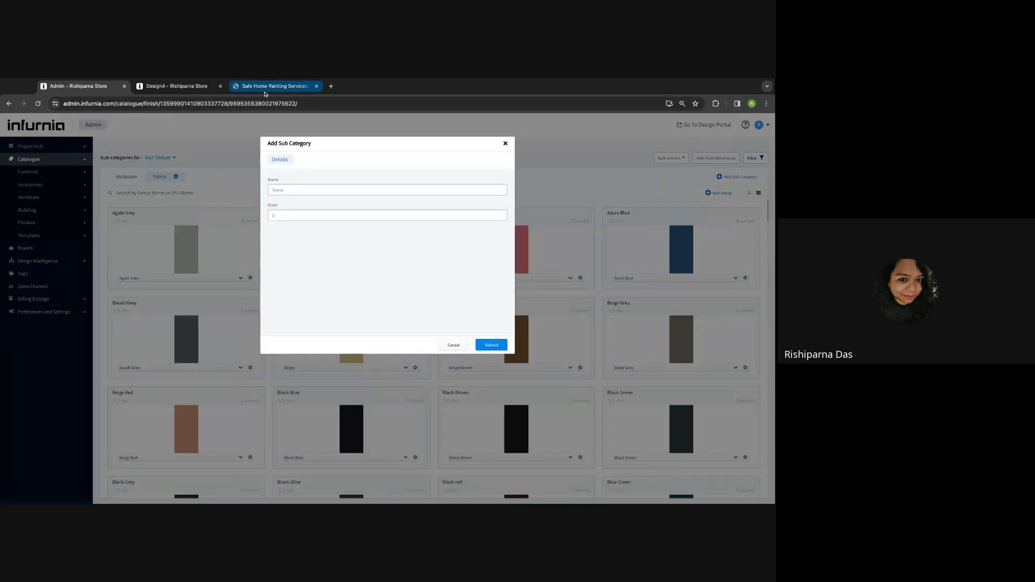
pyautogui.click(264, 92)
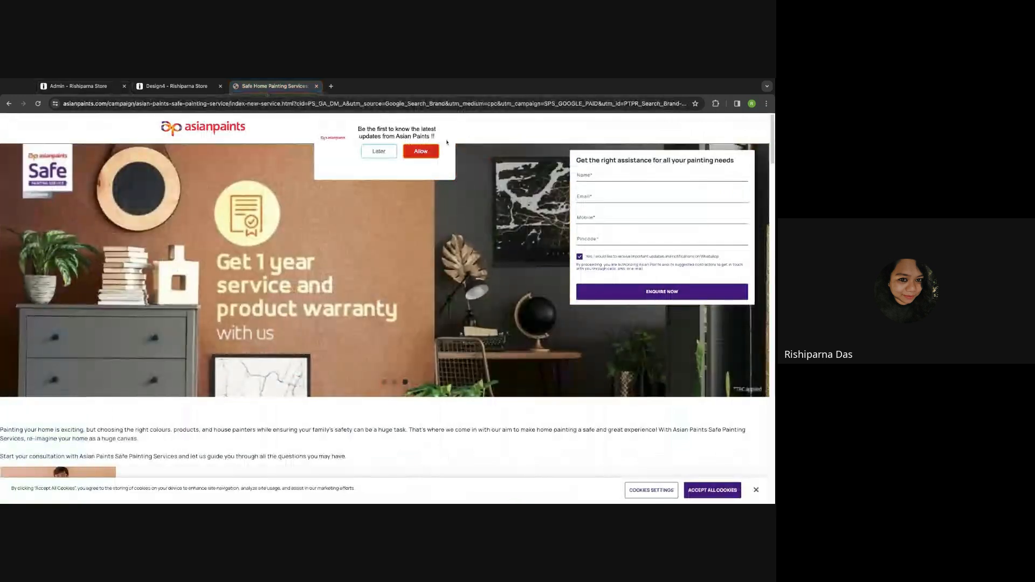
# - Search Google for an Asian paint shade card from the address bar
pyautogui.scroll(-5, 231, 403)
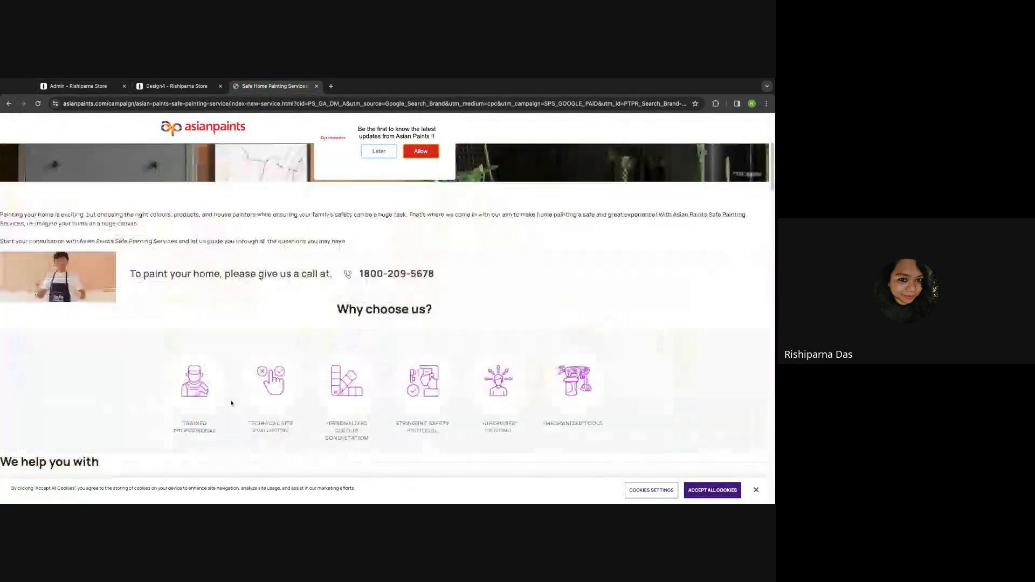
pyautogui.scroll(-10, 231, 403)
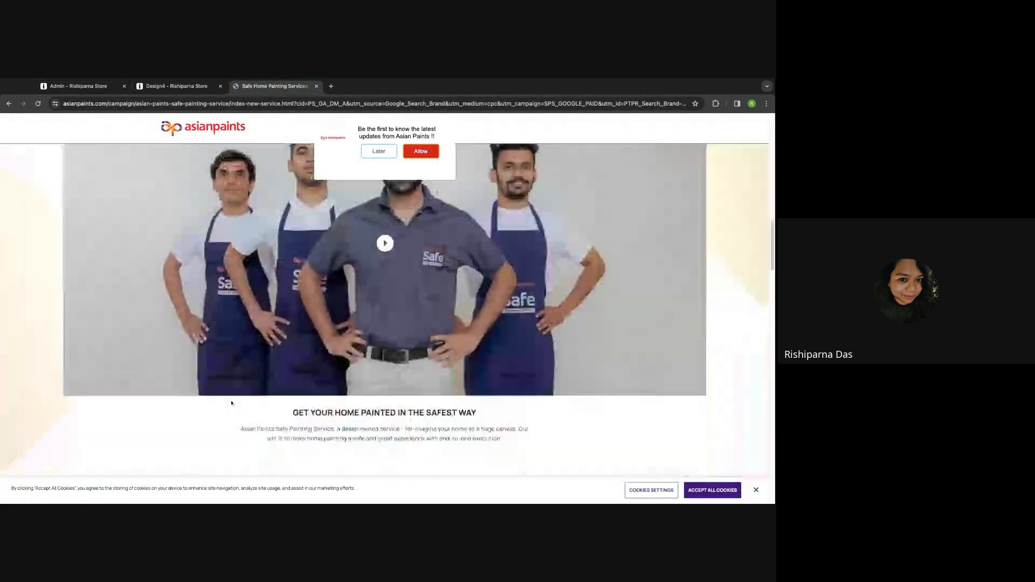
pyautogui.click(247, 103)
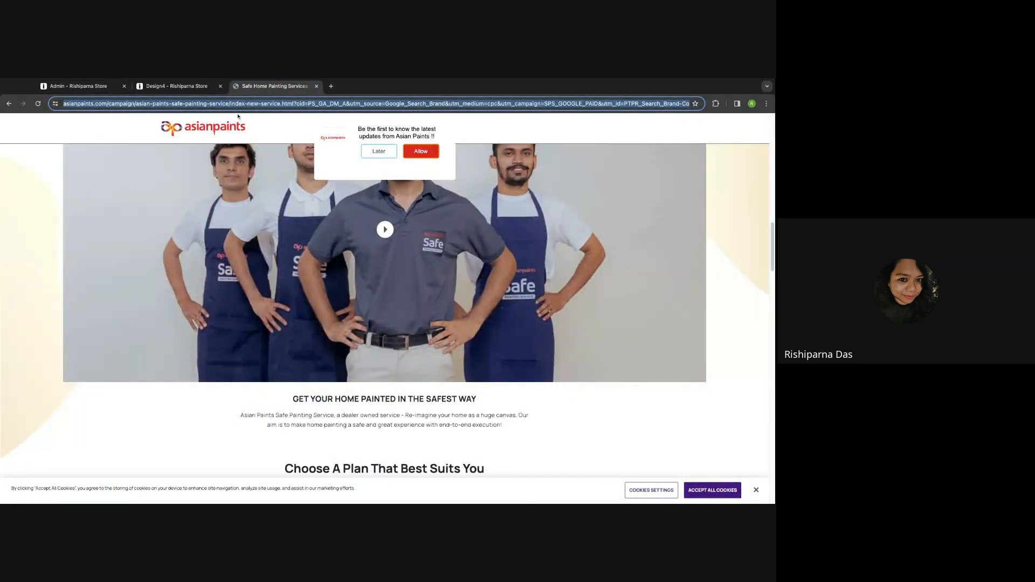
pyautogui.write('asian a')
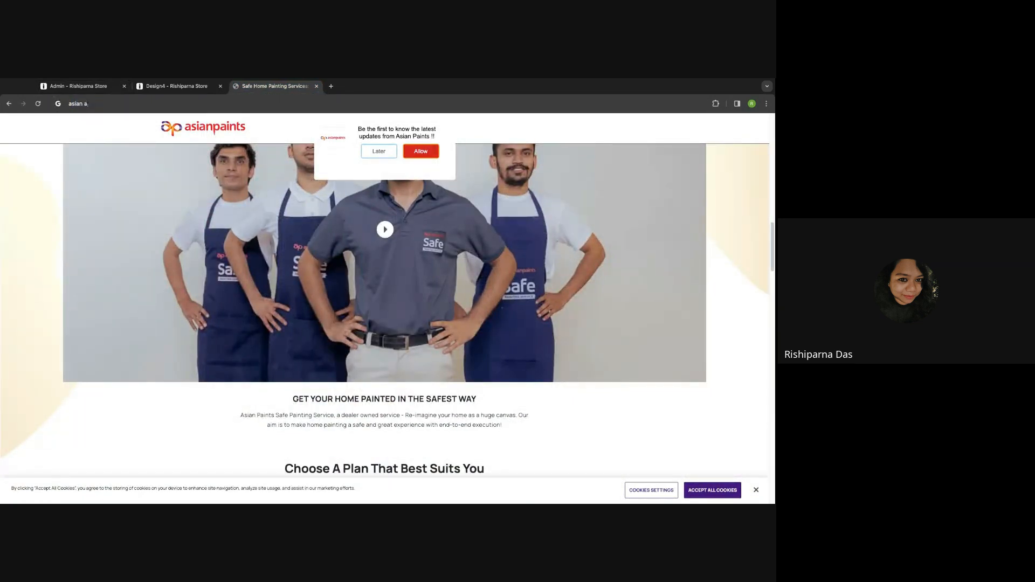
pyautogui.press('BackSpace')
pyautogui.write('pan')
pyautogui.write('int shade')
pyautogui.press('Return')
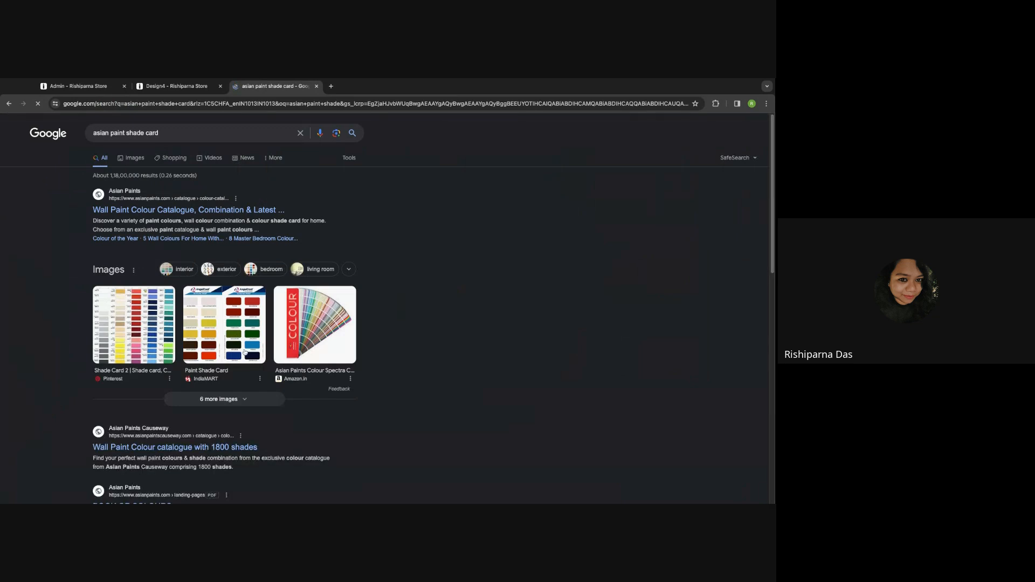
# - Open the 1800-shade catalogue, go back, and preview the Facebook shade card image
pyautogui.click(158, 451)
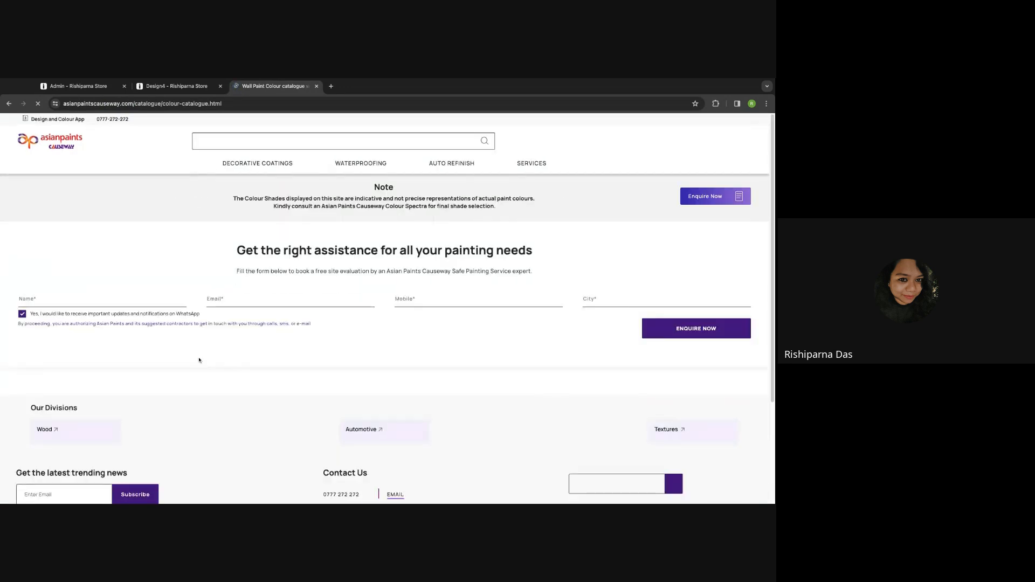
pyautogui.scroll(-3, 199, 360)
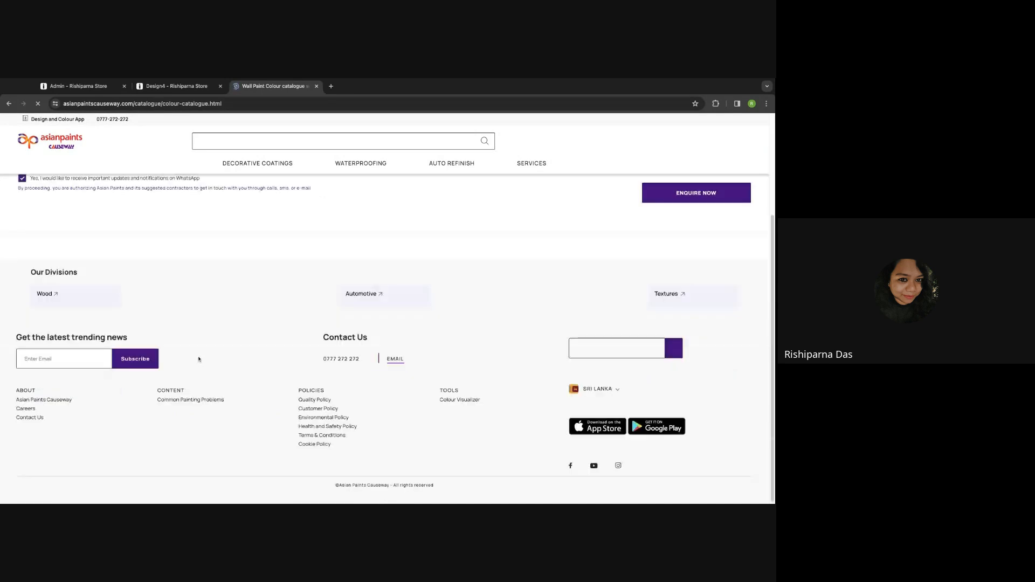
pyautogui.click(8, 103)
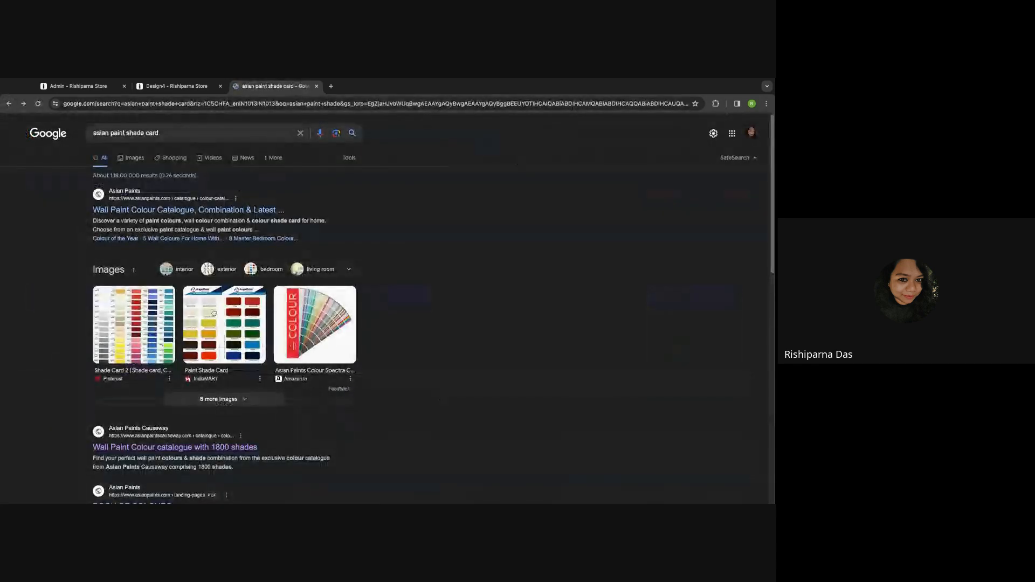
pyautogui.click(223, 400)
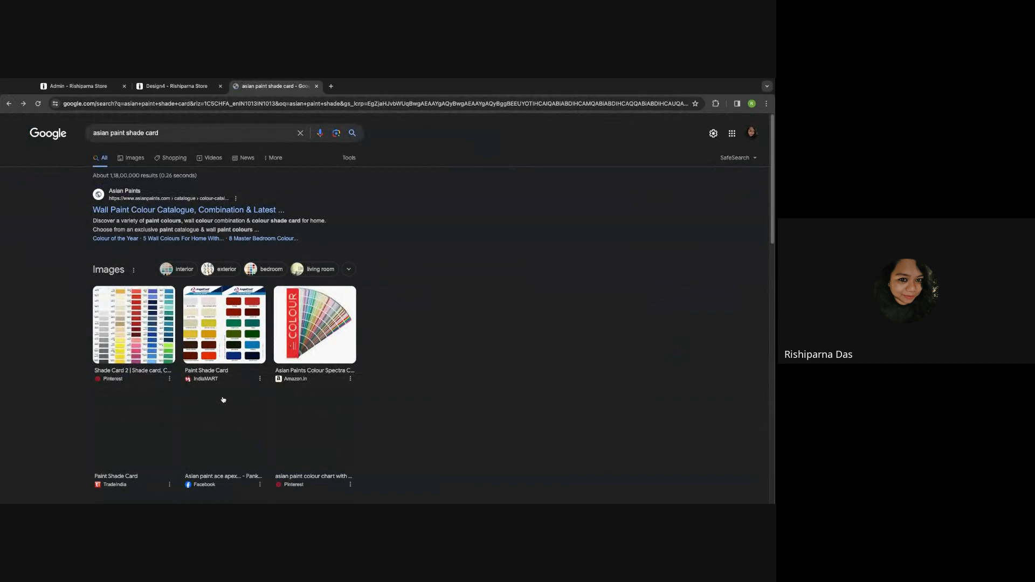
pyautogui.scroll(-2, 224, 399)
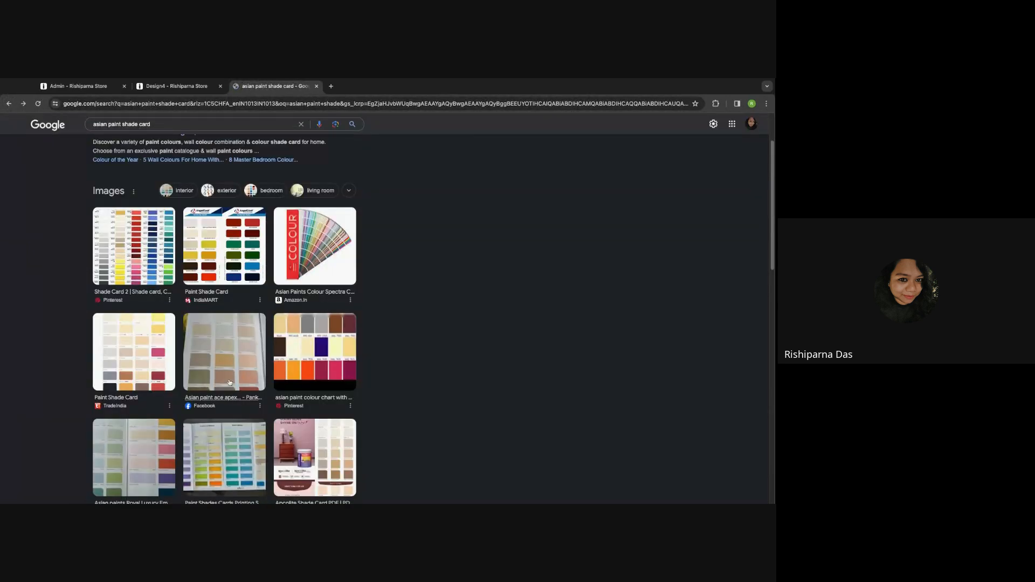
pyautogui.scroll(-3, 229, 382)
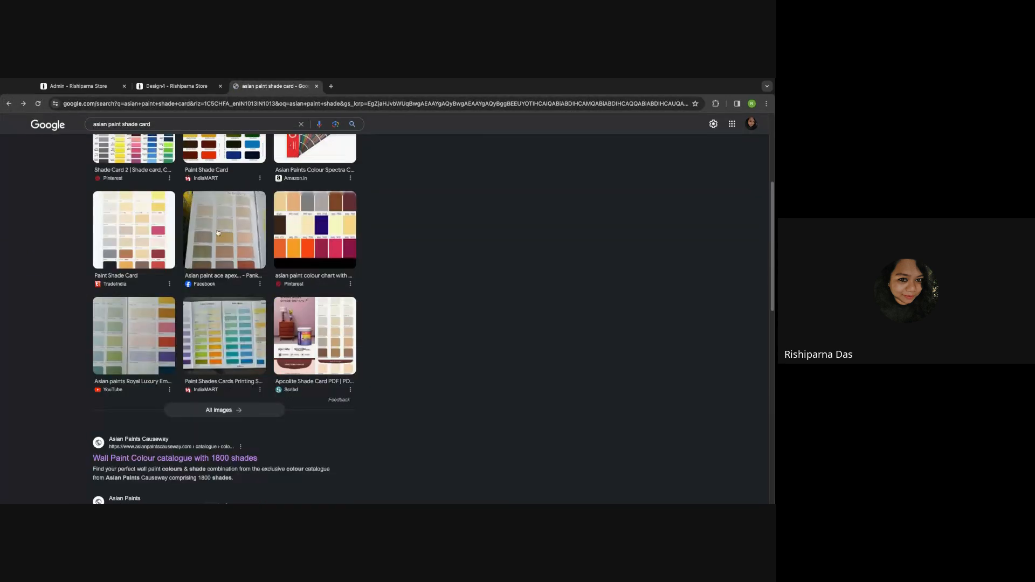
pyautogui.click(217, 233)
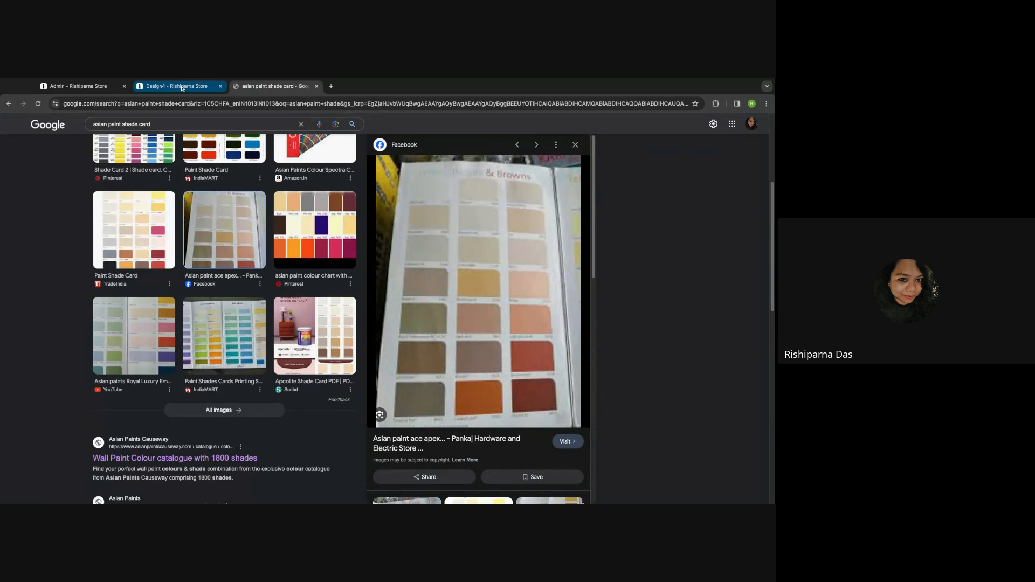
pyautogui.click(182, 86)
# - Save the new White sub-category and search the paint swatches for 'white'
pyautogui.click(79, 86)
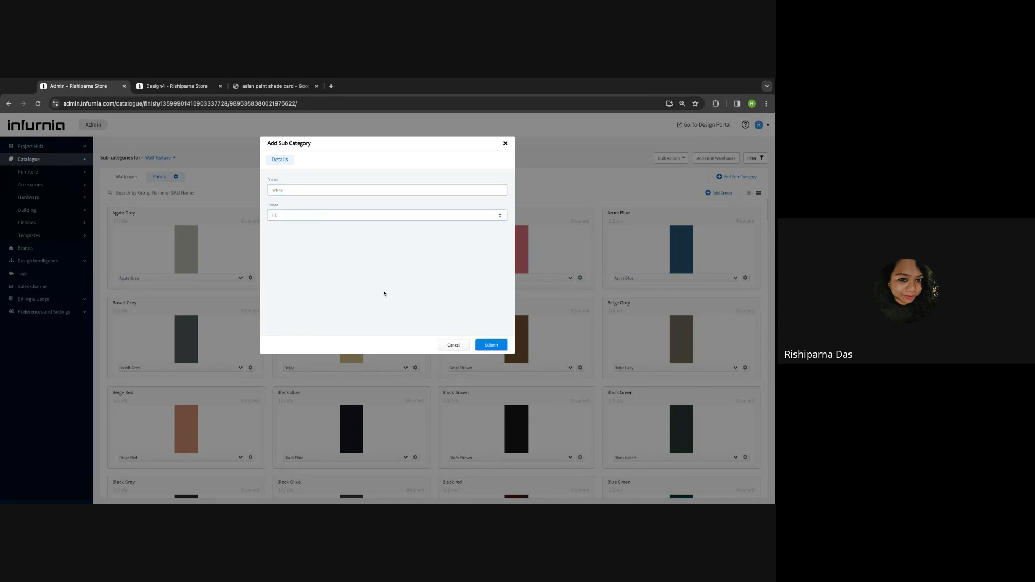
pyautogui.click(490, 346)
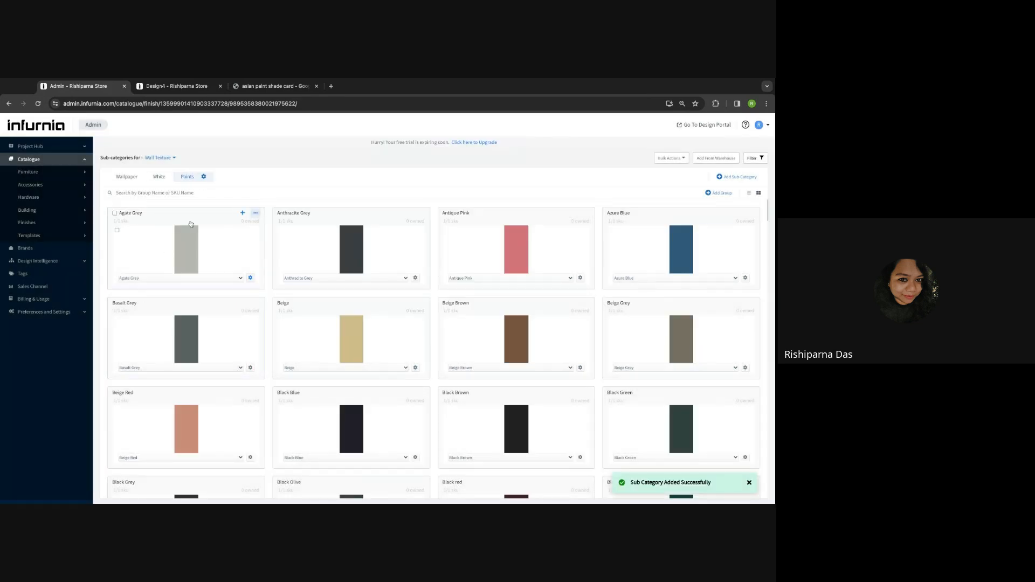
pyautogui.scroll(-10, 335, 362)
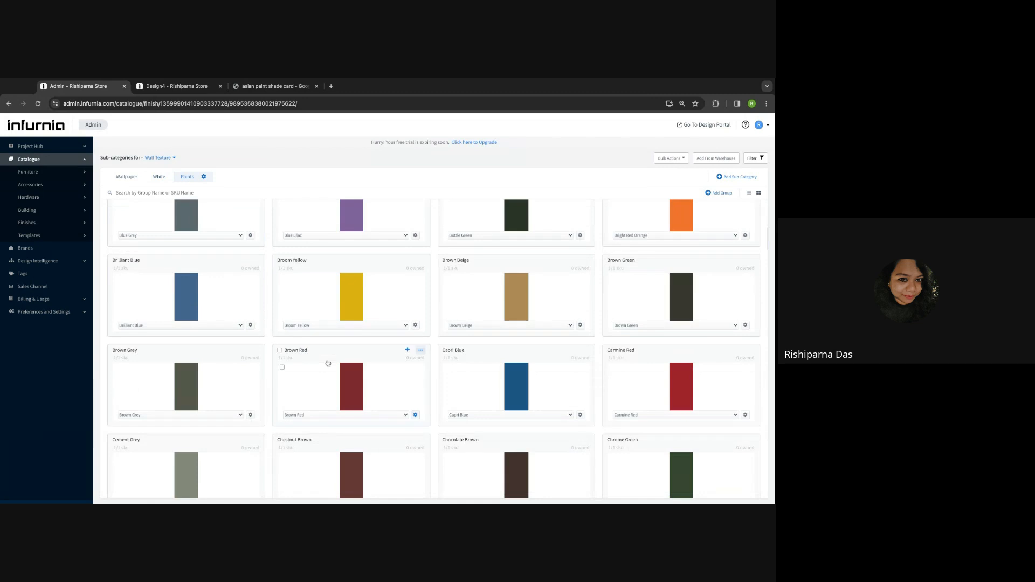
pyautogui.scroll(-5, 340, 366)
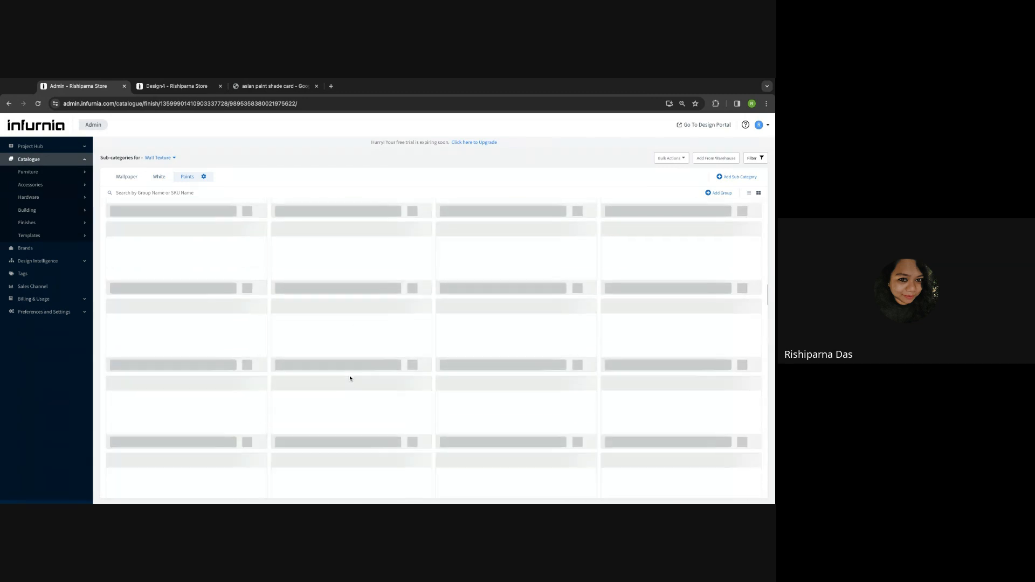
pyautogui.scroll(-2, 186, 194)
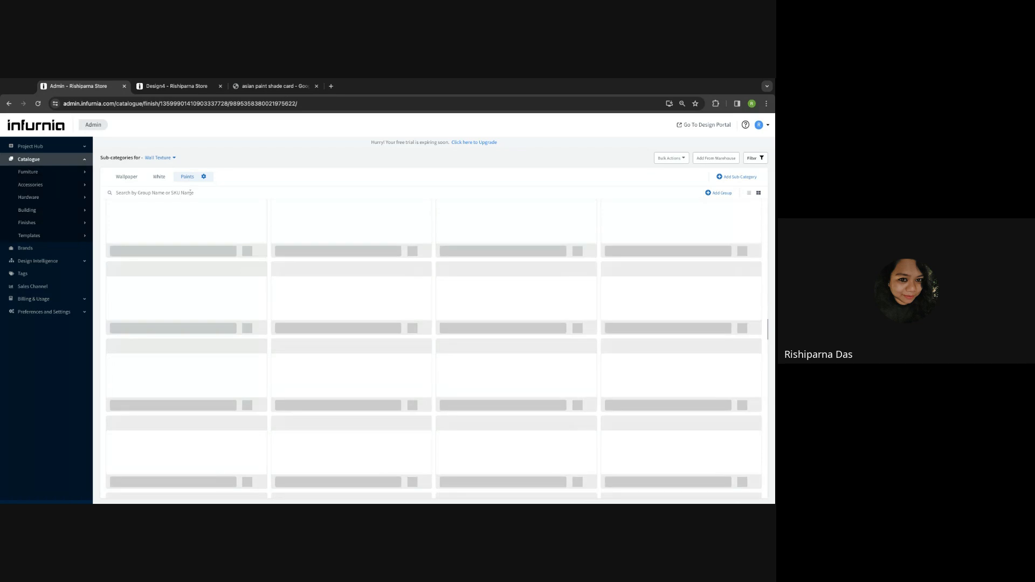
pyautogui.click(190, 193)
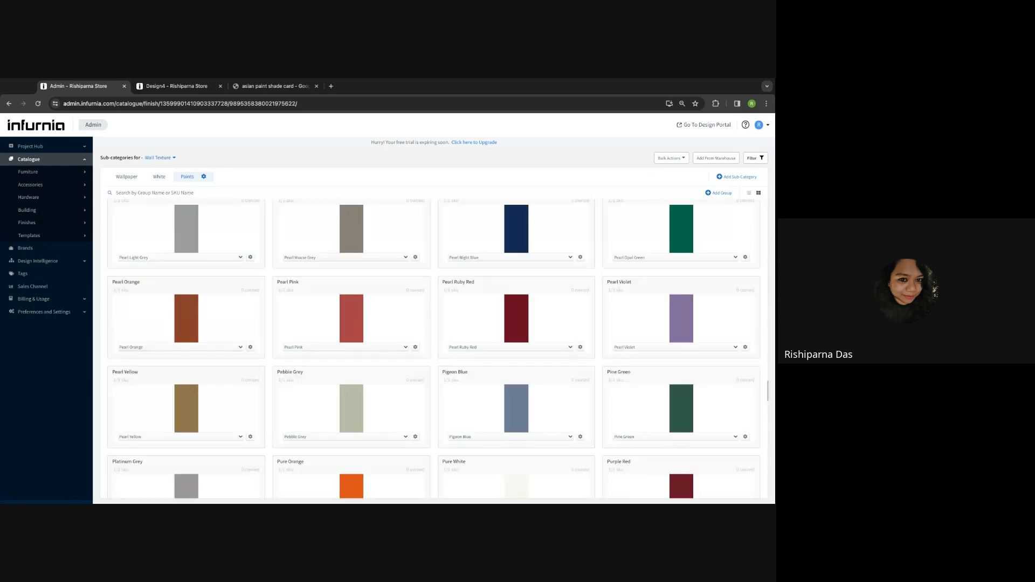
pyautogui.write('white')
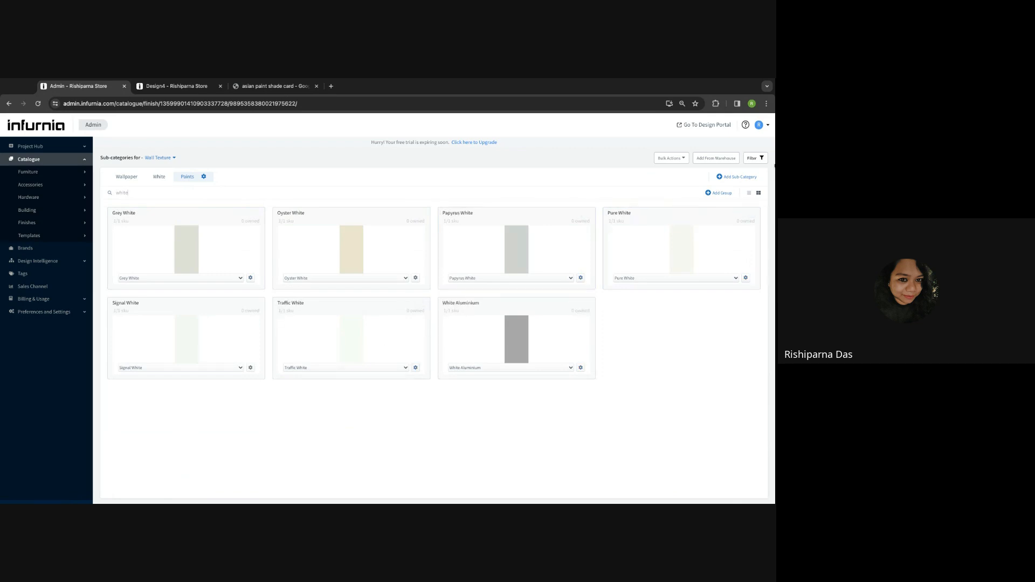
# - Delete the White sub-category via its settings, then show the Paints sub-category
pyautogui.click(204, 176)
pyautogui.click(247, 162)
pyautogui.click(159, 177)
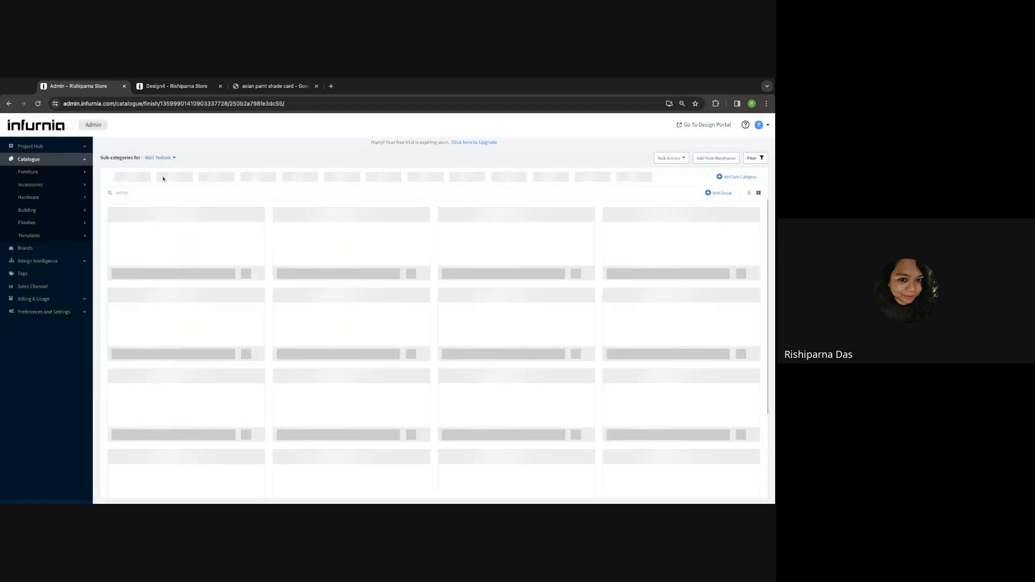
pyautogui.click(178, 179)
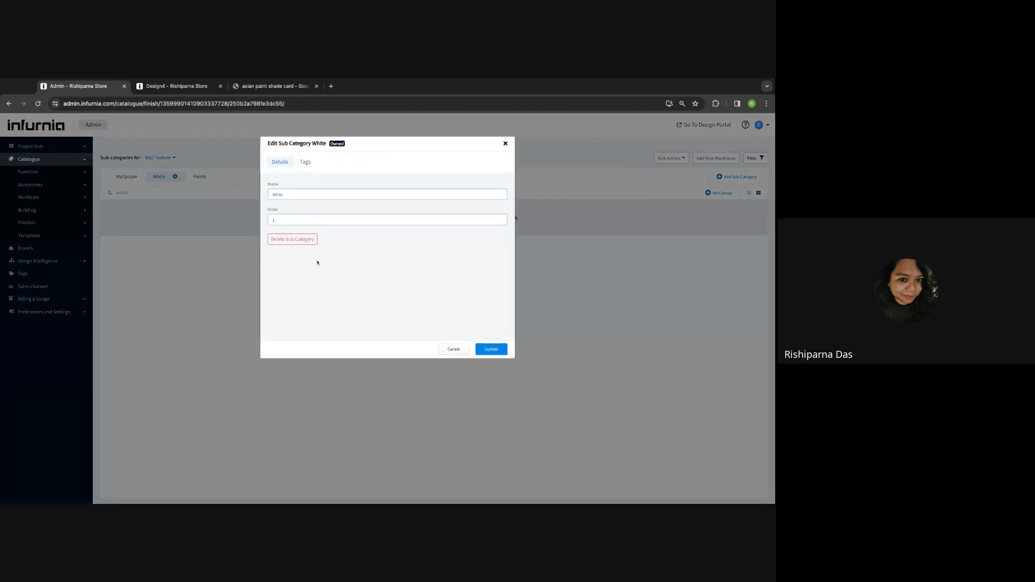
pyautogui.click(285, 237)
pyautogui.click(471, 338)
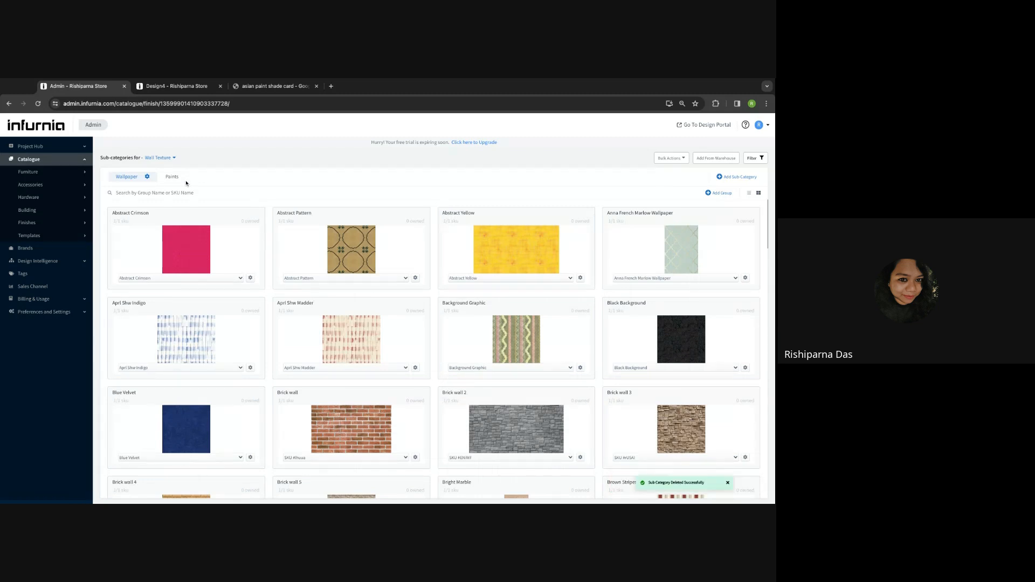
pyautogui.click(185, 182)
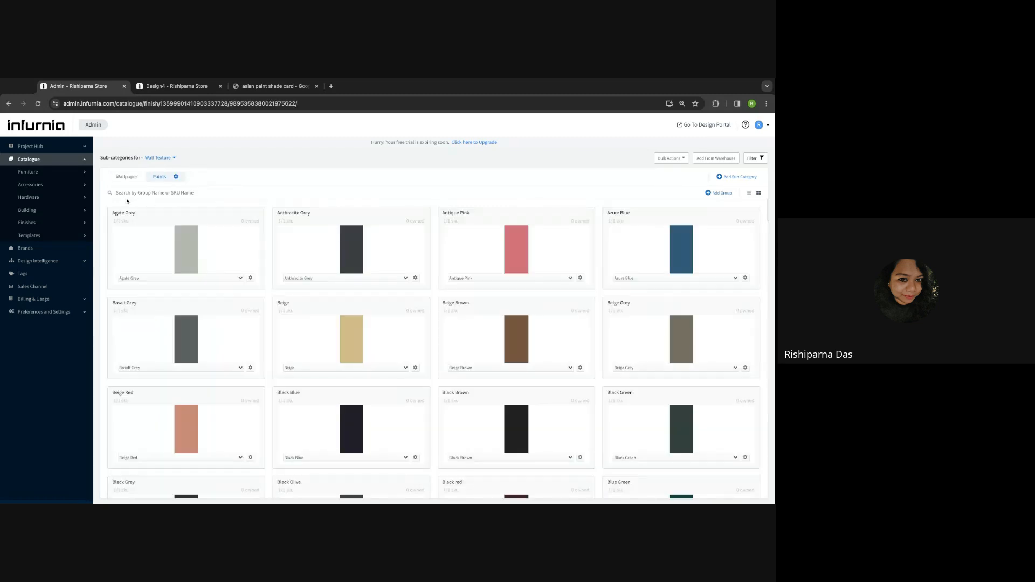
# - Add a White group with its order value under Paints, then filter groups by 'whit'
pyautogui.click(720, 193)
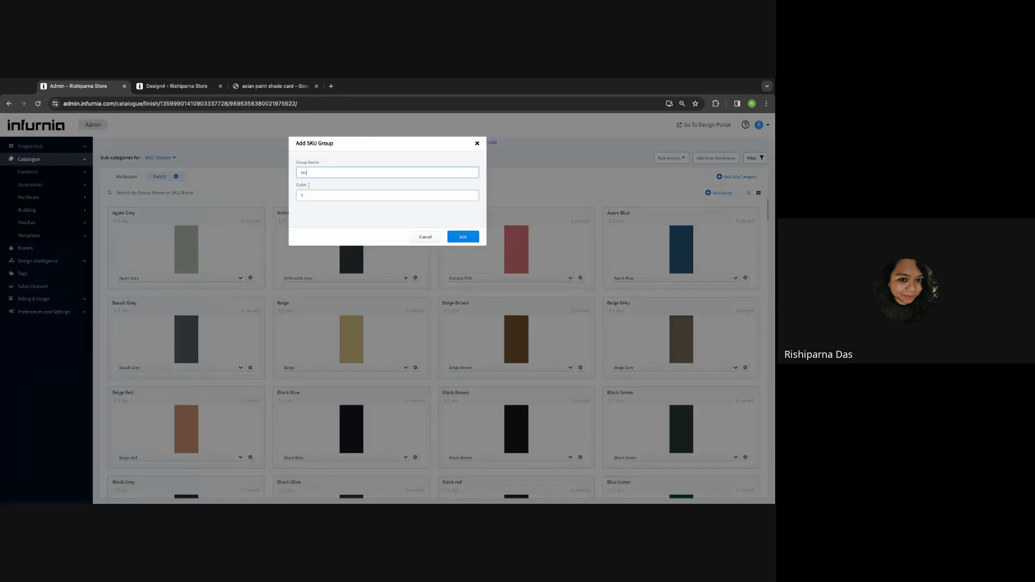
pyautogui.click(317, 195)
pyautogui.click(462, 236)
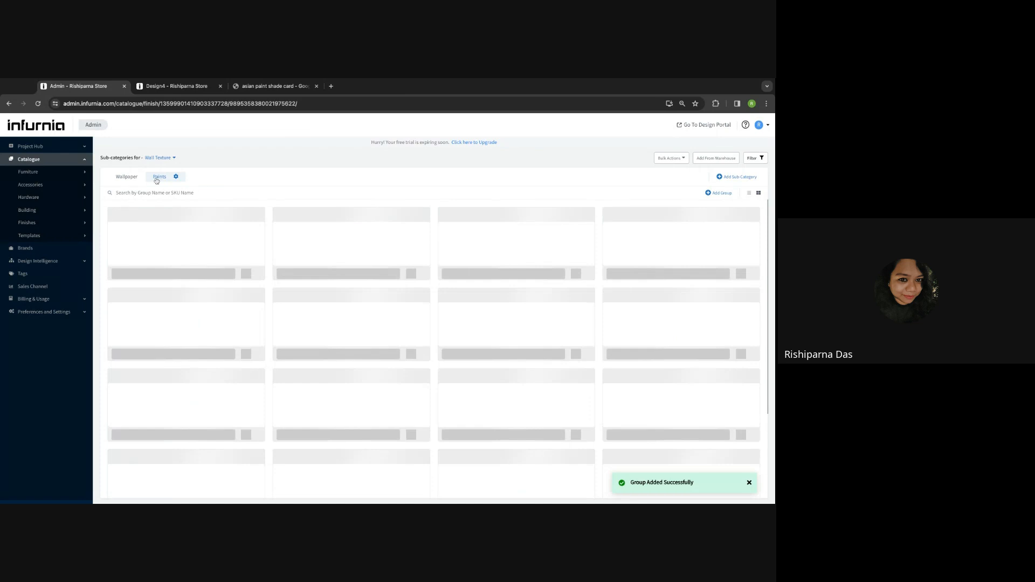
pyautogui.scroll(-20, 511, 407)
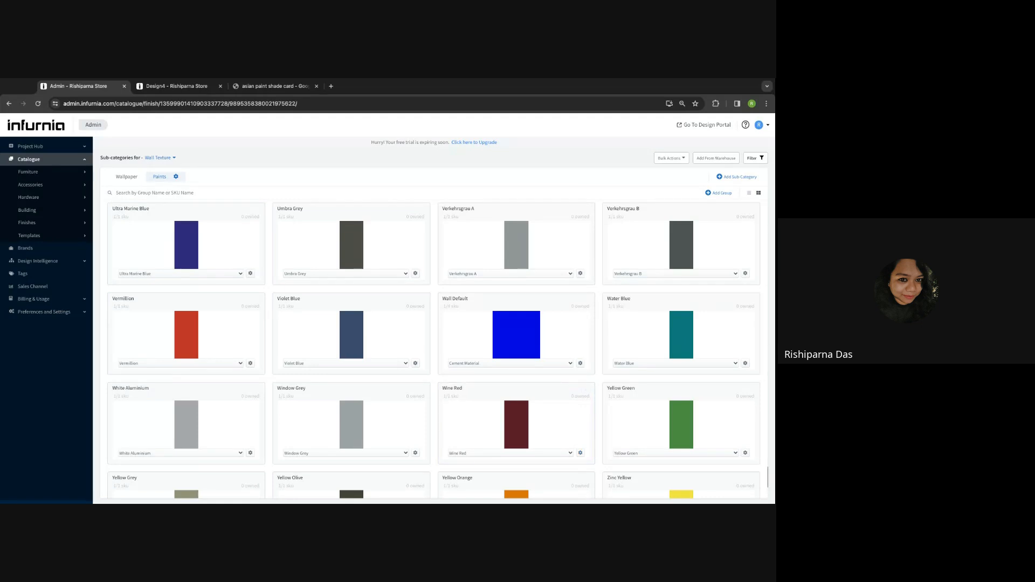
pyautogui.write('whit')
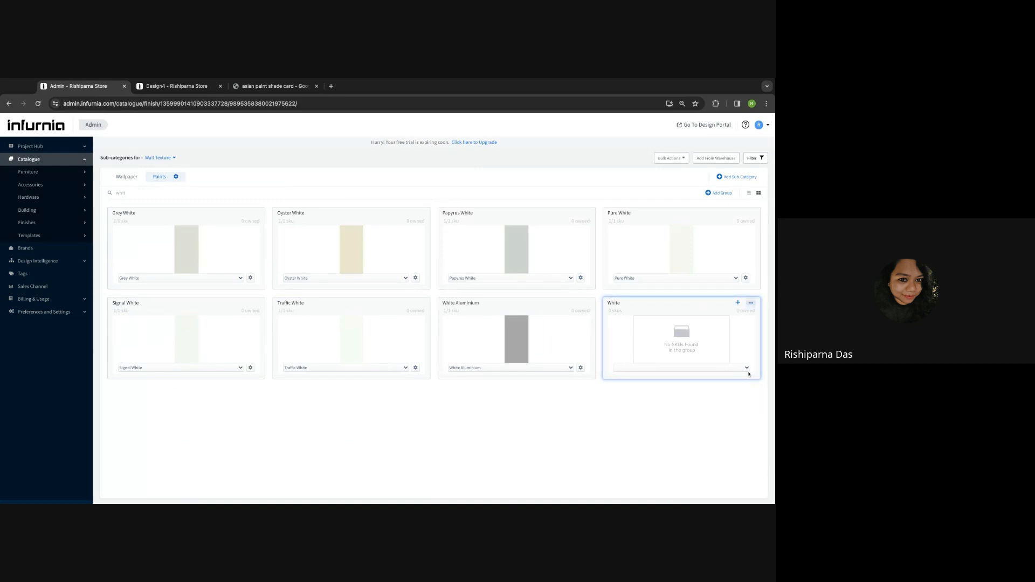
# - Open Add New SKU on the White group and go to its Description and Brand fields
pyautogui.click(739, 305)
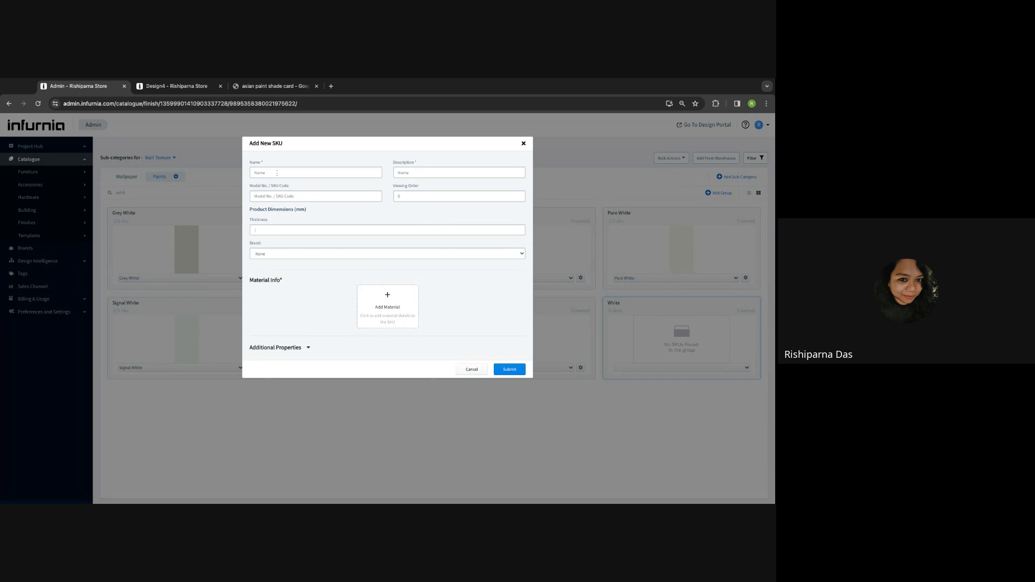
pyautogui.click(417, 171)
pyautogui.click(274, 255)
# - Apply the Anna French Marlow wallpaper to the kitchen's back wall in Design4, then return to Admin
pyautogui.click(167, 88)
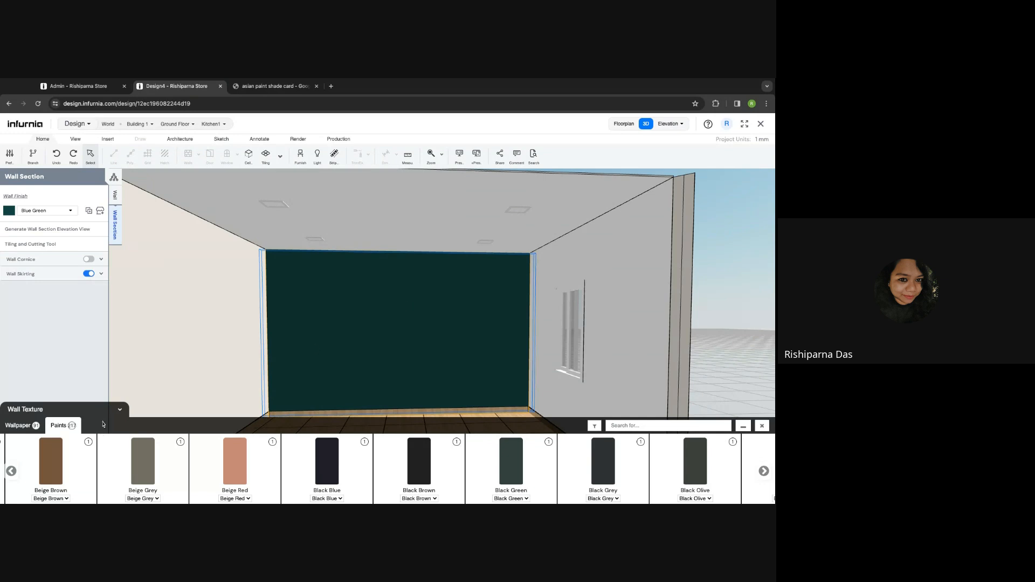
pyautogui.click(38, 426)
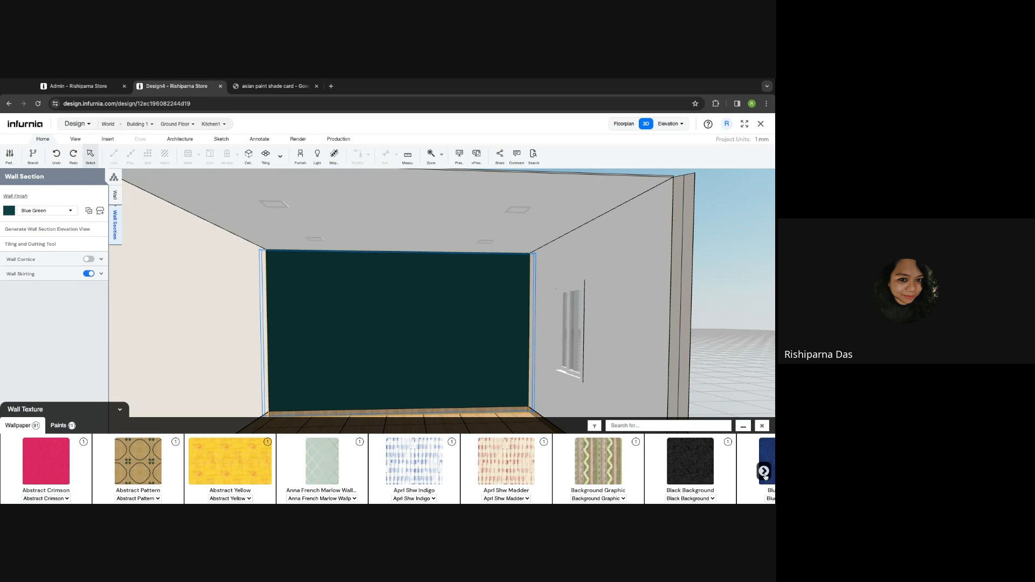
pyautogui.click(311, 460)
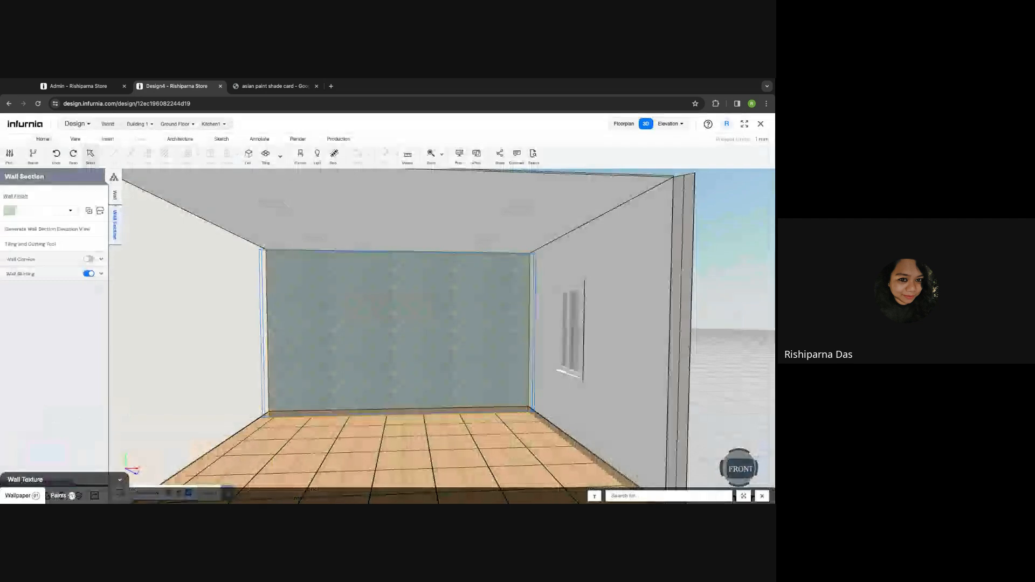
pyautogui.click(82, 88)
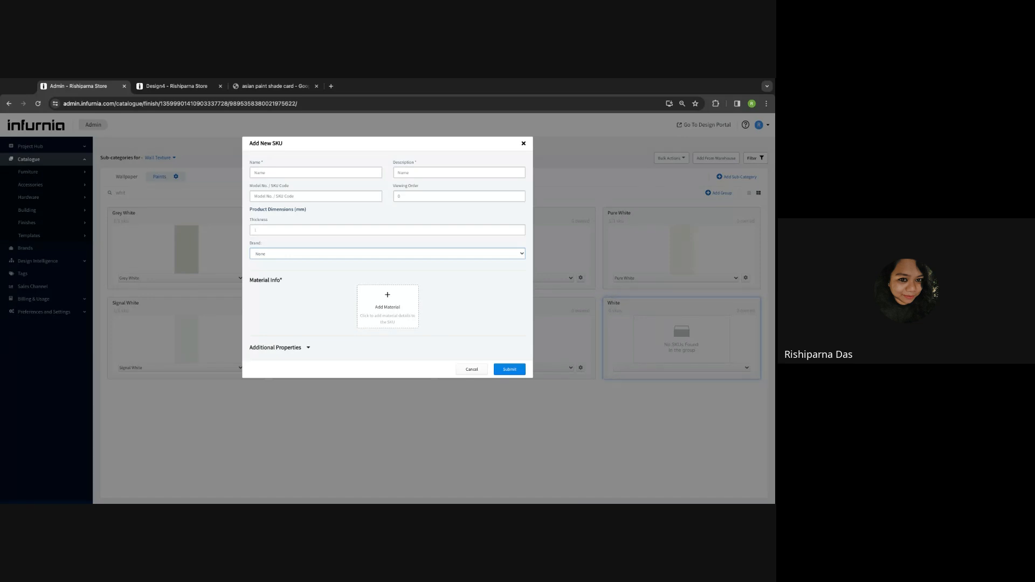
# - Close the SKU form and clear the Wallpaper group search, cancelling a new group
pyautogui.click(123, 176)
pyautogui.click(123, 178)
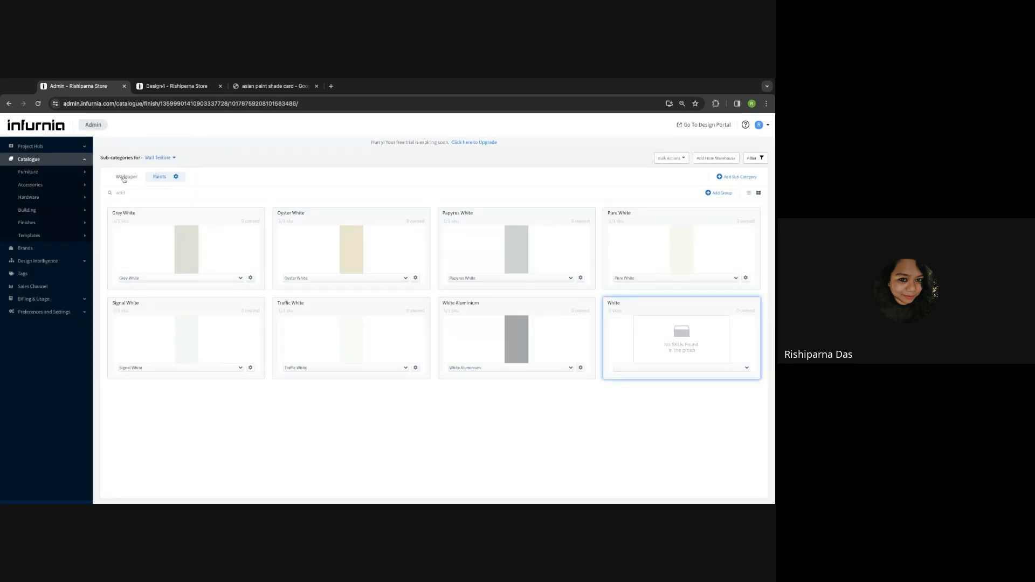
pyautogui.doubleClick(130, 189)
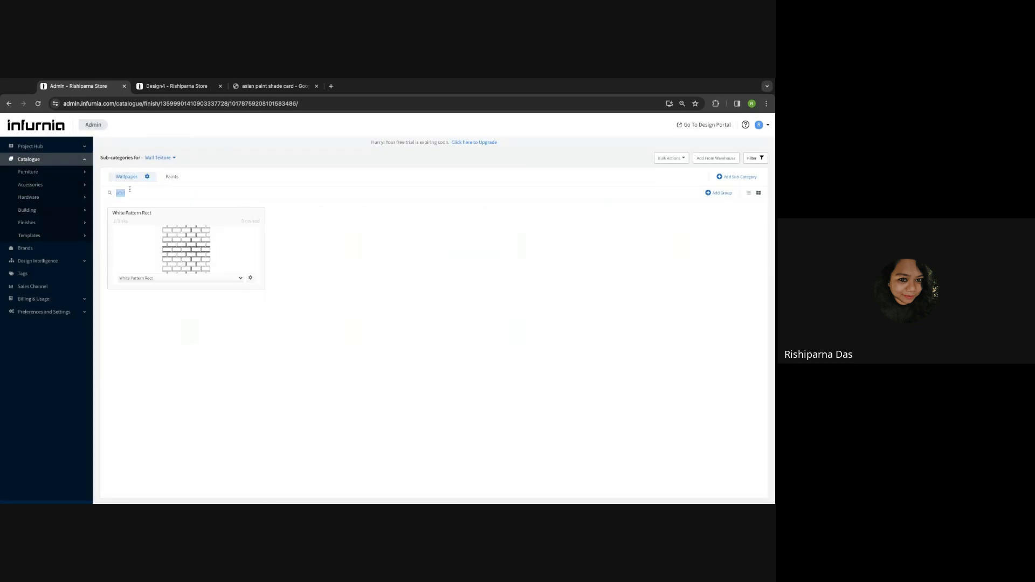
pyautogui.press('BackSpace')
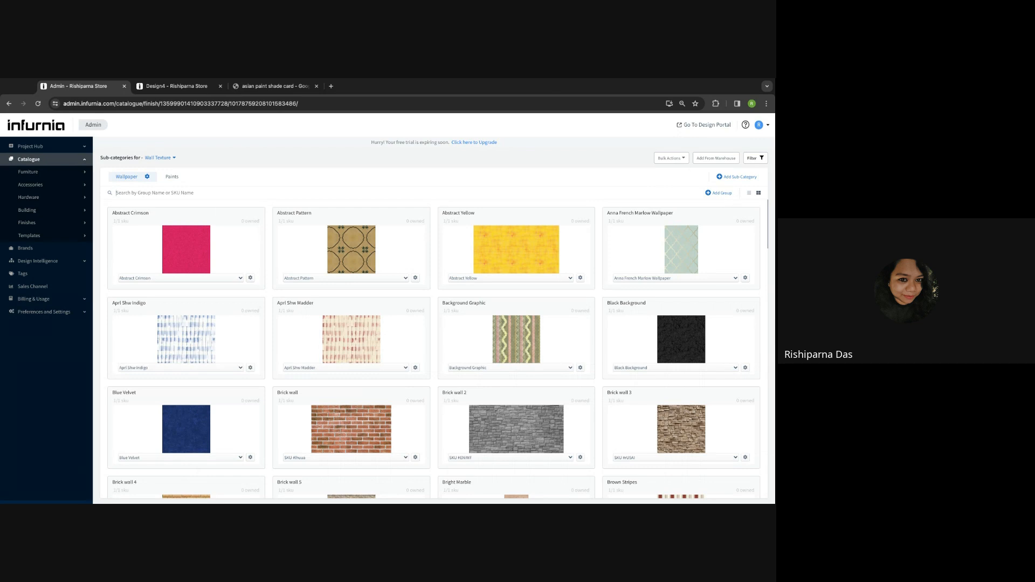
pyautogui.click(718, 193)
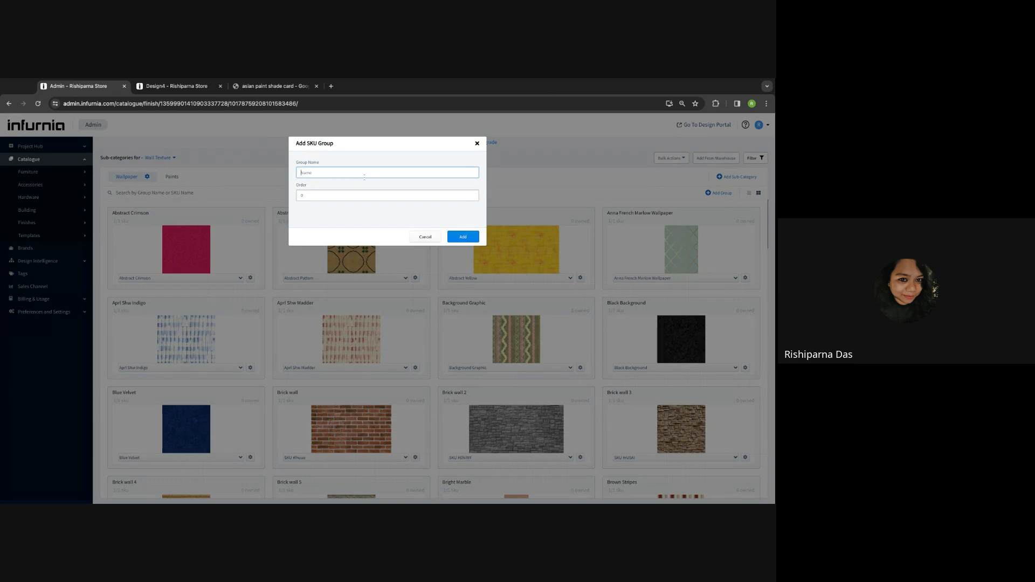
pyautogui.click(476, 143)
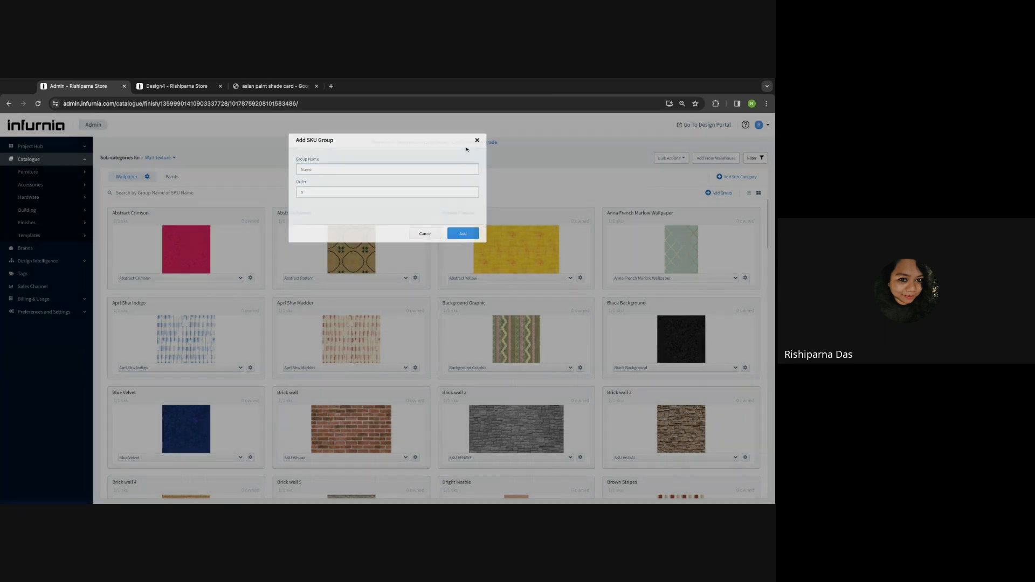
# - Filter the Paints groups by 'white' and start a new SKU in the White group
pyautogui.click(172, 176)
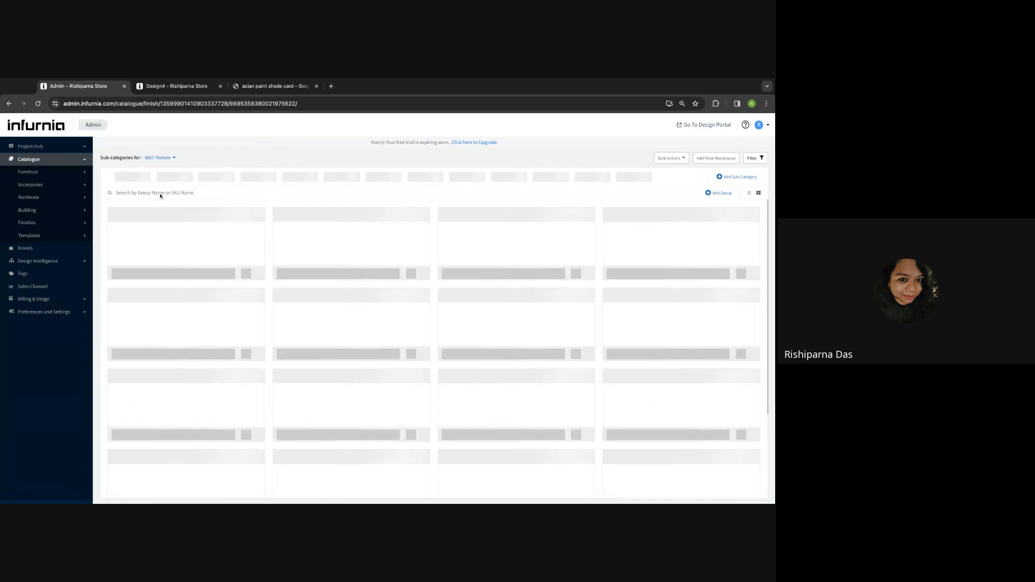
pyautogui.scroll(-15, 162, 193)
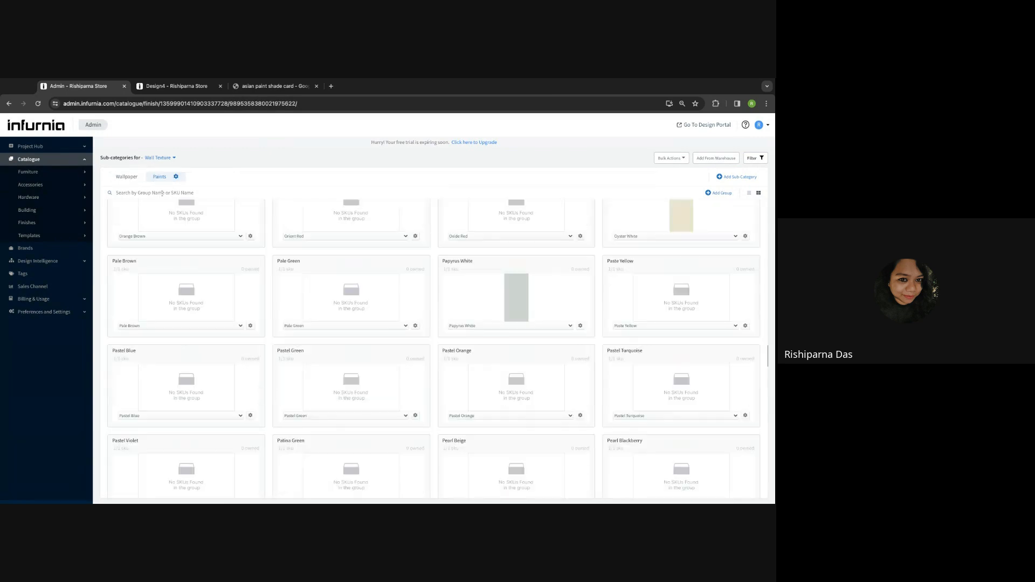
pyautogui.scroll(-15, 162, 193)
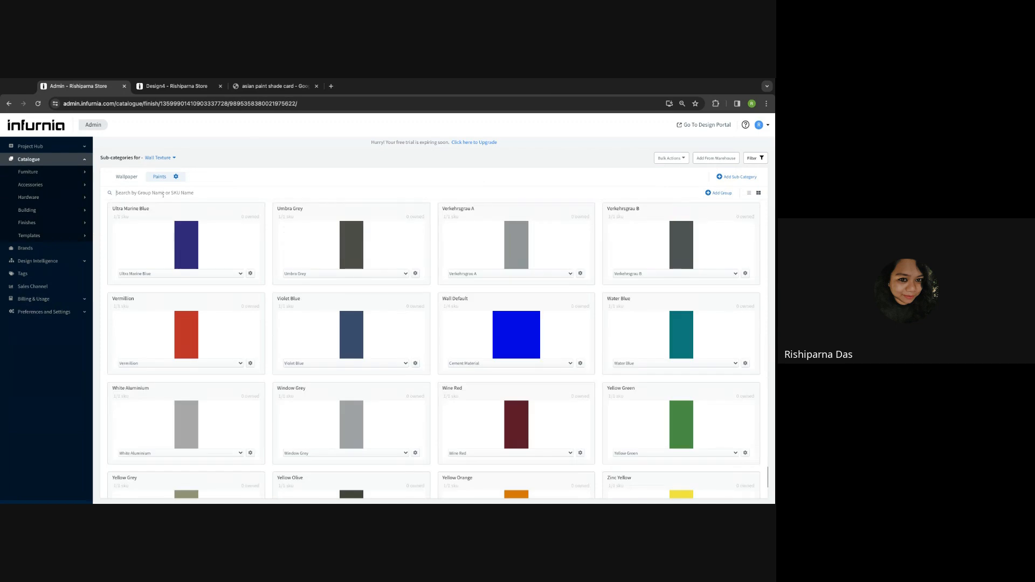
pyautogui.click(135, 193)
pyautogui.write('white')
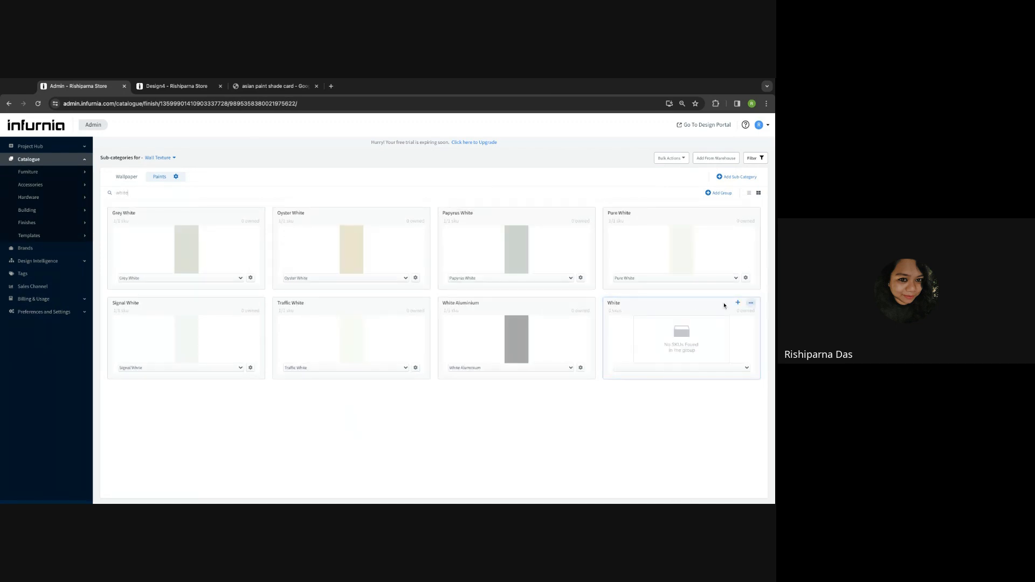
pyautogui.click(738, 303)
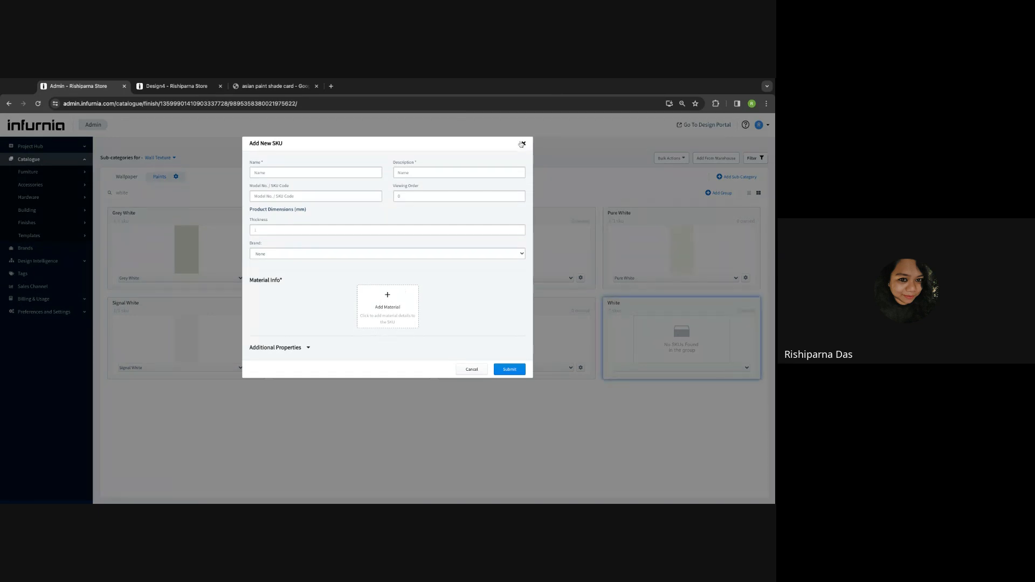
pyautogui.click(171, 87)
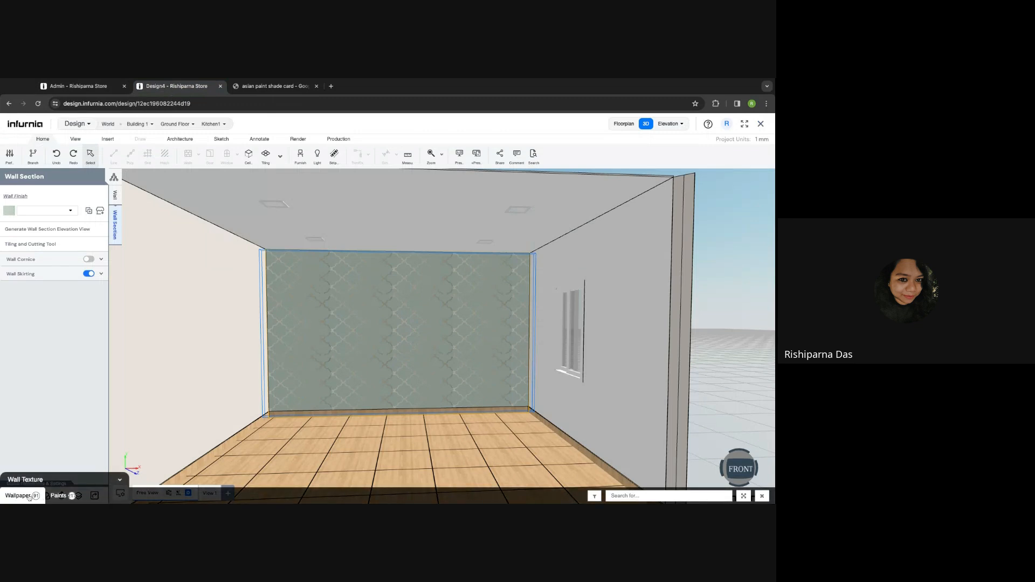
# - Switch the kitchen's back wall to the Blue Velvet wallpaper from the Wall Texture panel
pyautogui.click(19, 496)
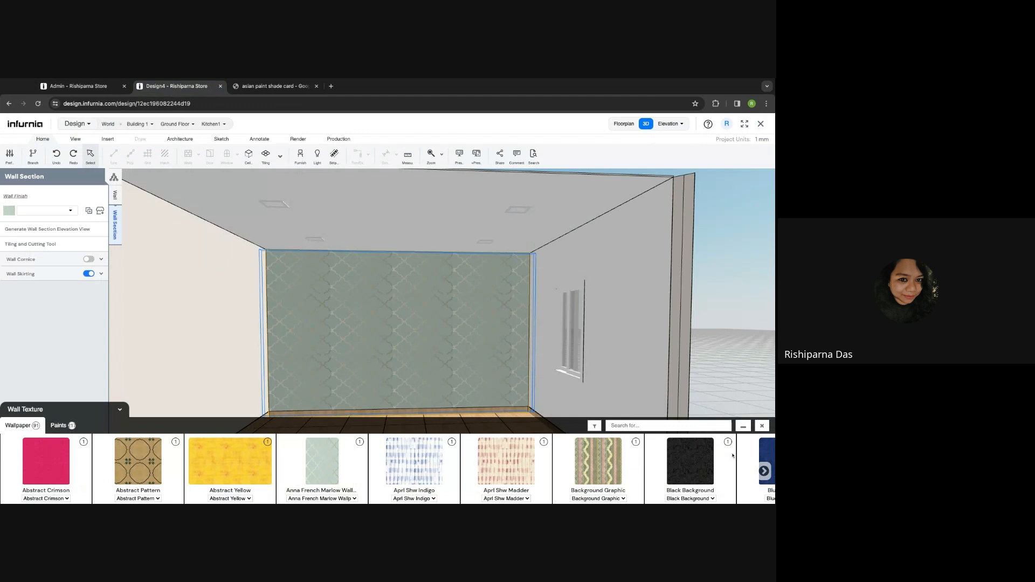
pyautogui.click(772, 454)
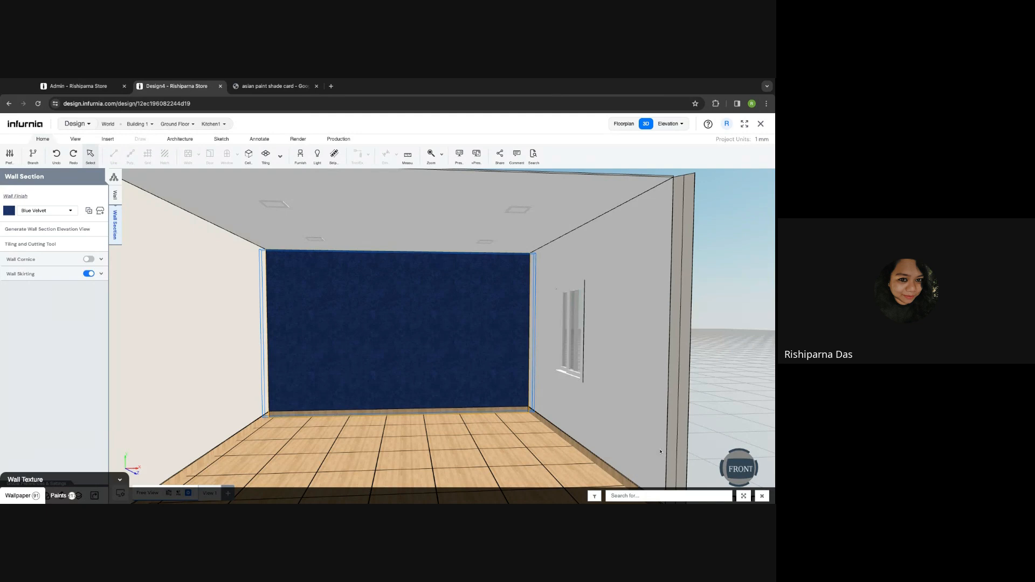
pyautogui.click(82, 93)
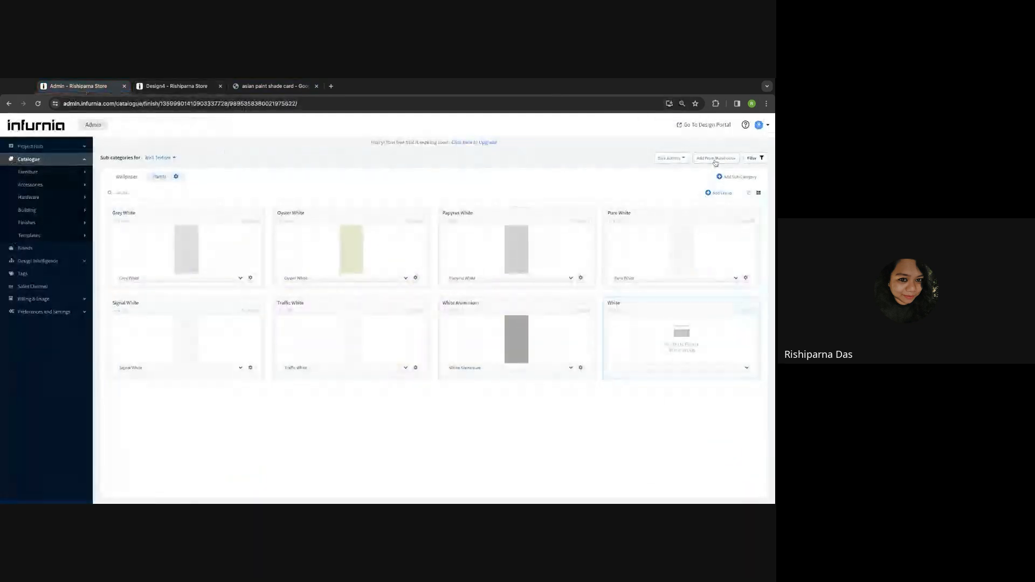
# - Open Add from Warehouse and filter it to the Vitrified Elevation finish groups
pyautogui.click(715, 161)
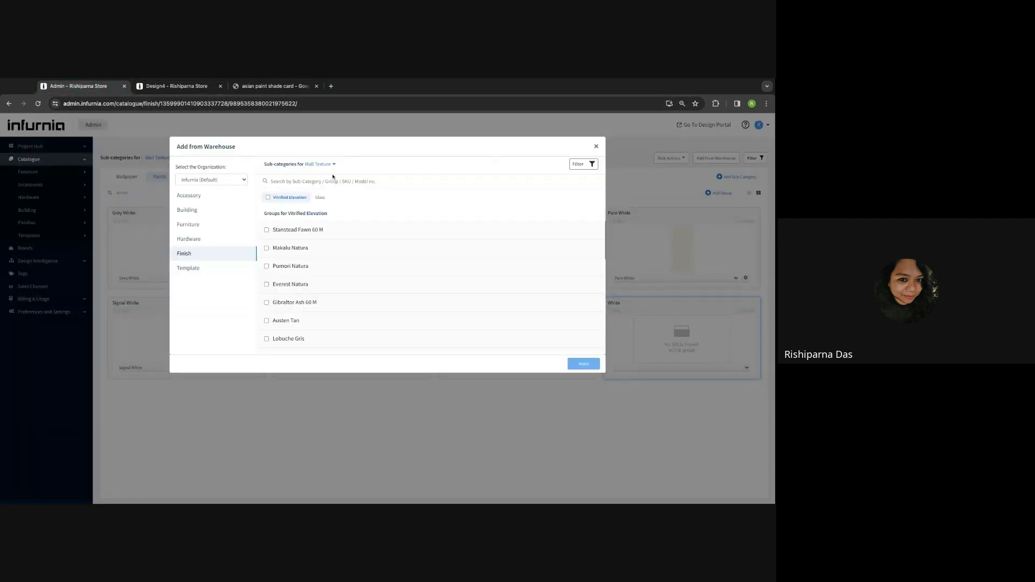
pyautogui.scroll(-5, 297, 302)
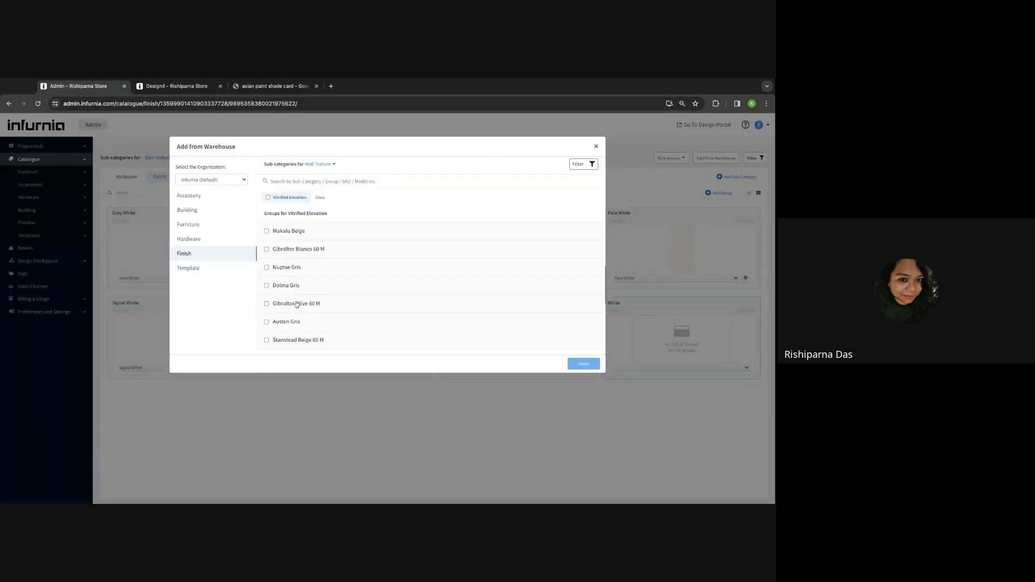
pyautogui.click(319, 198)
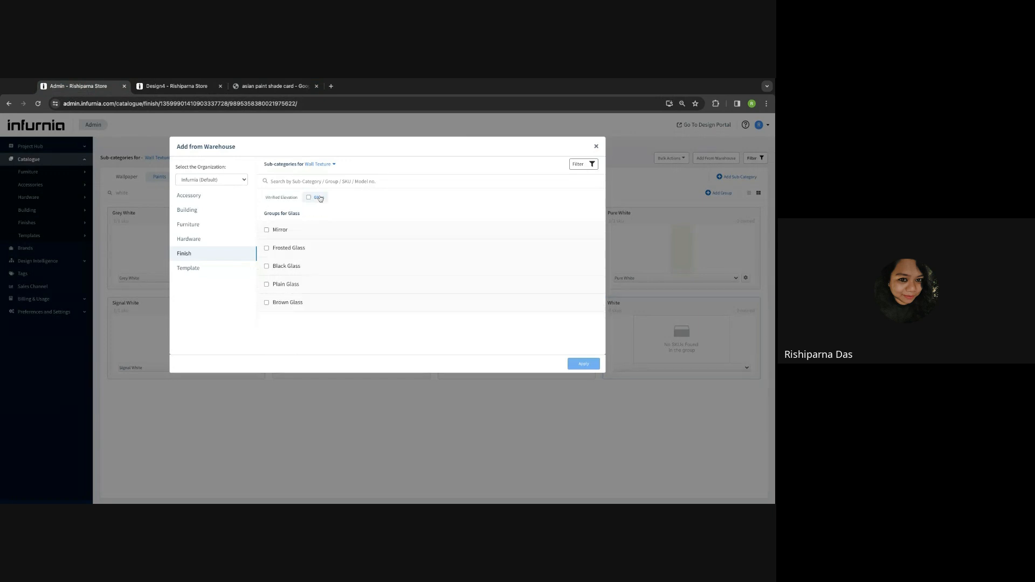
pyautogui.click(283, 197)
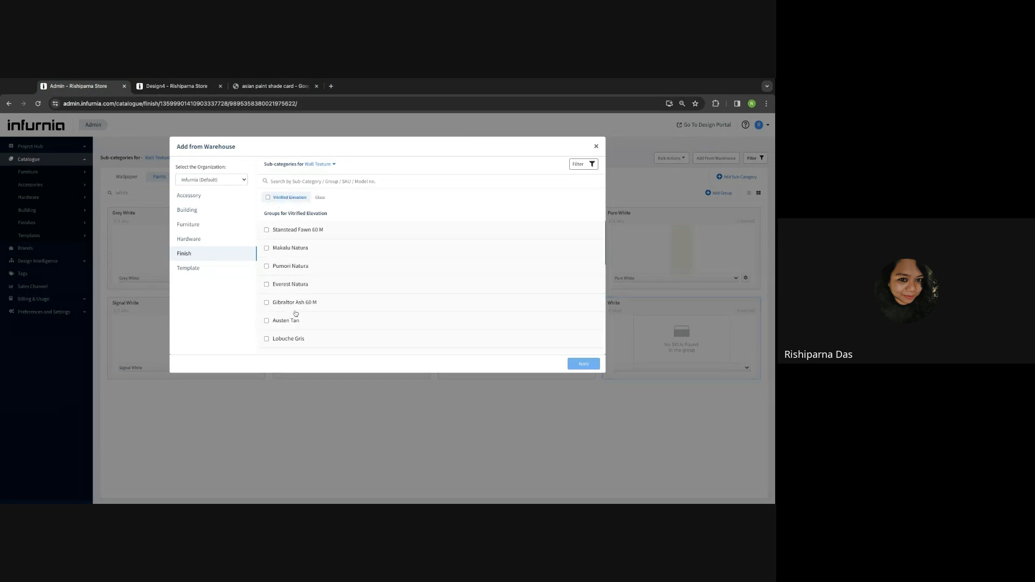
# - Preview Everest Tan, Stanstead Gold 80 M and Stanstead Ebony 80 M, then close the warehouse
pyautogui.scroll(-5, 296, 313)
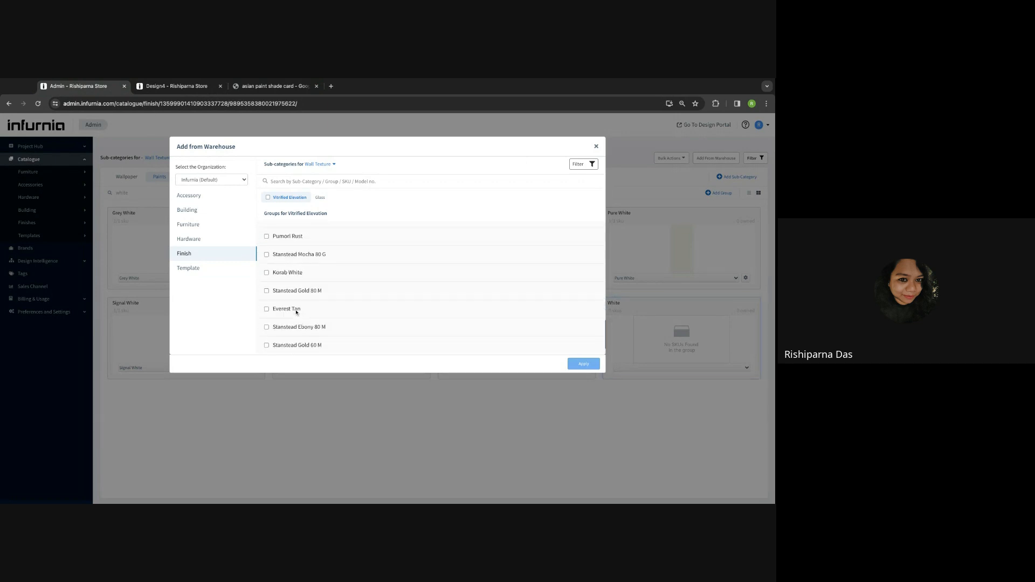
pyautogui.scroll(-2, 299, 310)
pyautogui.click(316, 274)
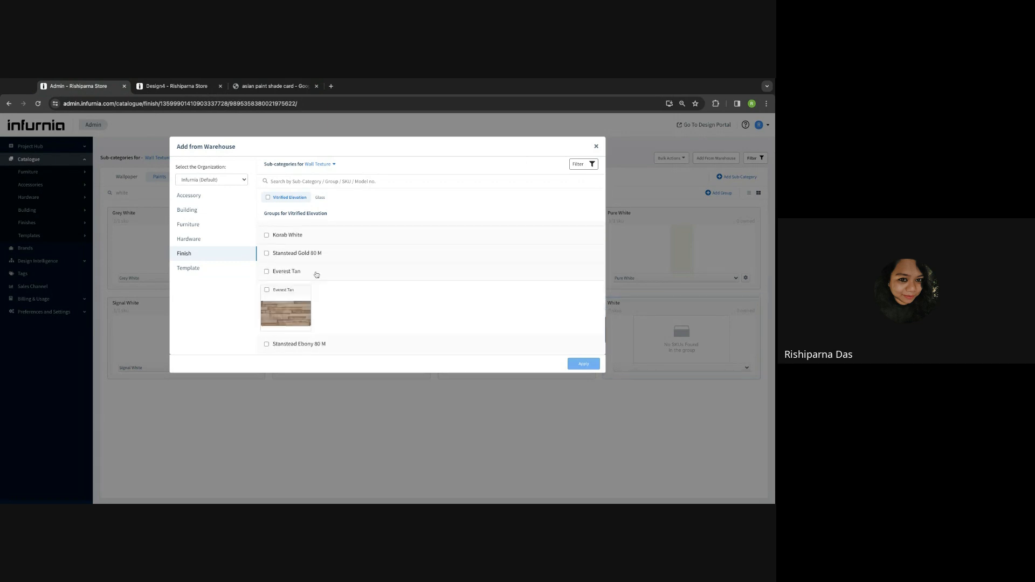
pyautogui.click(323, 253)
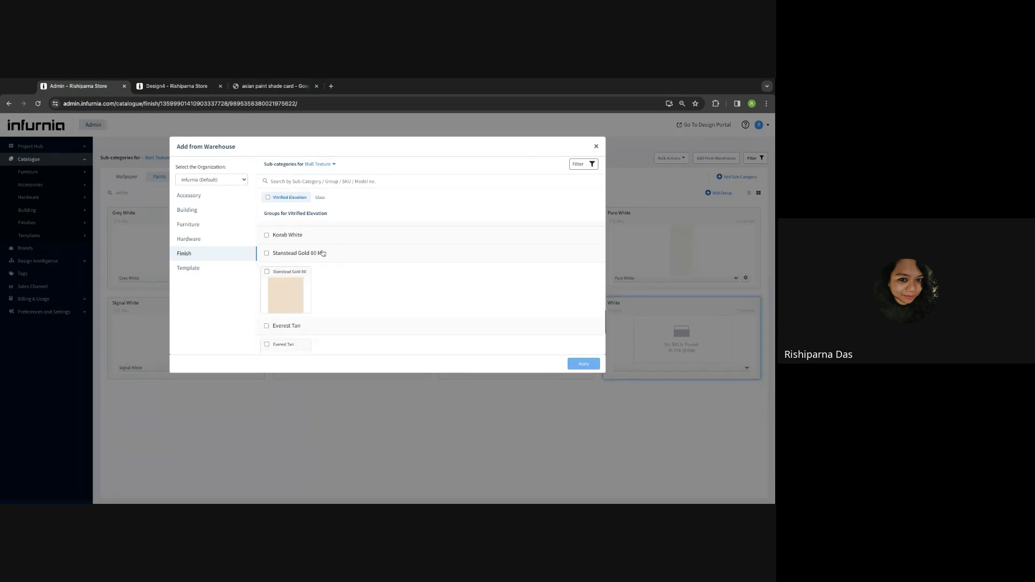
pyautogui.scroll(-2, 317, 309)
pyautogui.click(318, 289)
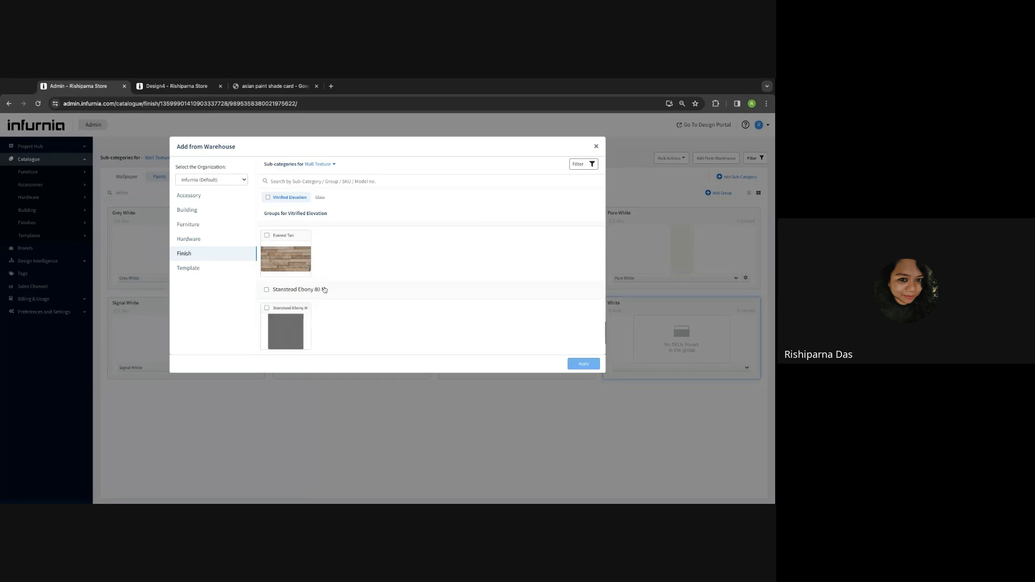
pyautogui.scroll(-1, 315, 308)
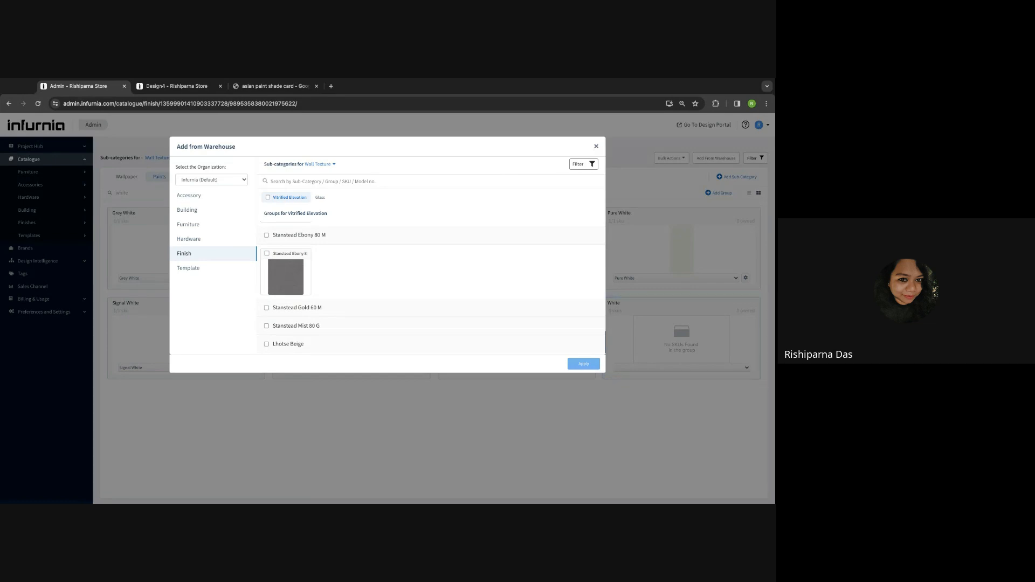
pyautogui.click(596, 147)
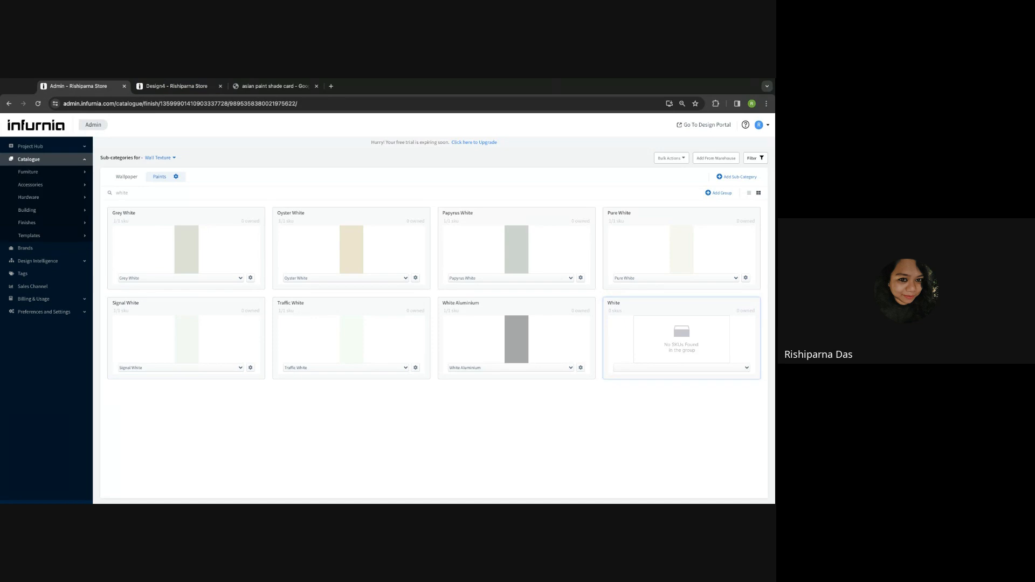
# - Return to the Design4 kitchen and orbit down over the Blue Velvet wall
pyautogui.click(172, 87)
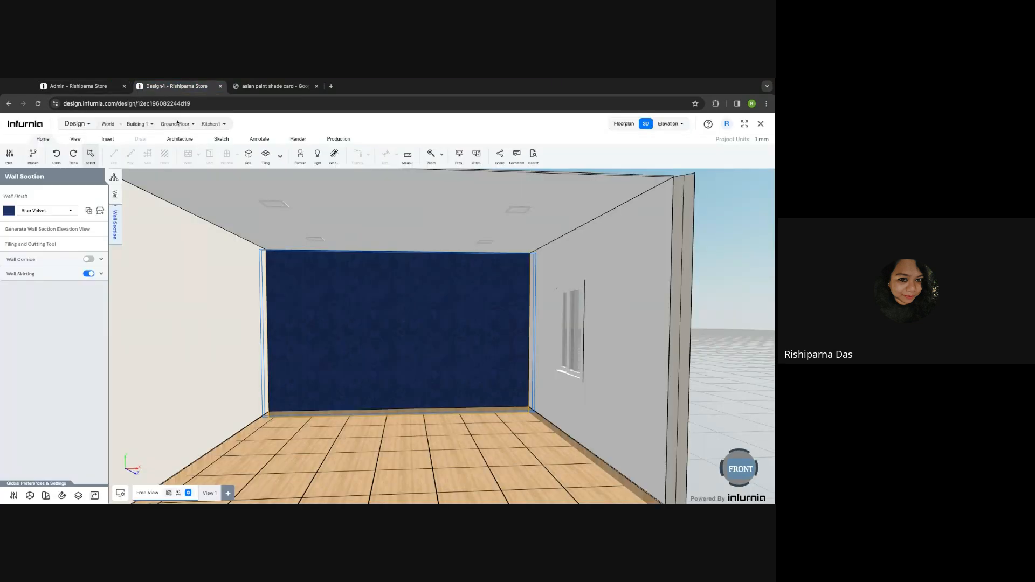
pyautogui.moveTo(351, 372); pyautogui.dragTo(348, 429)
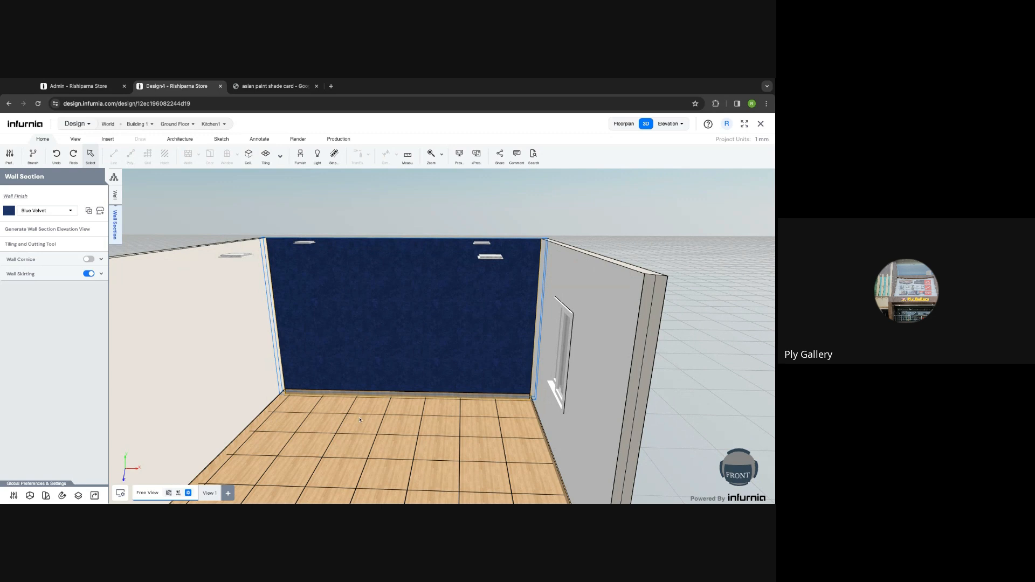
pyautogui.click(91, 90)
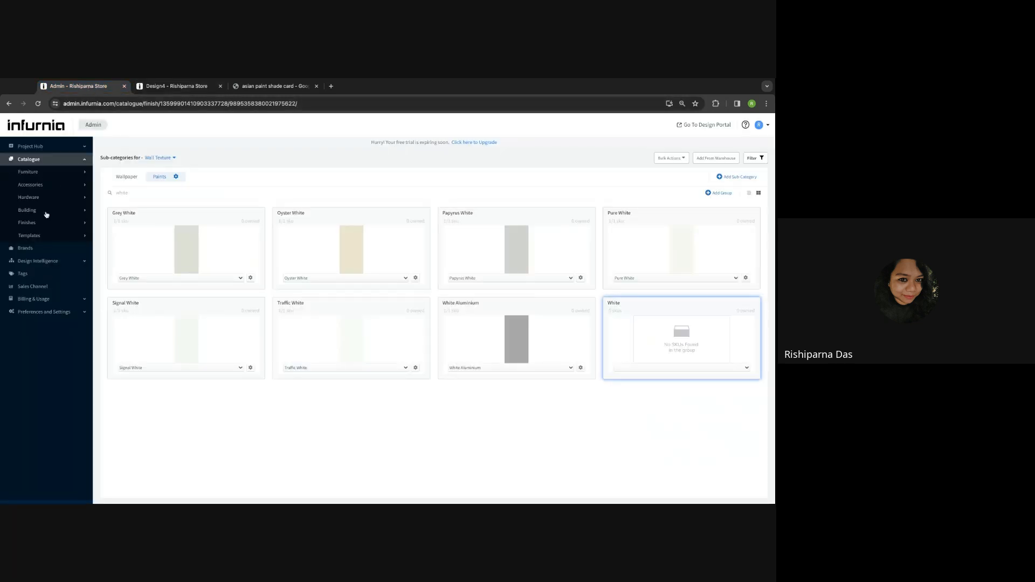
pyautogui.click(181, 90)
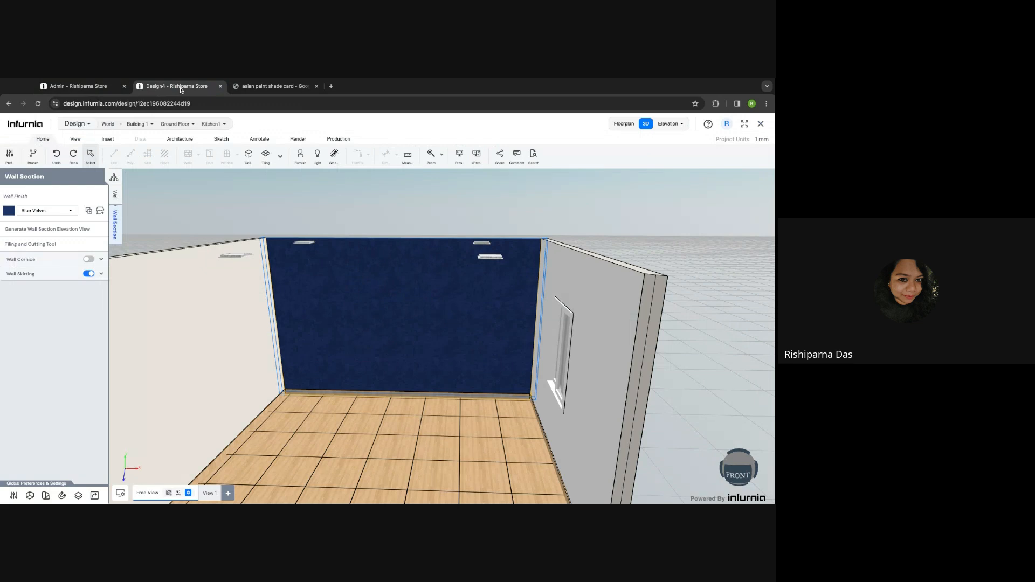
pyautogui.click(98, 214)
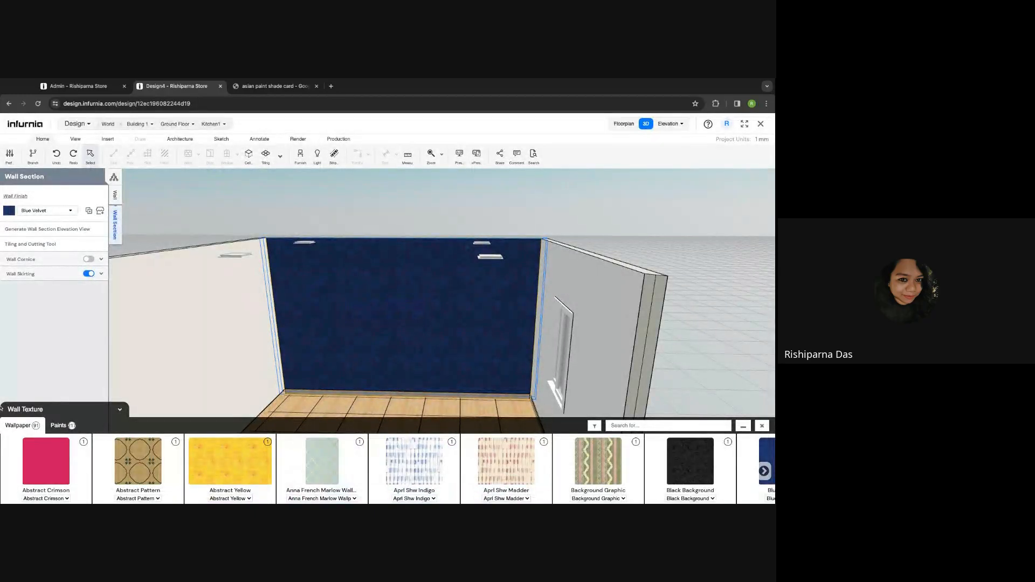
pyautogui.click(80, 87)
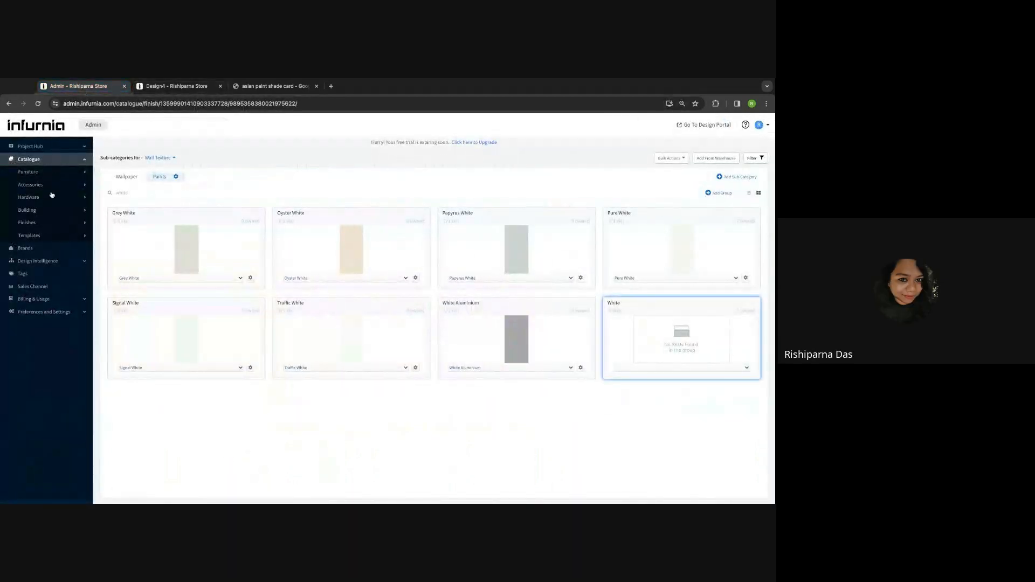
pyautogui.click(58, 223)
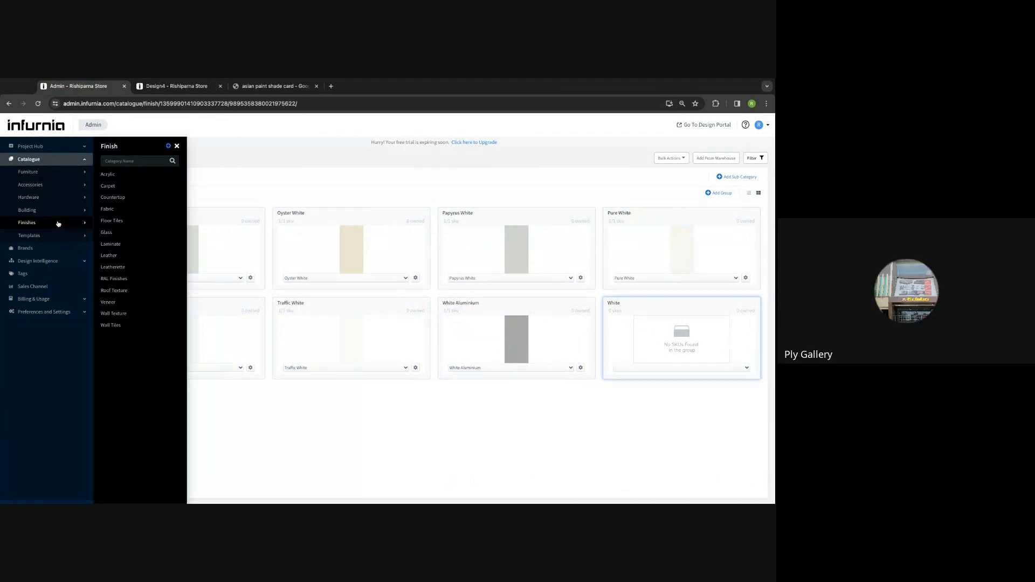
pyautogui.click(114, 314)
pyautogui.click(173, 87)
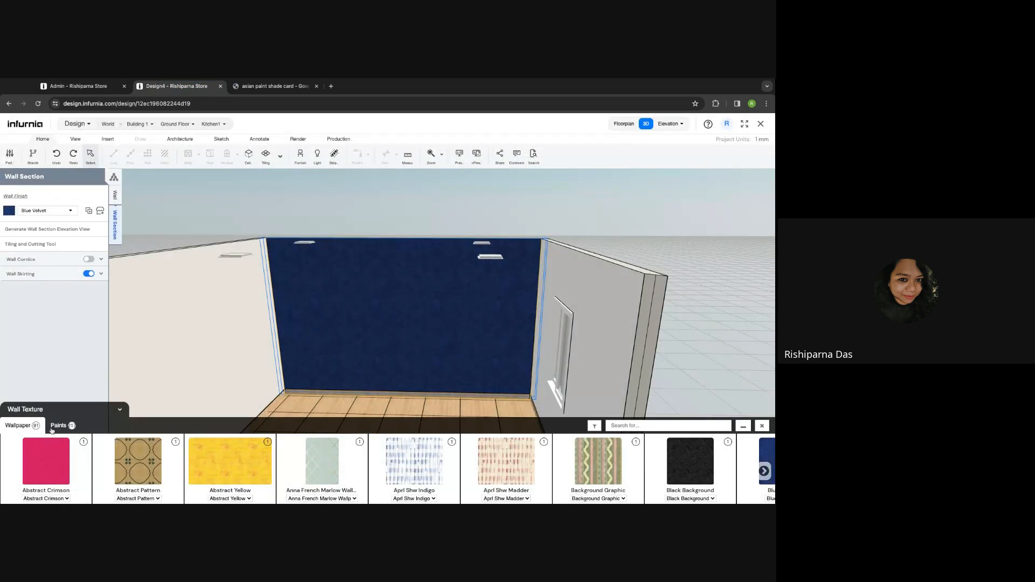
pyautogui.click(81, 88)
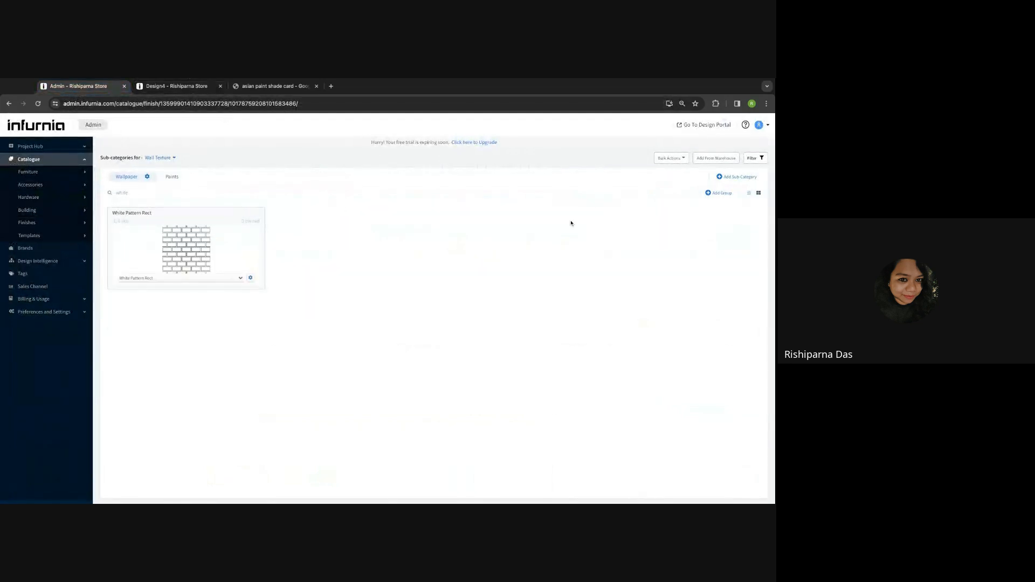
pyautogui.click(66, 225)
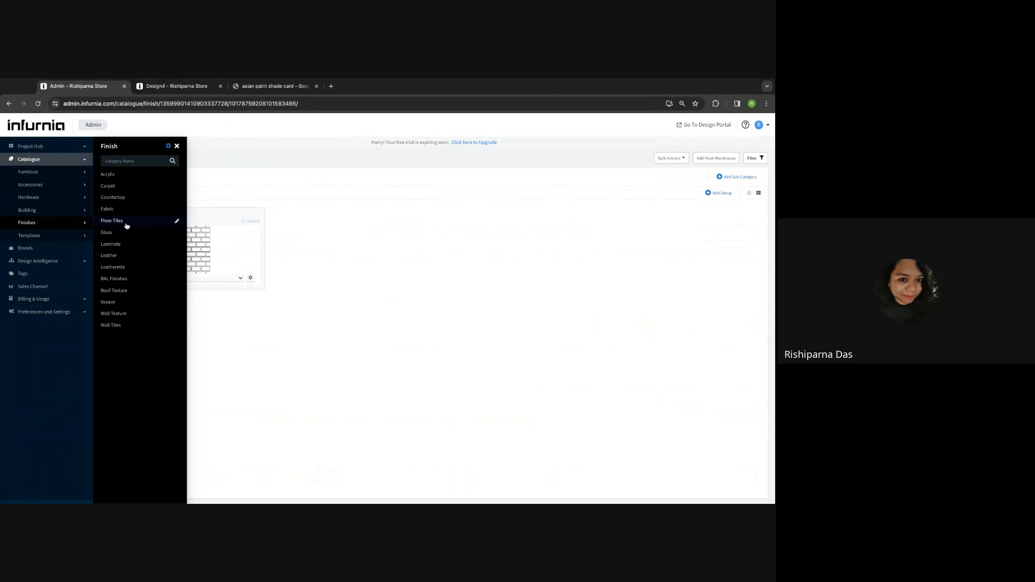
pyautogui.click(179, 88)
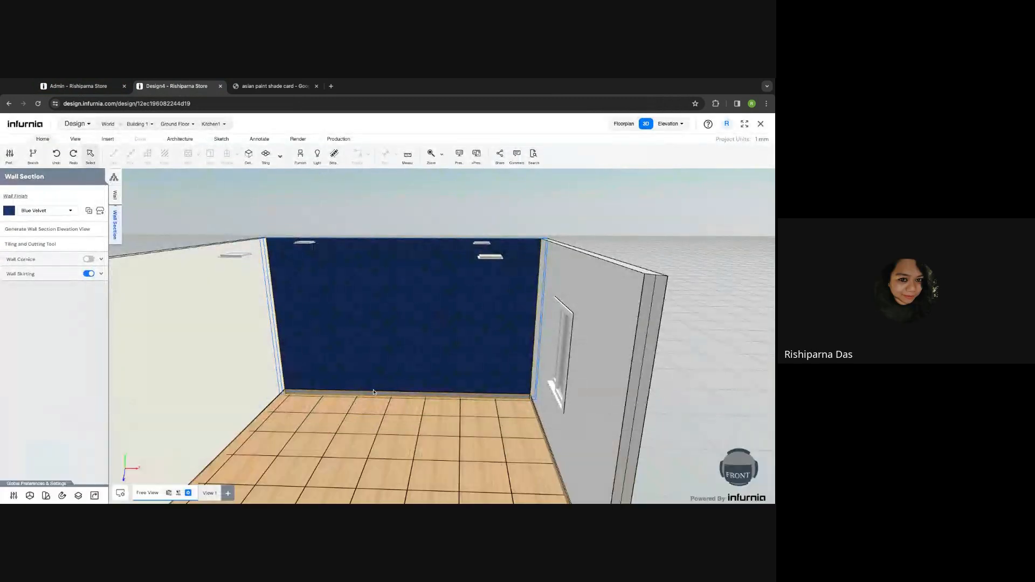
# - Open the floor tile library for the floor tiling zone's Light Wood material
pyautogui.click(345, 415)
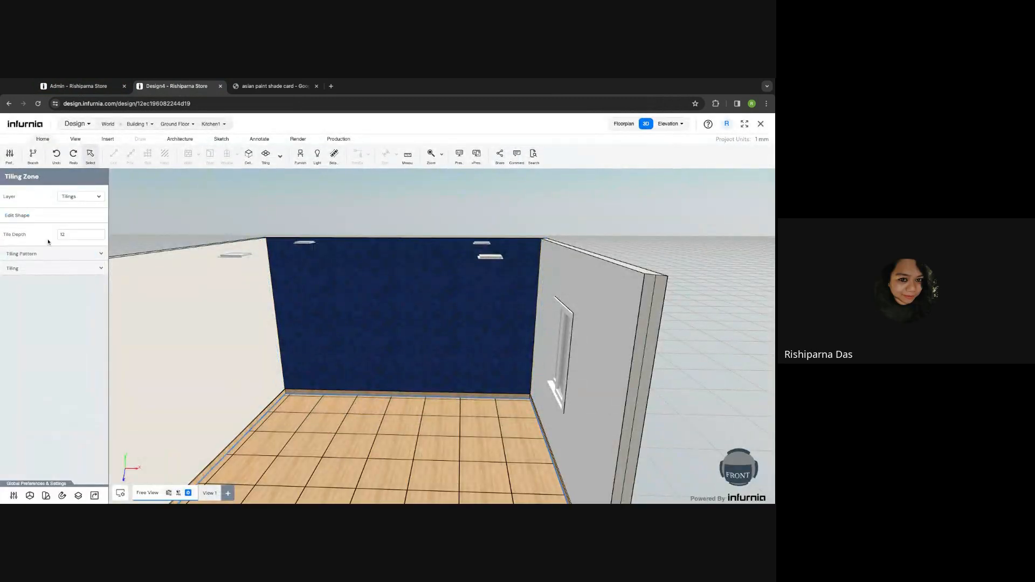
pyautogui.click(42, 253)
pyautogui.click(42, 253)
pyautogui.click(42, 253)
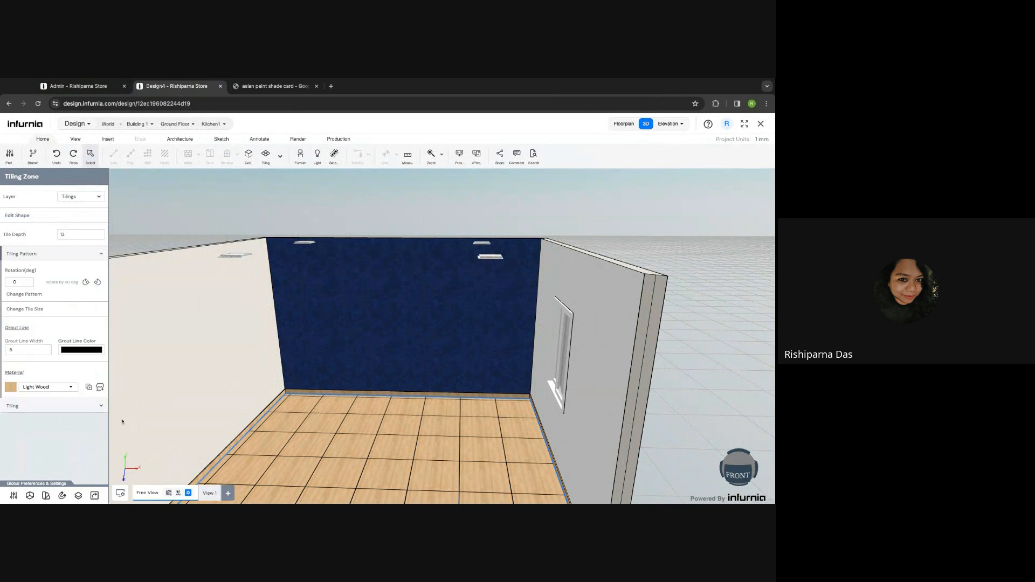
pyautogui.click(104, 387)
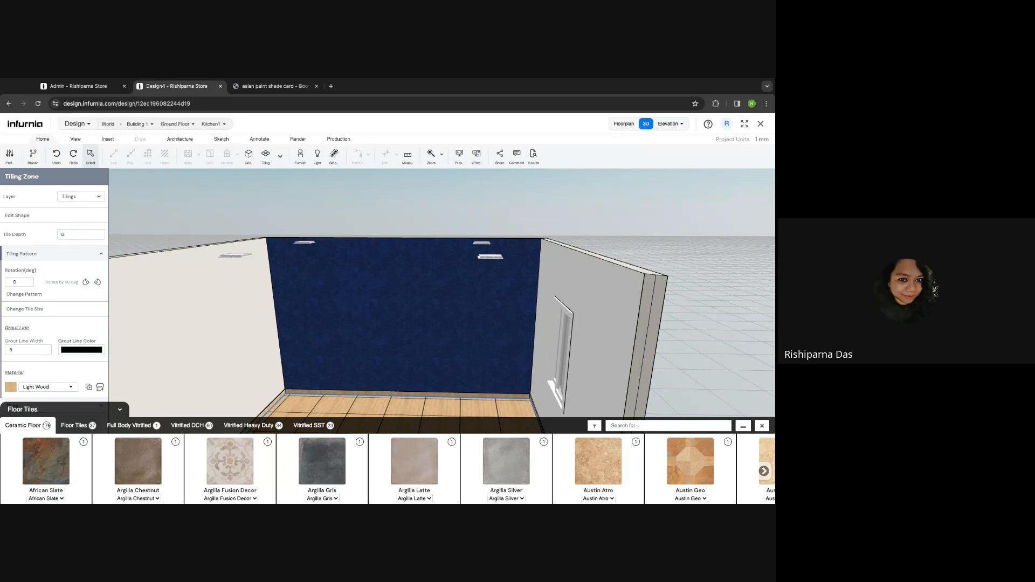
# - Show the admin Finishes > Floor Tiles catalogue at its Floor Tiles sub-category
pyautogui.click(81, 88)
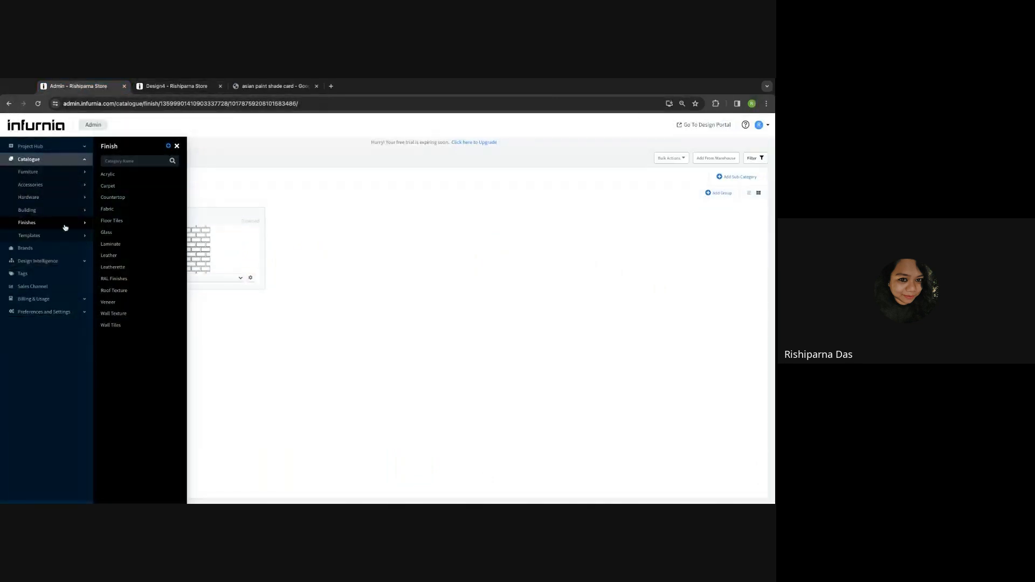
pyautogui.click(108, 222)
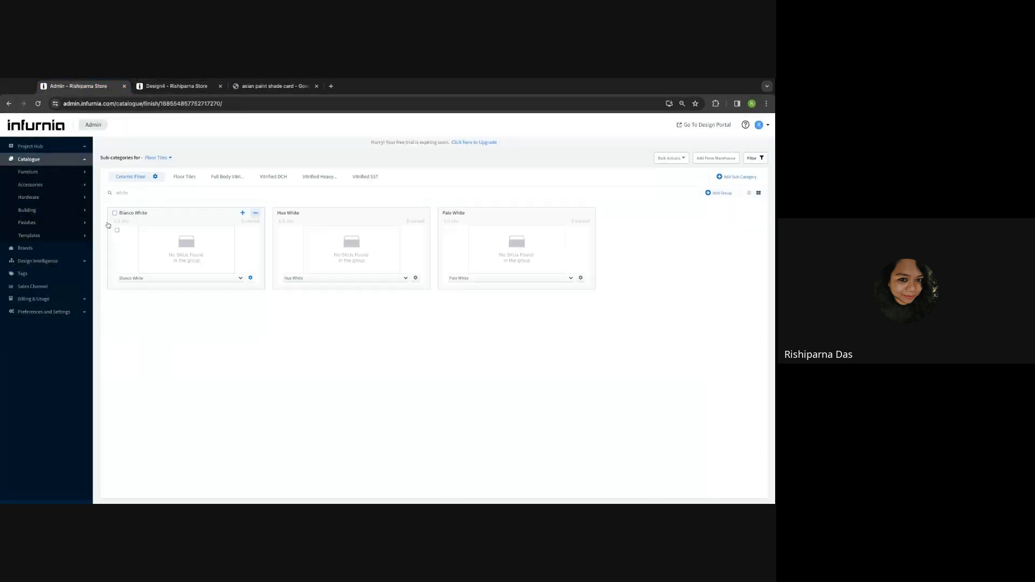
pyautogui.click(185, 178)
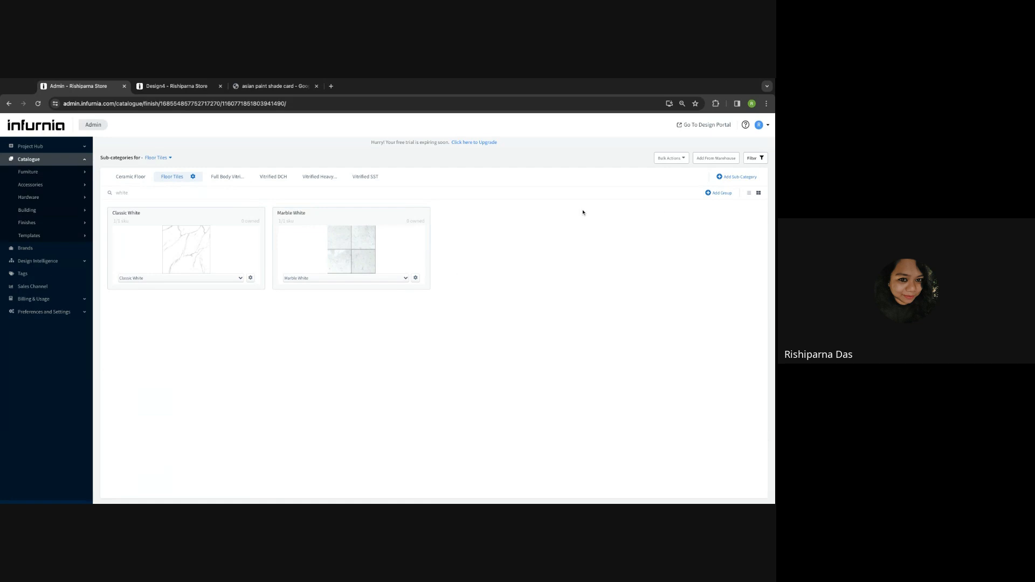
# - Create a floor tile group named 'Test Floor Tile' with order 3
pyautogui.click(721, 193)
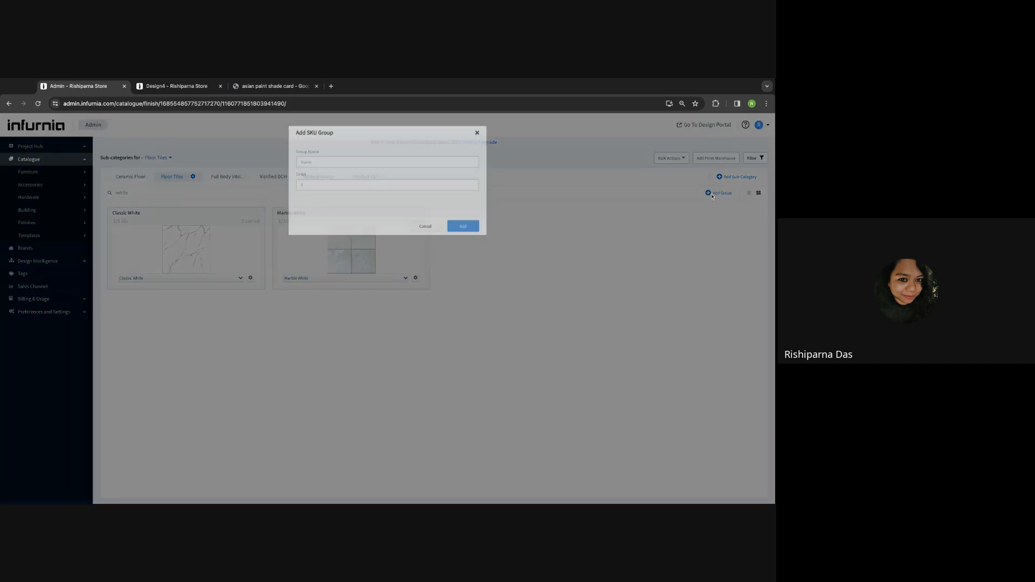
pyautogui.click(315, 173)
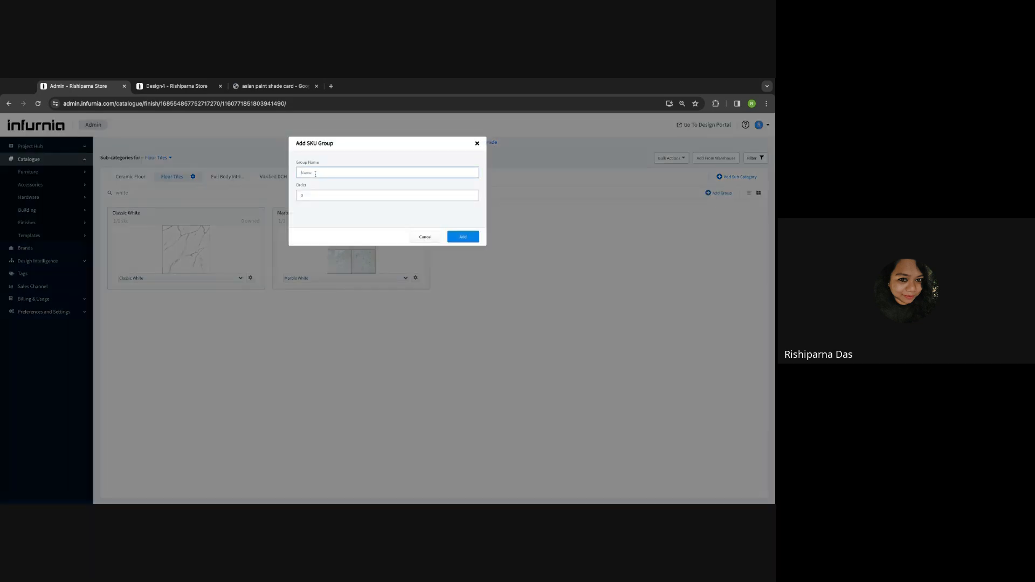
pyautogui.write('Test DF')
pyautogui.press('BackSpace')
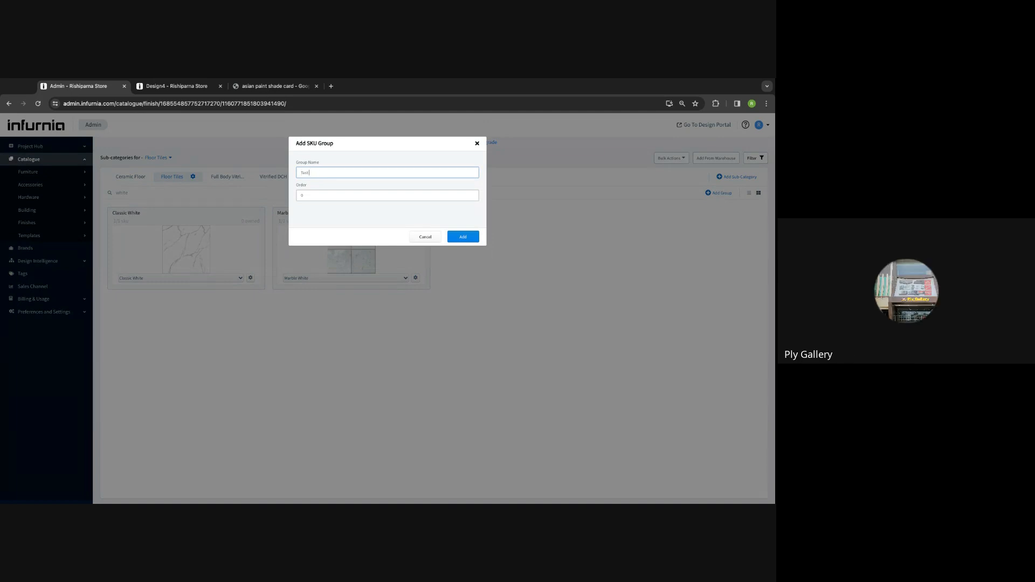
pyautogui.write('loor T')
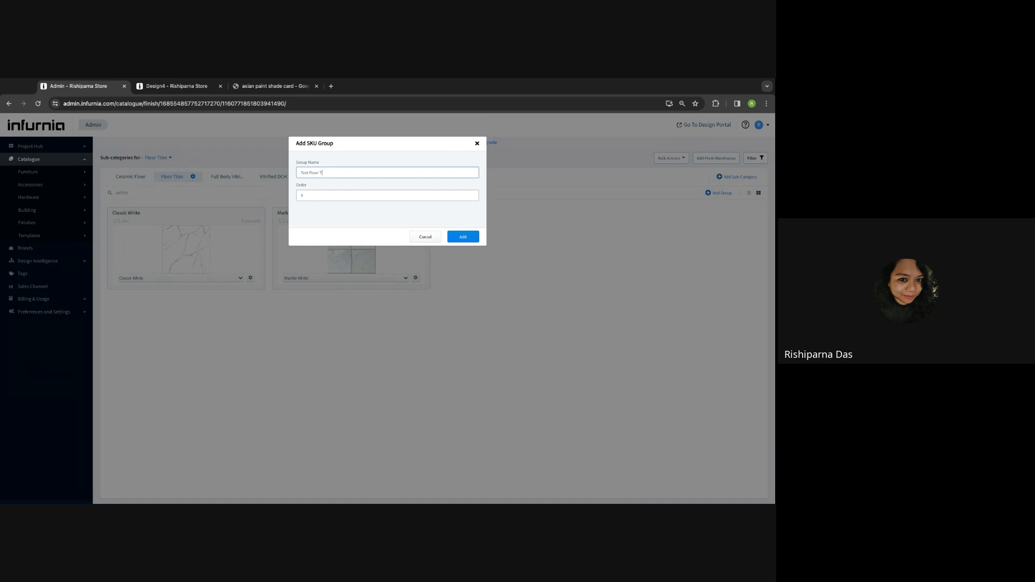
pyautogui.write('ile')
pyautogui.click(307, 196)
pyautogui.write('3')
pyautogui.click(476, 237)
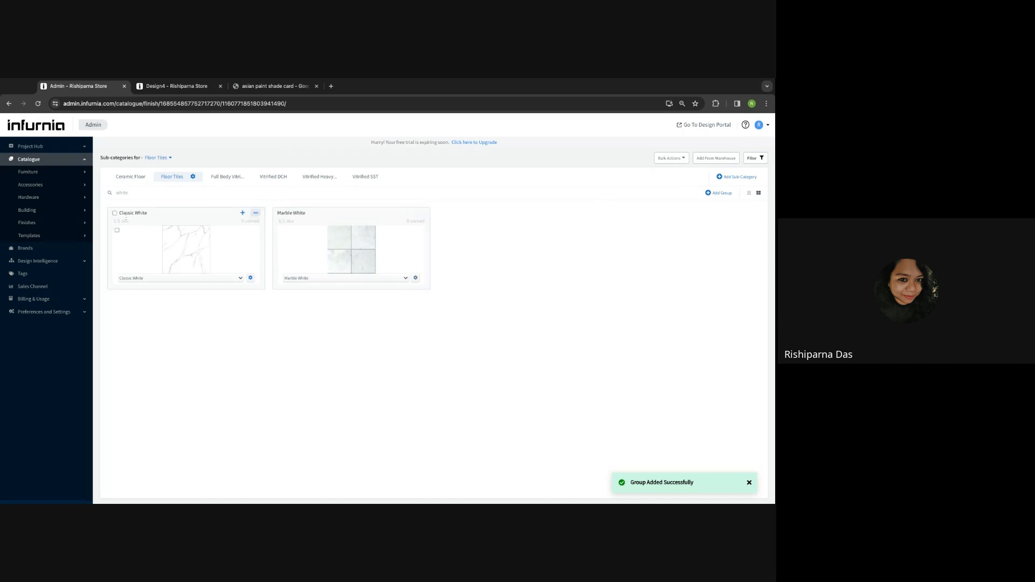
# - Clear the floor tile group search after trying 'tes'
pyautogui.doubleClick(130, 194)
pyautogui.press('BackSpace')
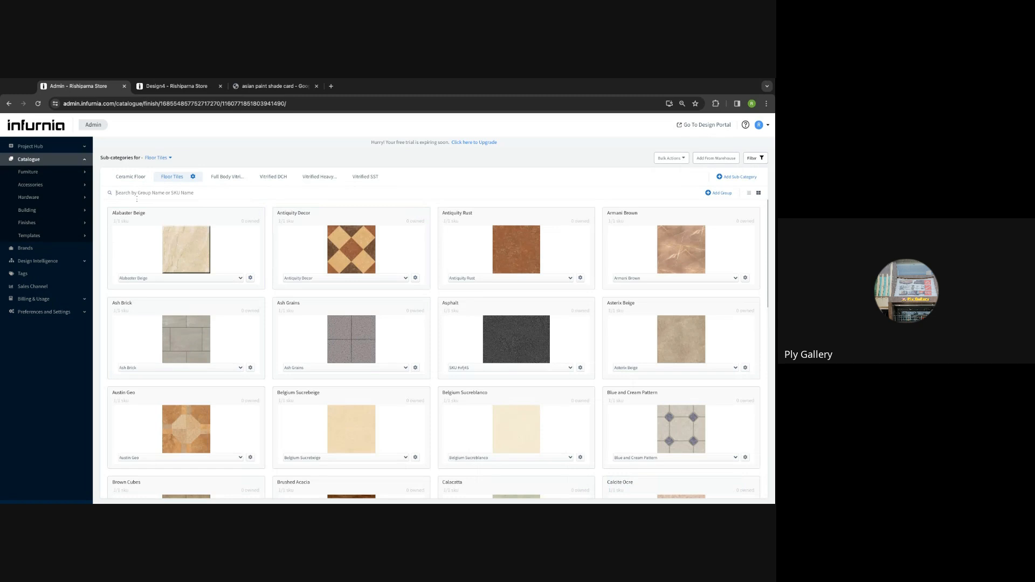
pyautogui.write('test')
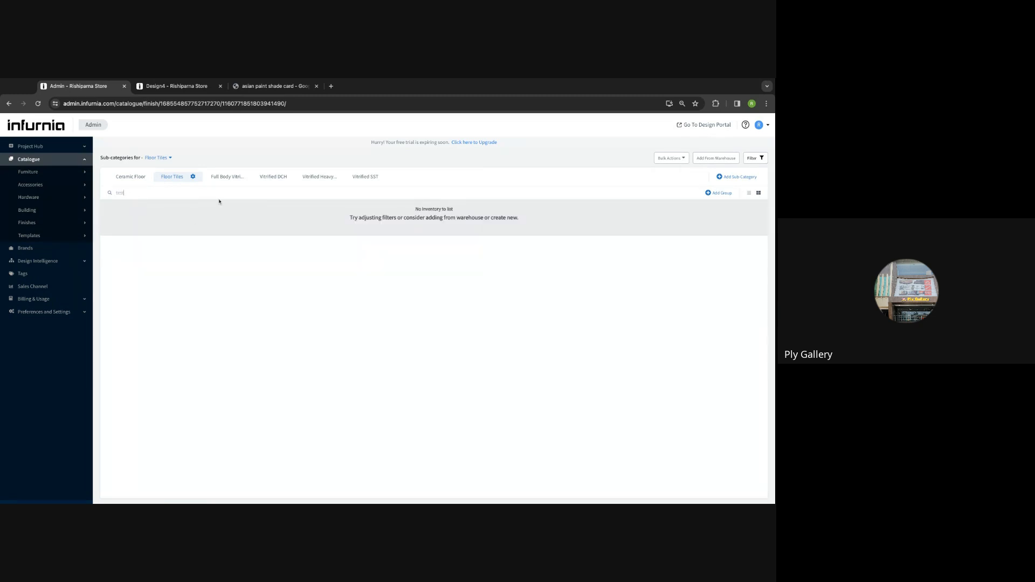
pyautogui.doubleClick(174, 192)
pyautogui.press('BackSpace')
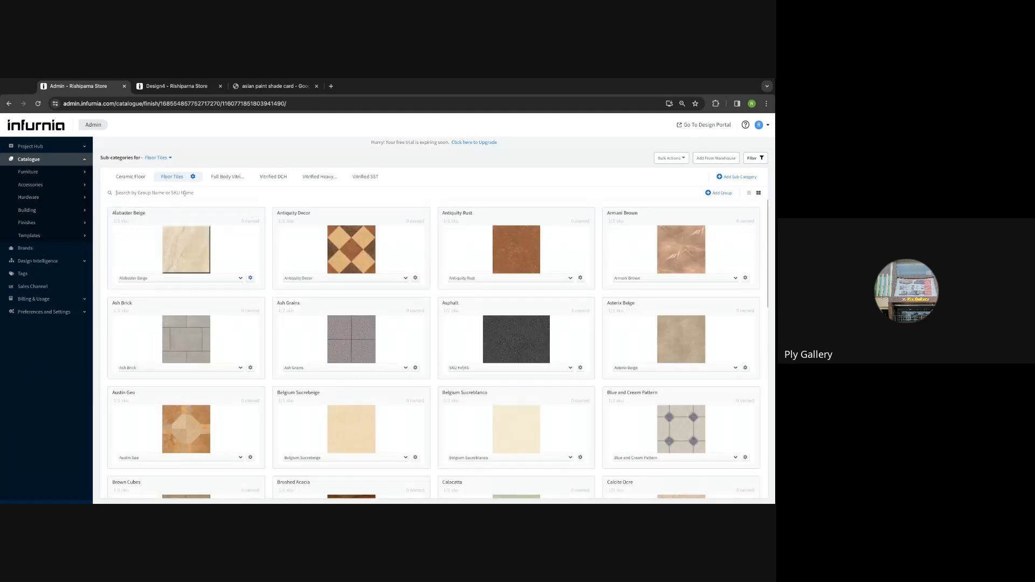
pyautogui.write('tes')
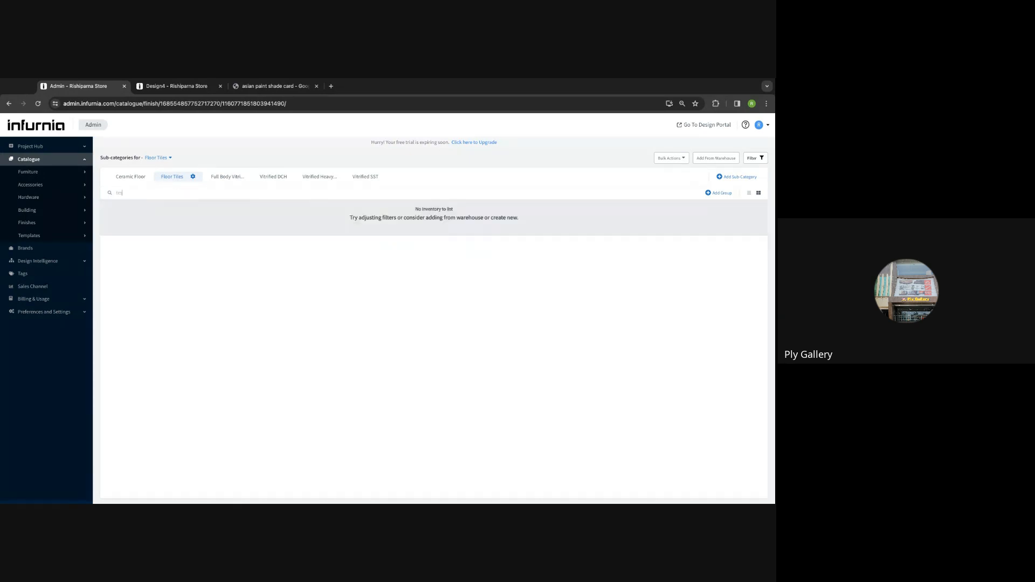
pyautogui.press('BackSpace')
pyautogui.press('BackSpace')
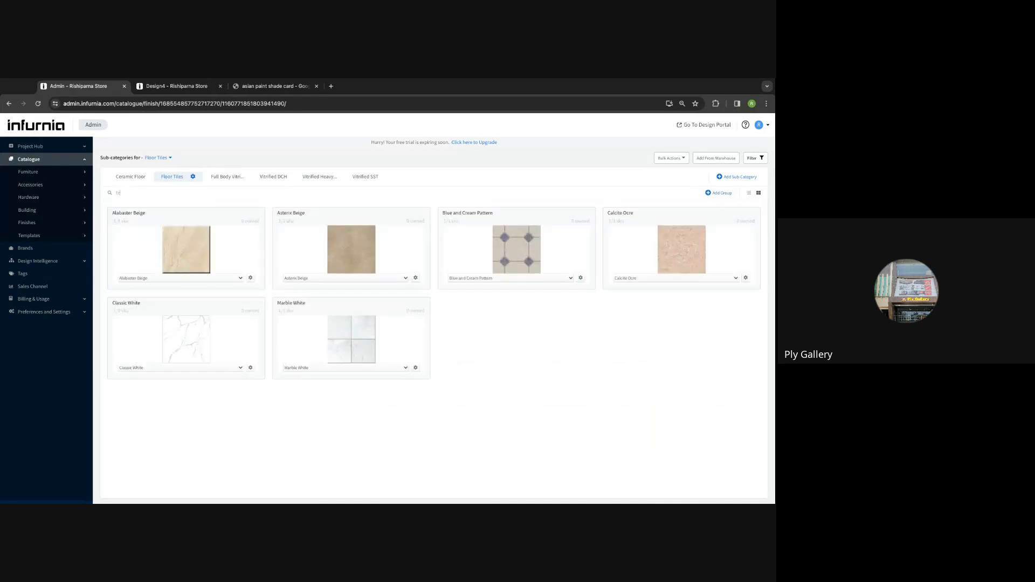
pyautogui.press('BackSpace')
pyautogui.press('BackSpace')
# - Add a Test group, search 'test', and start a new SKU inside it
pyautogui.click(717, 192)
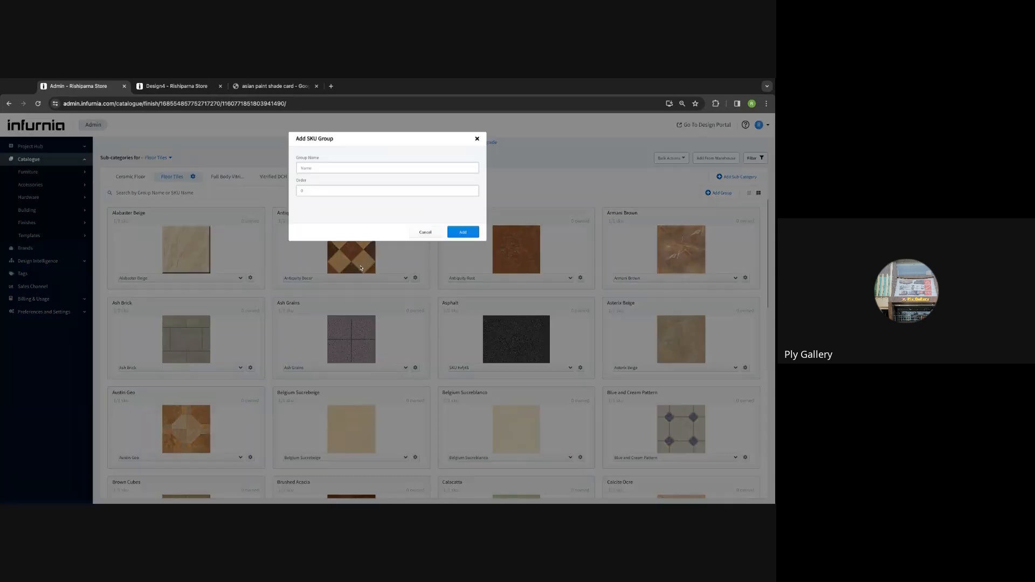
pyautogui.click(312, 172)
pyautogui.write('Test')
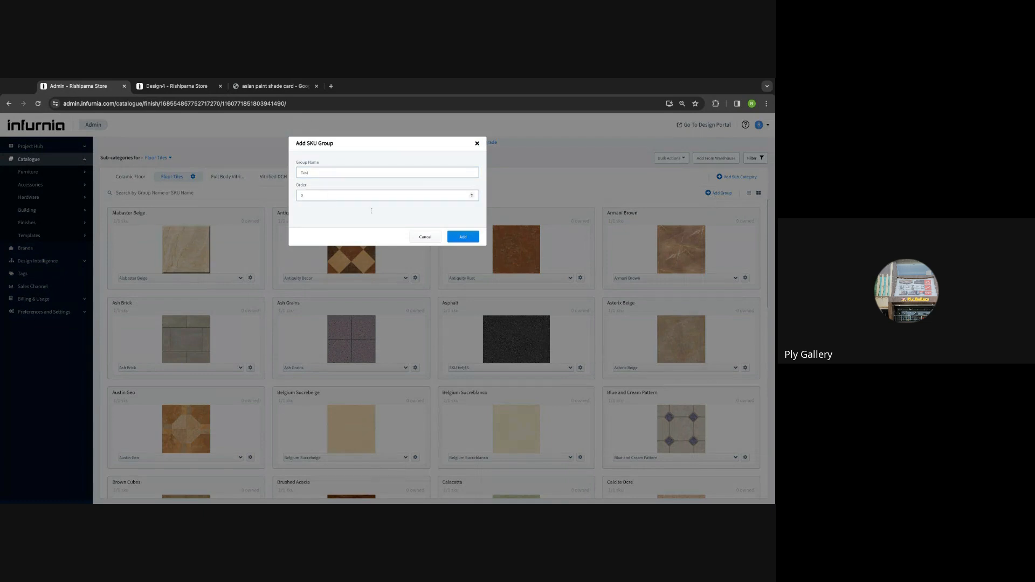
pyautogui.click(462, 237)
pyautogui.scroll(-5, 419, 241)
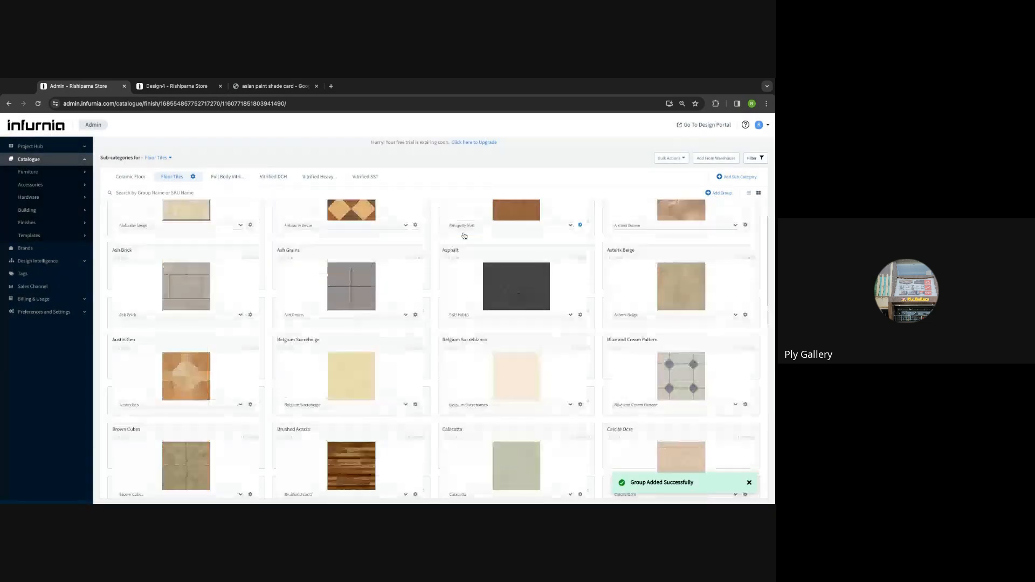
pyautogui.scroll(-3, 419, 240)
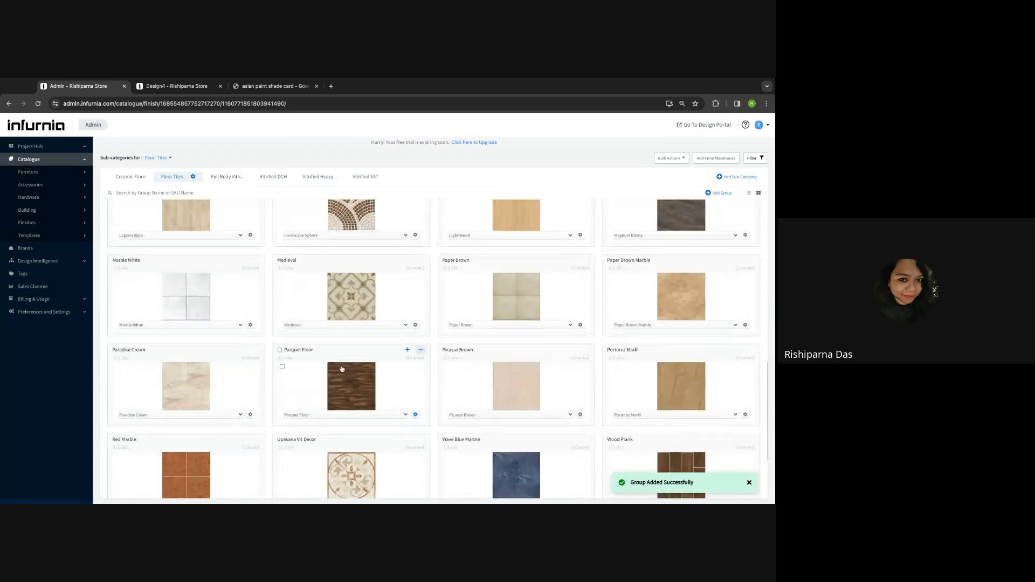
pyautogui.click(154, 192)
pyautogui.write('test')
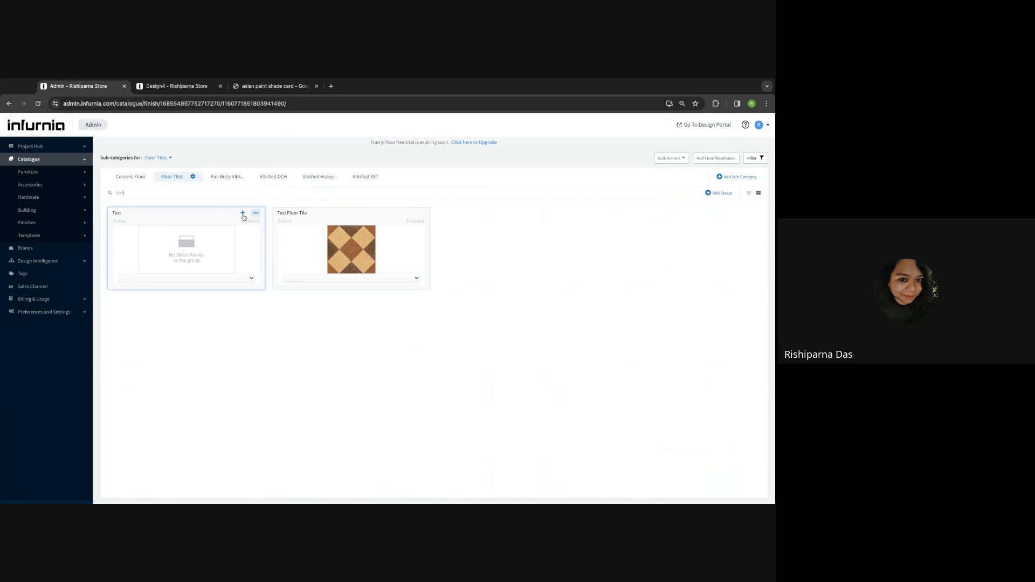
pyautogui.click(243, 213)
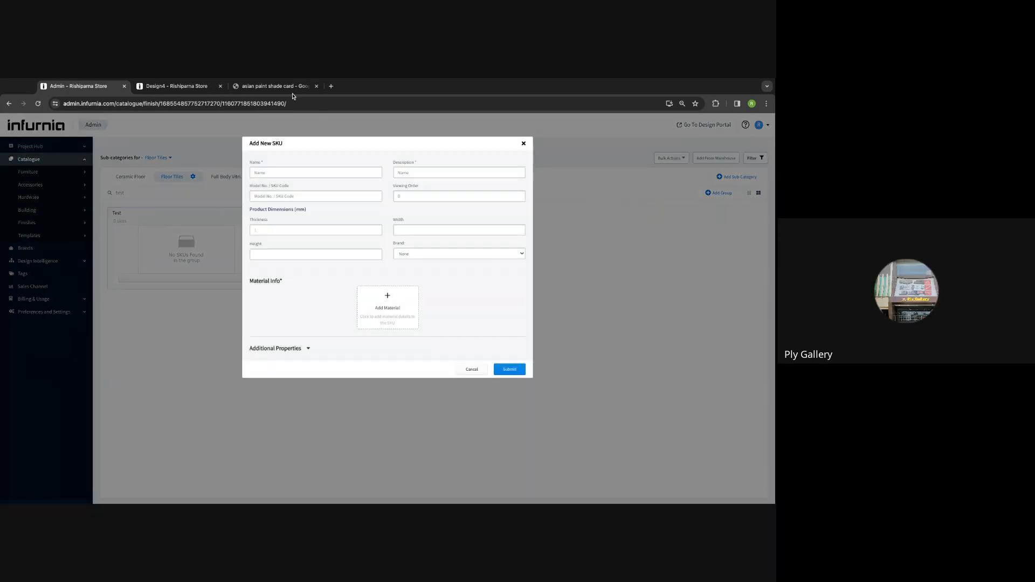
# - Search Google for 'seamless tile texture'
pyautogui.click(264, 96)
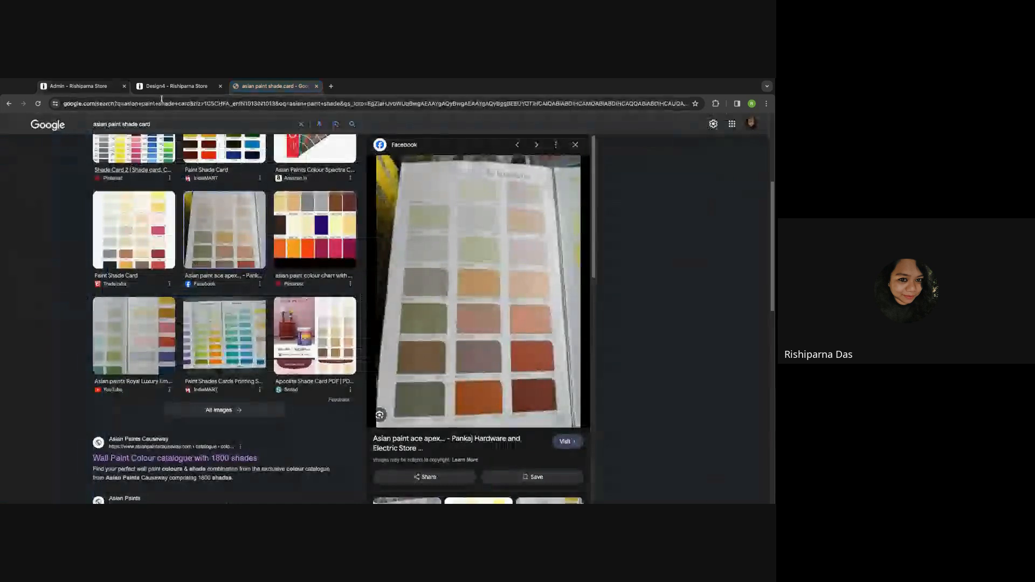
pyautogui.tripleClick(154, 125)
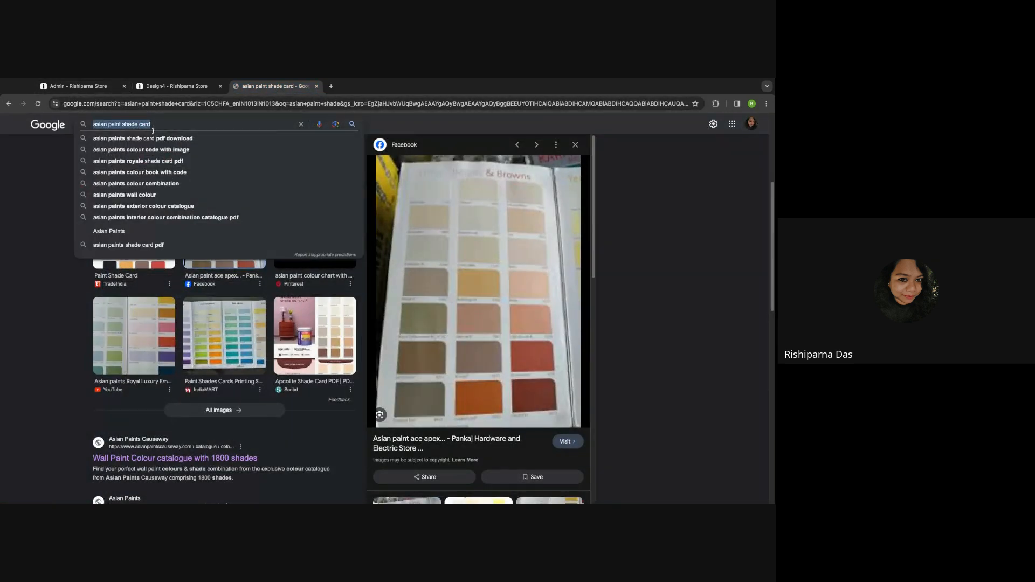
pyautogui.write('seaml')
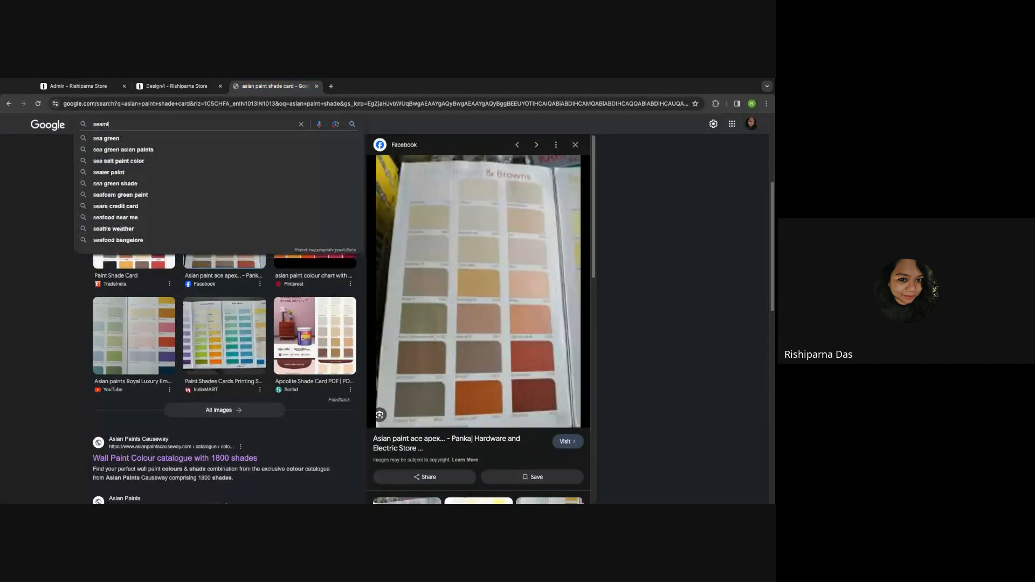
pyautogui.write('ess tile texture')
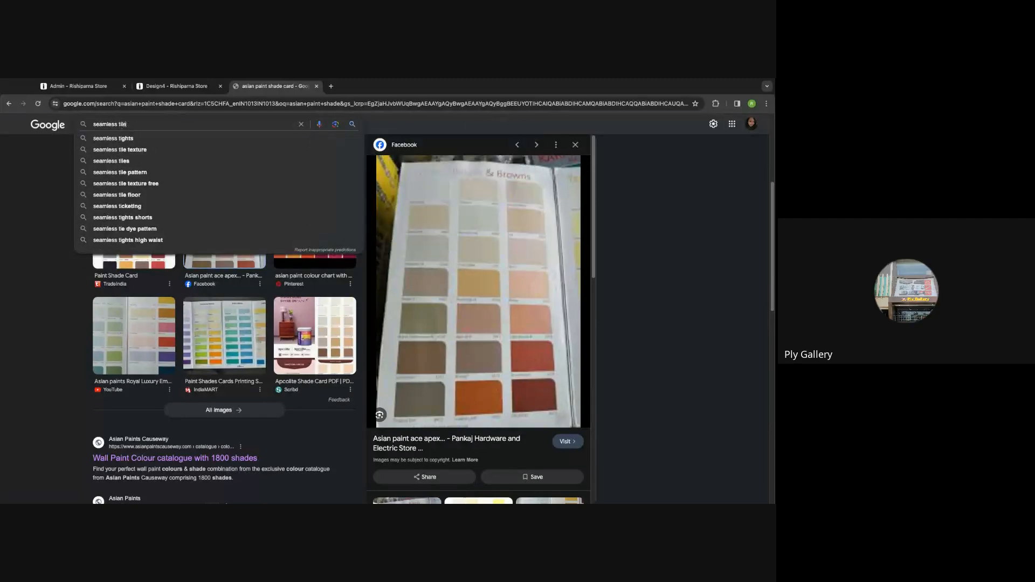
pyautogui.press('Return')
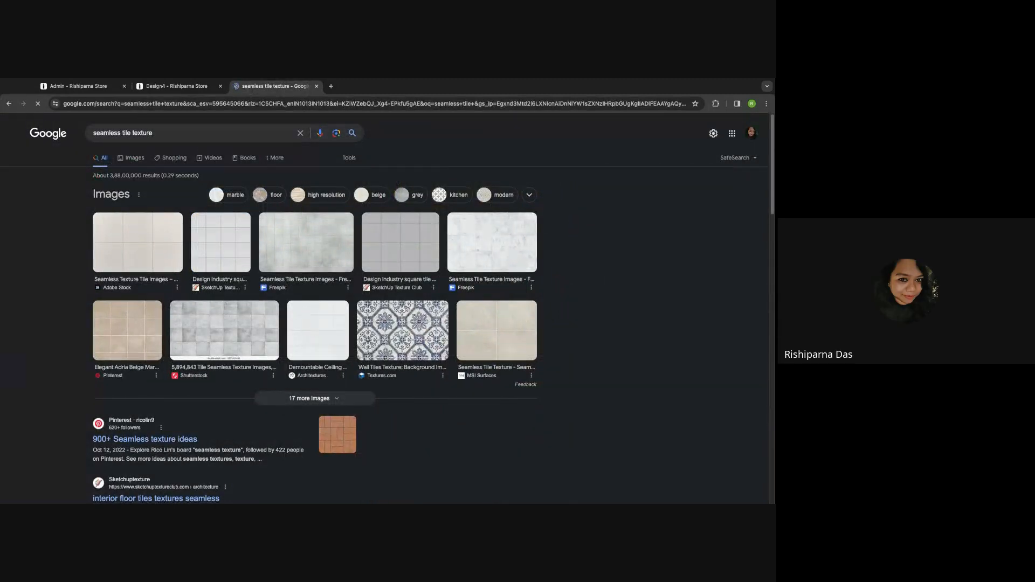
# - Preview the first seamless tile image, then return to Infurnia
pyautogui.click(126, 246)
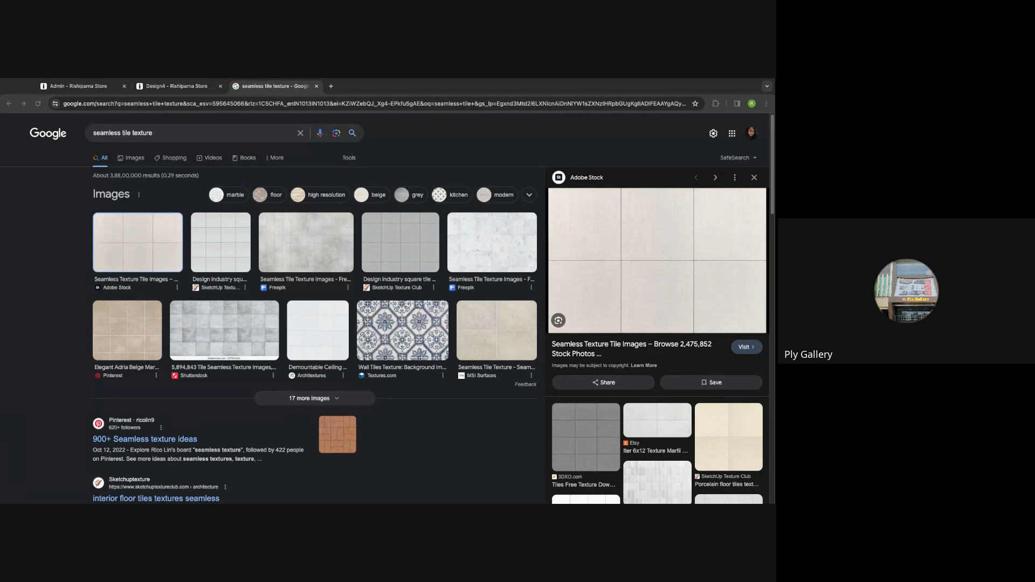
pyautogui.click(198, 88)
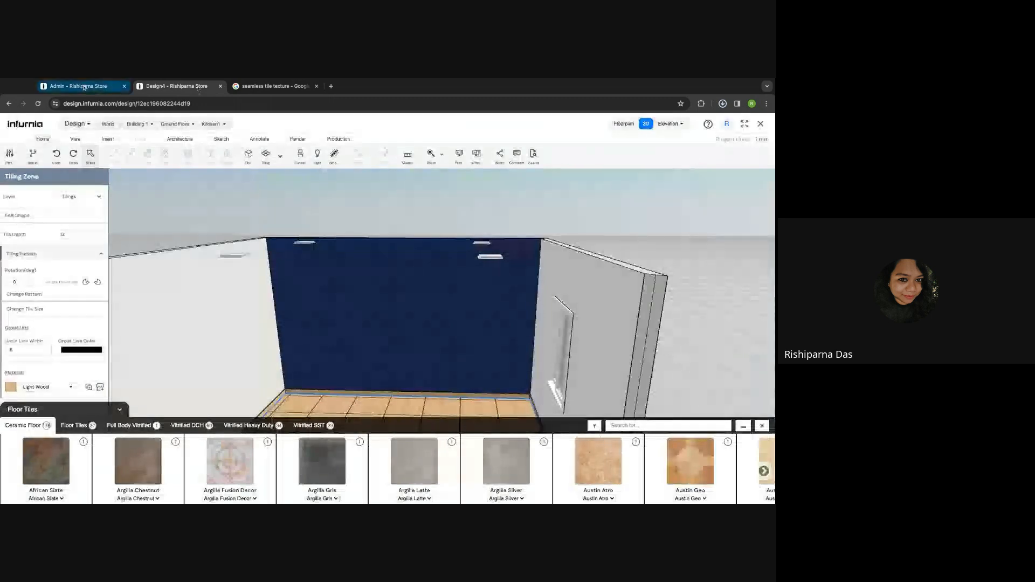
pyautogui.click(110, 84)
# - Fill in the new SKU with name Test, 10 mm thickness and a chosen brand
pyautogui.click(275, 173)
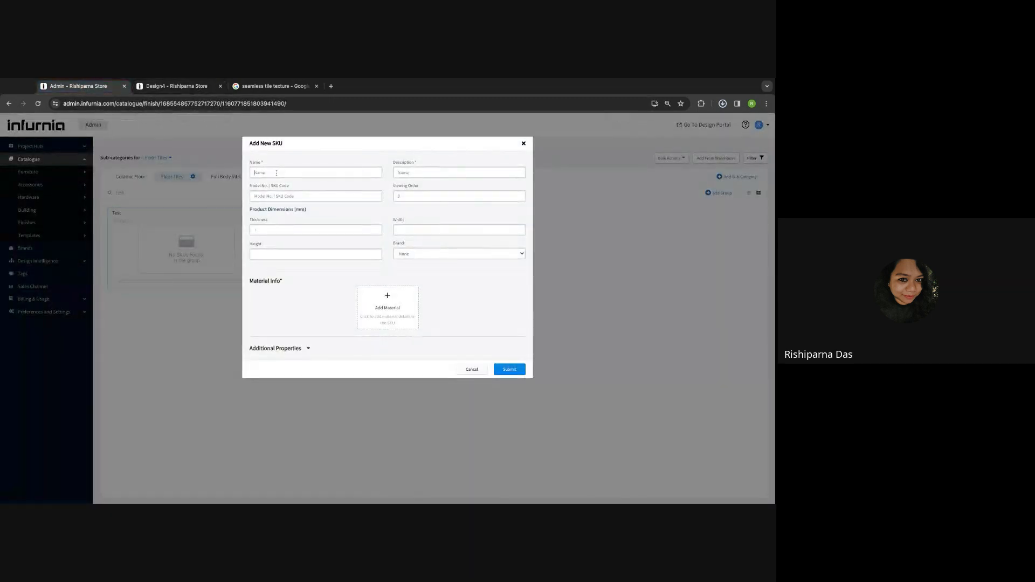
pyautogui.write('Test')
pyautogui.click(409, 196)
pyautogui.write('10')
pyautogui.click(283, 230)
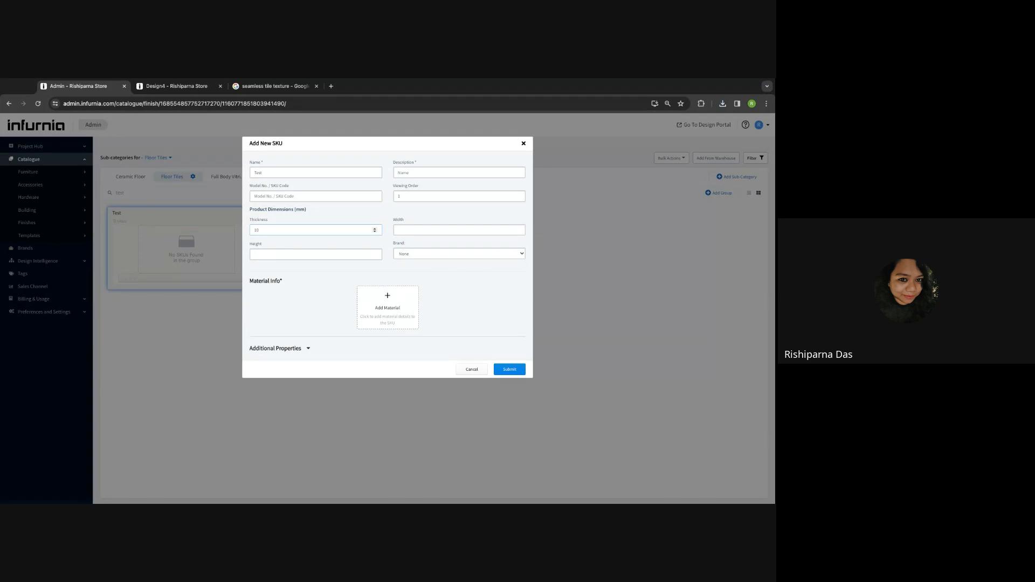
pyautogui.click(407, 255)
pyautogui.click(403, 267)
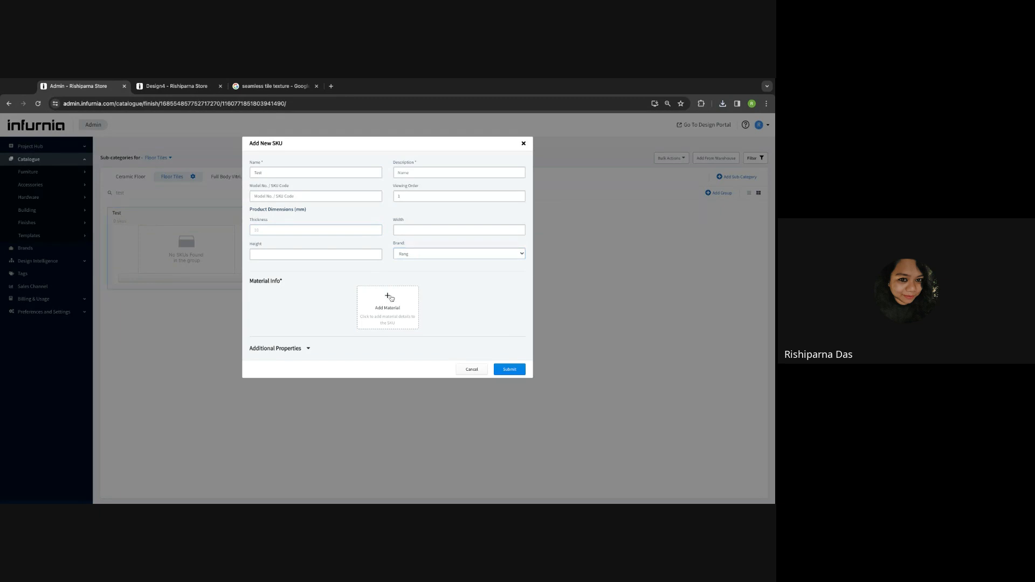
pyautogui.click(392, 299)
# - Choose Granite as the tile's material template
pyautogui.click(339, 184)
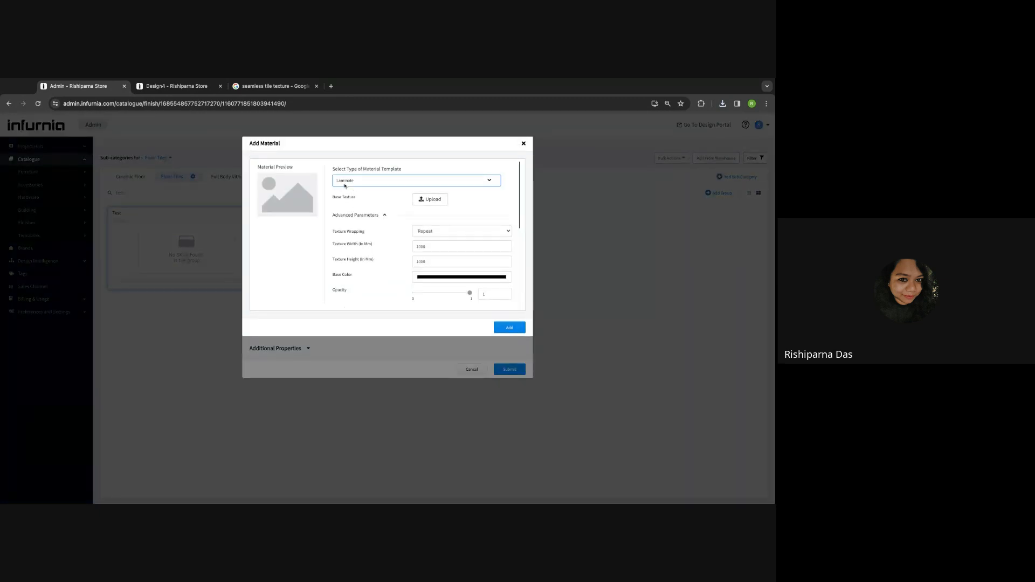
pyautogui.click(348, 186)
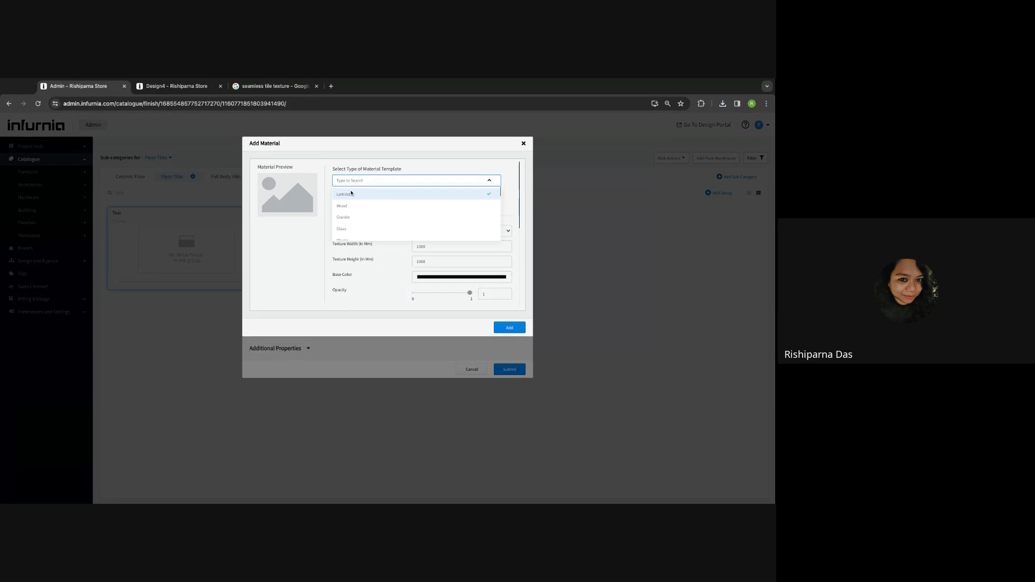
pyautogui.scroll(-1, 351, 234)
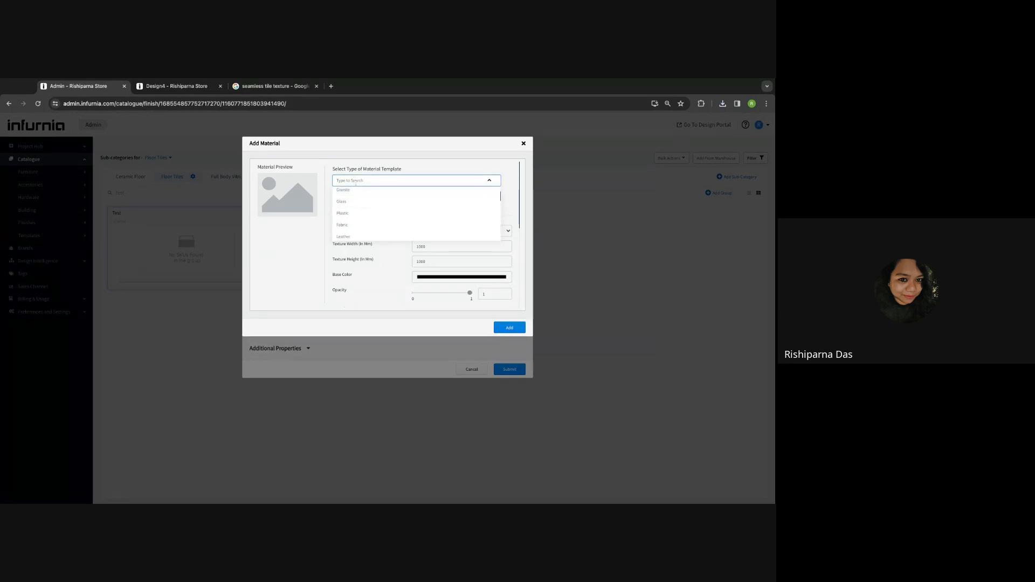
pyautogui.scroll(1, 353, 197)
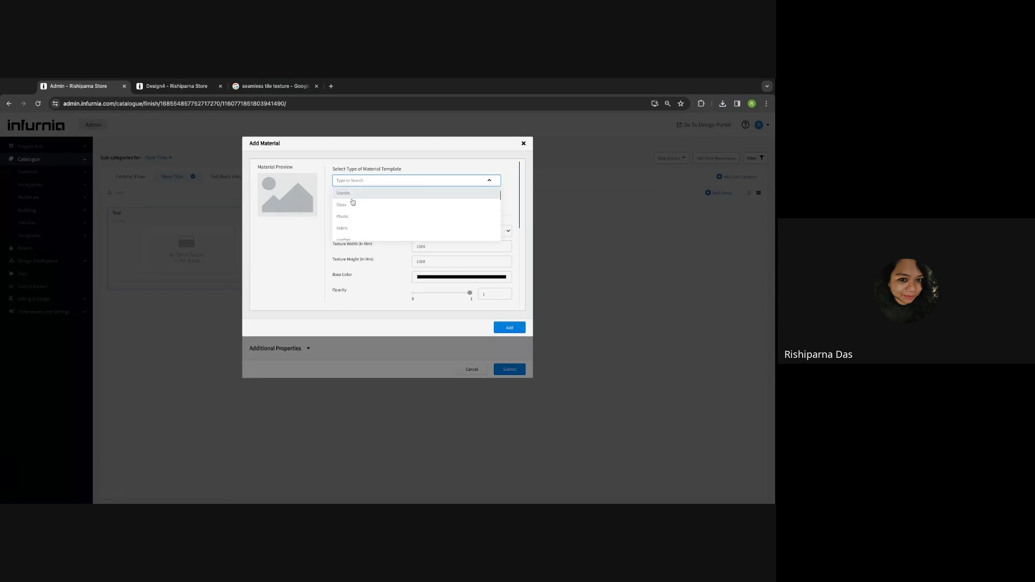
pyautogui.click(352, 216)
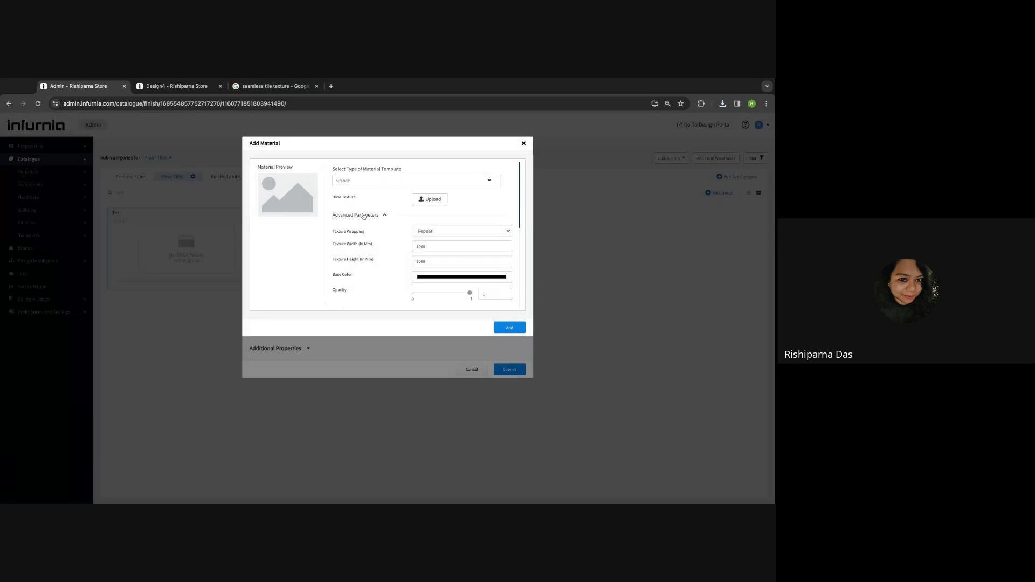
# - Upload the tile base texture, repeating at 1300 × 1300 mm, and add the material to the SKU
pyautogui.click(426, 203)
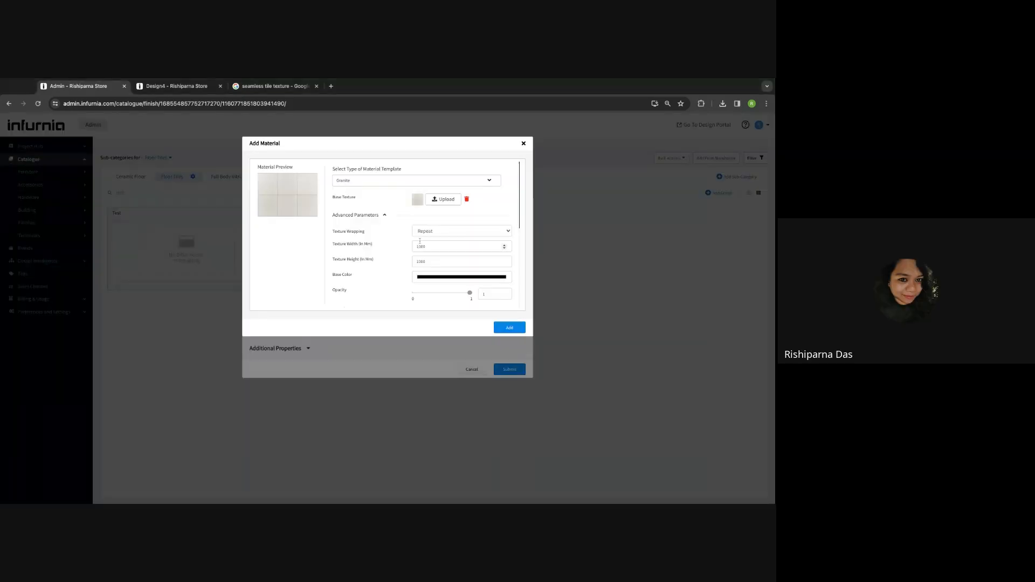
pyautogui.scroll(-1, 422, 241)
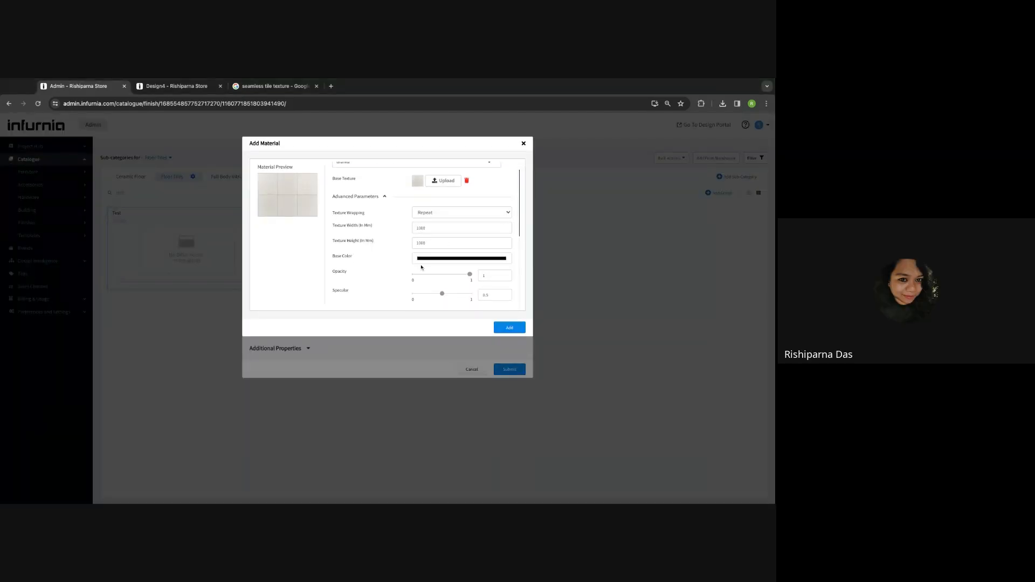
pyautogui.doubleClick(421, 226)
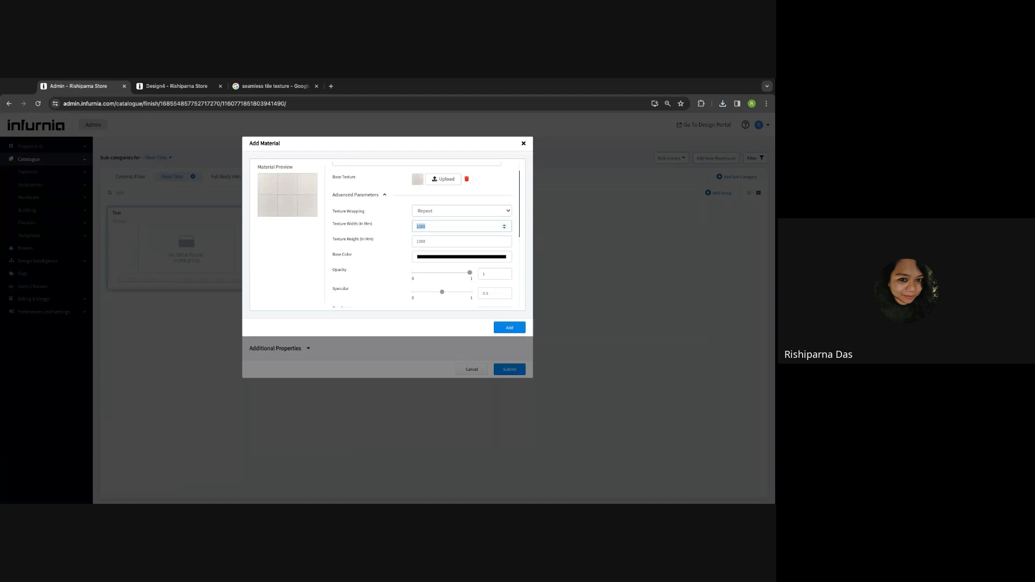
pyautogui.scroll(-3, 384, 284)
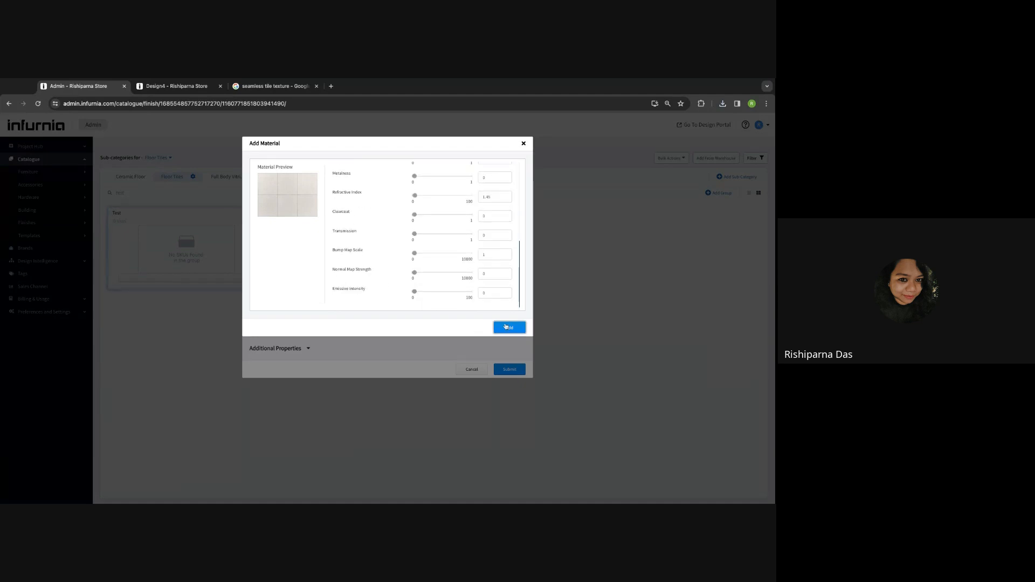
pyautogui.click(508, 327)
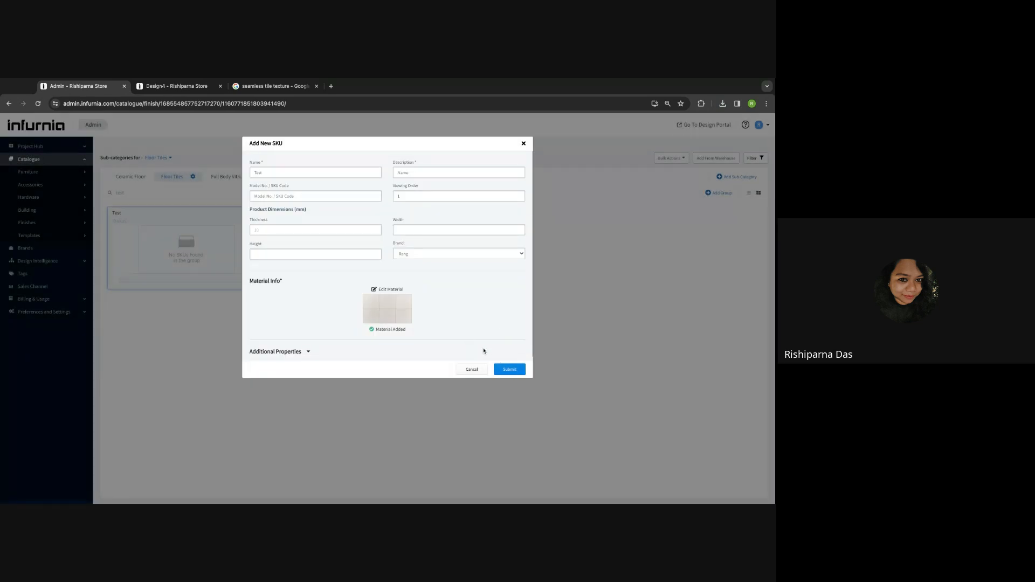
# - Submit the Test floor tile SKU and return to the Design4 kitchen design
pyautogui.click(517, 373)
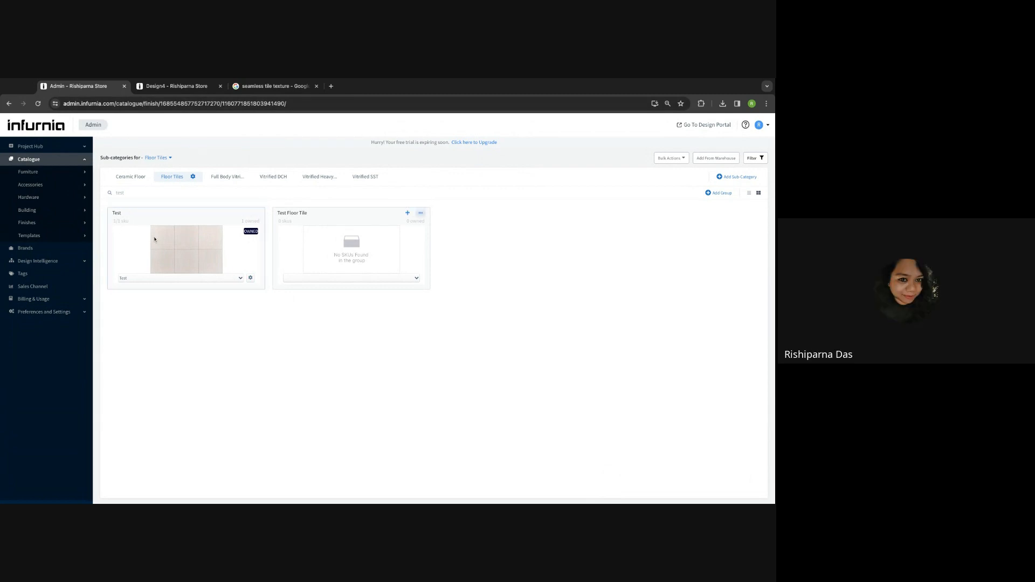
pyautogui.click(169, 87)
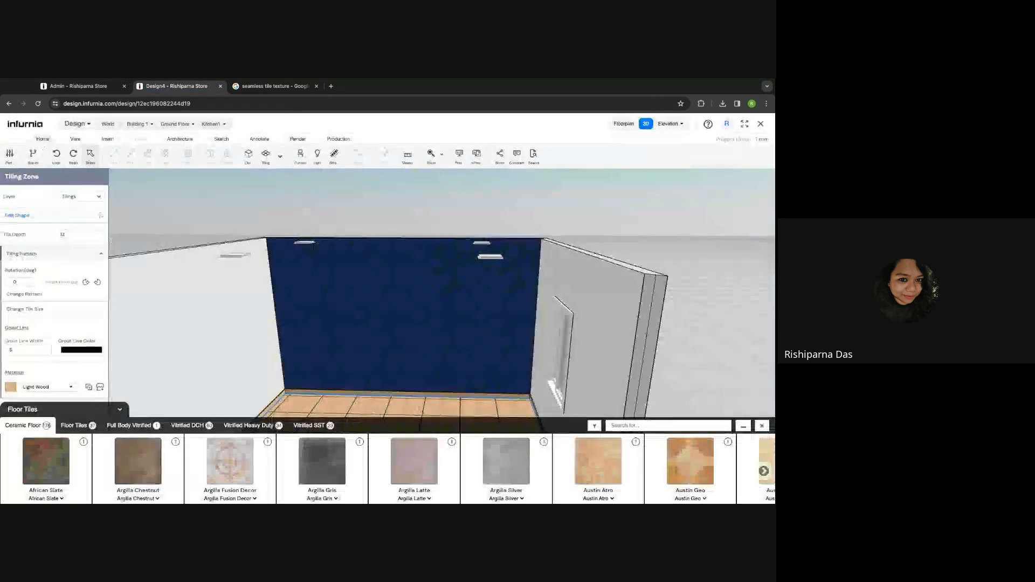
# - Reload Design4, switch the kitchen view to 3D, and select the floor's tiling zone
pyautogui.click(37, 103)
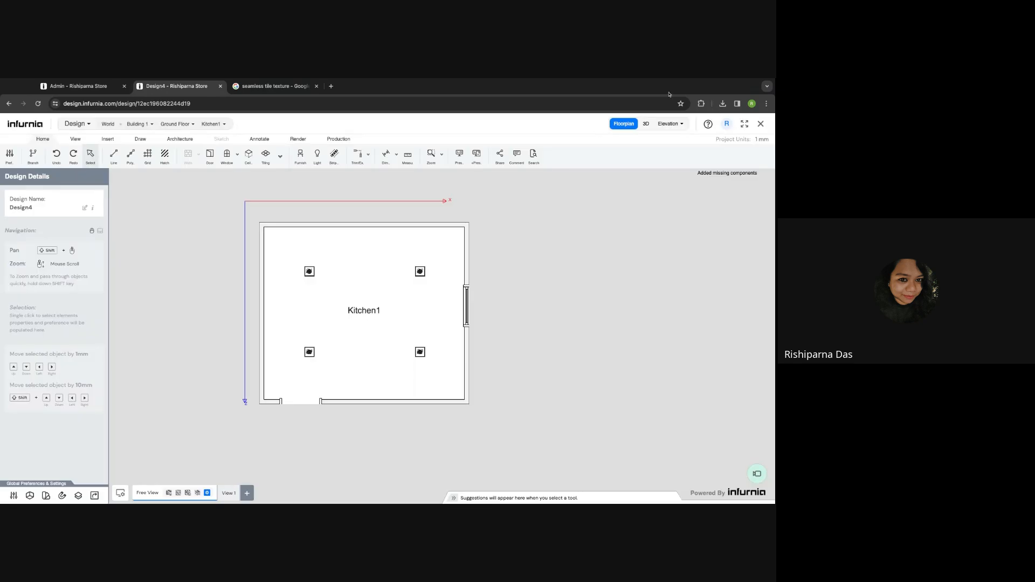
pyautogui.click(646, 124)
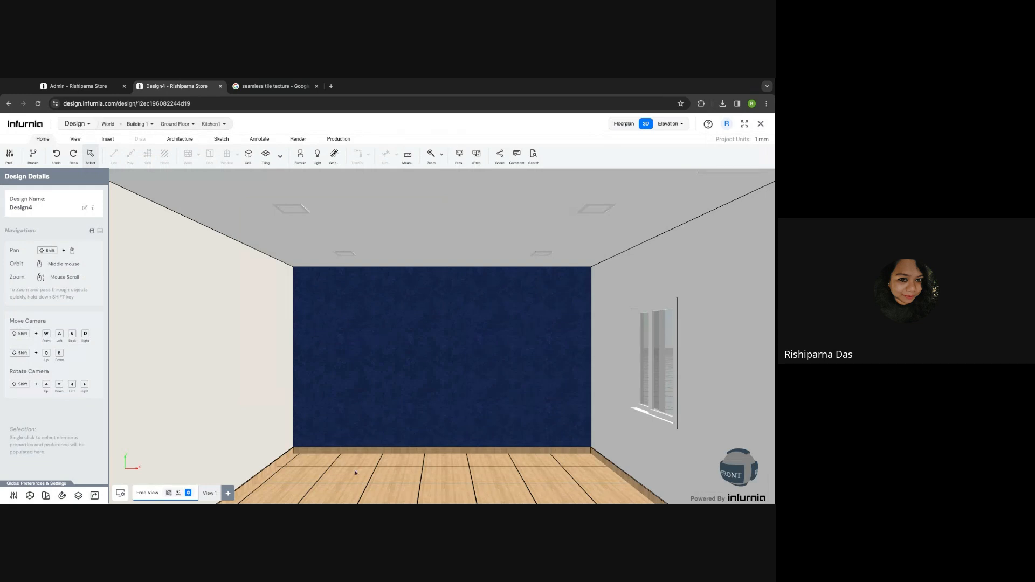
pyautogui.click(356, 473)
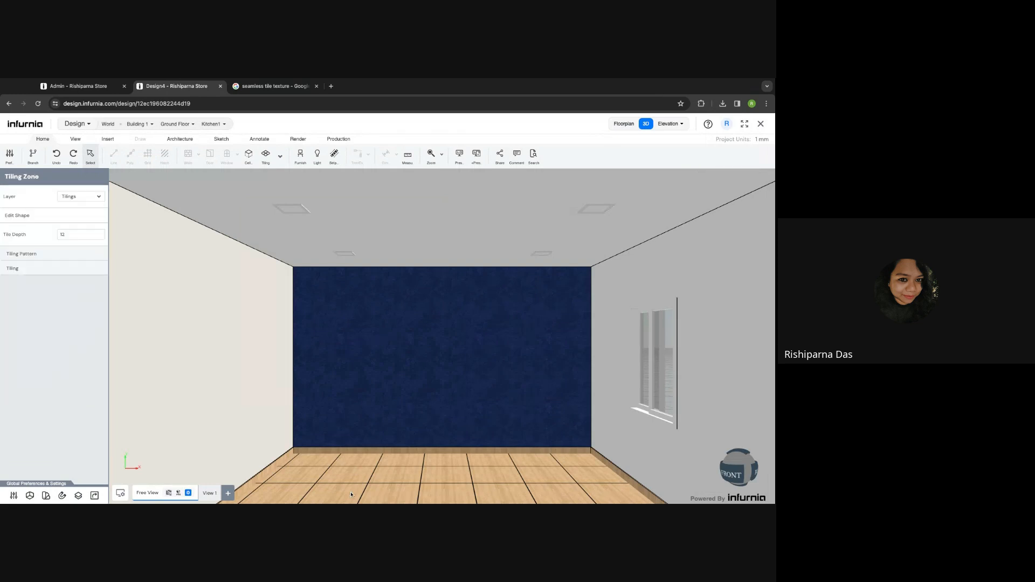
# - Swap the floor's Light Wood tiles for the Test tile found by searching 'test'
pyautogui.click(37, 254)
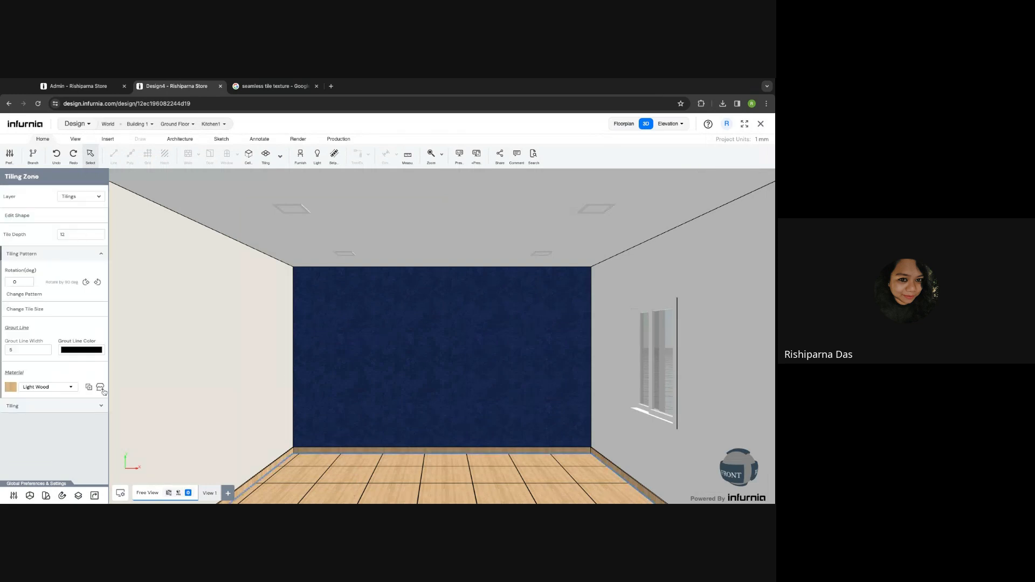
pyautogui.click(101, 387)
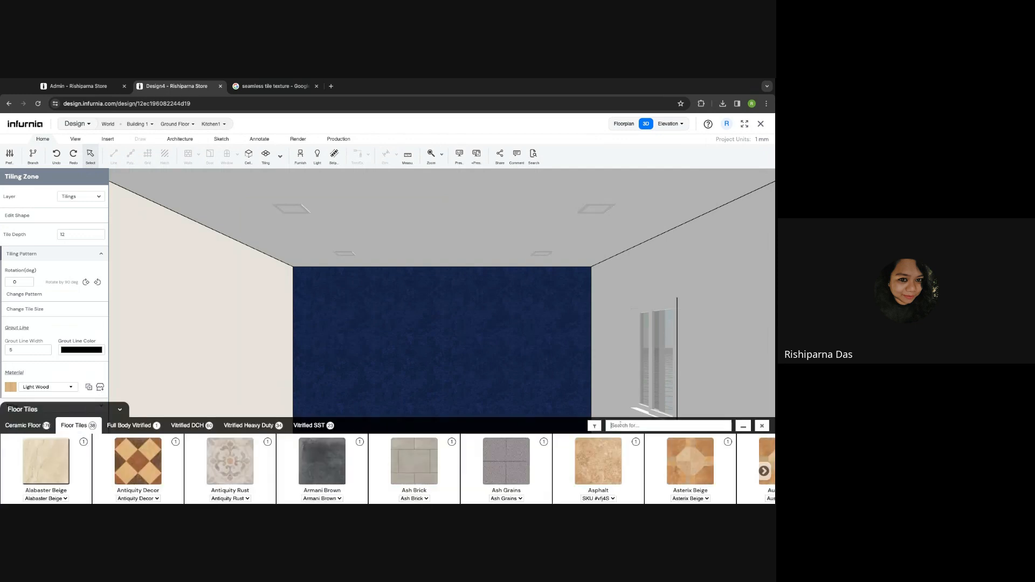
pyautogui.write('test')
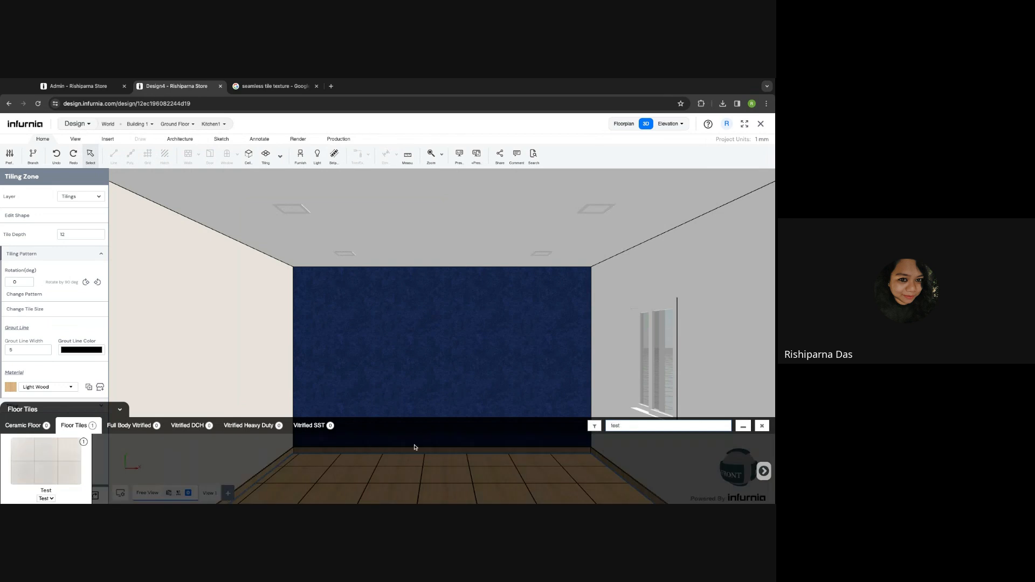
pyautogui.click(49, 478)
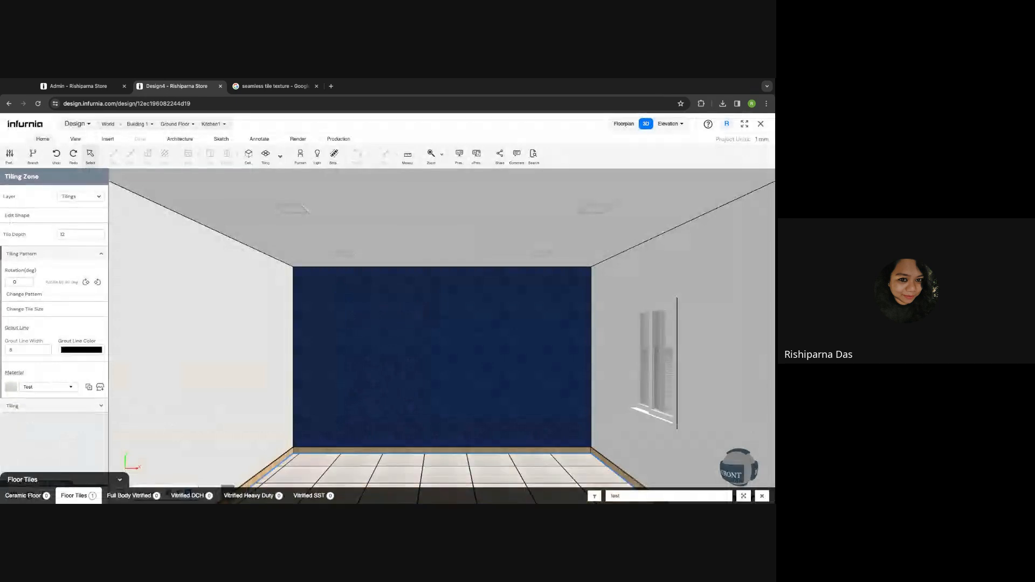
pyautogui.click(761, 496)
pyautogui.moveTo(515, 420); pyautogui.dragTo(470, 390)
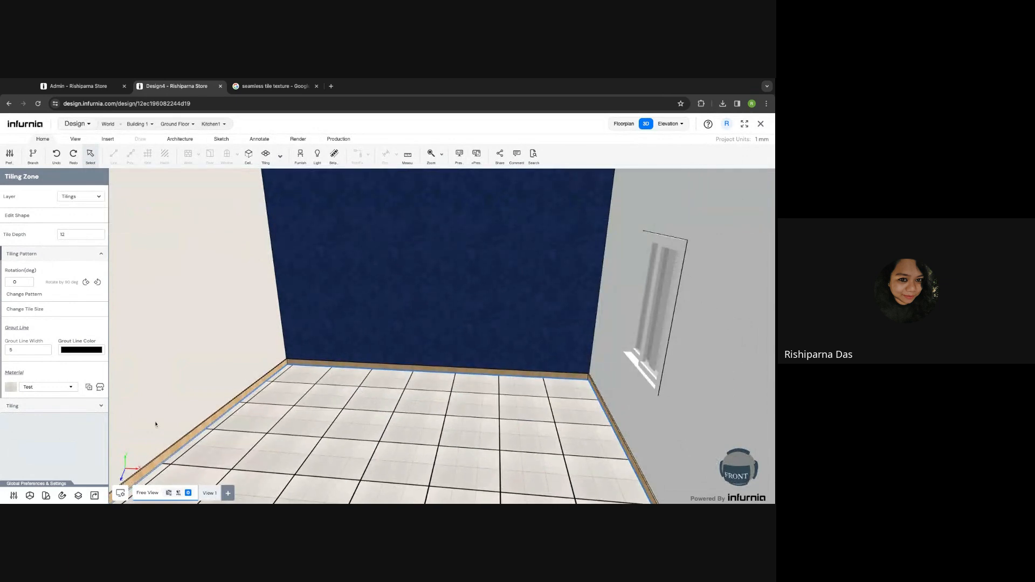
# - Select the left kitchen wall and open its Tiling and Cutting Tool
pyautogui.moveTo(294, 433); pyautogui.dragTo(269, 427)
pyautogui.press('Escape')
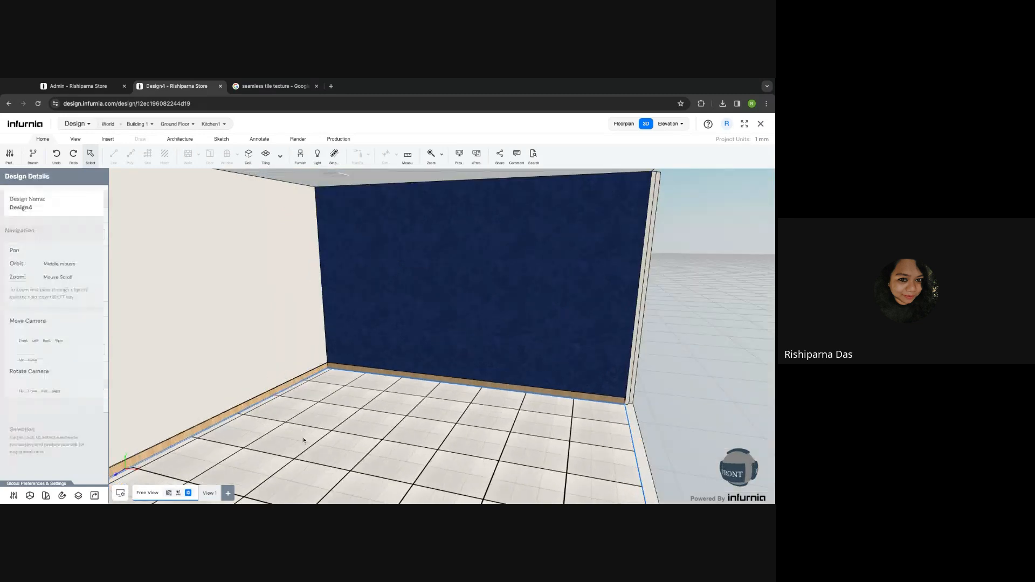
pyautogui.scroll(-2, 303, 441)
pyautogui.scroll(-1, 302, 441)
pyautogui.moveTo(315, 441); pyautogui.dragTo(373, 436, button='middle')
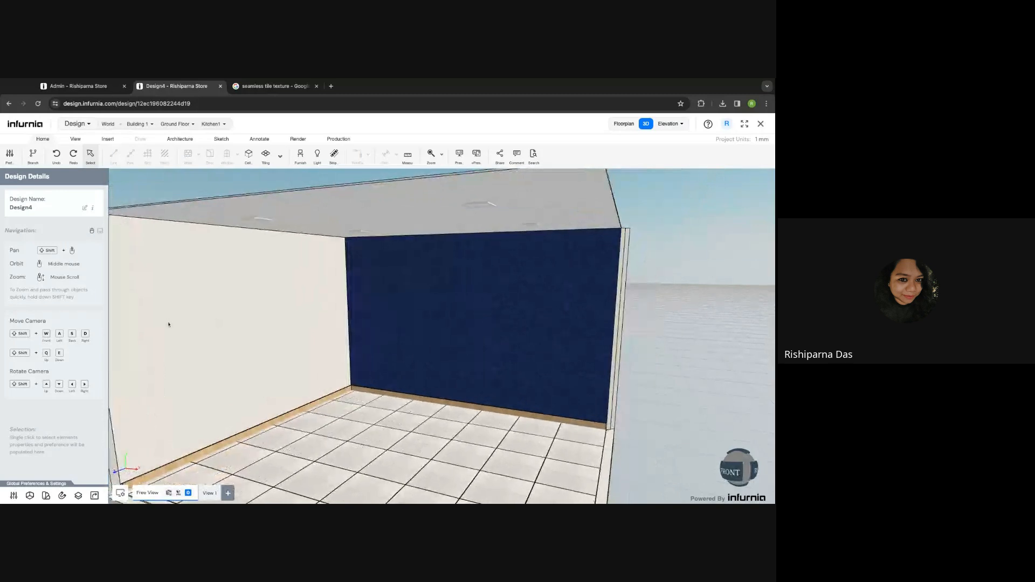
pyautogui.keyDown('shift'); pyautogui.moveTo(307, 404); pyautogui.dragTo(319, 403, button='middle'); pyautogui.keyUp('shift')
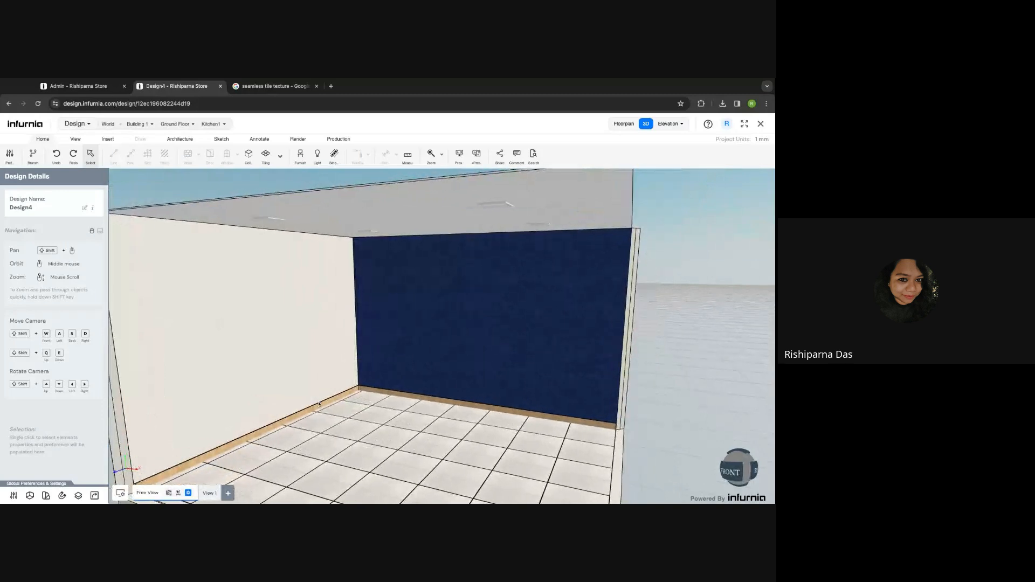
pyautogui.click(199, 323)
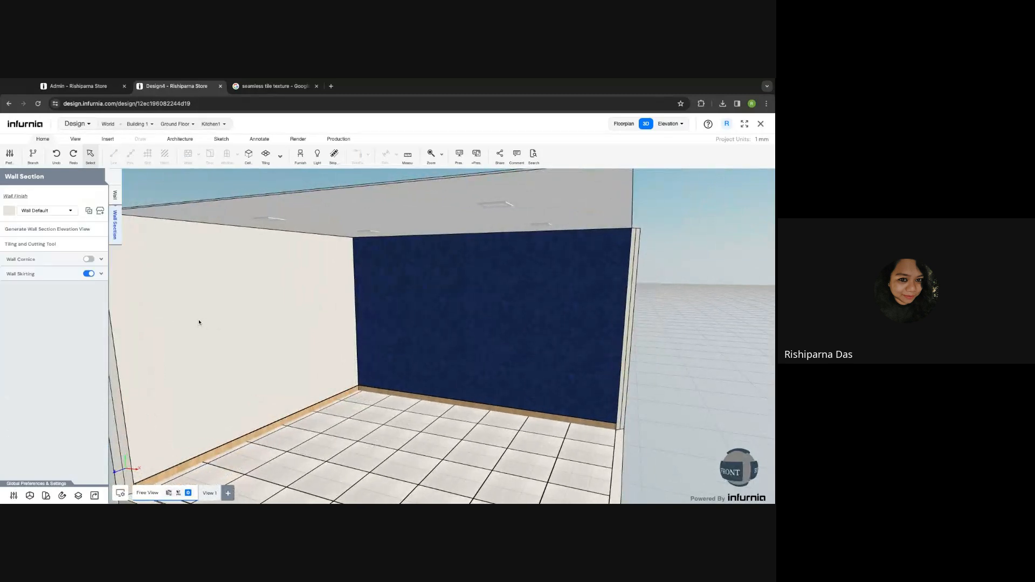
pyautogui.click(27, 246)
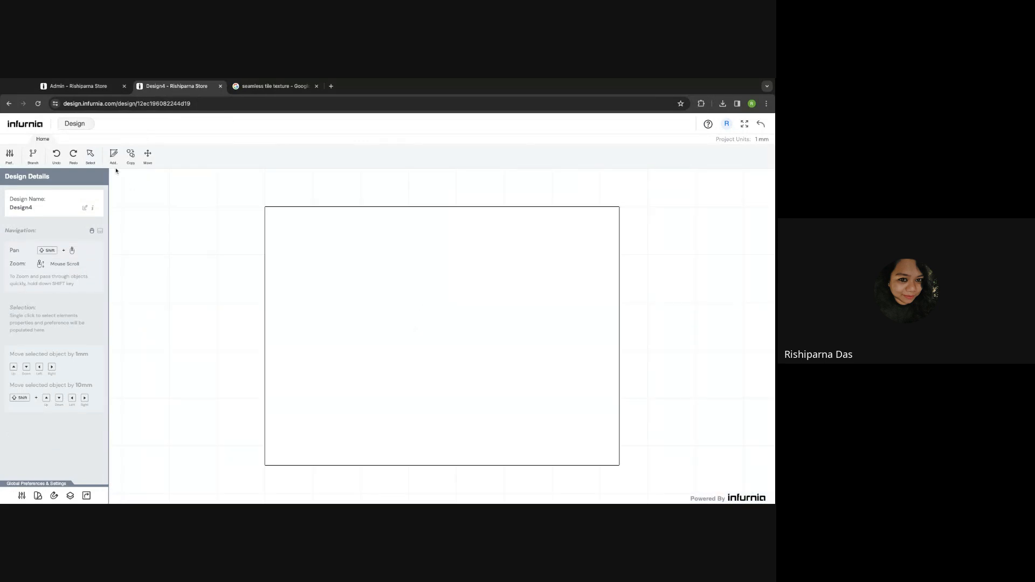
# - Start a cut sketch and draw an 1800 mm vertical line up from the wall's bottom edge
pyautogui.click(114, 156)
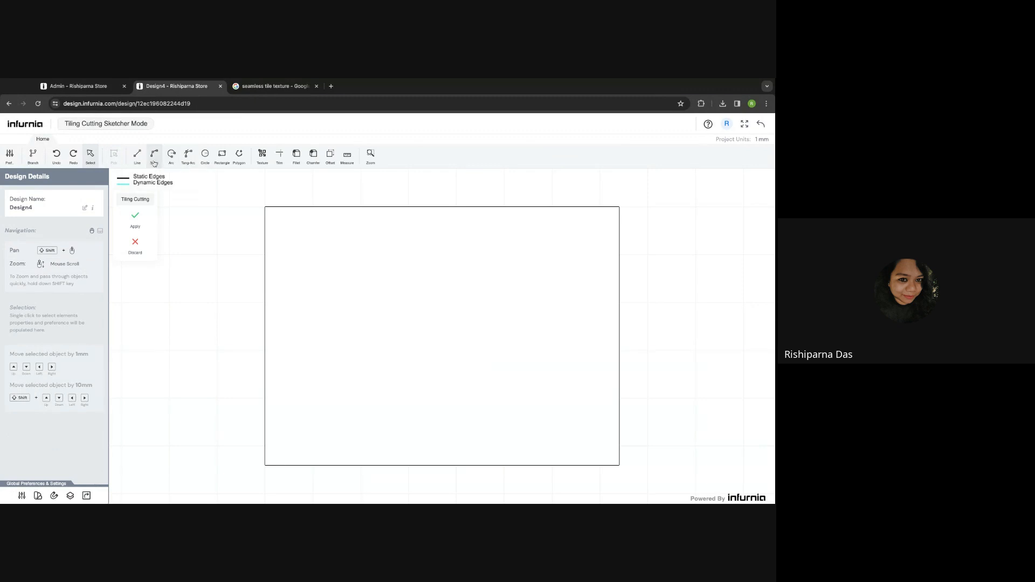
pyautogui.click(153, 156)
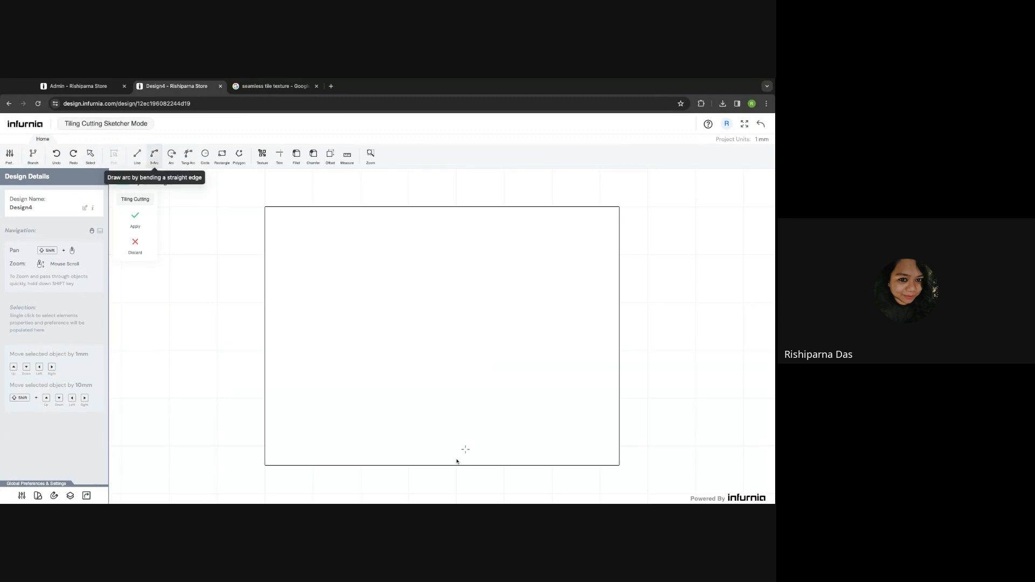
pyautogui.click(375, 465)
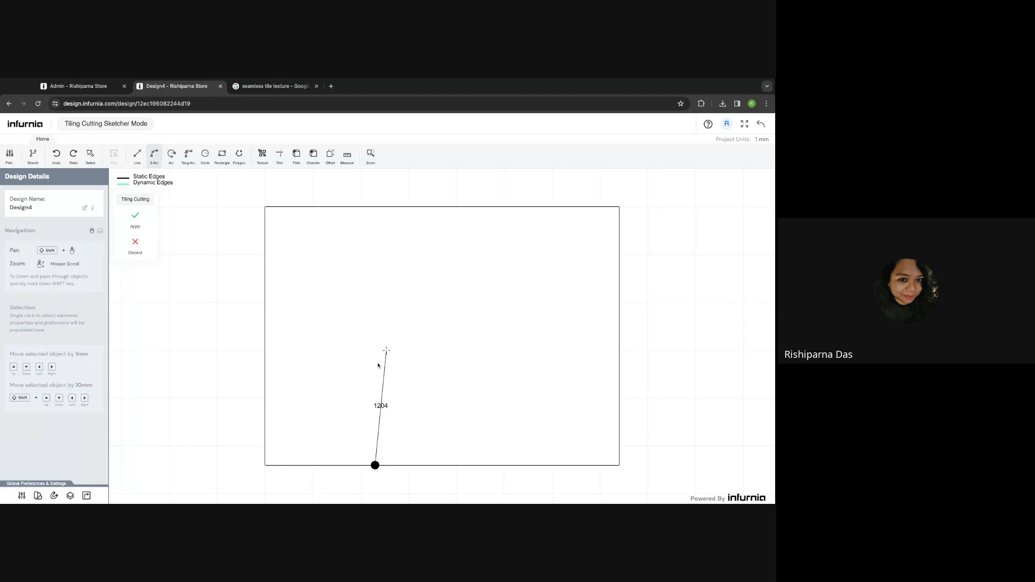
pyautogui.press('Escape')
pyautogui.click(137, 155)
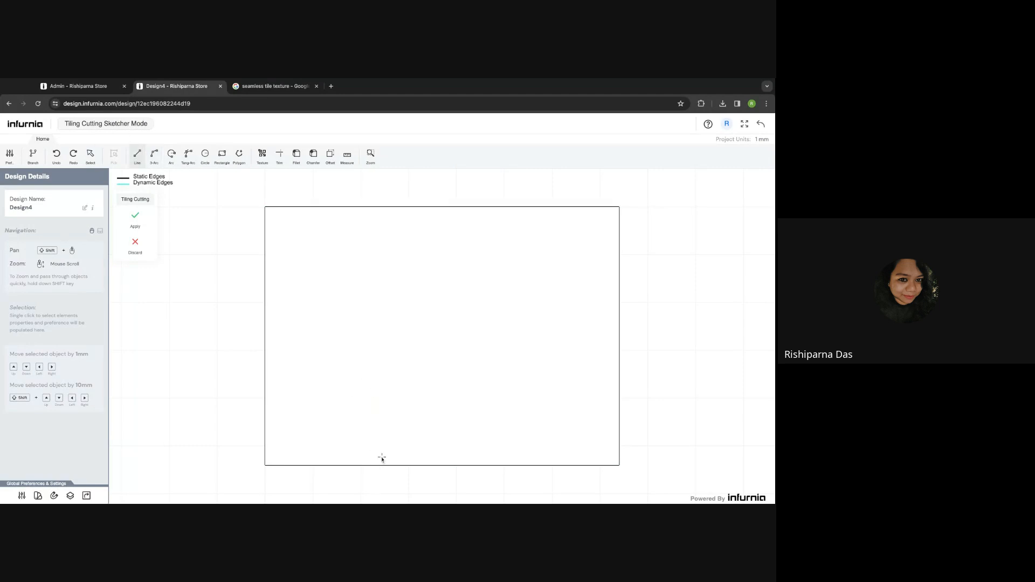
pyautogui.click(364, 464)
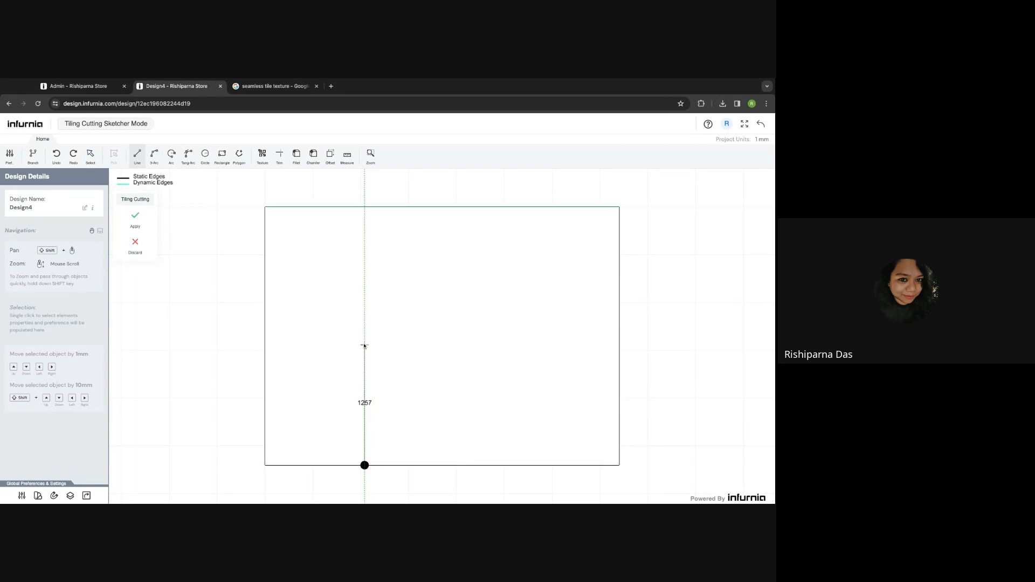
pyautogui.write('21')
pyautogui.press('BackSpace')
pyautogui.write('1800')
pyautogui.press('Return')
# - Complete the 1200 mm-wide, 1800 mm-tall rectangle back at its starting point
pyautogui.click(364, 293)
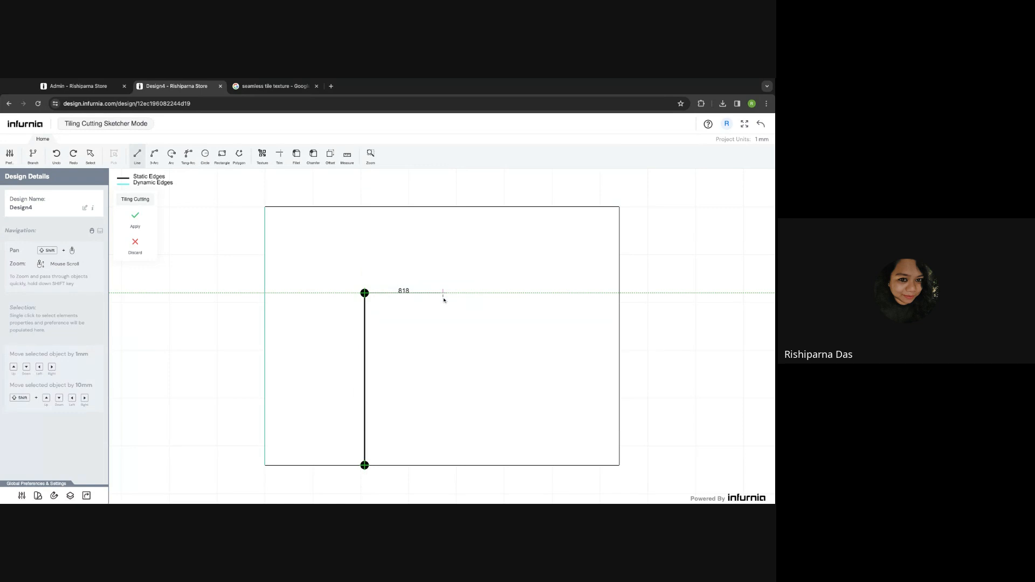
pyautogui.write('1200')
pyautogui.press('Return')
pyautogui.click(479, 468)
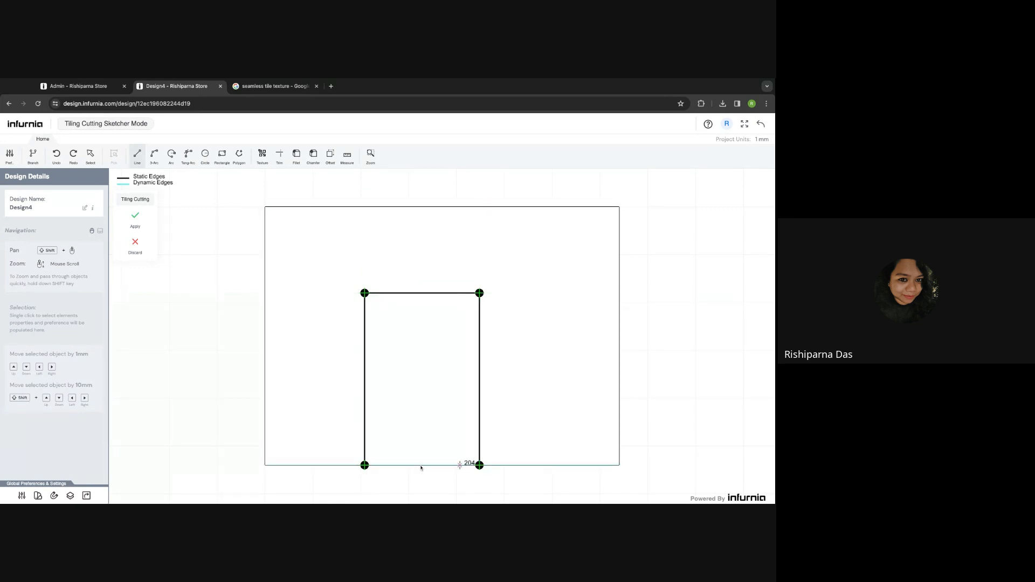
pyautogui.click(365, 465)
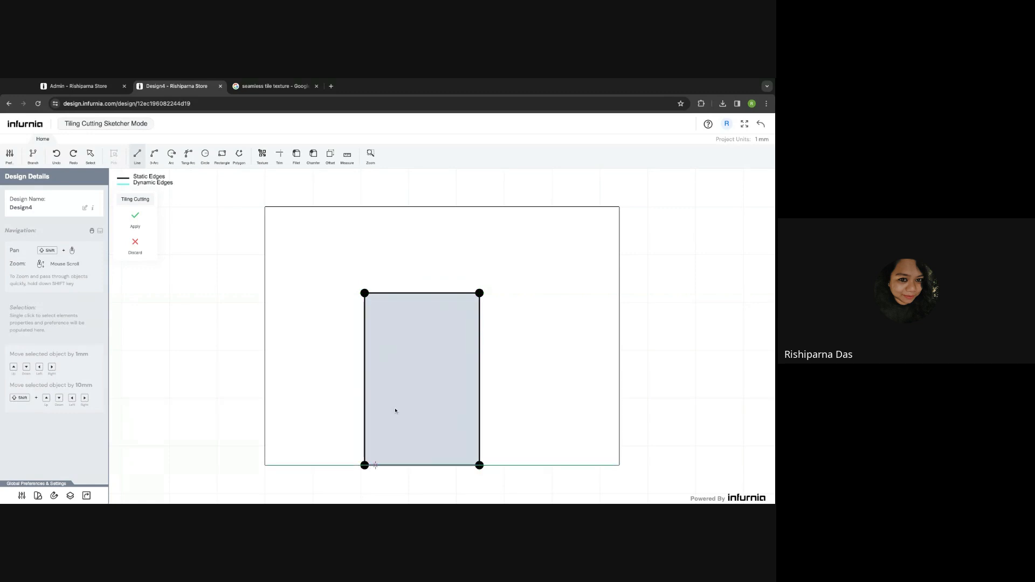
pyautogui.press('Escape')
# - Top the rectangle with a semicircular arc, delete its top edge, and apply the sketch
pyautogui.click(155, 157)
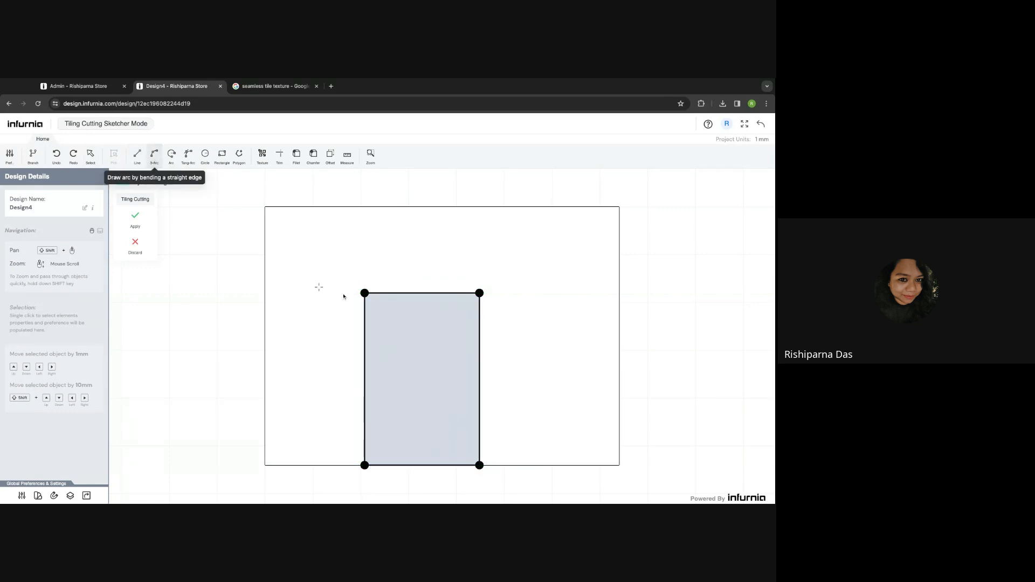
pyautogui.click(365, 293)
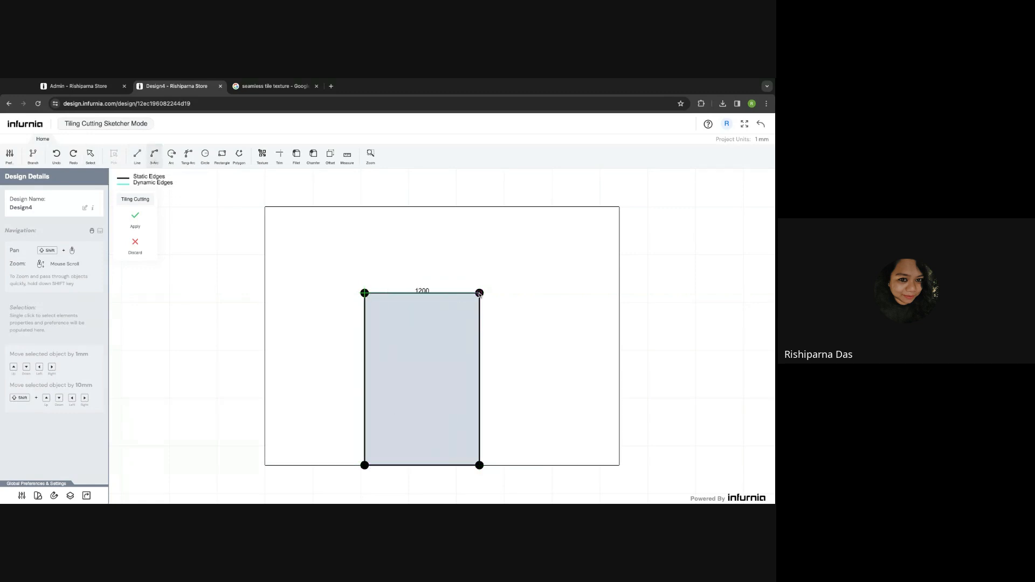
pyautogui.click(479, 293)
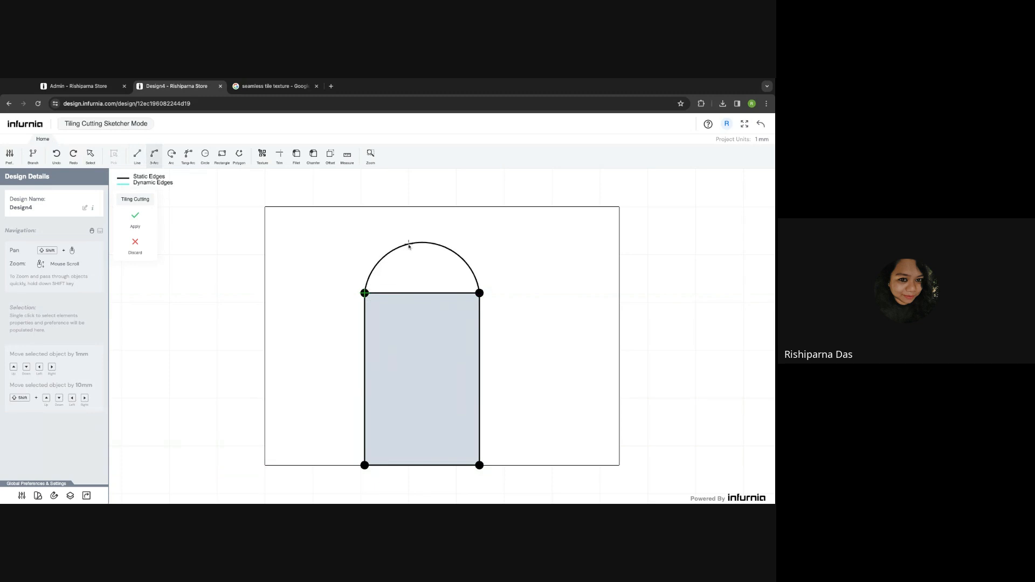
pyautogui.click(414, 243)
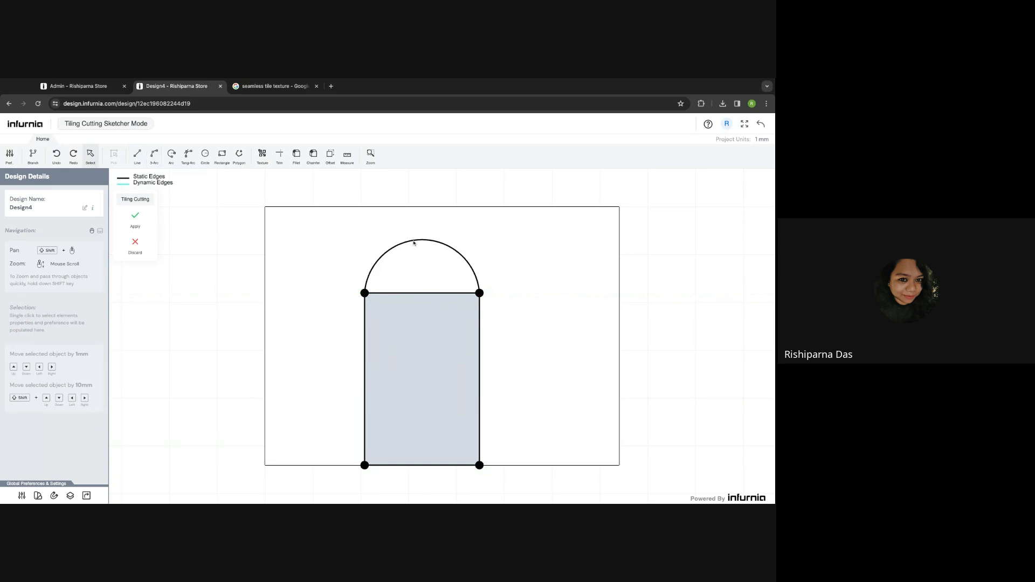
pyautogui.click(417, 293)
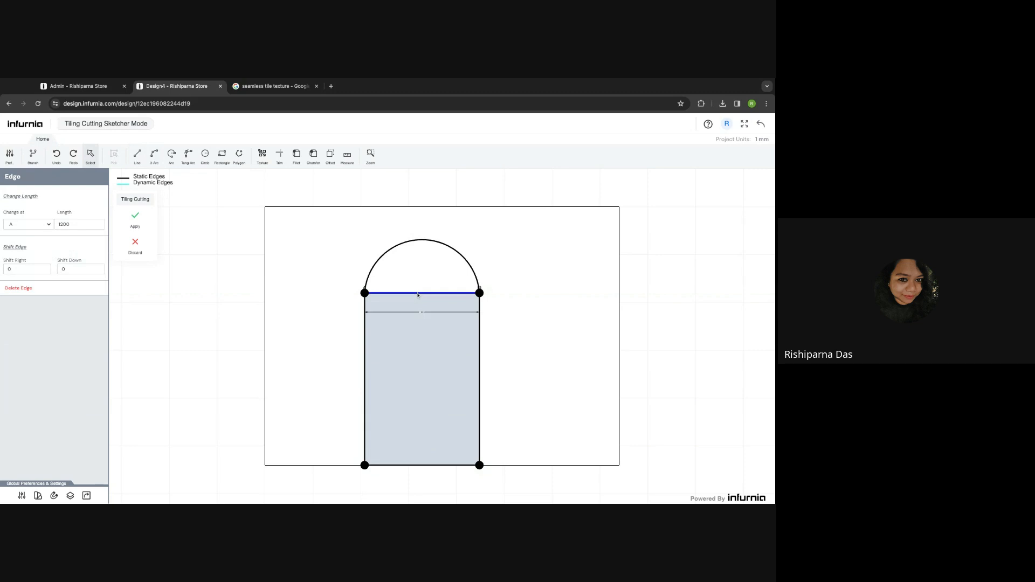
pyautogui.press('Delete')
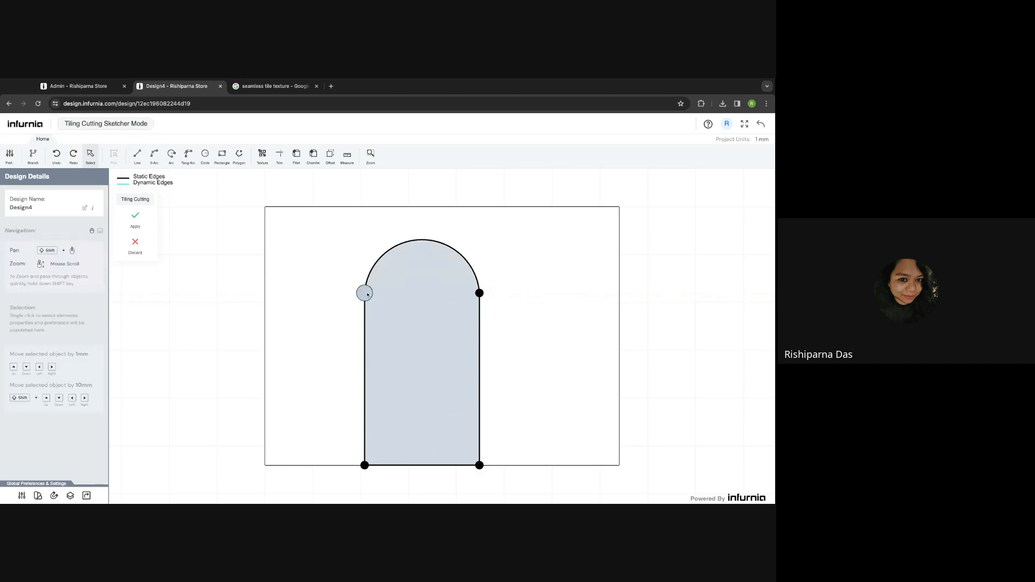
pyautogui.click(132, 220)
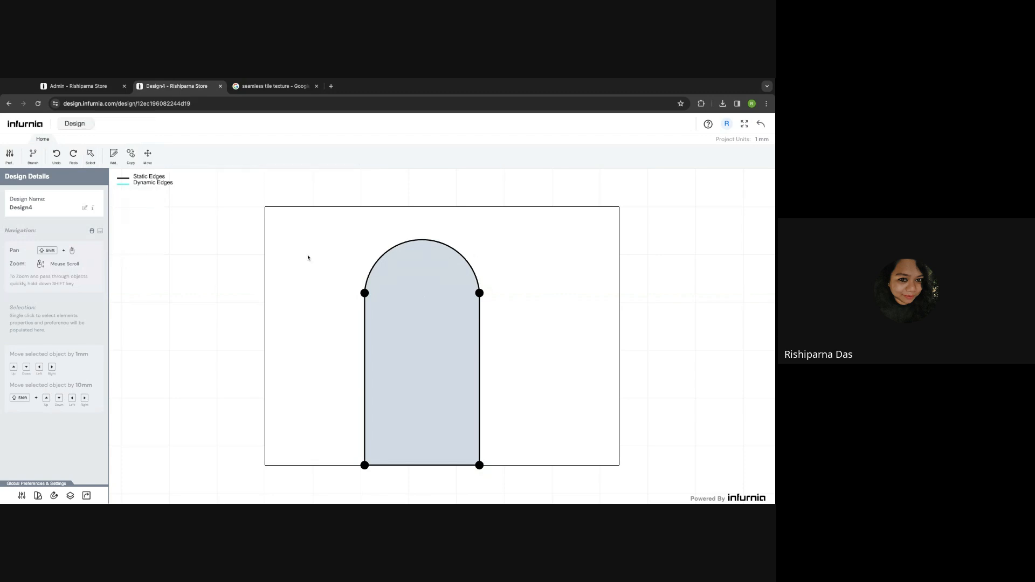
# - Turn the arch shape into a 200 mm deep Cut and return to the 3D room
pyautogui.click(463, 333)
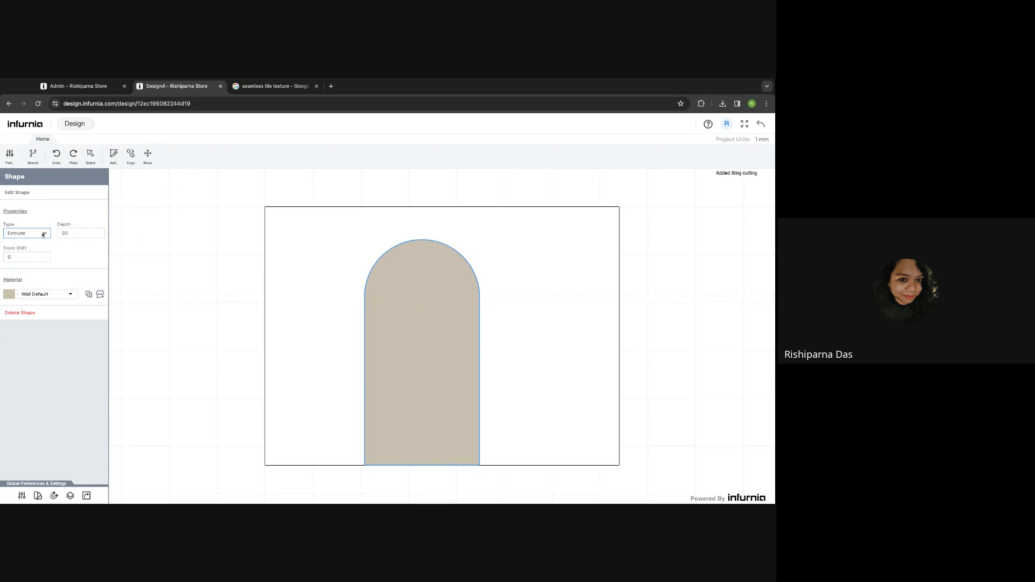
pyautogui.press('Down')
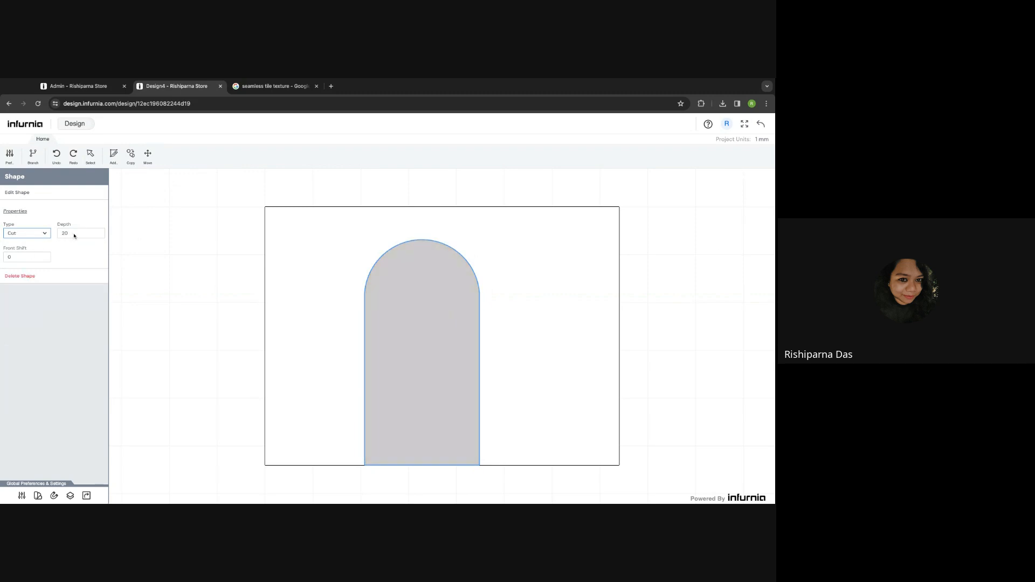
pyautogui.click(73, 233)
pyautogui.doubleClick(73, 234)
pyautogui.write('200')
pyautogui.click(765, 125)
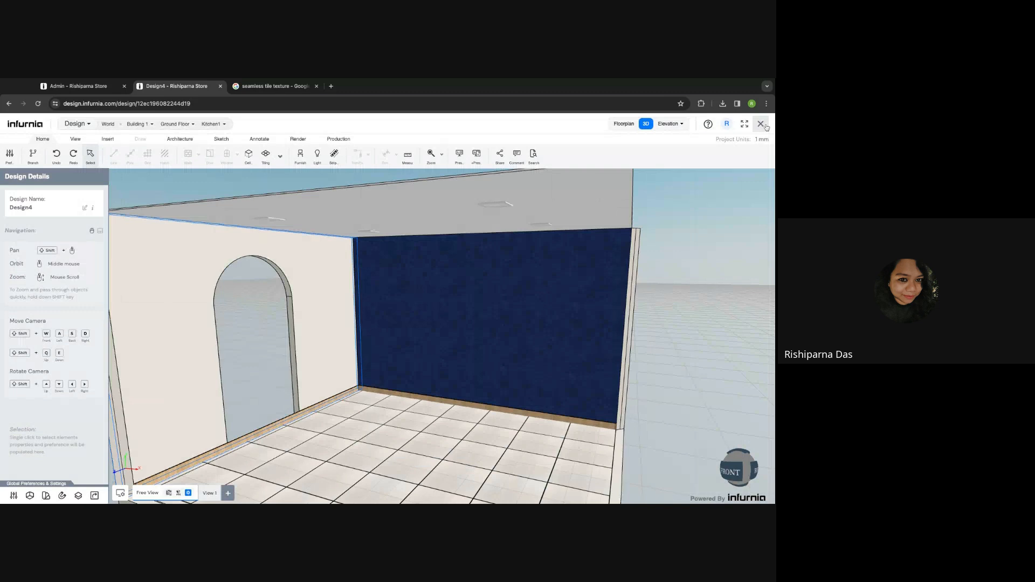
# - Switch off Wall Skirting on the arched wall, check the result, and reselect the wall
pyautogui.moveTo(355, 440)
pyautogui.mouseDown(button='middle')
pyautogui.moveTo(356, 488)
pyautogui.moveTo(367, 446)
pyautogui.mouseUp(button='middle')
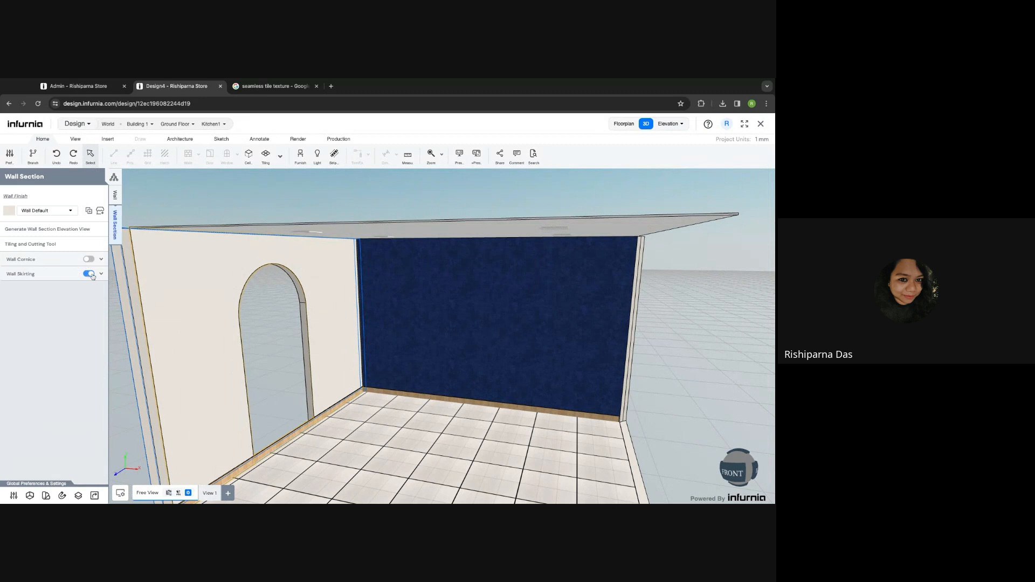
pyautogui.click(89, 274)
pyautogui.click(417, 456)
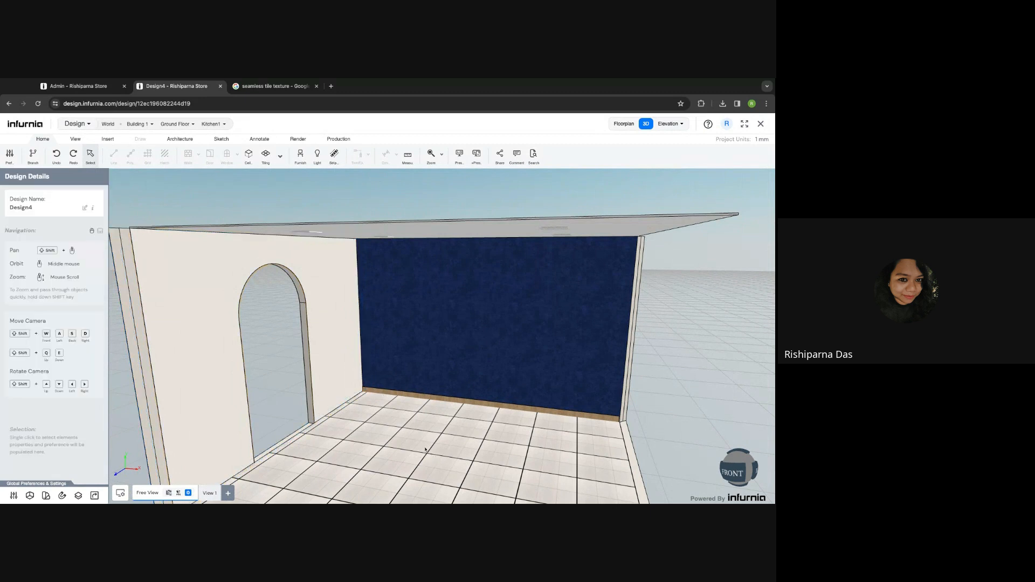
pyautogui.hotkey('shift', 'e')
pyautogui.hotkey('shift', 'd')
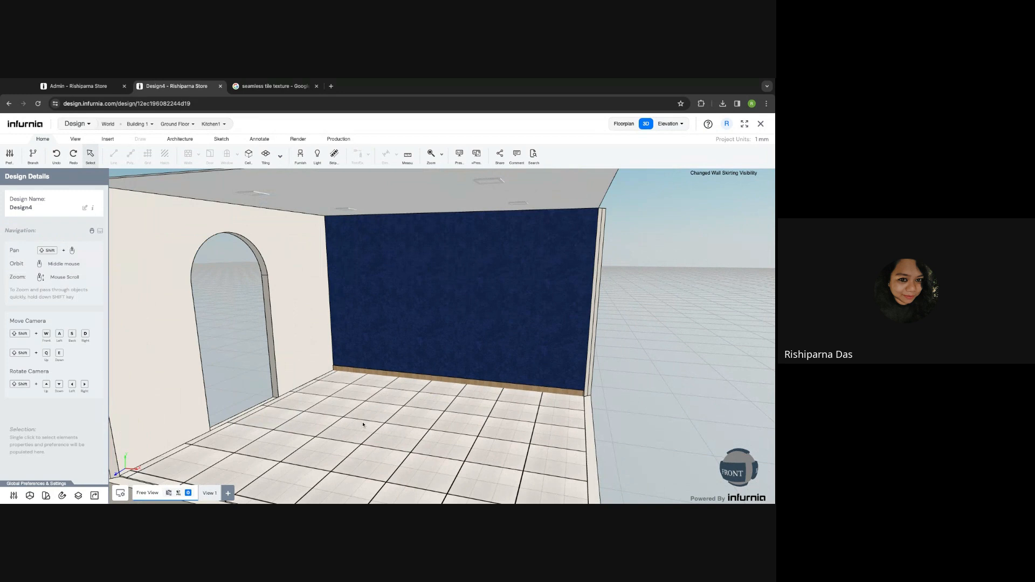
pyautogui.click(294, 321)
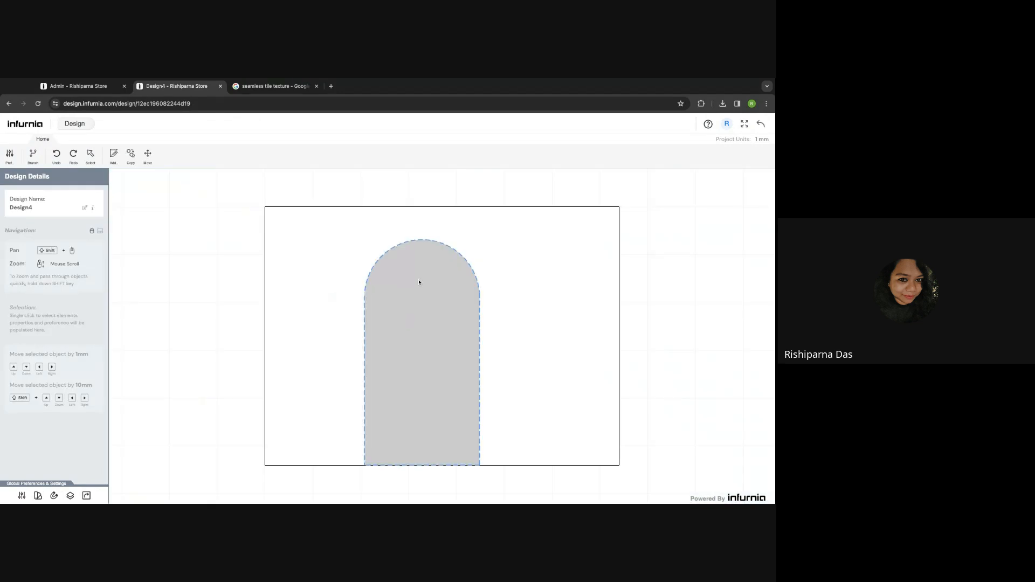
# - Delete the centred arch and draw a narrow rectangle near the wall's left edge
pyautogui.click(416, 285)
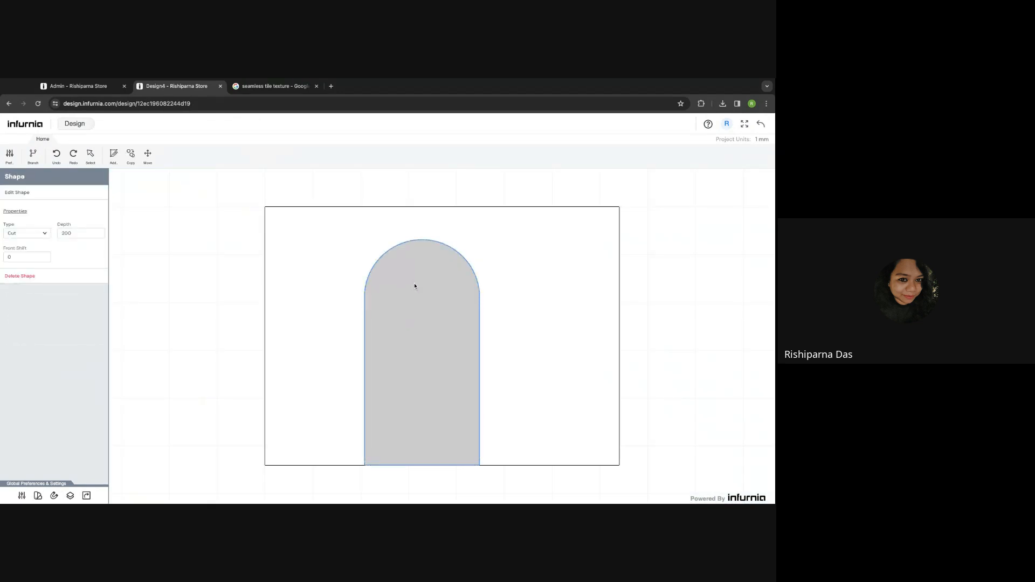
pyautogui.press('Delete')
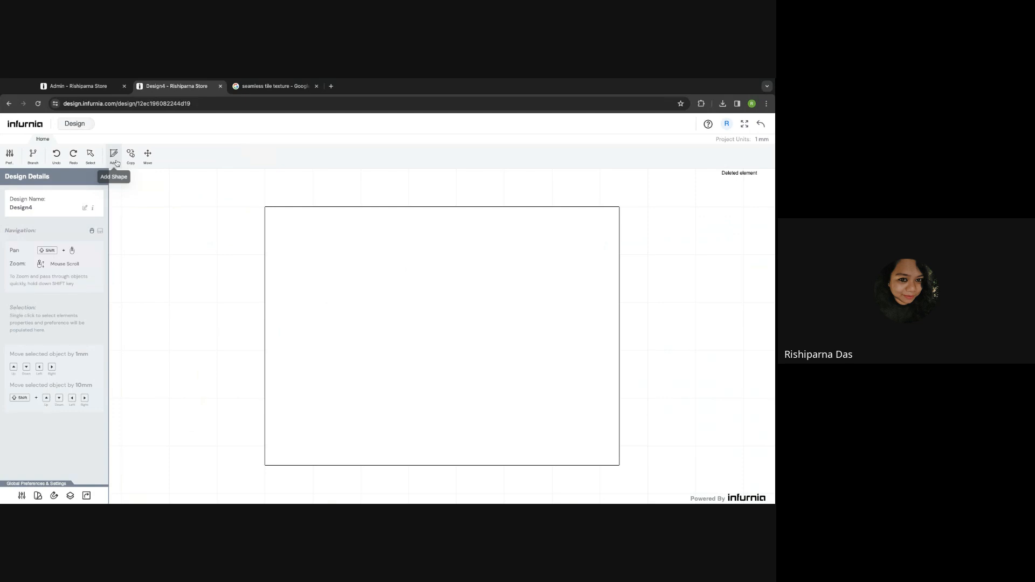
pyautogui.click(117, 164)
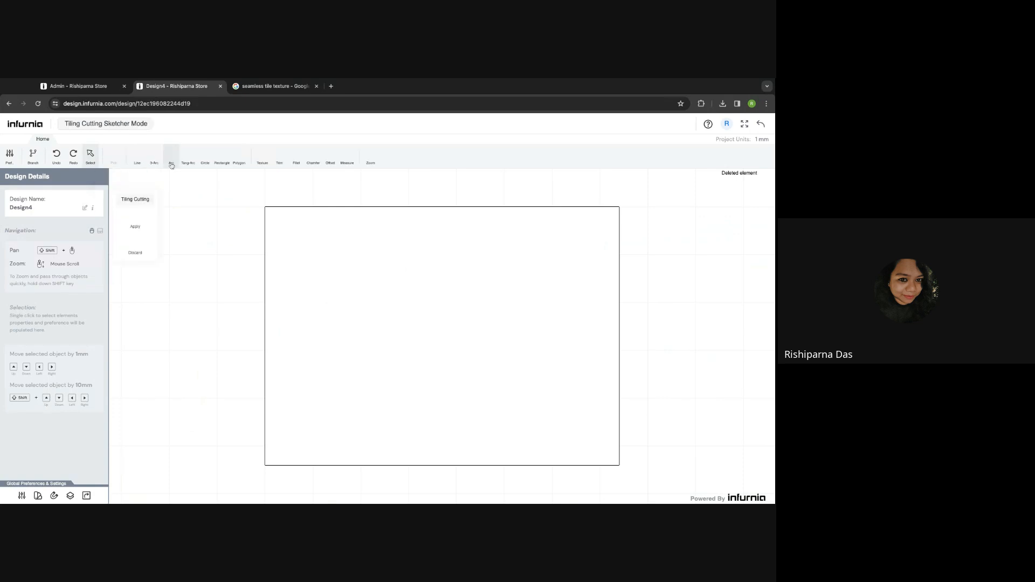
pyautogui.click(139, 163)
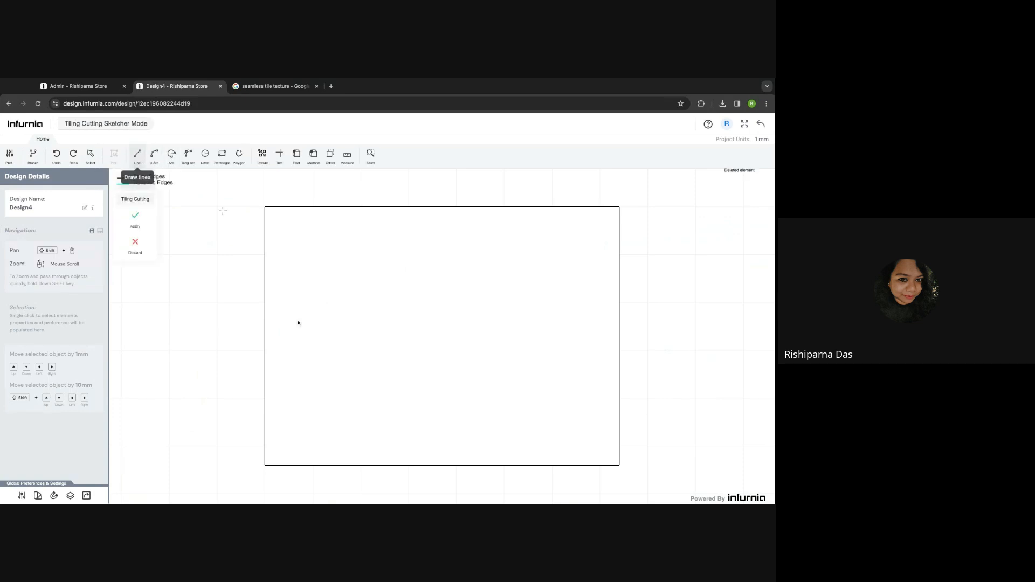
pyautogui.click(280, 465)
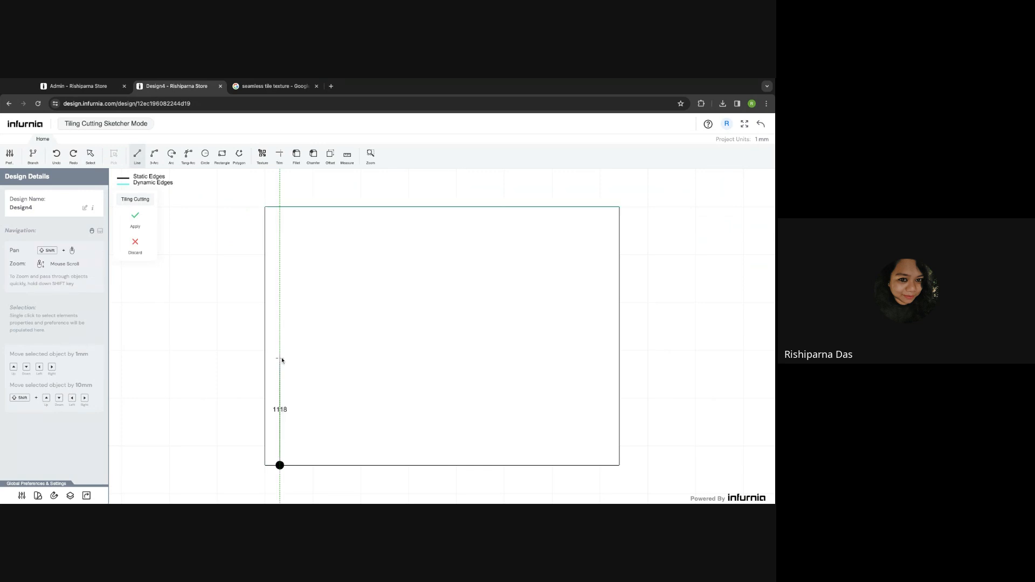
pyautogui.click(280, 346)
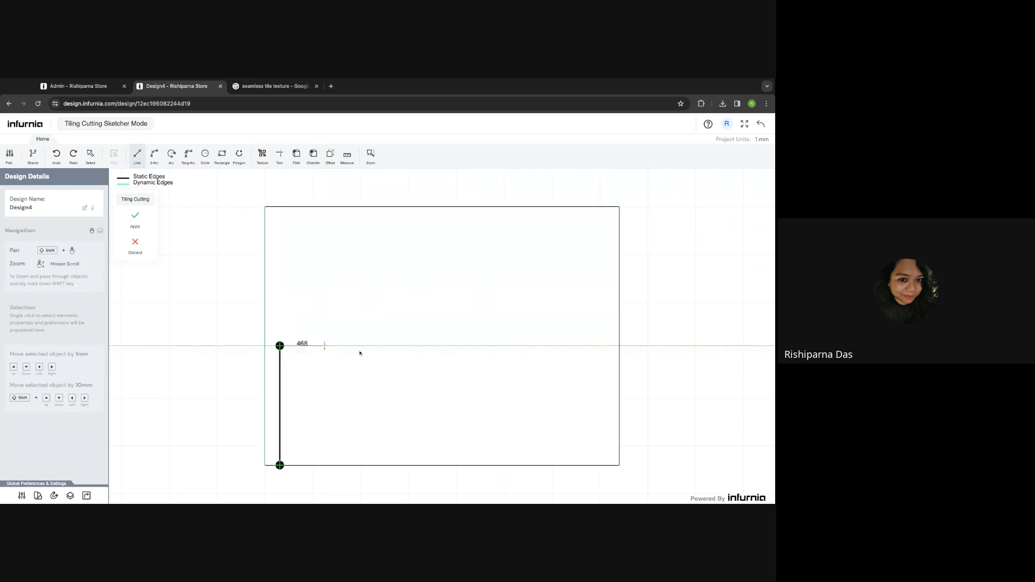
pyautogui.click(336, 346)
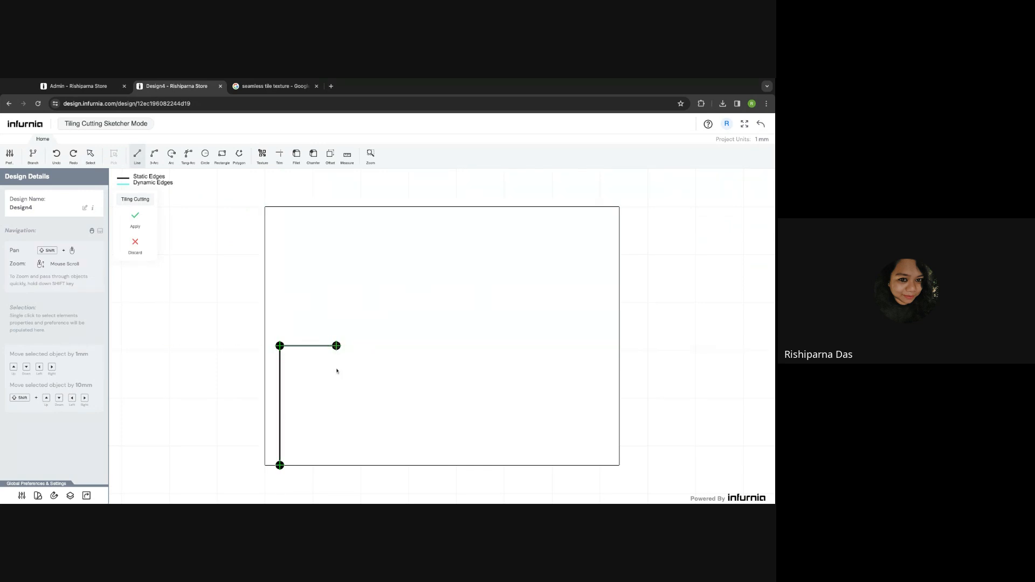
pyautogui.click(336, 465)
pyautogui.click(280, 466)
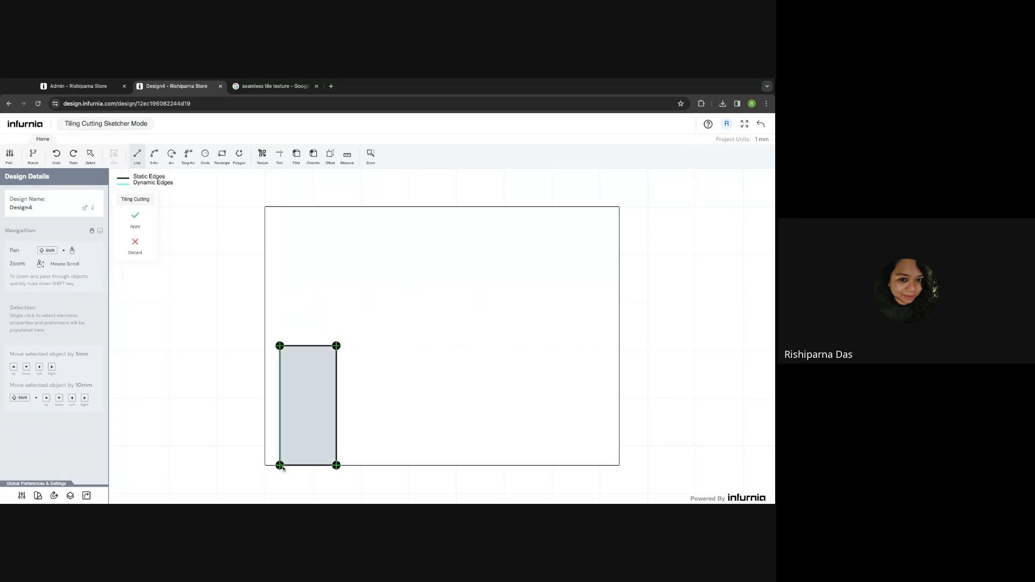
# - Cap the rectangle with a three-point arc, remove its top edge, and apply the sketch
pyautogui.click(154, 155)
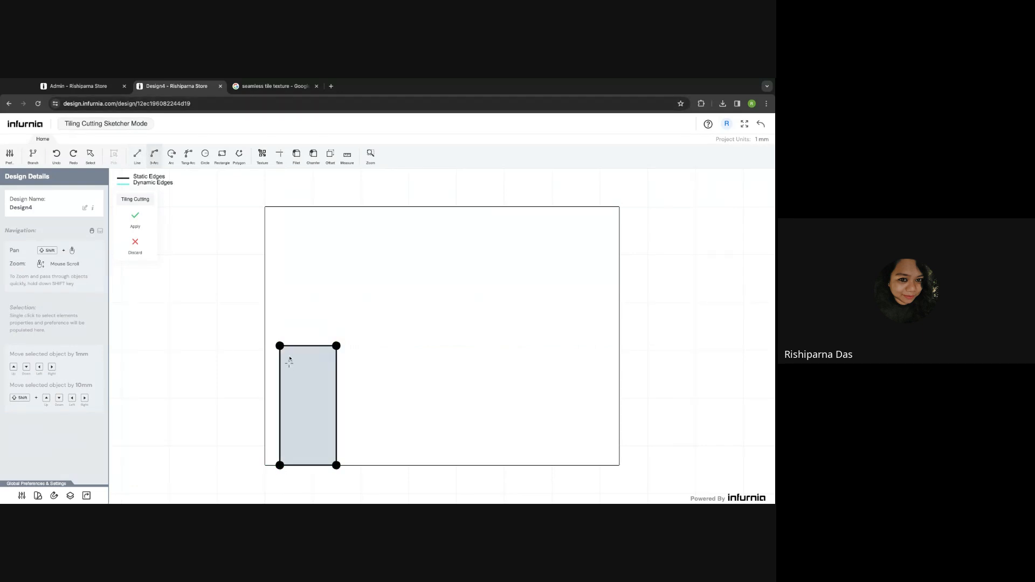
pyautogui.click(337, 346)
pyautogui.click(308, 317)
pyautogui.press('Escape')
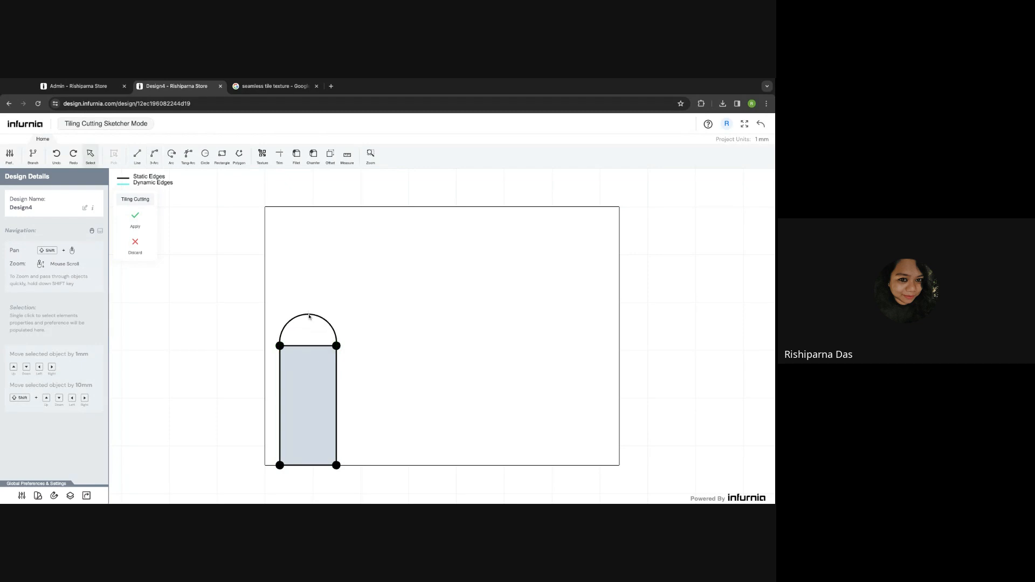
pyautogui.click(309, 346)
pyautogui.press('Delete')
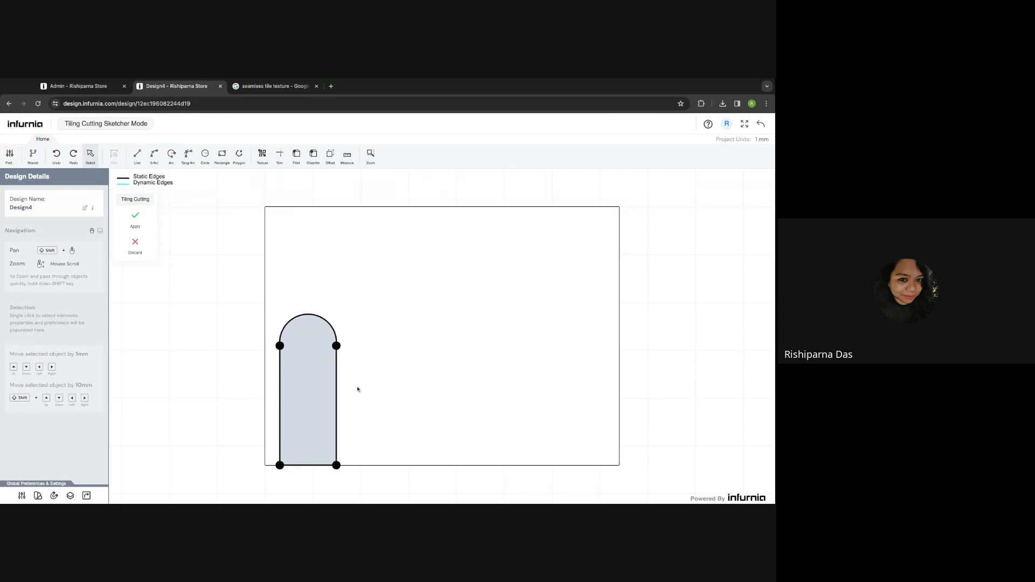
pyautogui.click(135, 219)
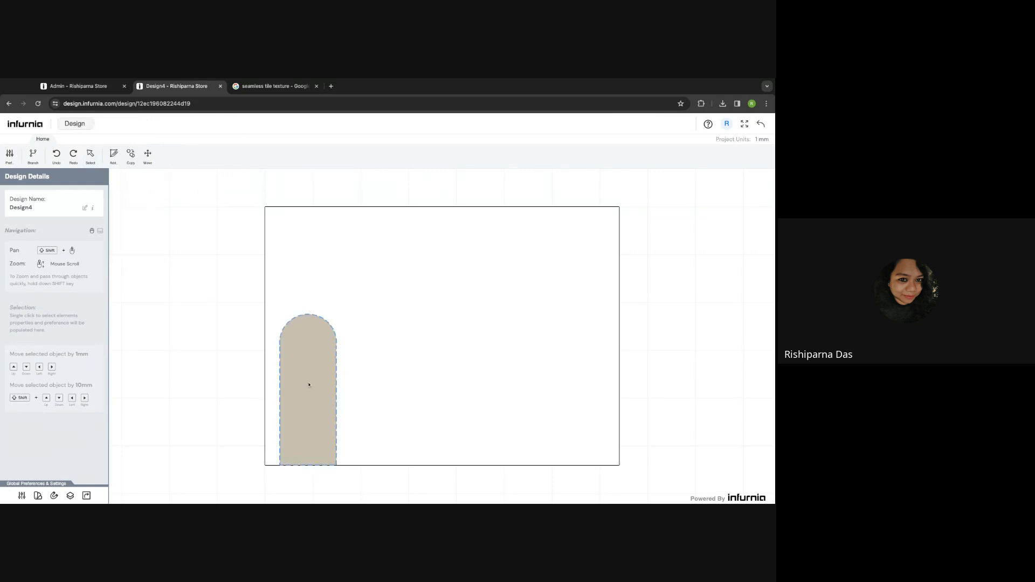
# - Set the new arch shape to Cut with a depth of 200
pyautogui.click(311, 383)
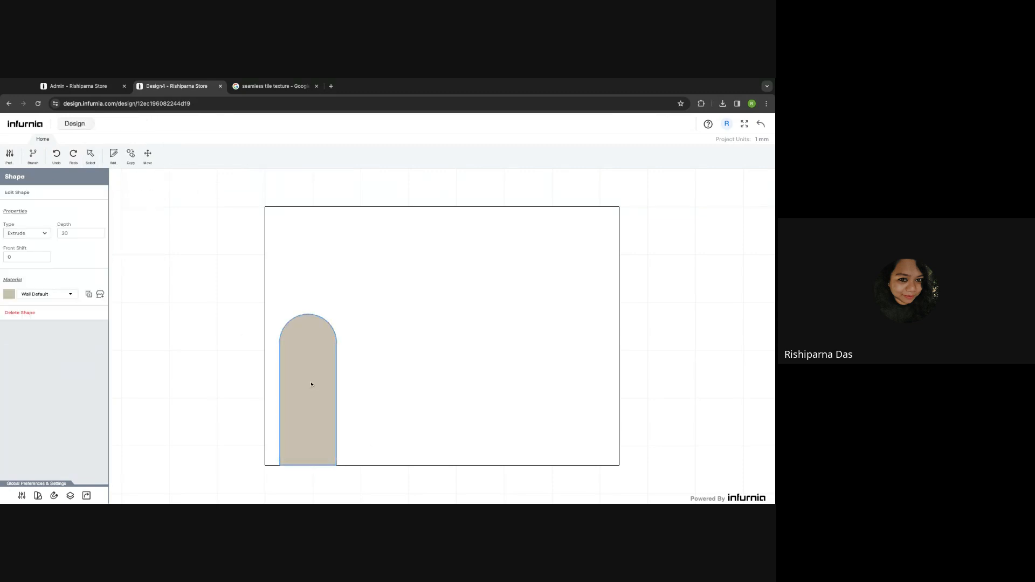
pyautogui.click(39, 244)
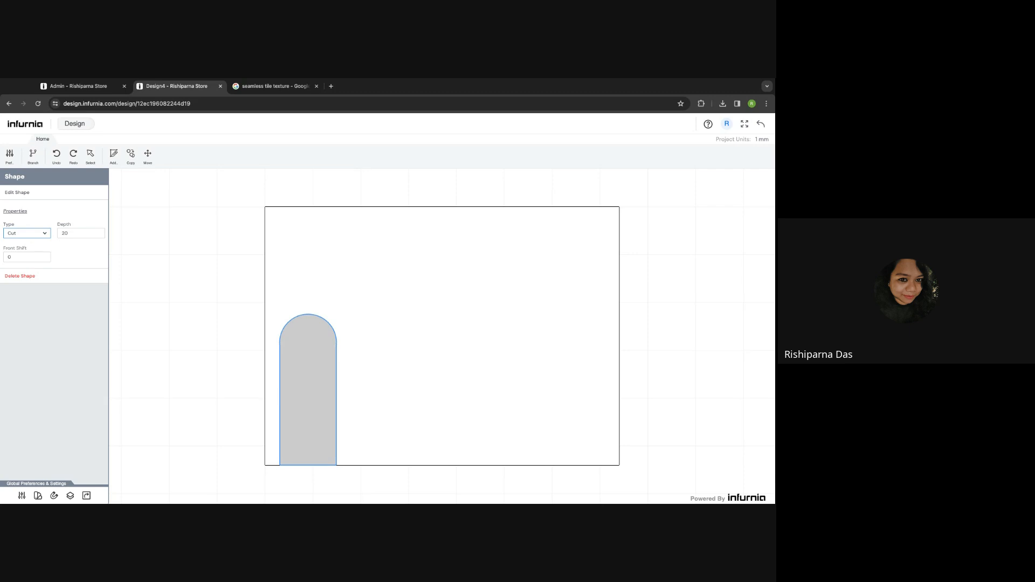
pyautogui.click(66, 233)
pyautogui.write('200')
pyautogui.click(79, 254)
# - Undo the accidental nudge so the arch returns to its original position
pyautogui.moveTo(302, 345); pyautogui.dragTo(303, 345)
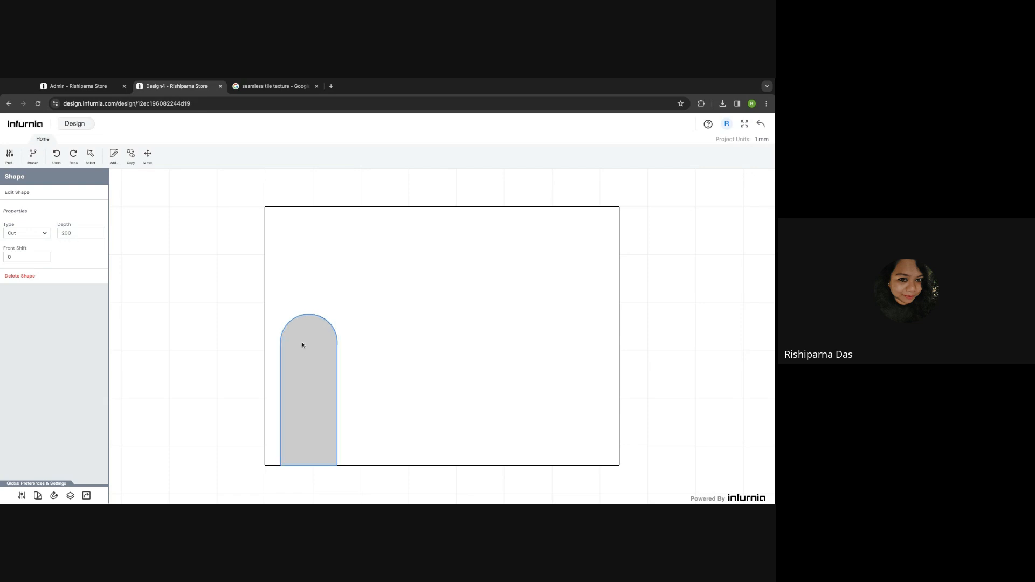
pyautogui.press('Left')
pyautogui.press('Left')
pyautogui.press('Left')
pyautogui.press('Left')
pyautogui.press('Left')
pyautogui.press('Left')
pyautogui.press('Left')
pyautogui.press('Left')
pyautogui.press('Left')
pyautogui.press('Left')
pyautogui.press('Right')
pyautogui.press('Right')
pyautogui.press('Right')
pyautogui.press('Right')
pyautogui.press('Right')
pyautogui.press('Right')
pyautogui.press('Right')
pyautogui.press('Right')
pyautogui.press('Right')
pyautogui.press('Right')
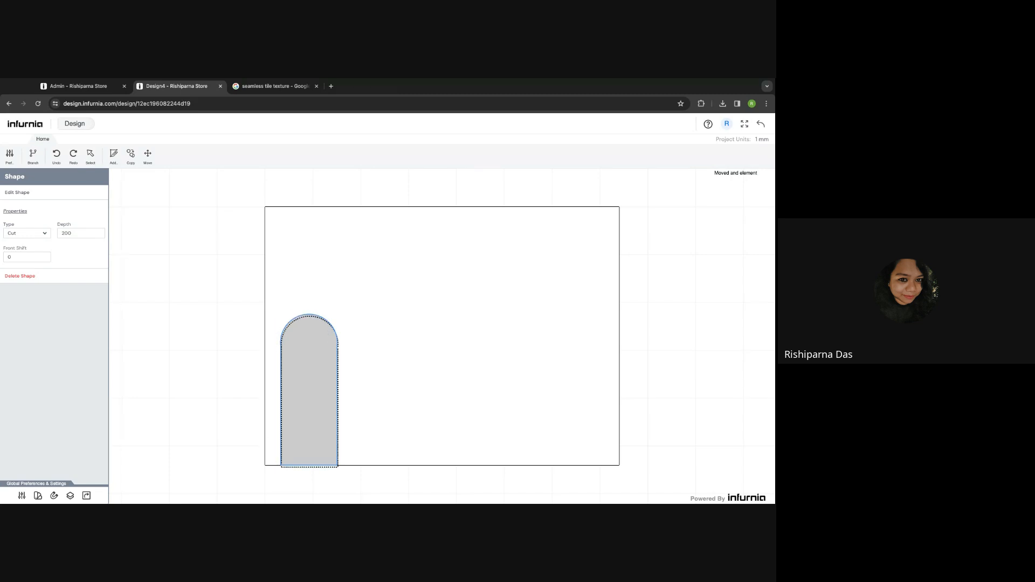
pyautogui.press('super+z')
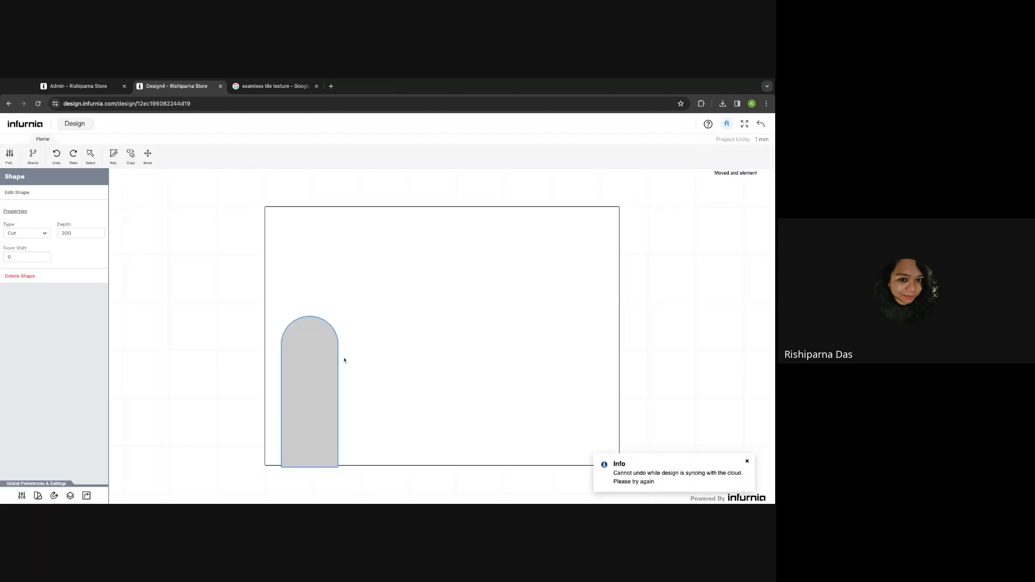
pyautogui.press('super+z')
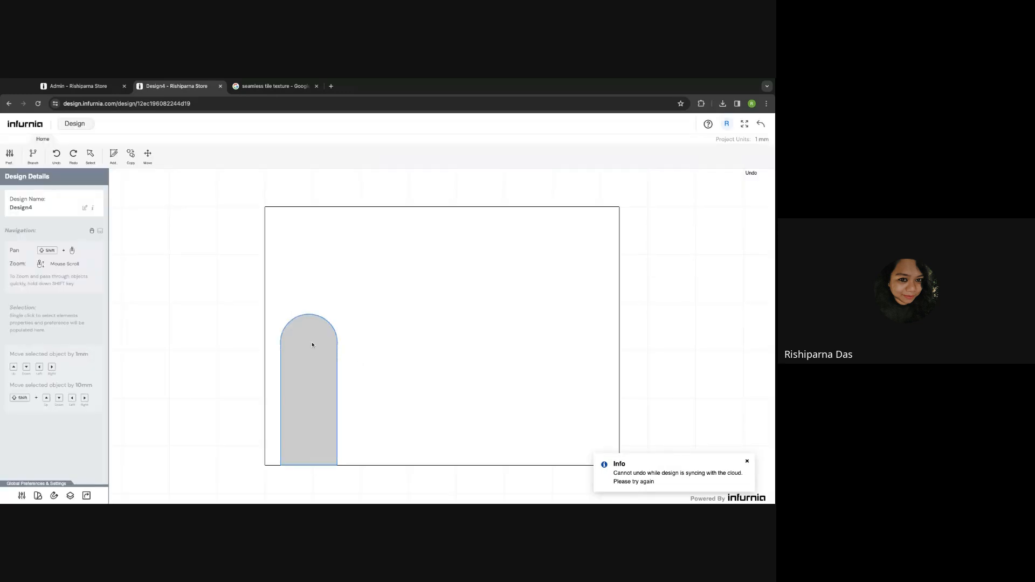
pyautogui.click(130, 158)
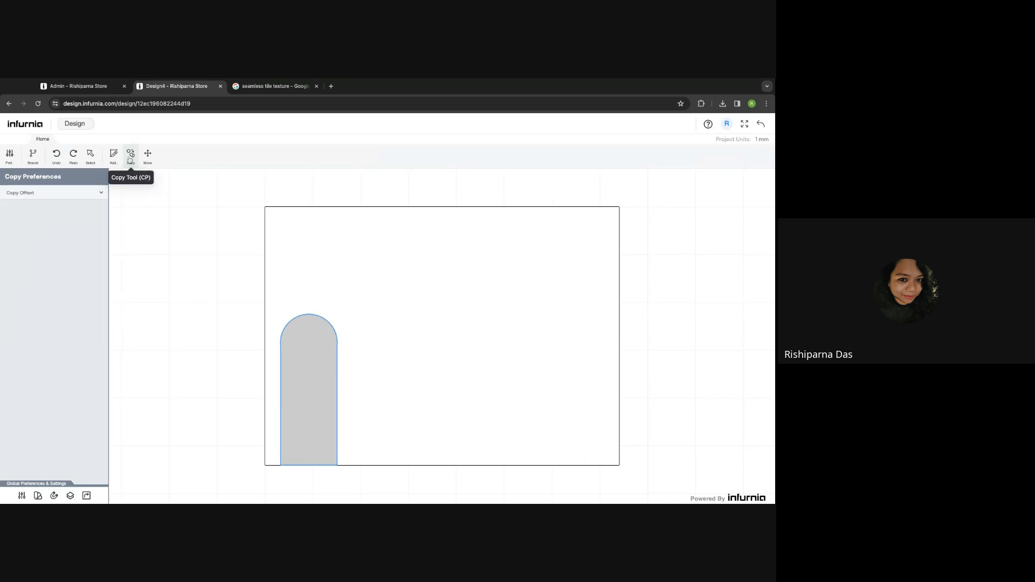
# - Make two fixed straight copies of the arch with Multiply set to 2, placed along the wall
pyautogui.click(56, 199)
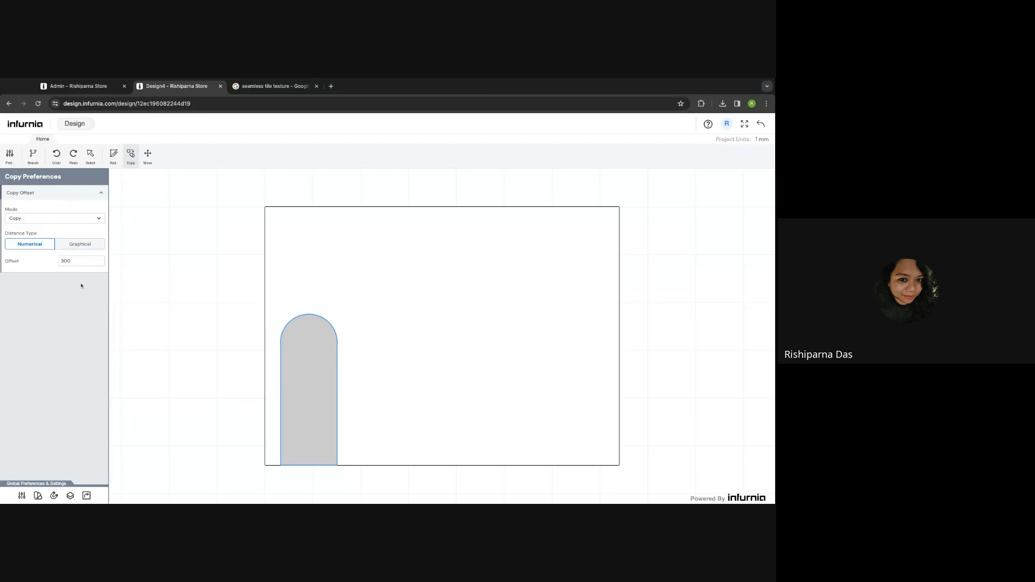
pyautogui.click(56, 219)
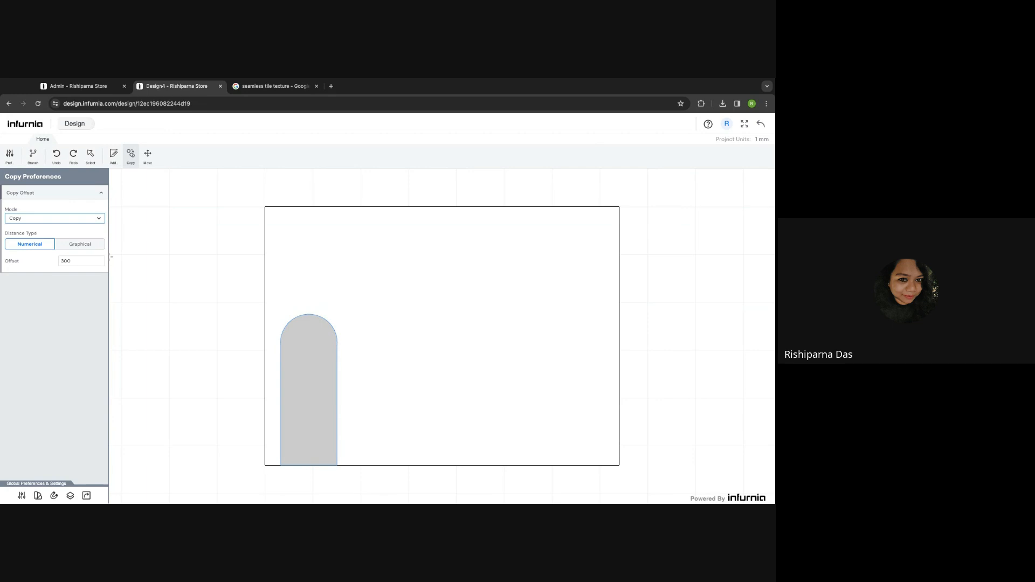
pyautogui.click(109, 257)
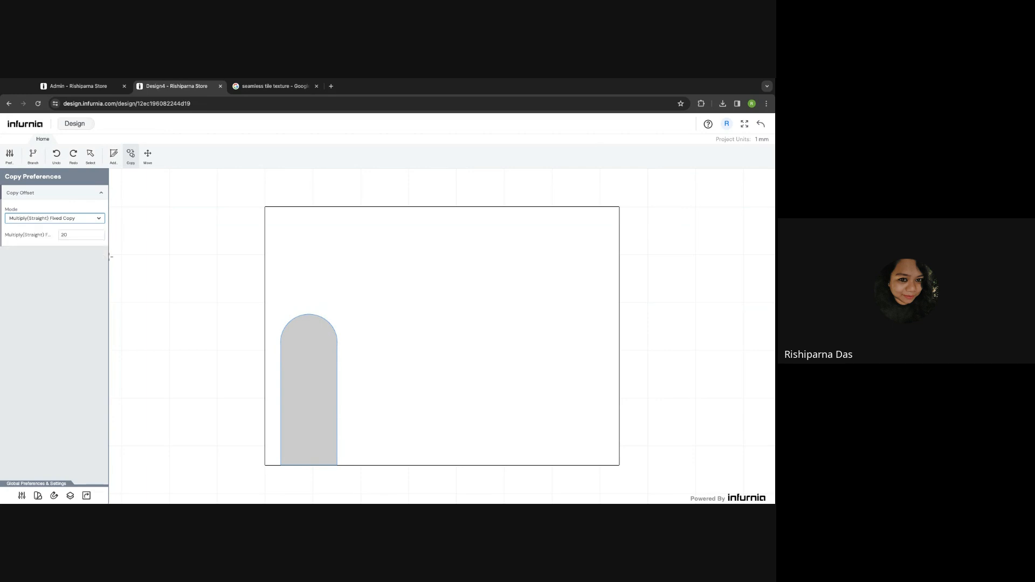
pyautogui.doubleClick(62, 235)
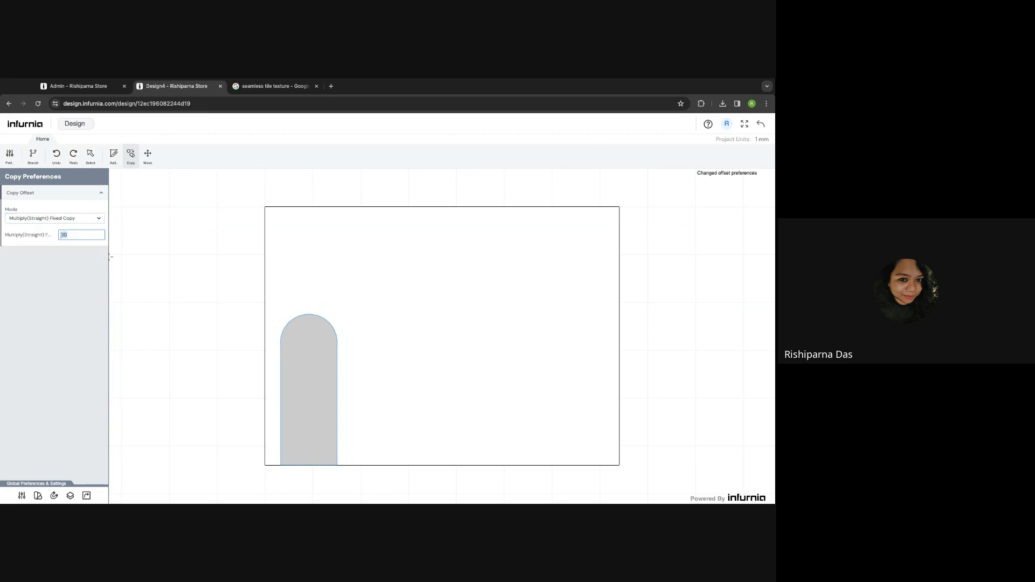
pyautogui.write('2')
pyautogui.click(281, 377)
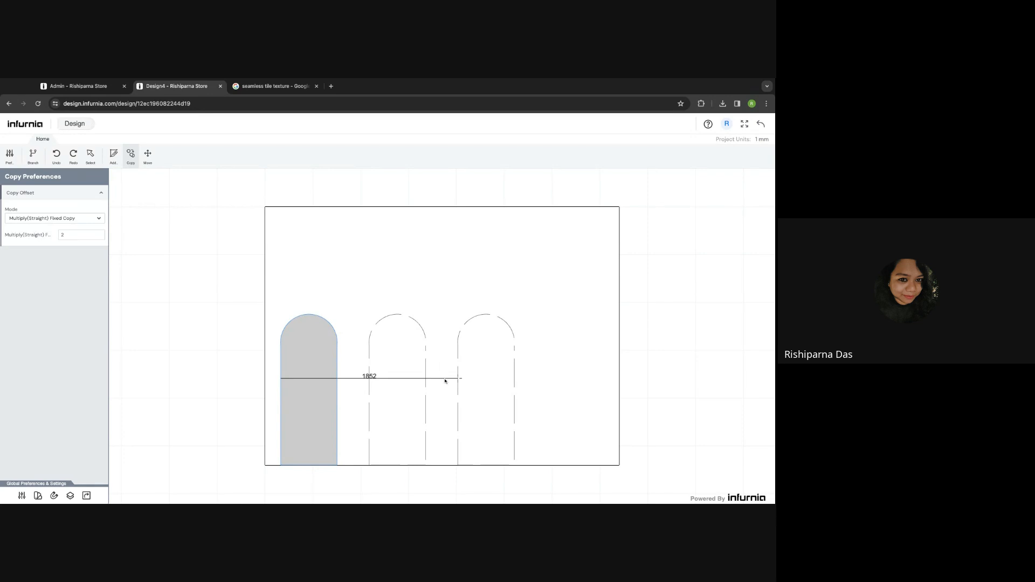
pyautogui.click(444, 381)
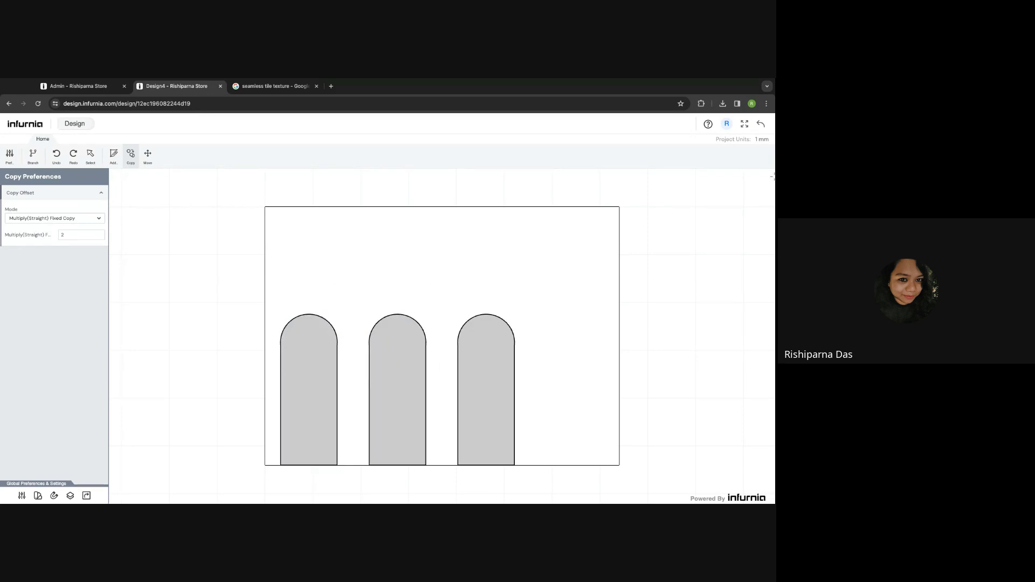
pyautogui.click(762, 123)
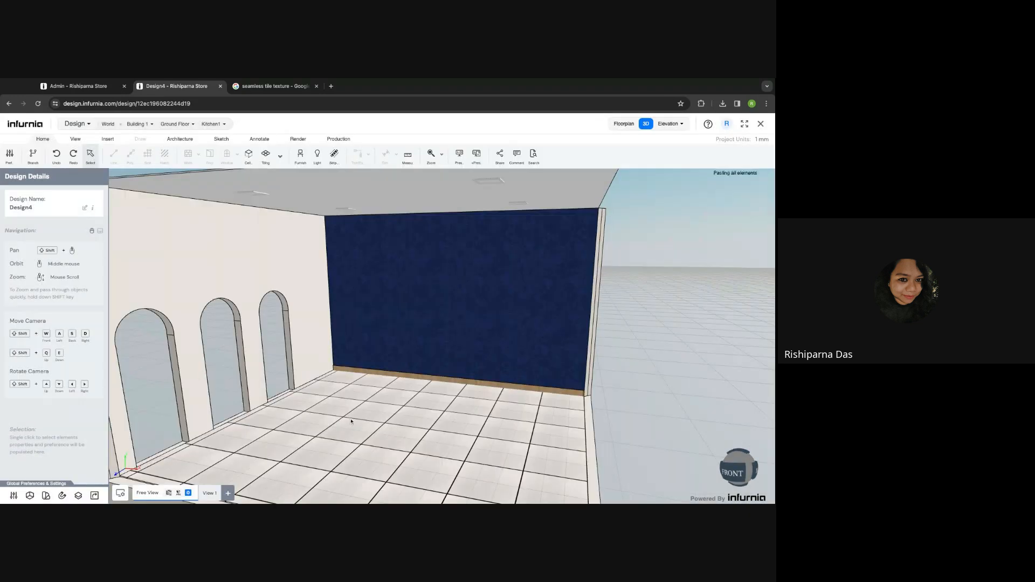
pyautogui.moveTo(351, 421); pyautogui.dragTo(432, 422, button='middle')
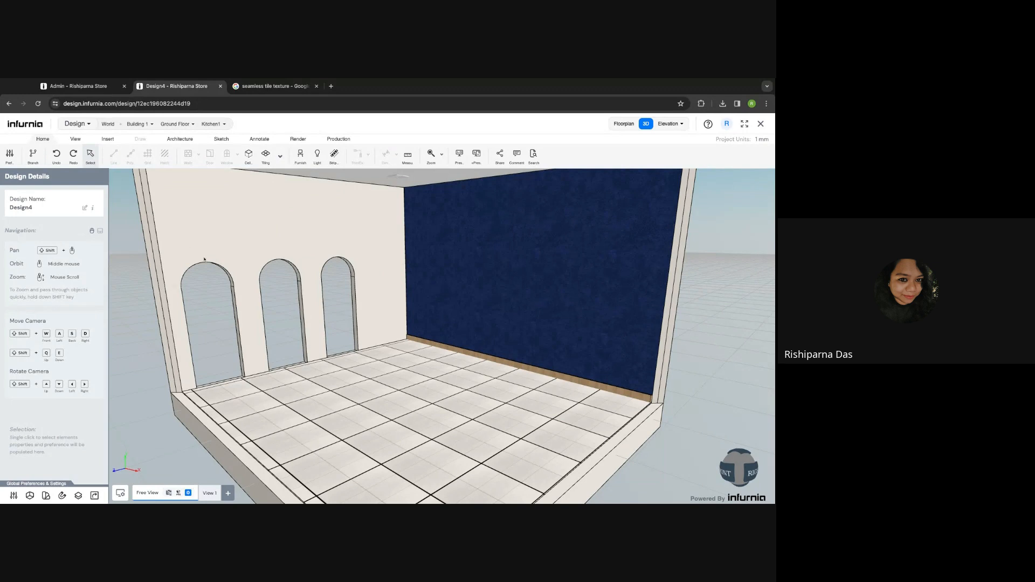
pyautogui.click(247, 254)
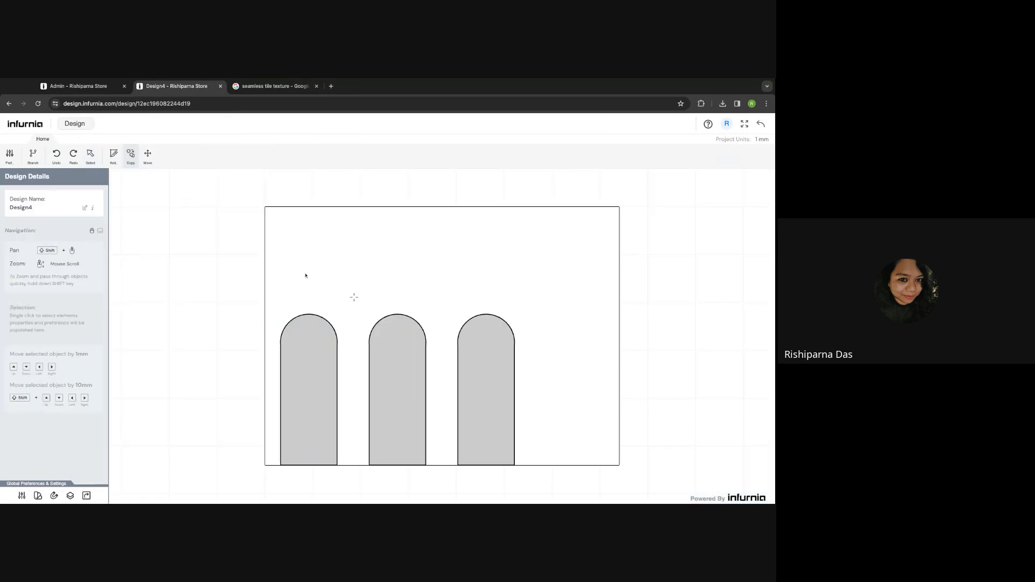
# - Marquee-select and delete the three arched cut-outs, then start a new tiling cutting sketch
pyautogui.click(329, 367)
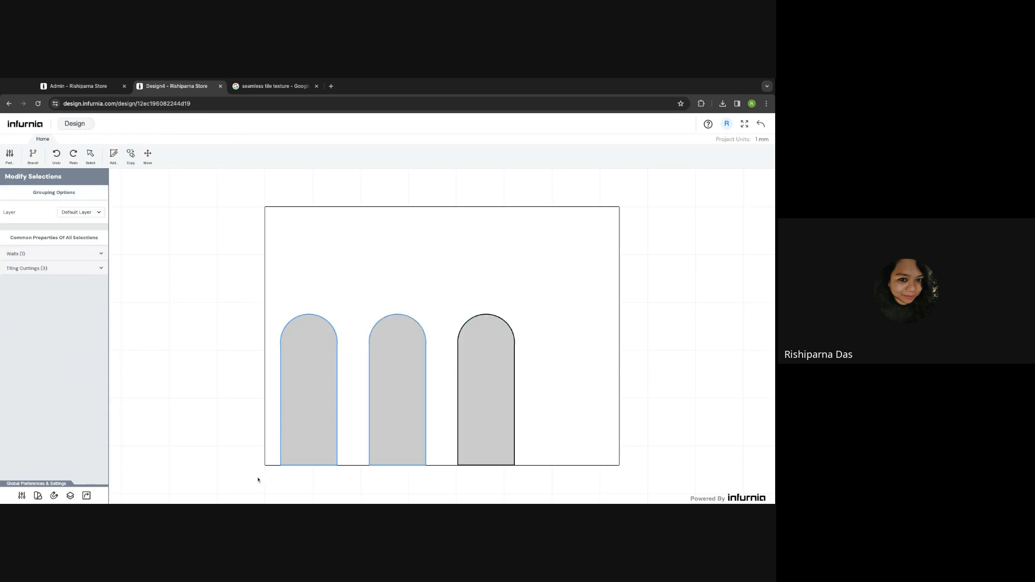
pyautogui.moveTo(256, 477)
pyautogui.mouseDown()
pyautogui.moveTo(518, 272)
pyautogui.moveTo(528, 280)
pyautogui.moveTo(257, 479)
pyautogui.mouseUp()
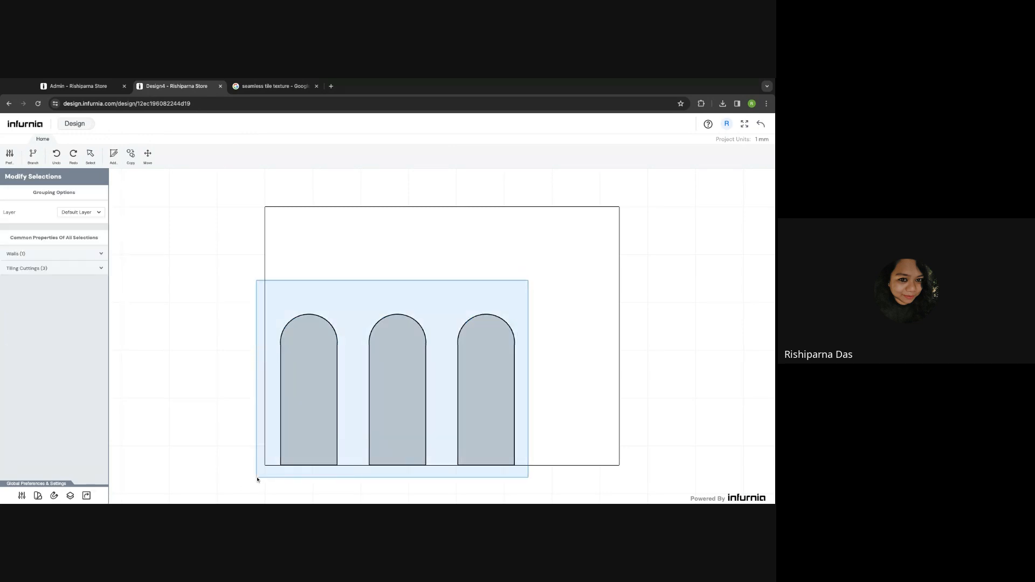
pyautogui.press('Delete')
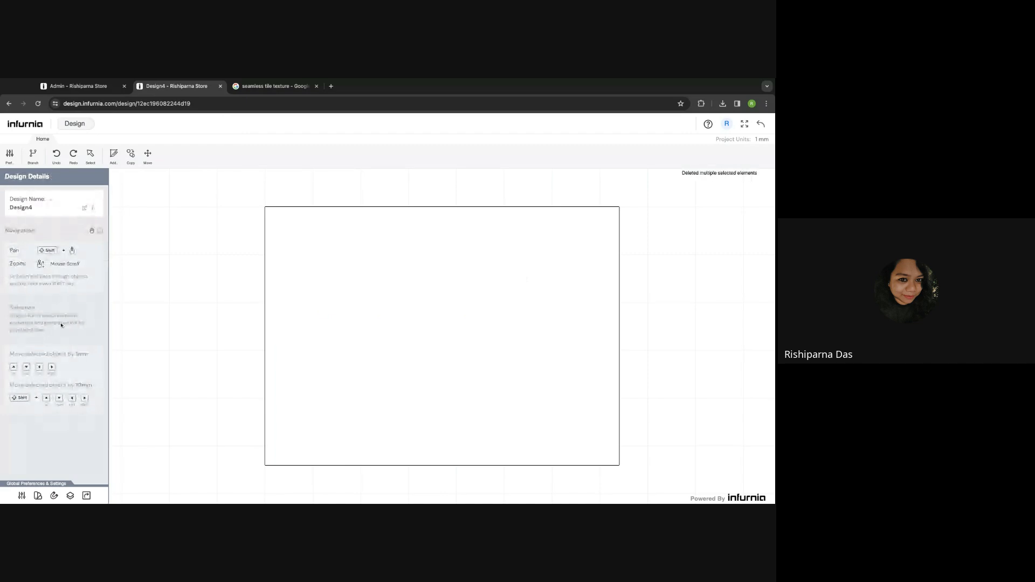
pyautogui.click(114, 155)
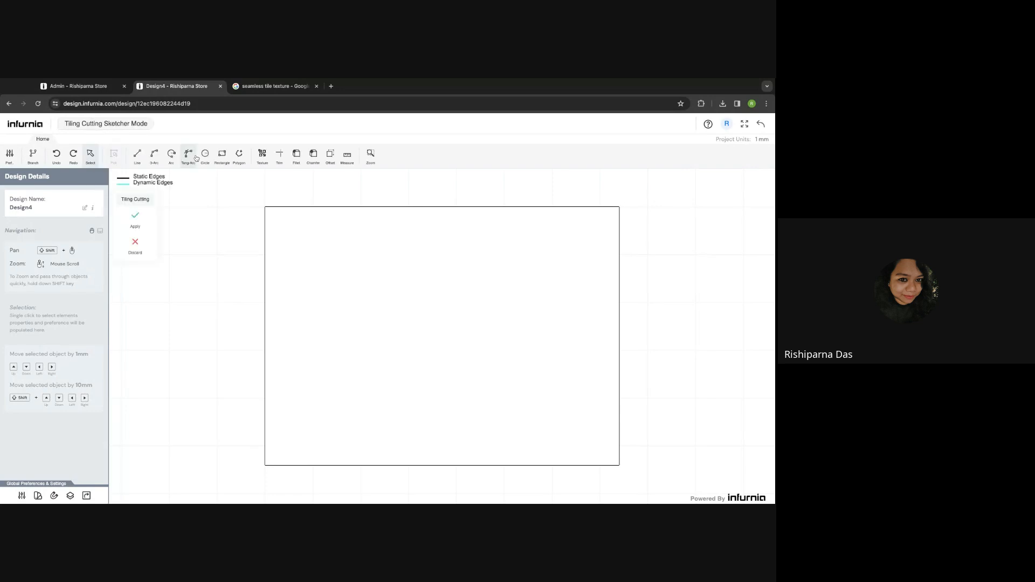
# - Draw an 80 × 2700 rectangle from the wall's top-left corner and apply it as a tiling cutting
pyautogui.click(264, 207)
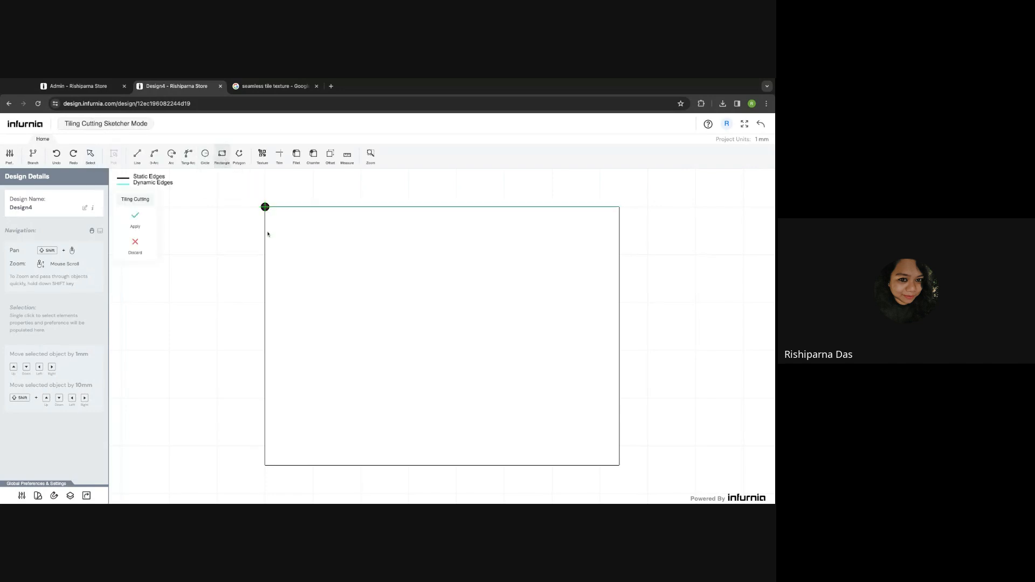
pyautogui.scroll(5, 274, 477)
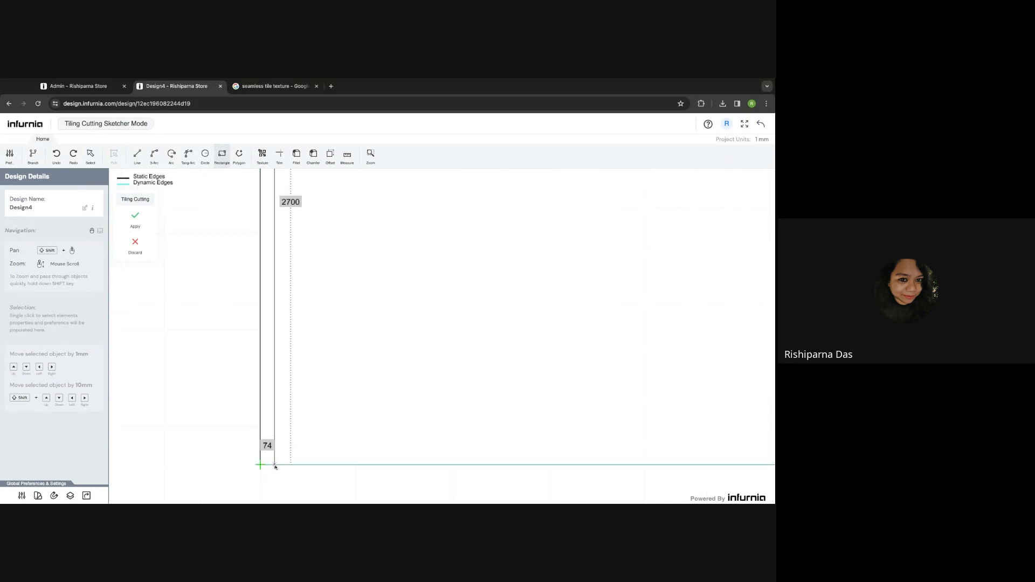
pyautogui.click(277, 465)
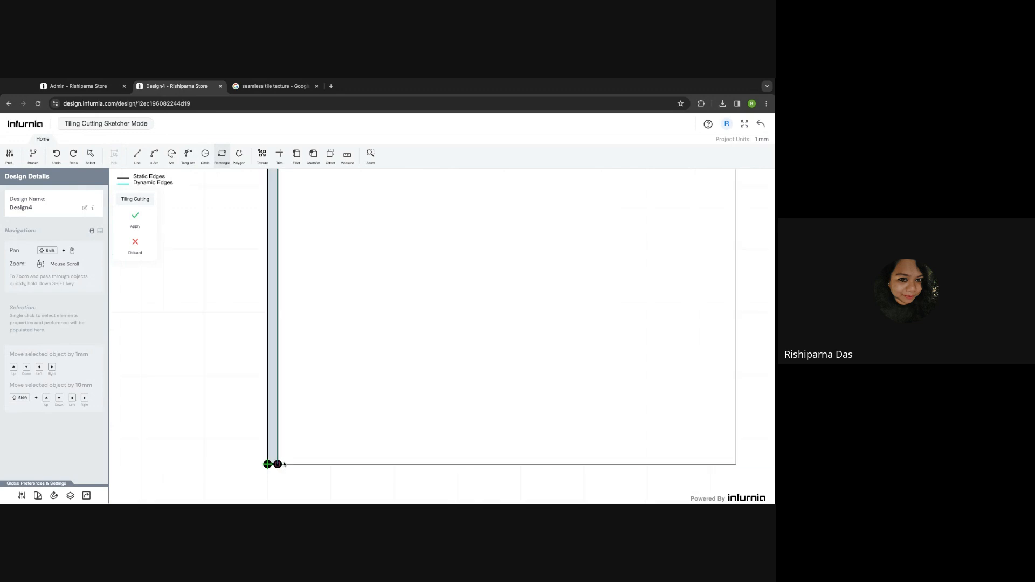
pyautogui.scroll(-5, 278, 464)
pyautogui.scroll(2, 286, 425)
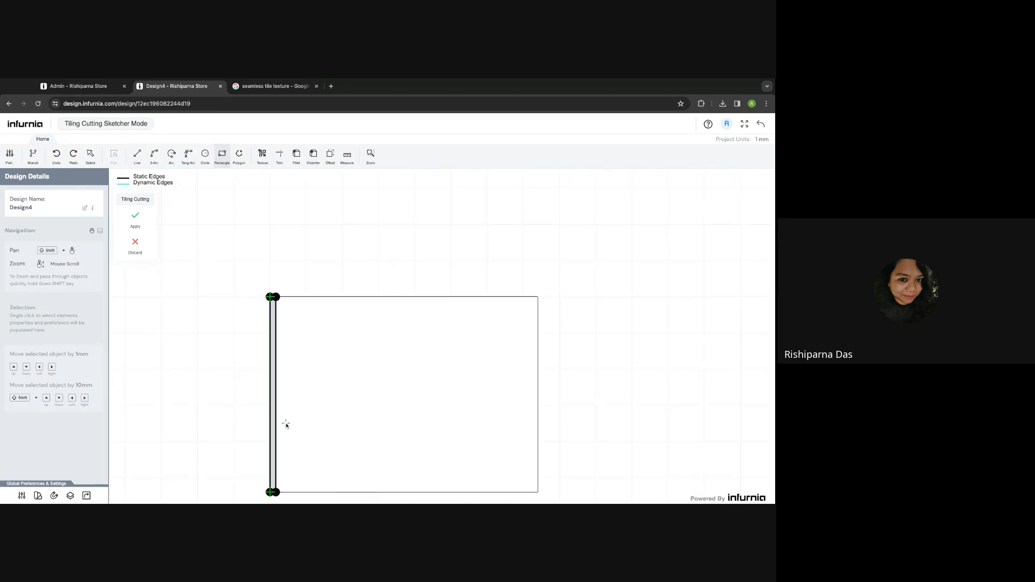
pyautogui.press('Escape')
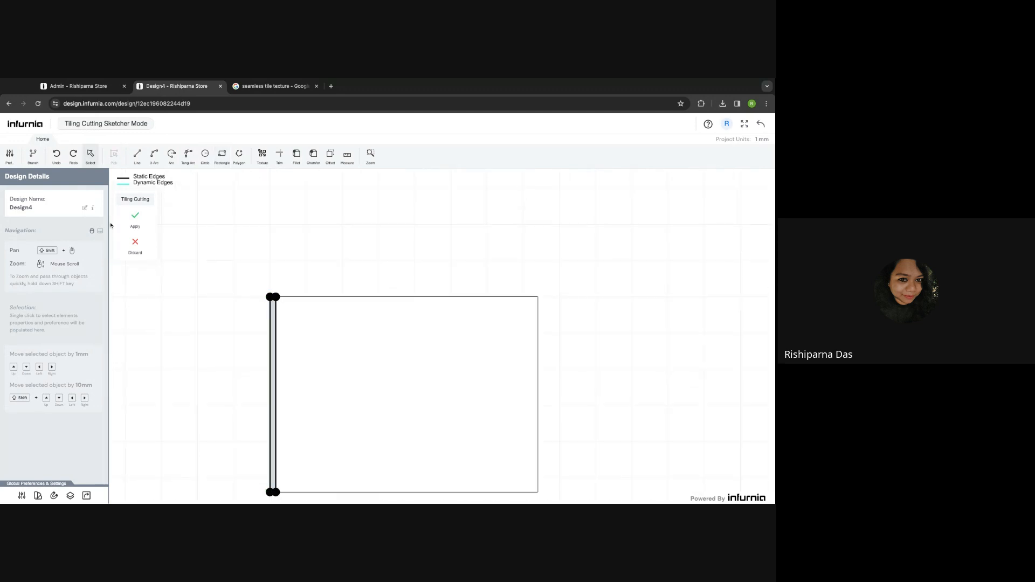
pyautogui.click(135, 217)
pyautogui.click(274, 351)
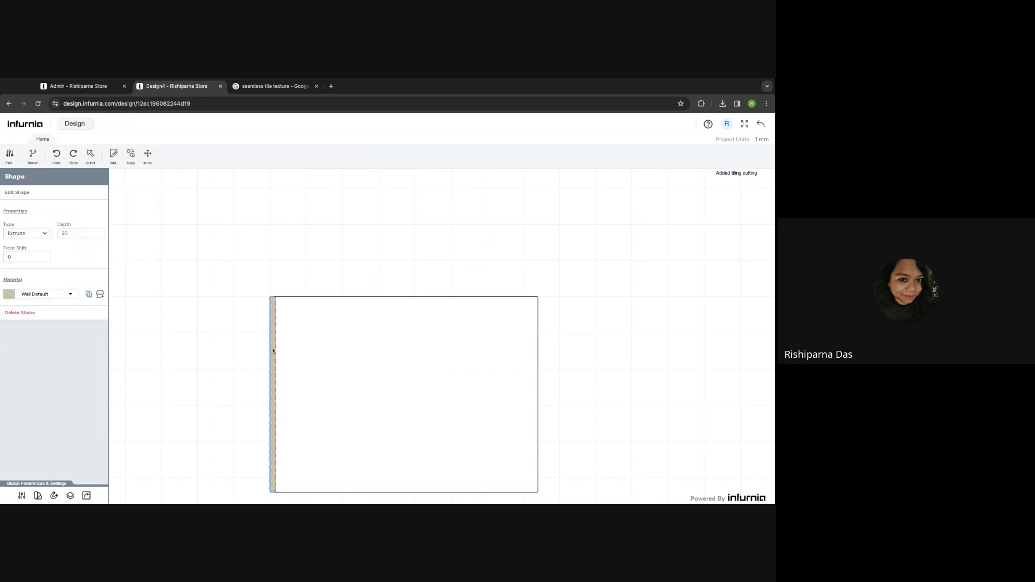
# - Change the strip's extrude depth from 20 to 30
pyautogui.click(33, 236)
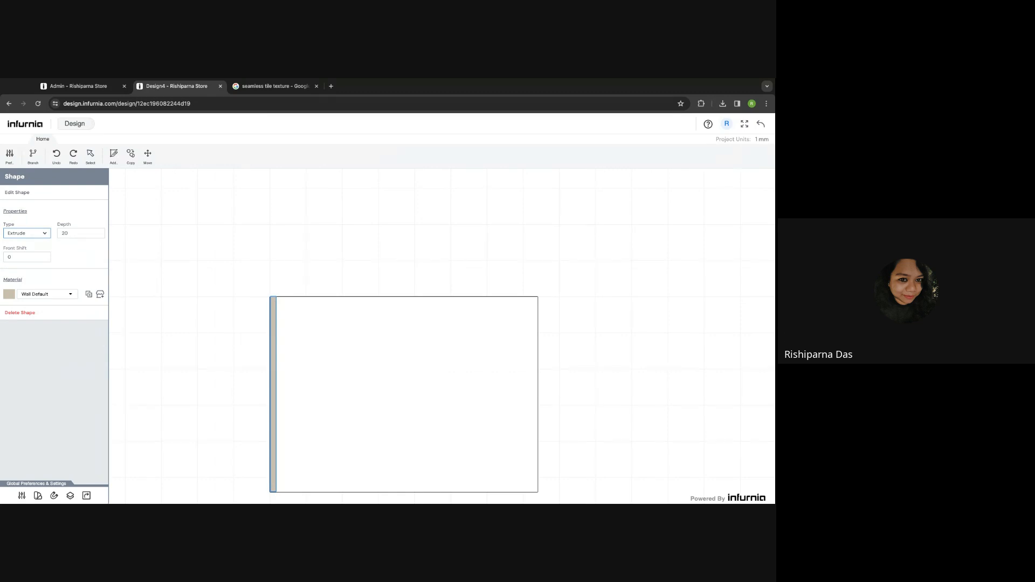
pyautogui.doubleClick(70, 234)
pyautogui.write('30')
pyautogui.press('Return')
# - Reselect the left-edge strip and re-enter its depth as 30
pyautogui.scroll(5, 274, 304)
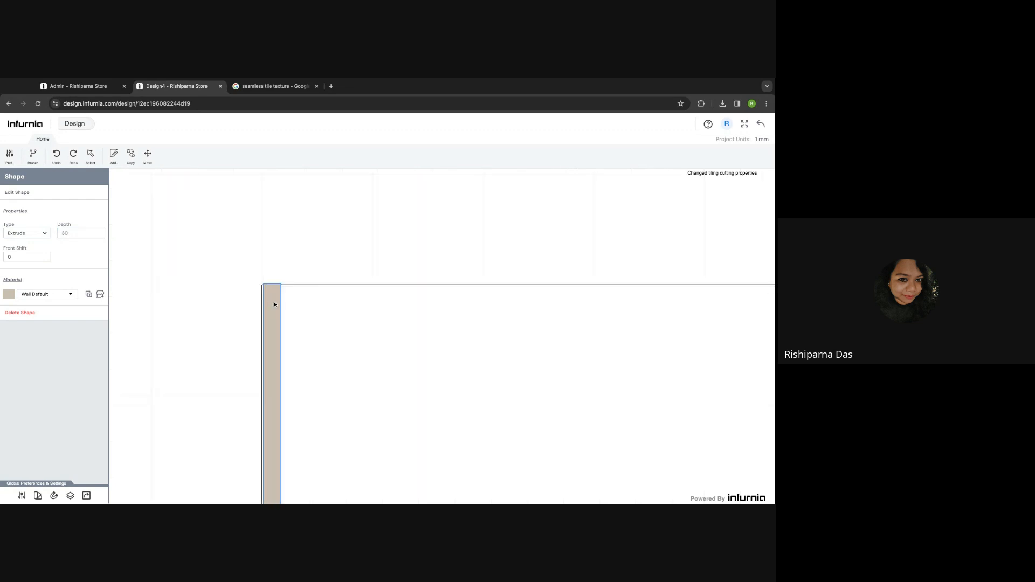
pyautogui.scroll(-5, 274, 304)
pyautogui.keyDown('shift'); pyautogui.moveTo(309, 365); pyautogui.dragTo(292, 330); pyautogui.keyUp('shift')
pyautogui.click(69, 295)
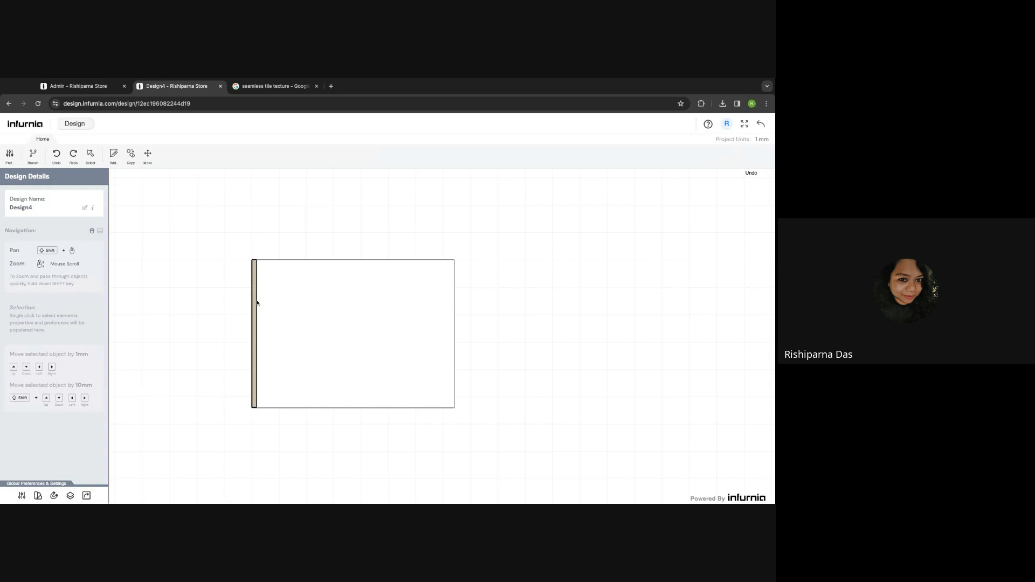
pyautogui.click(252, 294)
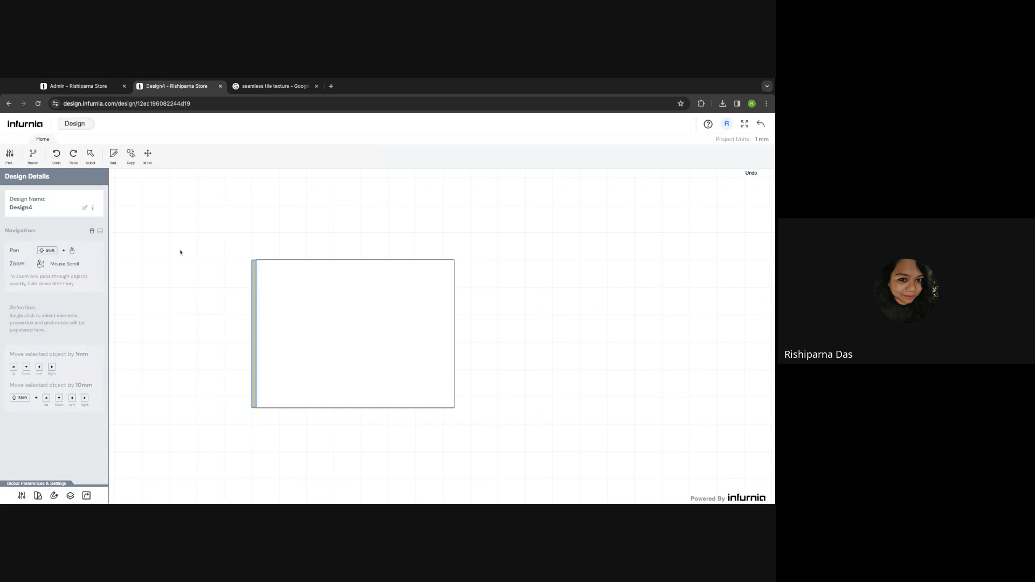
pyautogui.click(254, 308)
pyautogui.moveTo(77, 235); pyautogui.dragTo(54, 237)
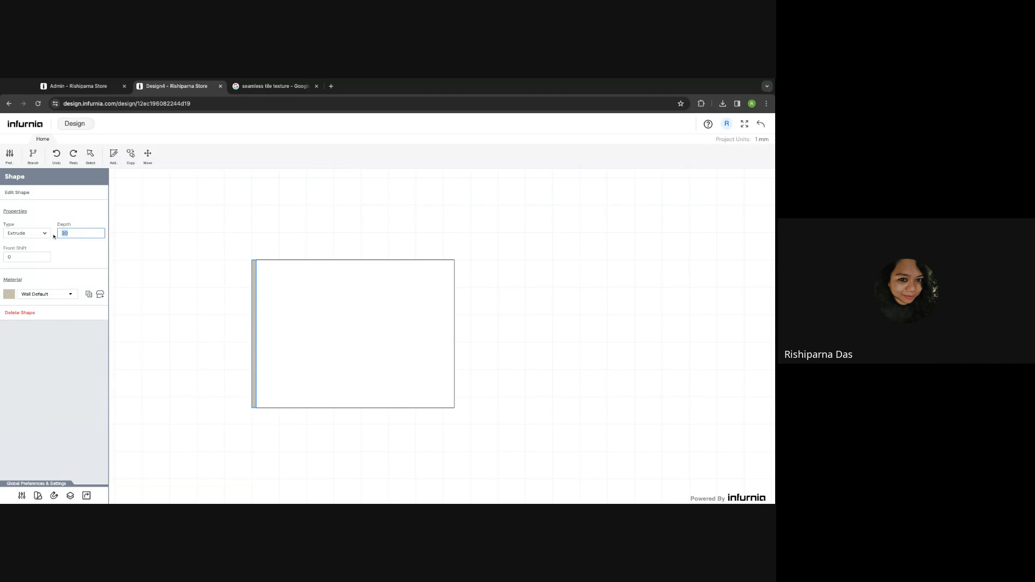
pyautogui.write('30')
pyautogui.press('Return')
# - Apply Azure Blue from Wall Texture > Paints to the strip
pyautogui.click(100, 294)
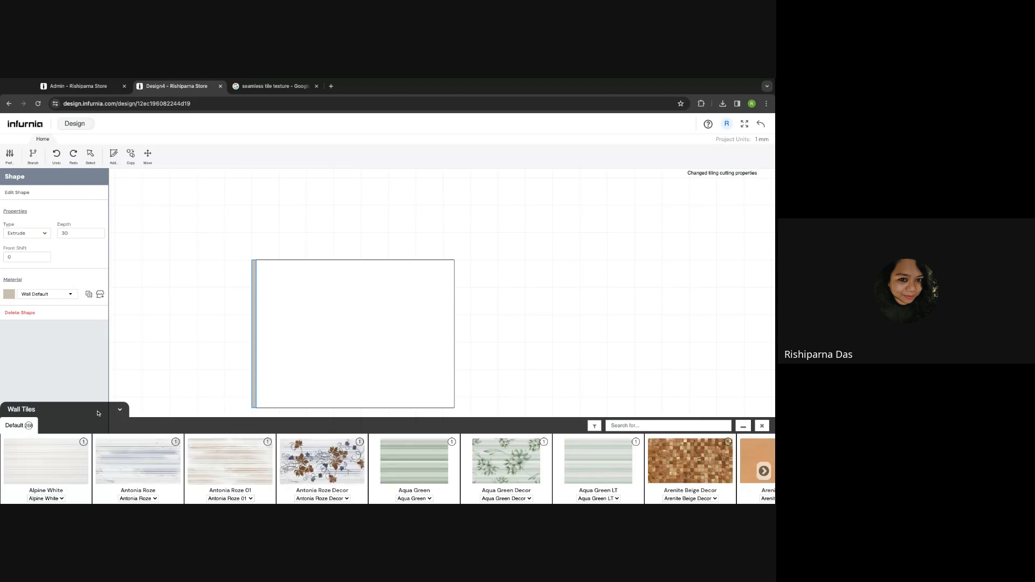
pyautogui.click(71, 401)
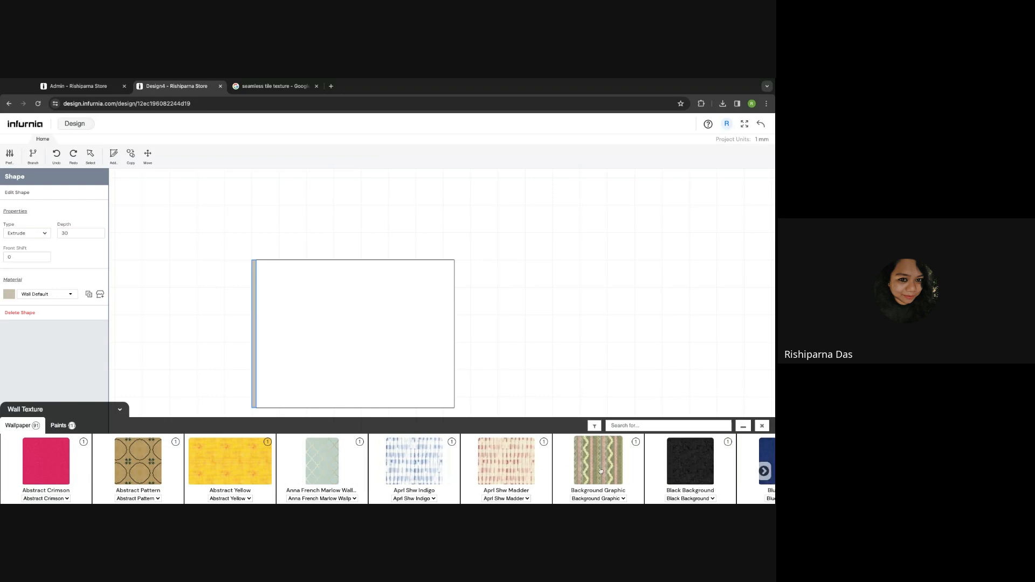
pyautogui.click(60, 425)
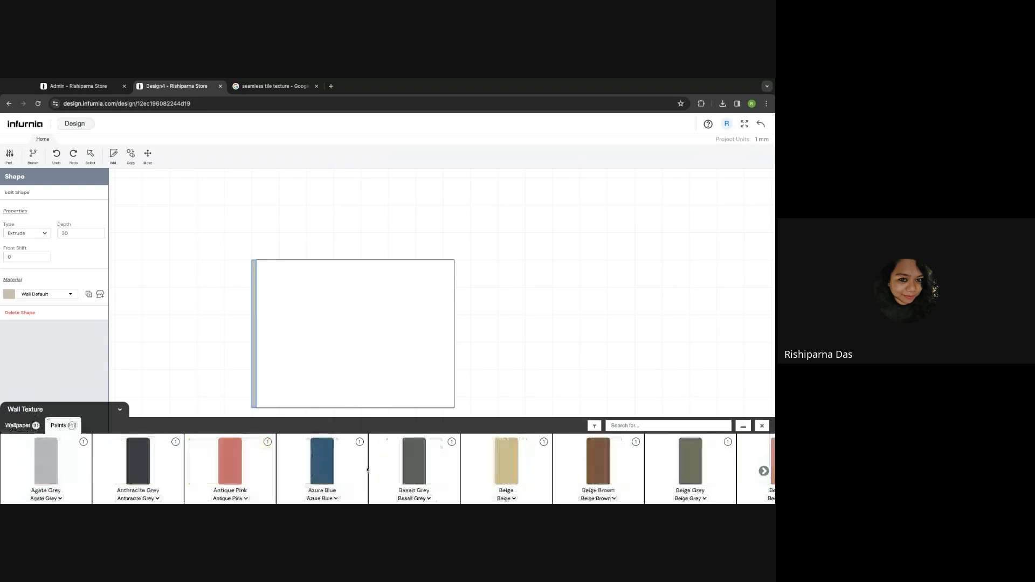
pyautogui.click(324, 469)
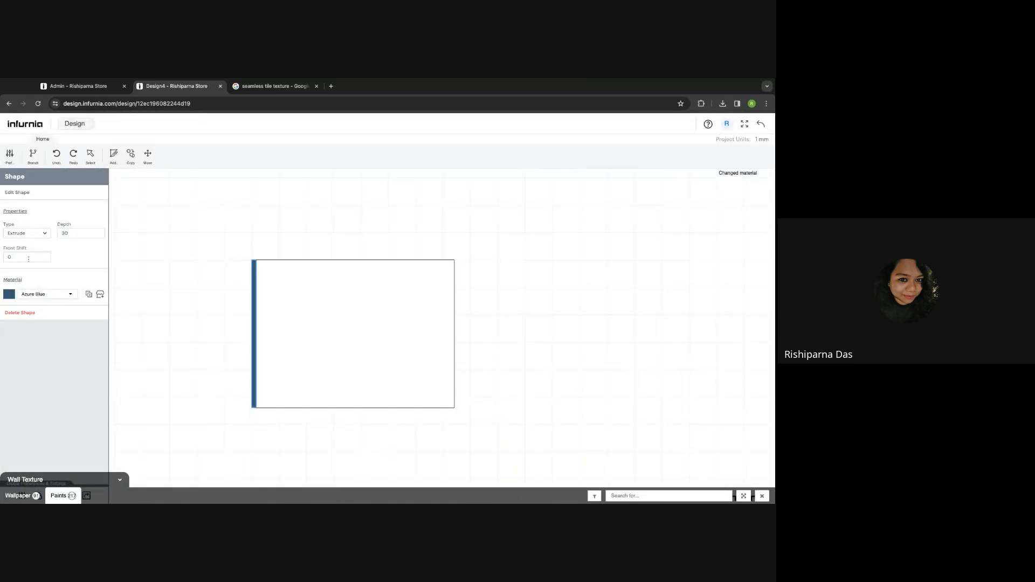
# - Reselect the blue strip and bring up its copy offset settings
pyautogui.click(228, 268)
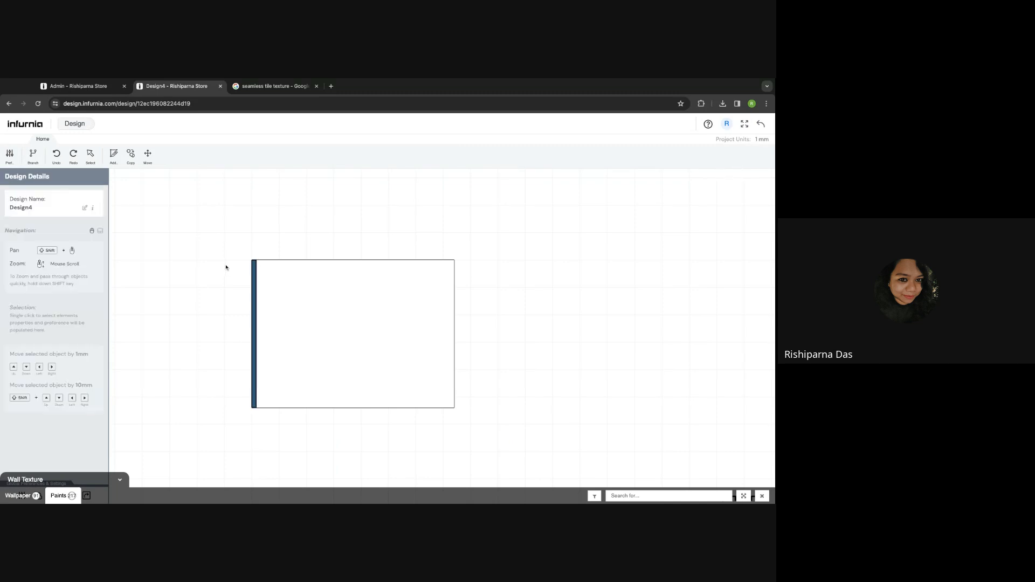
pyautogui.click(256, 277)
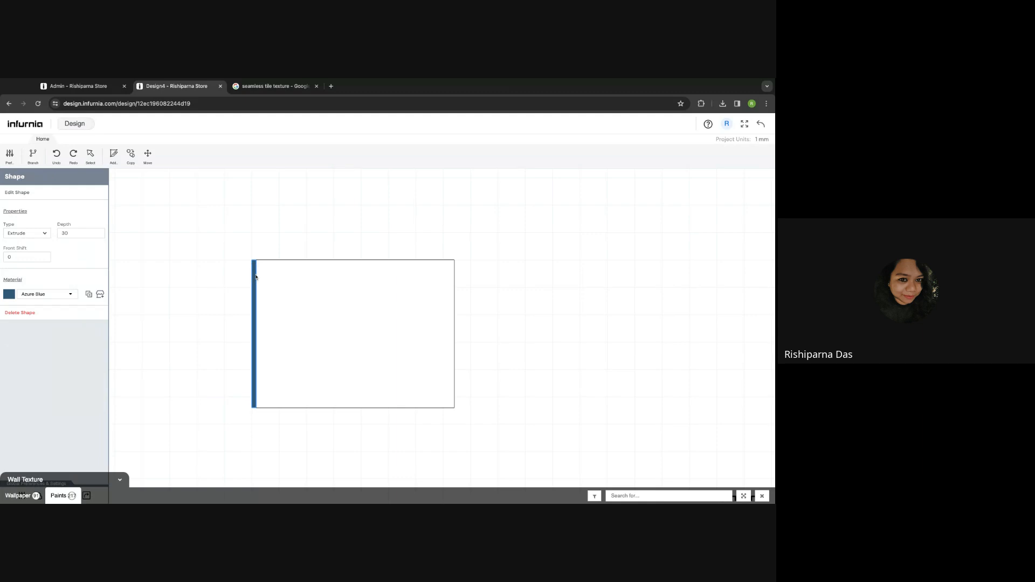
pyautogui.click(132, 158)
pyautogui.click(51, 199)
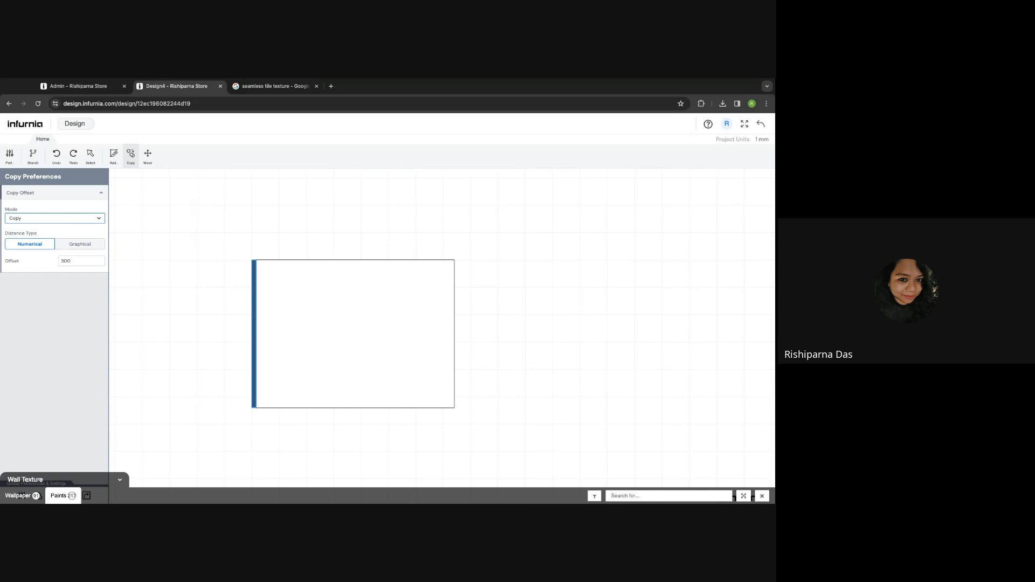
# - Multiply the blue strip at a fixed 100 mm distance to fill about 1066 mm of the wall's left side
pyautogui.click(68, 231)
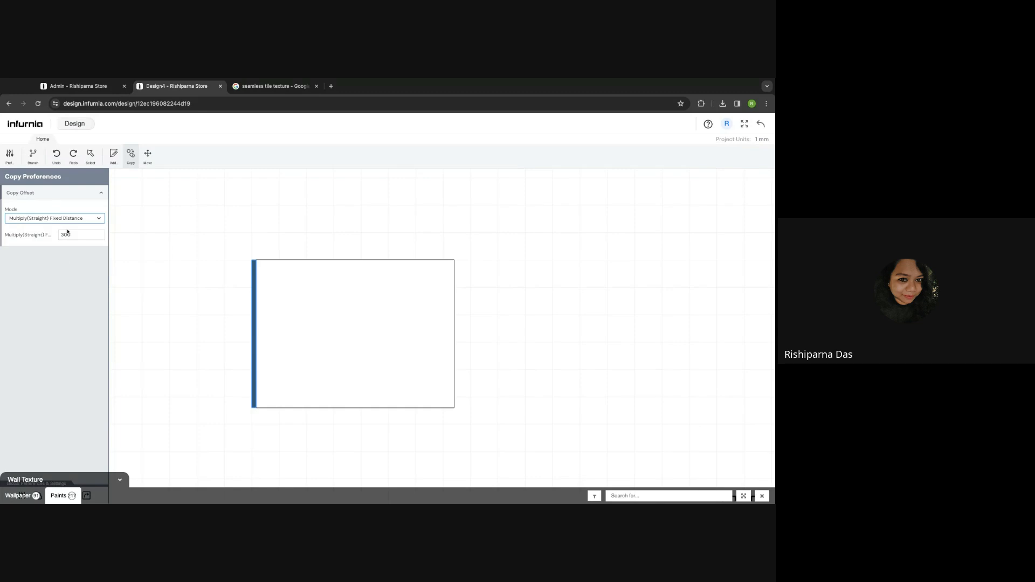
pyautogui.doubleClick(73, 235)
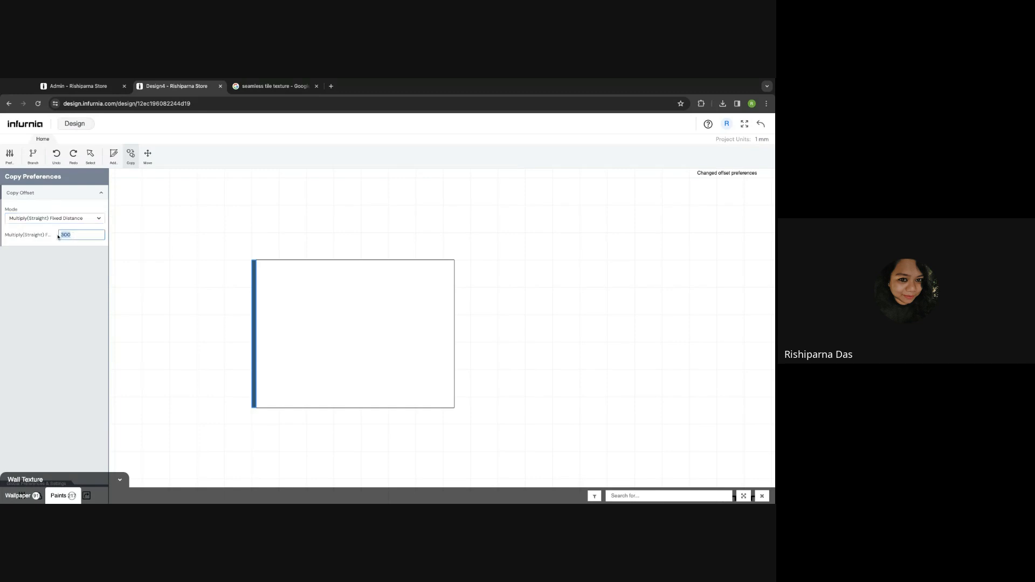
pyautogui.press('BackSpace')
pyautogui.write('1')
pyautogui.write('00')
pyautogui.press('Return')
pyautogui.click(252, 260)
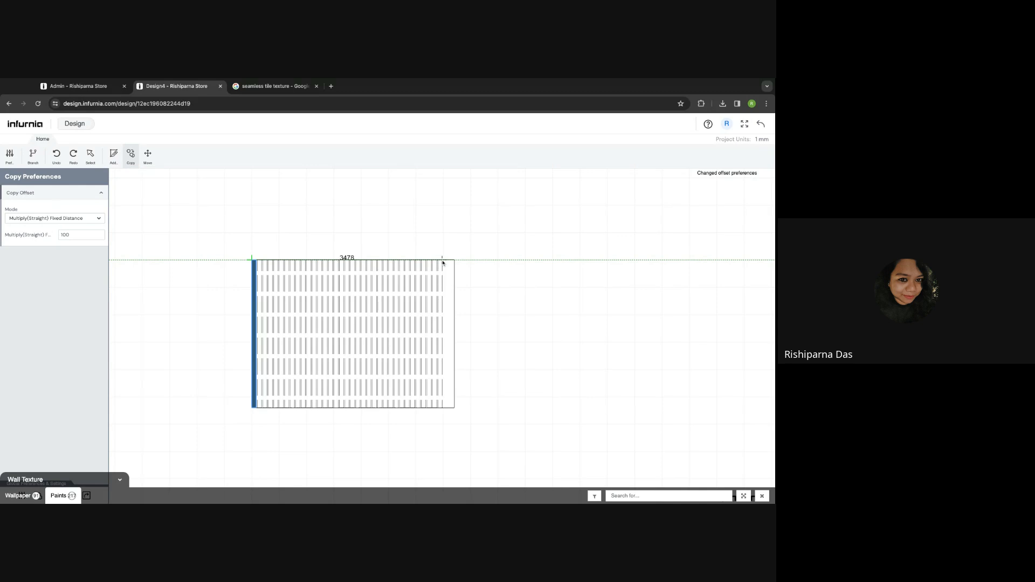
pyautogui.click(311, 264)
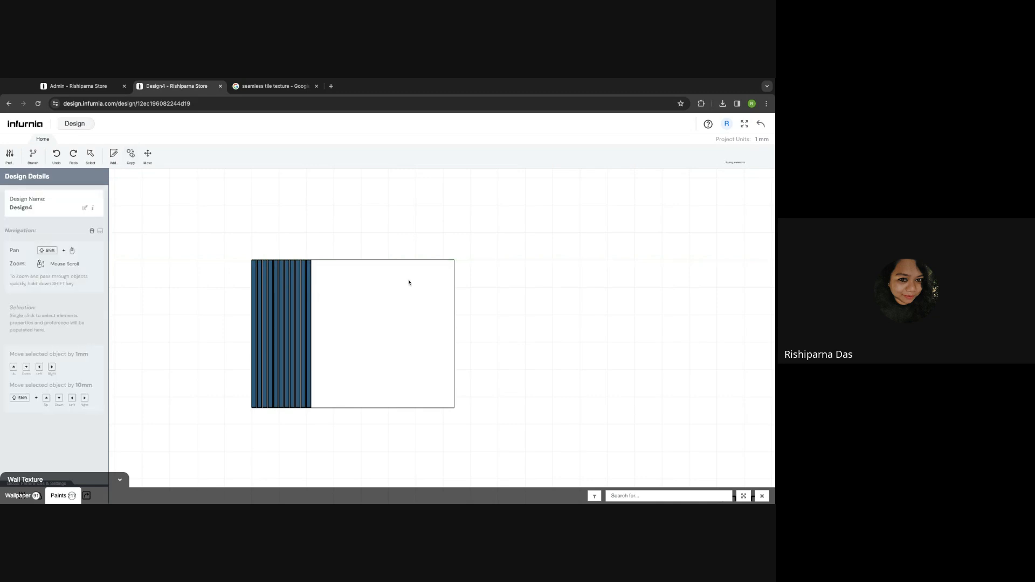
pyautogui.click(760, 128)
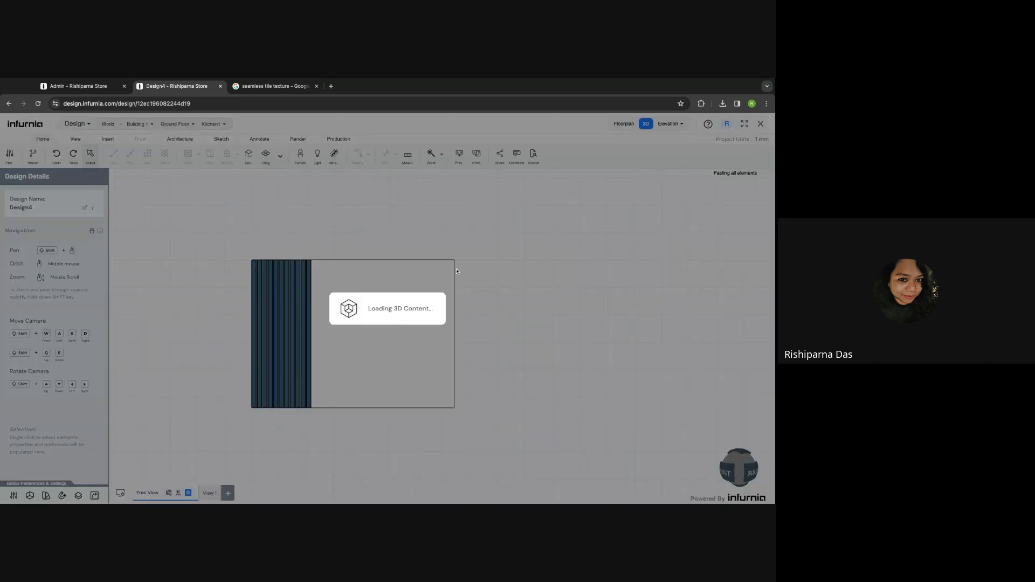
pyautogui.scroll(5, 389, 397)
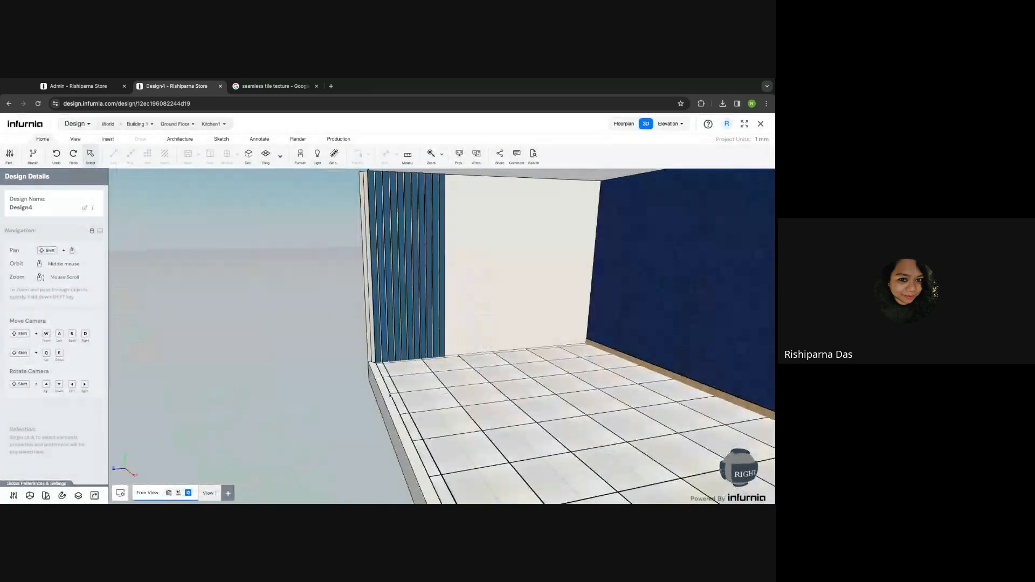
pyautogui.moveTo(389, 396); pyautogui.dragTo(554, 389, button='middle')
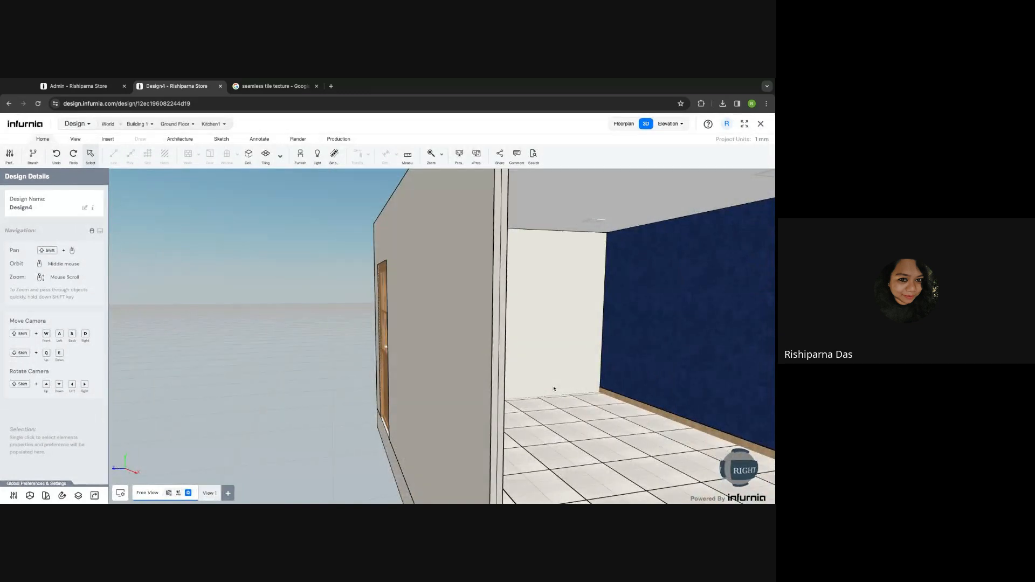
pyautogui.scroll(5, 585, 395)
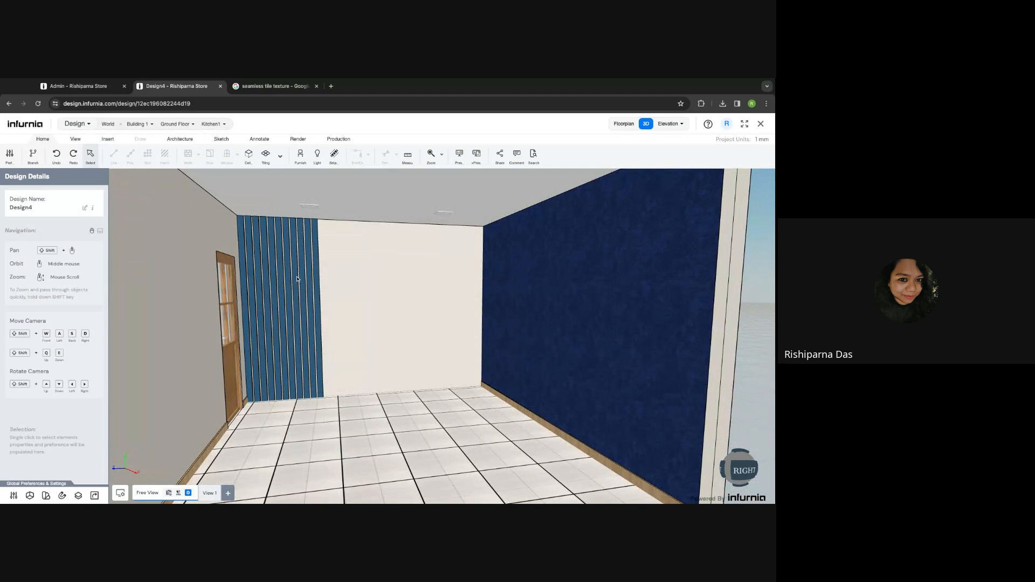
pyautogui.click(619, 125)
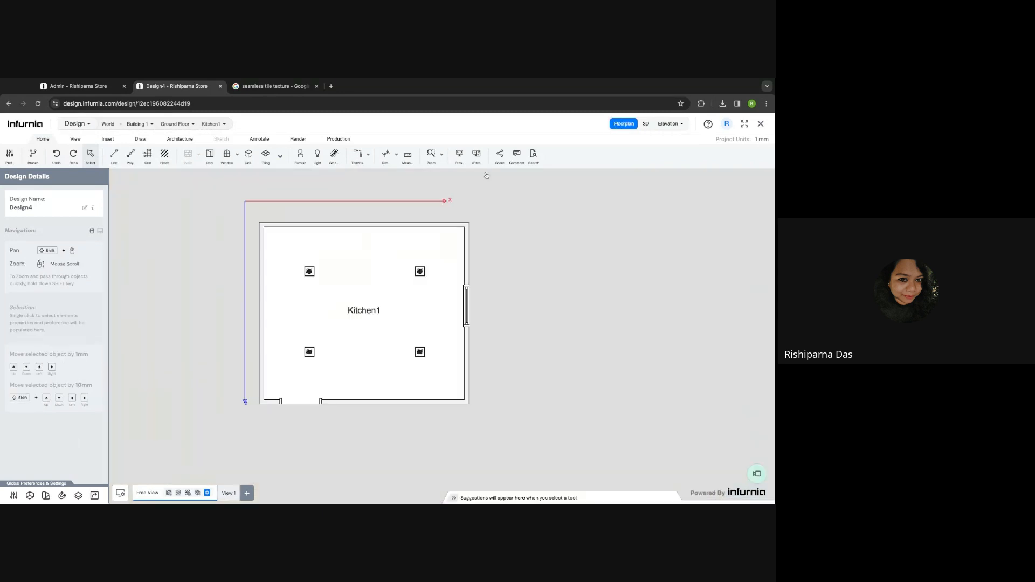
pyautogui.click(647, 124)
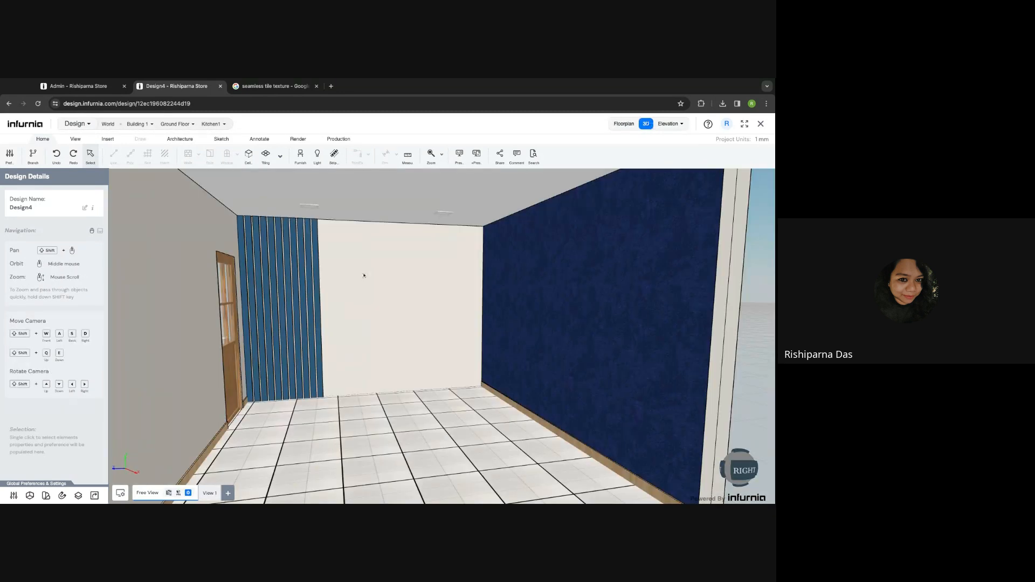
pyautogui.click(364, 276)
pyautogui.click(74, 251)
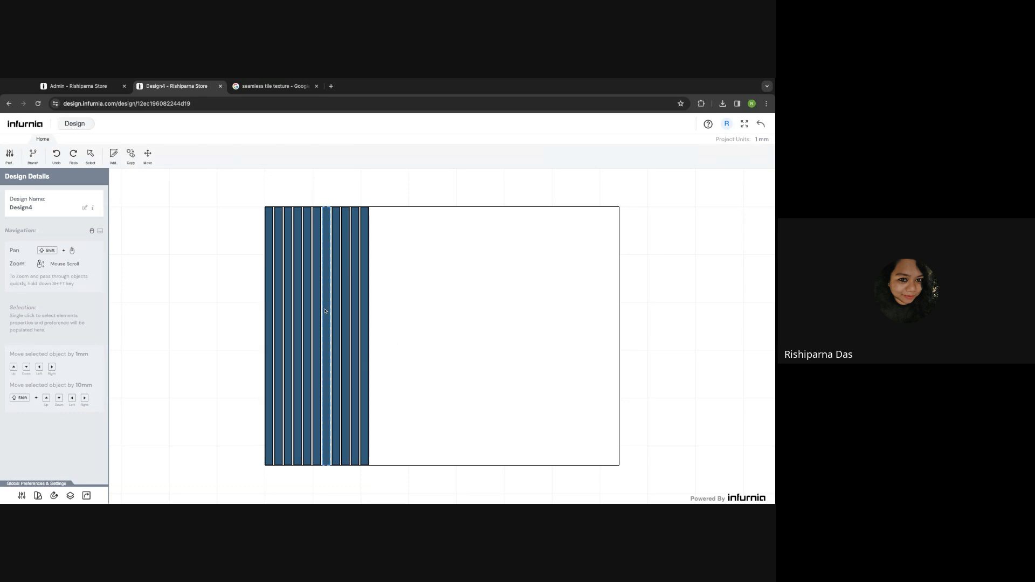
# - Box-select and delete all the blue planks, then begin a new tiling cutting sketch
pyautogui.click(328, 221)
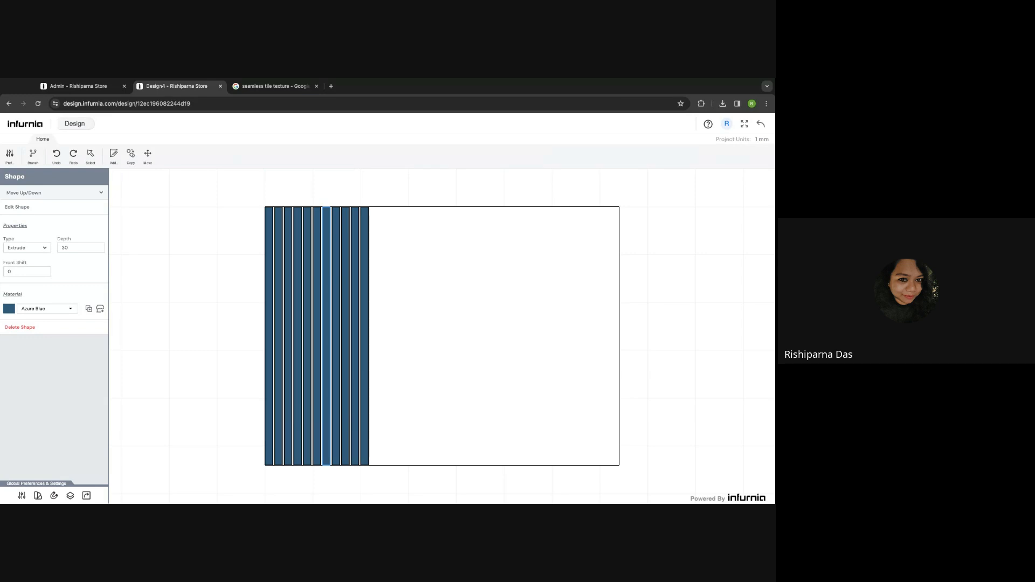
pyautogui.click(390, 234)
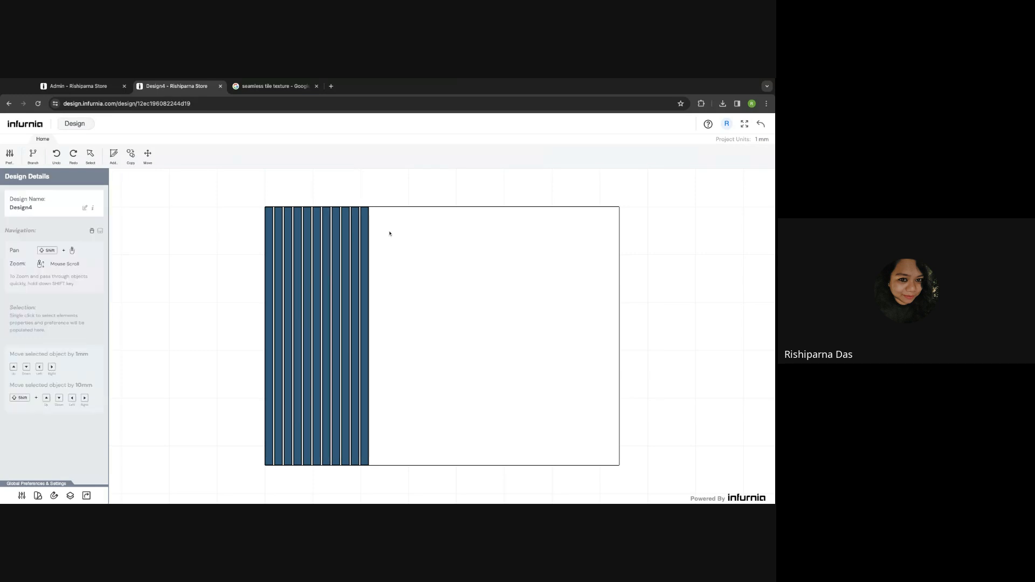
pyautogui.moveTo(270, 198); pyautogui.dragTo(389, 474)
pyautogui.moveTo(241, 189)
pyautogui.mouseDown()
pyautogui.moveTo(383, 416)
pyautogui.moveTo(383, 492)
pyautogui.moveTo(241, 184)
pyautogui.mouseUp()
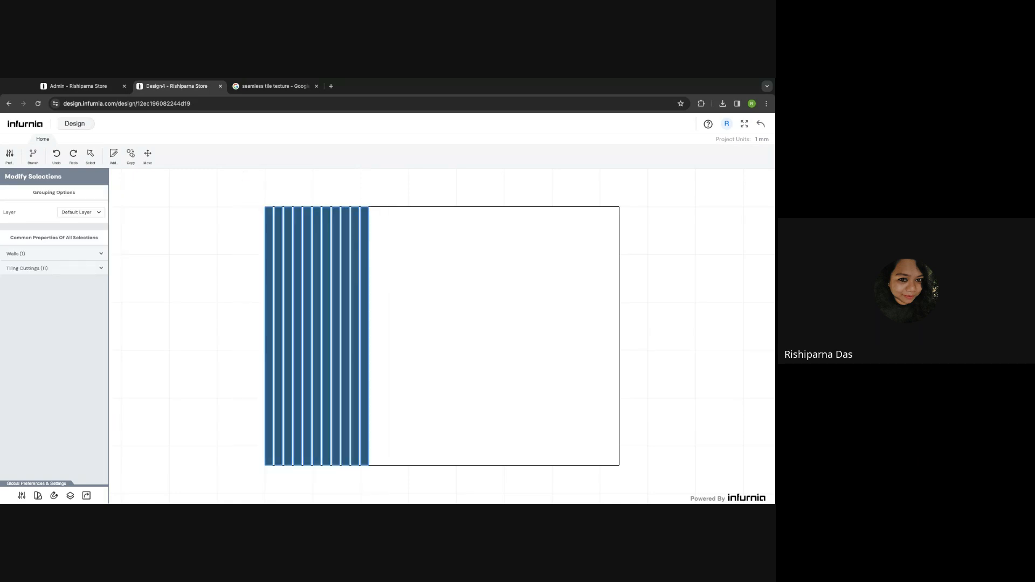
pyautogui.press('Delete')
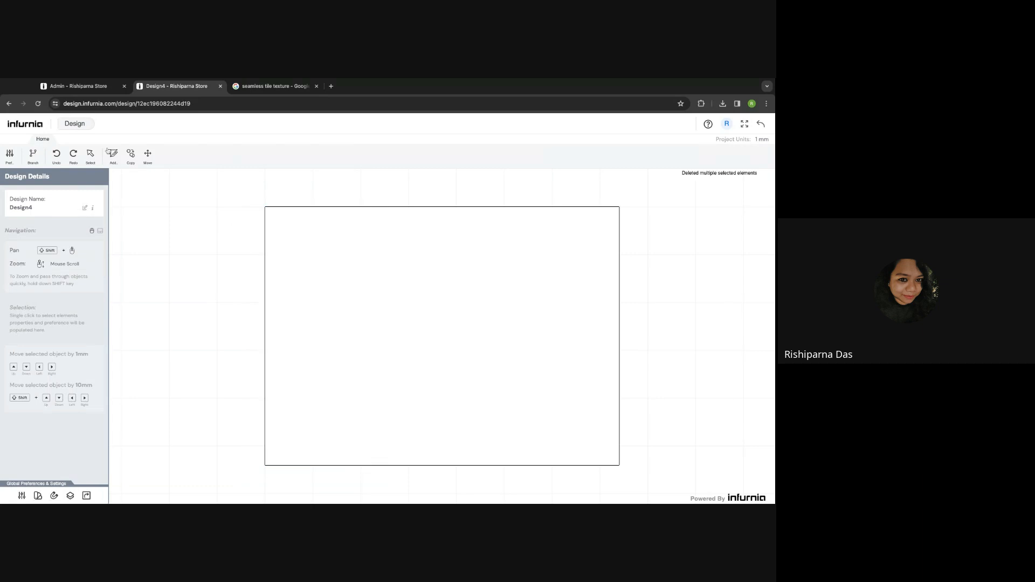
pyautogui.click(114, 157)
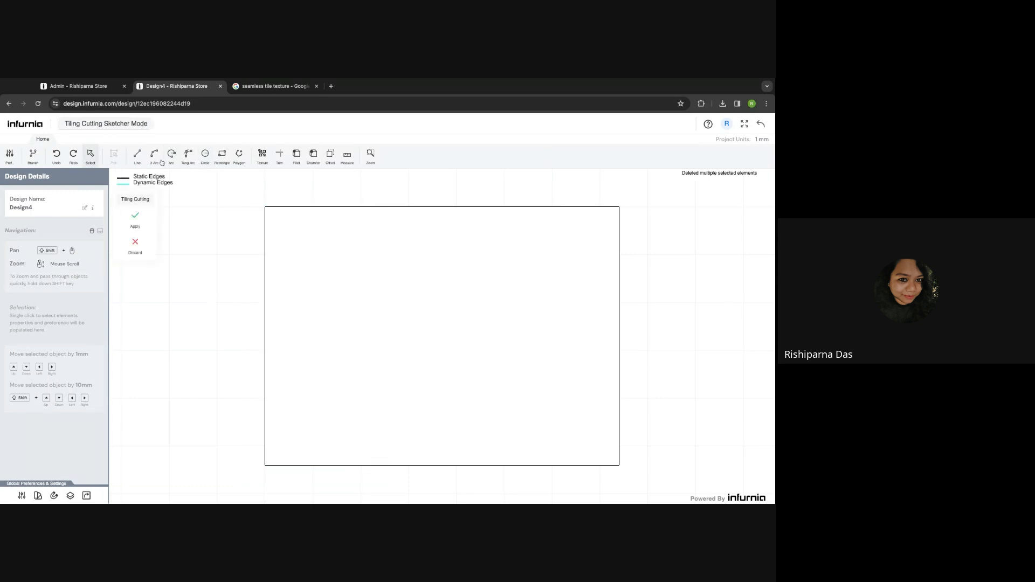
# - Draw a 1832 × 41 mm rectangle along the wall's top edge and apply it as a tiling cutting
pyautogui.click(225, 161)
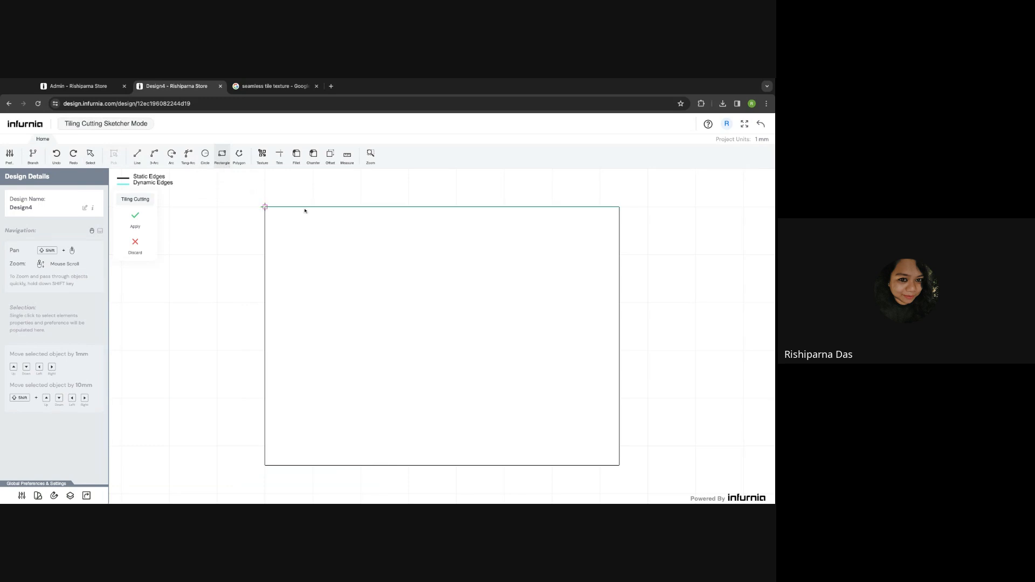
pyautogui.click(264, 206)
pyautogui.scroll(5, 434, 218)
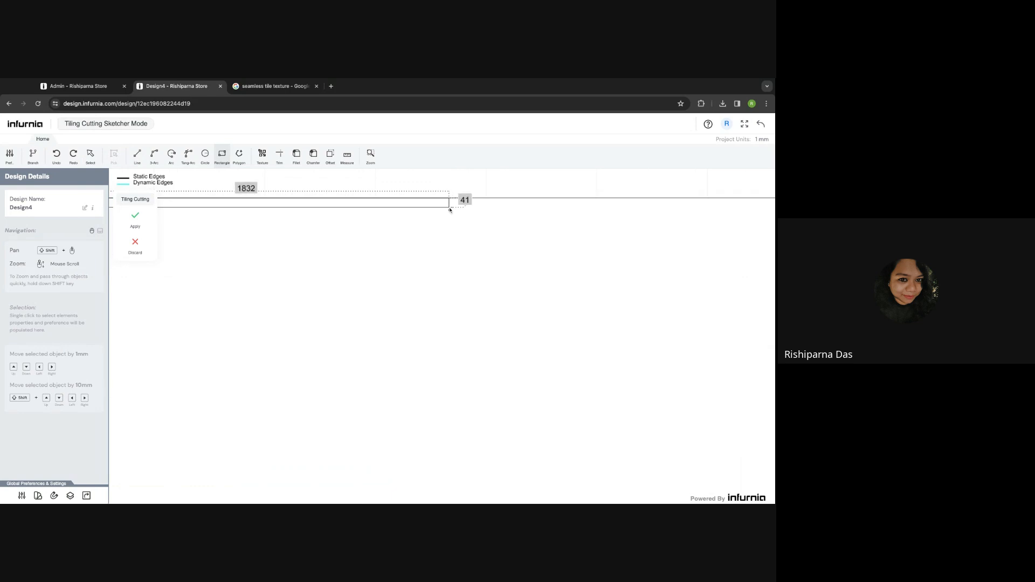
pyautogui.click(449, 210)
pyautogui.scroll(-3, 450, 209)
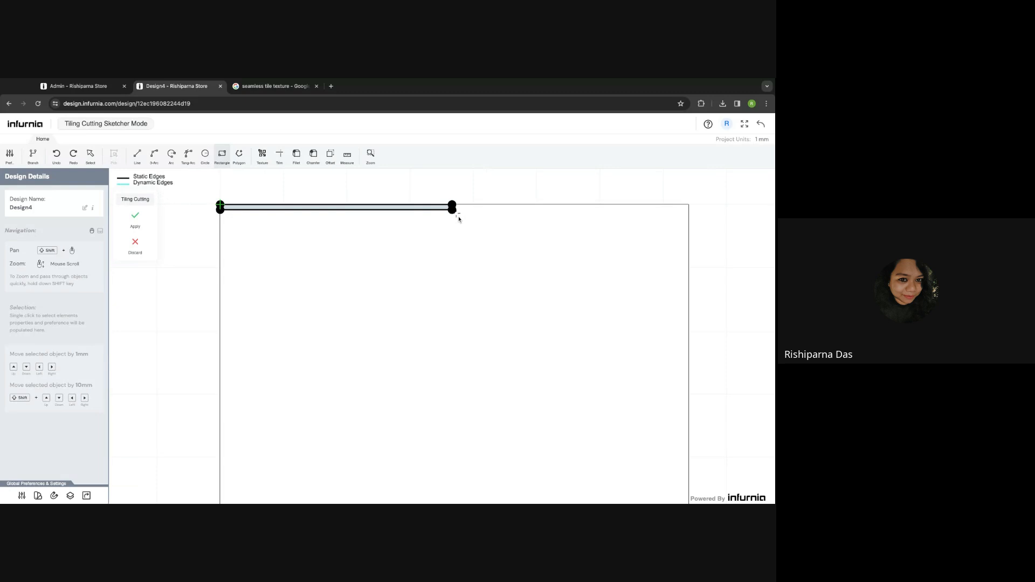
pyautogui.click(135, 216)
# - Set the new top strip's depth to 30 mm
pyautogui.click(339, 211)
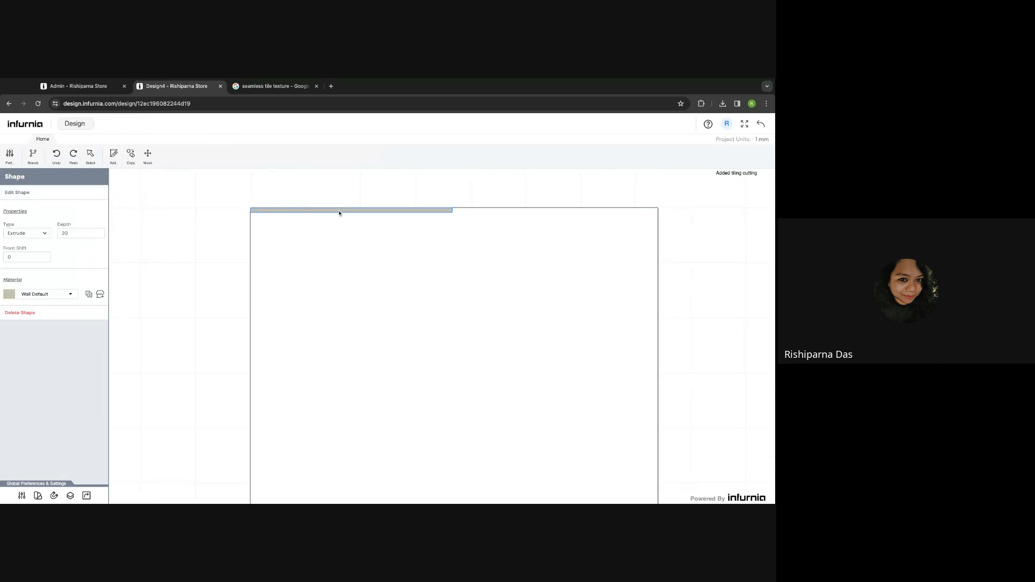
pyautogui.doubleClick(76, 232)
pyautogui.write('30')
pyautogui.press('Return')
# - Paint the top strip Azure Blue from Wall Texture > Paints
pyautogui.click(100, 295)
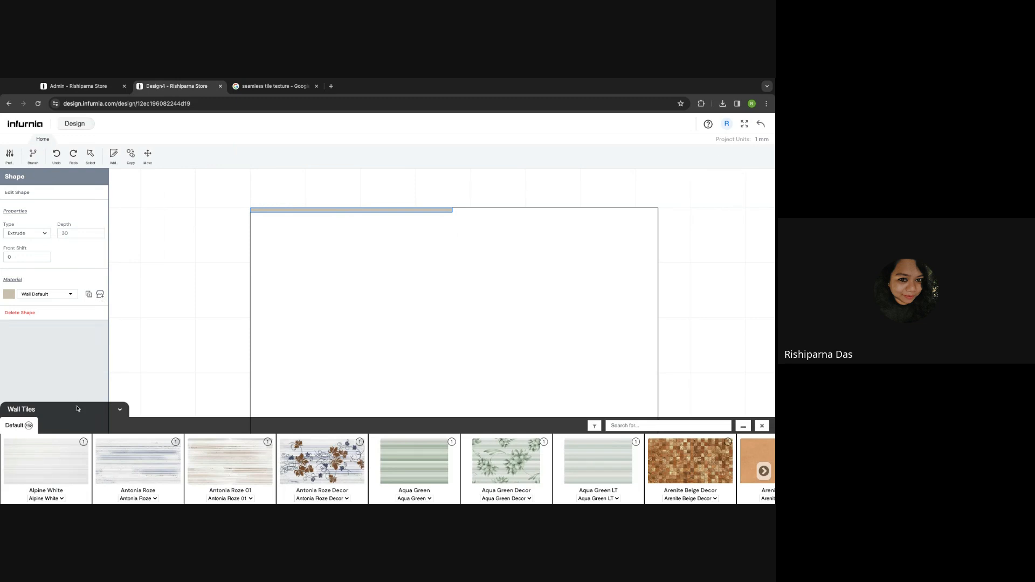
pyautogui.click(60, 425)
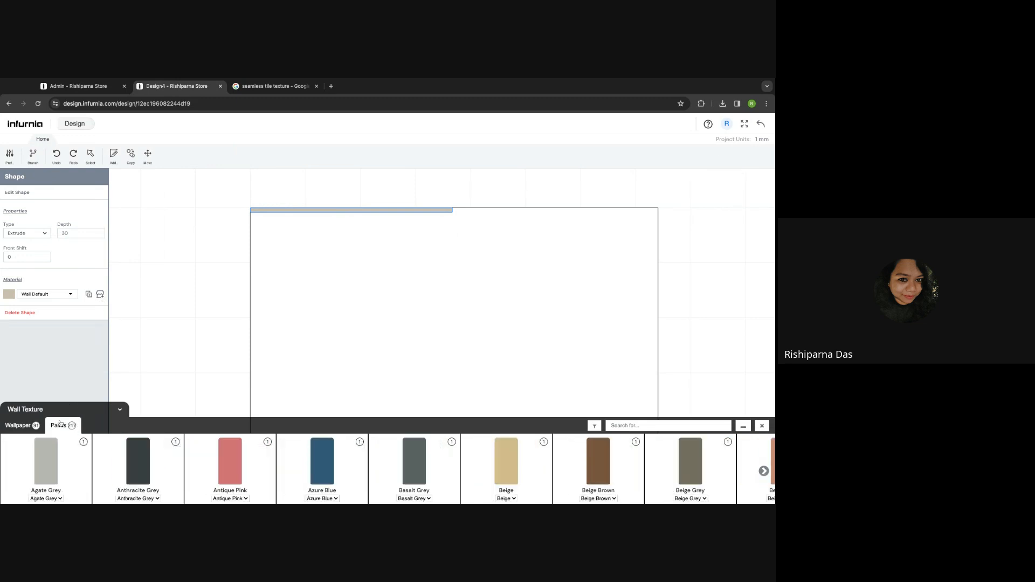
pyautogui.click(319, 461)
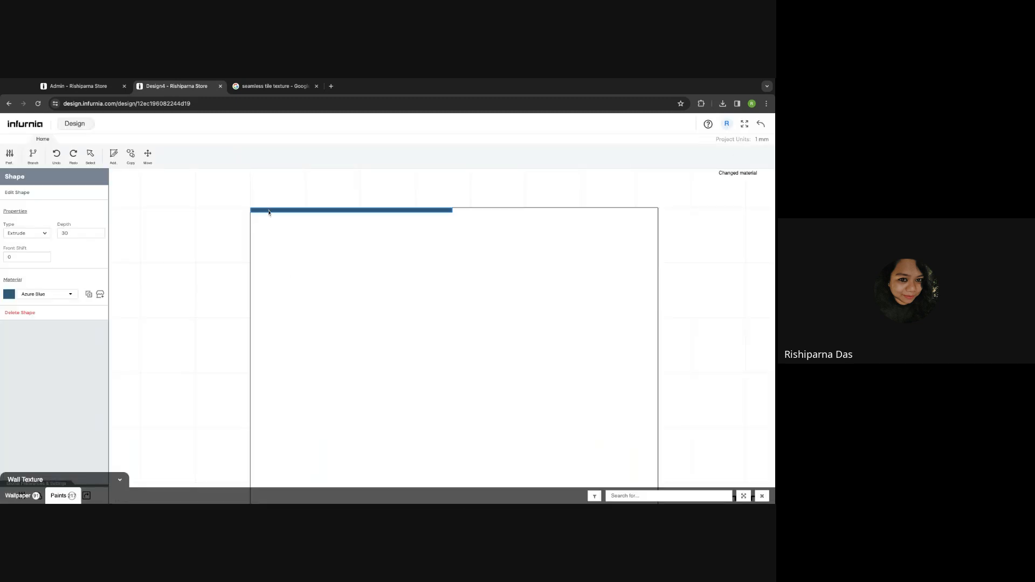
pyautogui.click(131, 156)
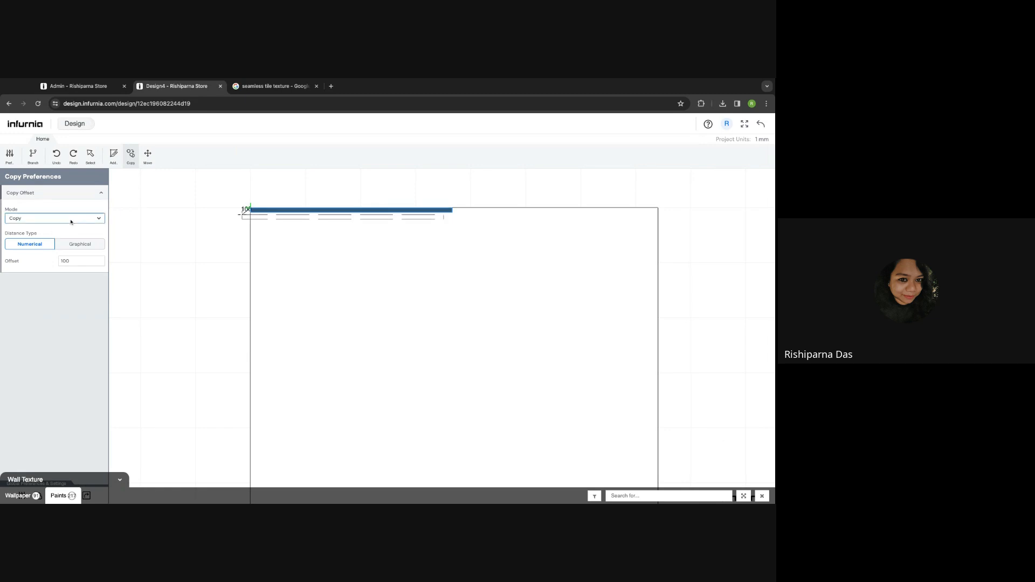
# - Repeat the blue top strip every 100 mm down the wall as horizontal slats
pyautogui.click(71, 246)
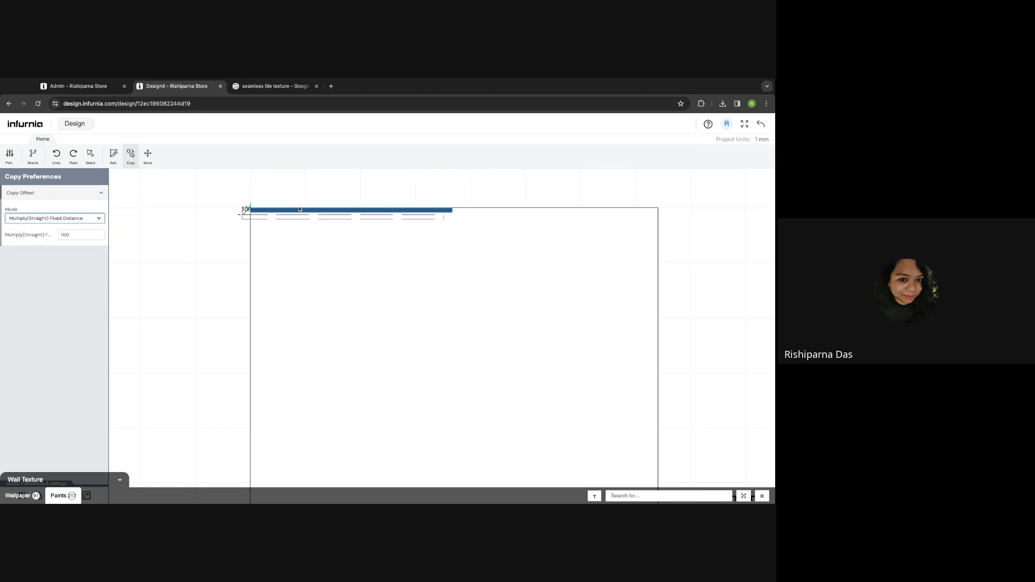
pyautogui.click(252, 210)
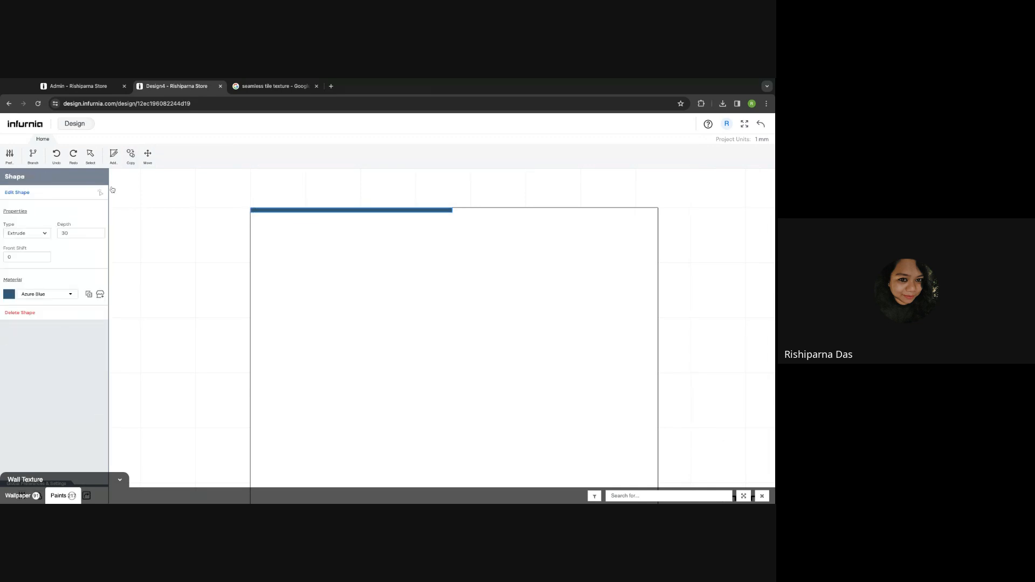
pyautogui.click(131, 156)
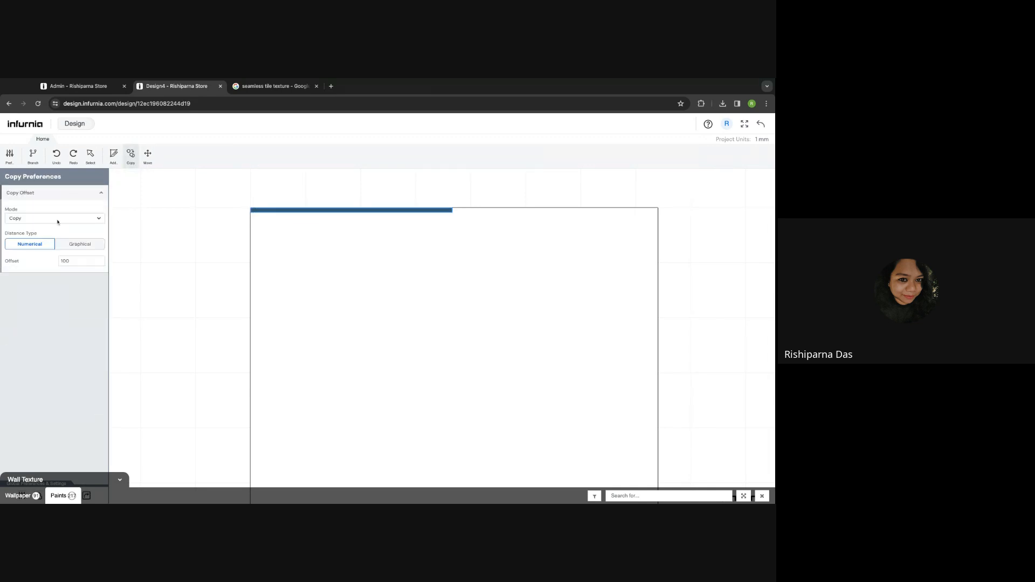
pyautogui.click(64, 230)
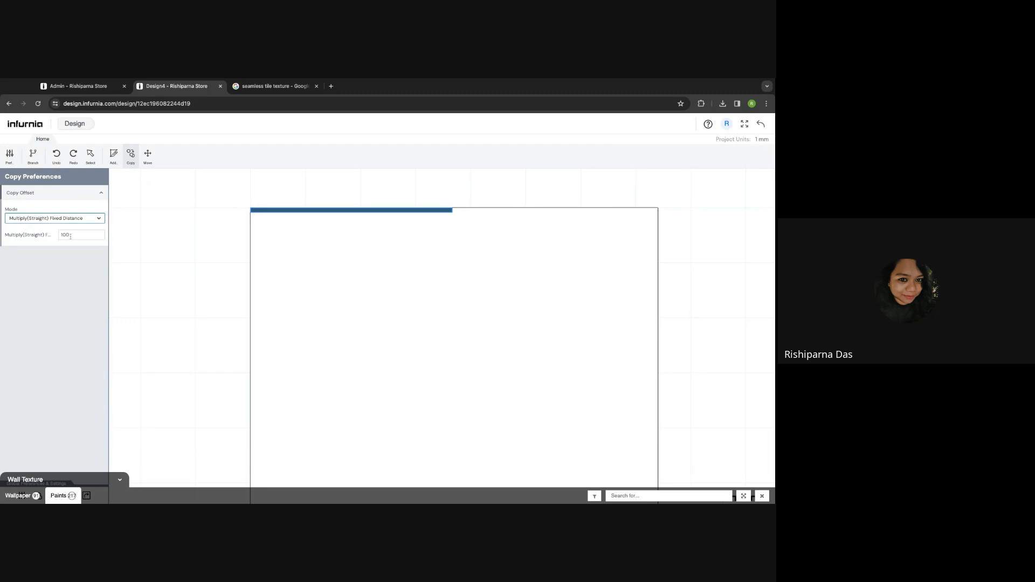
pyautogui.click(250, 209)
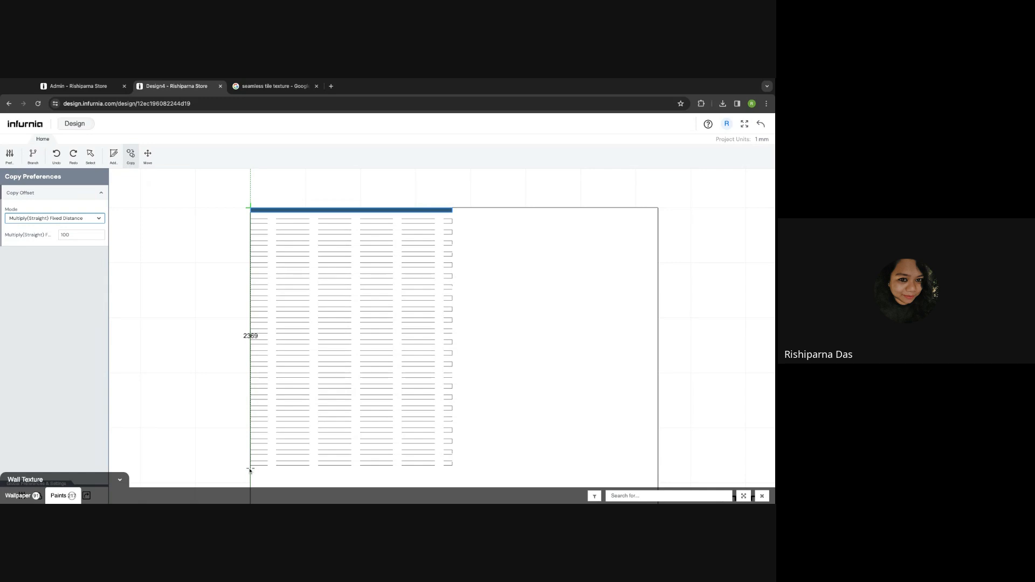
pyautogui.click(249, 470)
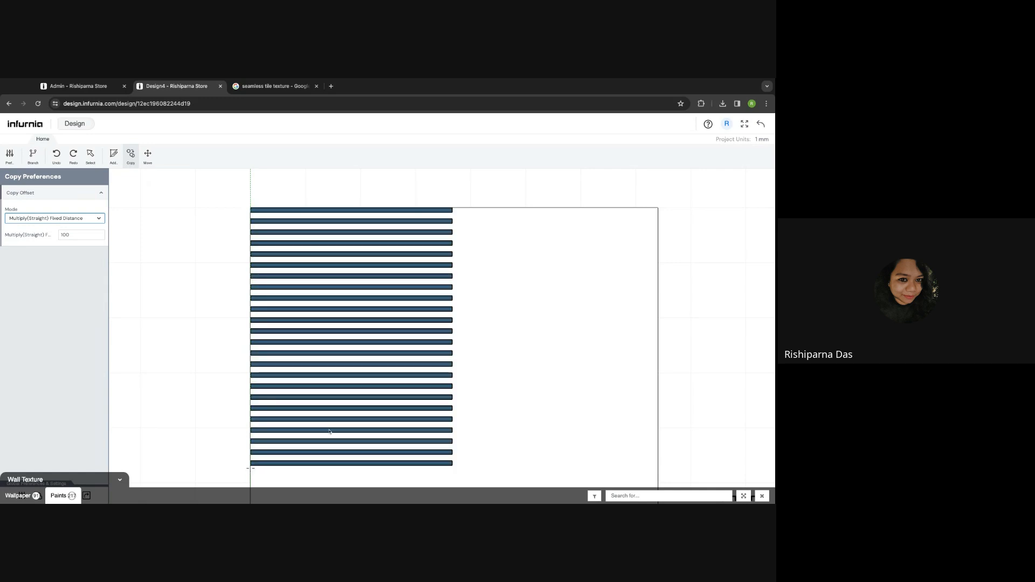
pyautogui.click(440, 244)
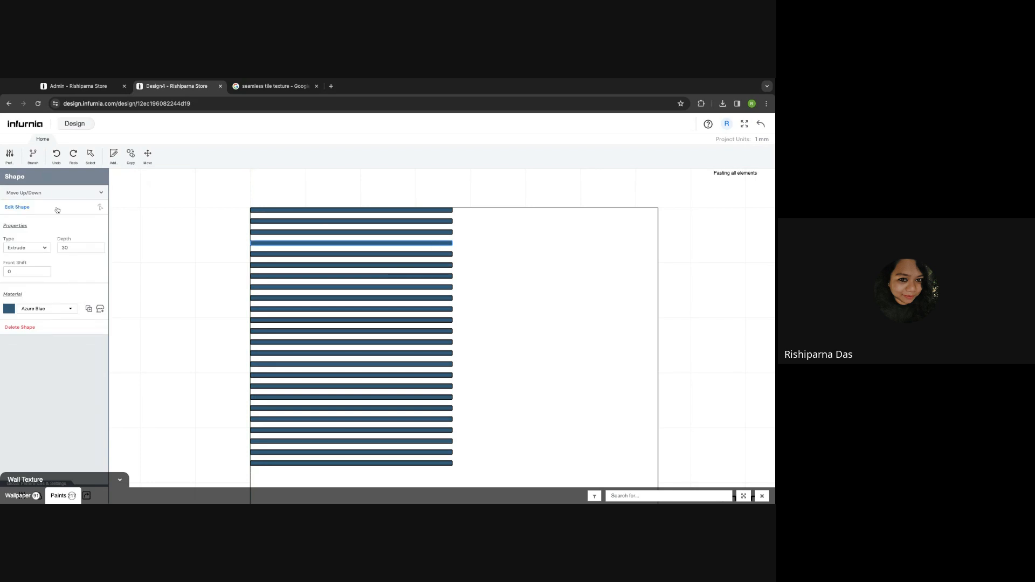
# - Shorten the fourth blue bar by moving its right edge left and apply the edit
pyautogui.click(31, 209)
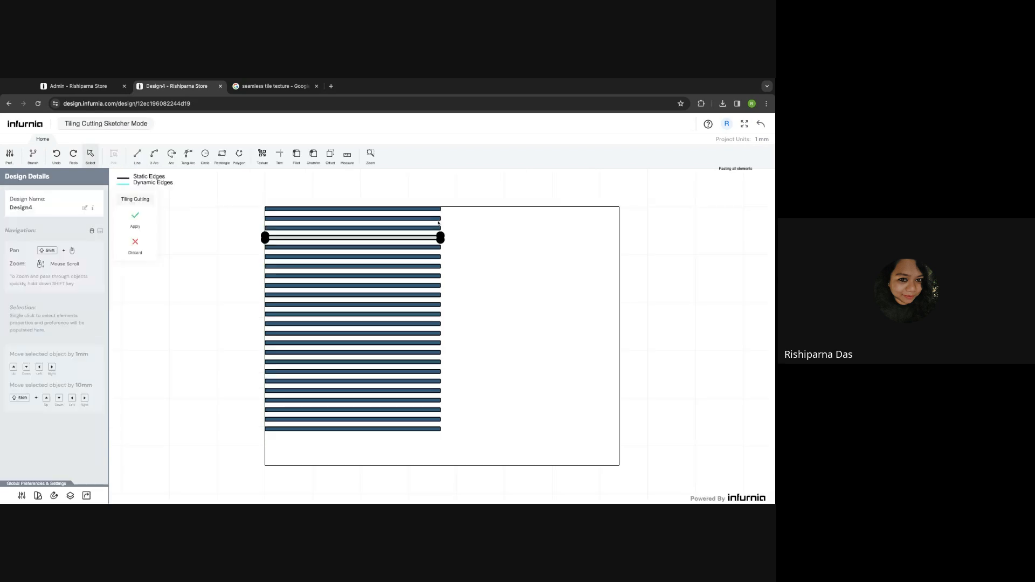
pyautogui.scroll(3, 439, 237)
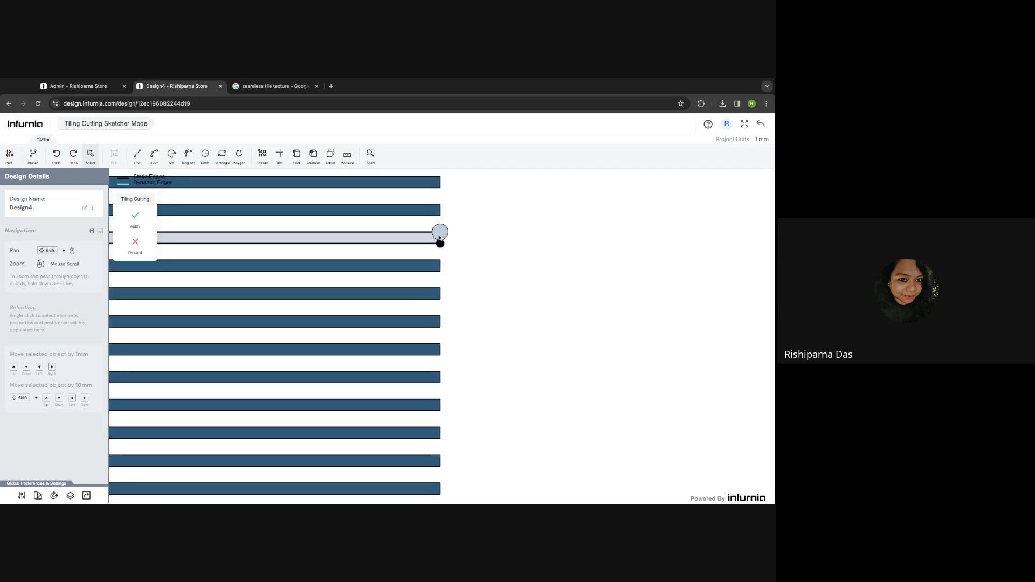
pyautogui.scroll(5, 438, 241)
pyautogui.scroll(1, 435, 244)
pyautogui.click(434, 244)
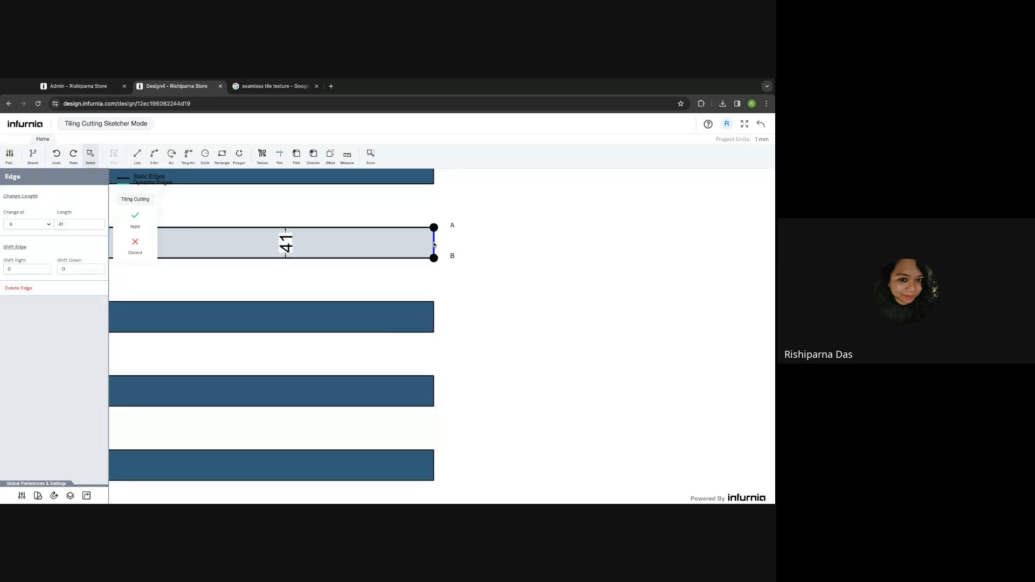
pyautogui.scroll(-5, 434, 245)
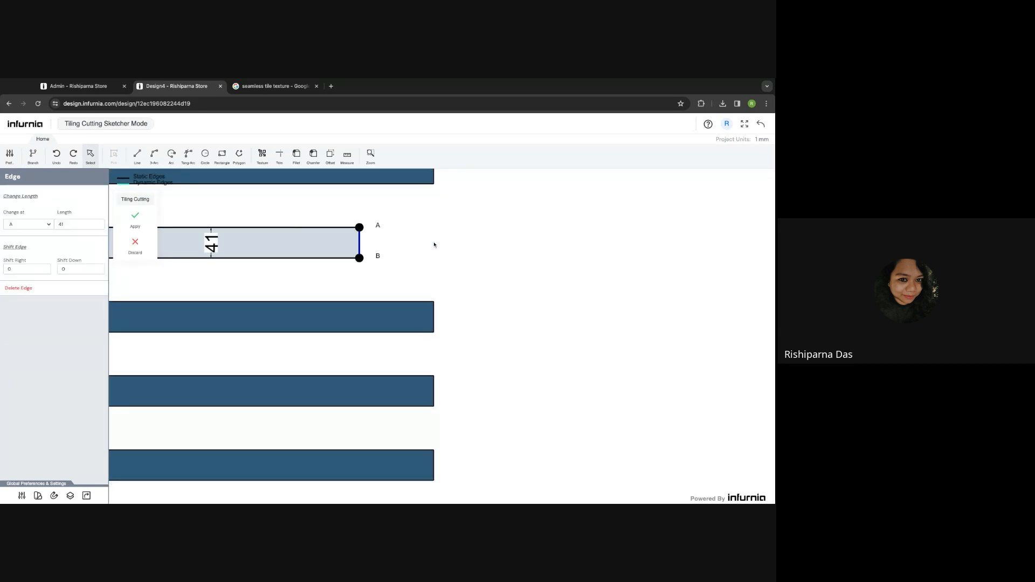
pyautogui.scroll(-3, 274, 248)
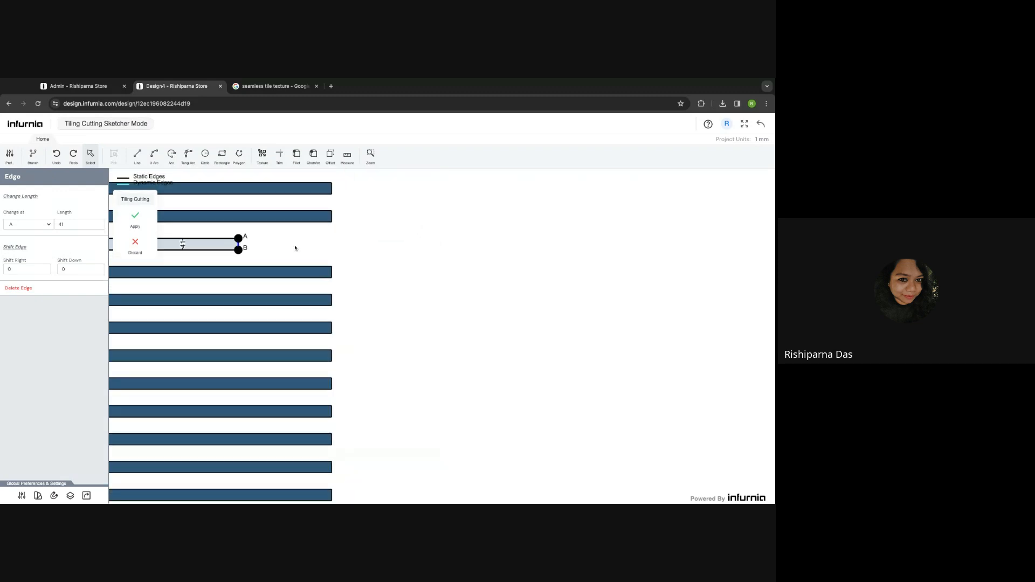
pyautogui.keyDown('shift'); pyautogui.moveTo(295, 248); pyautogui.dragTo(459, 244); pyautogui.keyUp('shift')
pyautogui.scroll(-5, 461, 244)
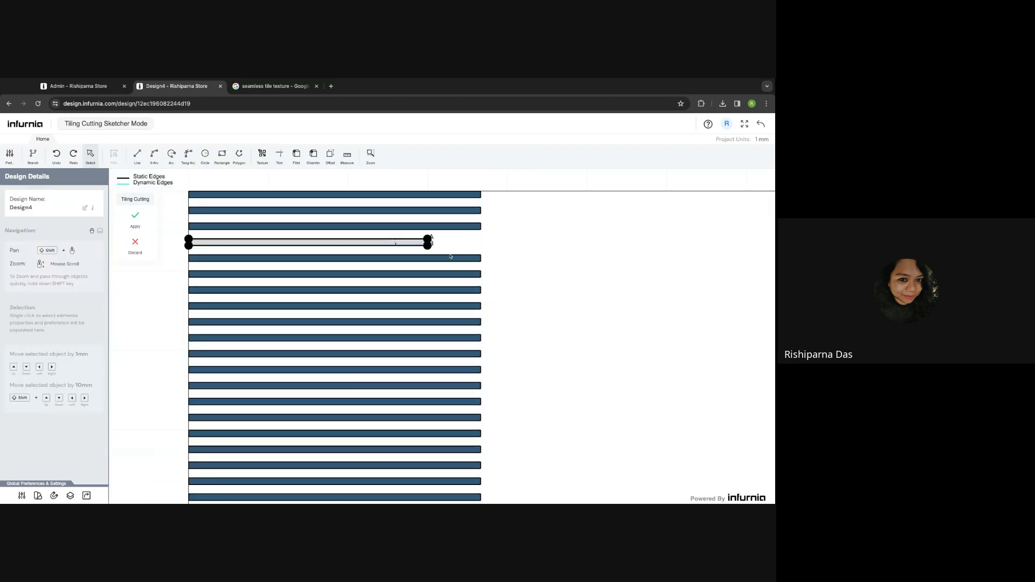
pyautogui.click(135, 216)
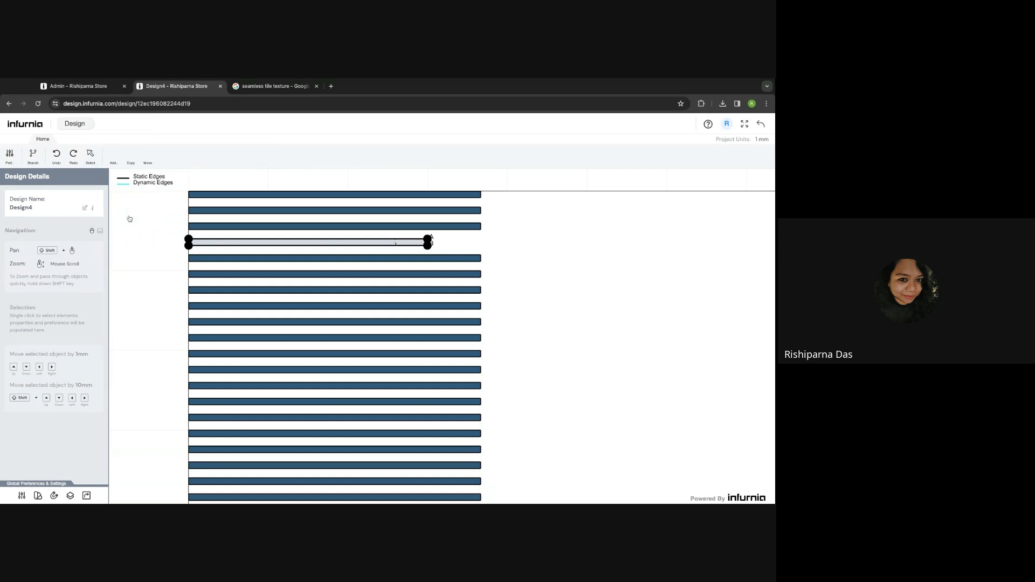
# - Shorten the sixth blue bar the same way by moving its right edge left
pyautogui.click(467, 275)
pyautogui.click(17, 207)
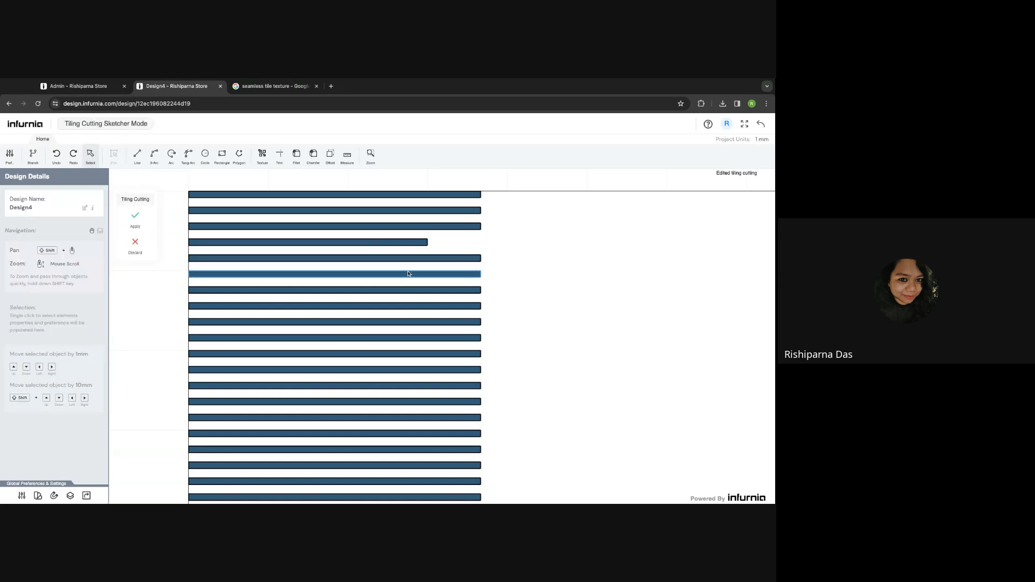
pyautogui.scroll(10, 439, 257)
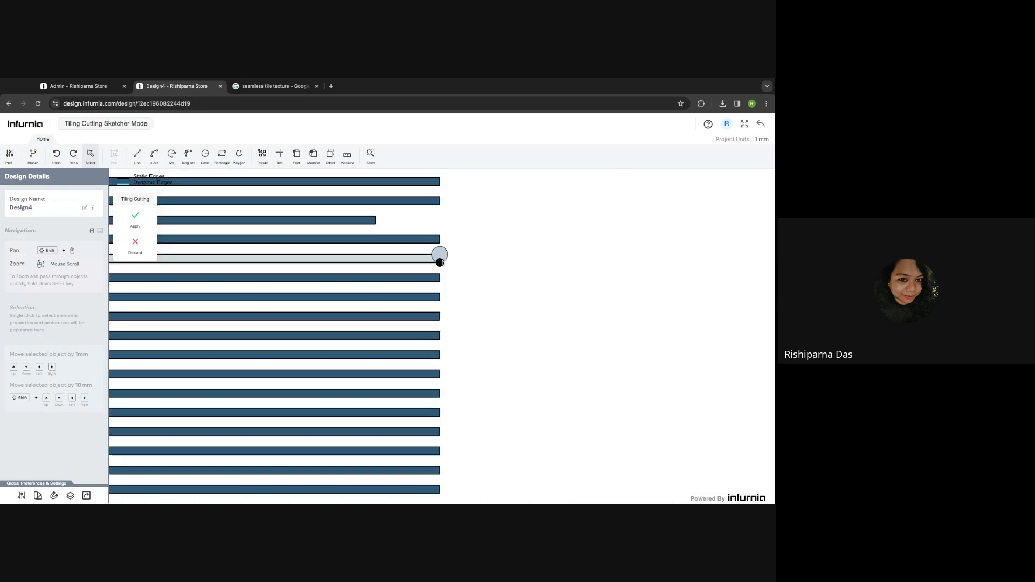
pyautogui.click(437, 260)
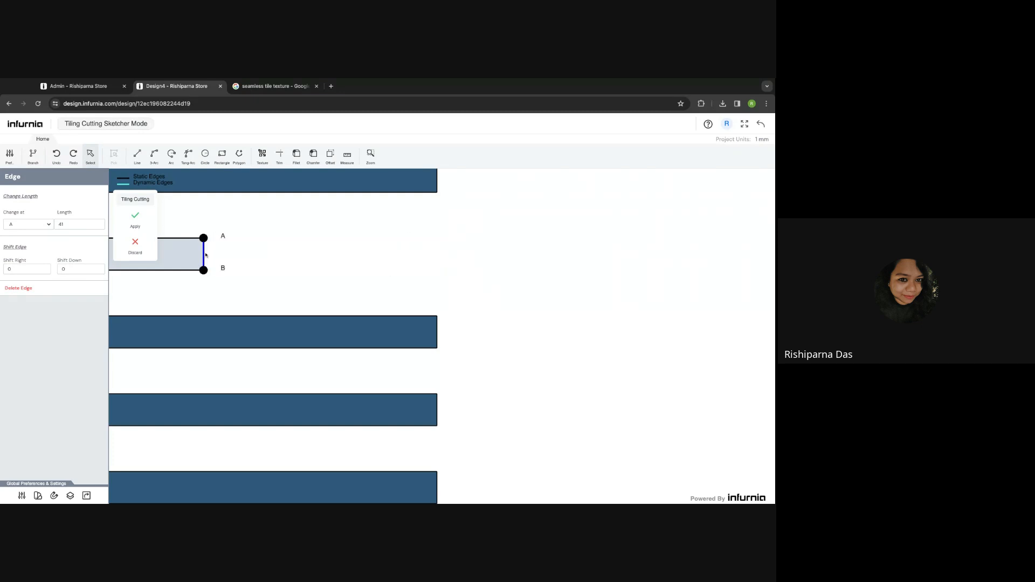
pyautogui.scroll(-5, 375, 271)
pyautogui.scroll(-5, 419, 273)
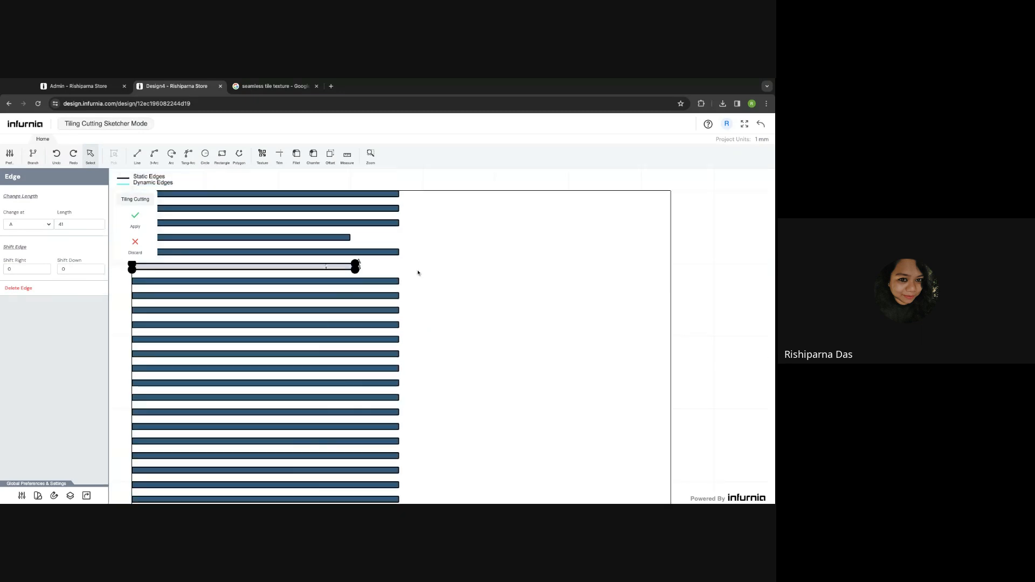
pyautogui.click(134, 220)
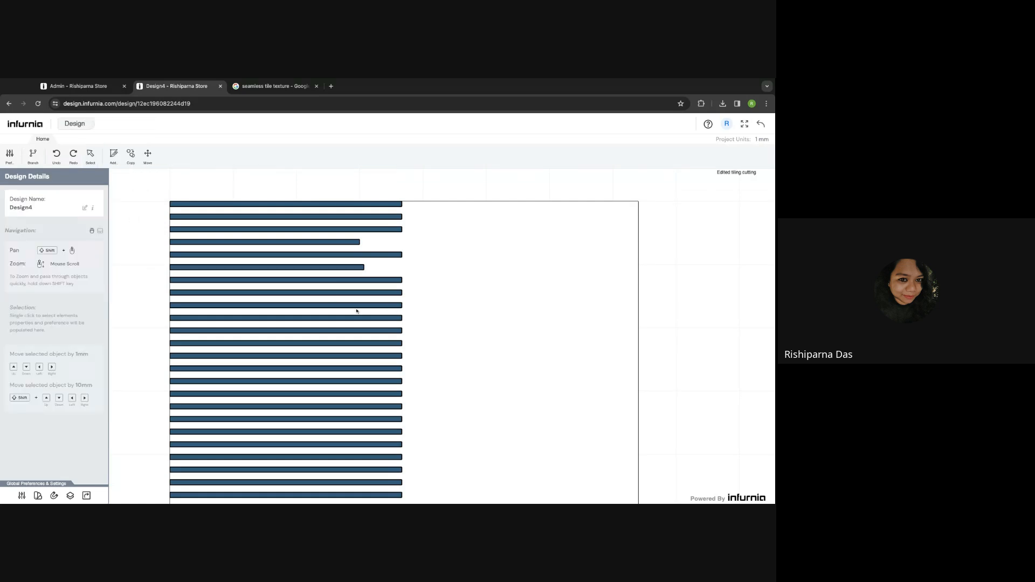
pyautogui.click(384, 308)
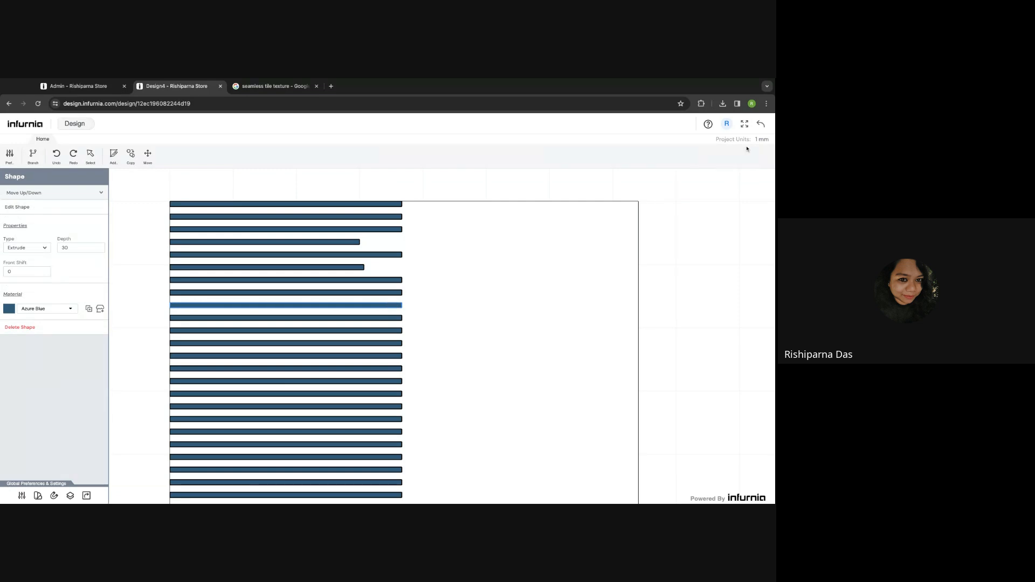
pyautogui.click(760, 124)
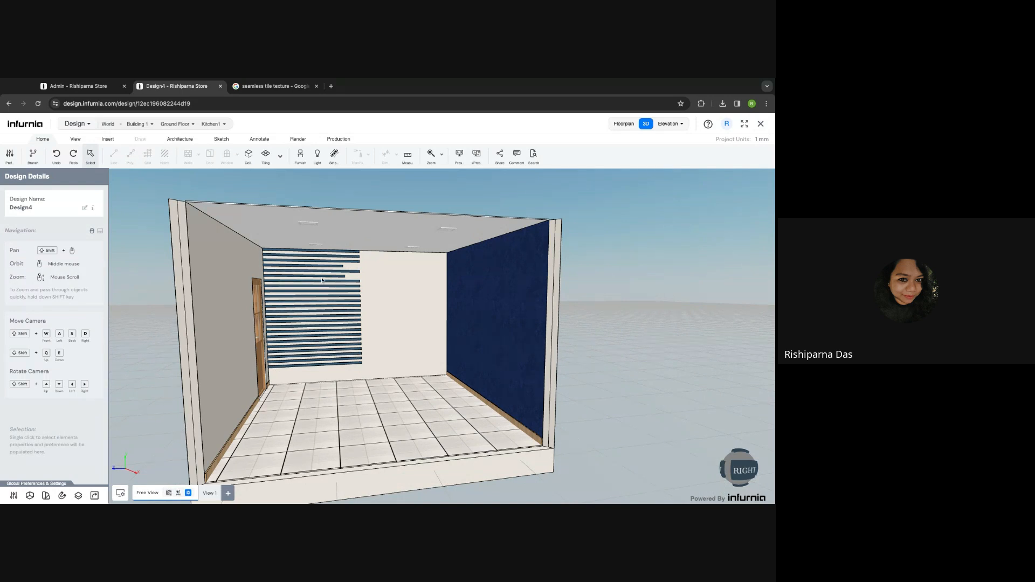
pyautogui.click(322, 358)
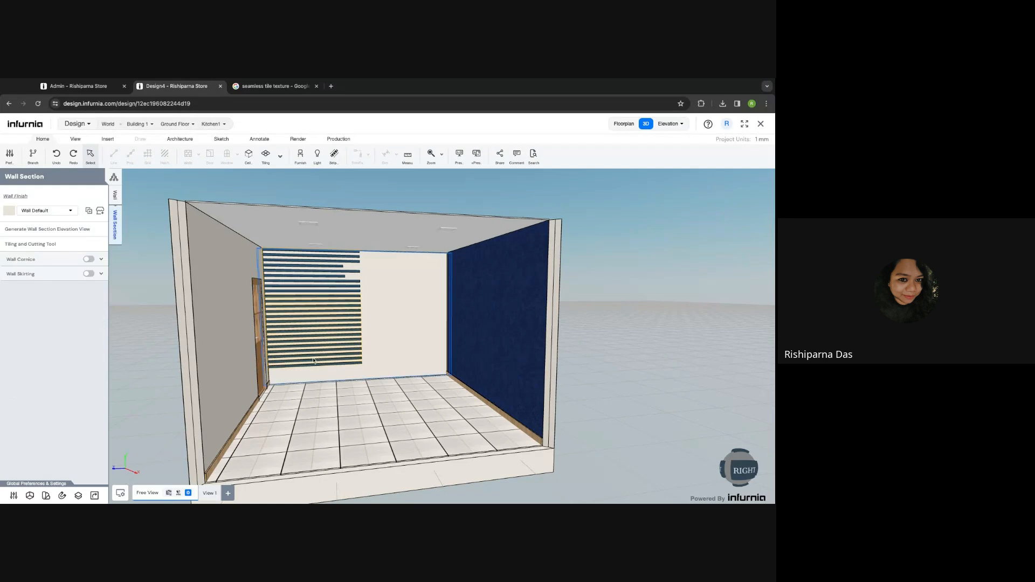
pyautogui.click(37, 244)
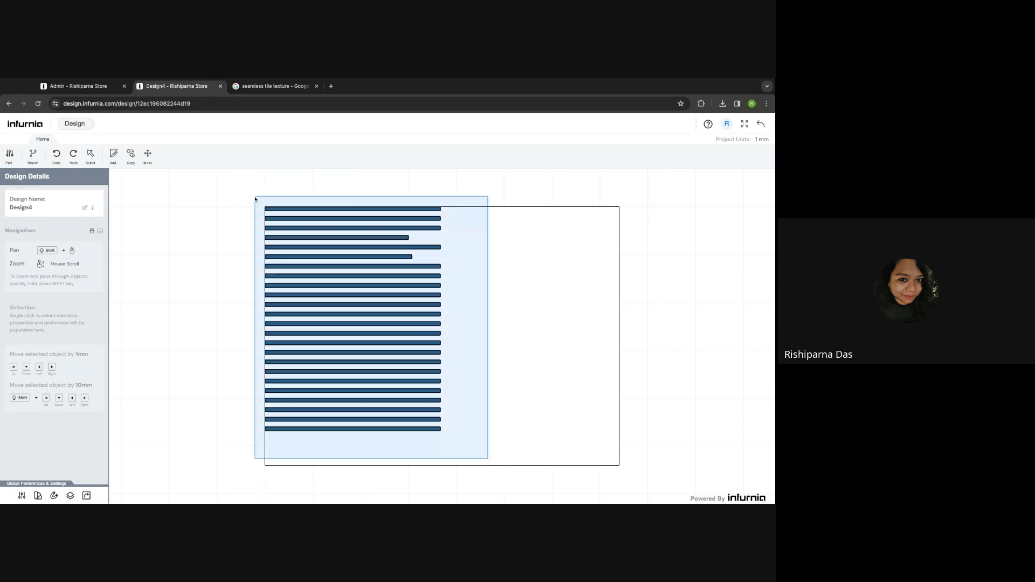
# - Delete all striped bars and draw a full-height strip along the wall's left edge
pyautogui.moveTo(255, 200); pyautogui.dragTo(479, 462)
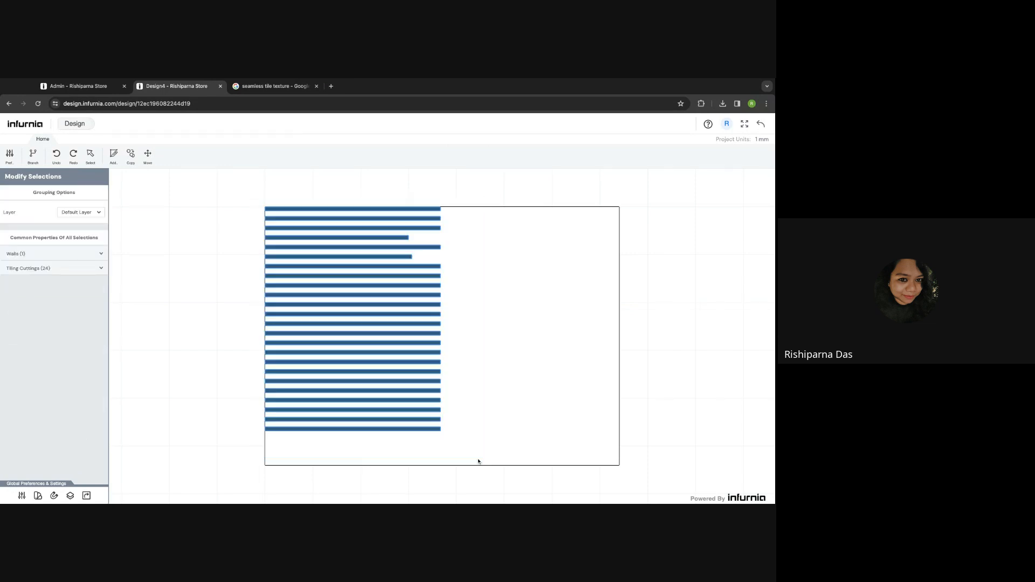
pyautogui.press('Delete')
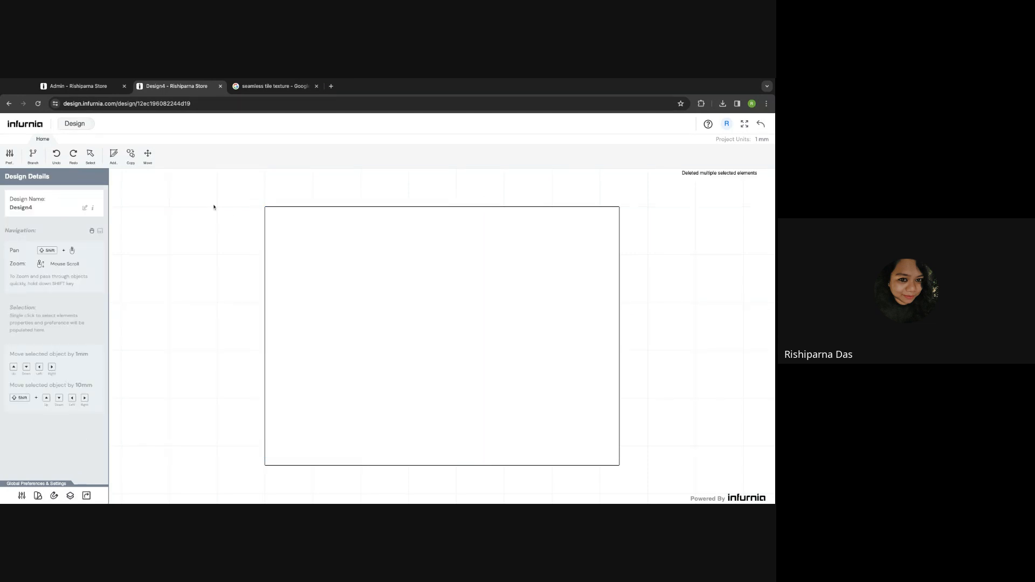
pyautogui.click(113, 155)
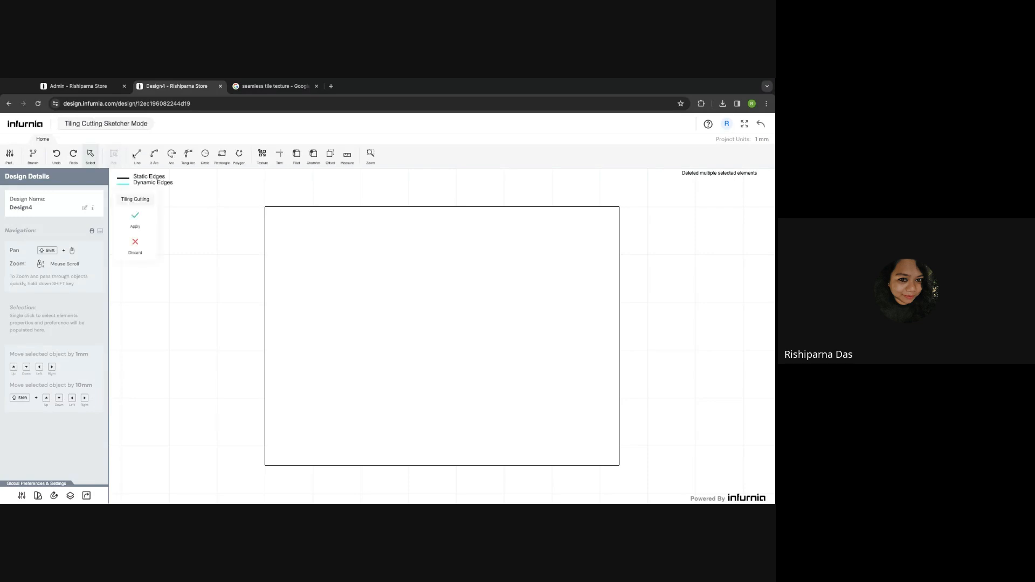
pyautogui.click(221, 155)
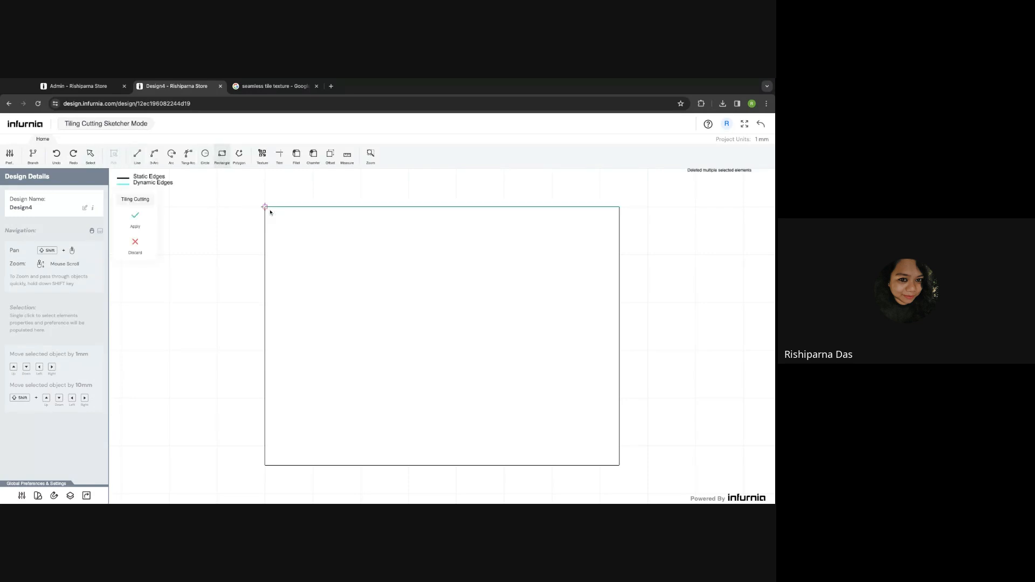
pyautogui.click(290, 466)
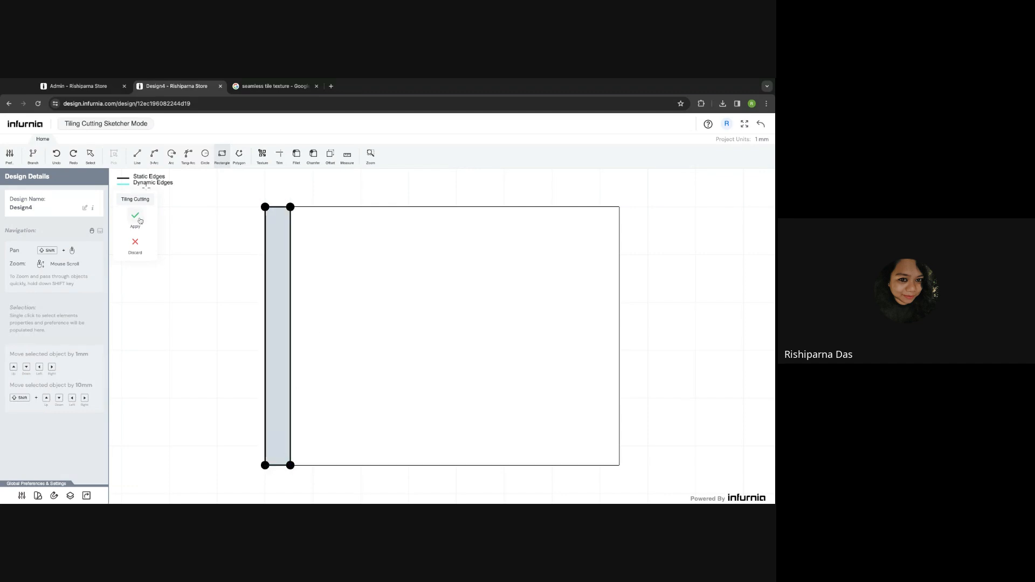
pyautogui.click(135, 217)
# - Set the new left-edge strip's depth to 75
pyautogui.click(273, 235)
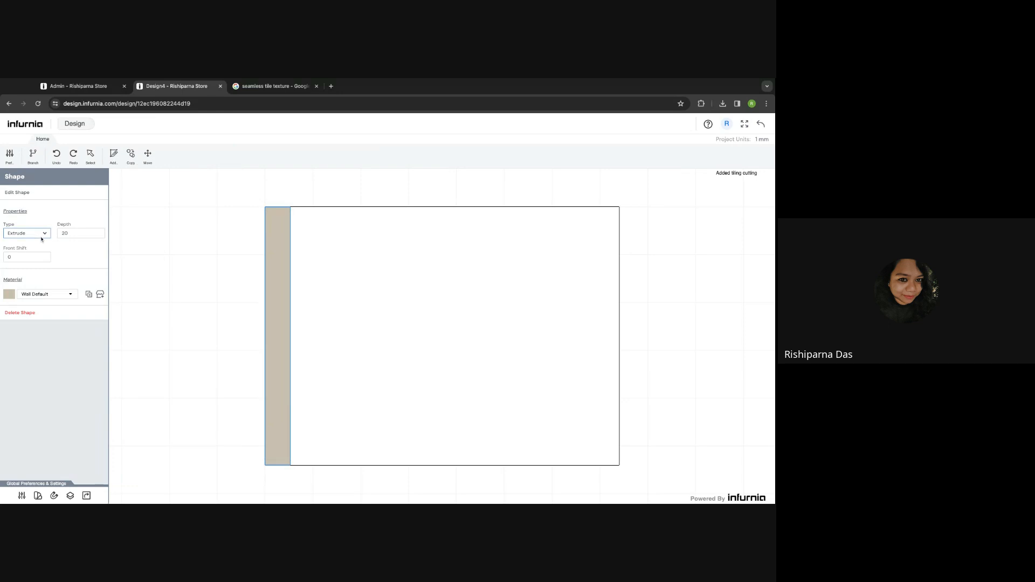
pyautogui.doubleClick(76, 234)
pyautogui.write('100')
pyautogui.press('BackSpace')
pyautogui.press('BackSpace')
pyautogui.press('BackSpace')
pyautogui.press('Return')
# - Paint the strip Azure Blue from Wall Texture > Paints and return to the 3D room
pyautogui.click(99, 295)
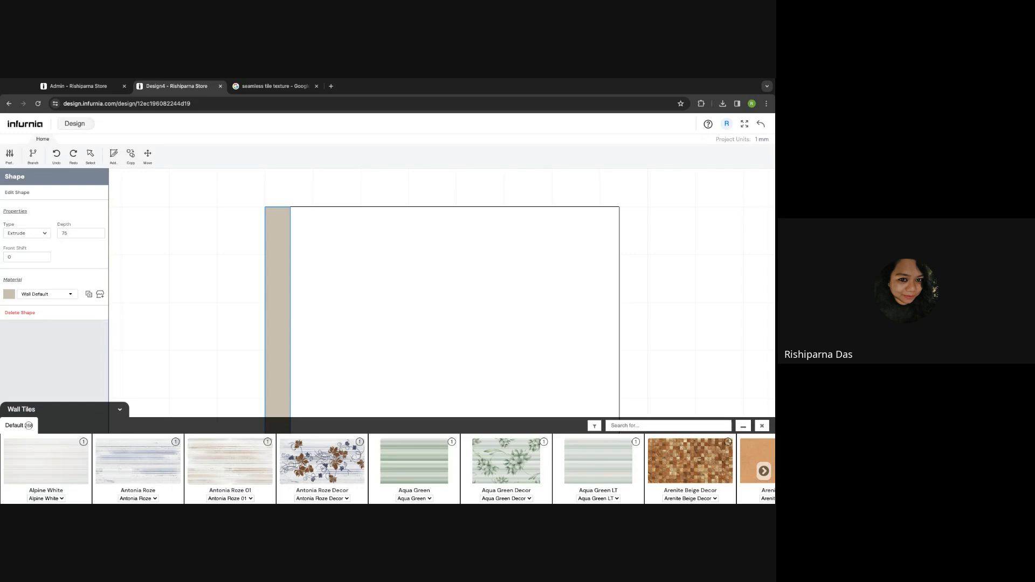
pyautogui.click(54, 412)
pyautogui.click(61, 426)
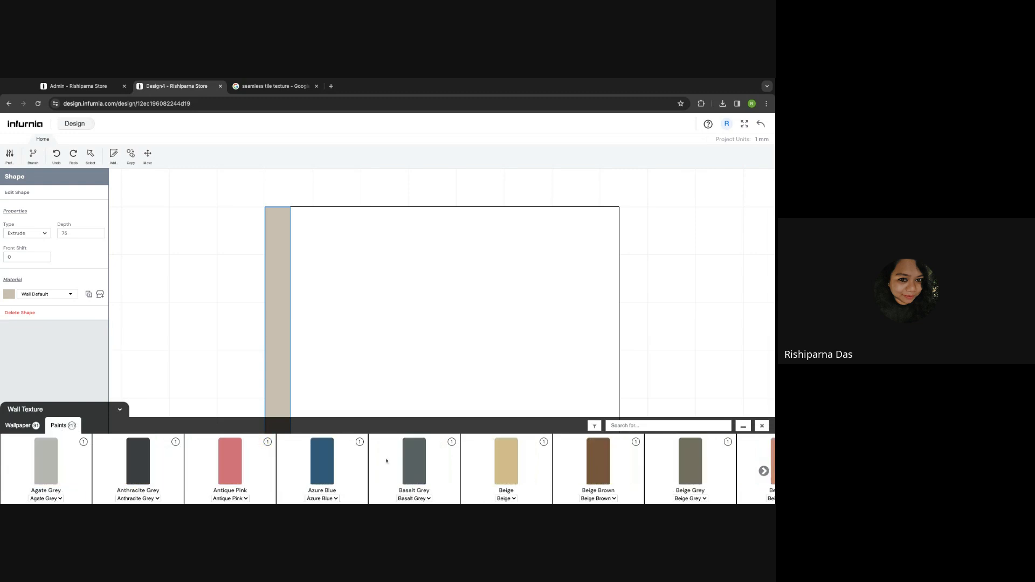
pyautogui.click(322, 461)
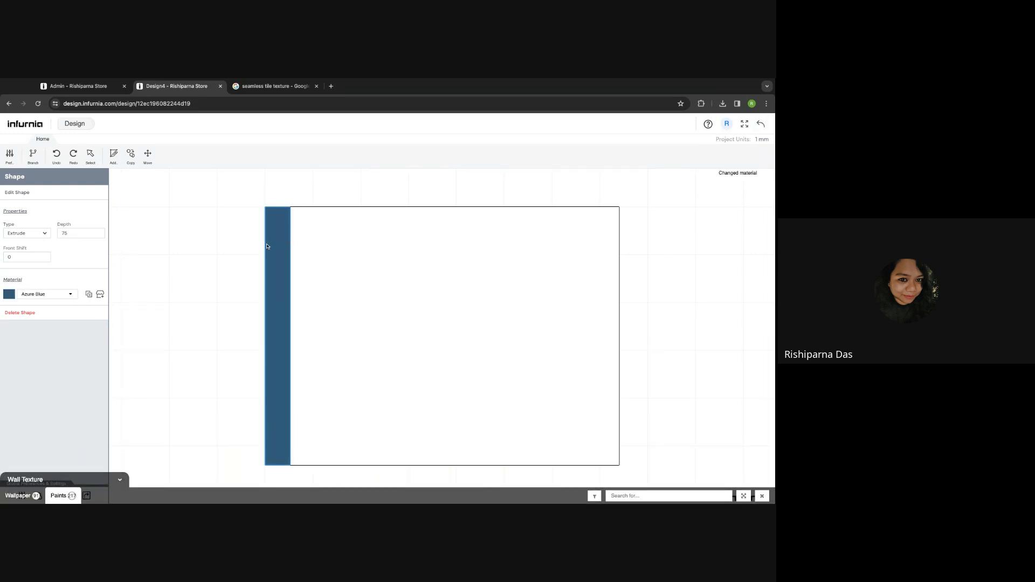
pyautogui.click(760, 124)
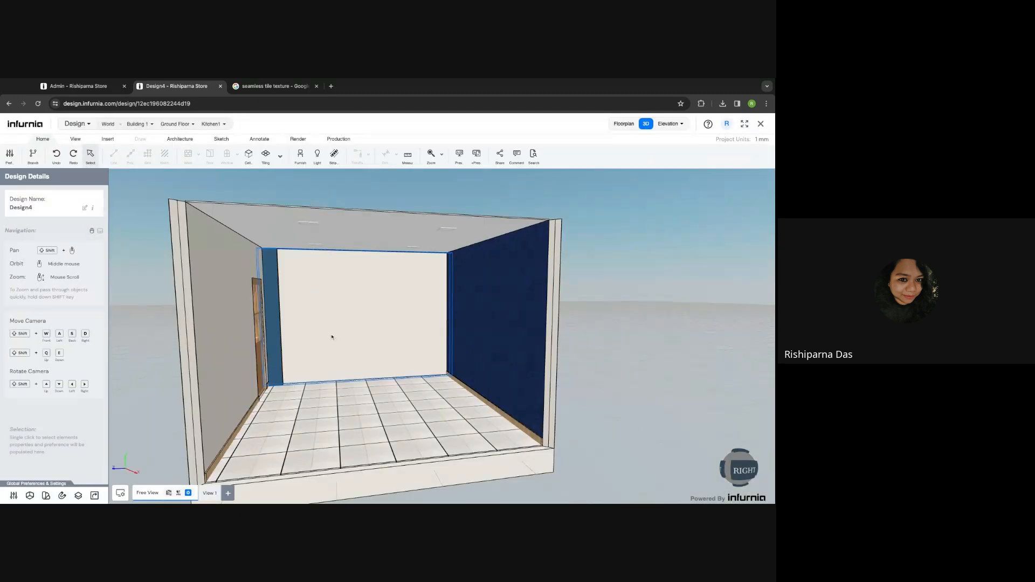
# - Select the wall with the blue strip and open its Tiling and Cutting elevation
pyautogui.moveTo(355, 335); pyautogui.dragTo(320, 242, button='middle')
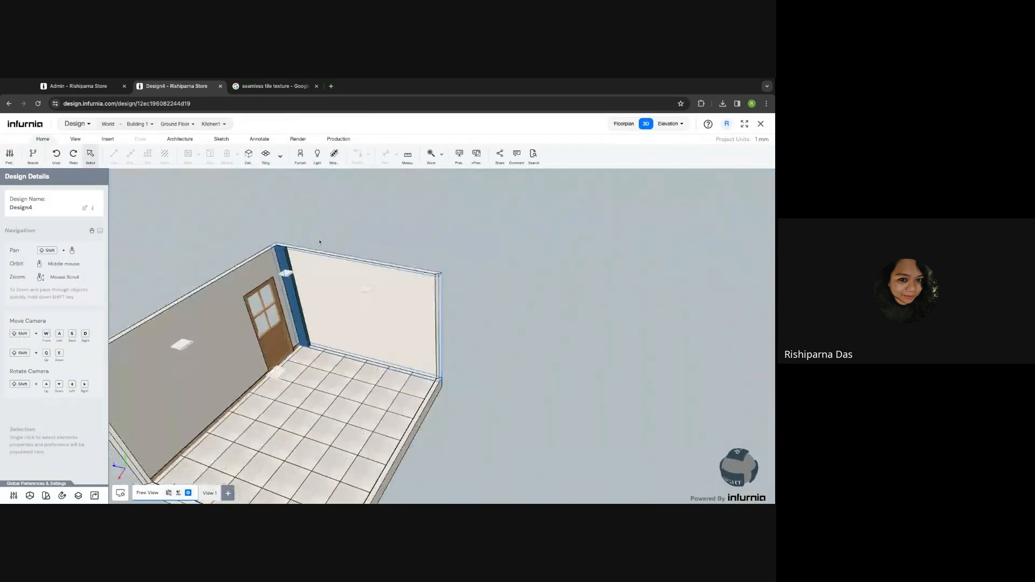
pyautogui.scroll(5, 279, 257)
pyautogui.click(279, 254)
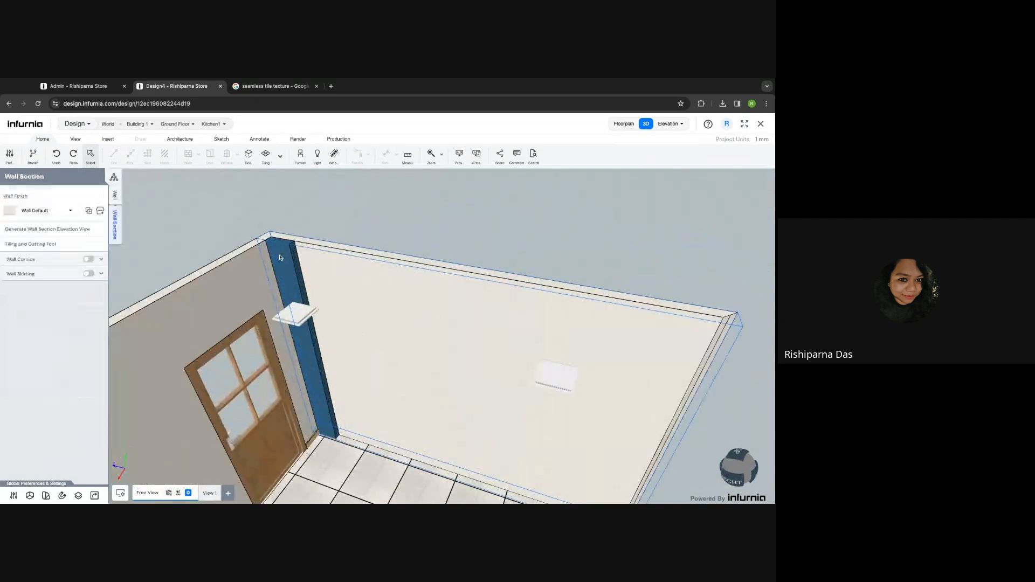
pyautogui.scroll(-5, 313, 248)
pyautogui.scroll(-2, 419, 303)
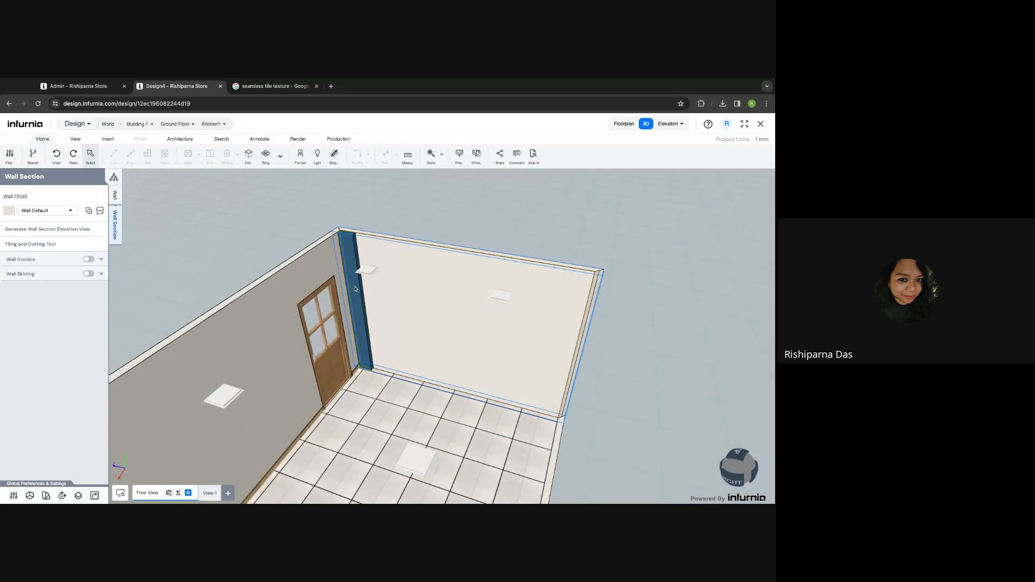
pyautogui.click(25, 247)
# - Set the blue strip's Front Shift to 1800
pyautogui.click(275, 259)
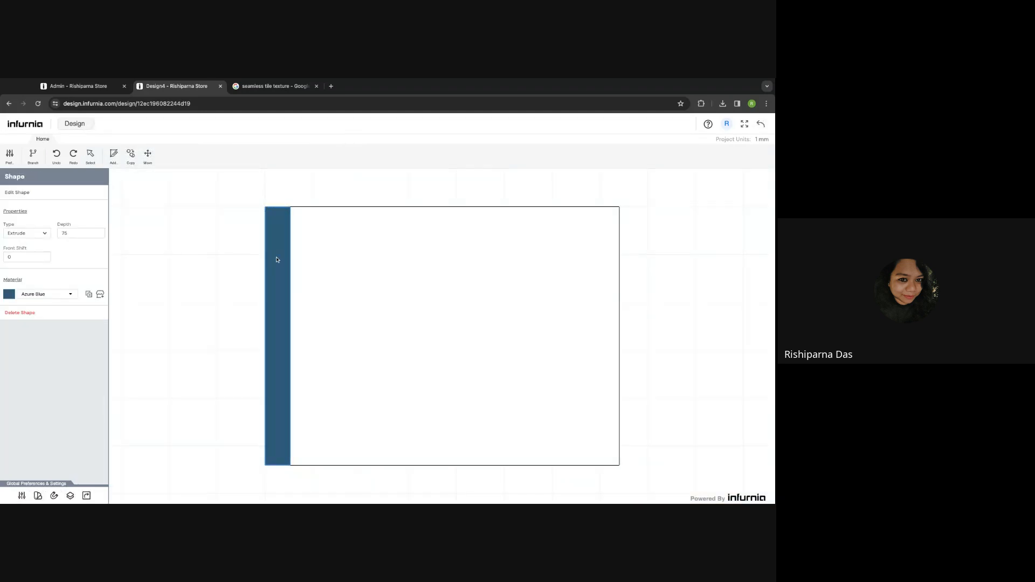
pyautogui.click(15, 257)
pyautogui.write('1800')
pyautogui.press('Return')
# - Copy the blue strip at a fixed 400 spacing into four vertical slats
pyautogui.click(188, 196)
pyautogui.click(273, 232)
pyautogui.click(131, 161)
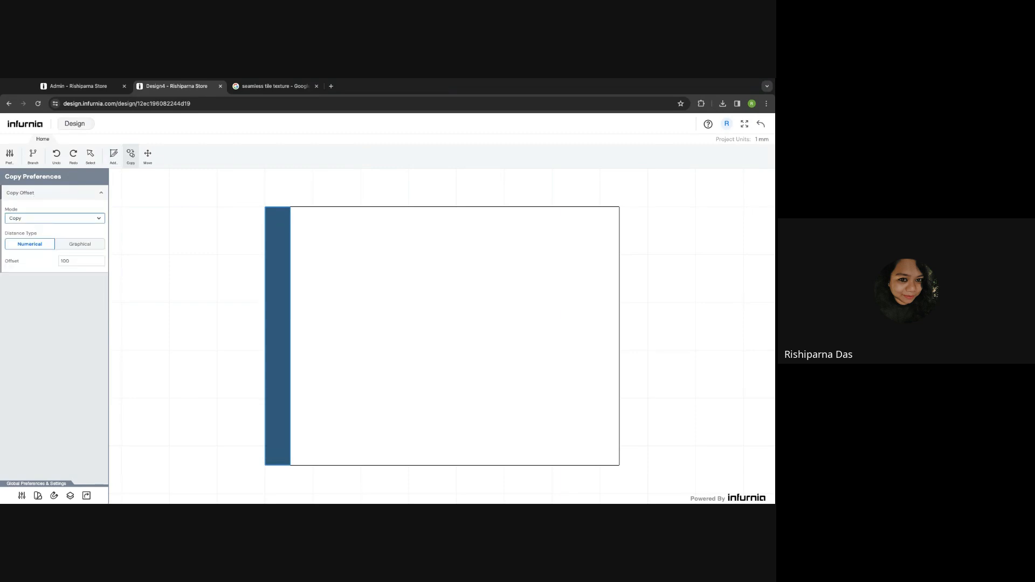
pyautogui.click(46, 229)
pyautogui.doubleClick(70, 234)
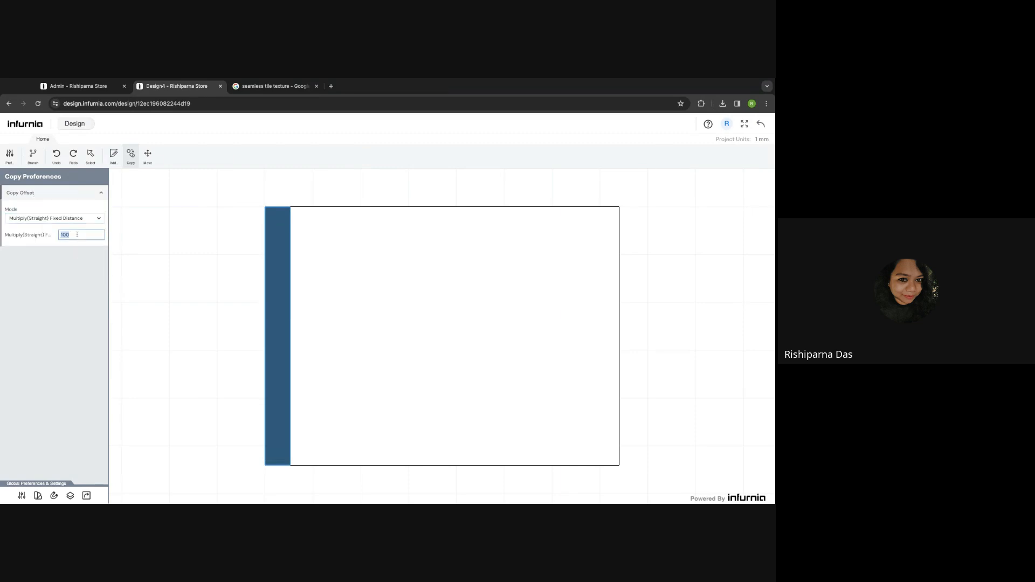
pyautogui.write('400')
pyautogui.press('Return')
pyautogui.click(264, 207)
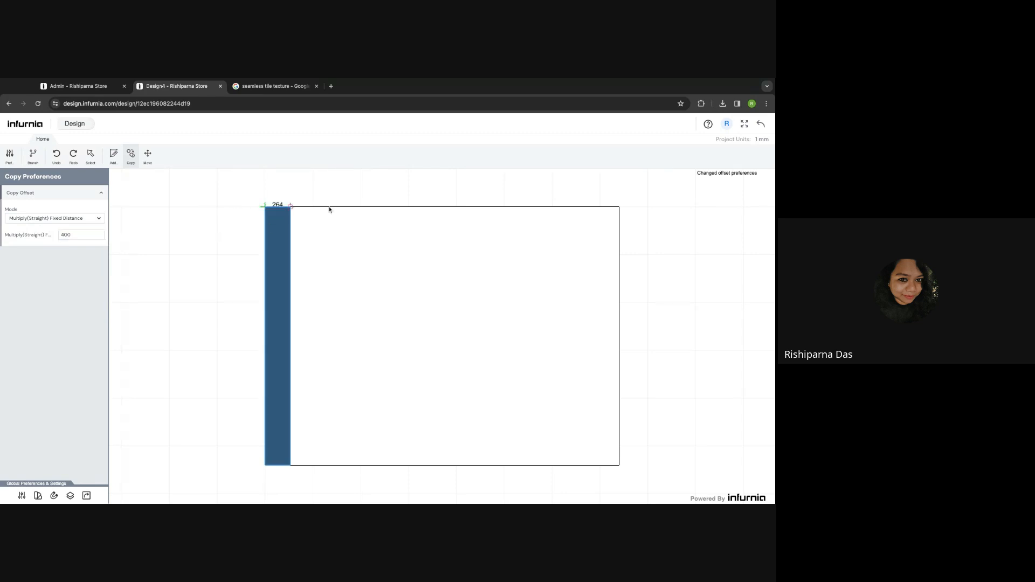
pyautogui.click(411, 208)
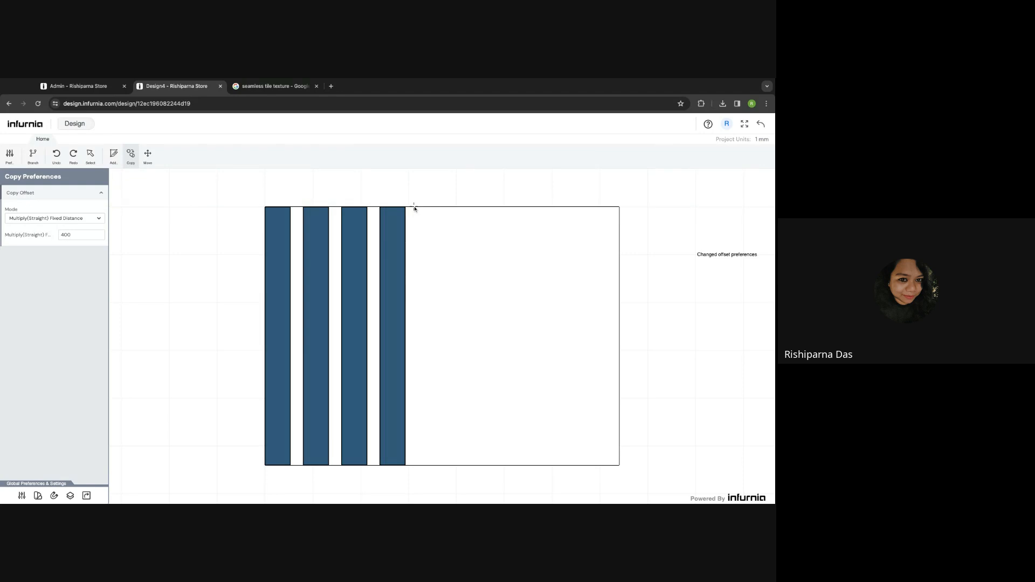
# - Back in the 3D room, select the slatted wall and reopen its tiling elevation
pyautogui.click(760, 124)
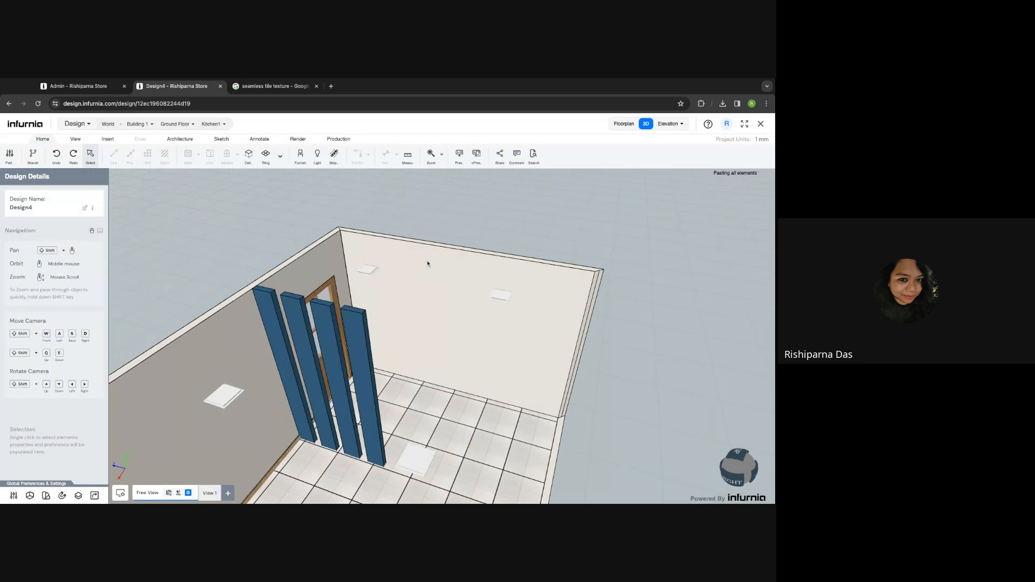
pyautogui.moveTo(497, 392); pyautogui.dragTo(424, 369, button='middle')
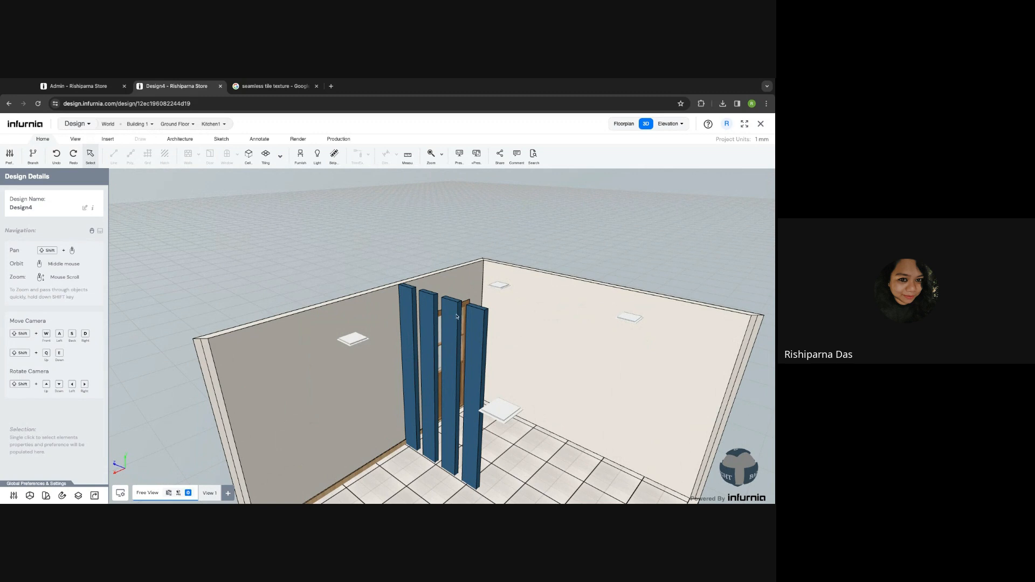
pyautogui.click(537, 354)
pyautogui.moveTo(537, 353); pyautogui.dragTo(549, 349, button='middle')
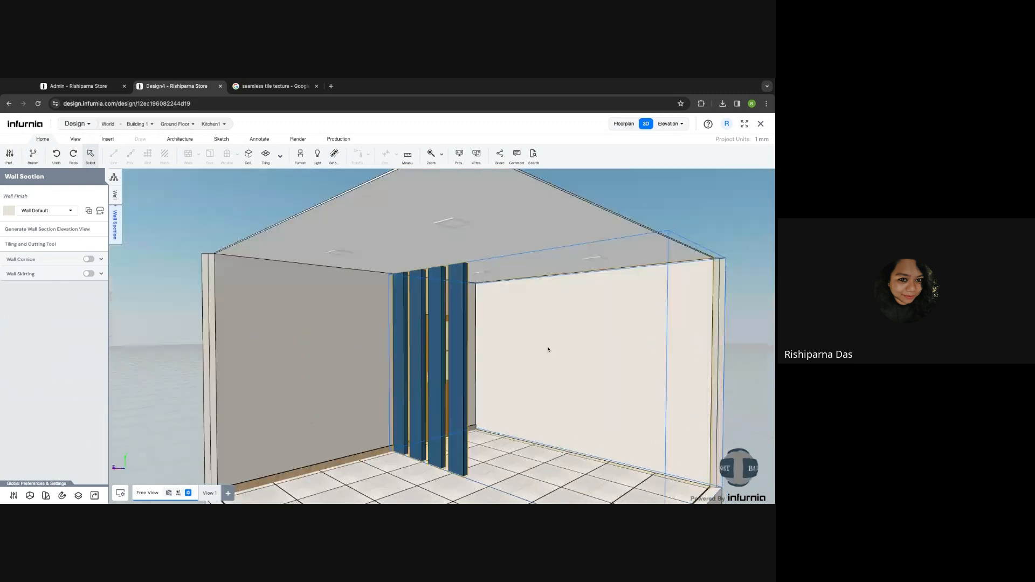
pyautogui.click(40, 246)
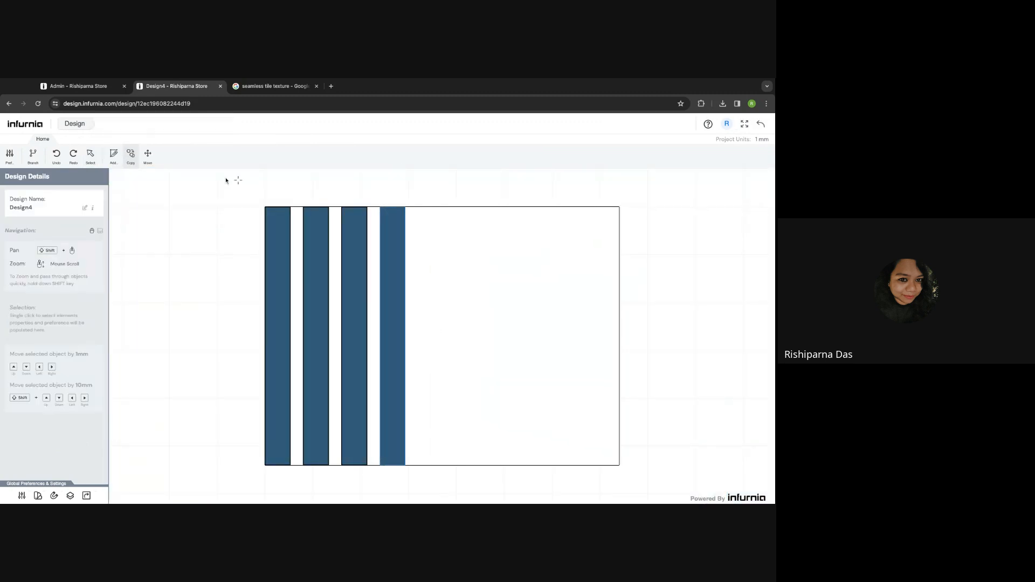
# - Delete the four blue slats and apply a narrow 2700 × 81 mm strip at the left edge
pyautogui.moveTo(251, 192)
pyautogui.mouseDown()
pyautogui.moveTo(409, 381)
pyautogui.moveTo(431, 459)
pyautogui.moveTo(252, 194)
pyautogui.mouseUp()
pyautogui.press('Delete')
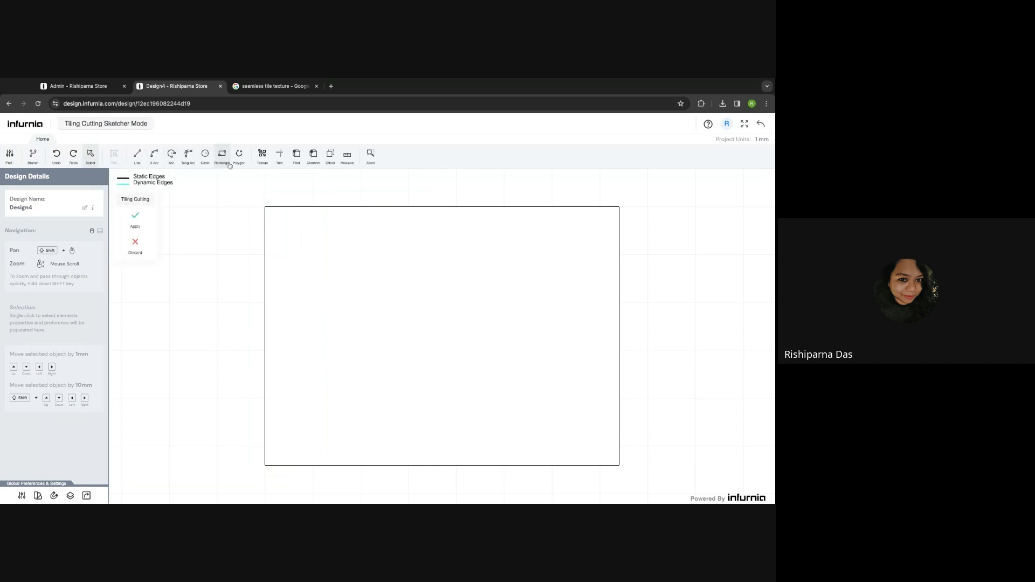
pyautogui.click(228, 160)
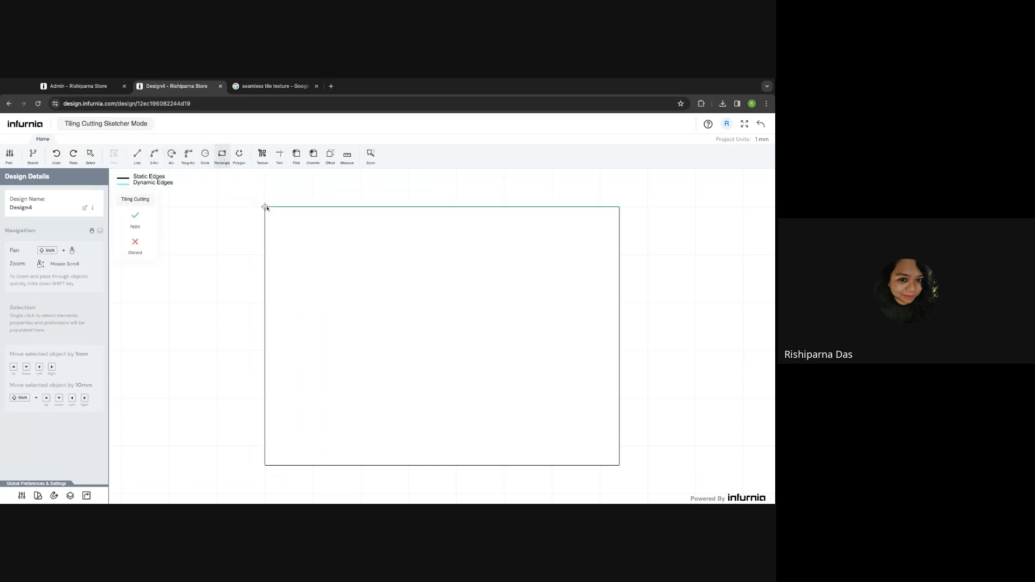
pyautogui.click(264, 206)
pyautogui.scroll(3, 274, 468)
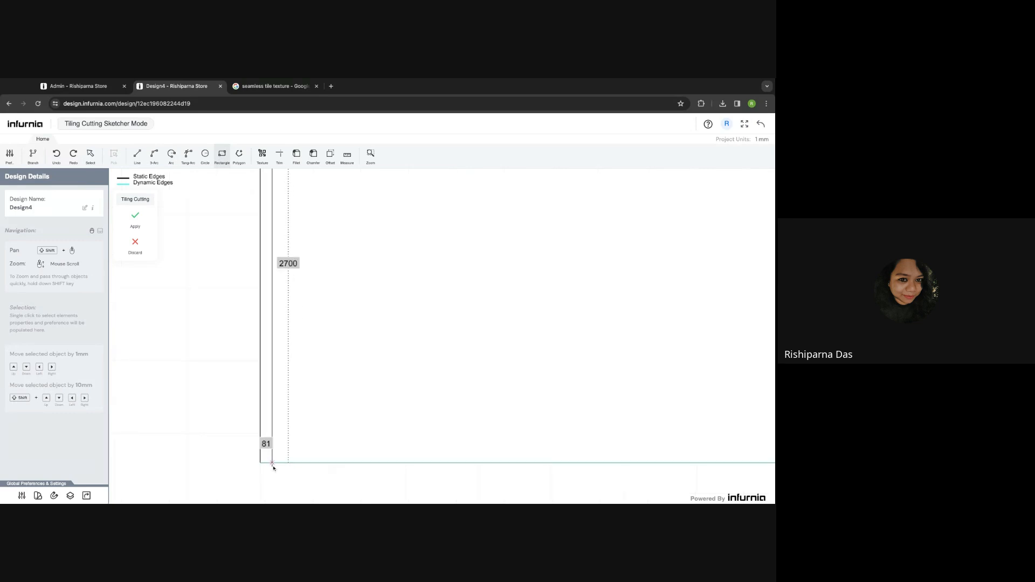
pyautogui.click(270, 463)
pyautogui.click(89, 158)
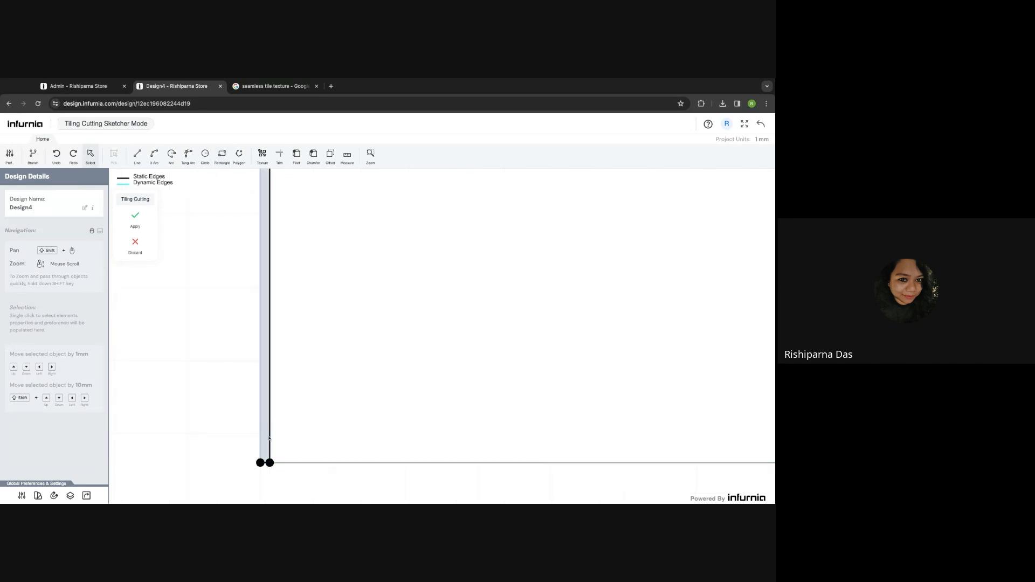
pyautogui.click(136, 215)
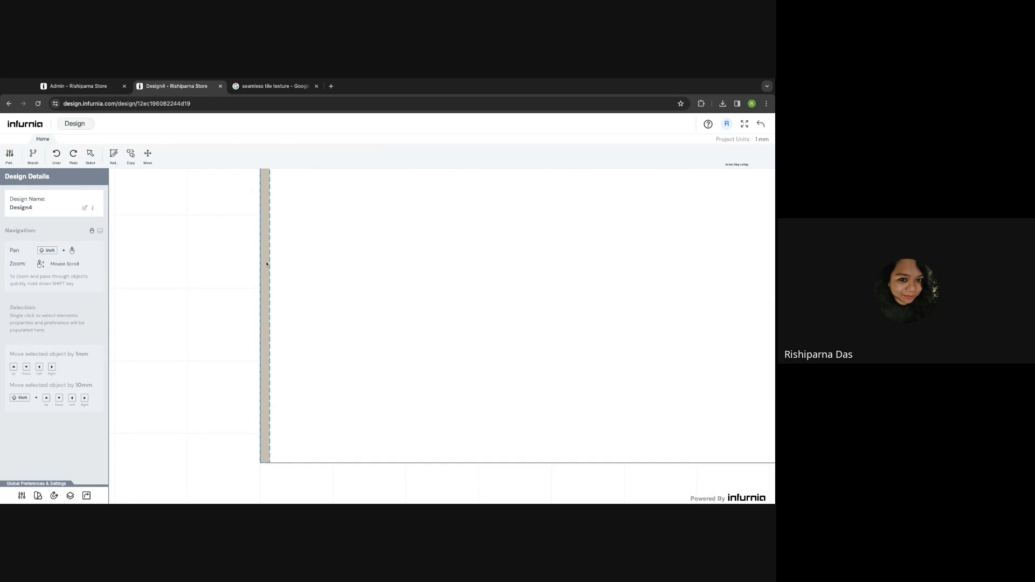
# - Set the narrow strip's depth to 30 mm
pyautogui.click(265, 264)
pyautogui.doubleClick(68, 232)
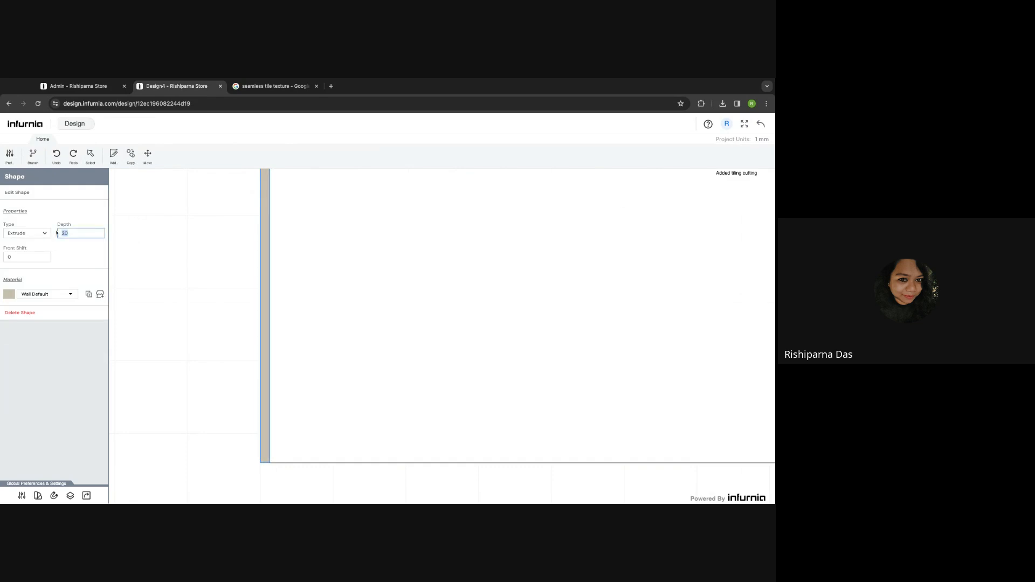
pyautogui.write('30')
pyautogui.click(64, 286)
# - Paint the narrow strip with the Paints > Azure Blue material
pyautogui.click(101, 296)
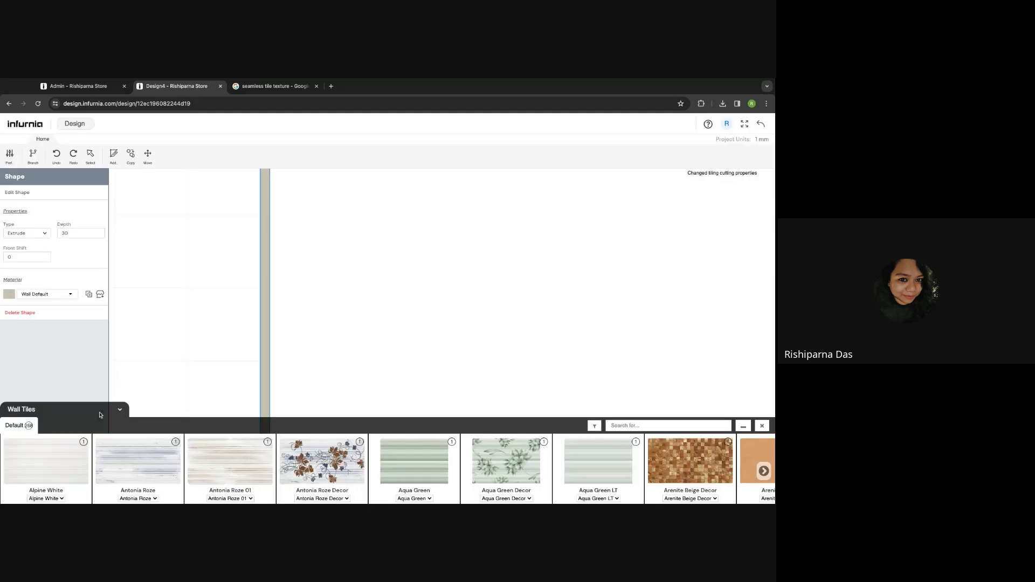
pyautogui.click(108, 410)
pyautogui.click(101, 421)
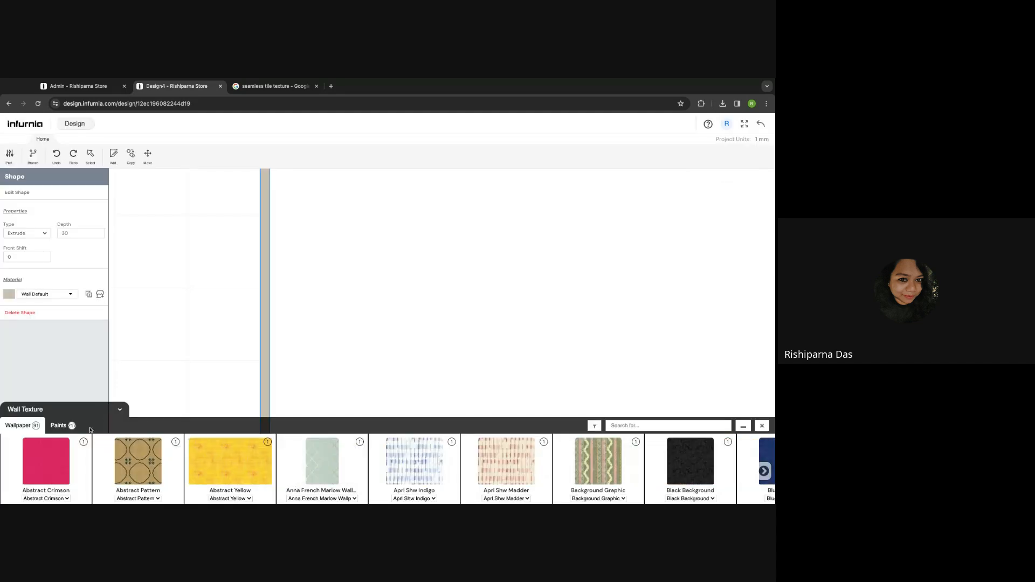
pyautogui.click(58, 426)
pyautogui.click(322, 462)
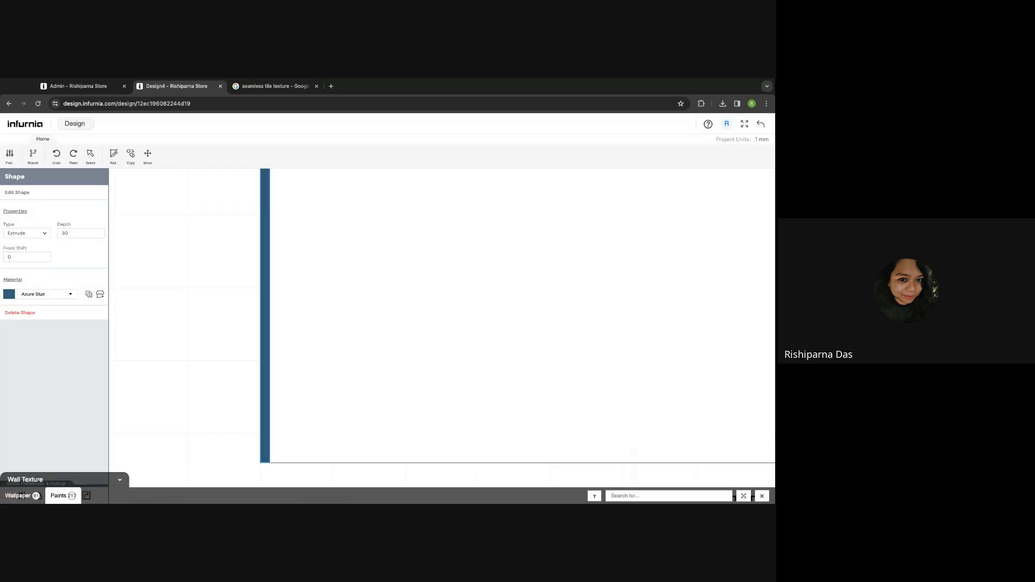
pyautogui.scroll(-3, 122, 283)
# - Copy the blue strip into a row of slats at 100 mm fixed spacing, then begin a new cutting sketch
pyautogui.click(130, 154)
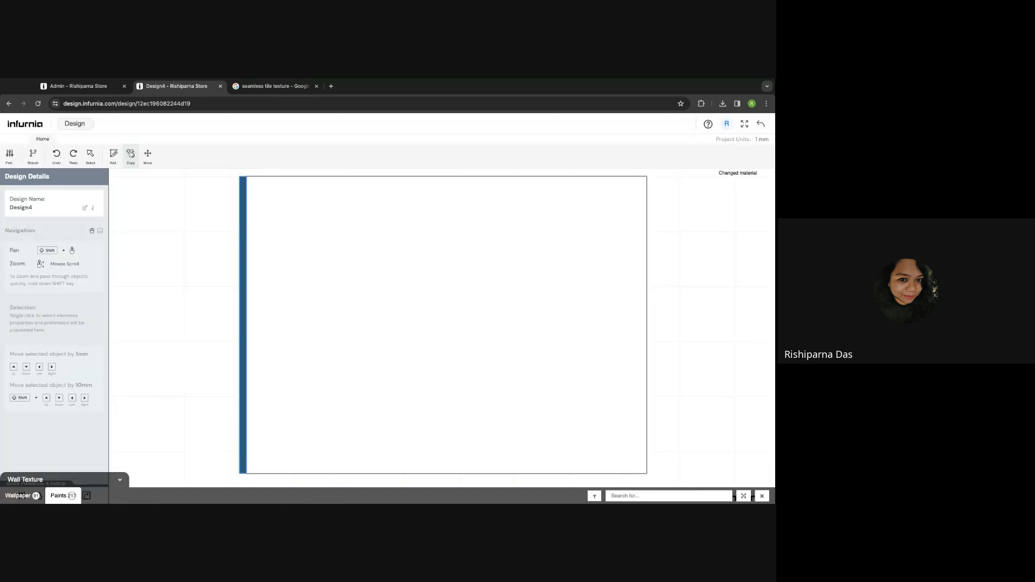
pyautogui.click(65, 193)
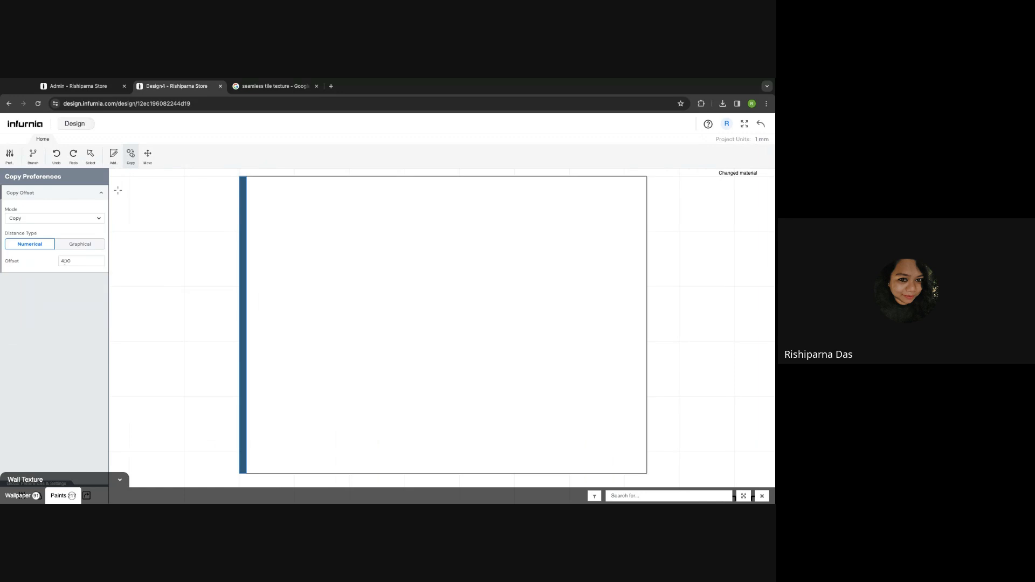
pyautogui.click(46, 219)
pyautogui.click(74, 266)
pyautogui.doubleClick(66, 234)
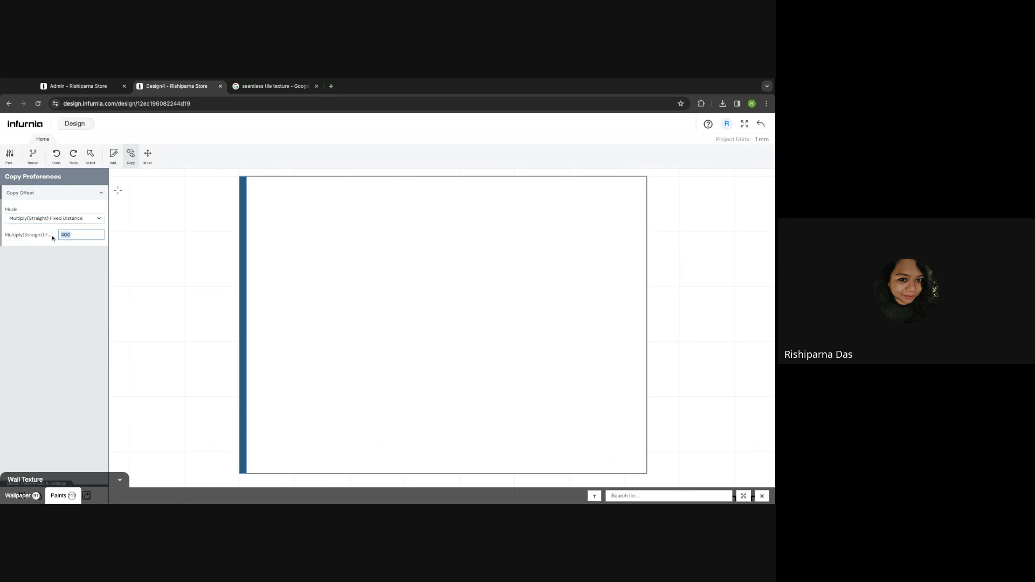
pyautogui.write('100')
pyautogui.click(83, 246)
pyautogui.click(258, 177)
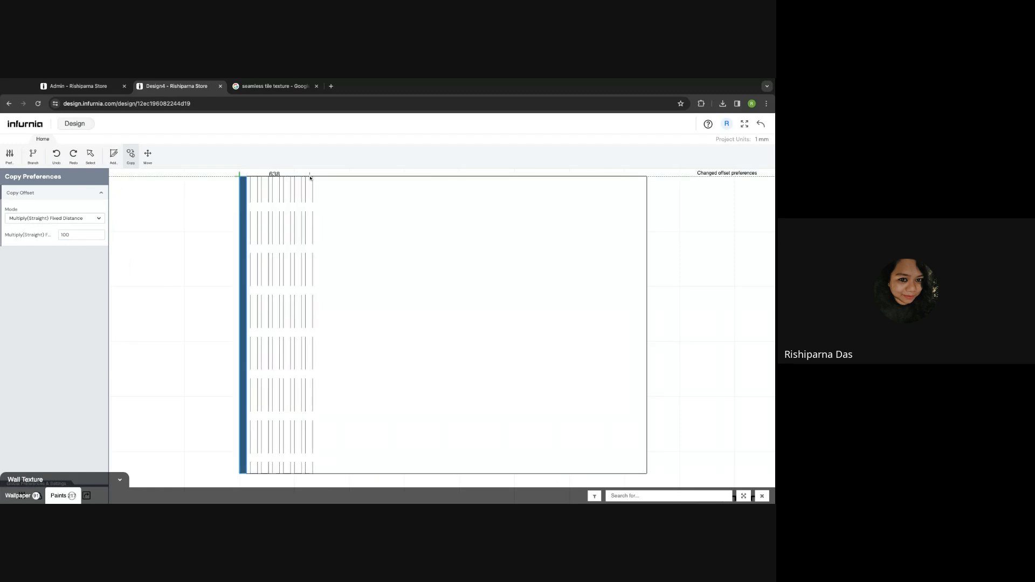
pyautogui.click(310, 178)
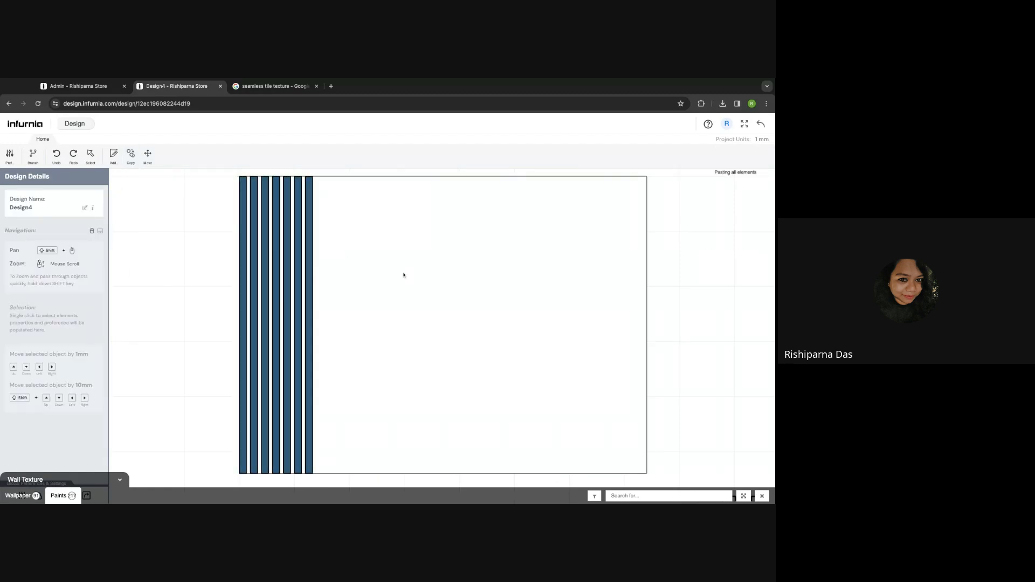
pyautogui.click(118, 160)
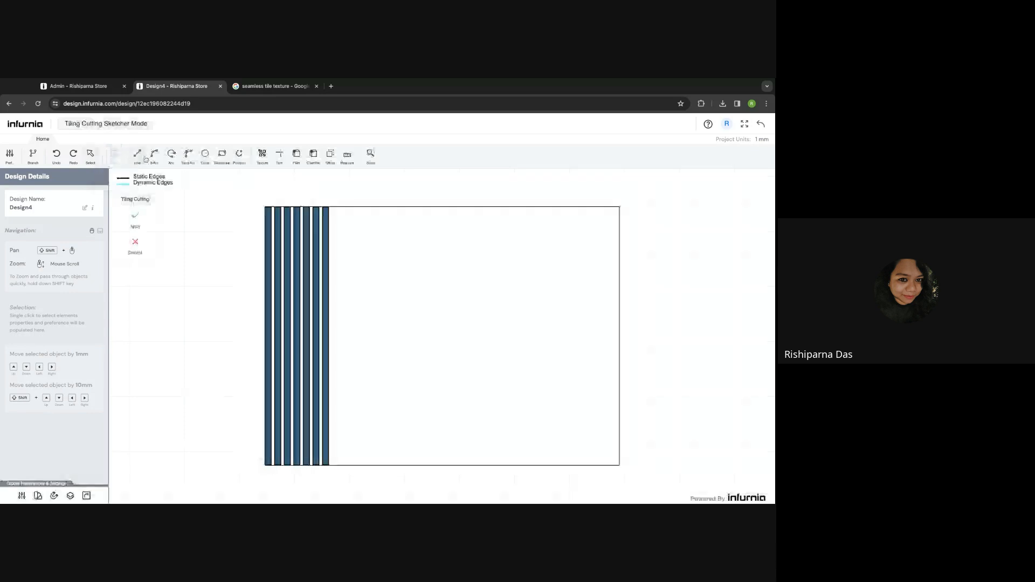
# - Draw a rectangle on the wall beside the blue planks
pyautogui.click(222, 155)
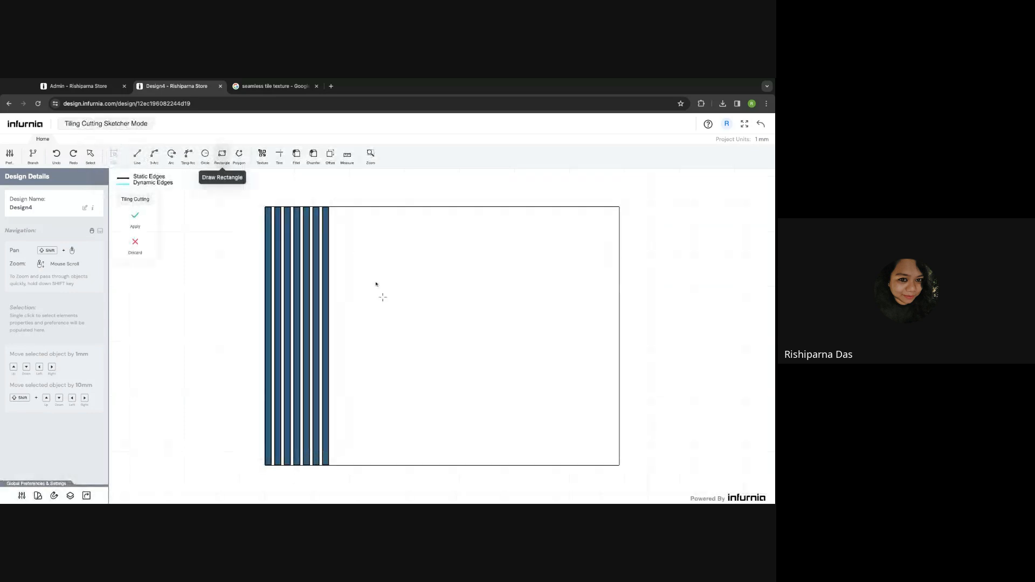
pyautogui.click(352, 268)
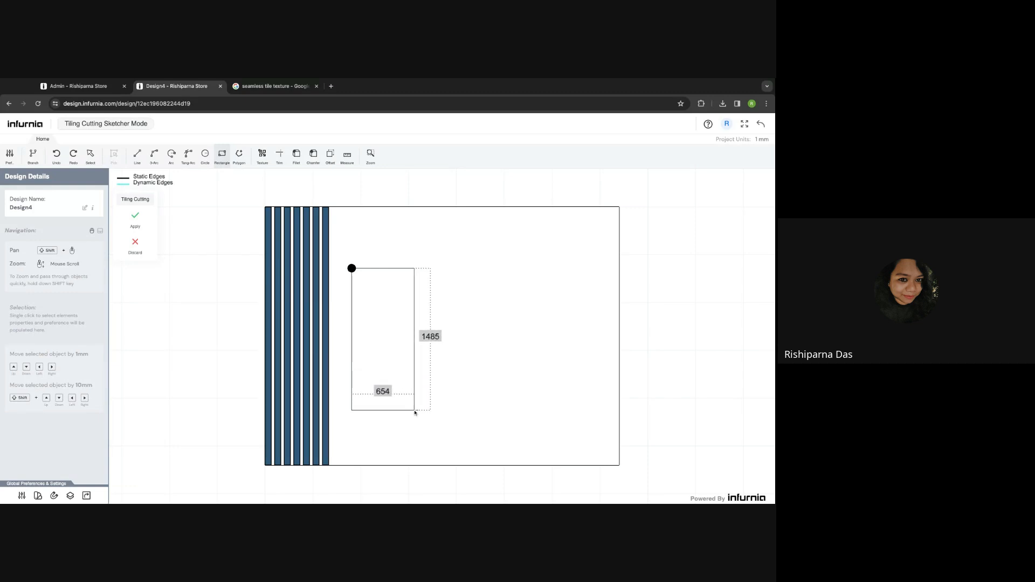
pyautogui.click(414, 410)
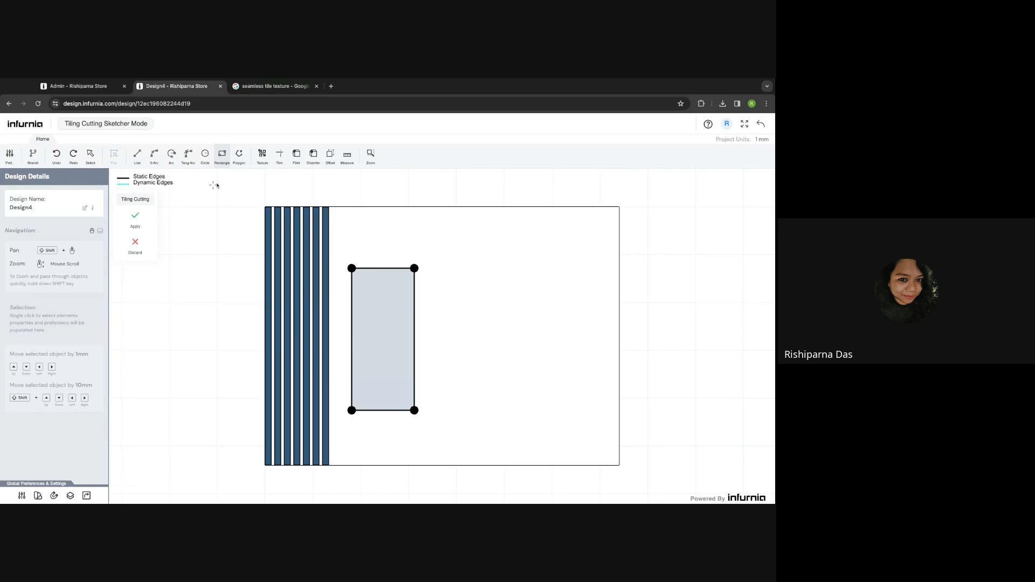
# - Offset the rectangle outline by 25, undo the unwanted offset, and reselect Offset
pyautogui.click(330, 155)
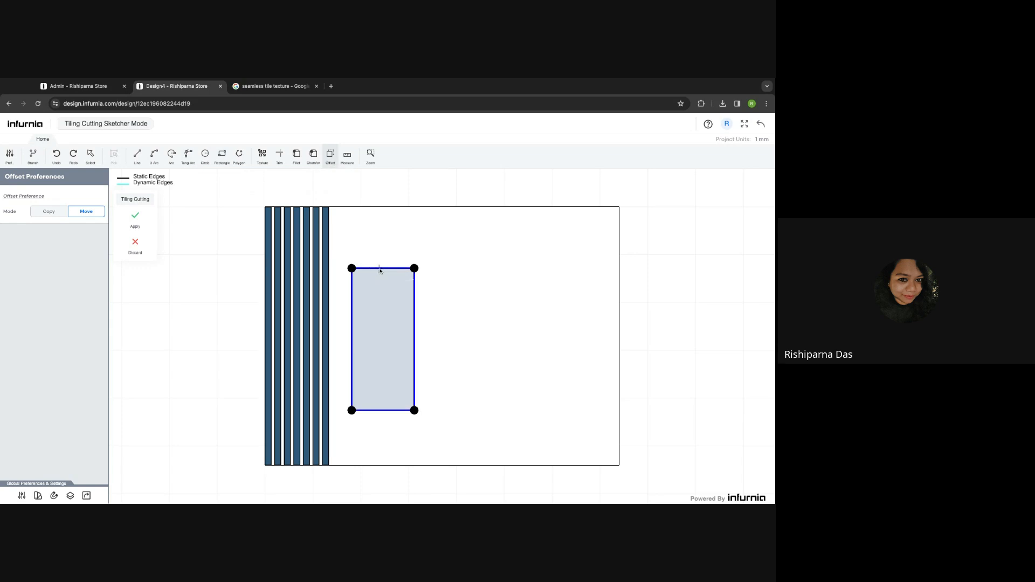
pyautogui.moveTo(380, 272); pyautogui.dragTo(381, 280)
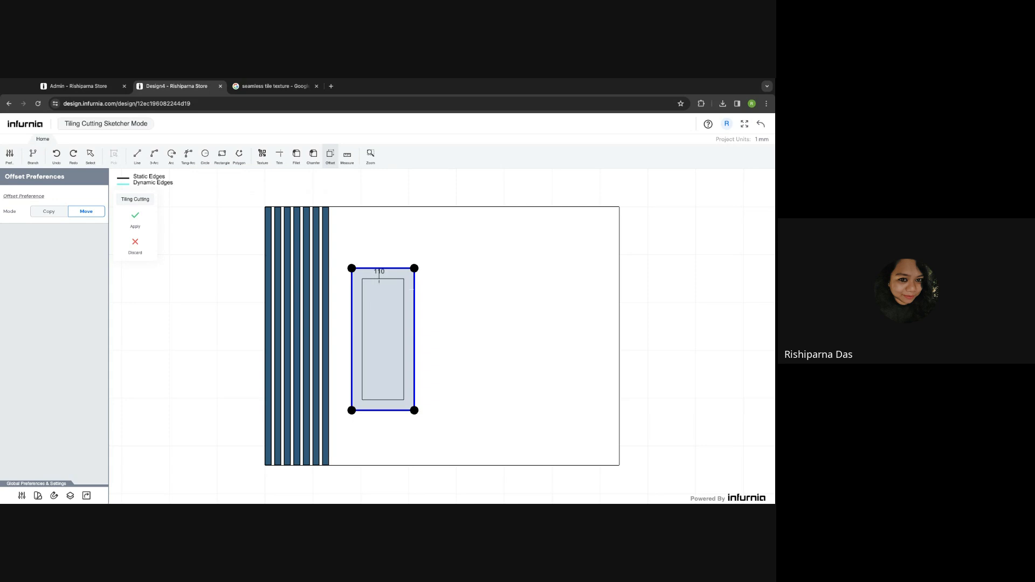
pyautogui.write('25')
pyautogui.press('Escape')
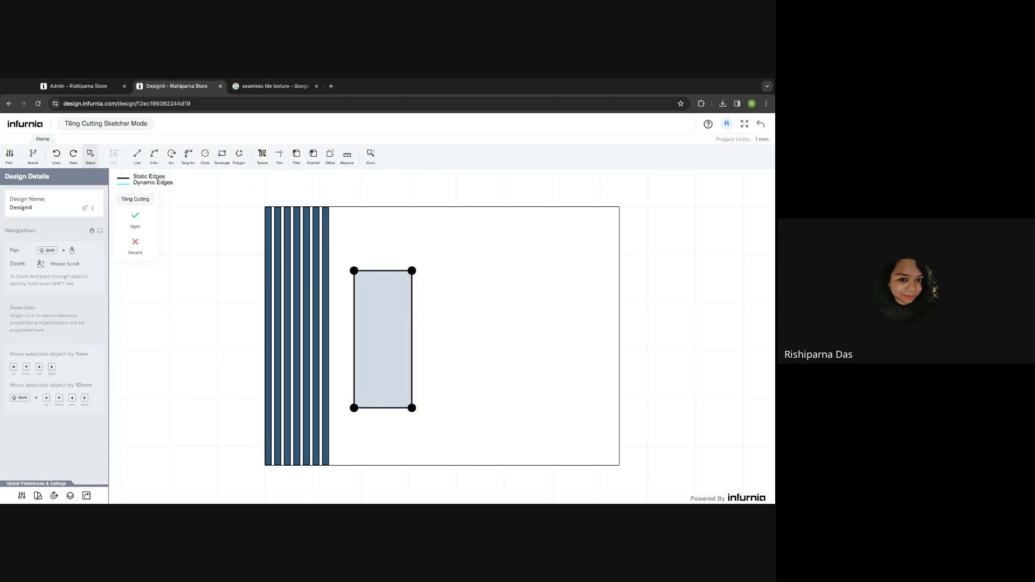
pyautogui.hotkey('ctrl', 'z')
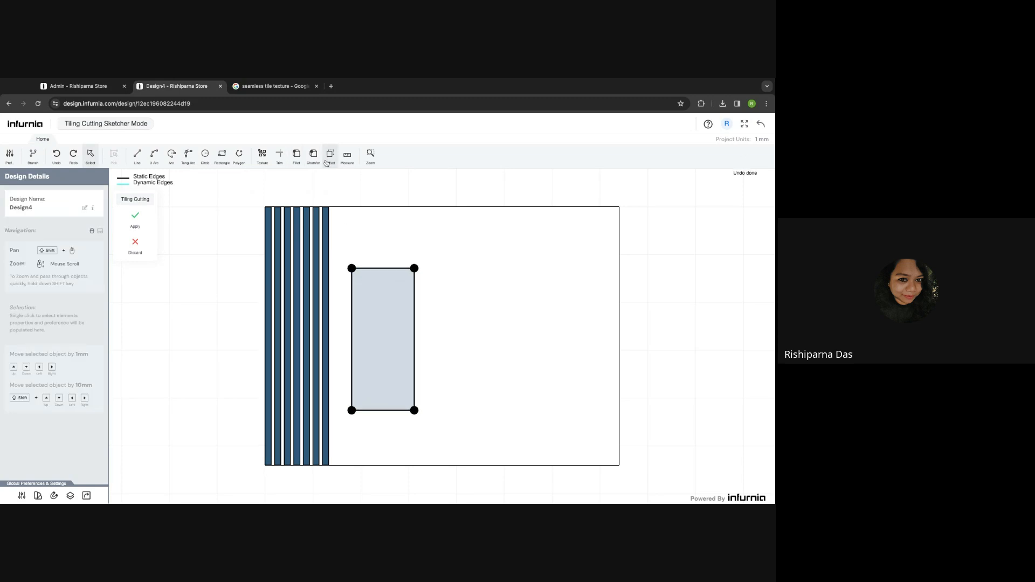
pyautogui.click(330, 156)
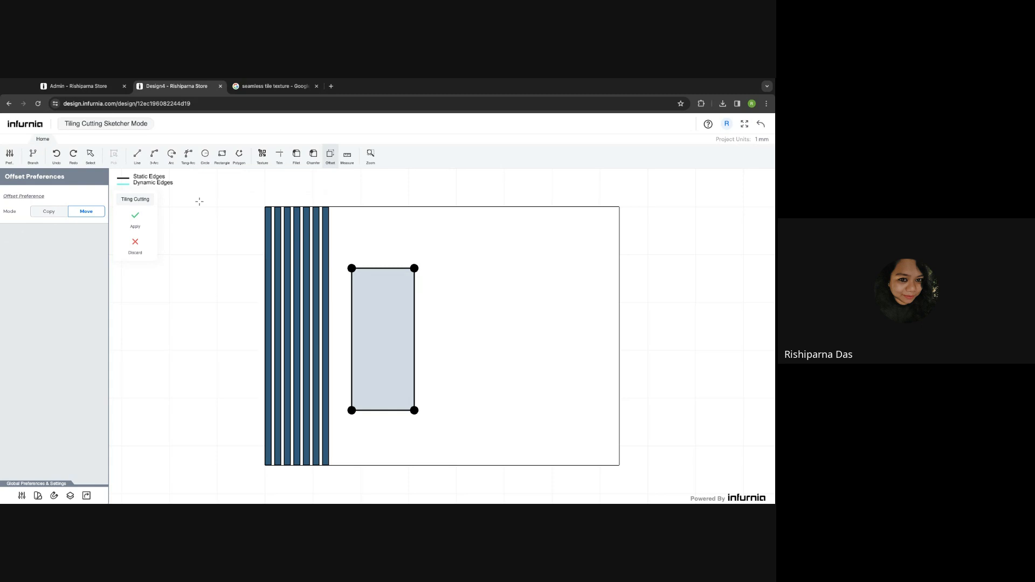
# - Make a 25 mm inner copy of the rectangle in Copy mode and apply the frame cutting
pyautogui.click(48, 211)
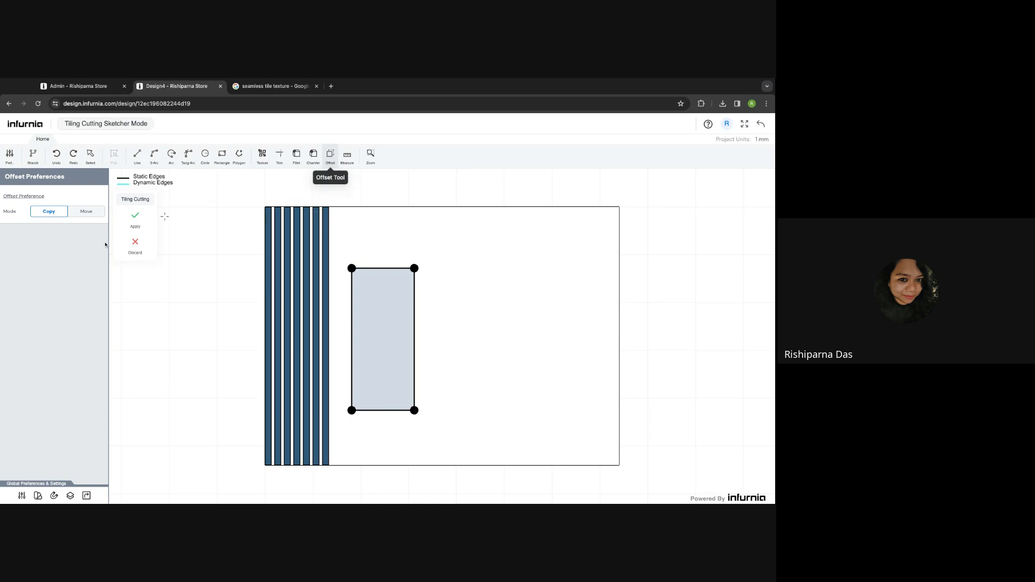
pyautogui.click(371, 278)
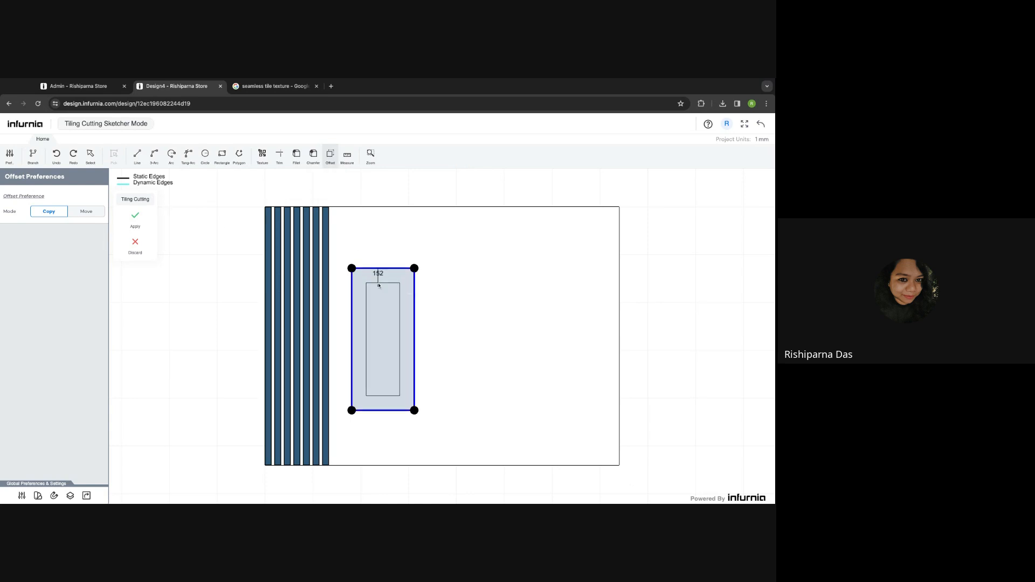
pyautogui.write('25')
pyautogui.press('Return')
pyautogui.press('Escape')
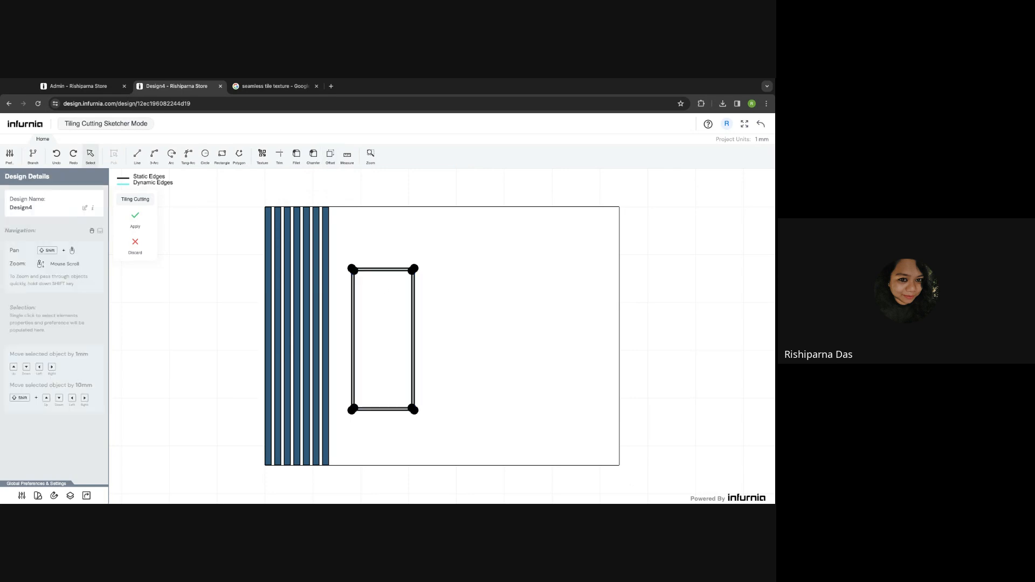
pyautogui.scroll(6, 421, 262)
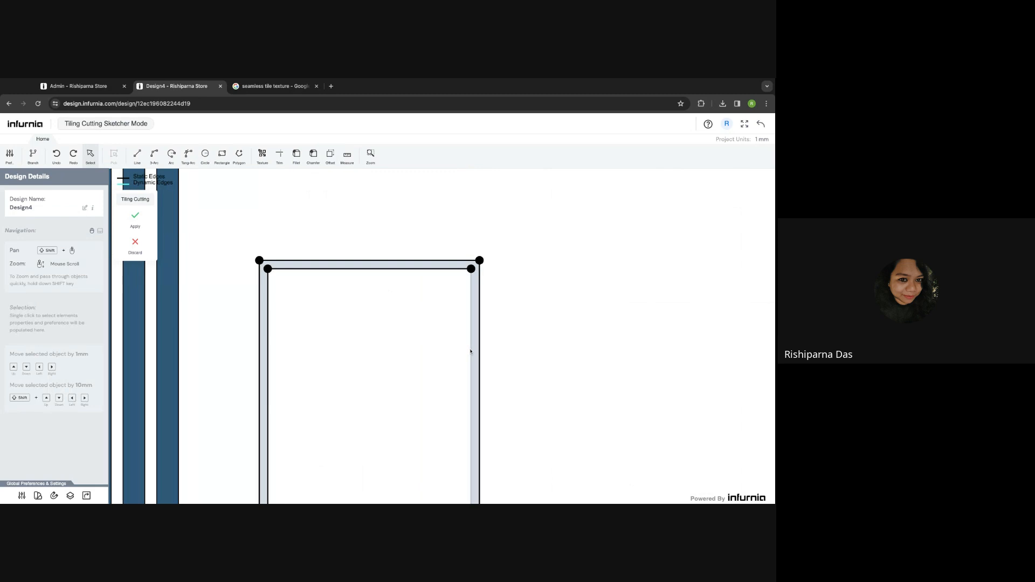
pyautogui.scroll(-3, 470, 351)
pyautogui.scroll(-4, 415, 377)
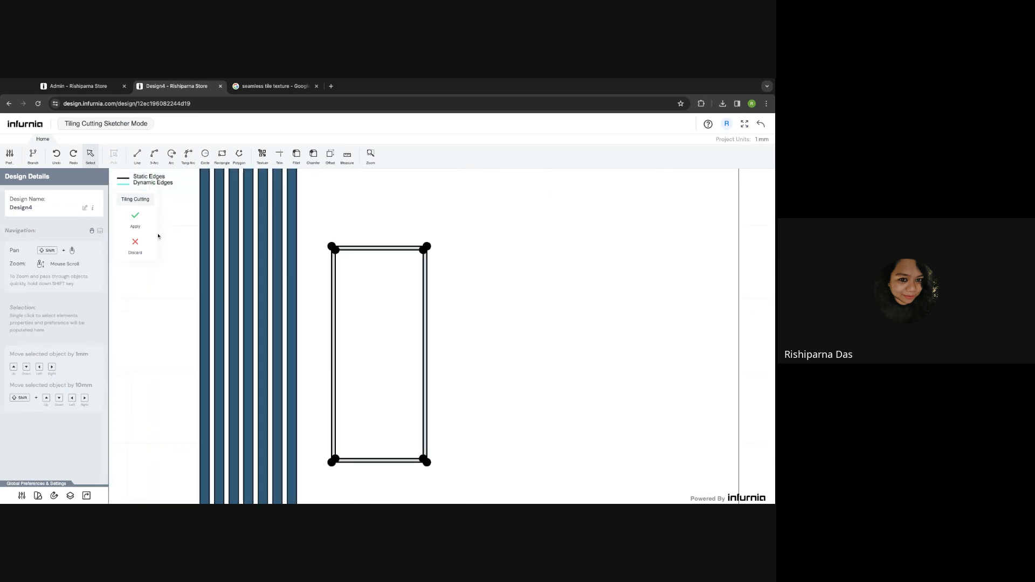
pyautogui.click(136, 217)
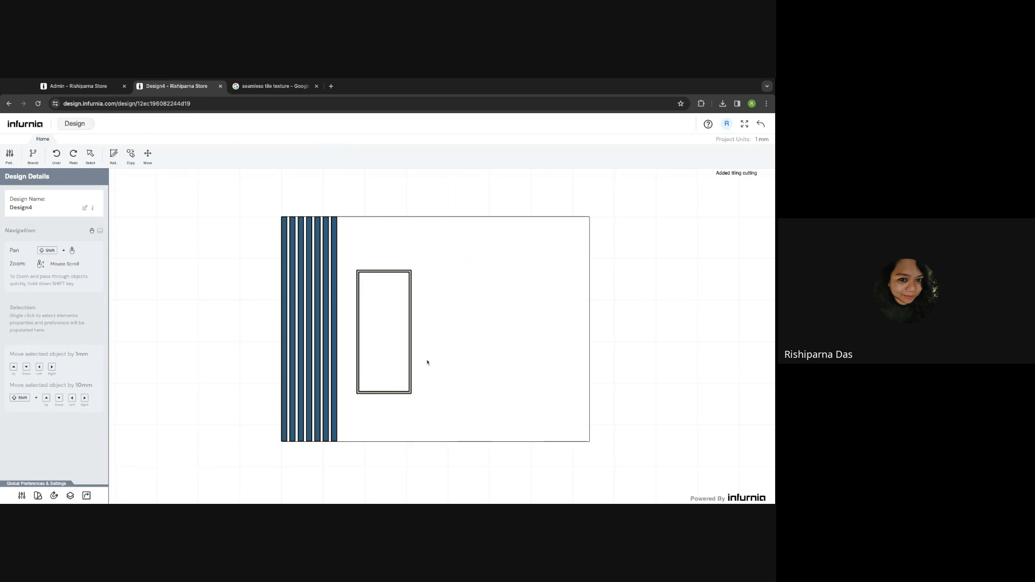
# - Copy the 20-deep frame twice to the right with Multiply (Straight), then return to 3D
pyautogui.click(411, 358)
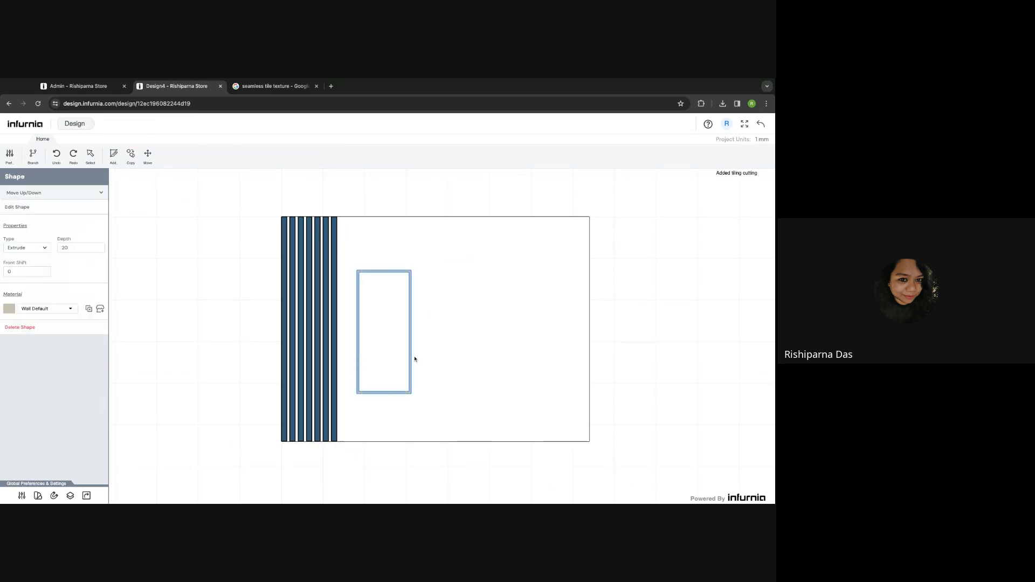
pyautogui.doubleClick(74, 248)
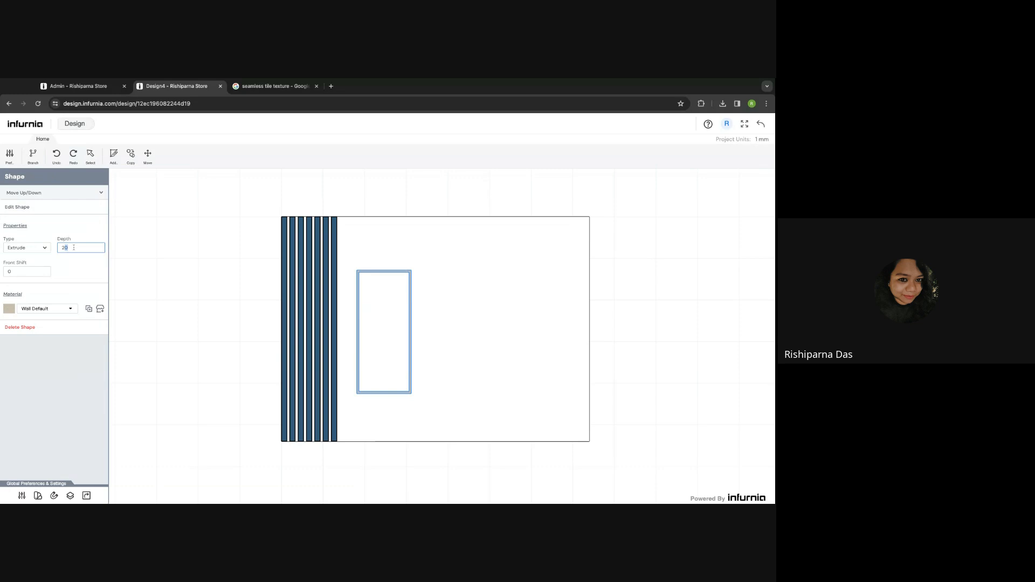
pyautogui.click(75, 270)
pyautogui.click(131, 163)
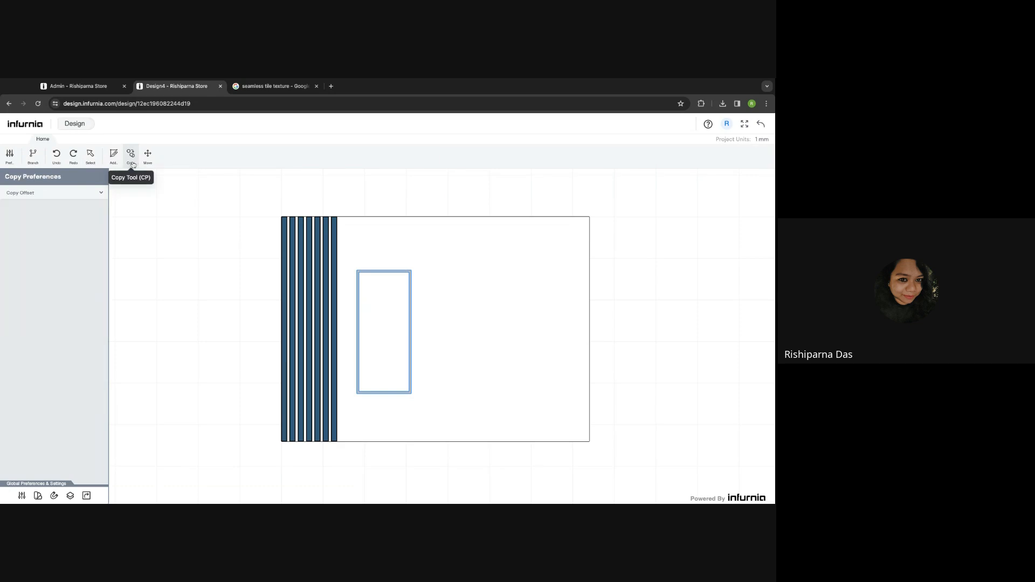
pyautogui.click(54, 194)
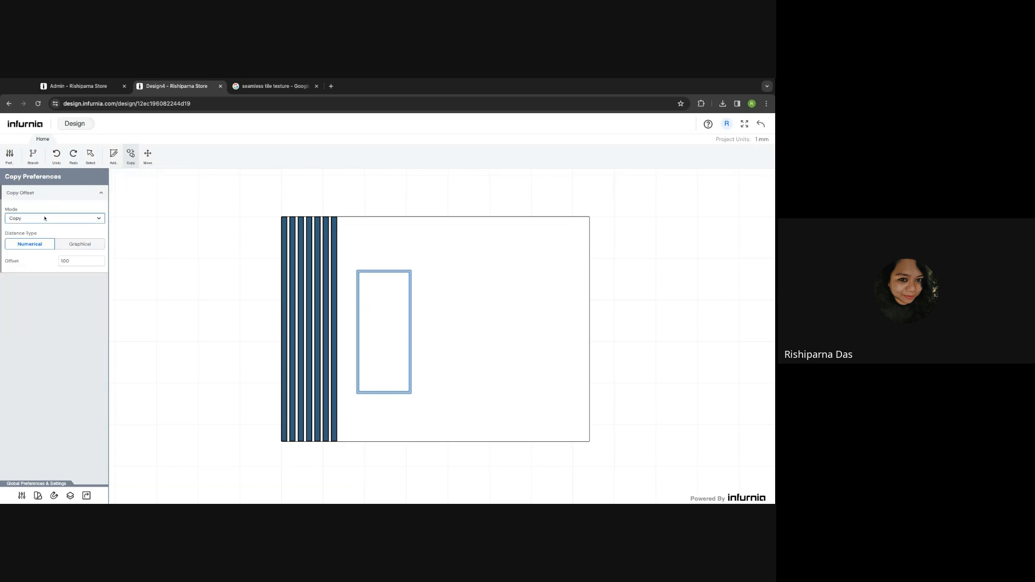
pyautogui.click(45, 219)
pyautogui.click(22, 245)
pyautogui.click(70, 234)
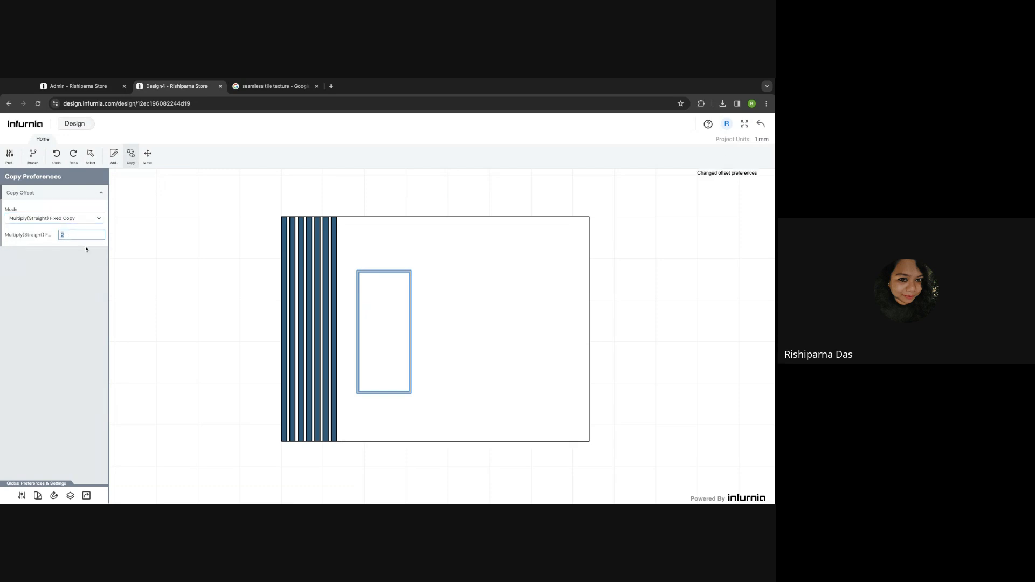
pyautogui.click(357, 270)
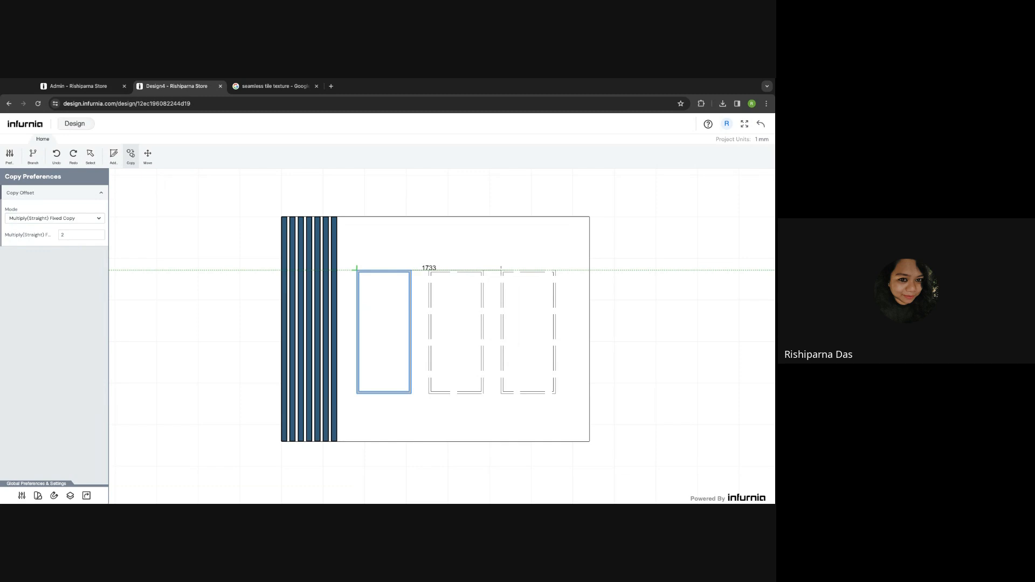
pyautogui.click(501, 269)
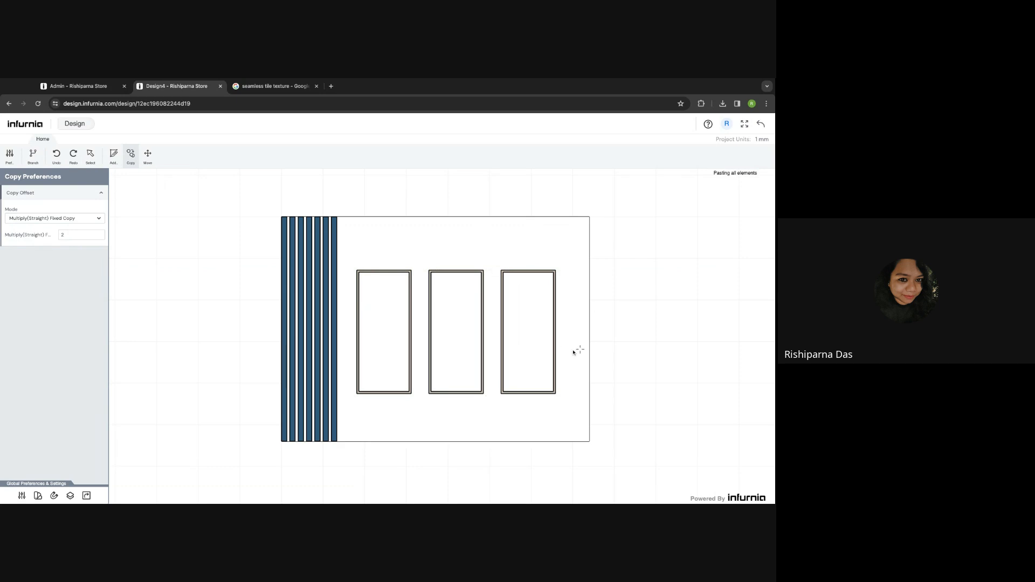
pyautogui.press('Escape')
pyautogui.click(761, 124)
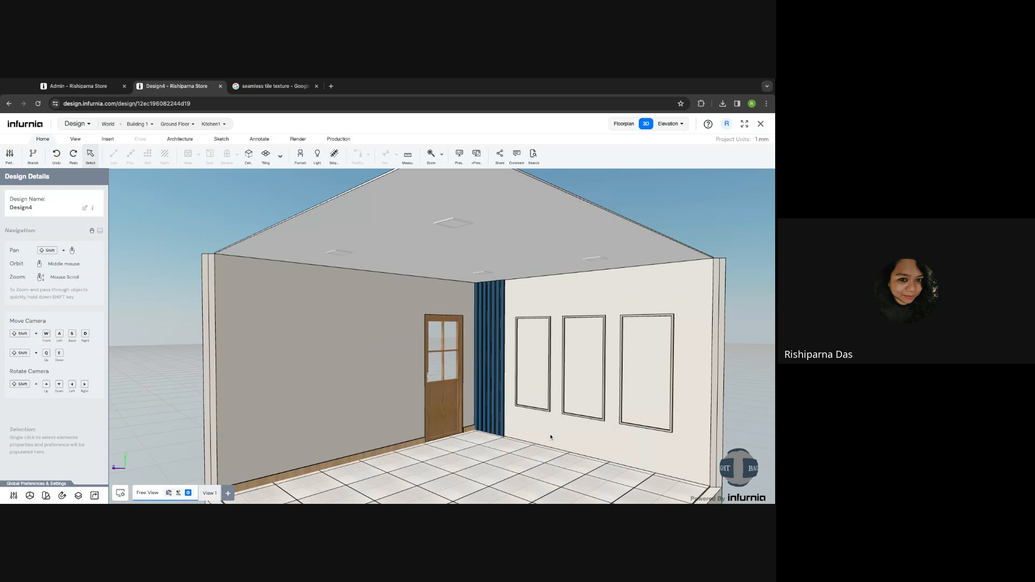
# - Open the frame wall's Tiling and Cutting editor, inspect the frames, exit, and reopen it
pyautogui.click(577, 441)
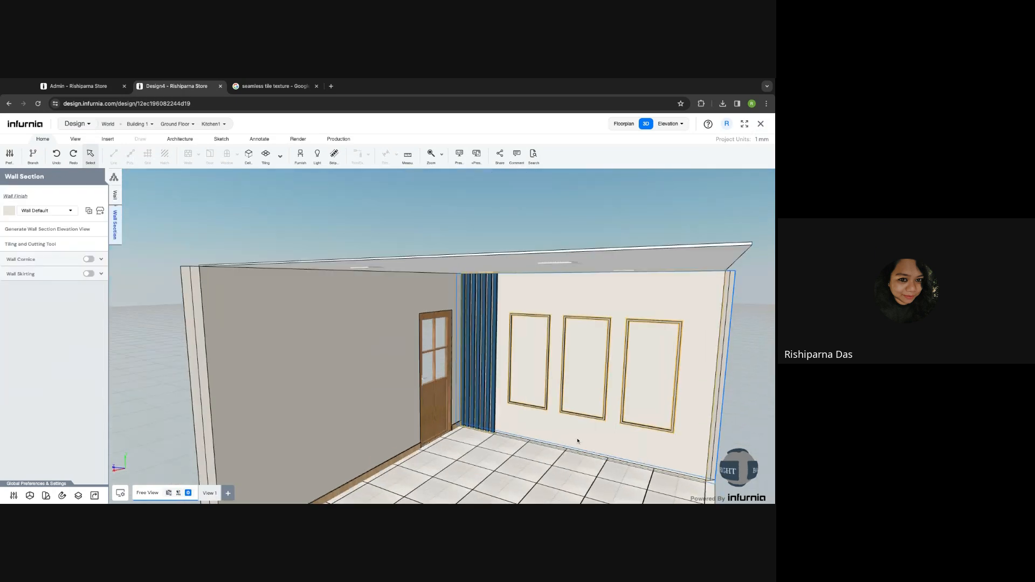
pyautogui.press('Escape')
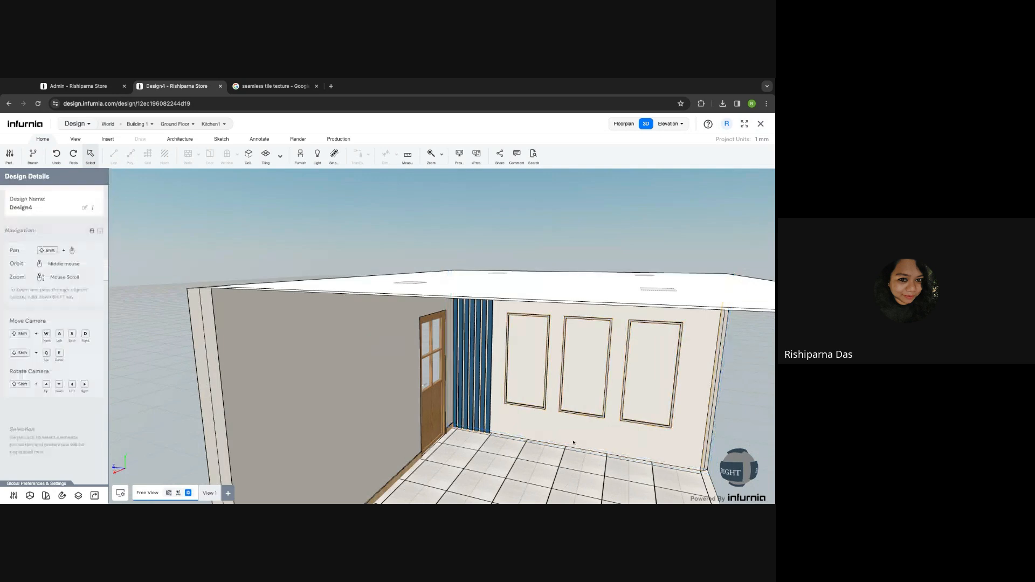
pyautogui.keyDown('shift'); pyautogui.moveTo(606, 476); pyautogui.dragTo(576, 447, button='middle'); pyautogui.keyUp('shift')
pyautogui.click(576, 447)
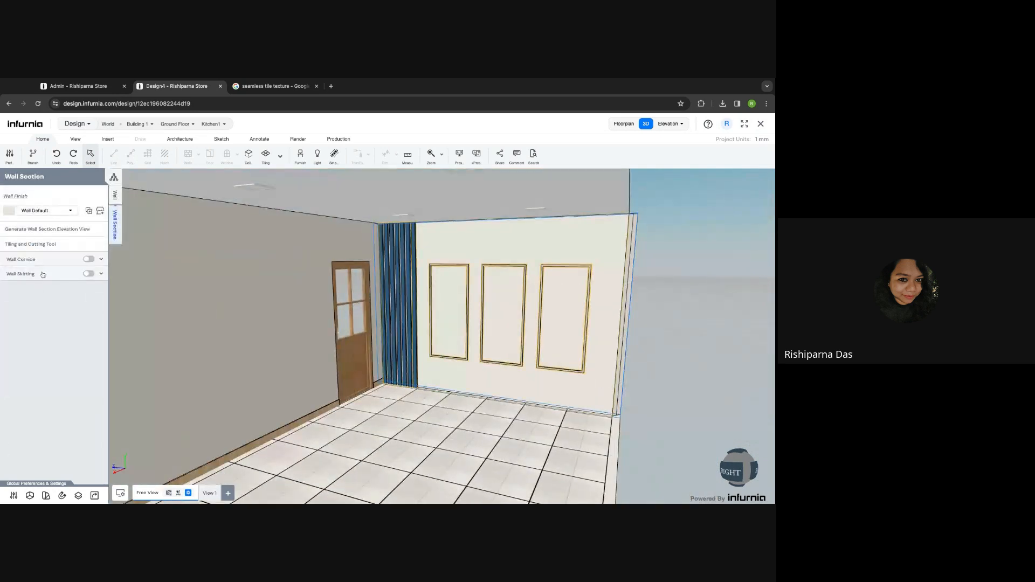
pyautogui.click(26, 248)
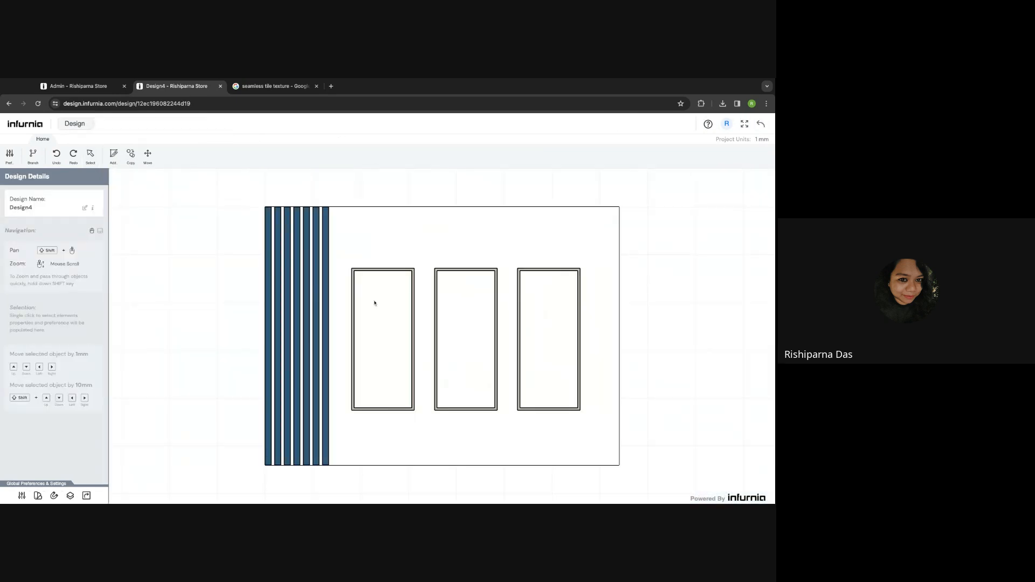
pyautogui.click(413, 291)
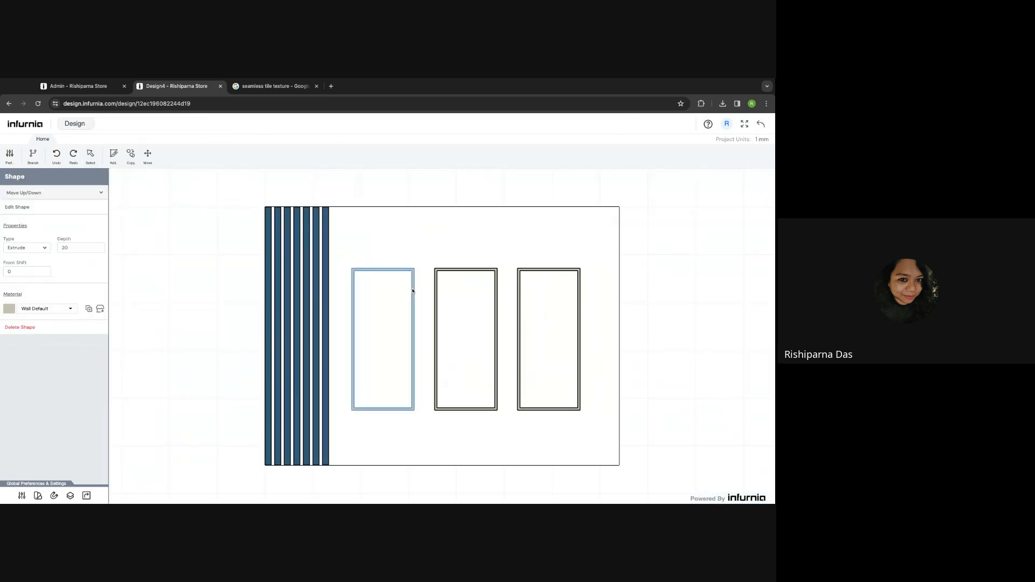
pyautogui.click(151, 325)
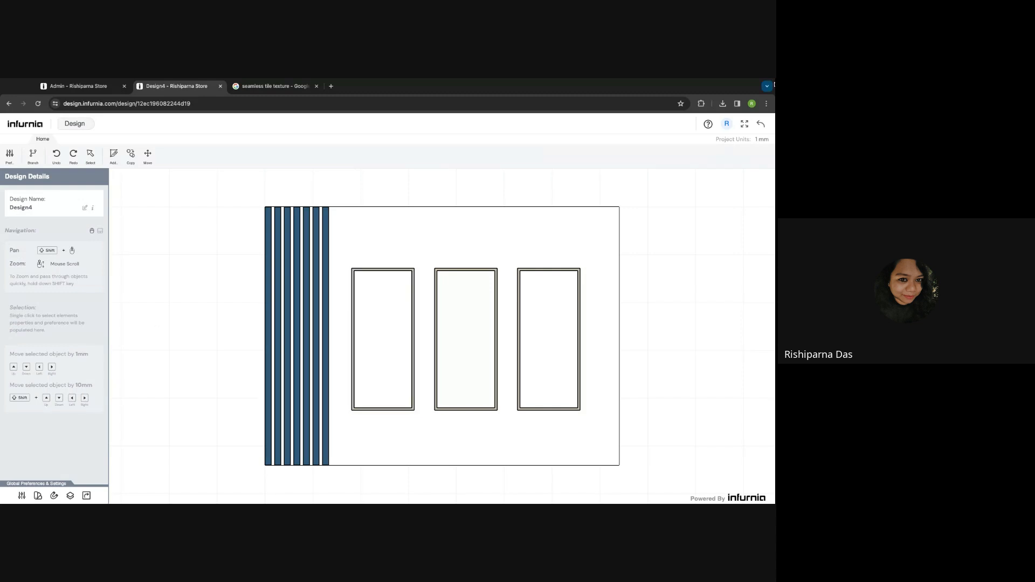
pyautogui.click(762, 125)
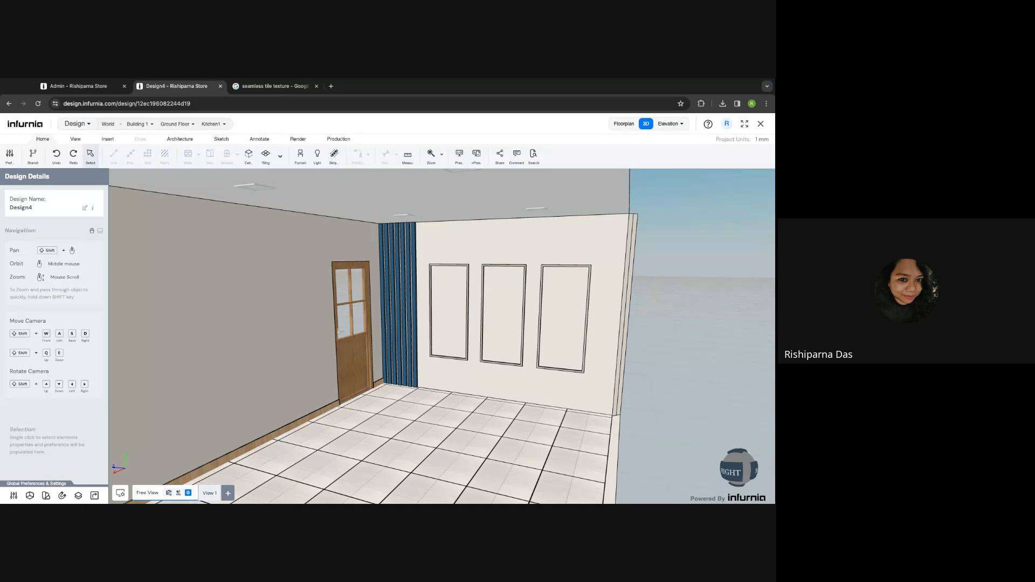
pyautogui.click(504, 318)
pyautogui.click(40, 243)
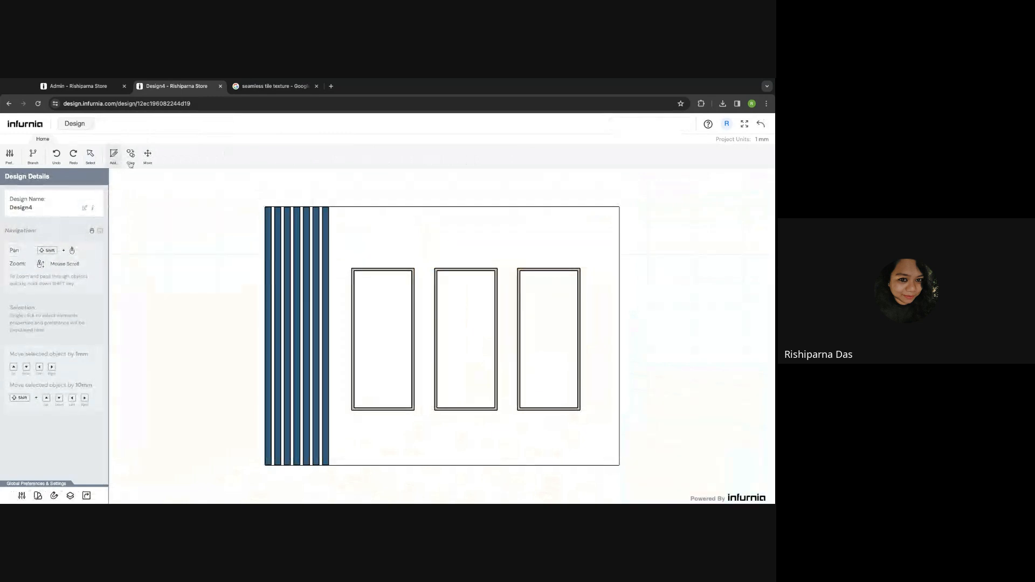
# - Draw a rectangle inside the left frame and apply it as a 604 × 1435 mm cutting panel
pyautogui.click(130, 161)
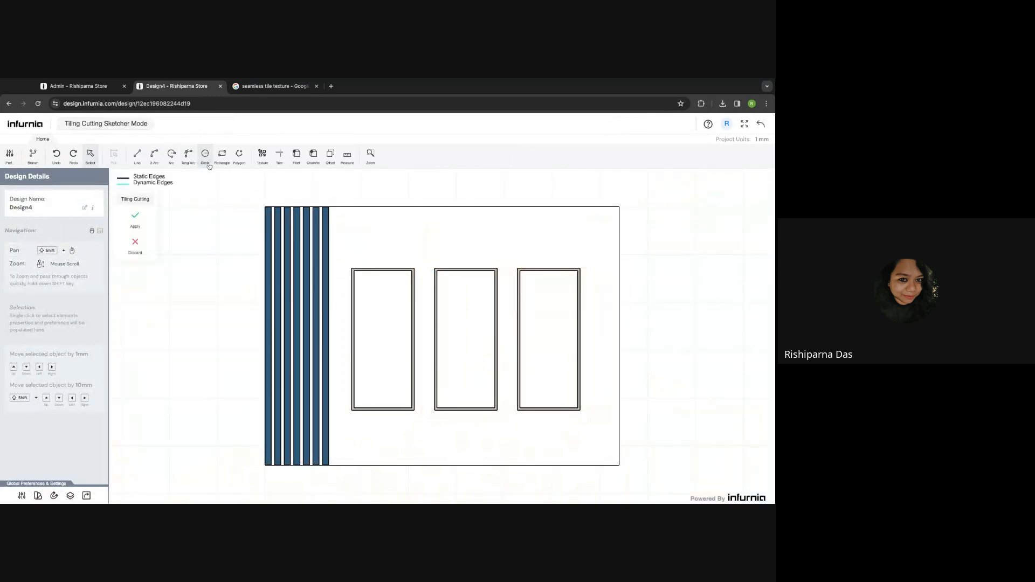
pyautogui.click(222, 157)
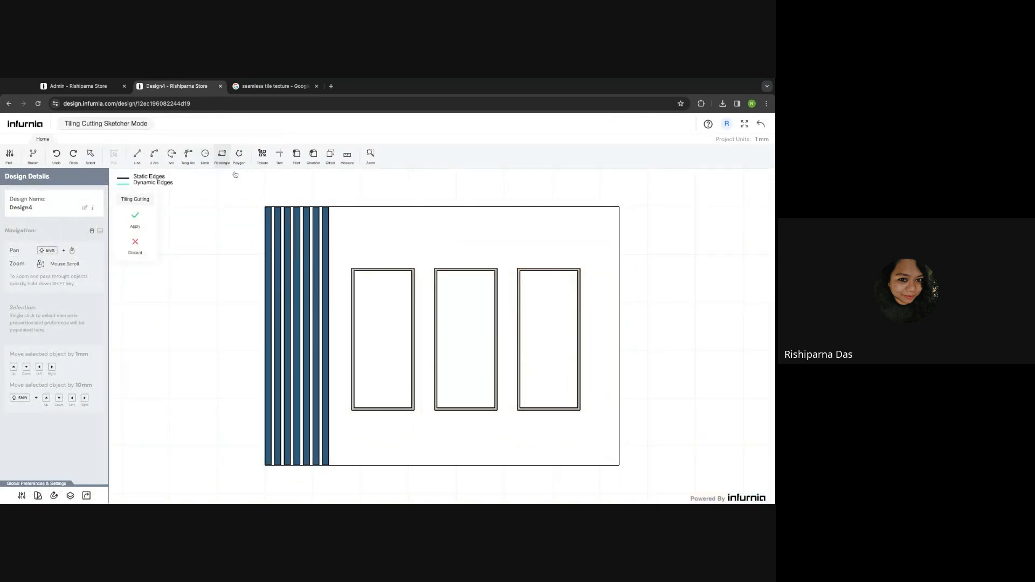
pyautogui.scroll(4, 359, 284)
pyautogui.click(354, 276)
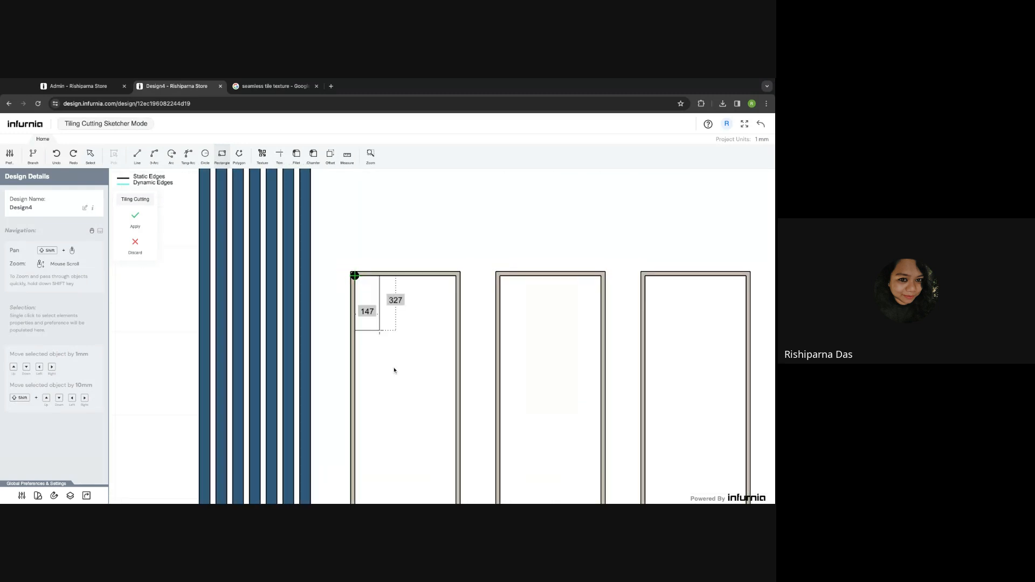
pyautogui.scroll(-5, 394, 370)
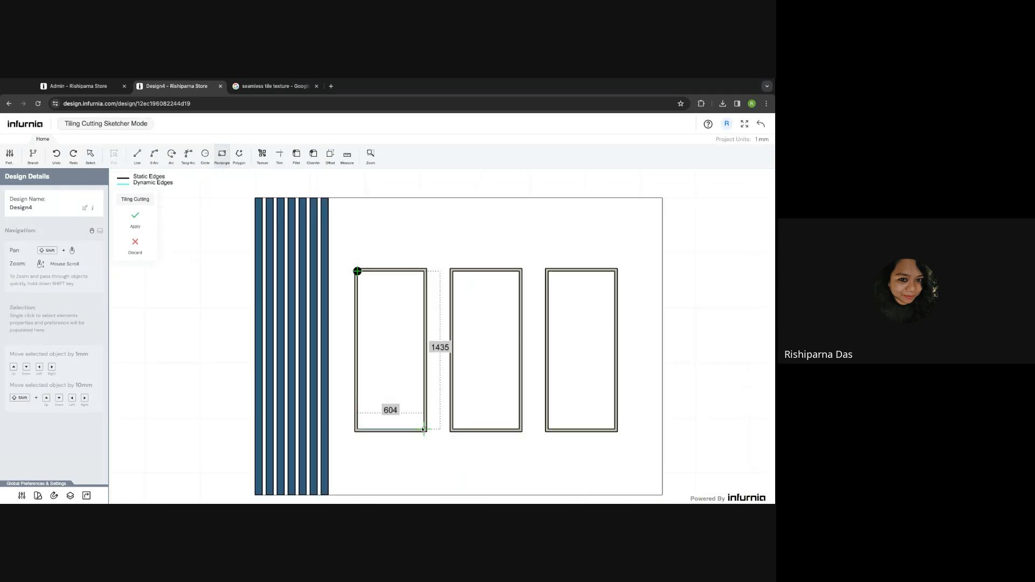
pyautogui.click(424, 430)
pyautogui.press('Escape')
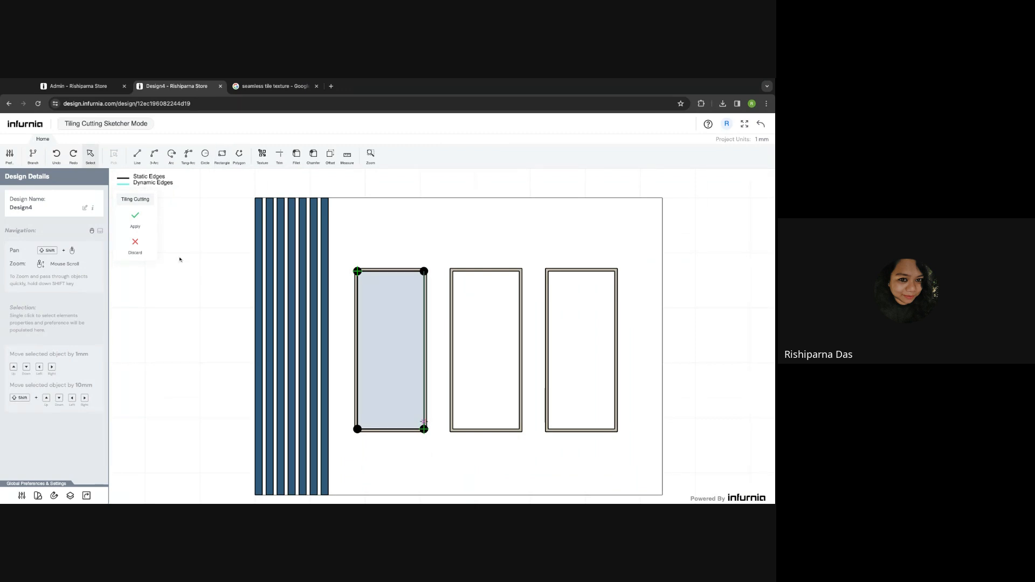
pyautogui.click(135, 216)
pyautogui.click(401, 297)
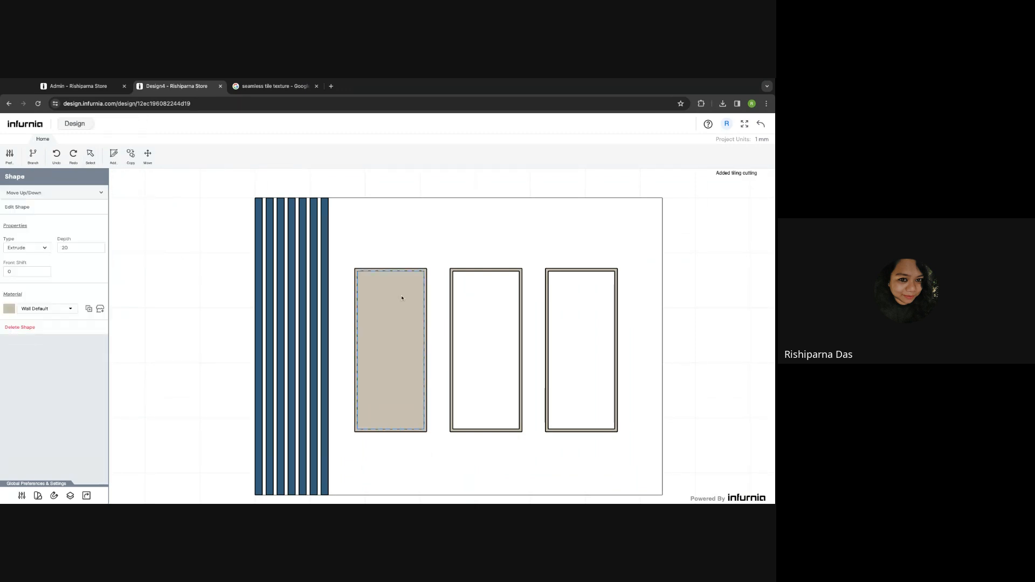
# - Set the left frame panel's depth to 2
pyautogui.click(75, 247)
pyautogui.write('2')
pyautogui.click(78, 233)
# - Apply the Moorhens and Hyacinth wallpaper from Wall Texture > Wallpaper to the panel
pyautogui.click(100, 310)
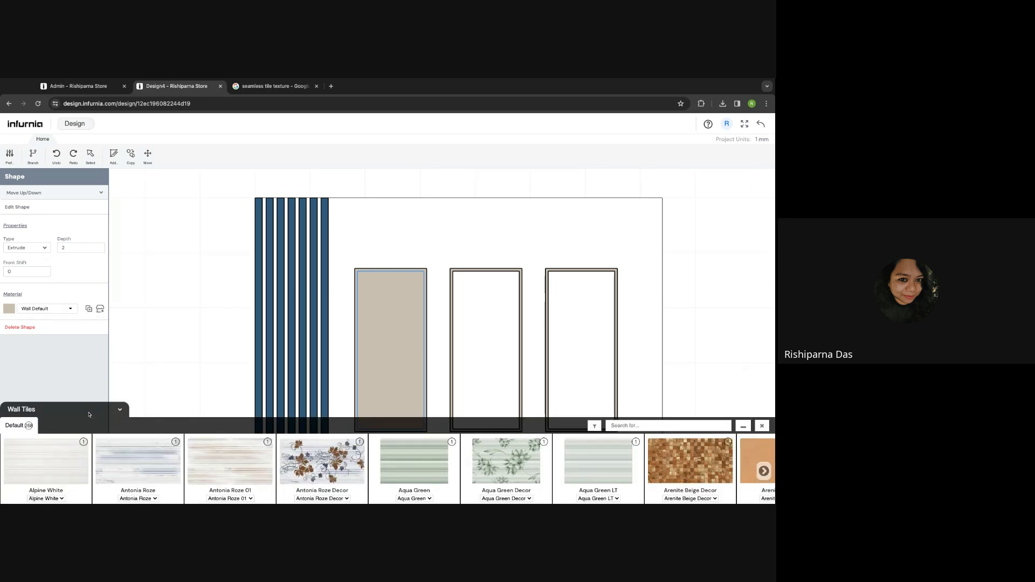
pyautogui.click(23, 429)
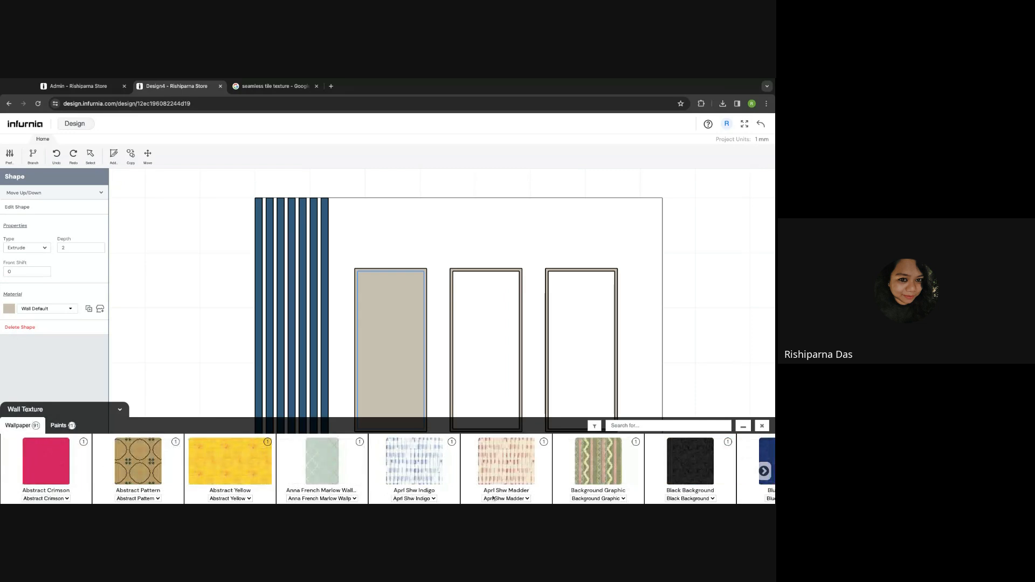
pyautogui.click(764, 470)
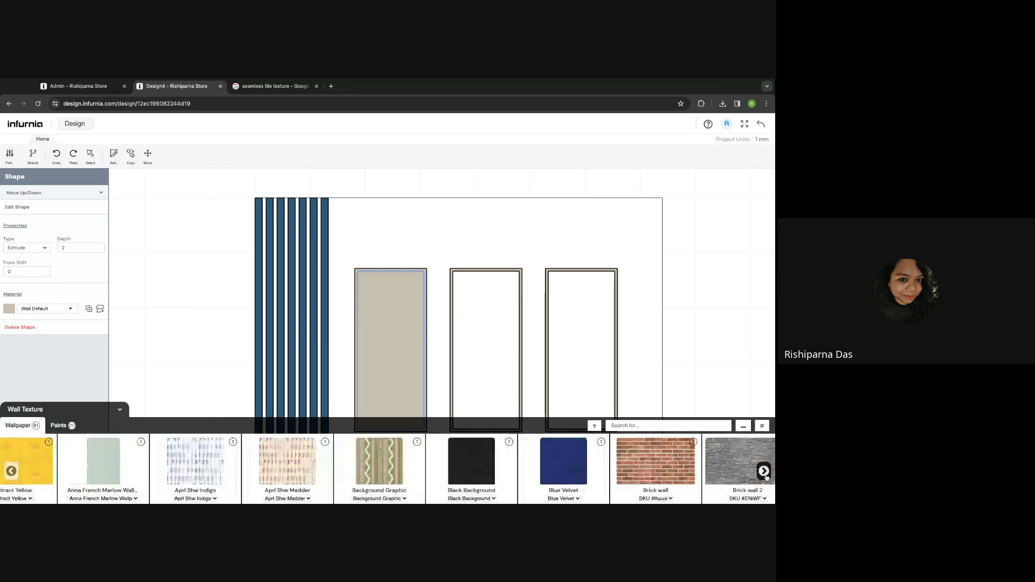
pyautogui.click(763, 470)
pyautogui.click(764, 471)
pyautogui.click(764, 470)
pyautogui.click(764, 470)
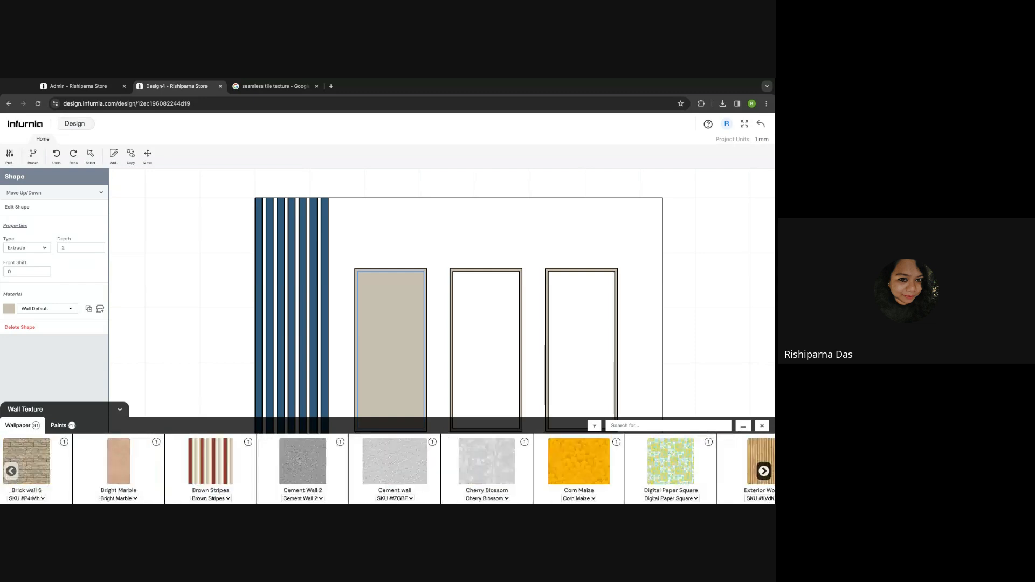
pyautogui.click(764, 470)
pyautogui.click(764, 471)
pyautogui.click(763, 471)
pyautogui.click(764, 471)
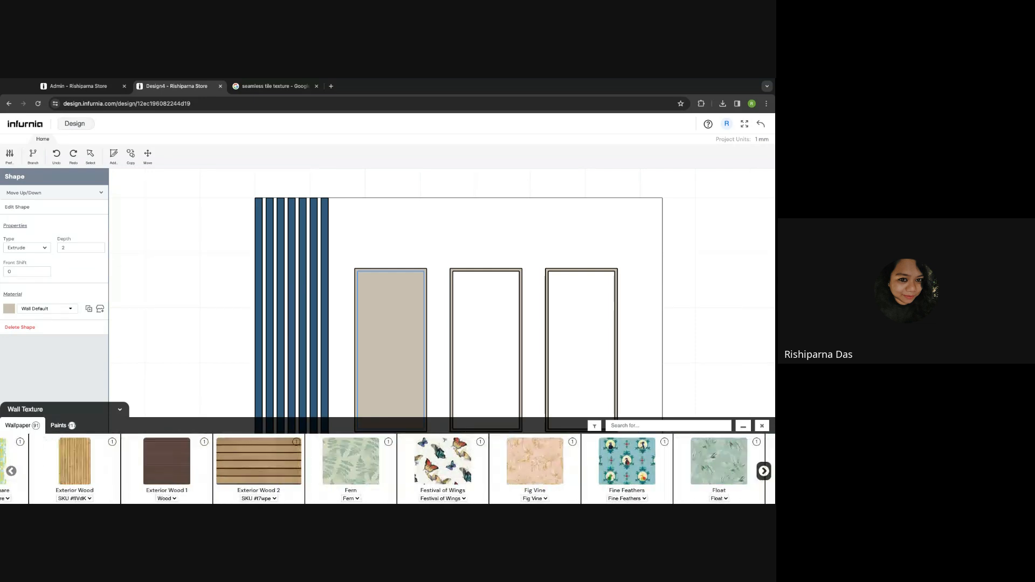
pyautogui.click(764, 471)
pyautogui.click(764, 471)
pyautogui.click(764, 471)
pyautogui.click(764, 471)
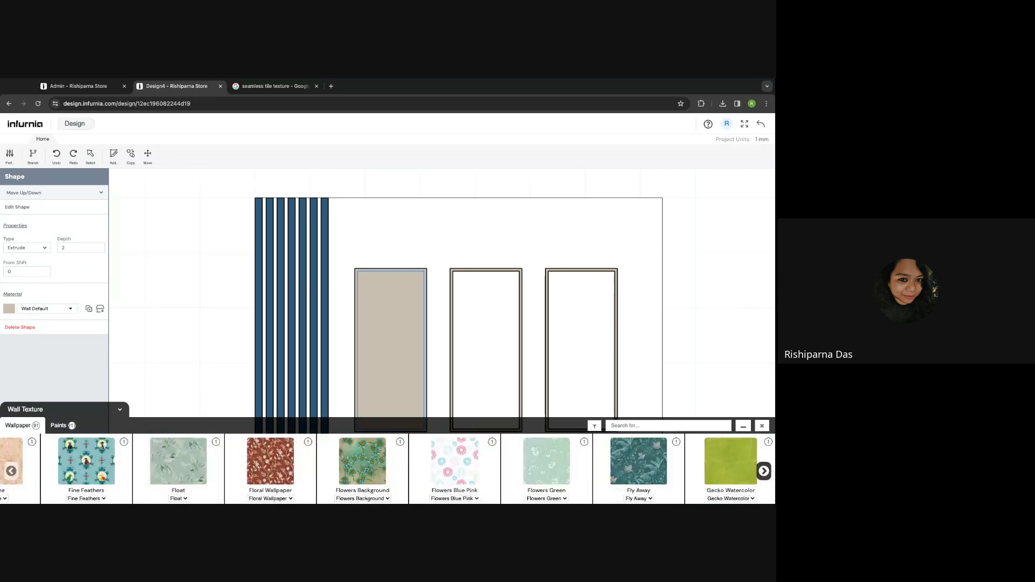
pyautogui.click(764, 470)
pyautogui.click(764, 470)
pyautogui.click(764, 471)
pyautogui.click(764, 471)
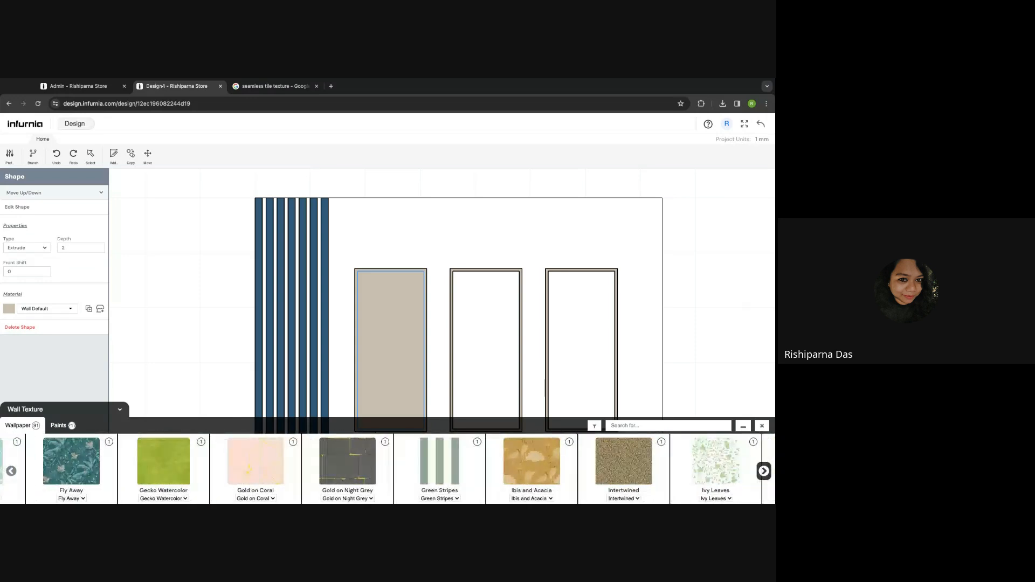
pyautogui.click(764, 471)
pyautogui.click(764, 470)
pyautogui.click(764, 471)
pyautogui.click(764, 471)
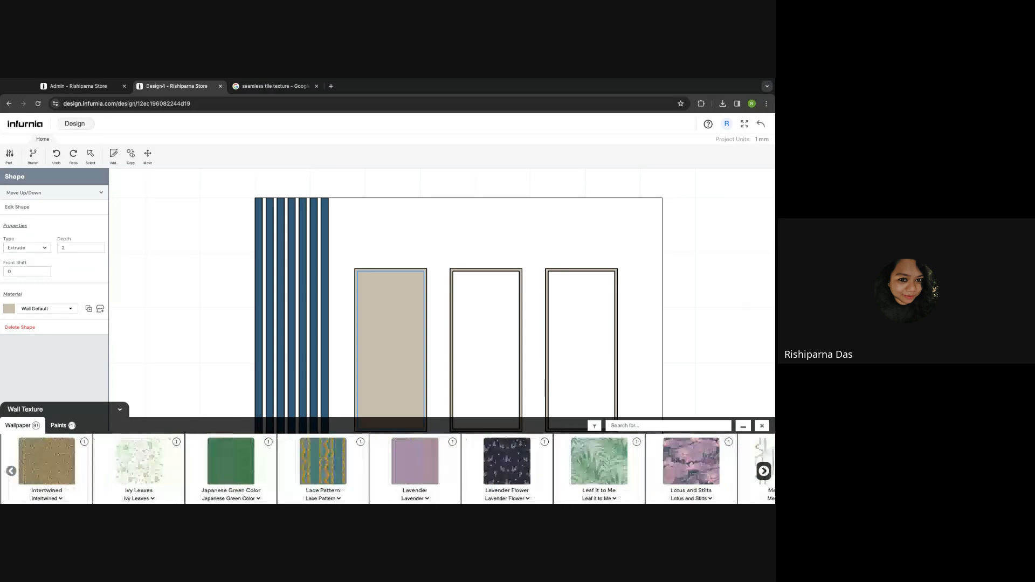
pyautogui.click(764, 471)
pyautogui.click(764, 470)
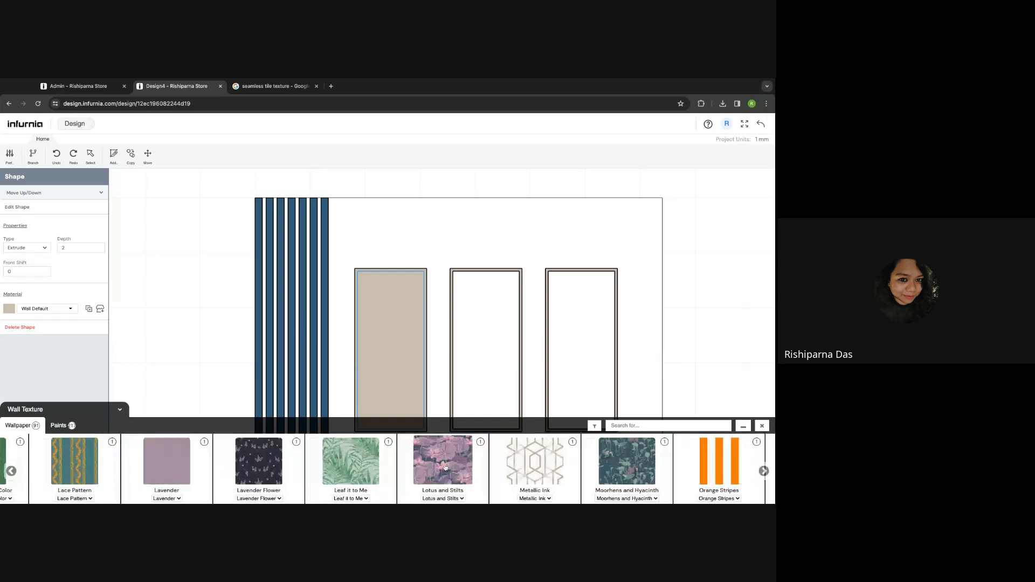
pyautogui.click(613, 471)
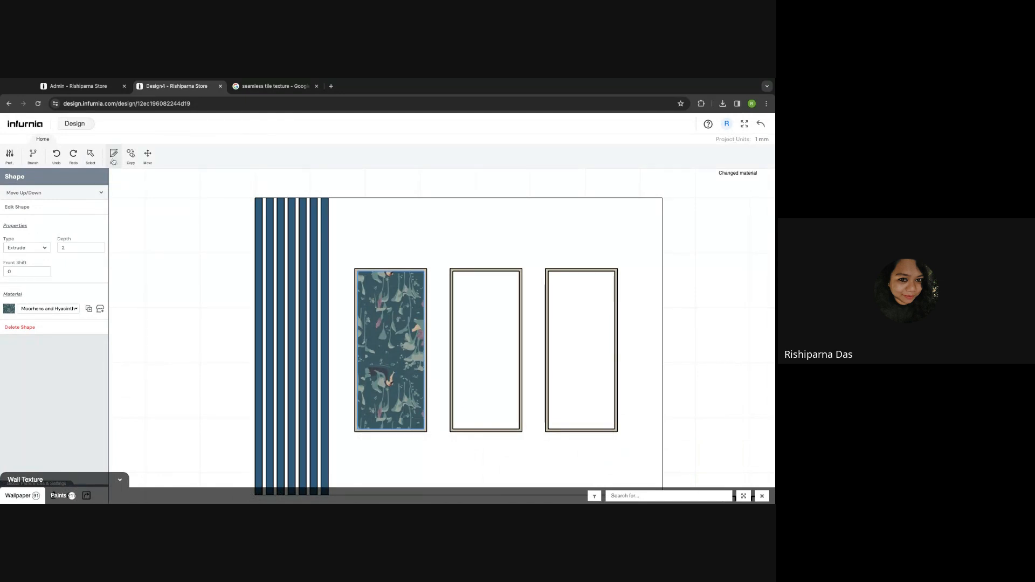
pyautogui.click(114, 156)
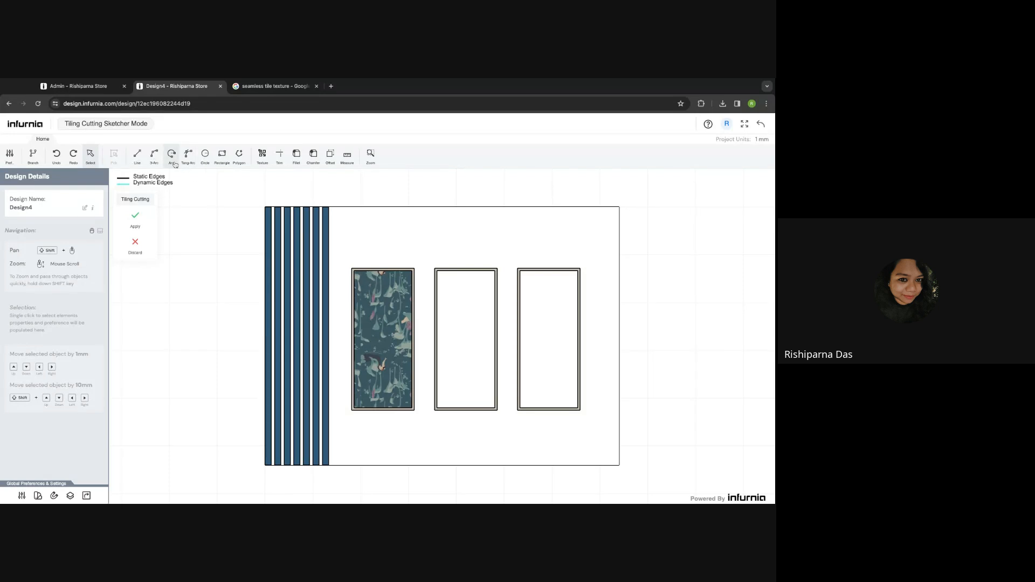
# - Leave the sketcher and elevation modes without changes to return to the 3D room
pyautogui.click(221, 154)
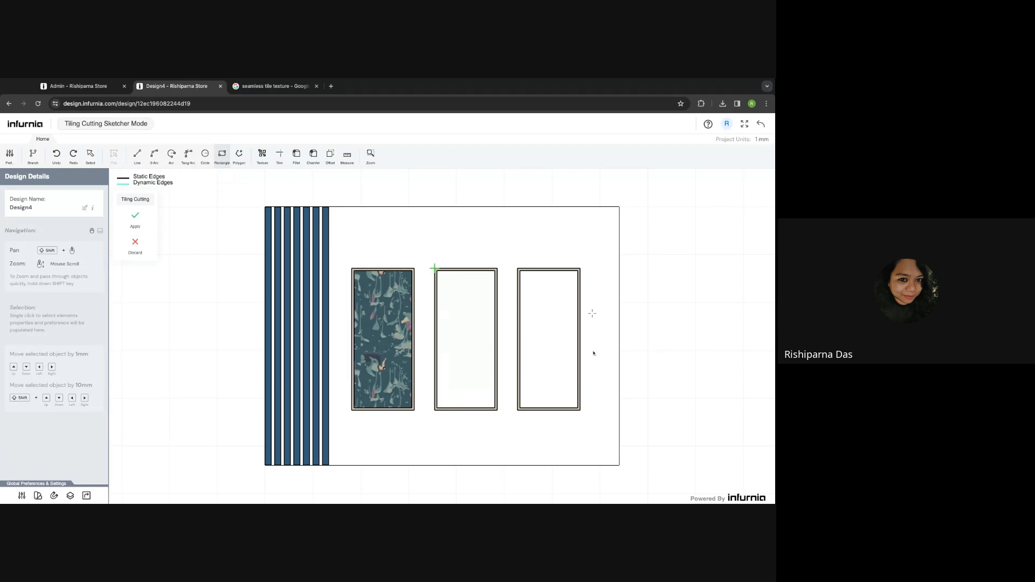
pyautogui.click(761, 125)
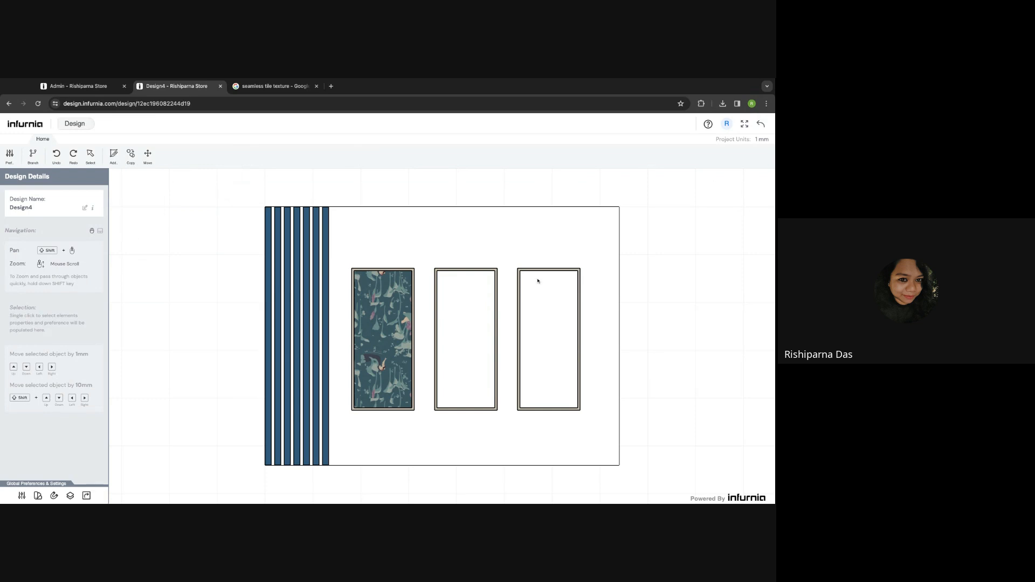
pyautogui.click(760, 125)
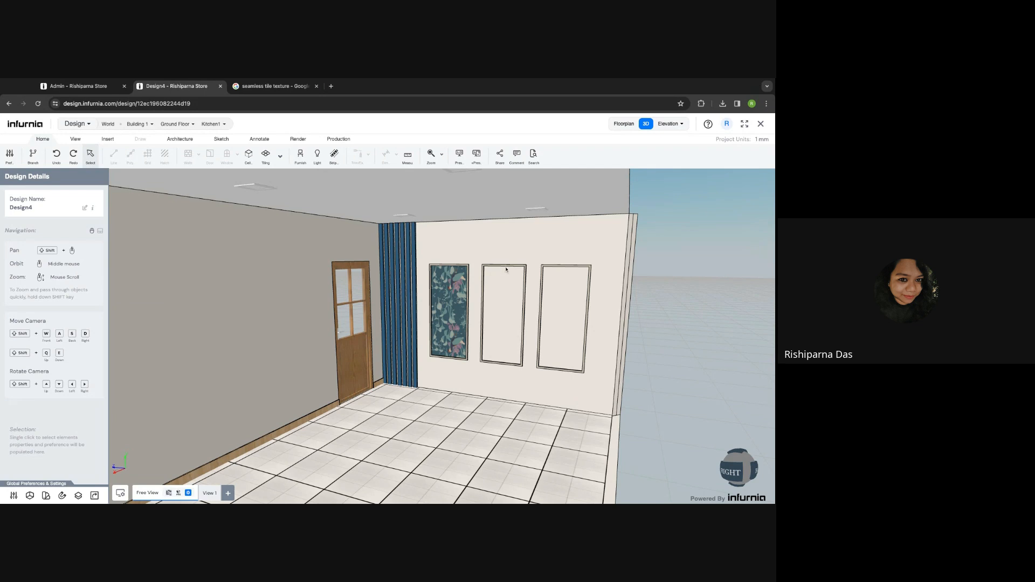
# - Generate the frame wall's Wall Section Elevation View and select the middle frame
pyautogui.click(492, 293)
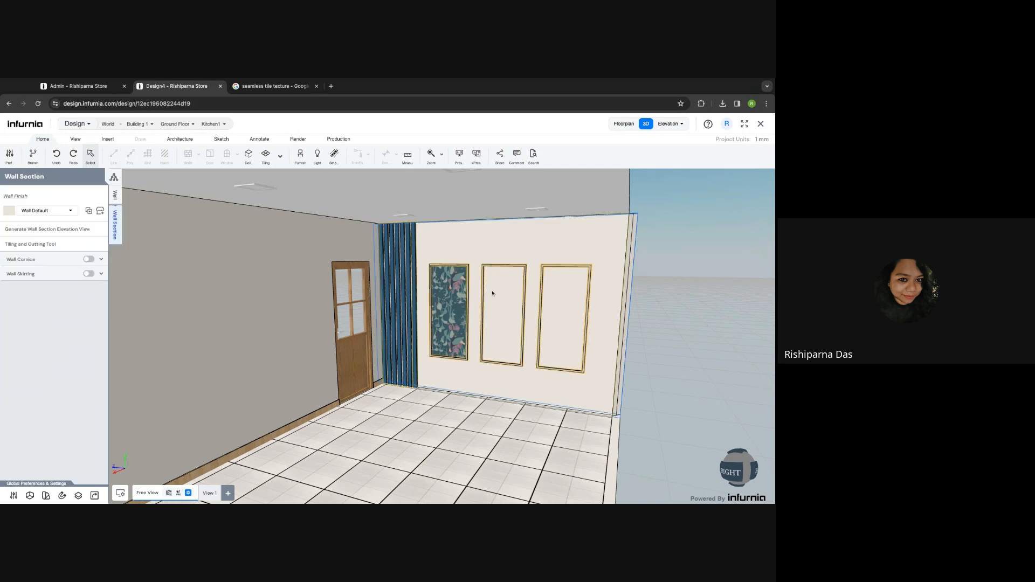
pyautogui.click(38, 229)
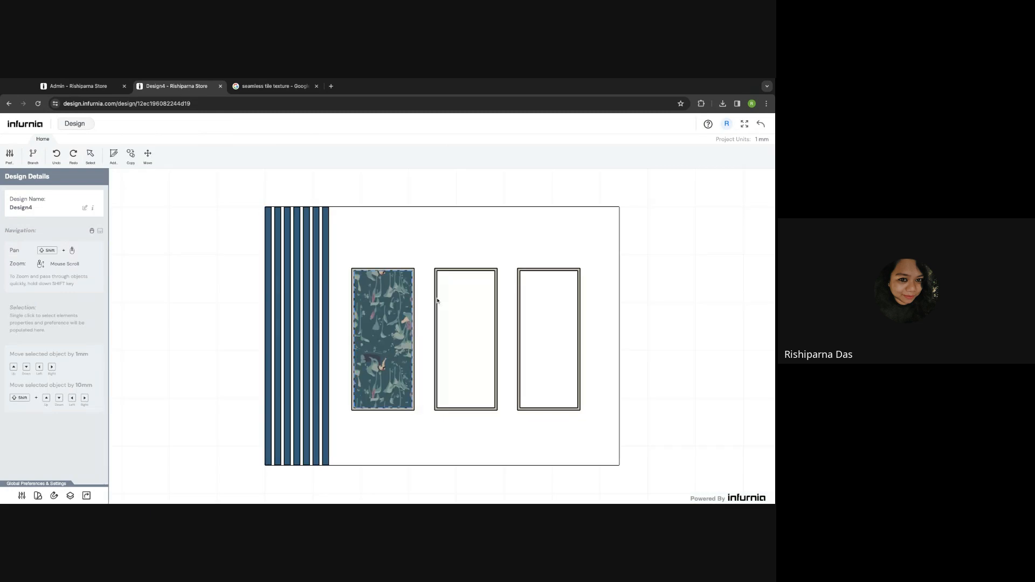
pyautogui.click(457, 272)
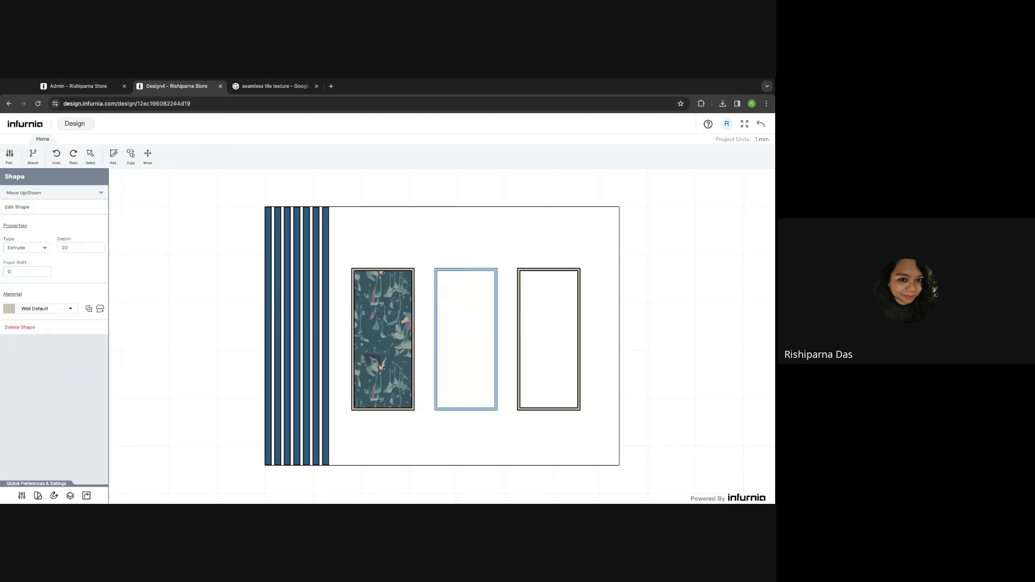
# - Offset the middle frame's outline 25 mm inward into a second frame and apply it
pyautogui.click(13, 209)
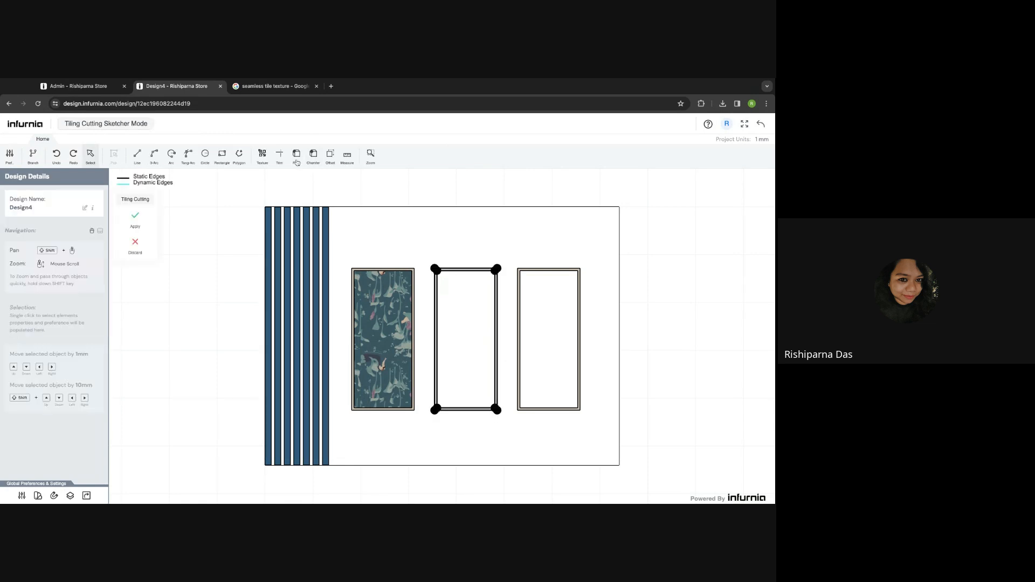
pyautogui.click(330, 156)
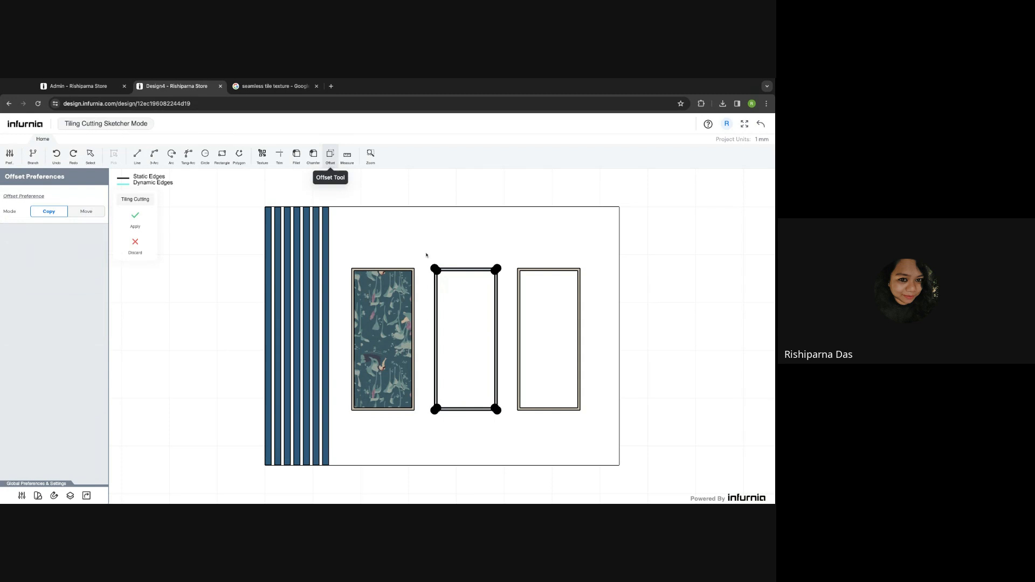
pyautogui.click(463, 272)
pyautogui.scroll(3, 461, 278)
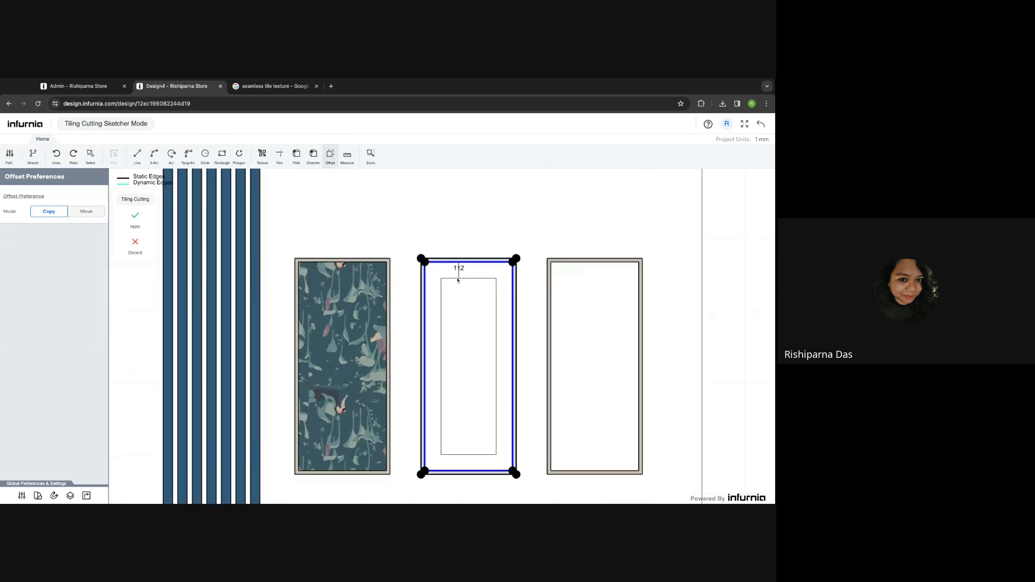
pyautogui.click(453, 271)
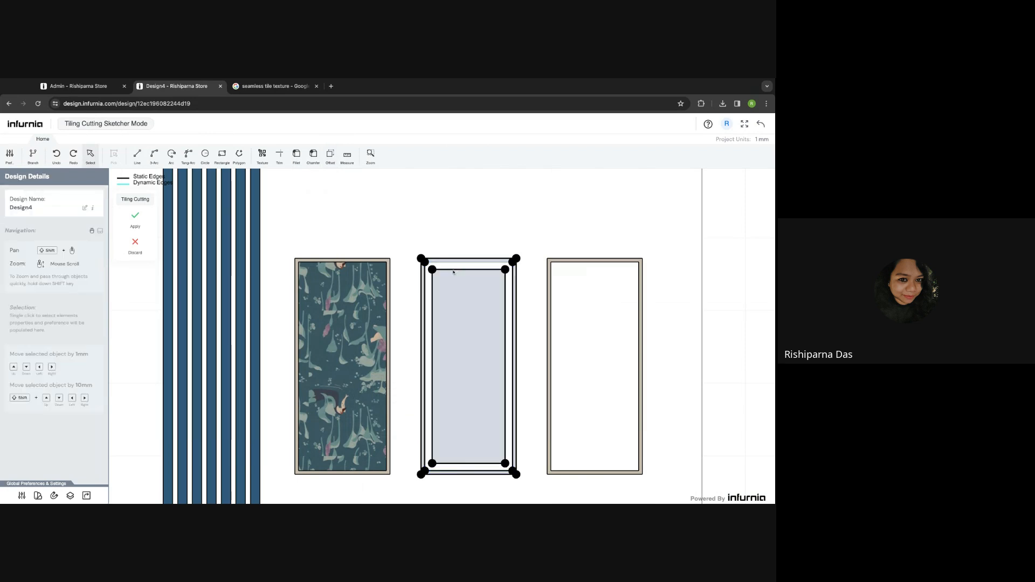
pyautogui.click(331, 157)
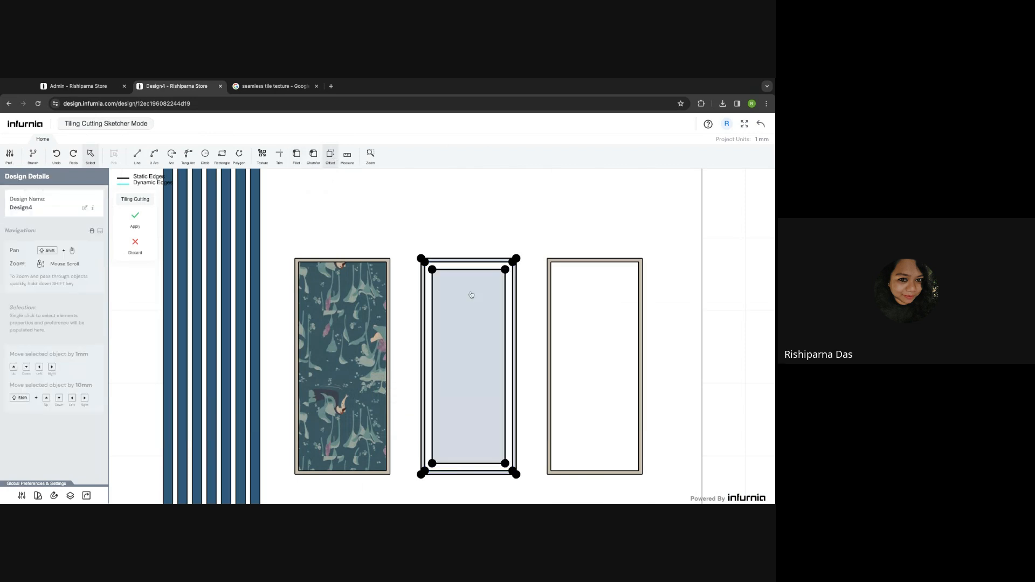
pyautogui.click(471, 295)
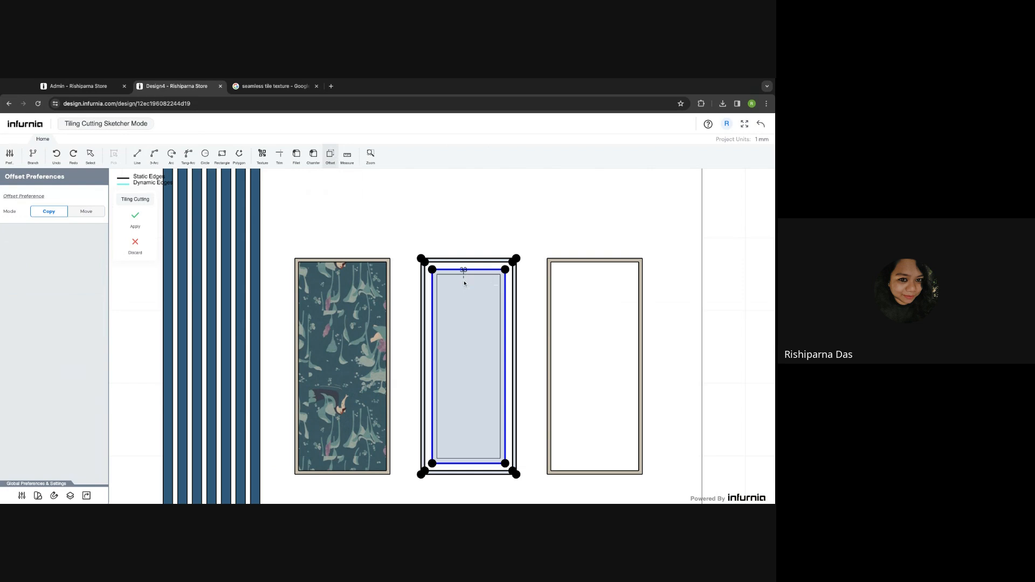
pyautogui.write('25')
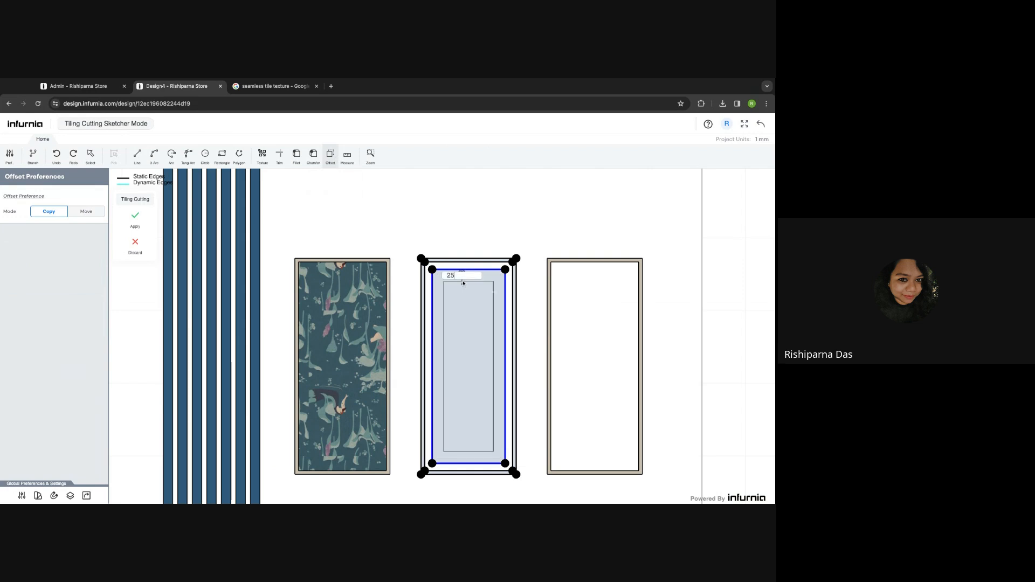
pyautogui.press('Return')
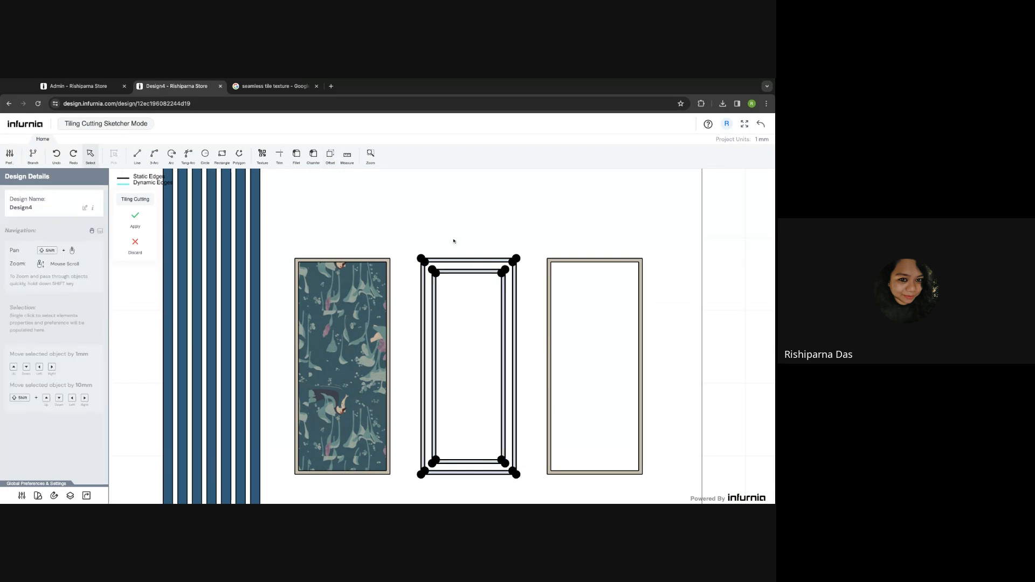
pyautogui.click(137, 216)
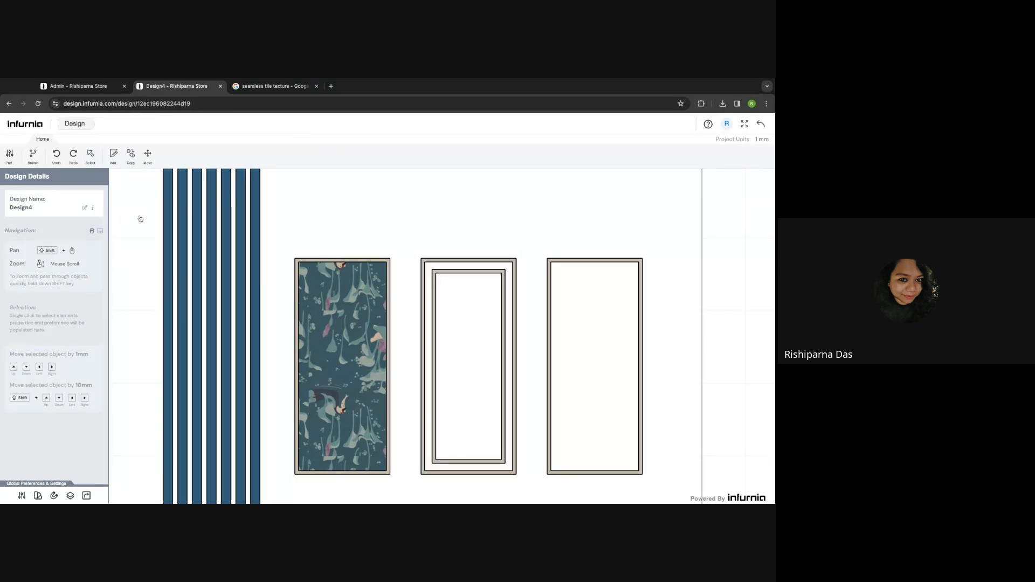
pyautogui.click(761, 123)
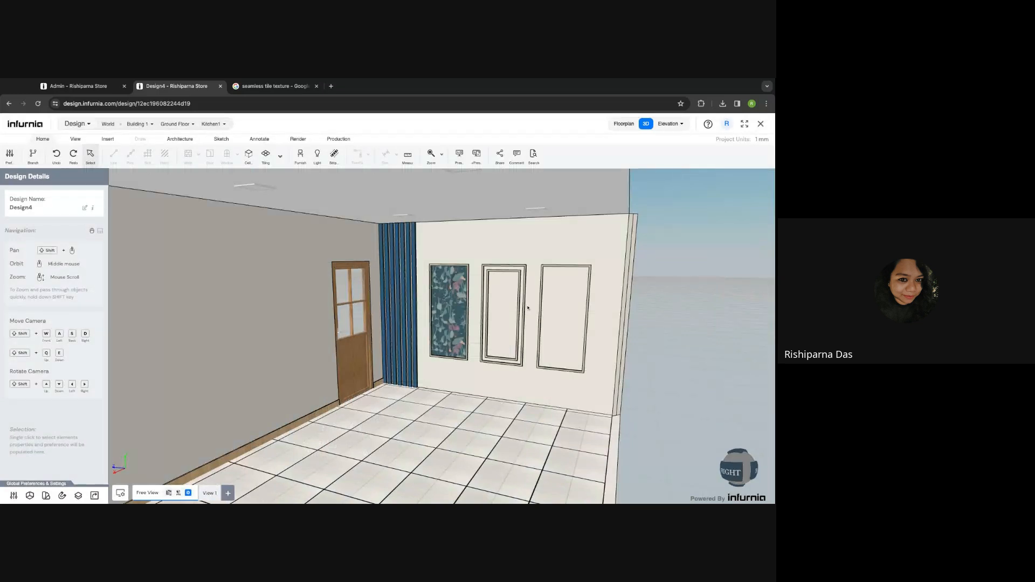
# - Center the new frames in 3D, then start a new region in the back wall's Tiling and Cutting editor
pyautogui.scroll(2, 525, 305)
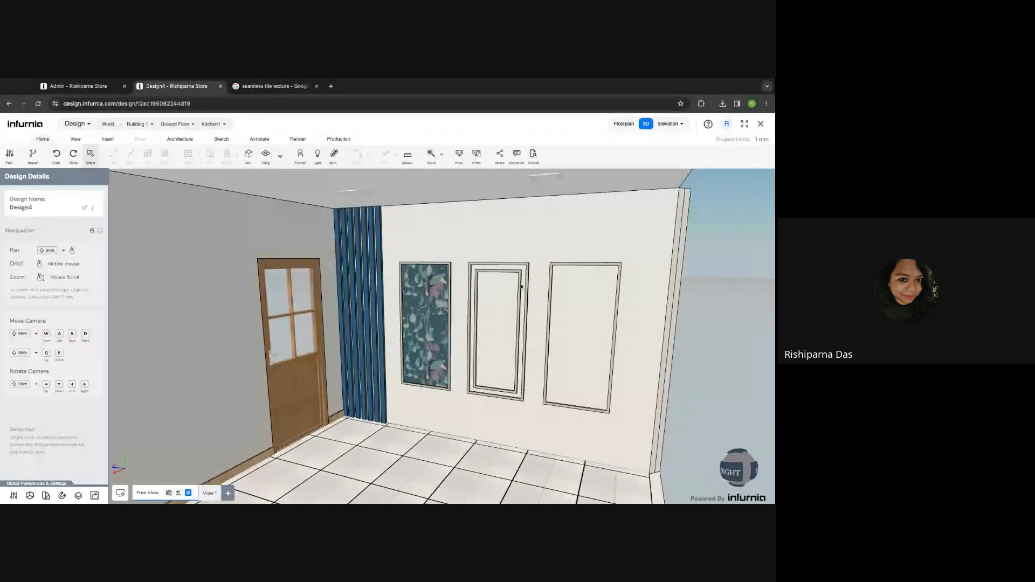
pyautogui.keyDown('shift'); pyautogui.moveTo(566, 314); pyautogui.dragTo(544, 295, button='middle'); pyautogui.keyUp('shift')
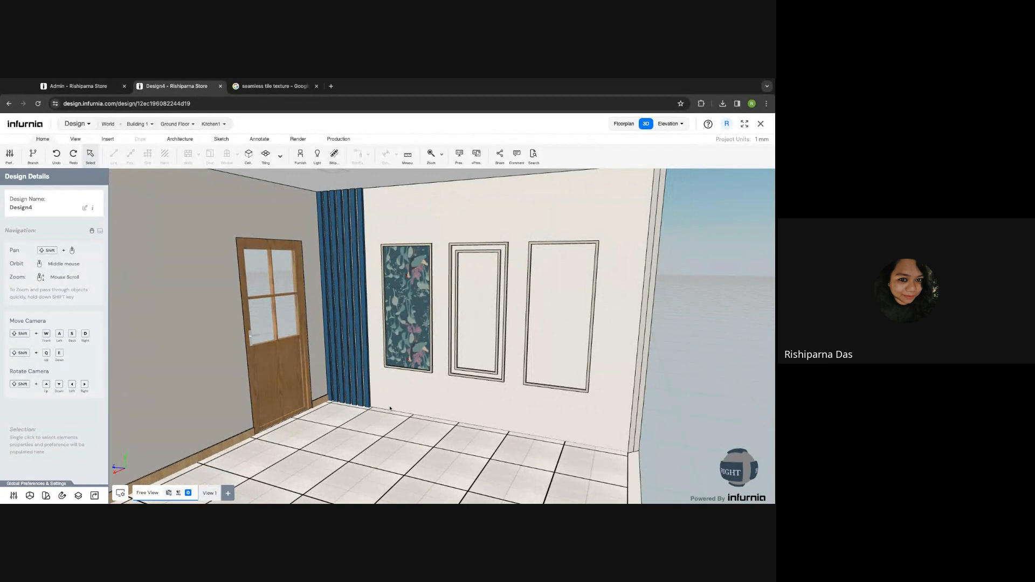
pyautogui.click(412, 403)
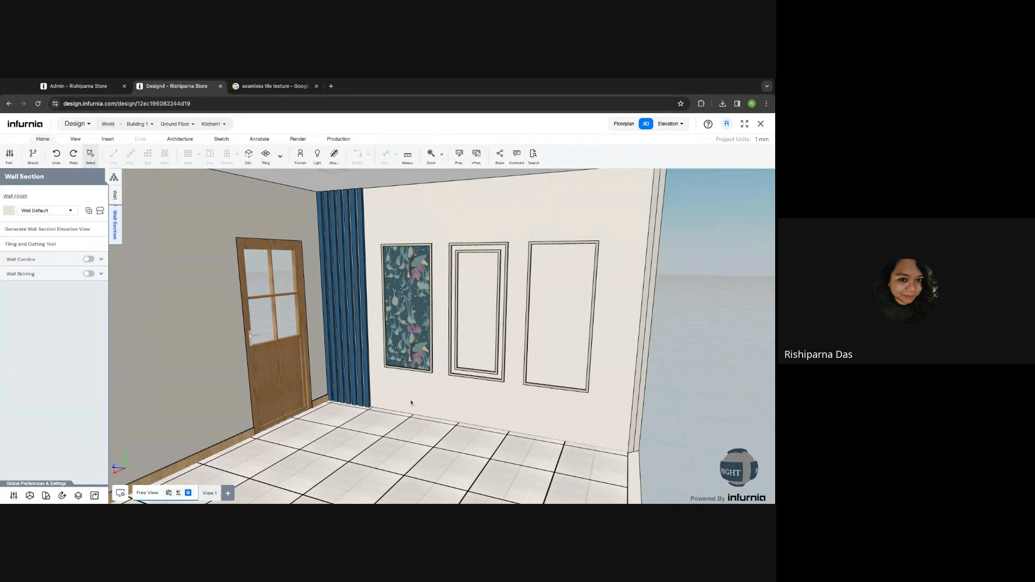
pyautogui.click(43, 250)
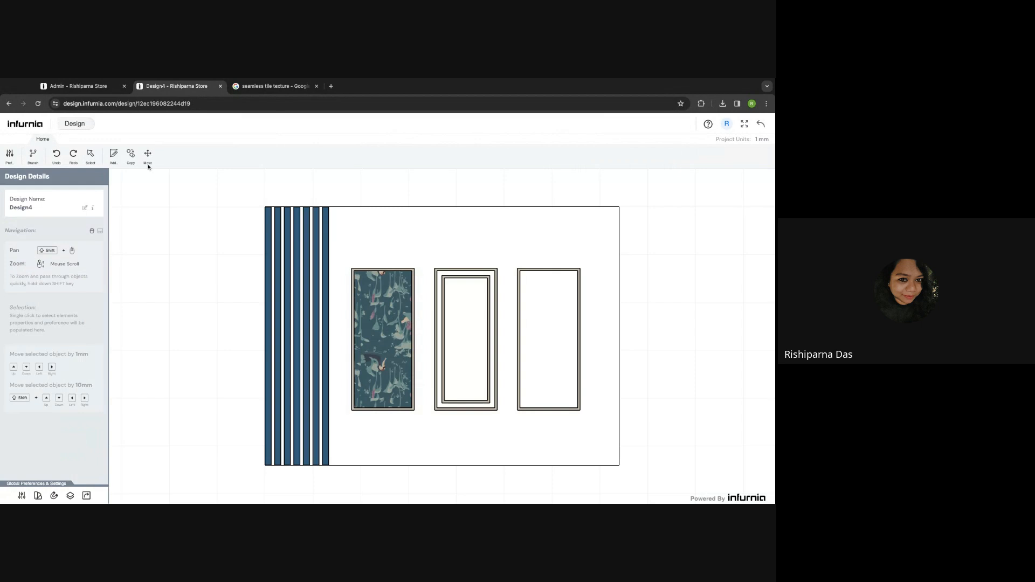
pyautogui.click(114, 156)
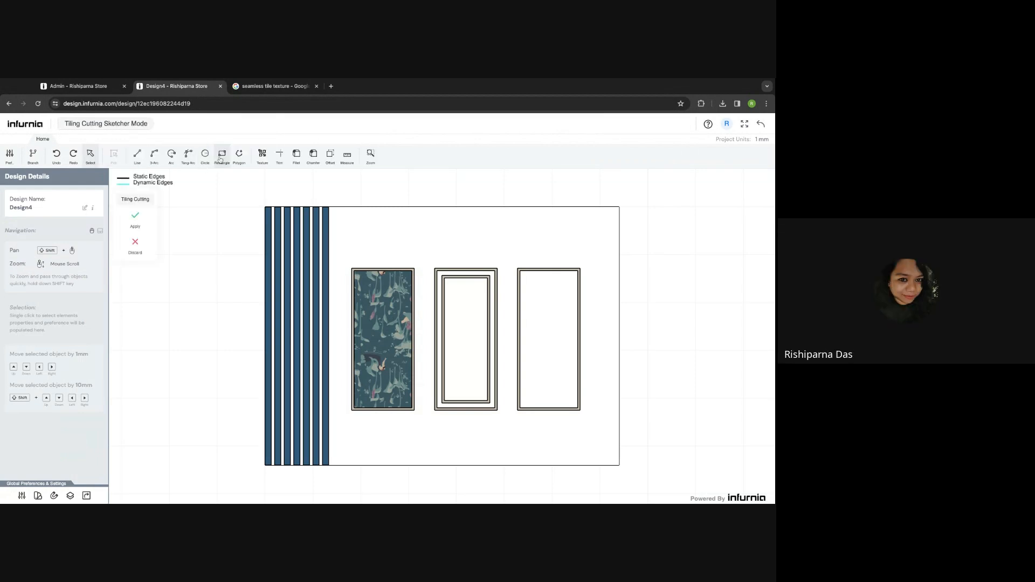
# - Draw and apply a rectangle from beside the curtain to the wall's bottom-right corner
pyautogui.click(220, 158)
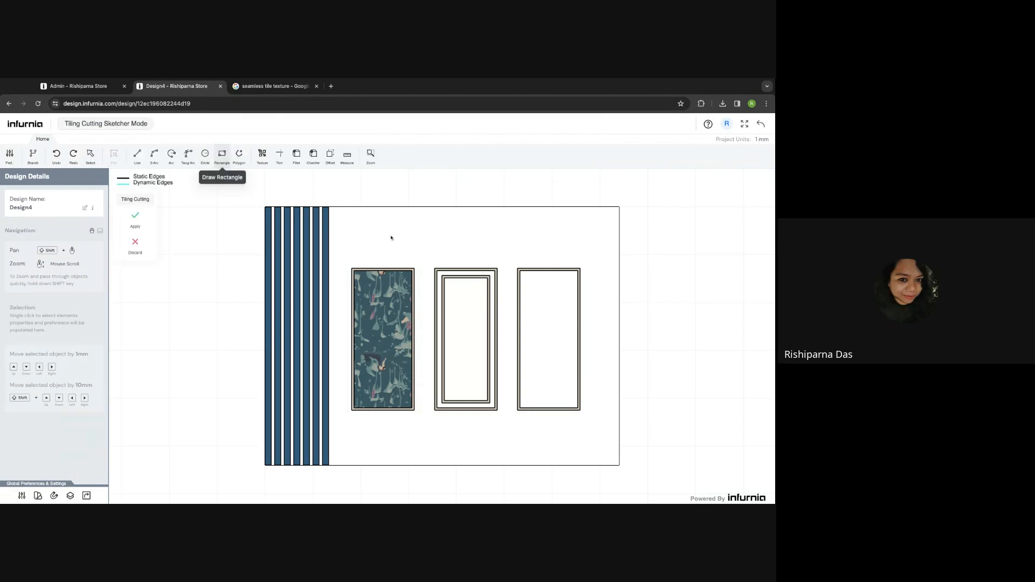
pyautogui.click(329, 207)
pyautogui.click(619, 465)
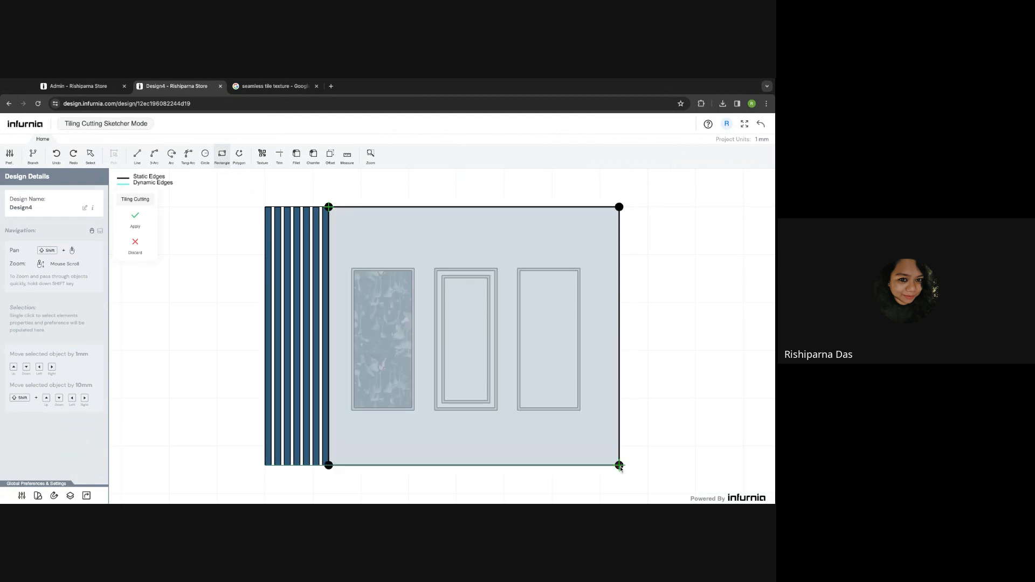
pyautogui.click(135, 221)
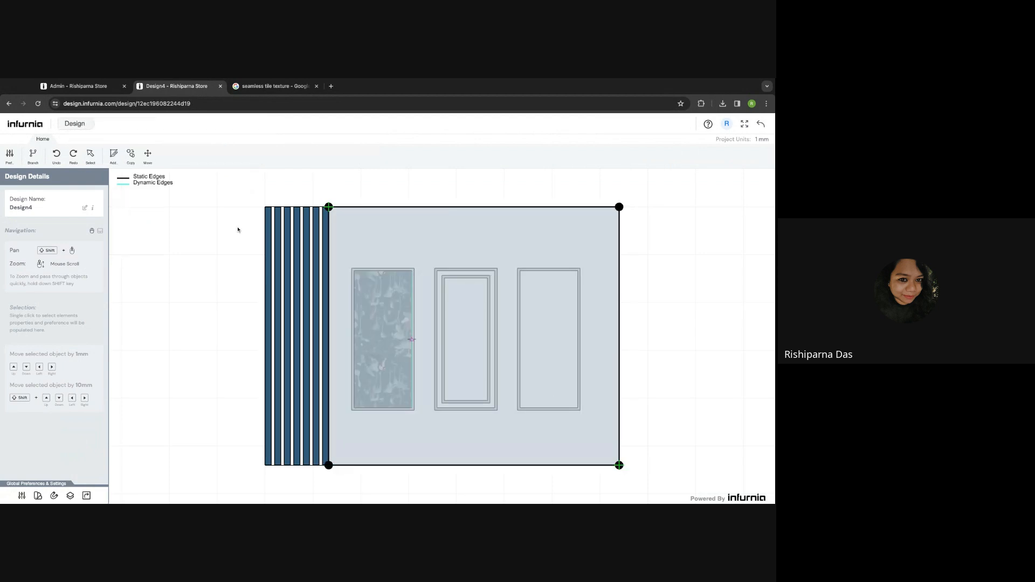
# - Give the new region the Wall Texture > Paints > Agate Grey finish
pyautogui.click(406, 232)
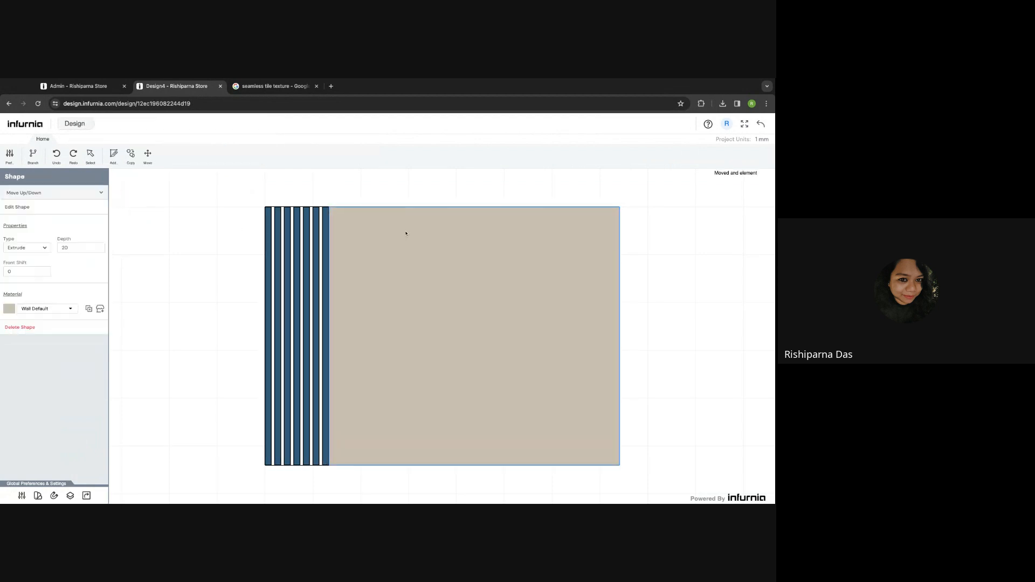
pyautogui.click(101, 309)
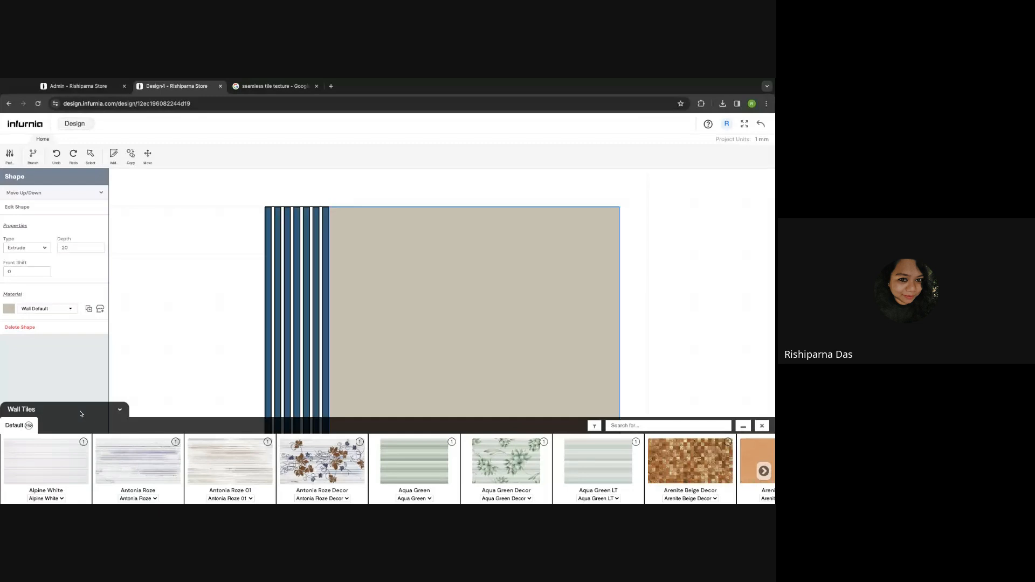
pyautogui.click(64, 414)
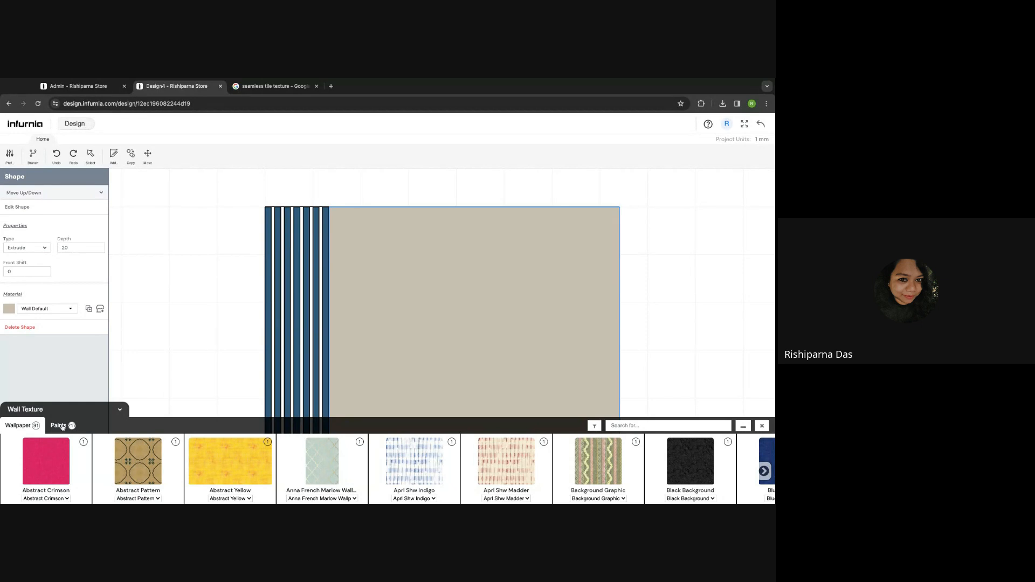
pyautogui.click(61, 426)
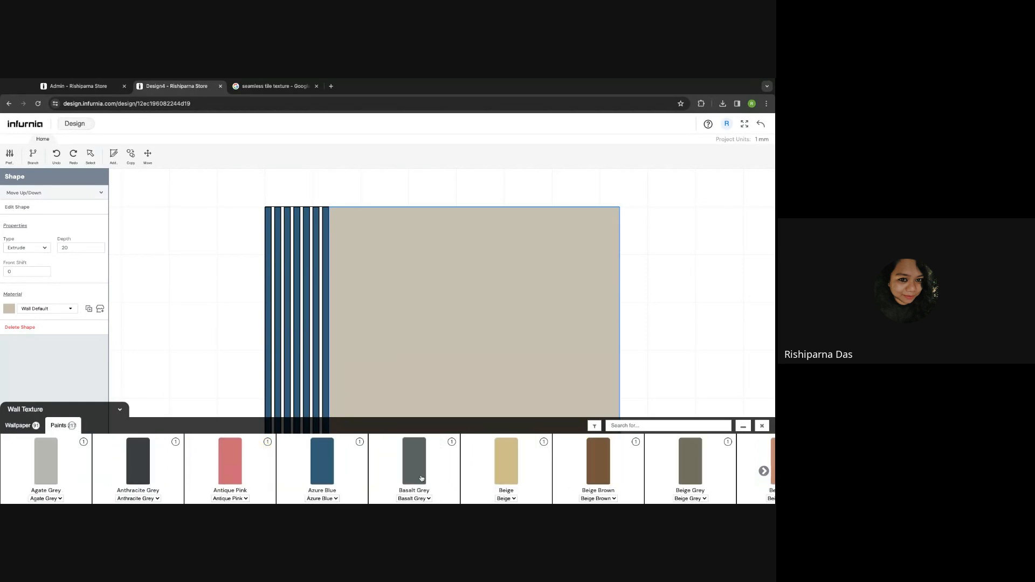
pyautogui.click(46, 466)
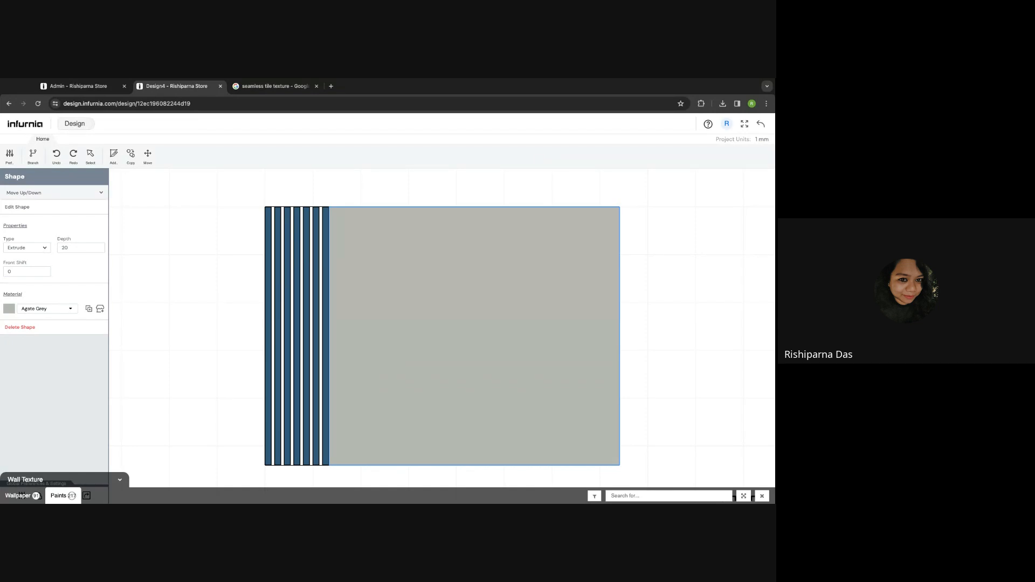
# - Move the grey region down five layers behind the frames and set its depth to 1
pyautogui.click(38, 194)
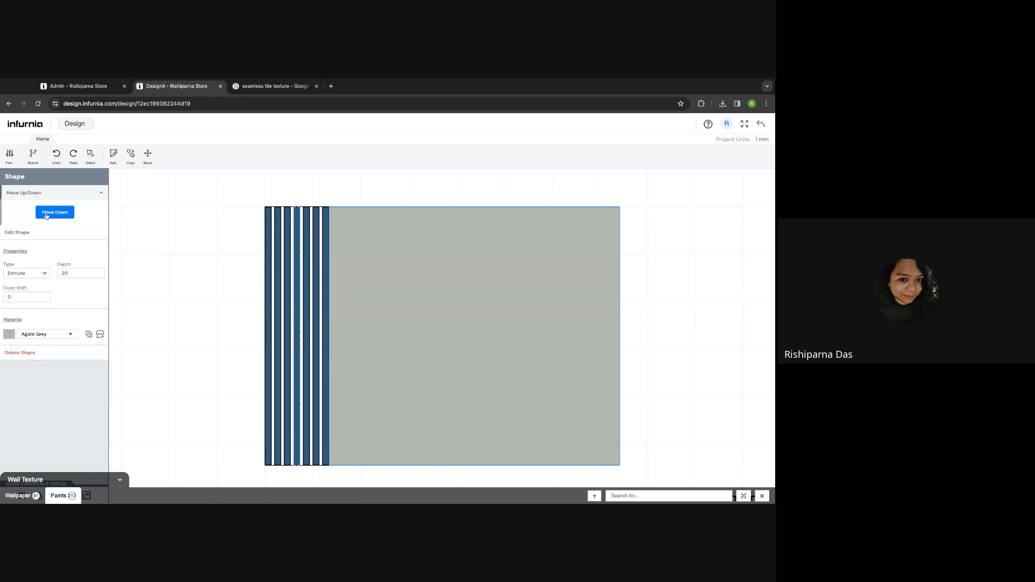
pyautogui.click(46, 213)
pyautogui.click(47, 213)
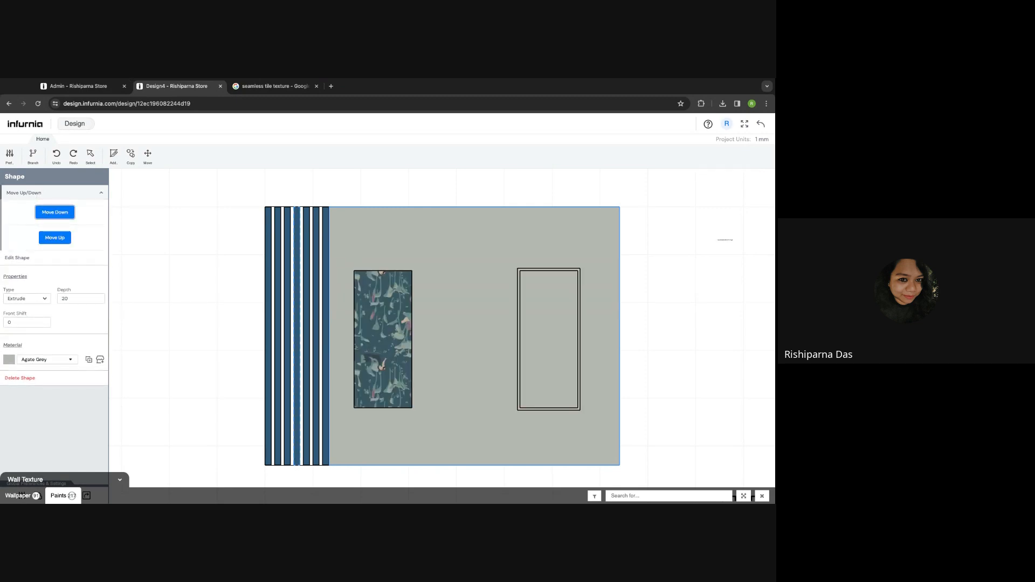
pyautogui.click(54, 212)
pyautogui.click(55, 213)
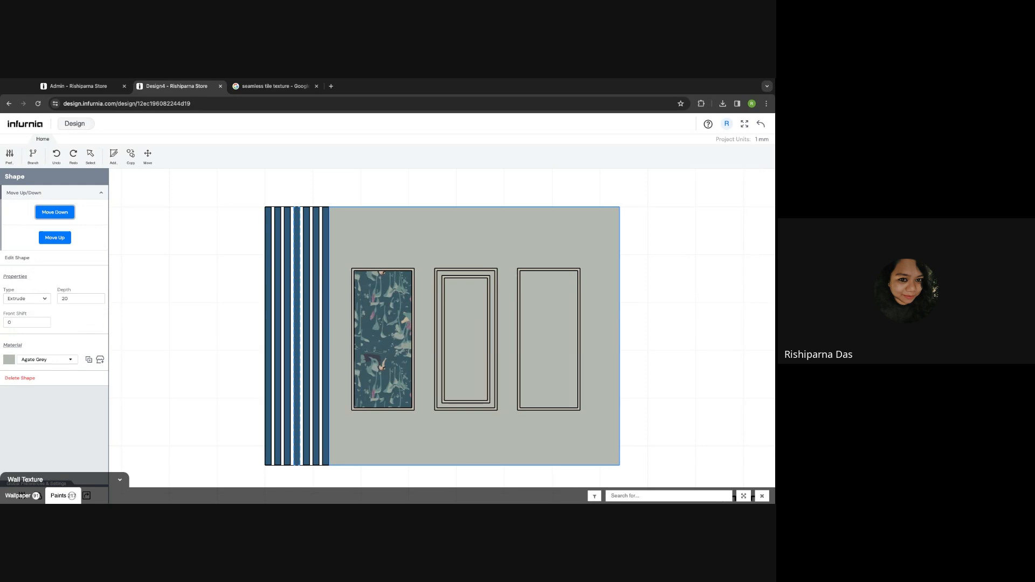
pyautogui.click(64, 215)
pyautogui.doubleClick(71, 298)
pyautogui.write('1')
pyautogui.click(84, 290)
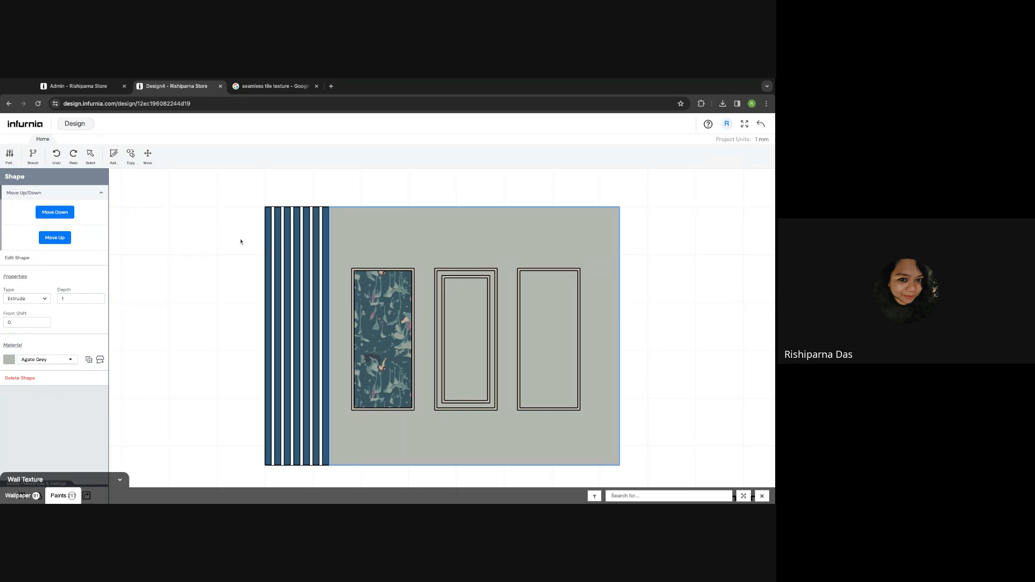
pyautogui.click(761, 124)
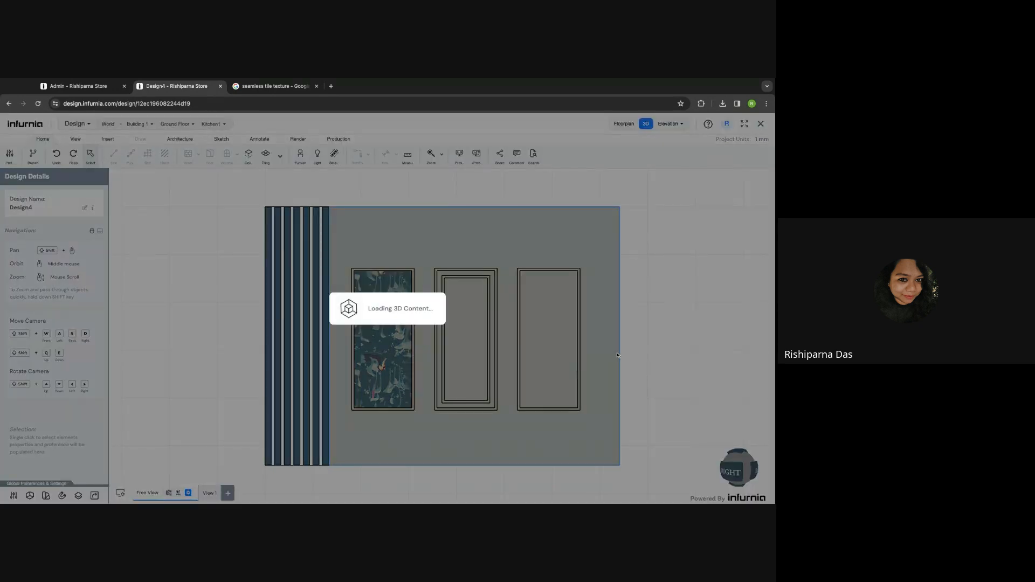
pyautogui.scroll(-3, 565, 287)
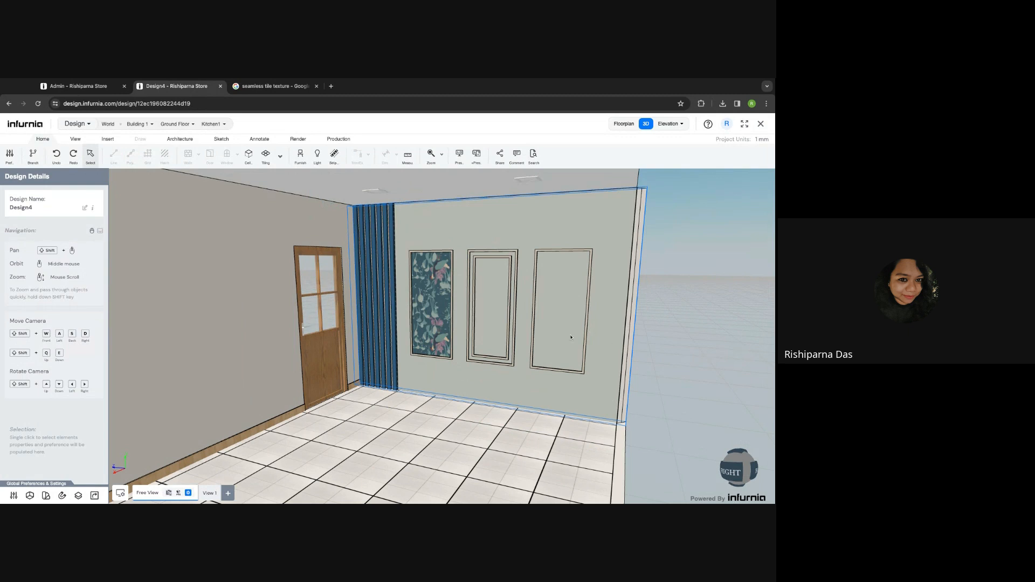
pyautogui.hotkey('shift', 'd')
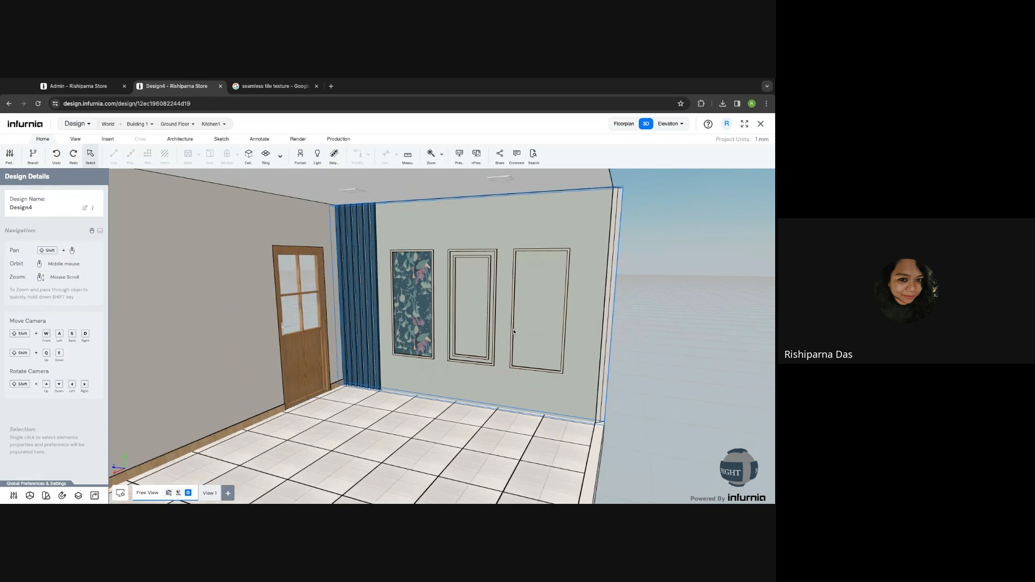
pyautogui.click(531, 308)
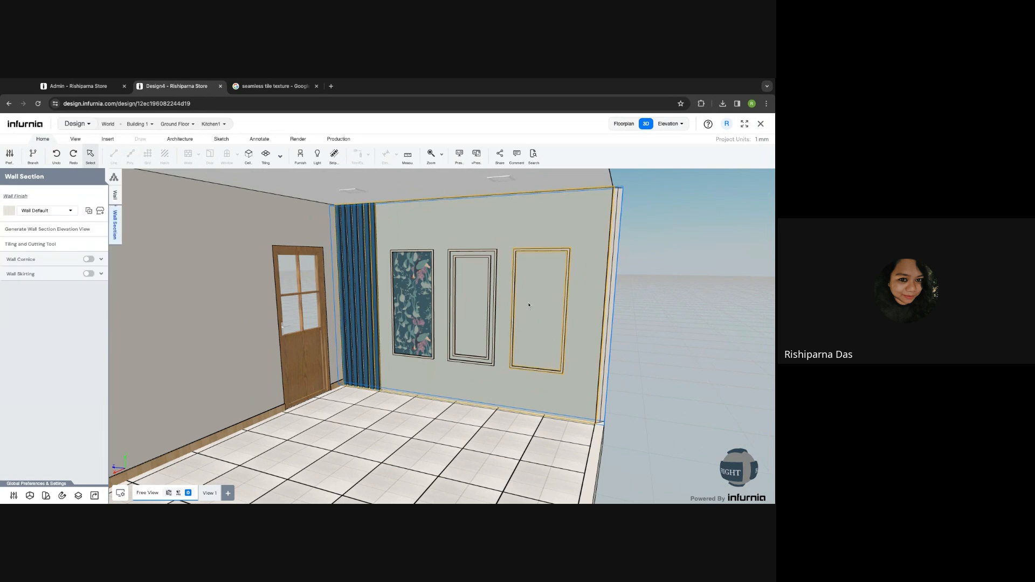
pyautogui.click(26, 246)
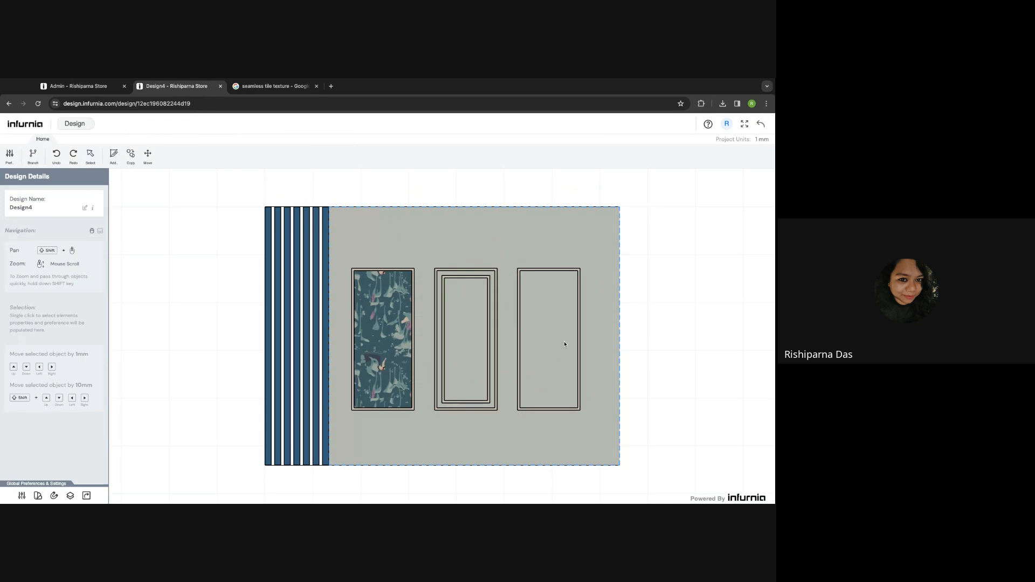
# - Draw and apply a rectangular region over the right frame, from the wall's right edge to the bottom
pyautogui.click(113, 154)
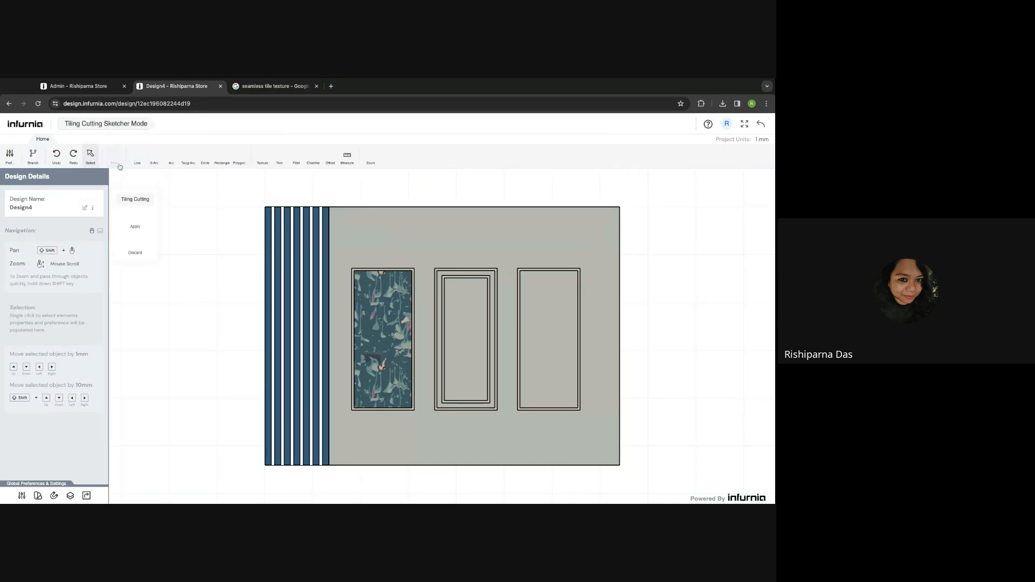
pyautogui.click(221, 156)
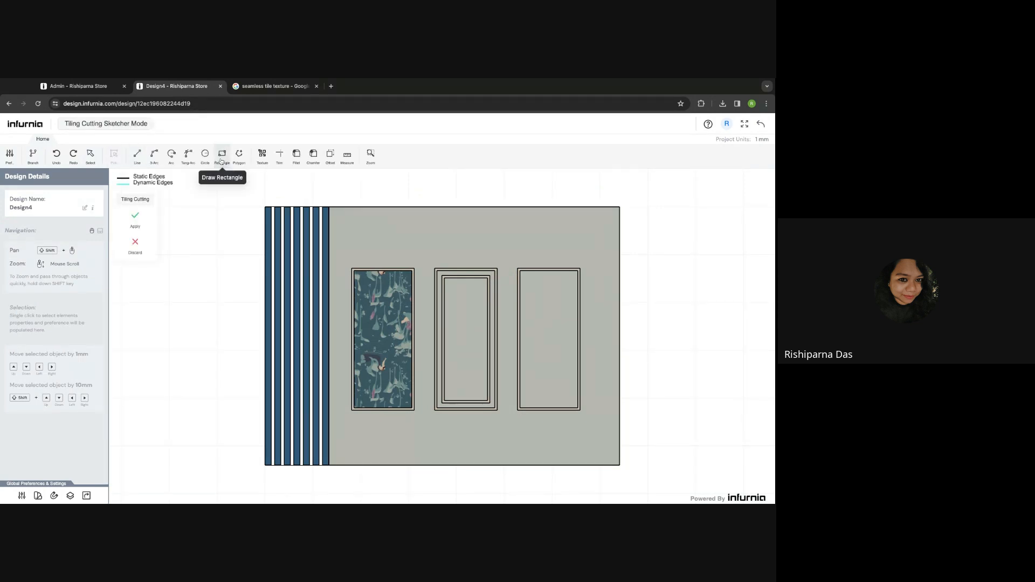
pyautogui.click(619, 233)
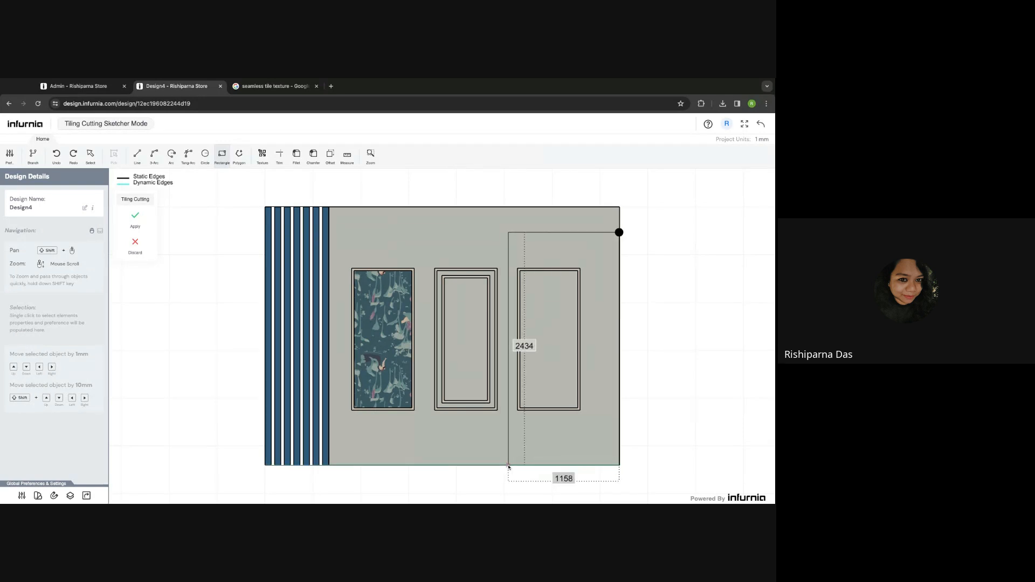
pyautogui.click(508, 465)
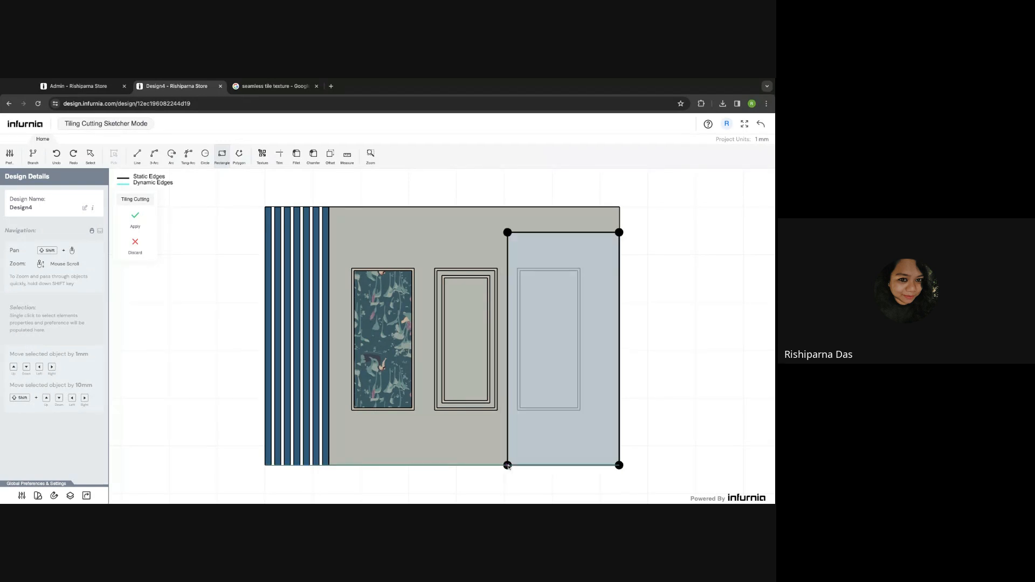
pyautogui.click(136, 217)
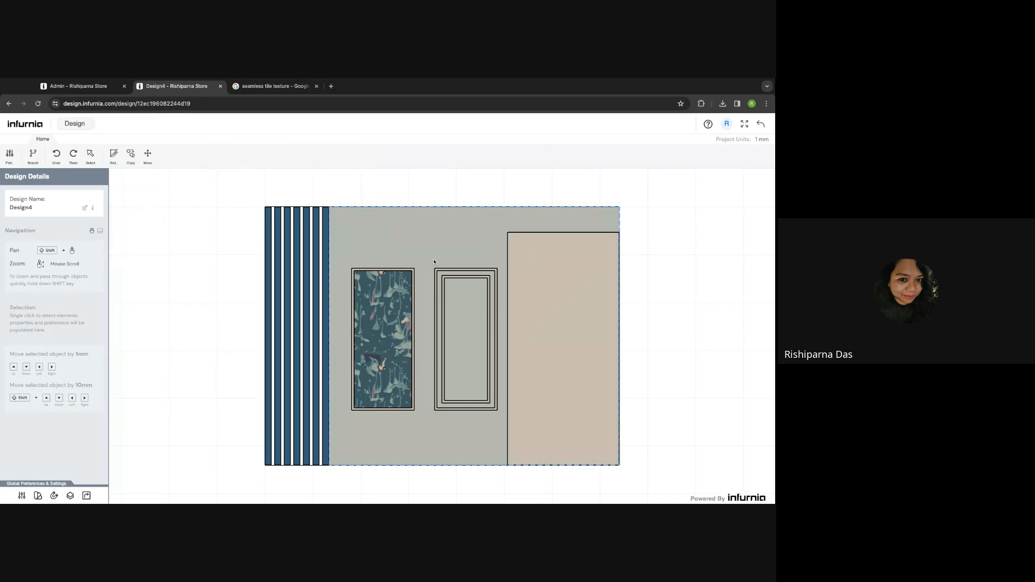
pyautogui.click(541, 256)
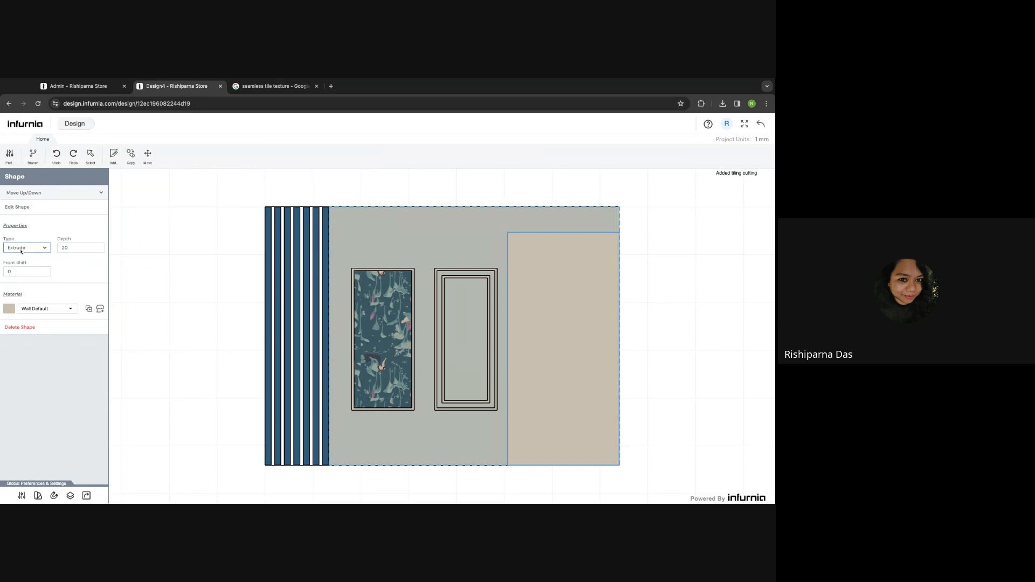
# - Make the region a Cut with depth 30, move it down two layers, and return to the design
pyautogui.click(73, 250)
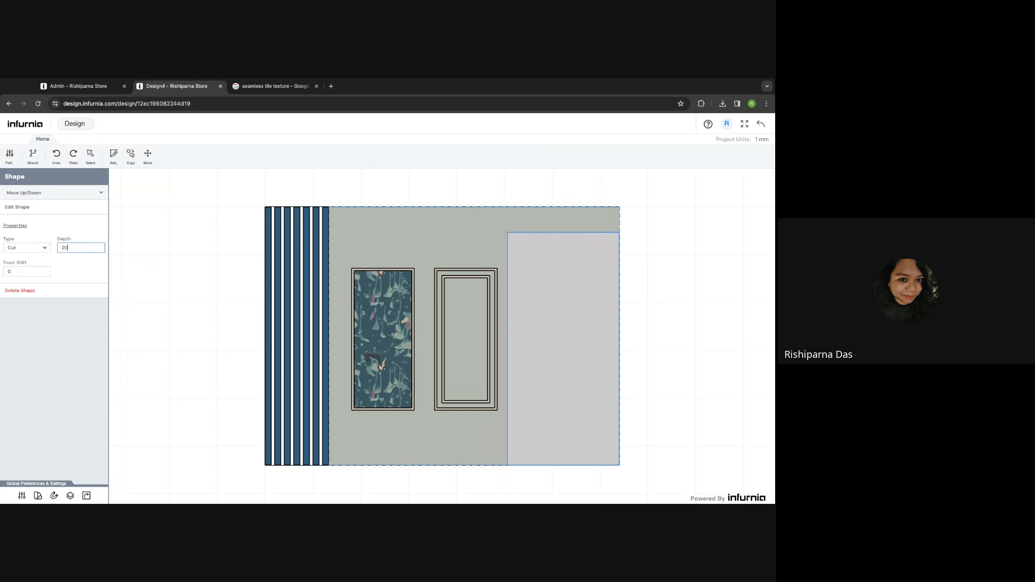
pyautogui.doubleClick(73, 249)
pyautogui.write('3')
pyautogui.click(38, 194)
pyautogui.click(54, 212)
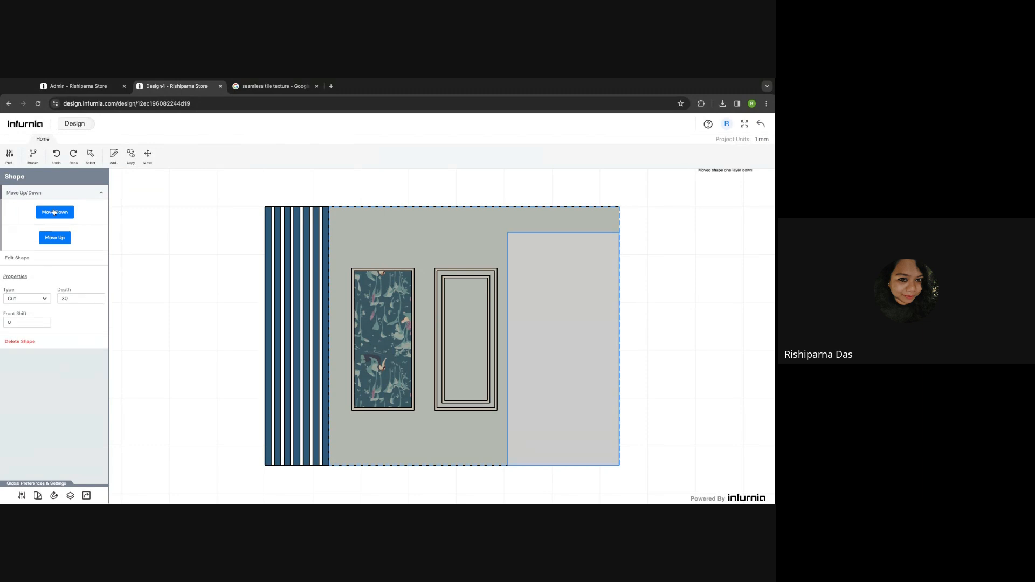
pyautogui.click(53, 212)
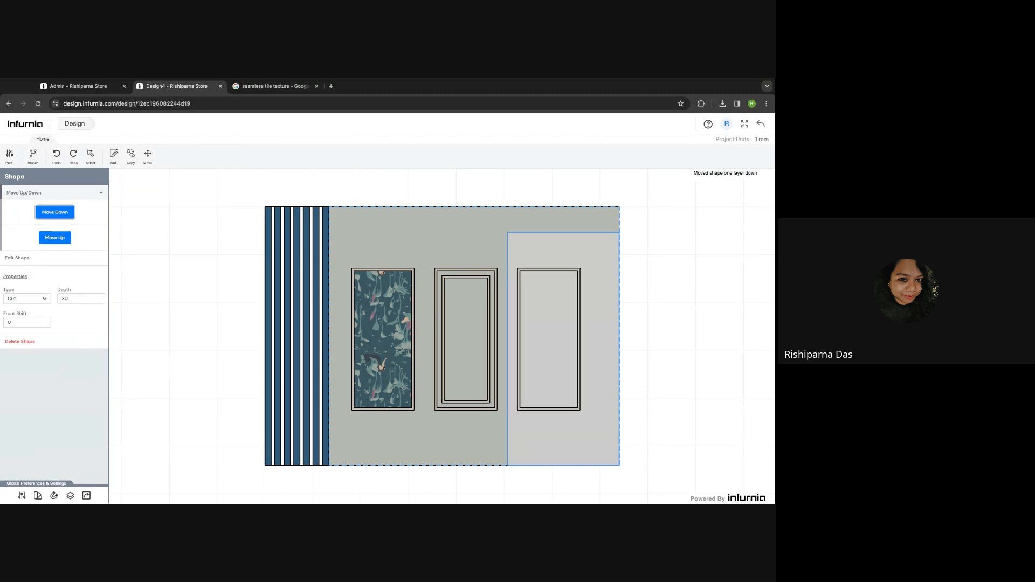
pyautogui.click(764, 128)
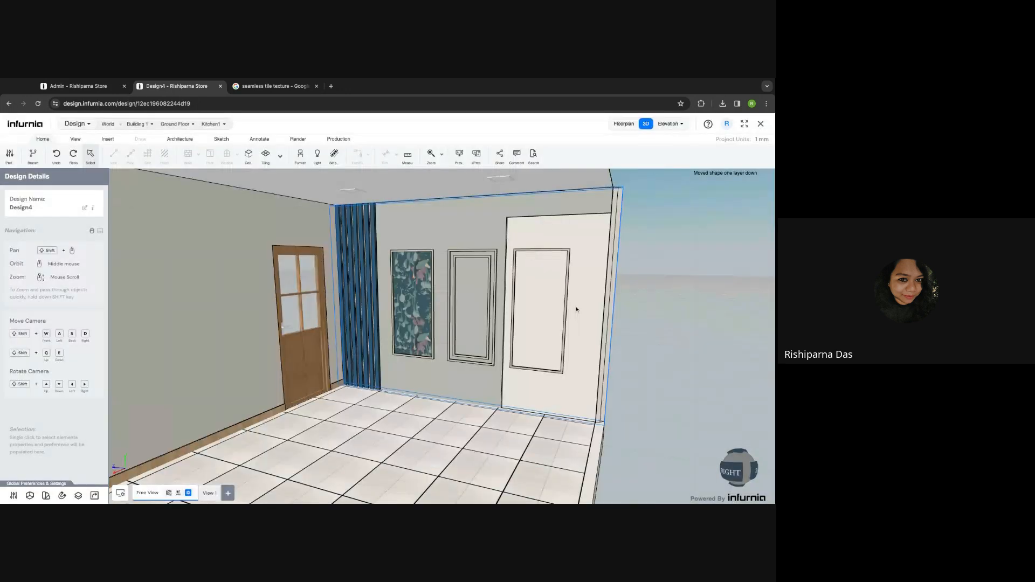
# - Orbit, zoom and pan the 3D room to inspect the curtain and framed back wall
pyautogui.moveTo(576, 310); pyautogui.dragTo(657, 284, button='middle')
pyautogui.scroll(-2, 657, 283)
pyautogui.scroll(2, 554, 245)
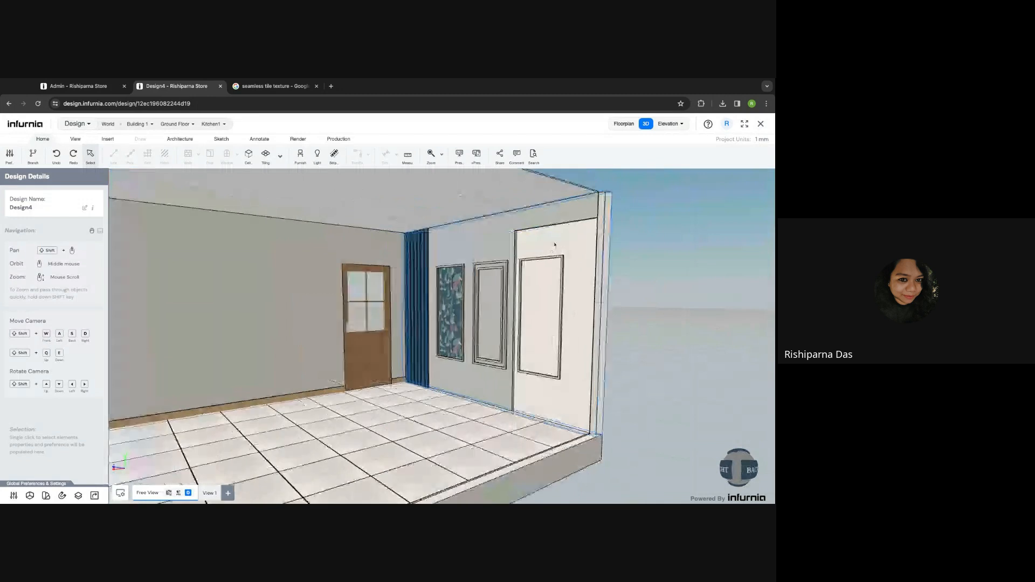
pyautogui.scroll(2, 554, 244)
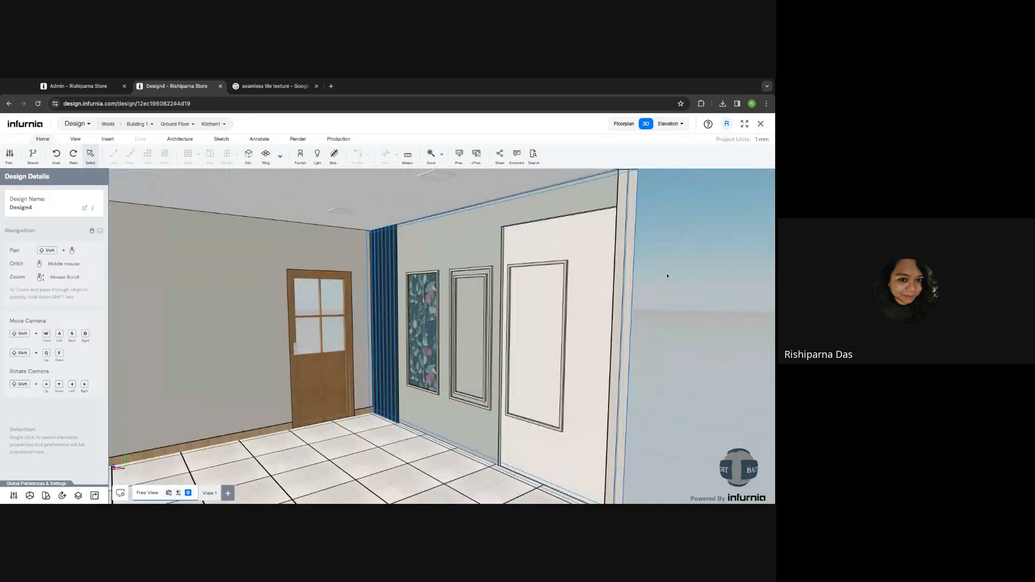
pyautogui.moveTo(667, 275); pyautogui.dragTo(667, 276, button='middle')
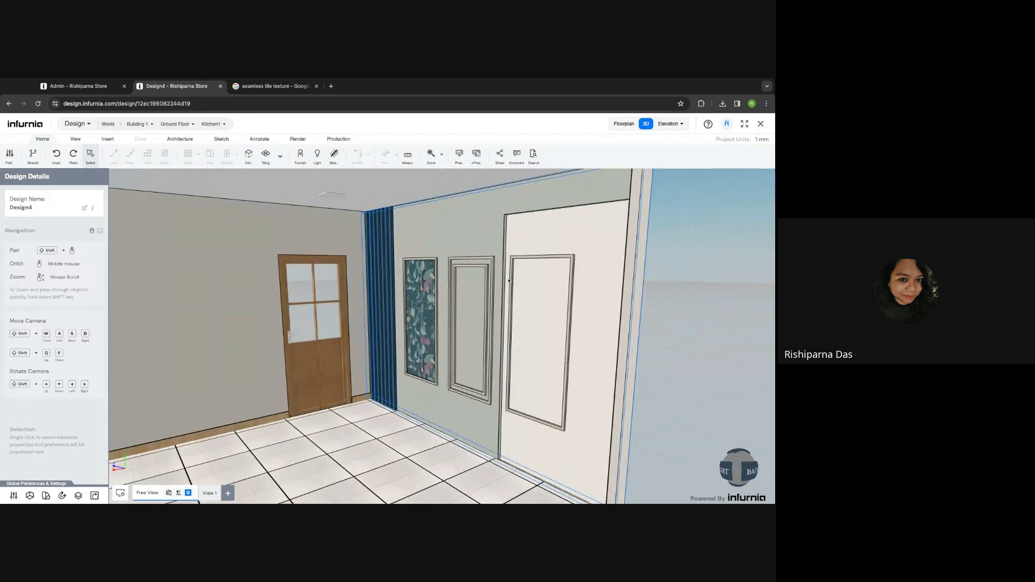
pyautogui.moveTo(656, 356); pyautogui.dragTo(695, 343, button='middle')
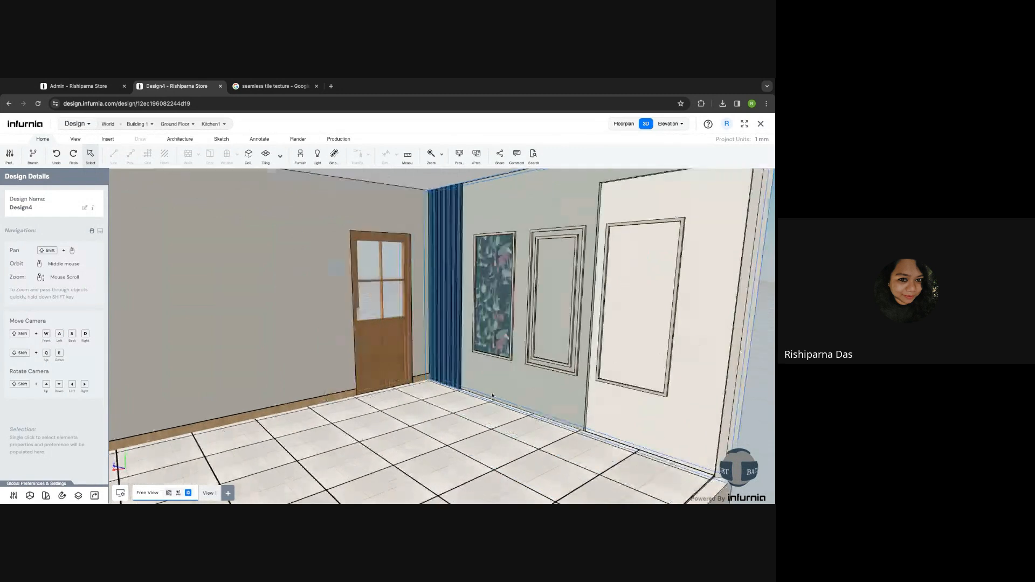
pyautogui.moveTo(493, 395); pyautogui.dragTo(465, 439, button='middle')
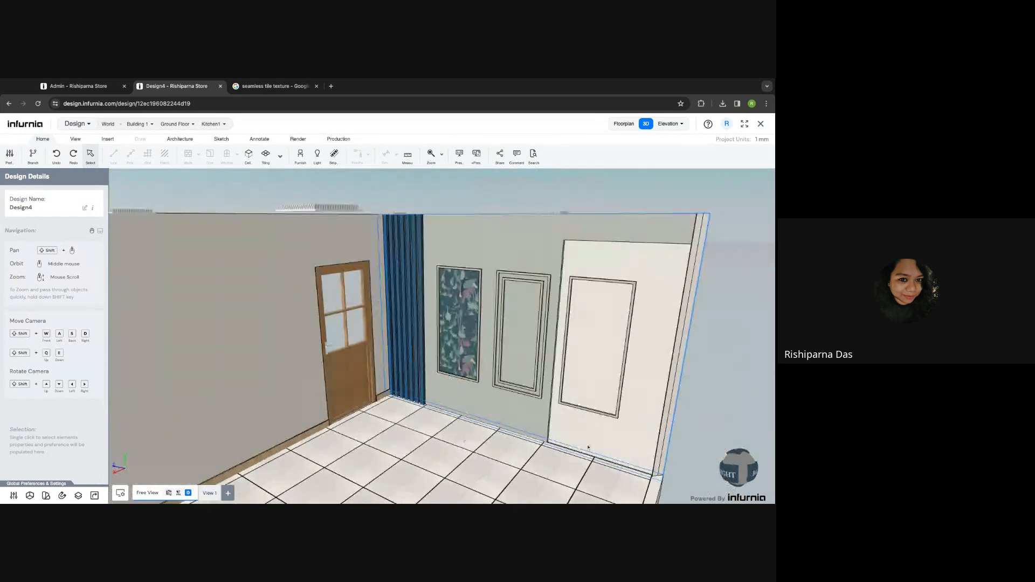
pyautogui.moveTo(588, 447); pyautogui.dragTo(565, 433, button='middle')
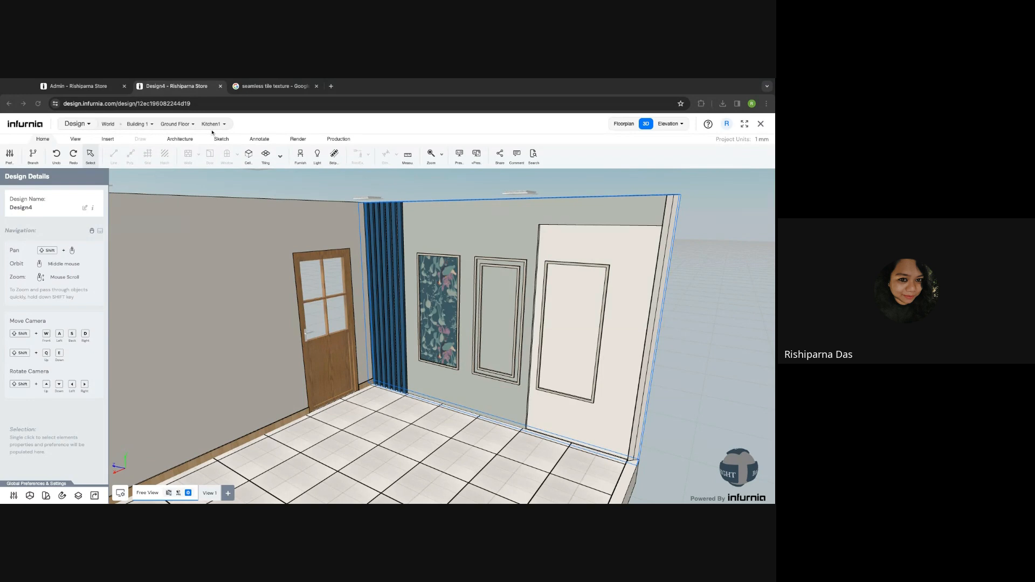
# - Place the Antonio wooden bed from Furnish > All > Bed on the floor by the framed wall
pyautogui.click(300, 157)
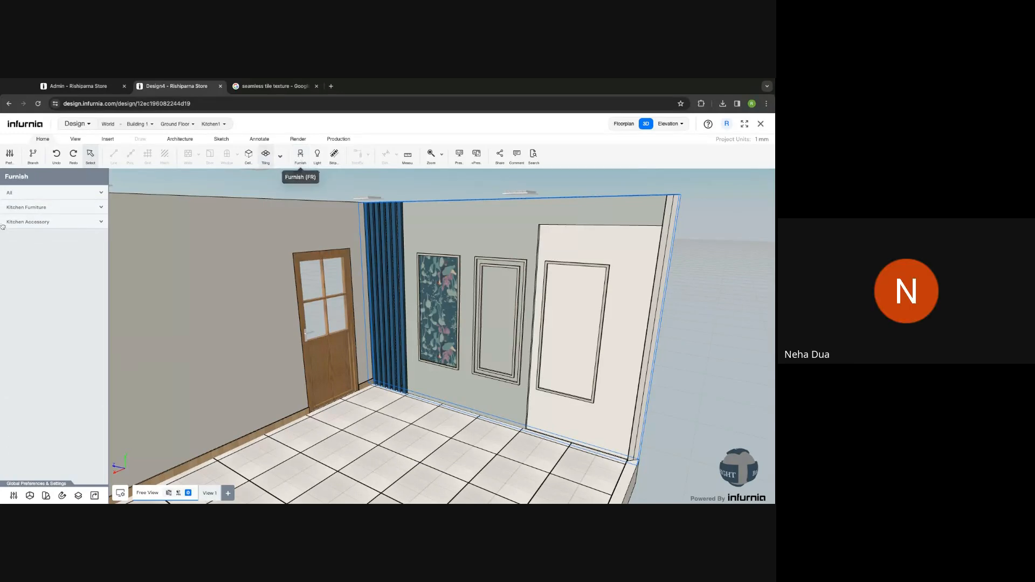
pyautogui.click(56, 195)
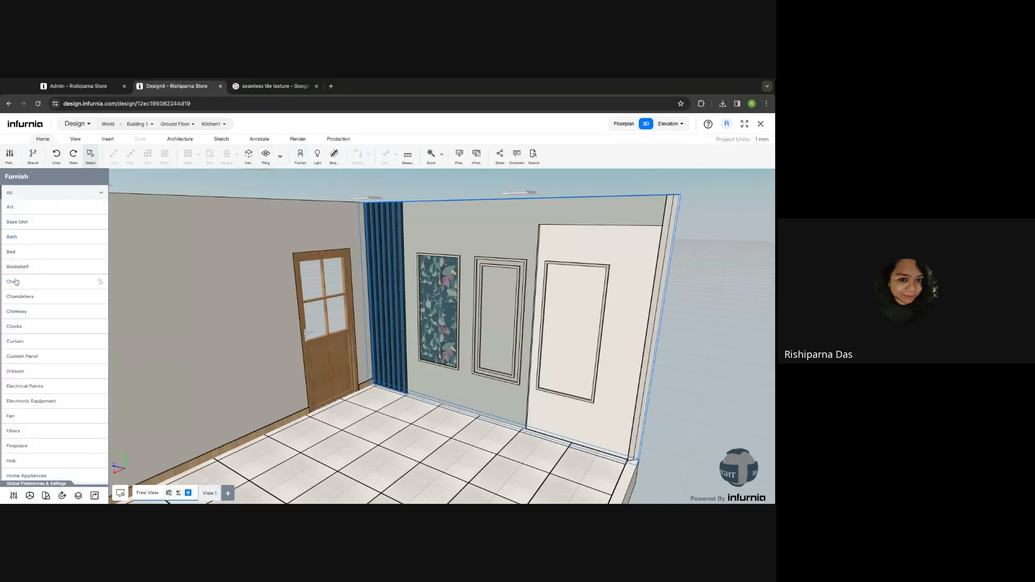
pyautogui.click(15, 253)
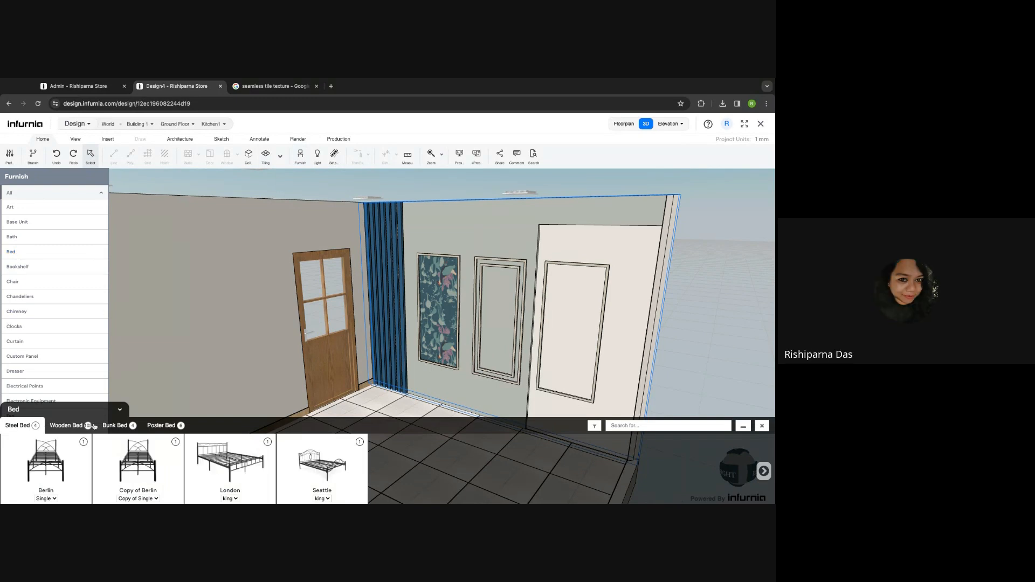
pyautogui.click(65, 425)
pyautogui.click(118, 426)
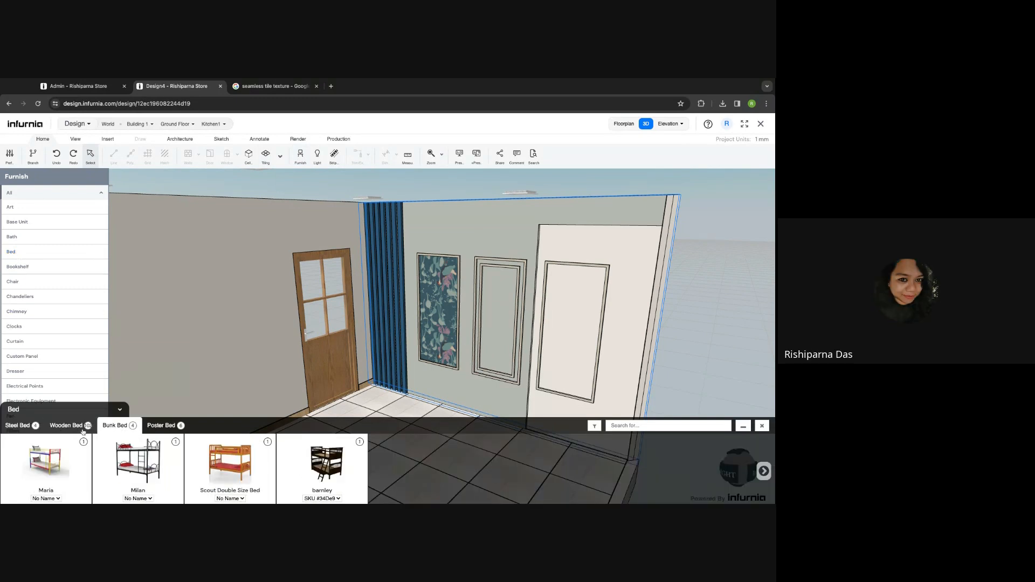
pyautogui.click(66, 426)
pyautogui.click(252, 468)
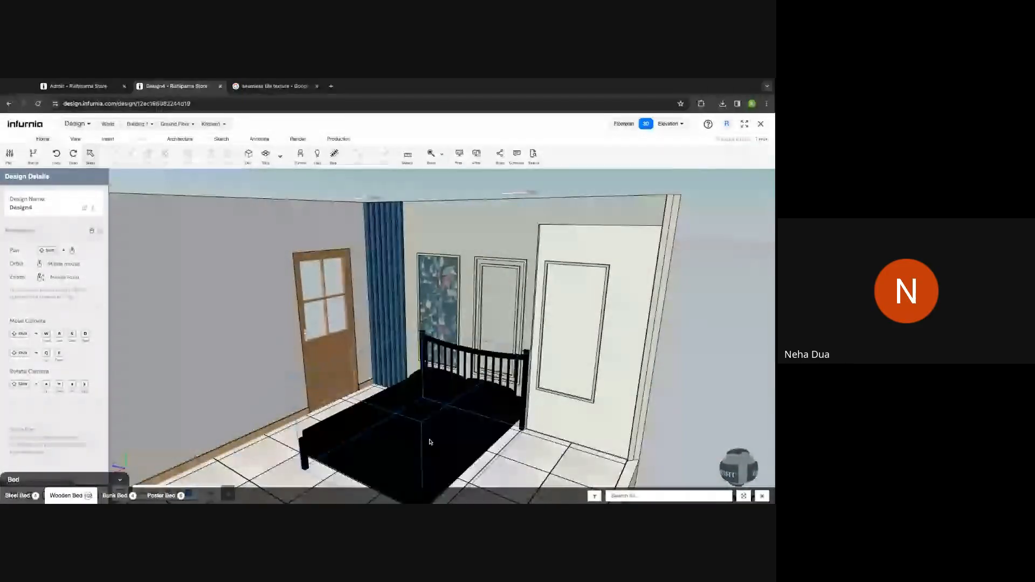
pyautogui.click(431, 441)
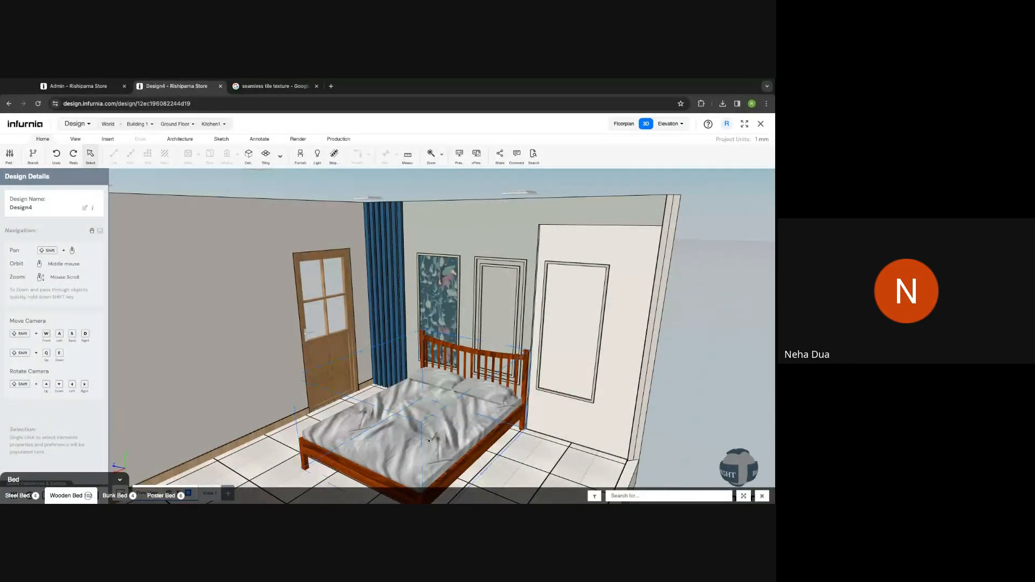
# - Nudge the bed along the wall to Z 3170, then deselect it and pan the view
pyautogui.click(483, 430)
pyautogui.press('Right')
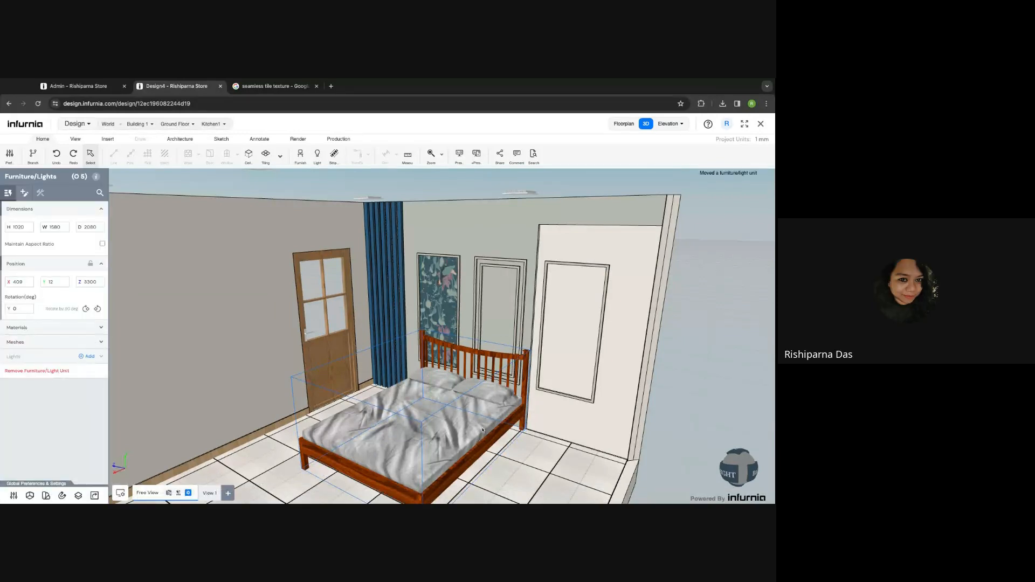
pyautogui.press('Right')
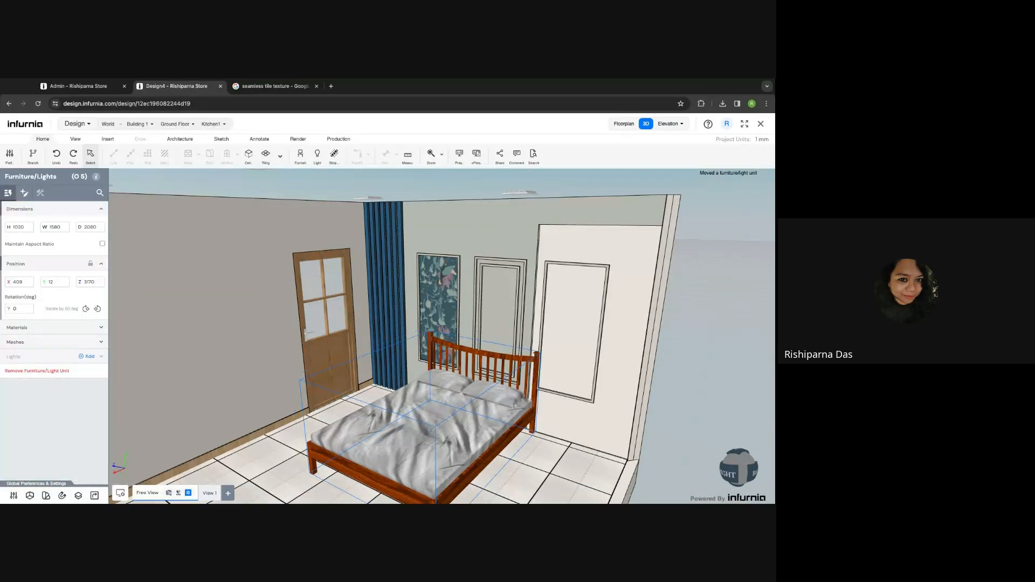
pyautogui.click(572, 464)
pyautogui.moveTo(698, 406); pyautogui.dragTo(665, 392, button='right')
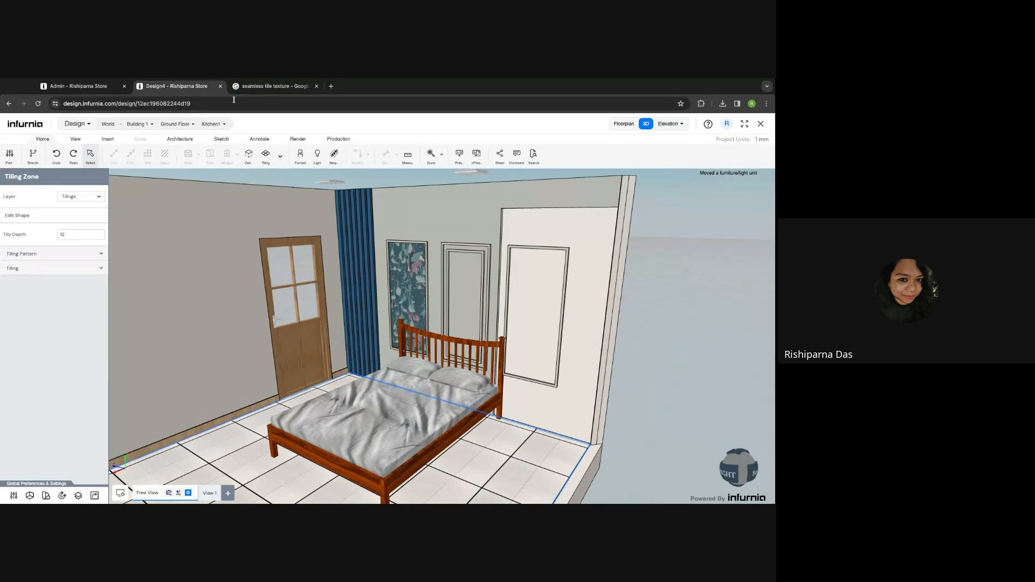
# - Open the Bed furniture catalogue in the Admin Catalogue
pyautogui.click(79, 87)
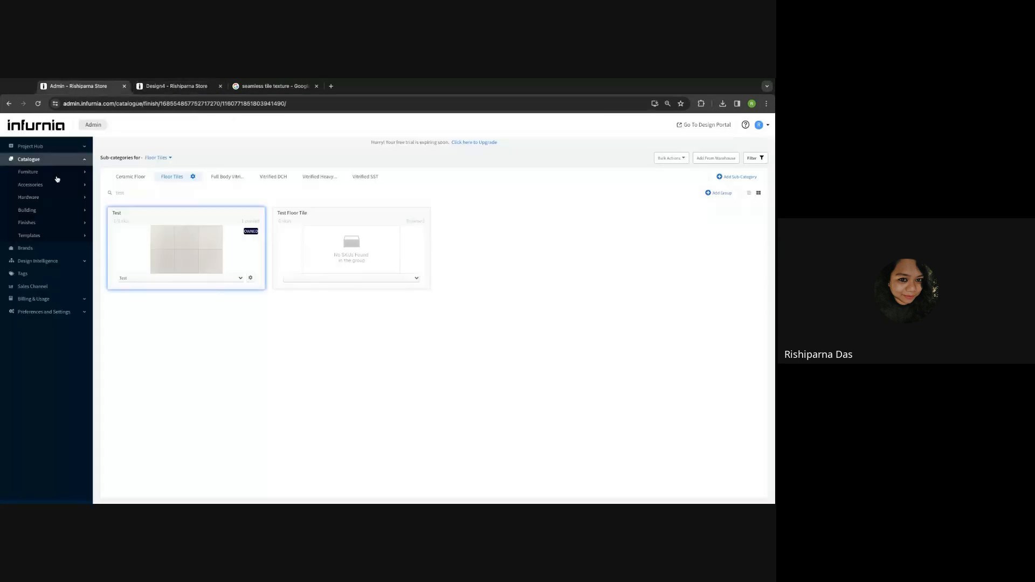
pyautogui.click(61, 177)
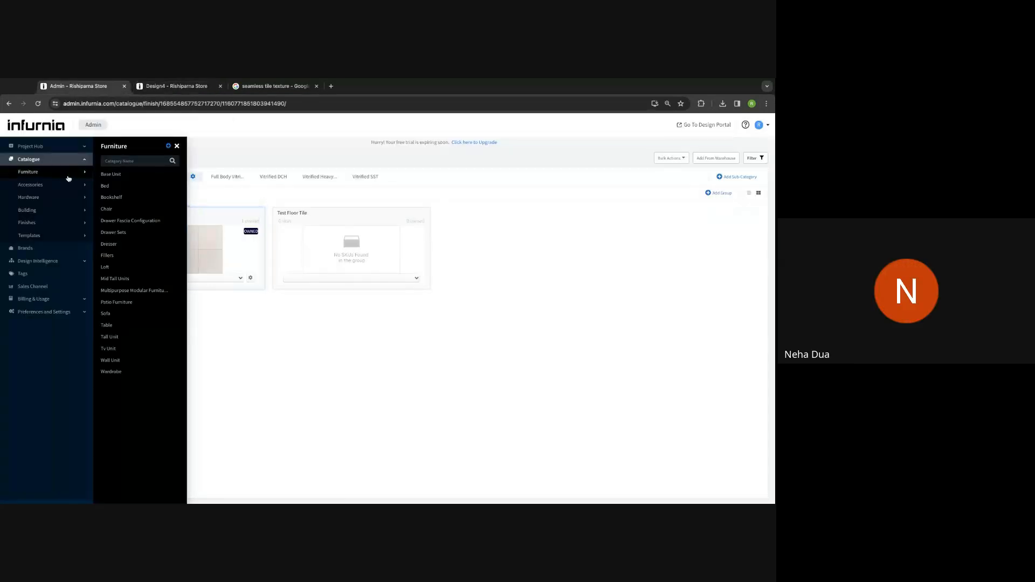
pyautogui.click(266, 363)
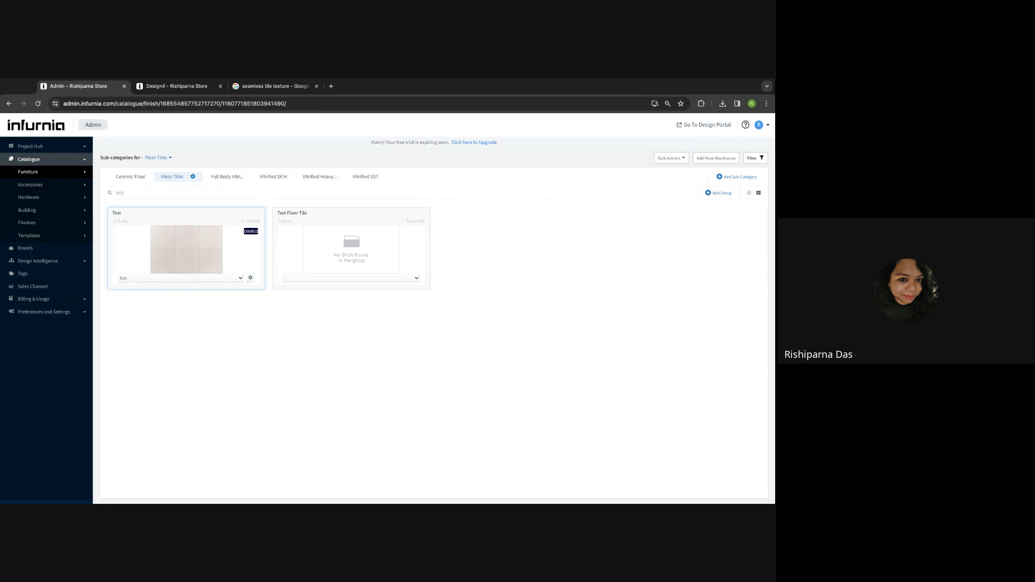
pyautogui.click(46, 174)
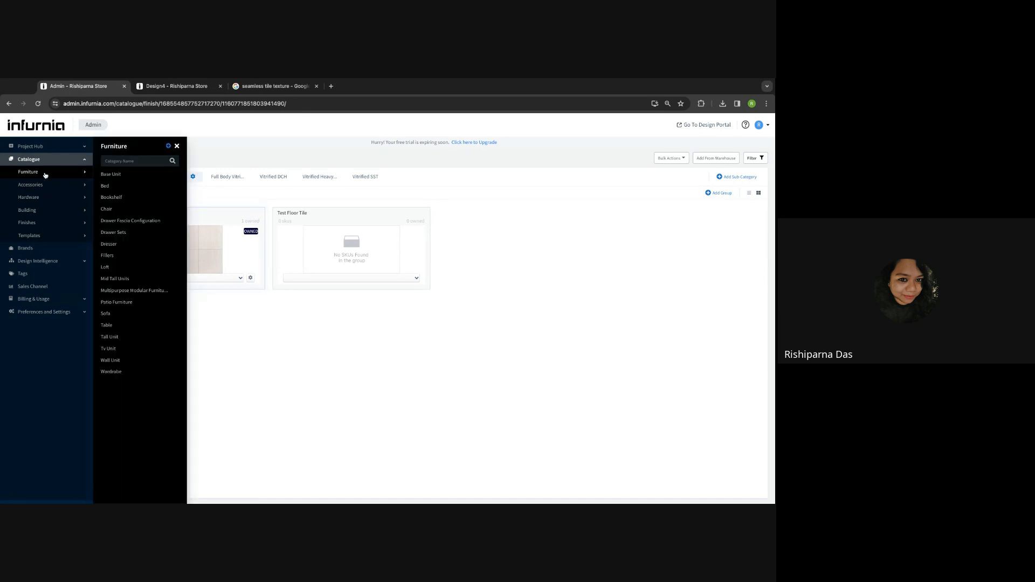
pyautogui.click(104, 189)
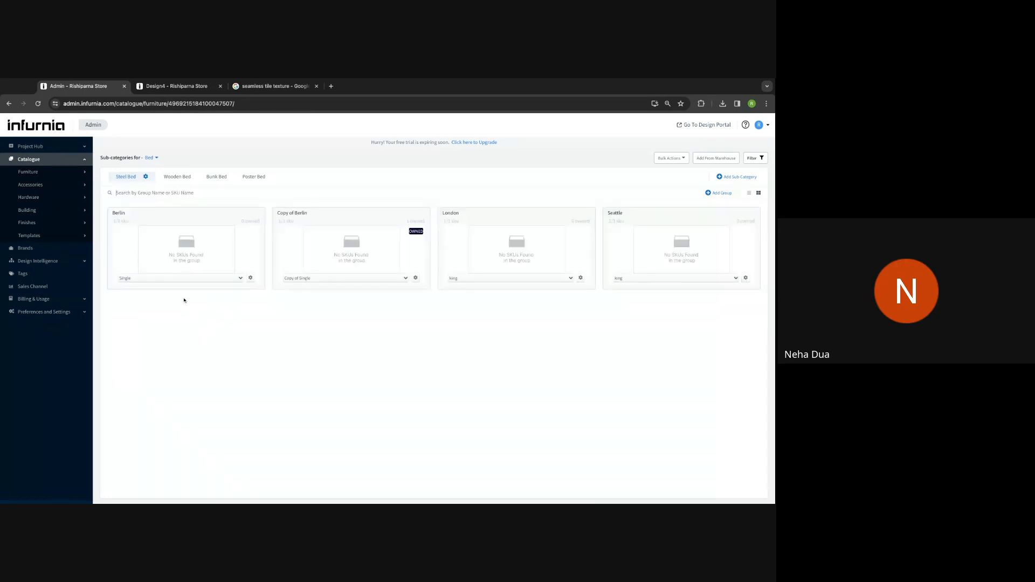
# - Look at the Berlin bed's SKU options and the Add New SKU form, cancel it, and return to Design4
pyautogui.click(251, 278)
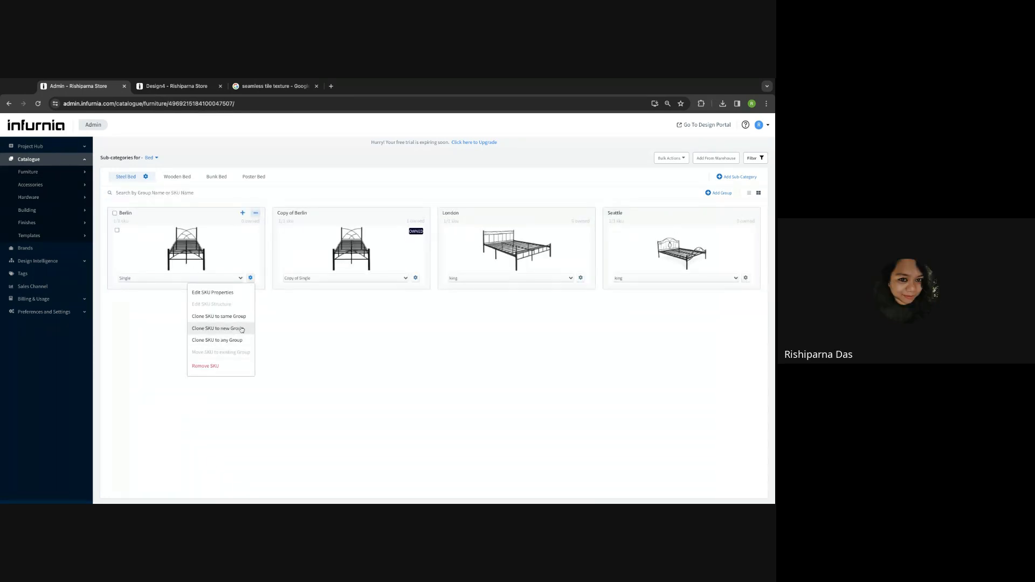
pyautogui.click(263, 295)
pyautogui.click(255, 213)
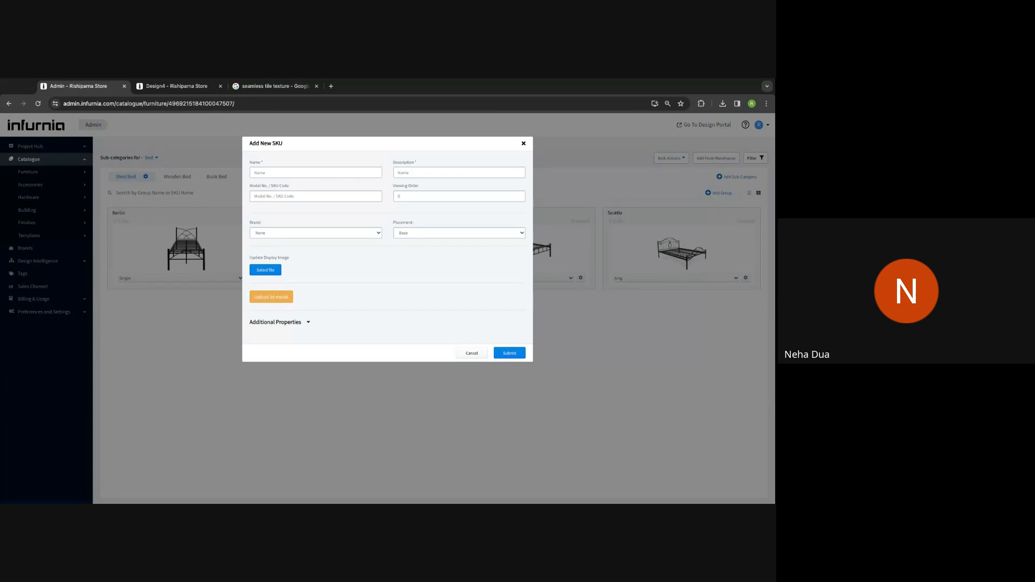
pyautogui.click(523, 144)
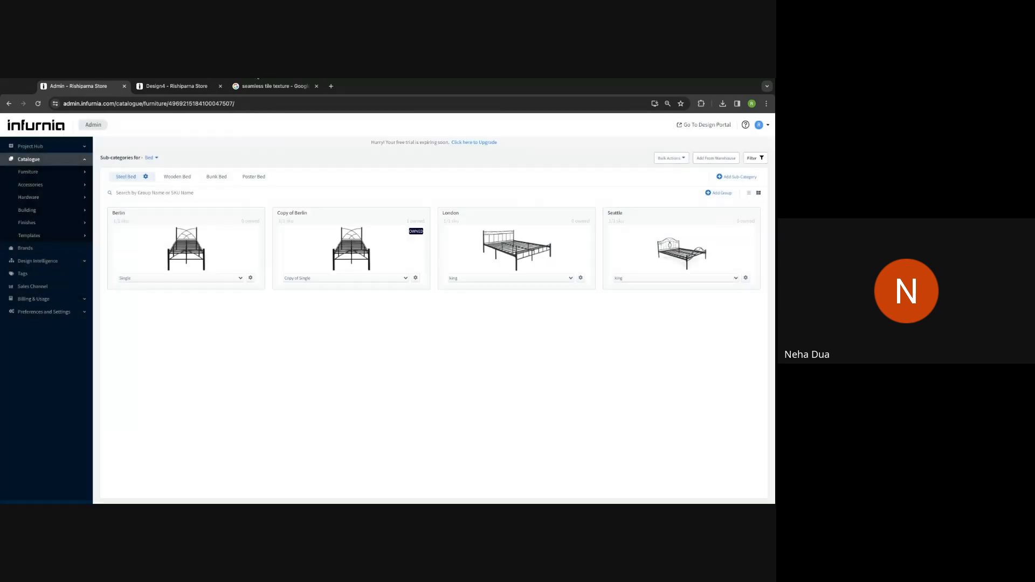
pyautogui.click(177, 86)
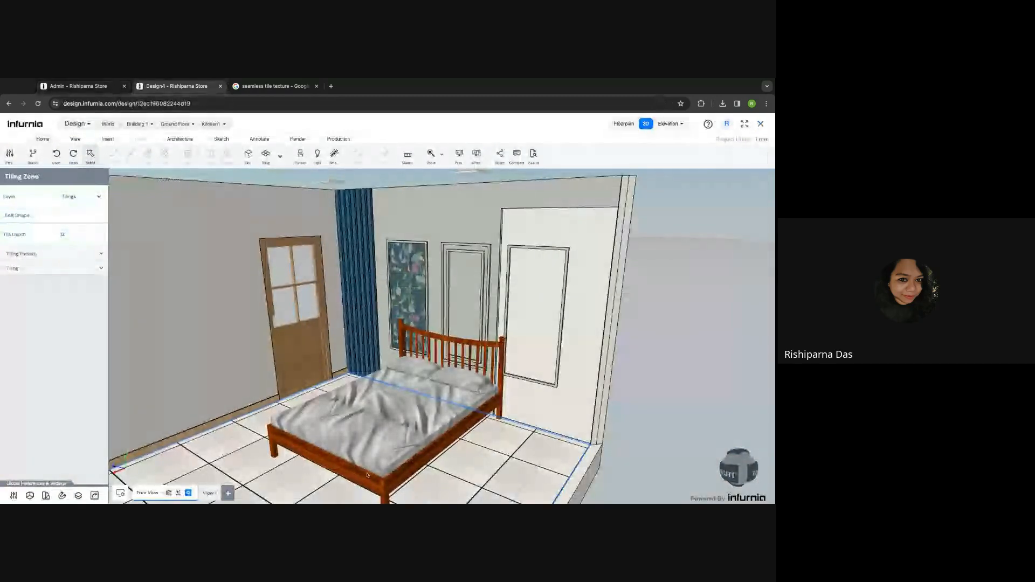
# - Select the bed, expand its Materials, and bring up the veneer choices for its wood part
pyautogui.click(380, 463)
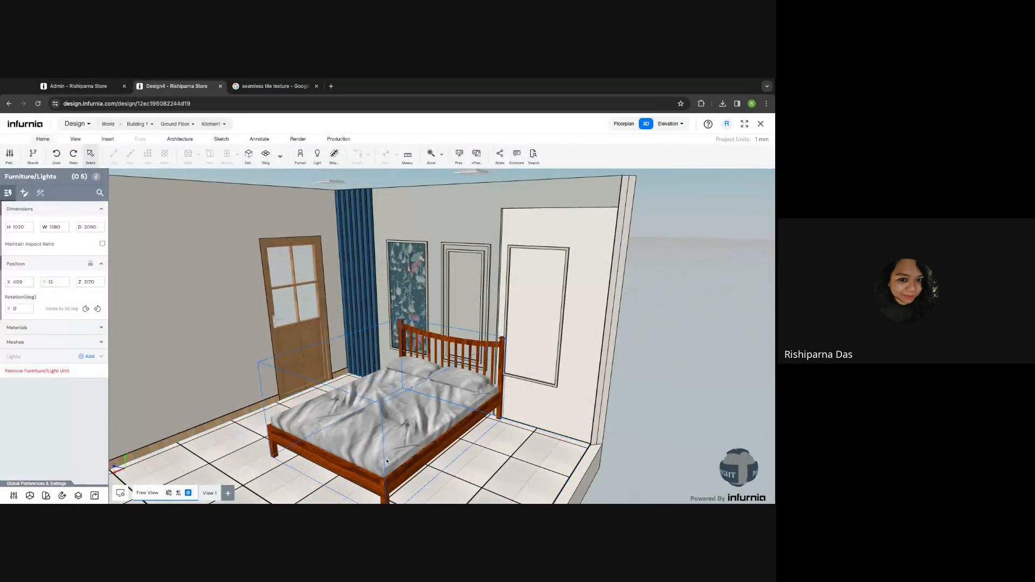
pyautogui.click(65, 328)
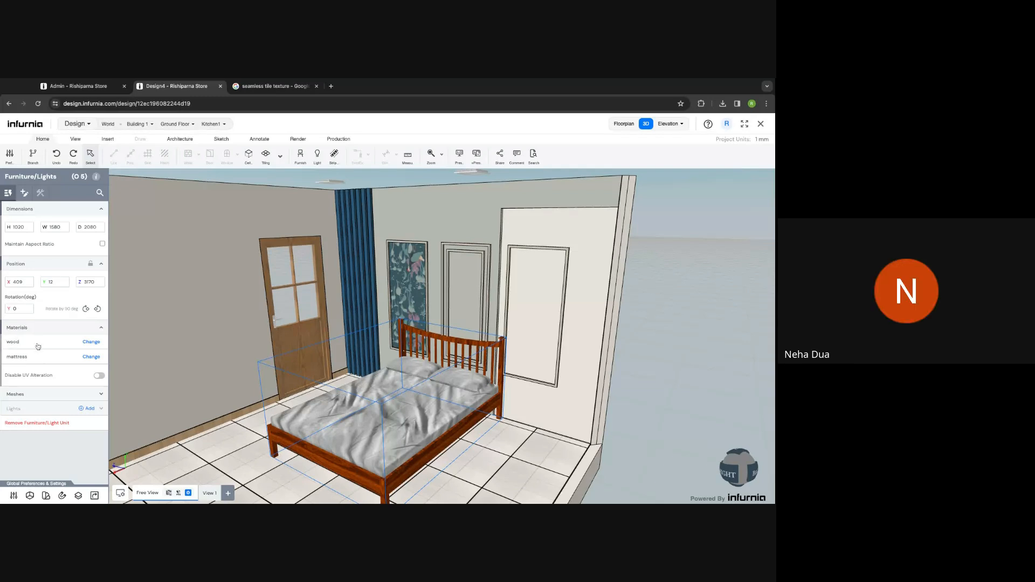
pyautogui.click(91, 343)
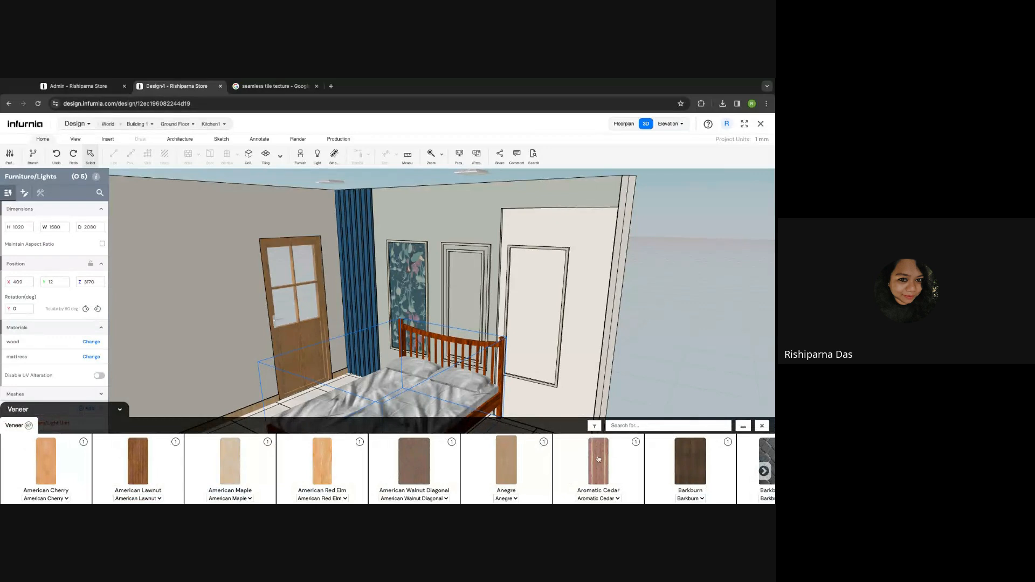
# - Apply American Maple veneer to the bed frame and nudge the bed to Z 3195
pyautogui.click(226, 475)
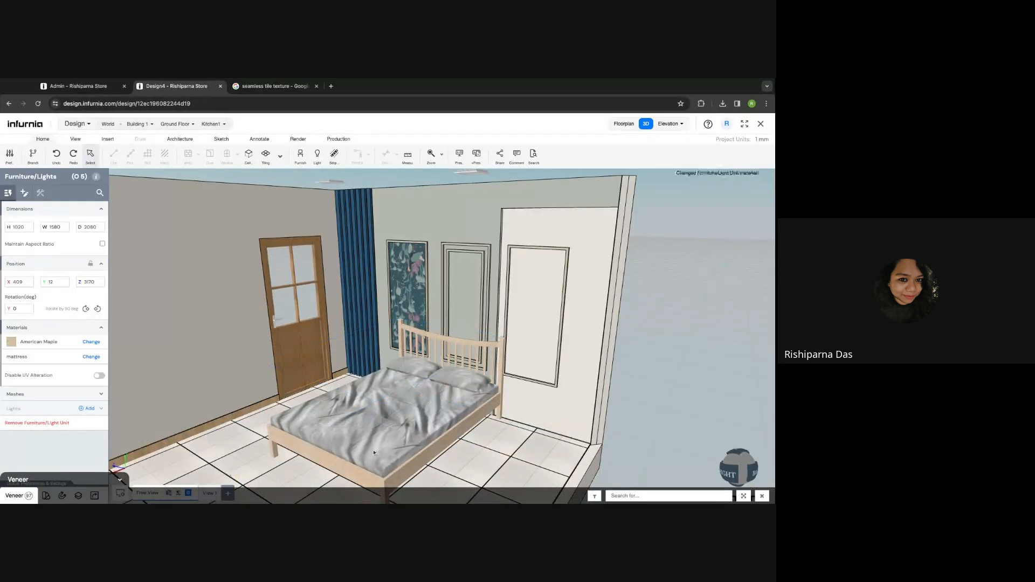
pyautogui.click(420, 431)
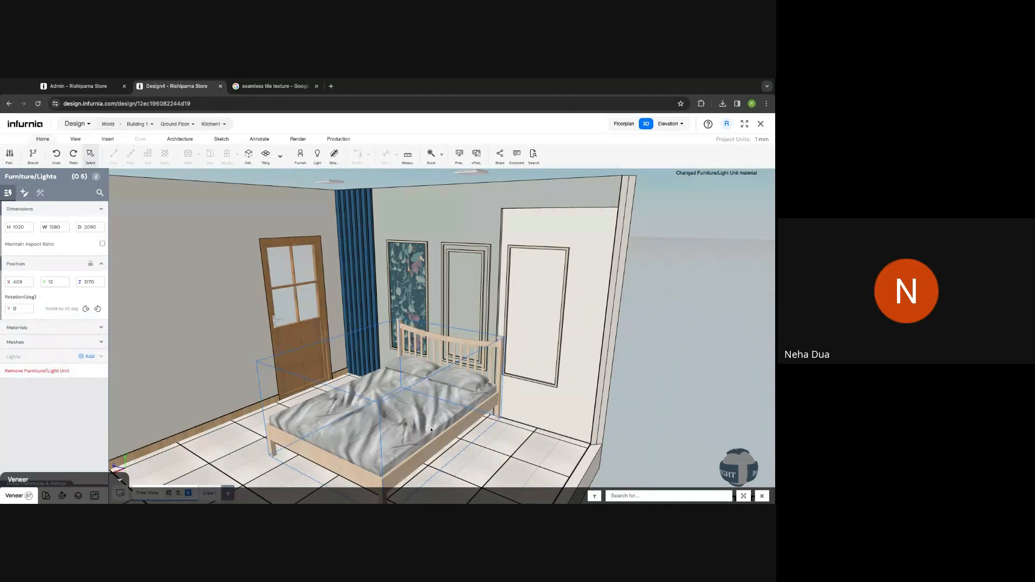
pyautogui.press('Left')
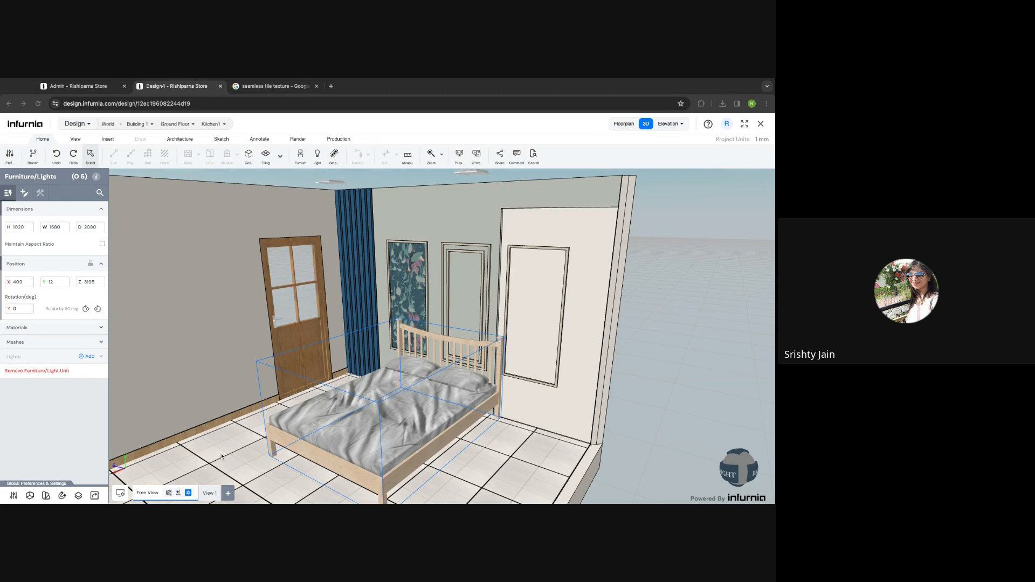
# - Reframe the 3D bedroom view, deselect the bed, and bring up the Render tools
pyautogui.scroll(-5, 221, 457)
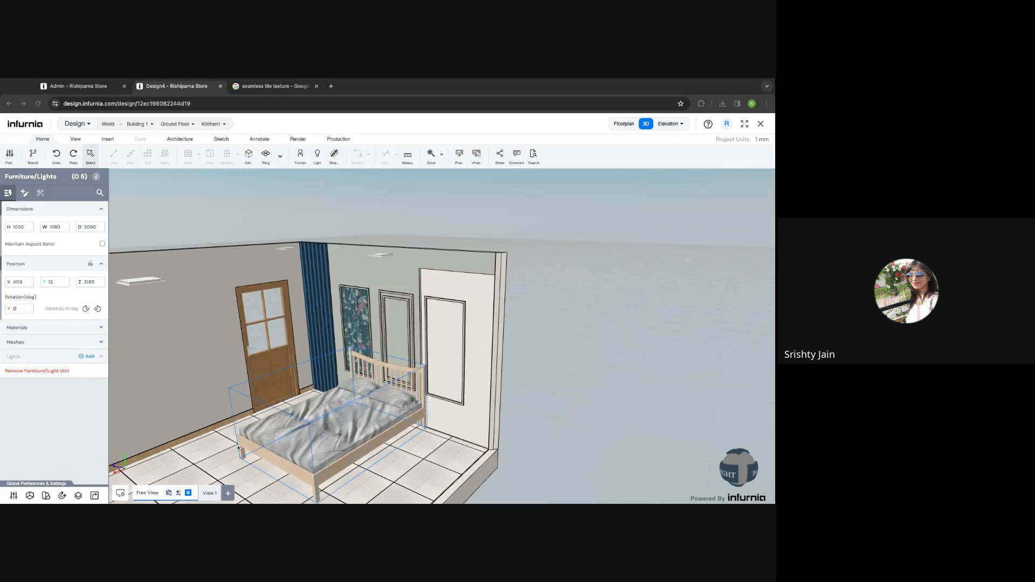
pyautogui.moveTo(238, 448); pyautogui.dragTo(544, 414, button='right')
pyautogui.moveTo(544, 414); pyautogui.dragTo(528, 409)
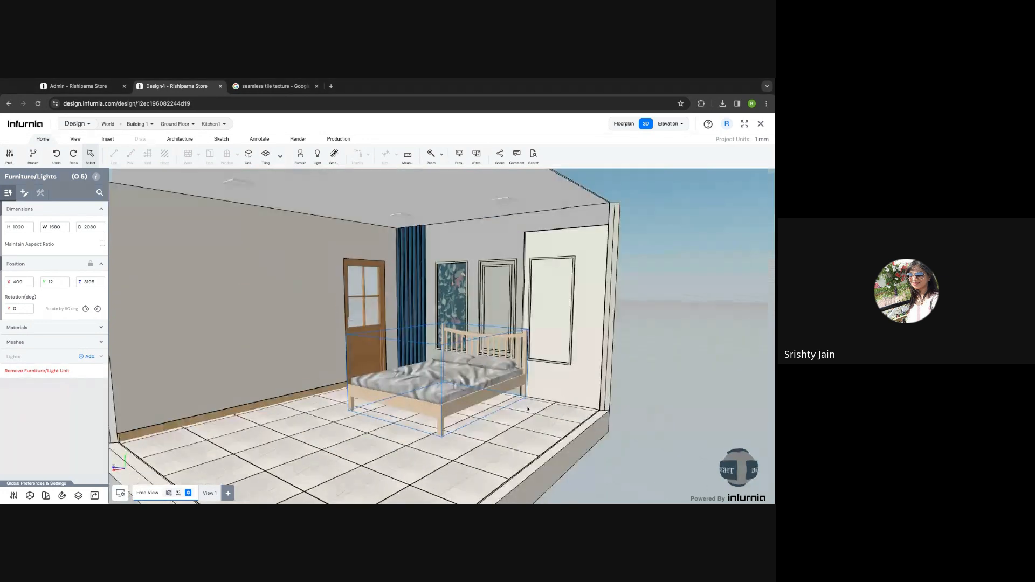
pyautogui.click(527, 409)
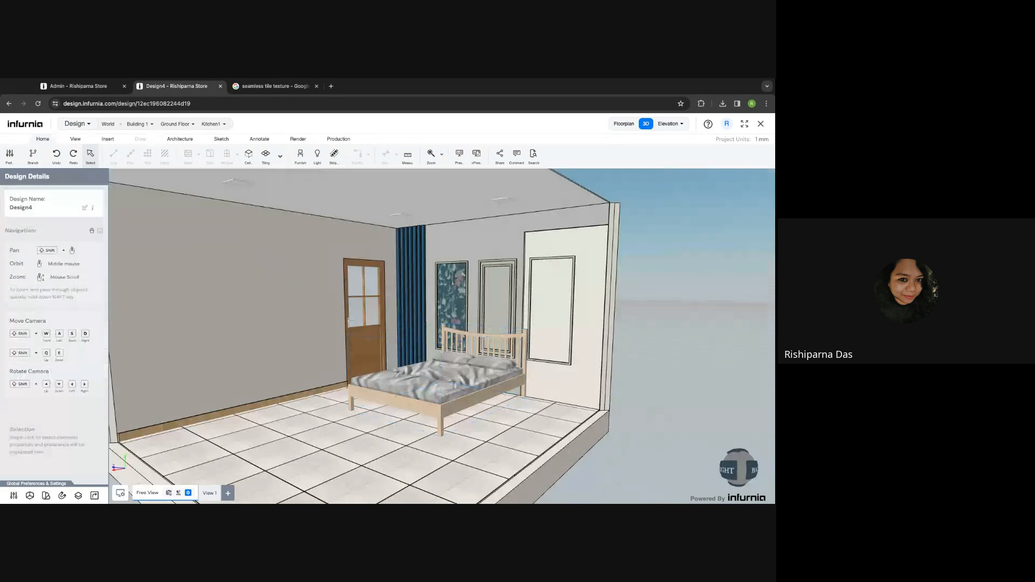
pyautogui.scroll(4, 548, 425)
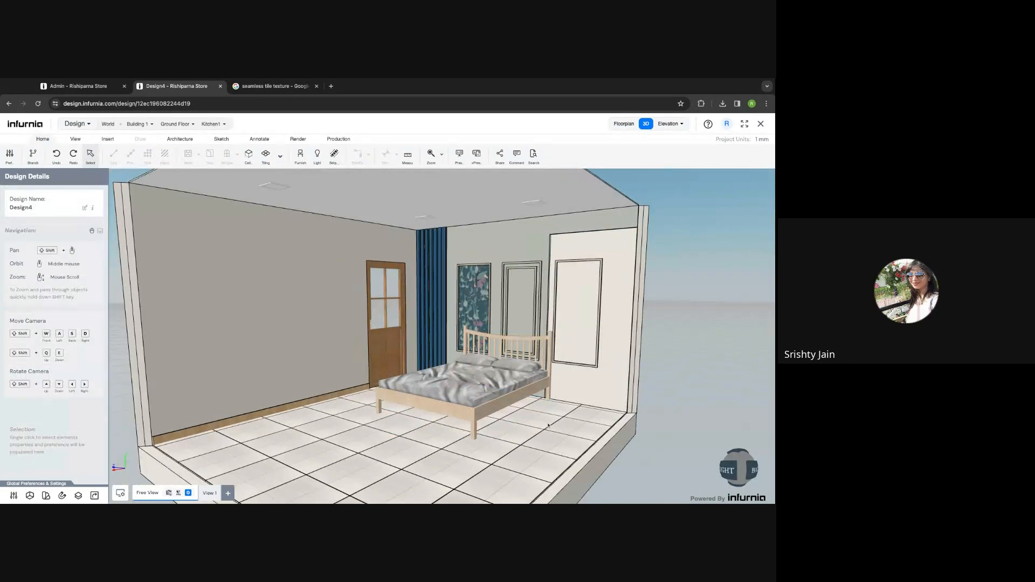
pyautogui.moveTo(576, 421); pyautogui.dragTo(579, 446, button='middle')
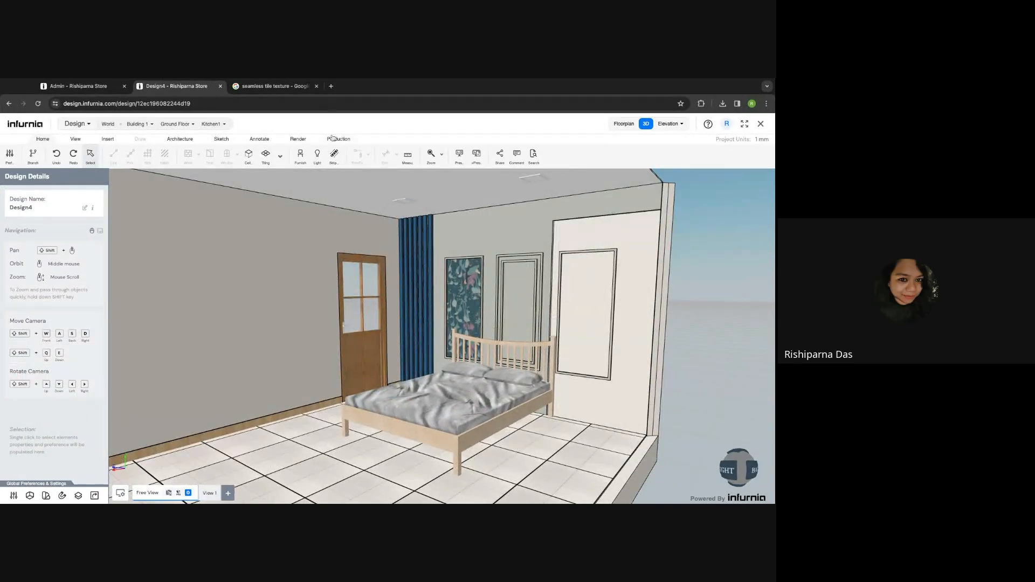
pyautogui.click(299, 138)
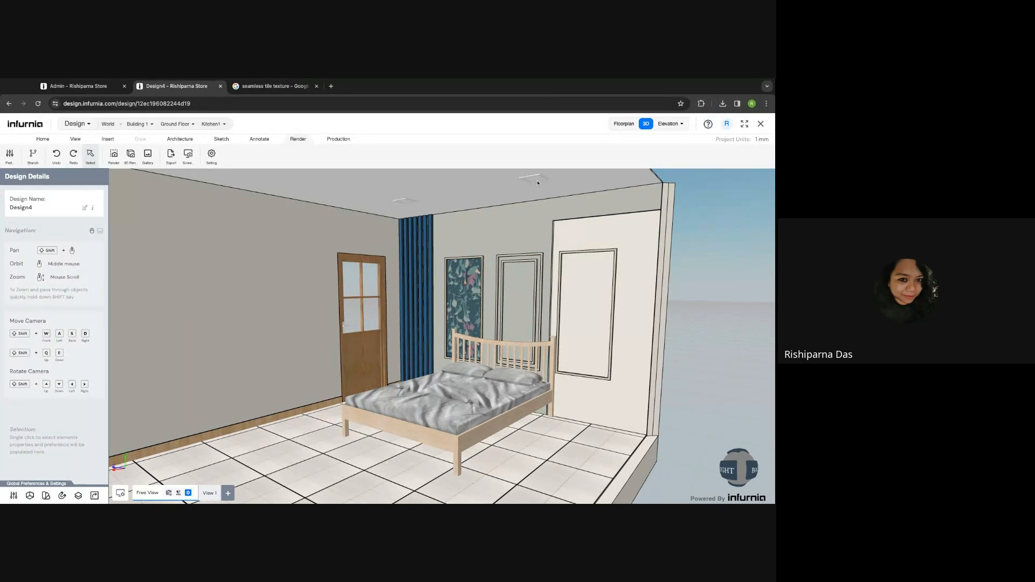
pyautogui.moveTo(621, 296); pyautogui.dragTo(629, 299, button='middle')
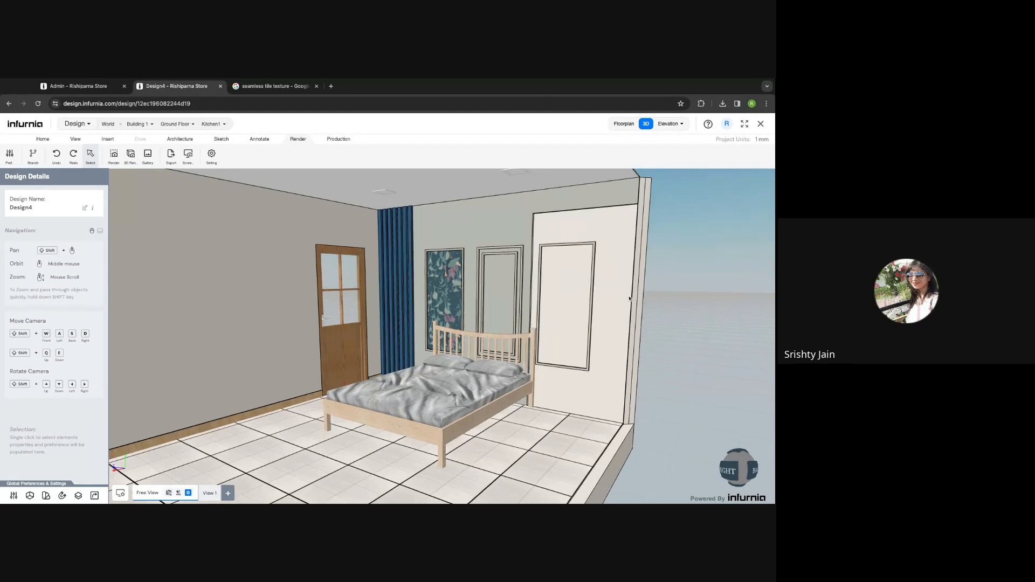
pyautogui.scroll(3, 547, 254)
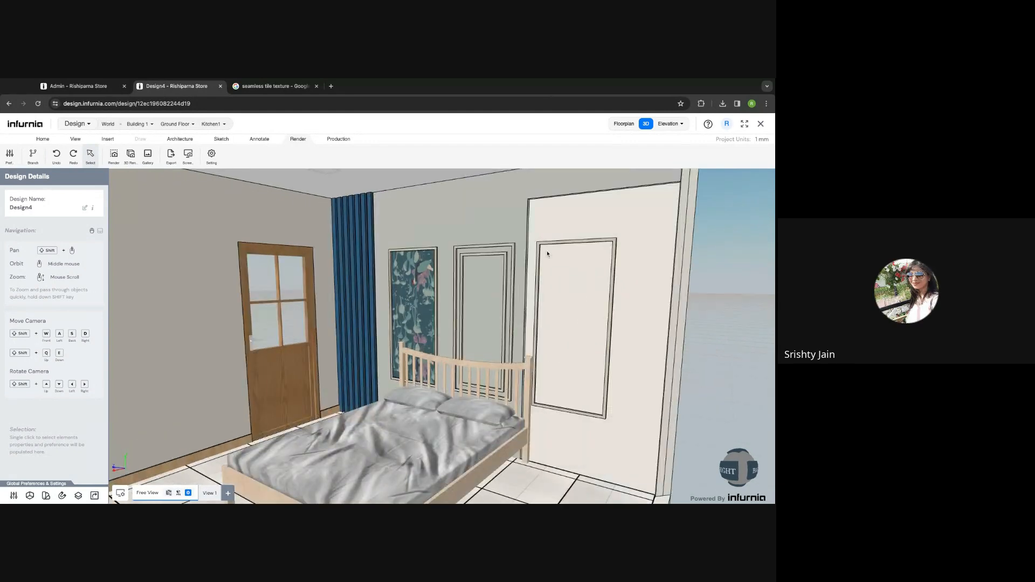
pyautogui.keyDown('shift'); pyautogui.moveTo(547, 254); pyautogui.dragTo(566, 268, button='middle'); pyautogui.keyUp('shift')
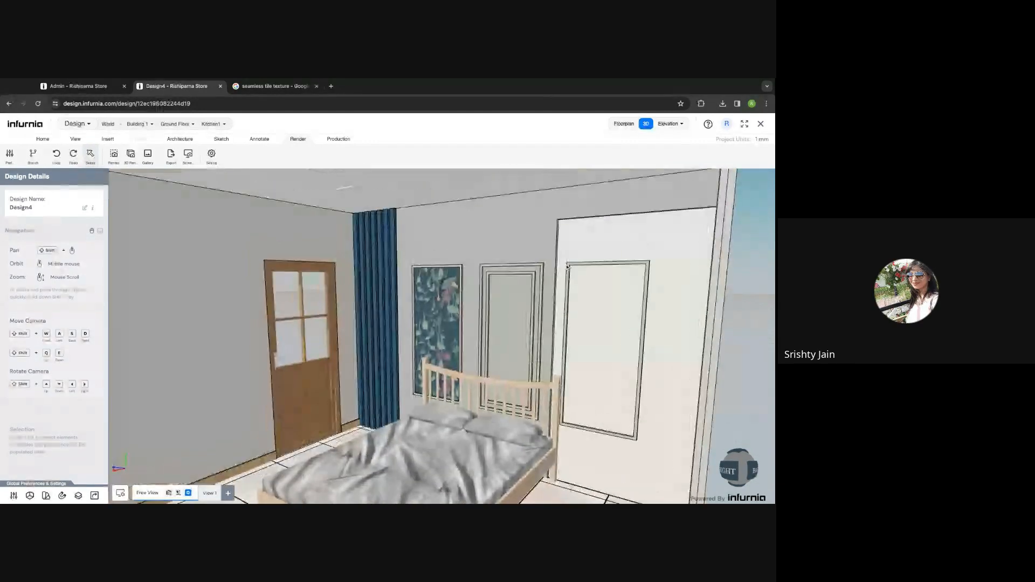
pyautogui.scroll(-2, 567, 267)
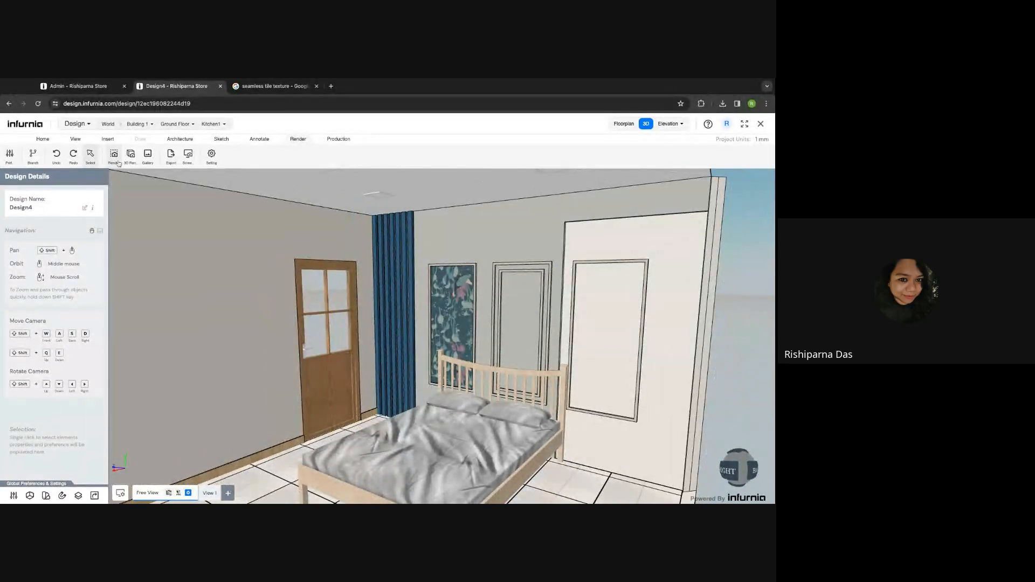
pyautogui.click(148, 157)
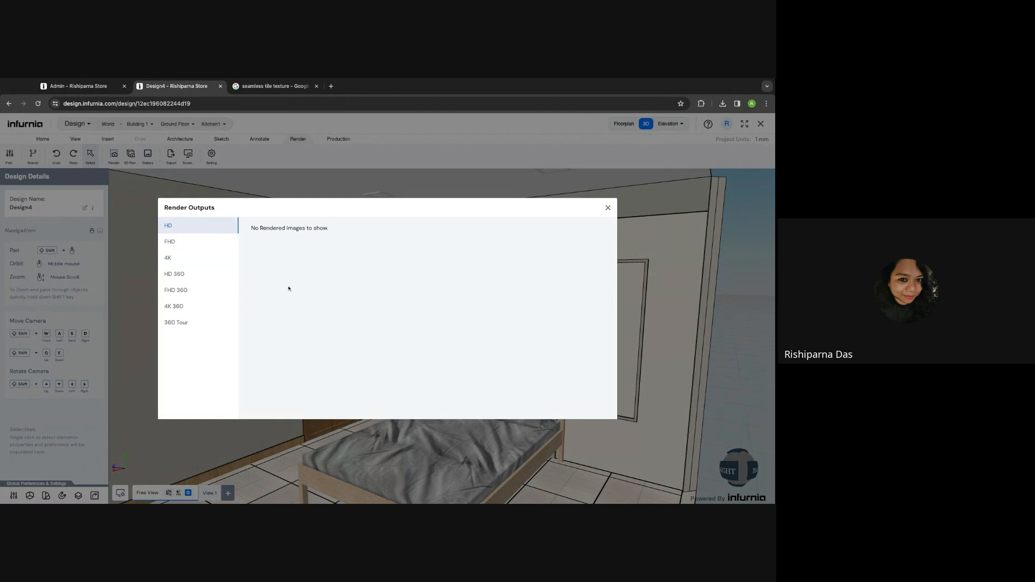
pyautogui.click(607, 208)
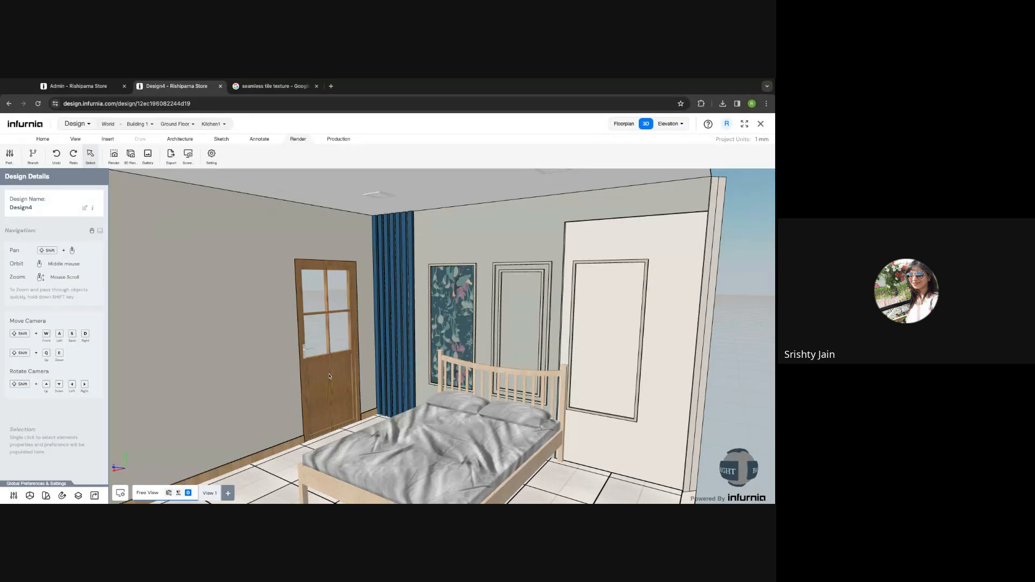
pyautogui.scroll(-3, 370, 360)
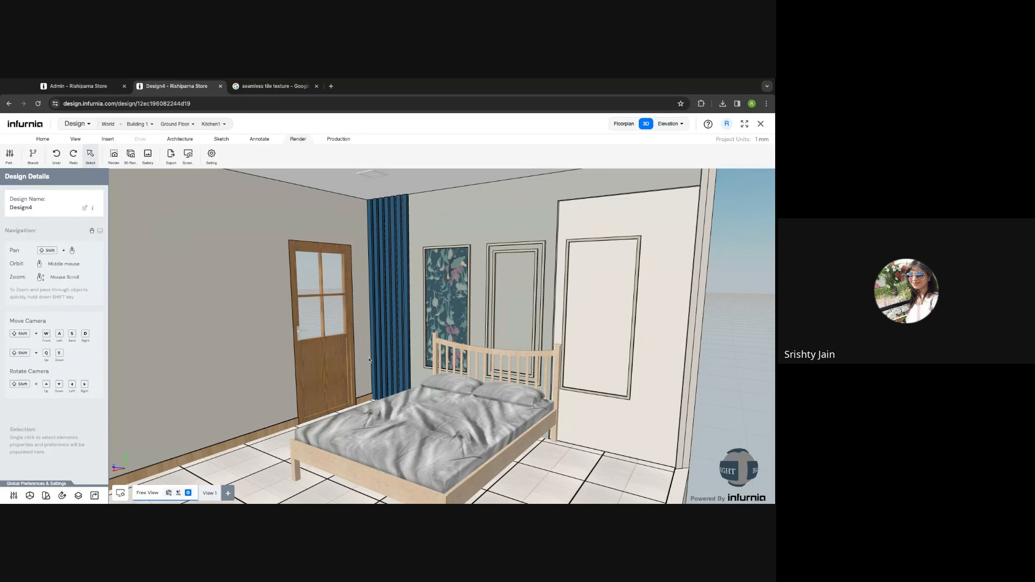
pyautogui.scroll(-3, 369, 360)
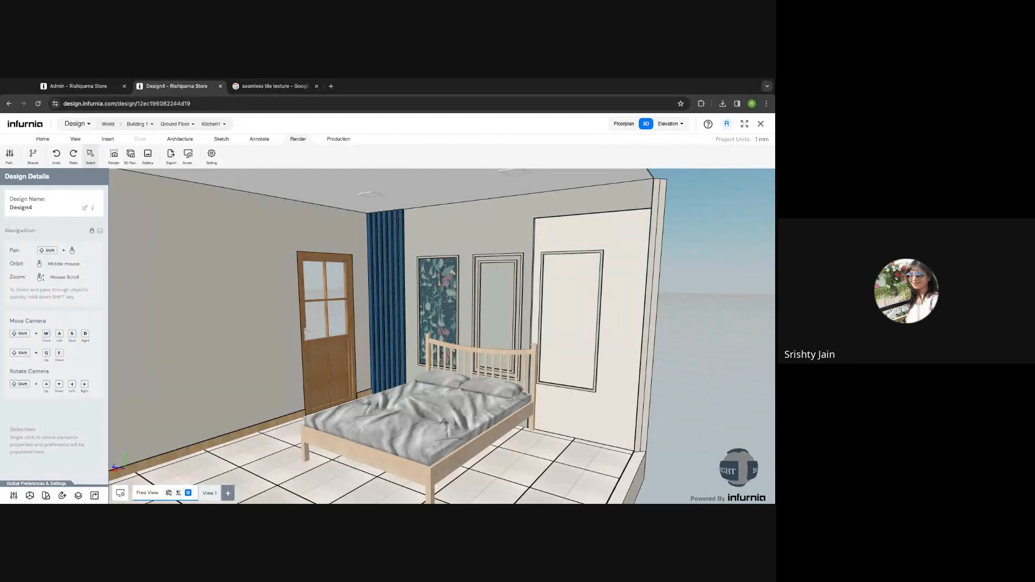
pyautogui.keyDown('shift'); pyautogui.moveTo(570, 376); pyautogui.dragTo(567, 366, button='middle'); pyautogui.keyUp('shift')
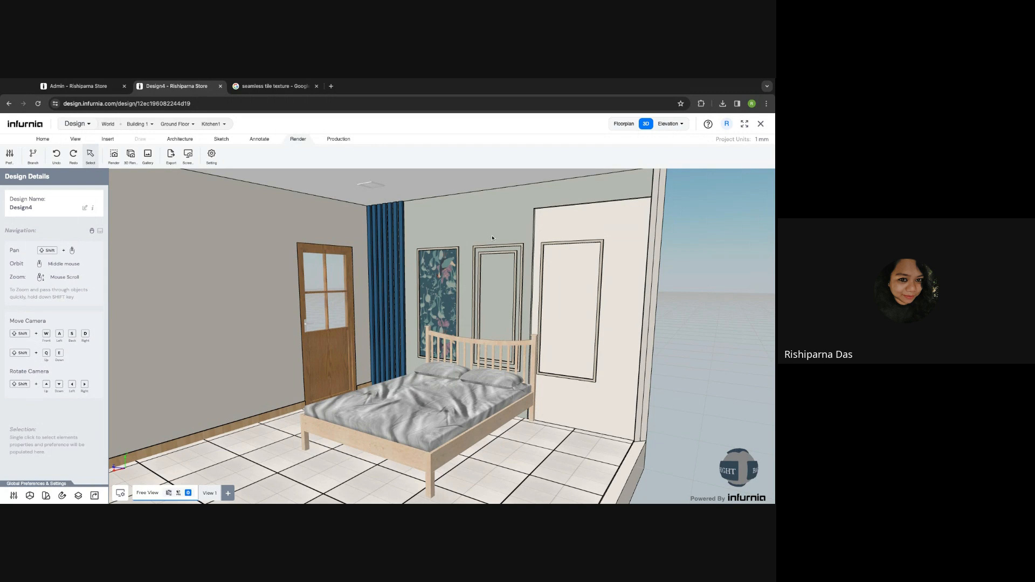
pyautogui.scroll(-2, 280, 325)
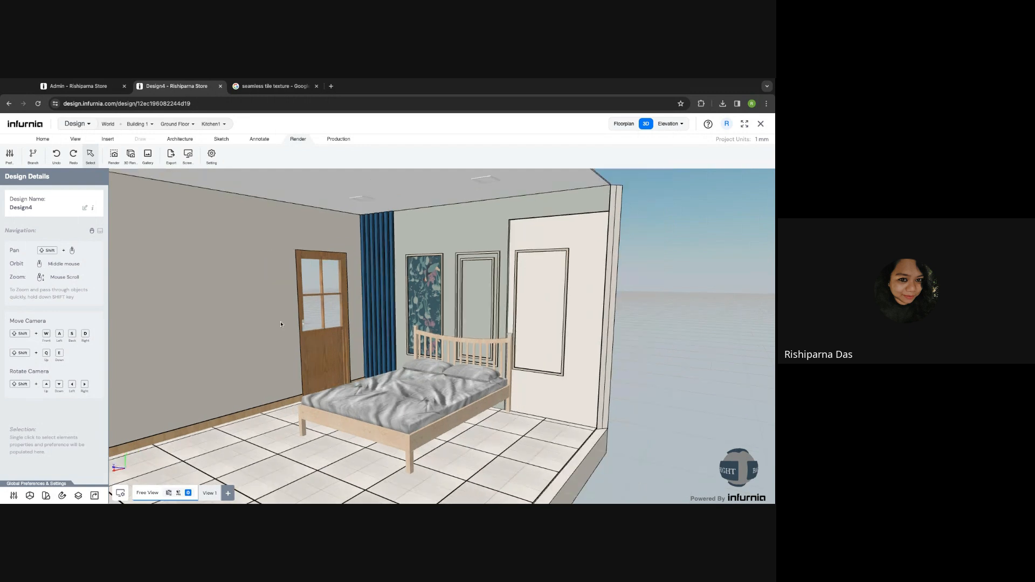
pyautogui.moveTo(281, 325)
pyautogui.mouseDown(button='middle')
pyautogui.moveTo(307, 321)
pyautogui.moveTo(276, 322)
pyautogui.mouseUp(button='middle')
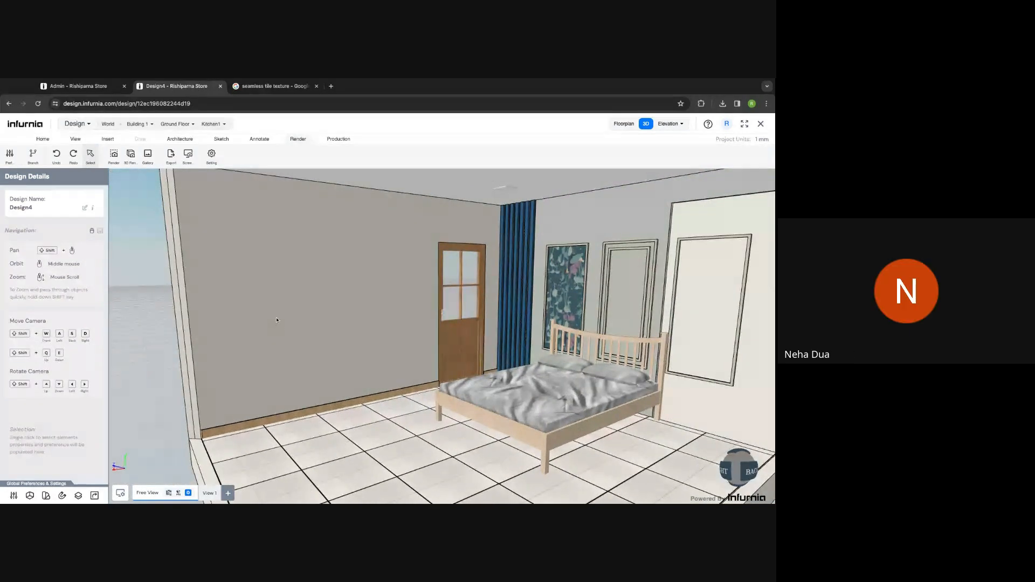
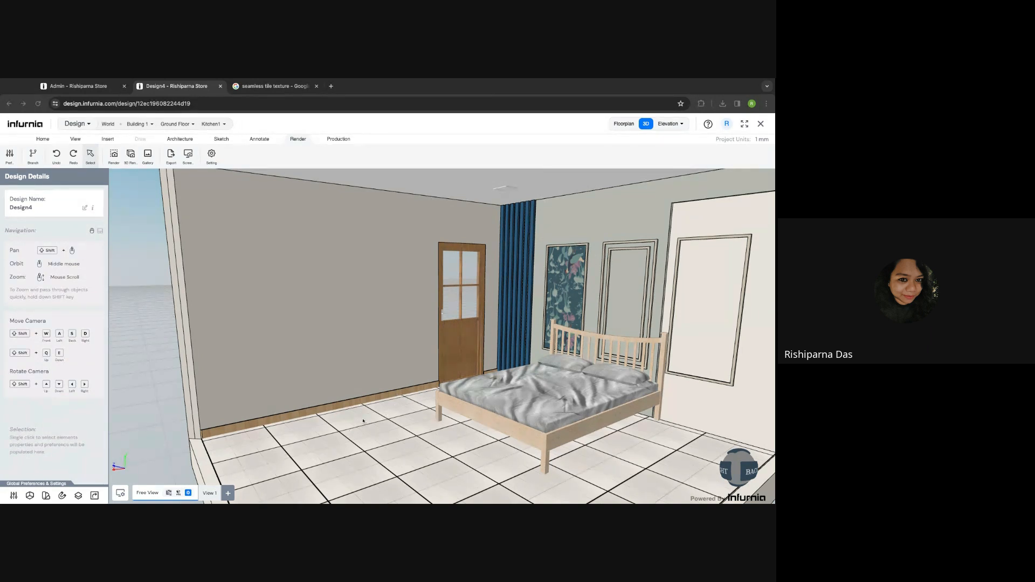
# - Select the long left wall in the 3D bedroom to show its Wall Section settings
pyautogui.hscroll(2, 363, 420)
pyautogui.click(278, 337)
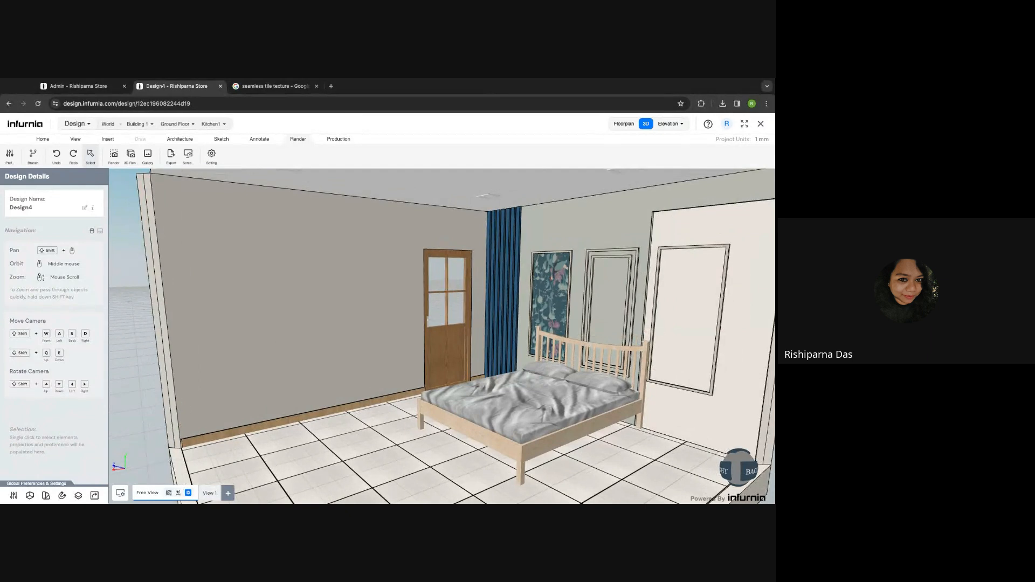
pyautogui.click(279, 337)
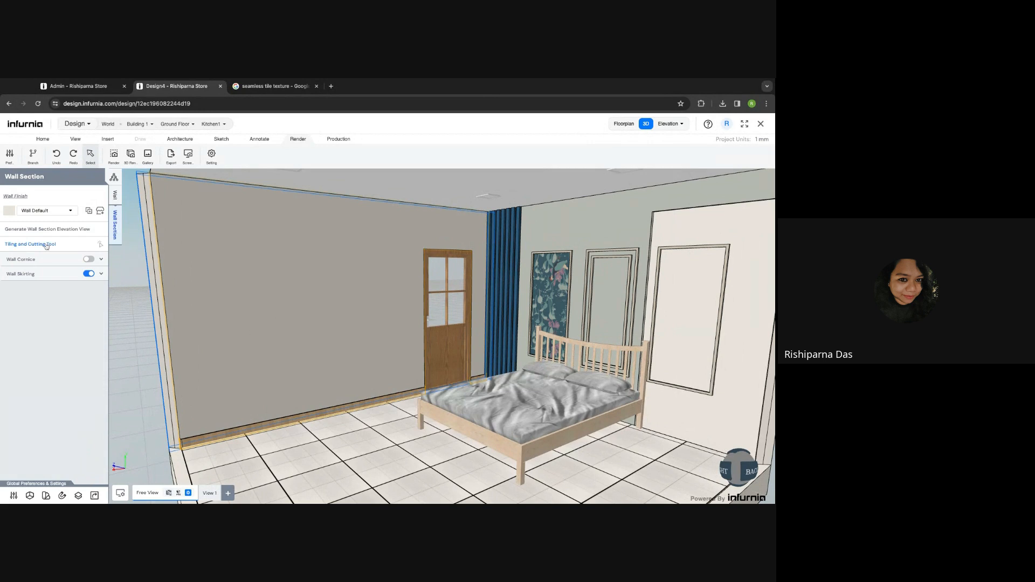
# - Turn on Wall Cornice for the left wall and open Profile 1 in the Cornice Sketcher
pyautogui.click(88, 260)
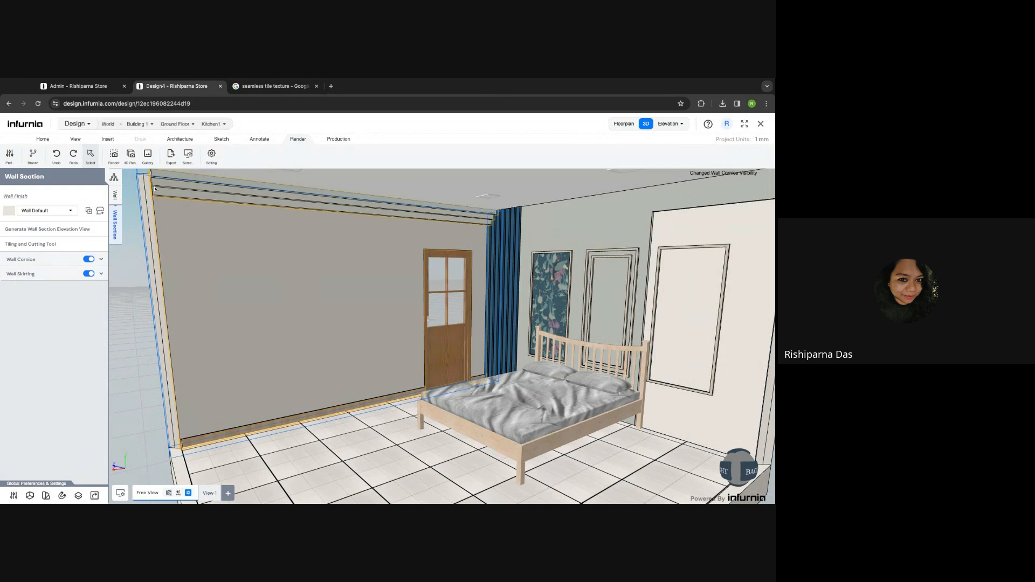
pyautogui.click(102, 260)
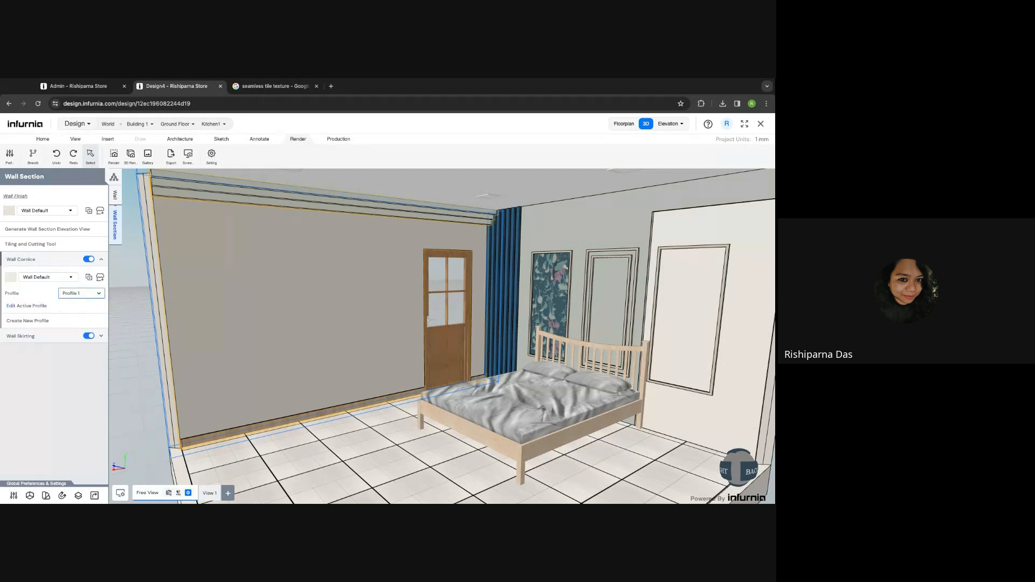
pyautogui.click(41, 312)
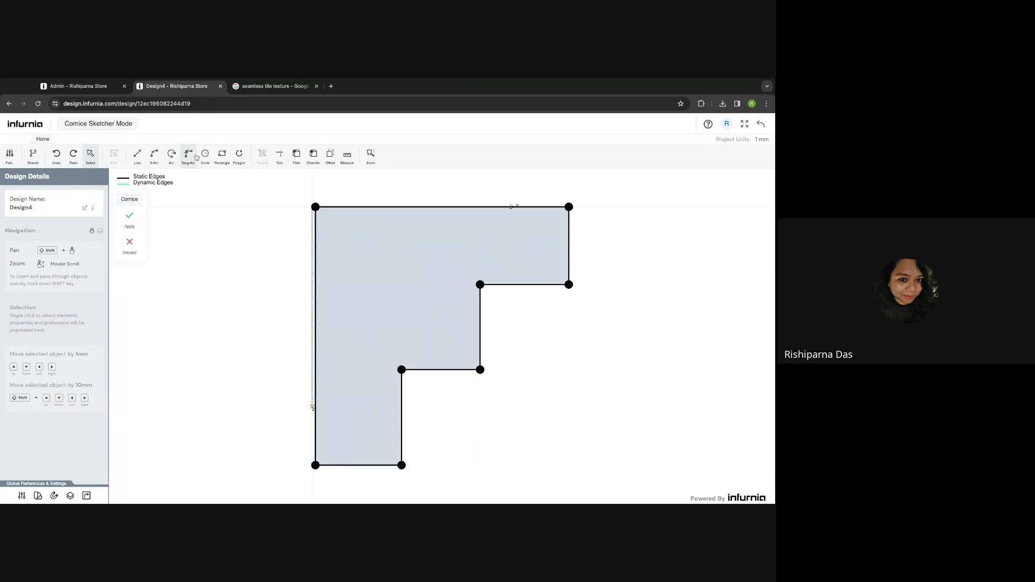
# - Replace the cornice profile's upper square step with a three-point arc, deleting its straight edges
pyautogui.click(154, 155)
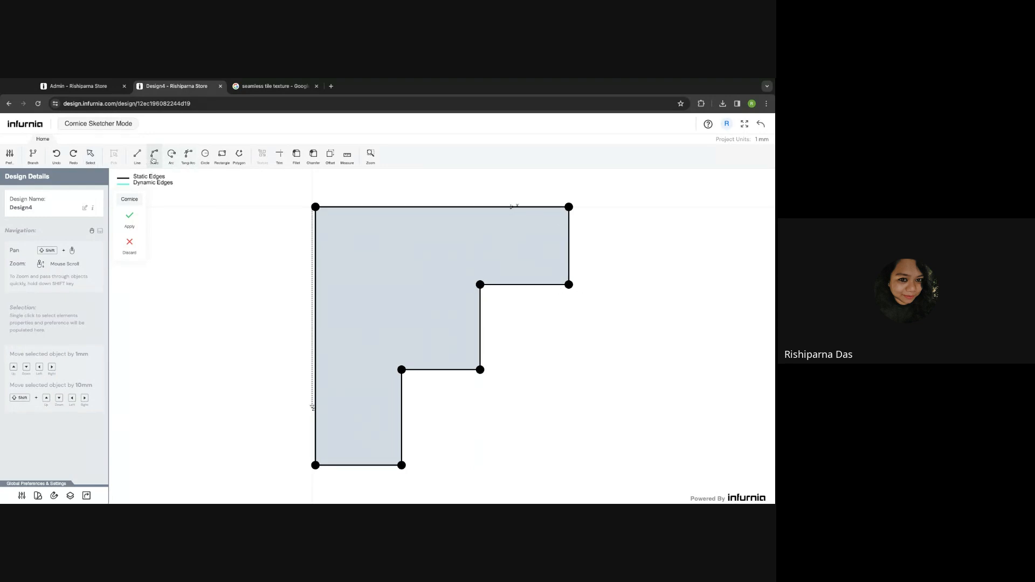
pyautogui.click(480, 284)
pyautogui.click(569, 206)
pyautogui.click(541, 262)
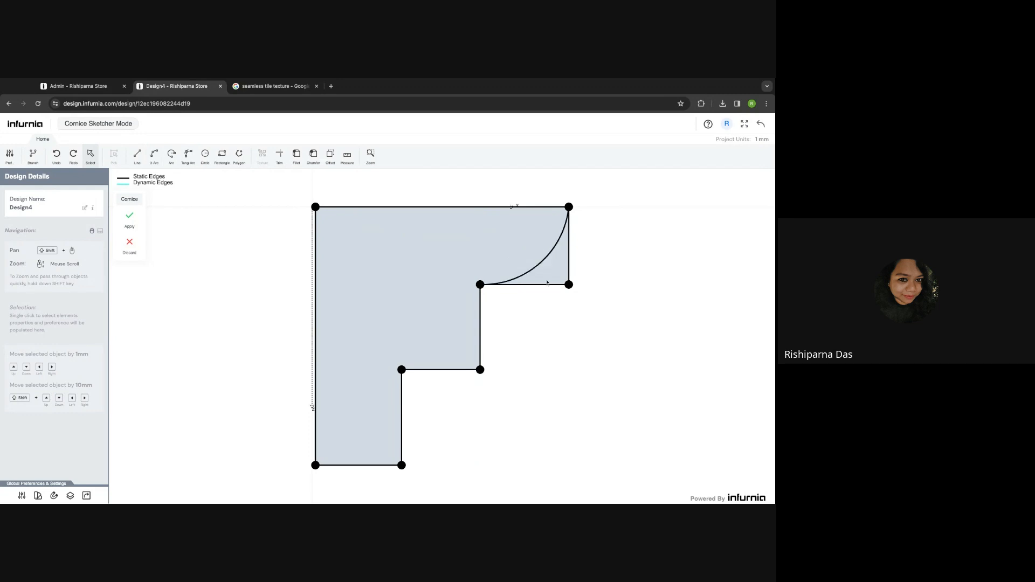
pyautogui.click(546, 285)
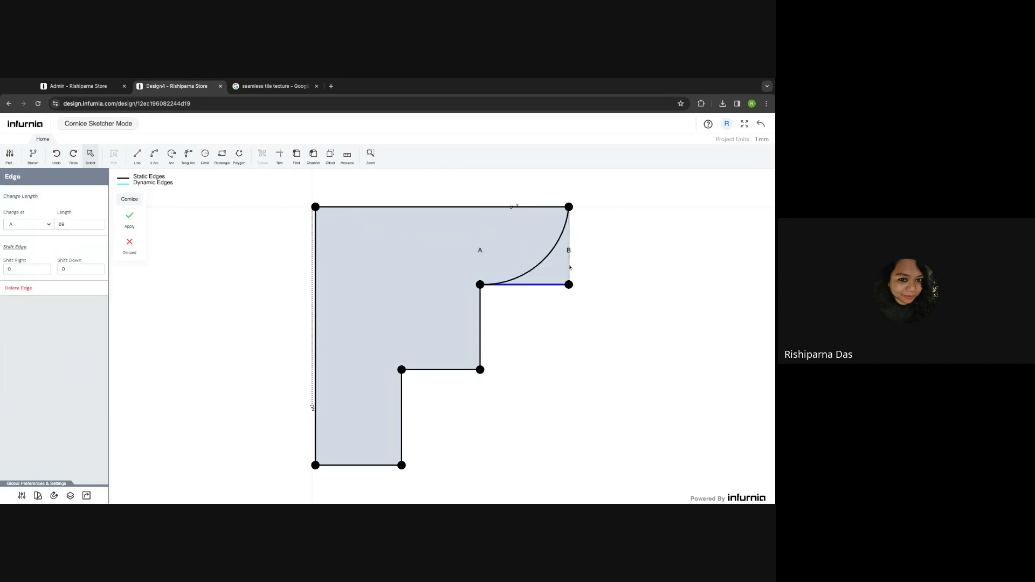
pyautogui.click(570, 268)
pyautogui.press('Delete')
pyautogui.click(542, 284)
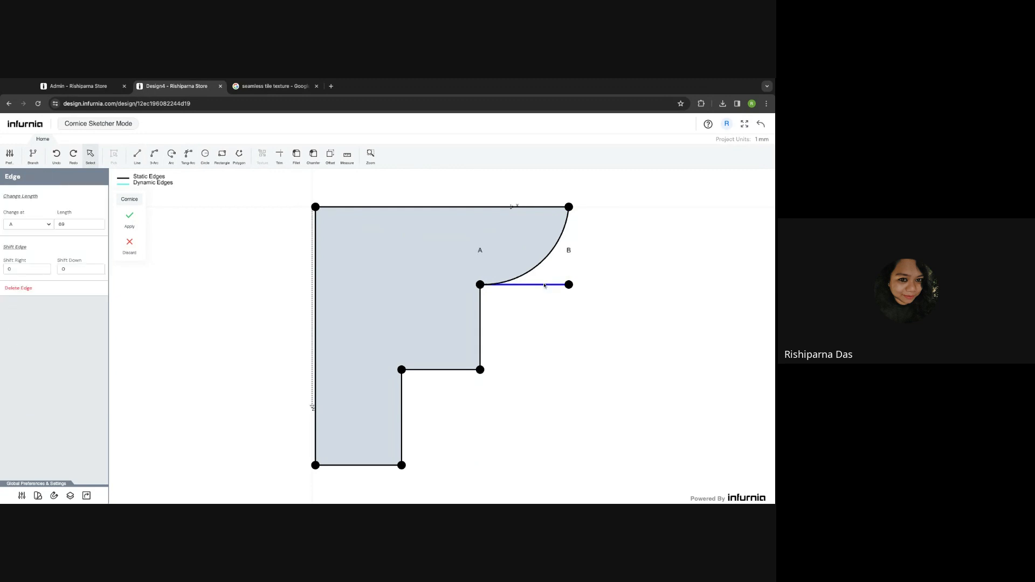
pyautogui.press('Delete')
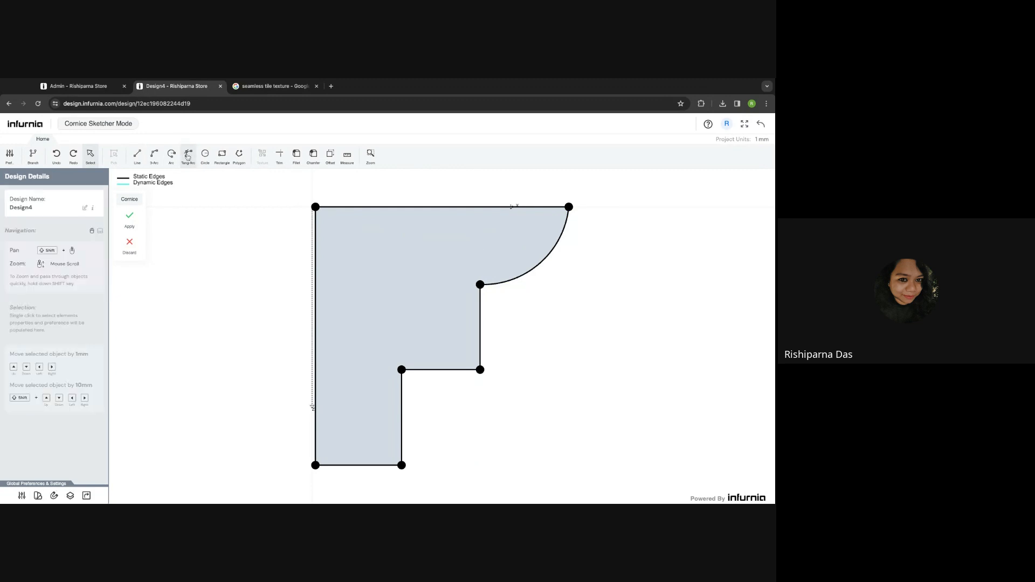
# - Curve the lower step with a second arc, remove its leftover edges, and apply the profile
pyautogui.click(154, 155)
pyautogui.click(401, 370)
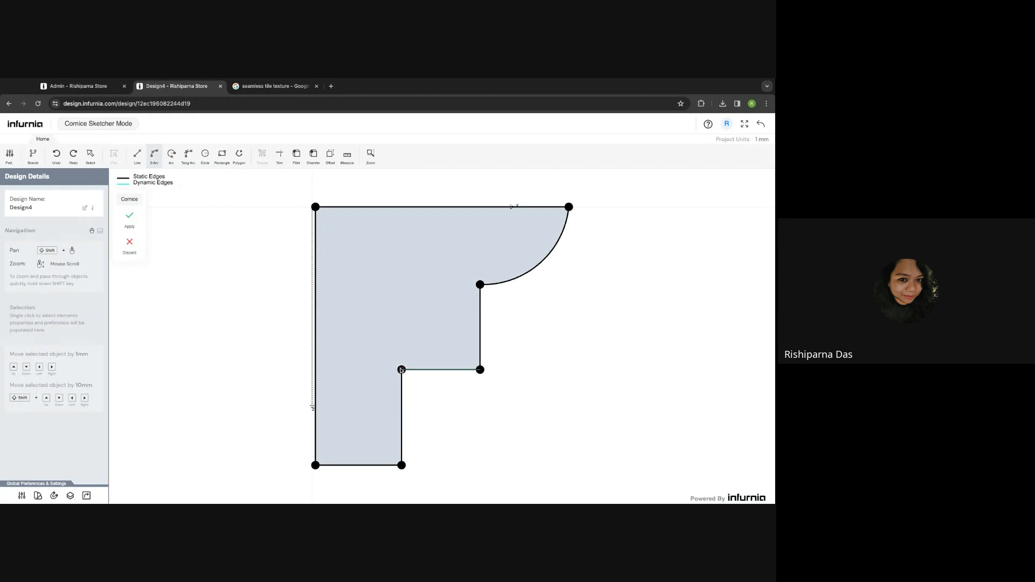
pyautogui.click(480, 284)
pyautogui.click(415, 322)
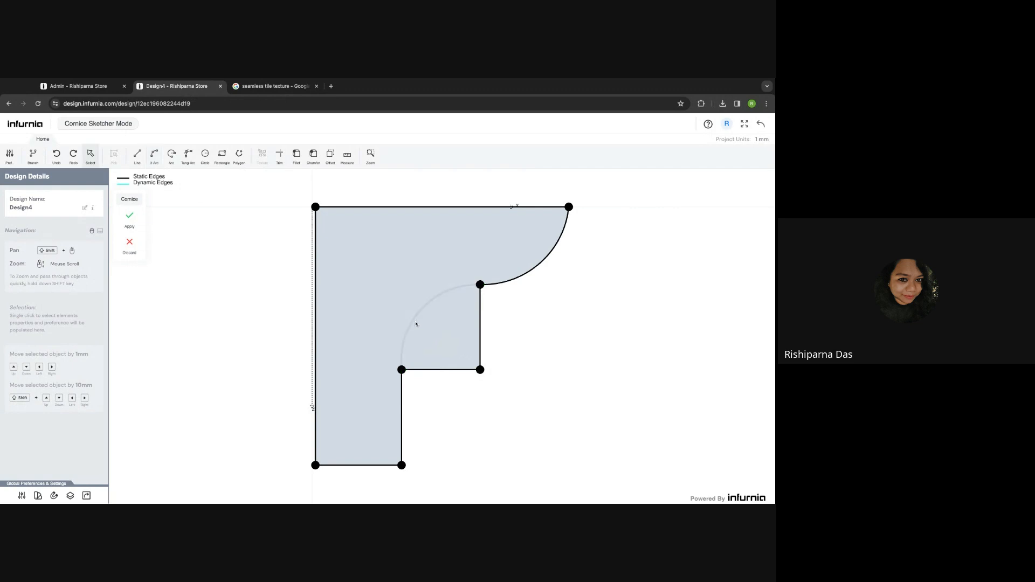
pyautogui.click(429, 370)
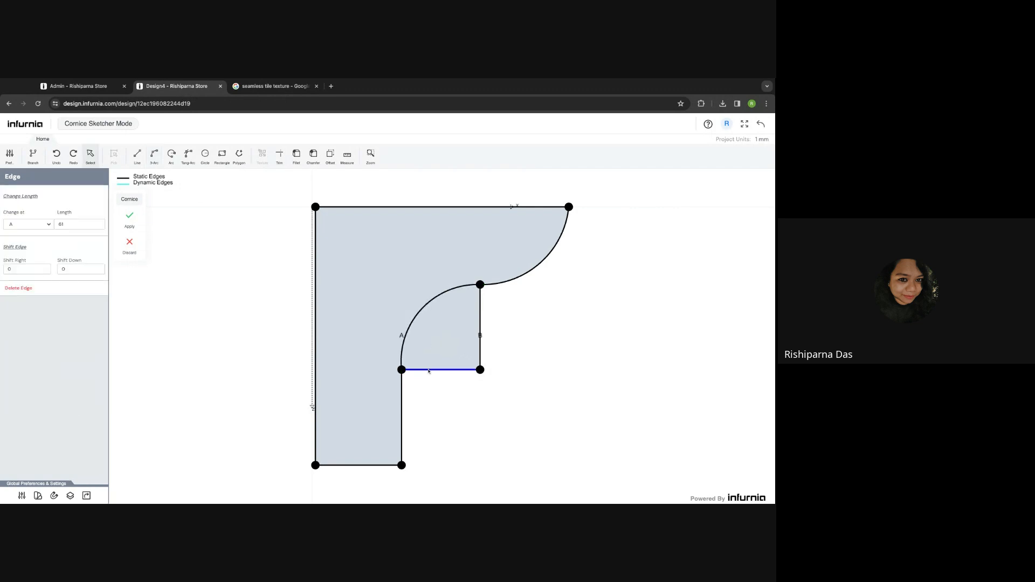
pyautogui.press('Delete')
pyautogui.click(480, 342)
pyautogui.press('Delete')
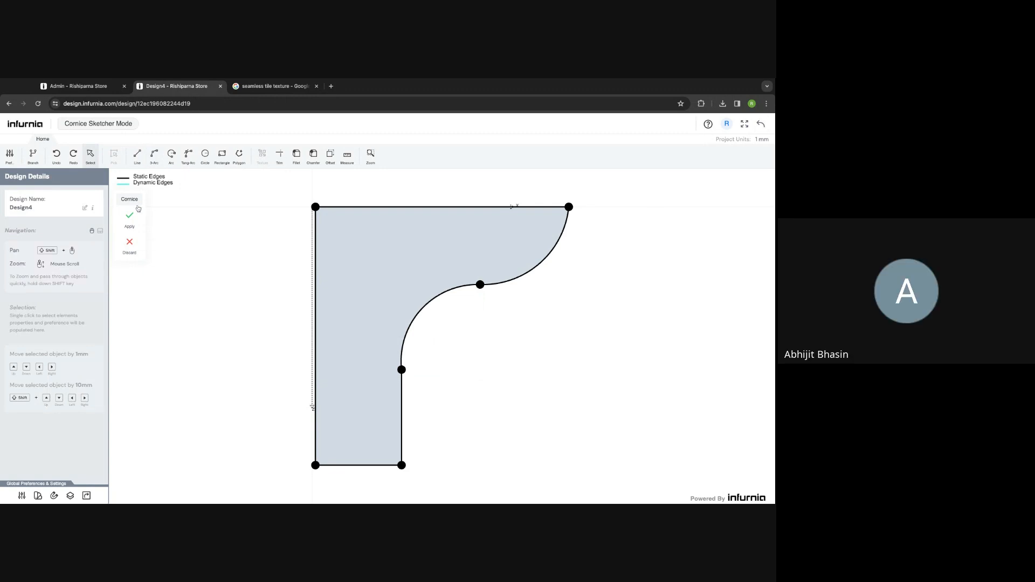
pyautogui.click(130, 220)
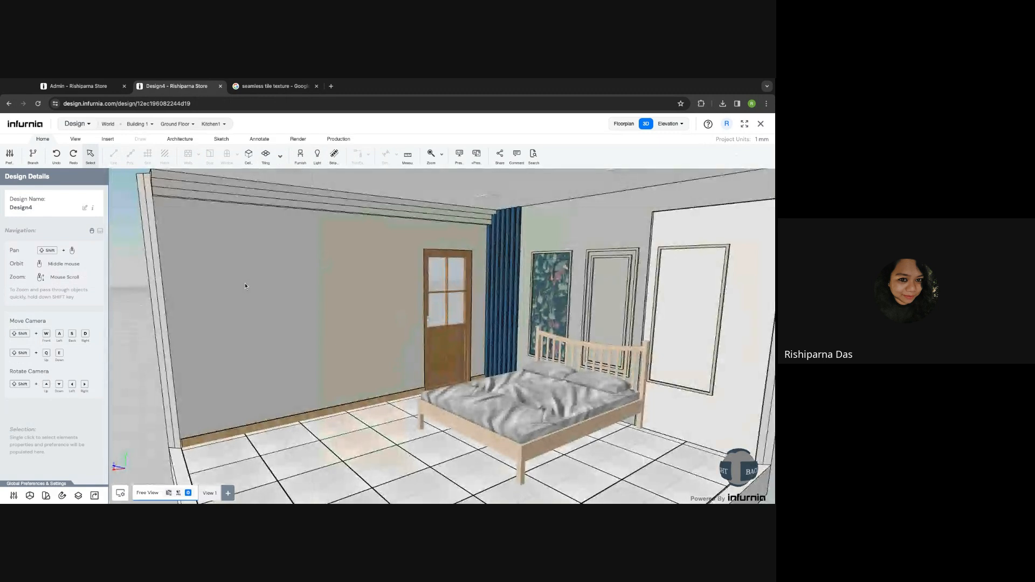
# - Inspect the curved cornice on the left wall, then select the bedroom ceiling
pyautogui.moveTo(252, 296); pyautogui.dragTo(348, 311, button='middle')
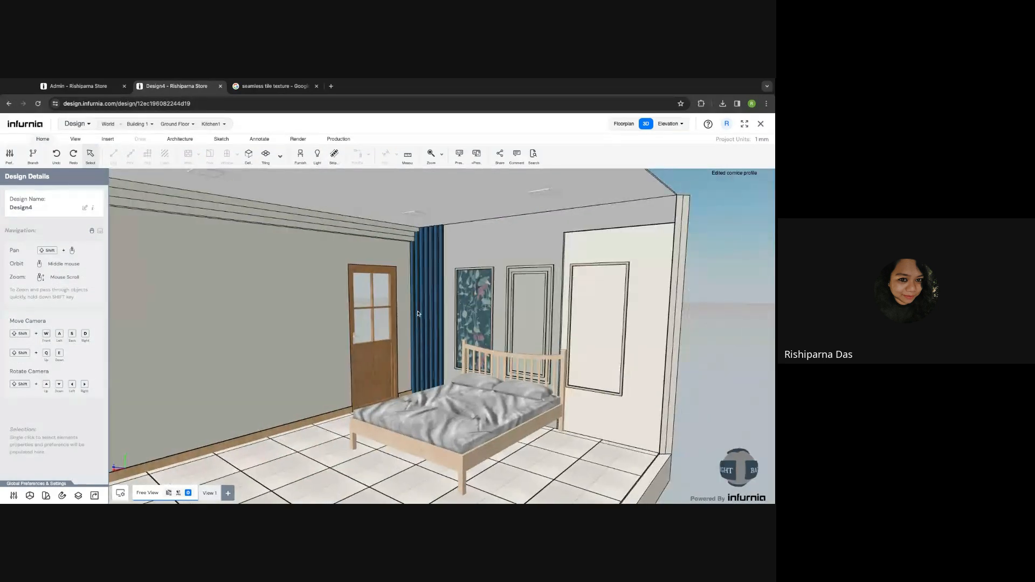
pyautogui.keyDown('shift'); pyautogui.moveTo(417, 313); pyautogui.dragTo(522, 334, button='middle'); pyautogui.keyUp('shift')
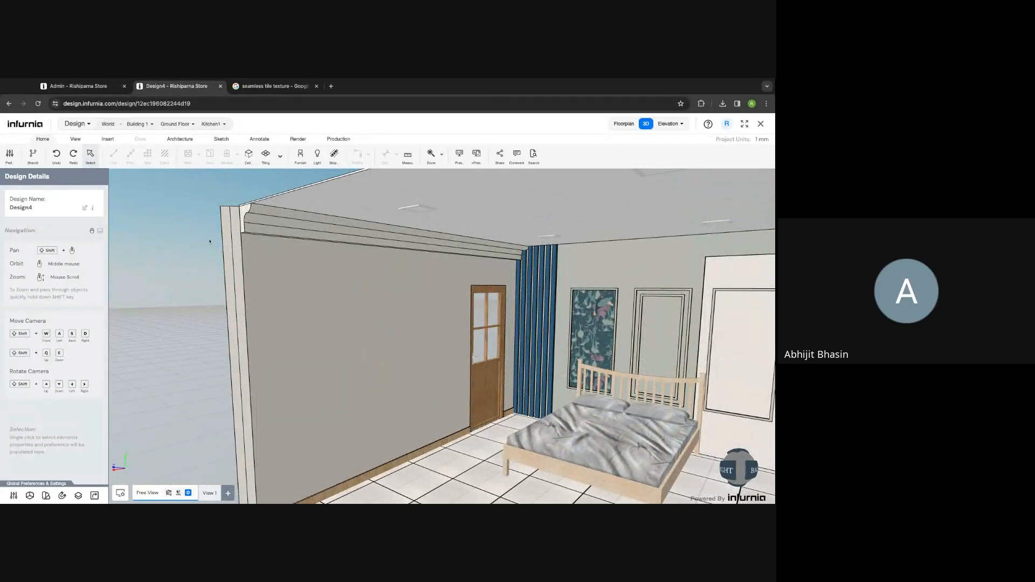
pyautogui.click(266, 233)
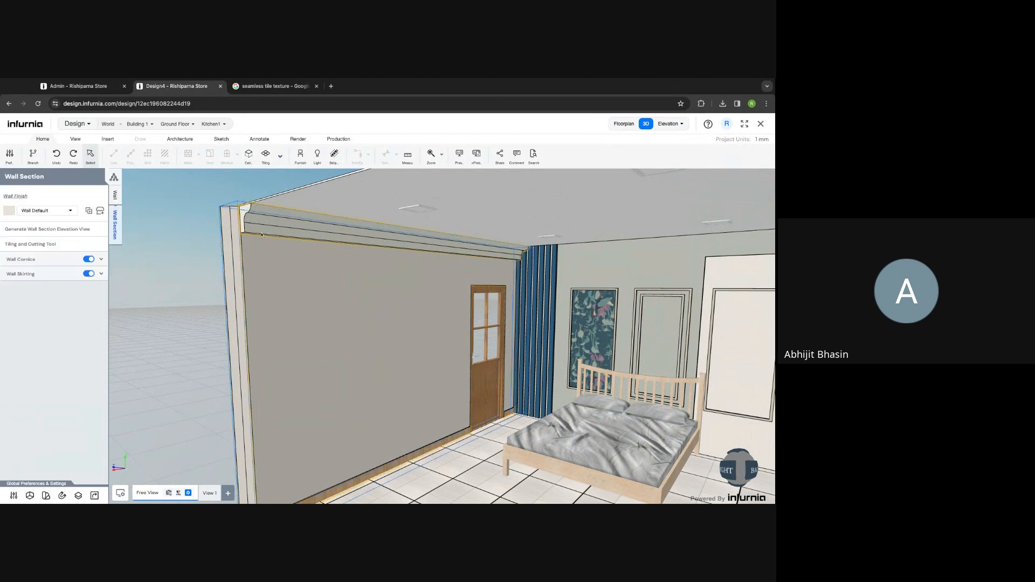
pyautogui.click(101, 260)
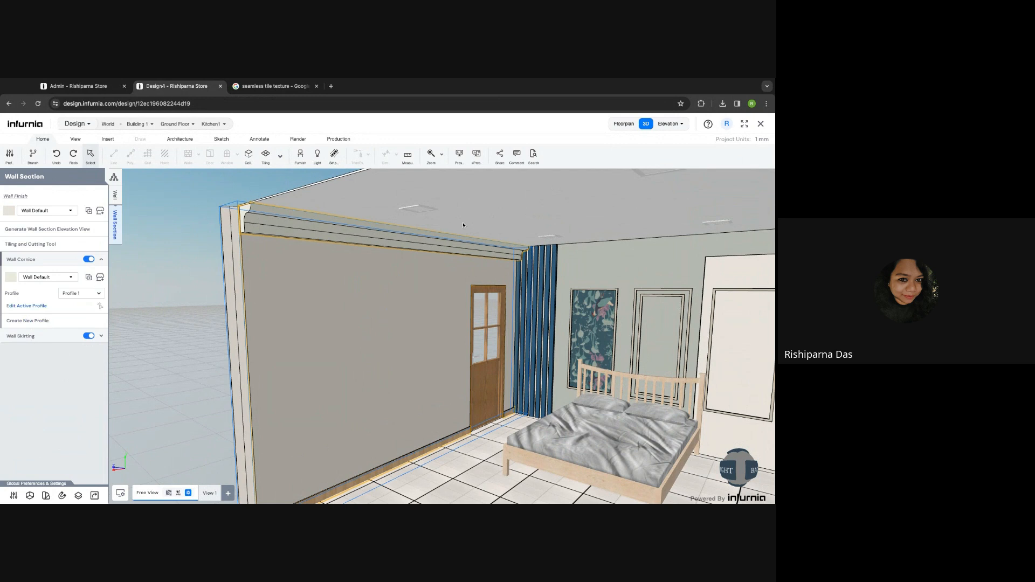
pyautogui.click(374, 196)
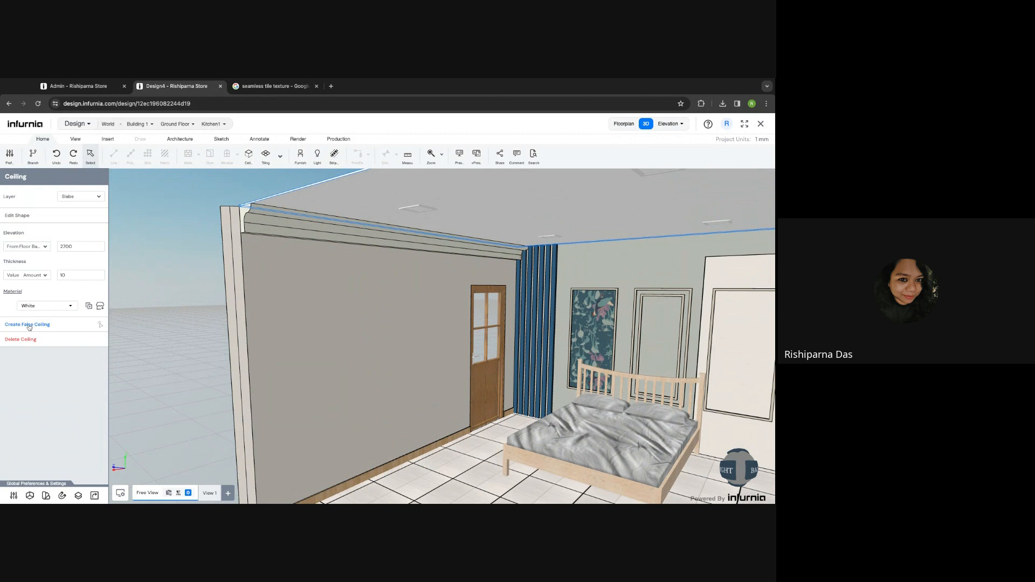
# - Add a rectangular false ceiling panel spanning the full 4300 by 3700 ceiling outline
pyautogui.click(29, 325)
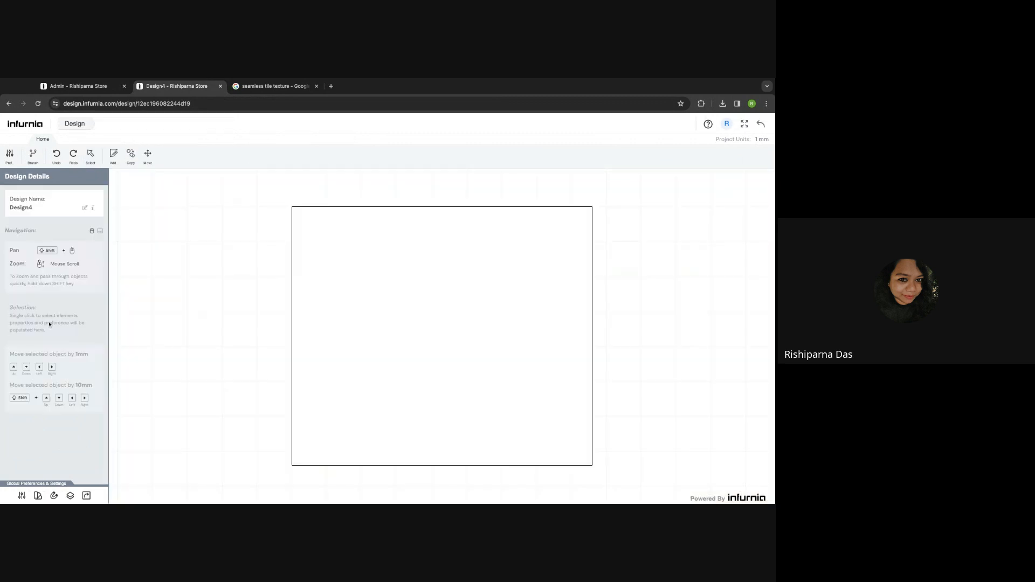
pyautogui.click(114, 156)
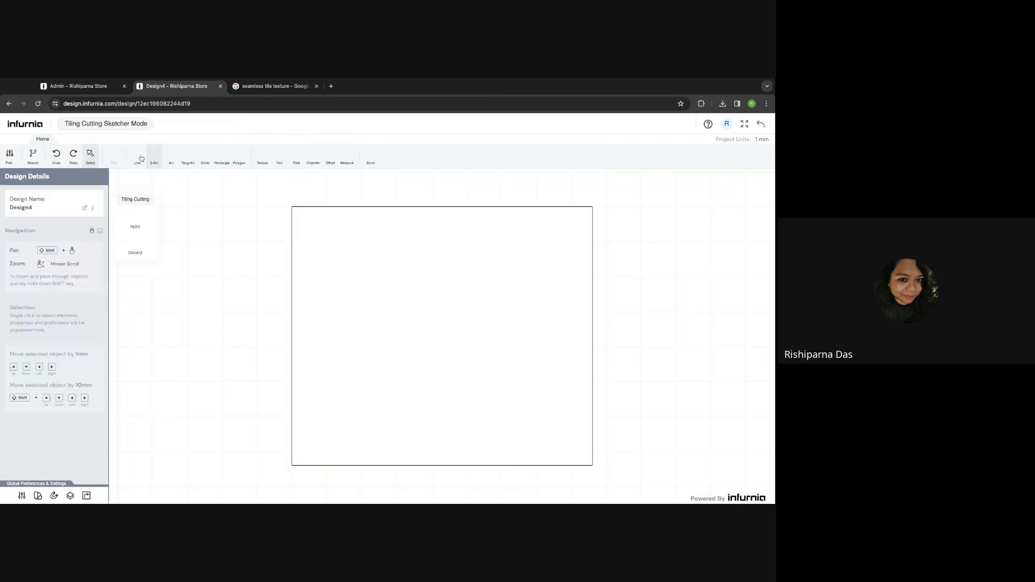
pyautogui.click(222, 156)
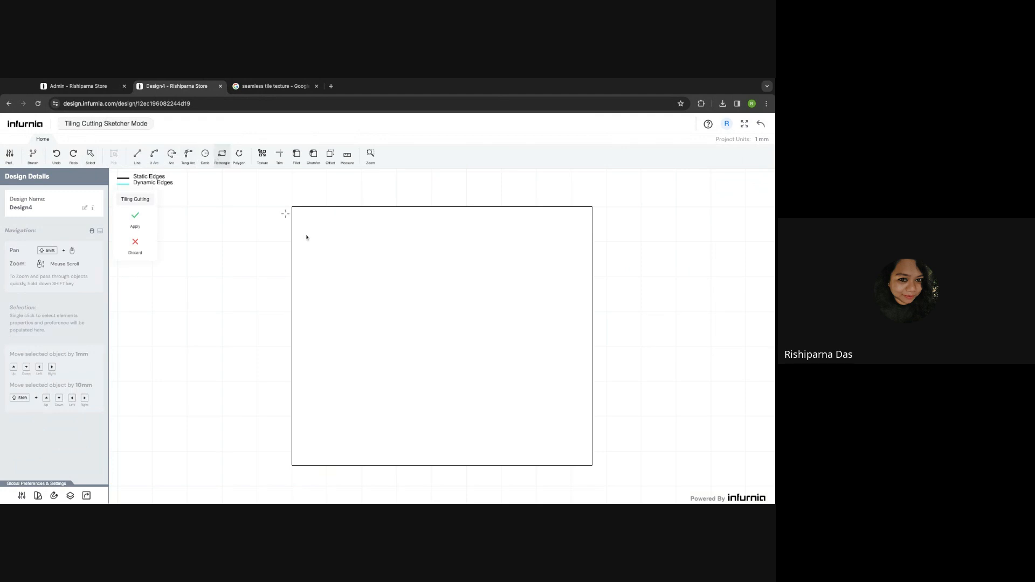
pyautogui.click(292, 207)
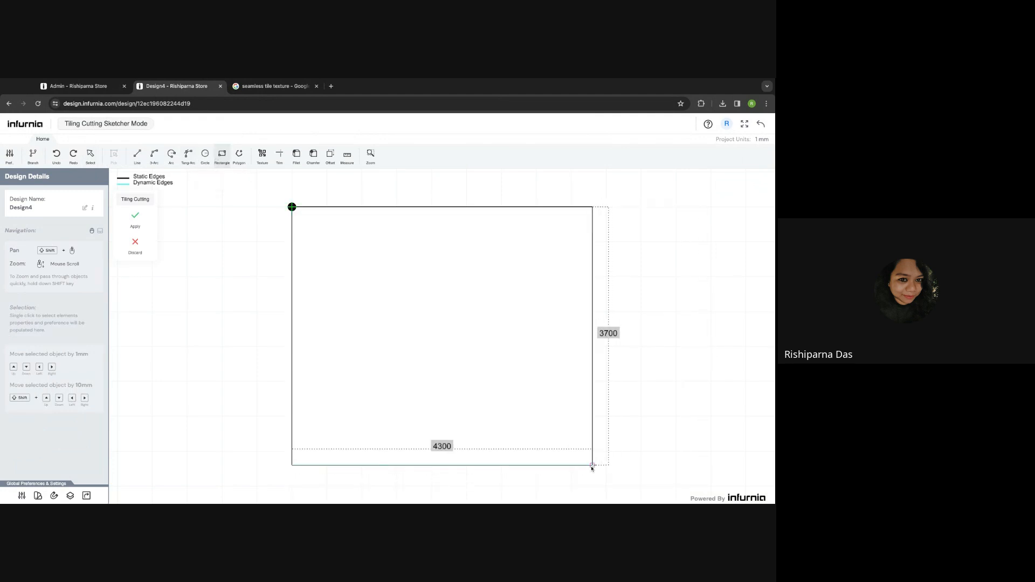
pyautogui.click(592, 464)
pyautogui.click(136, 217)
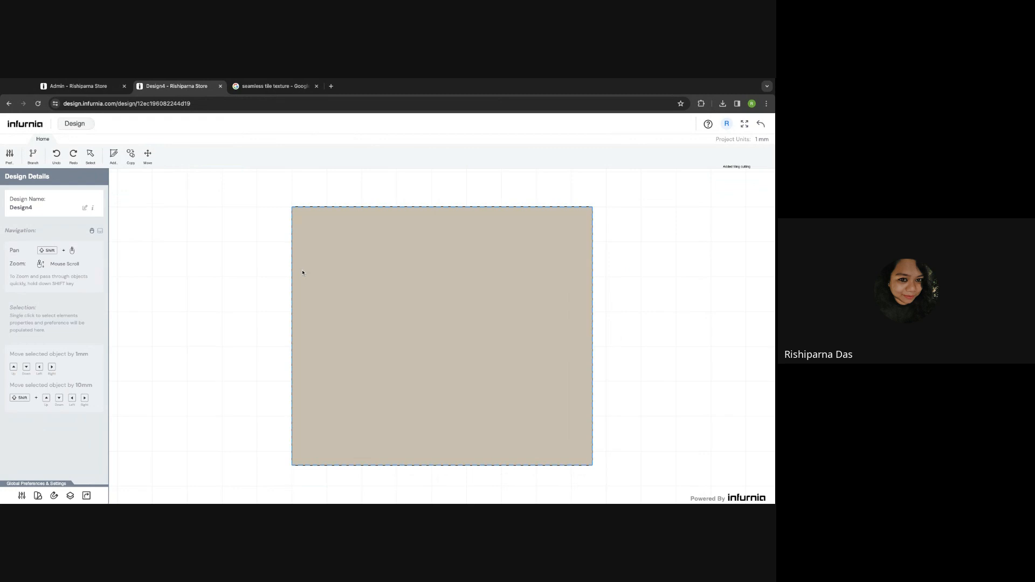
# - Change the false ceiling's extrude depth from 20 to 1 and return to the 3D room
pyautogui.click(74, 234)
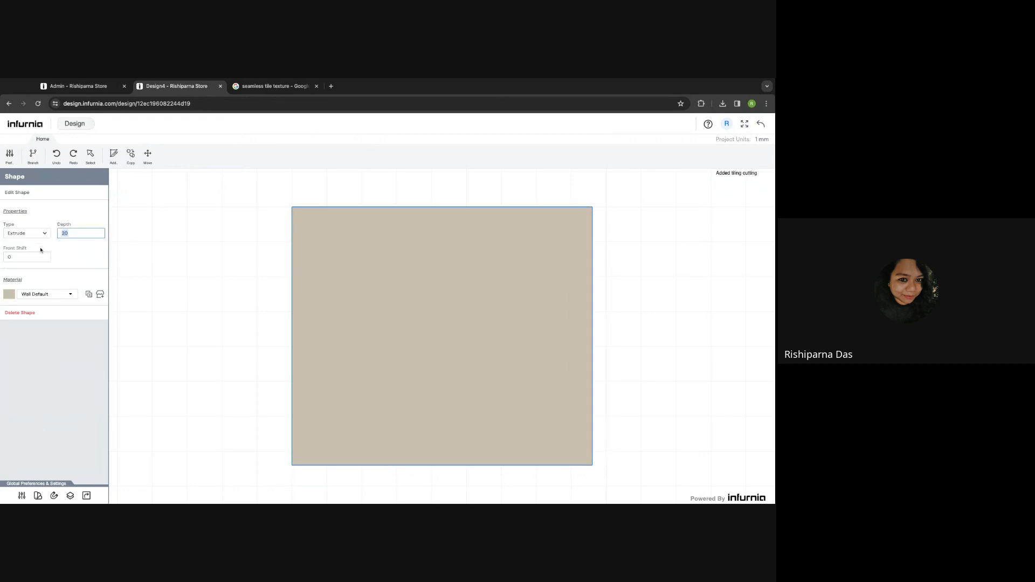
pyautogui.write('1')
pyautogui.press('BackSpace')
pyautogui.press('BackSpace')
pyautogui.press('BackSpace')
pyautogui.click(114, 234)
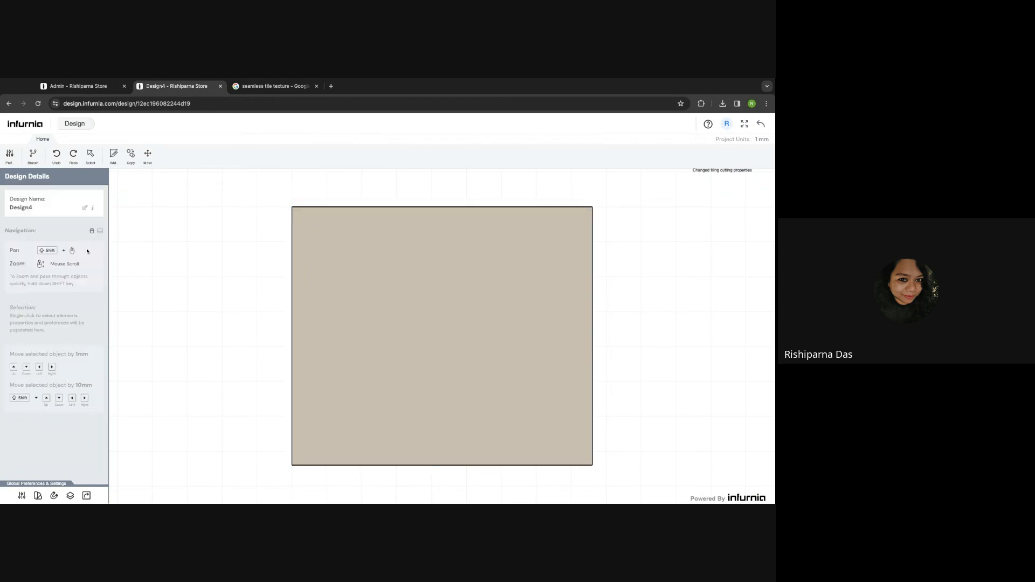
pyautogui.click(761, 125)
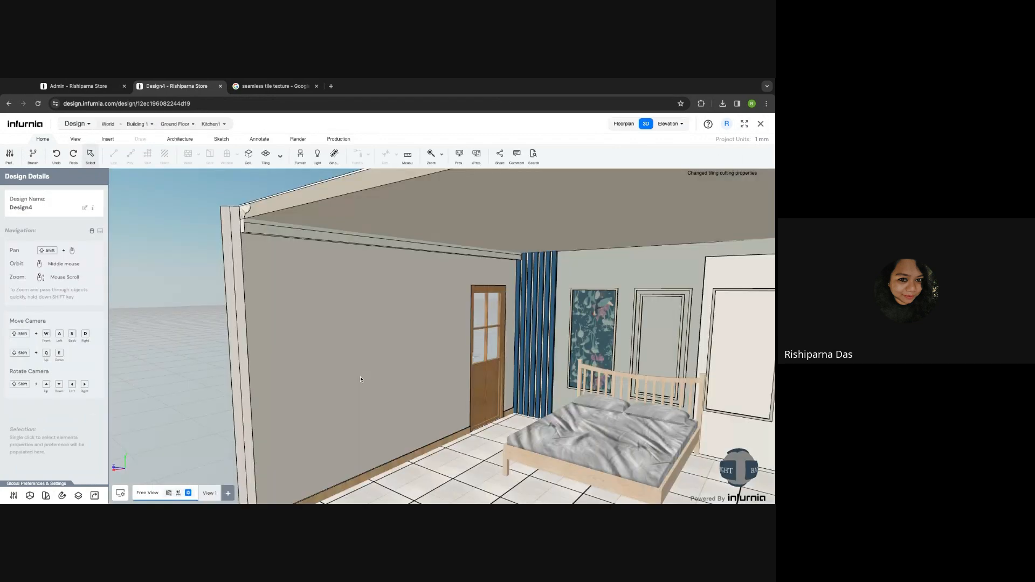
# - Reopen the left wall's cornice profile and shift its top edge down by 50
pyautogui.click(276, 244)
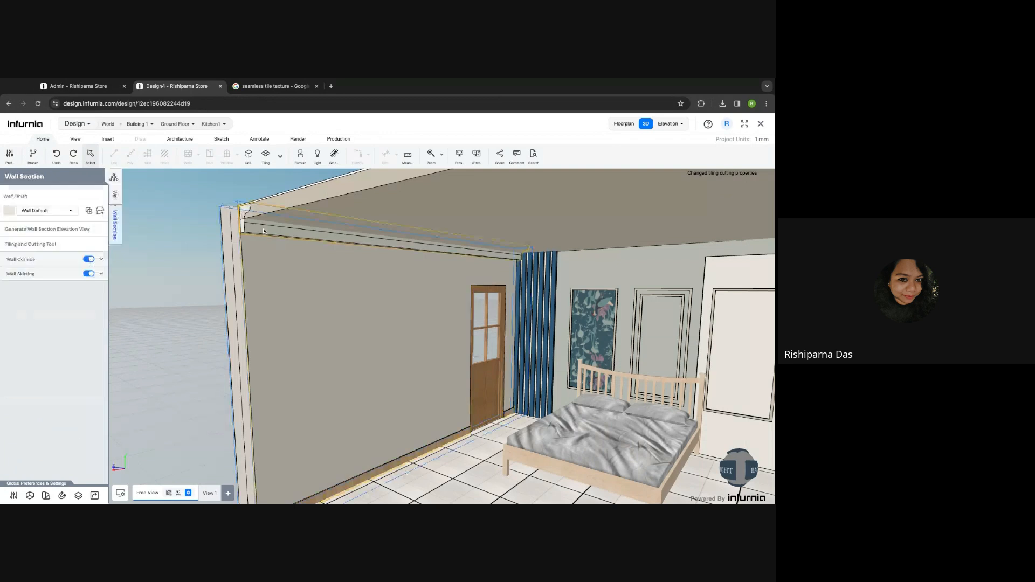
pyautogui.click(38, 263)
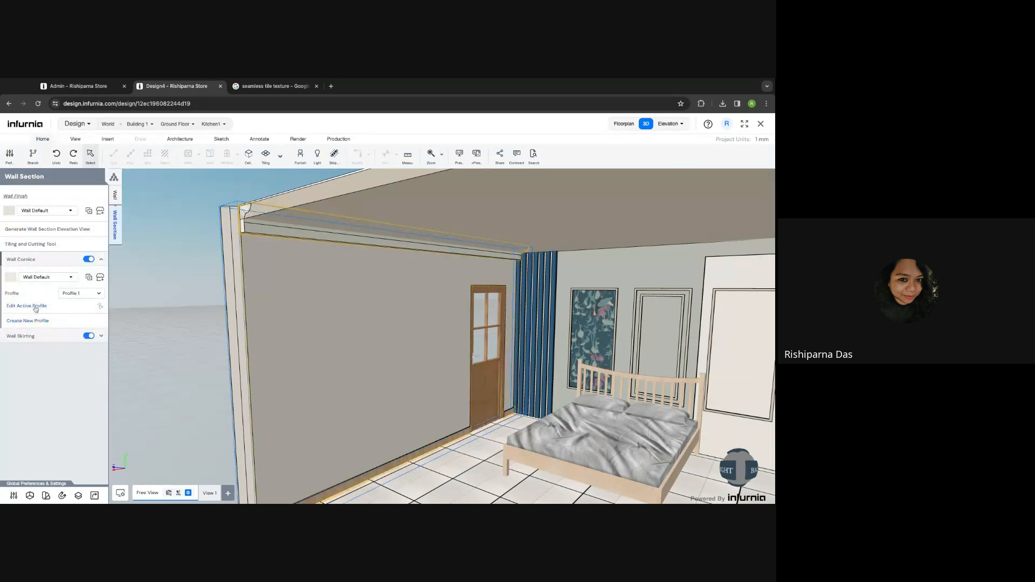
pyautogui.click(36, 307)
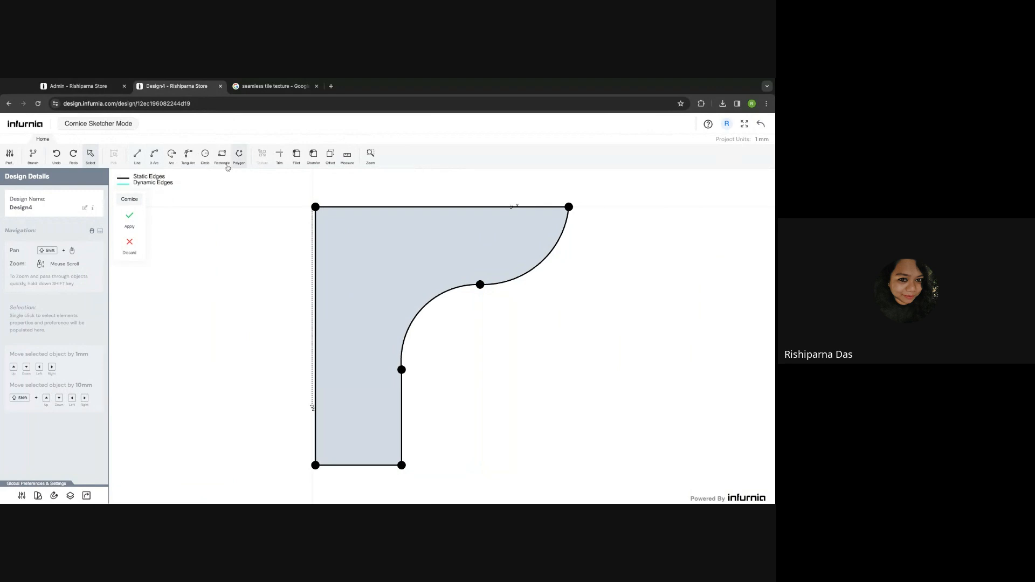
pyautogui.click(134, 154)
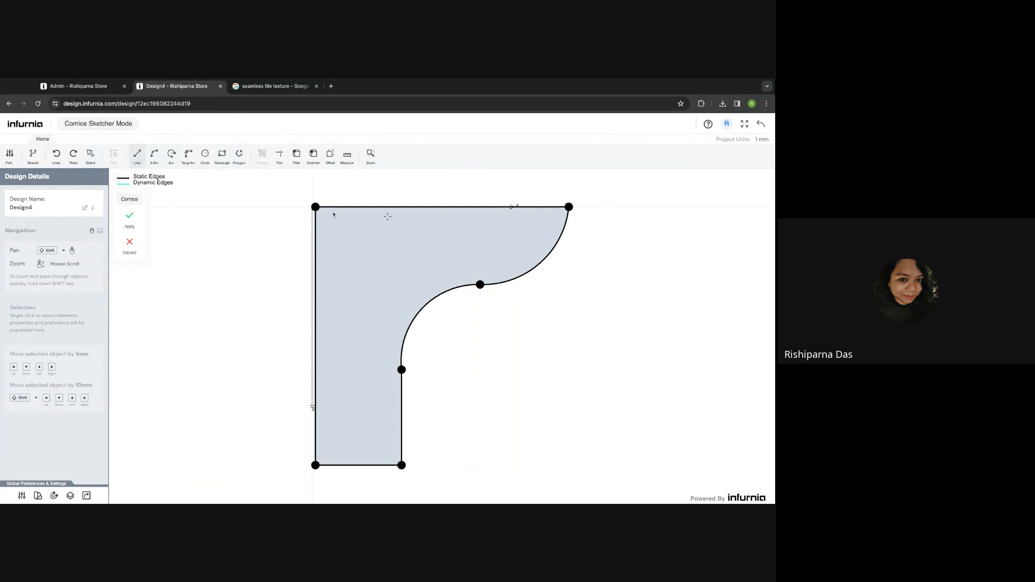
pyautogui.keyDown('shift'); pyautogui.moveTo(332, 216); pyautogui.dragTo(329, 256); pyautogui.keyUp('shift')
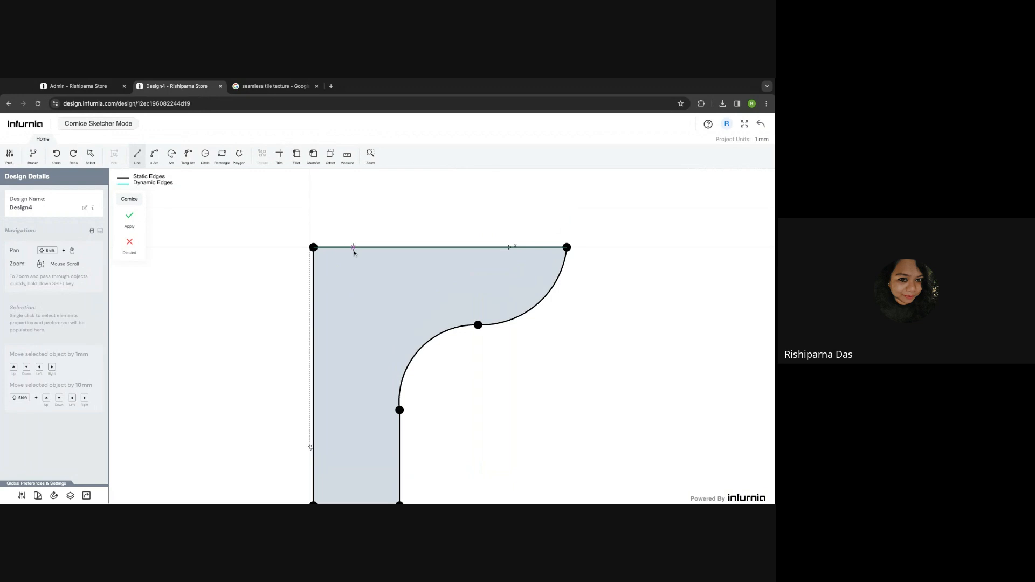
pyautogui.press('Escape')
pyautogui.click(365, 248)
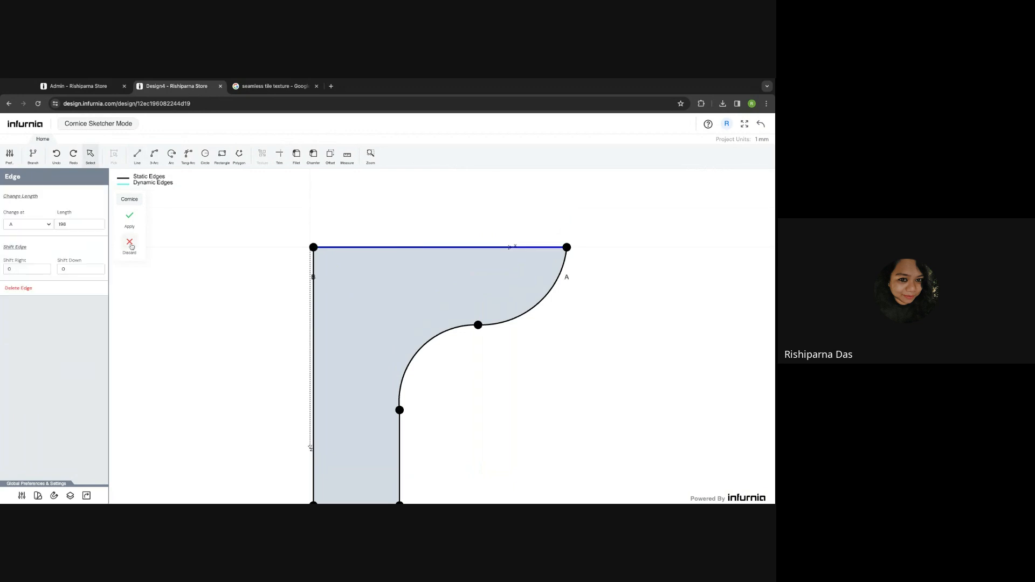
pyautogui.moveTo(67, 269); pyautogui.dragTo(53, 270)
pyautogui.write('50')
pyautogui.press('Return')
# - Delete the profile's outer arc and draw a vertical line down from the top-right corner
pyautogui.scroll(-4, 376, 291)
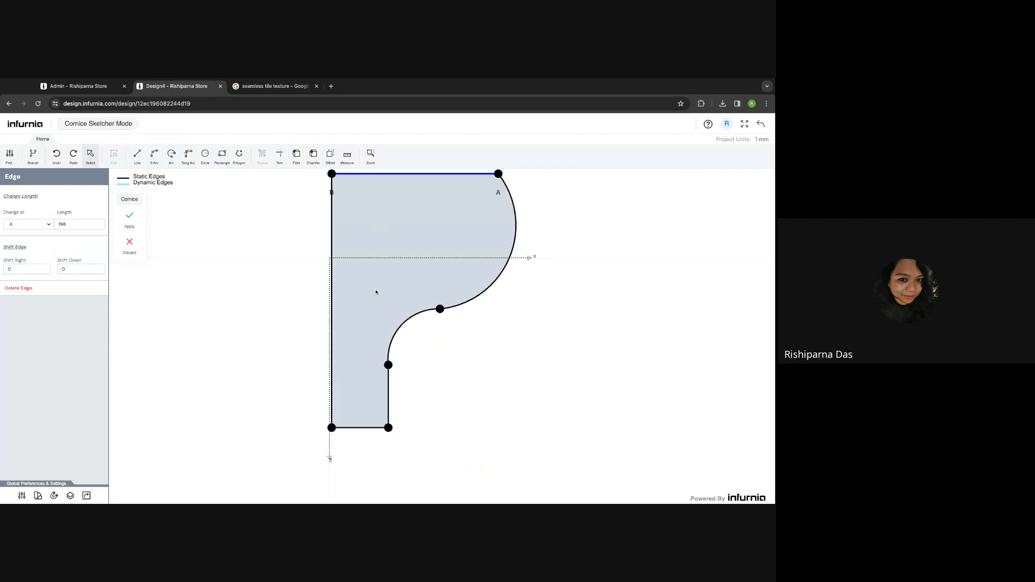
pyautogui.click(485, 257)
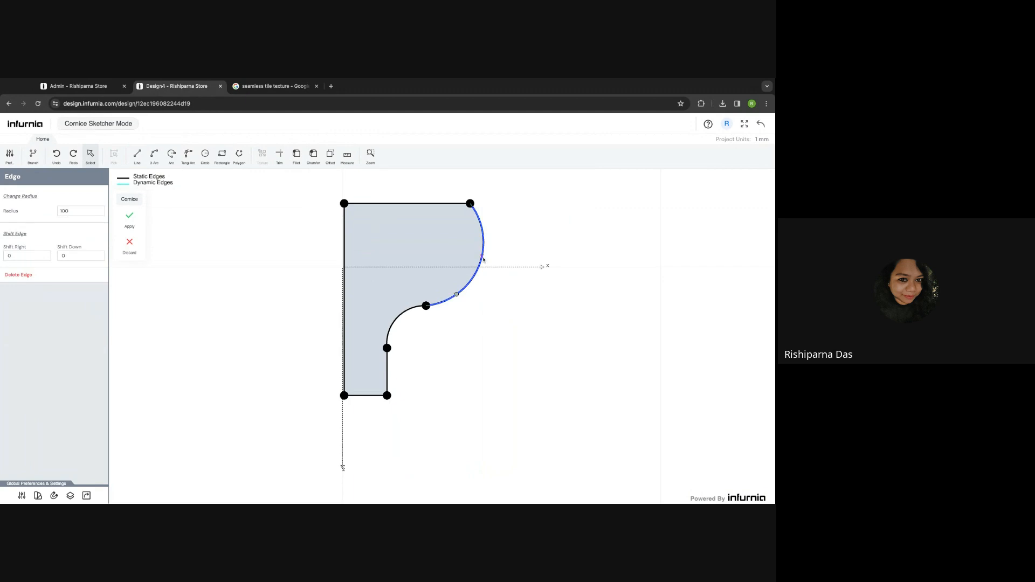
pyautogui.moveTo(483, 259)
pyautogui.mouseDown()
pyautogui.moveTo(460, 253)
pyautogui.moveTo(485, 260)
pyautogui.moveTo(474, 260)
pyautogui.mouseUp()
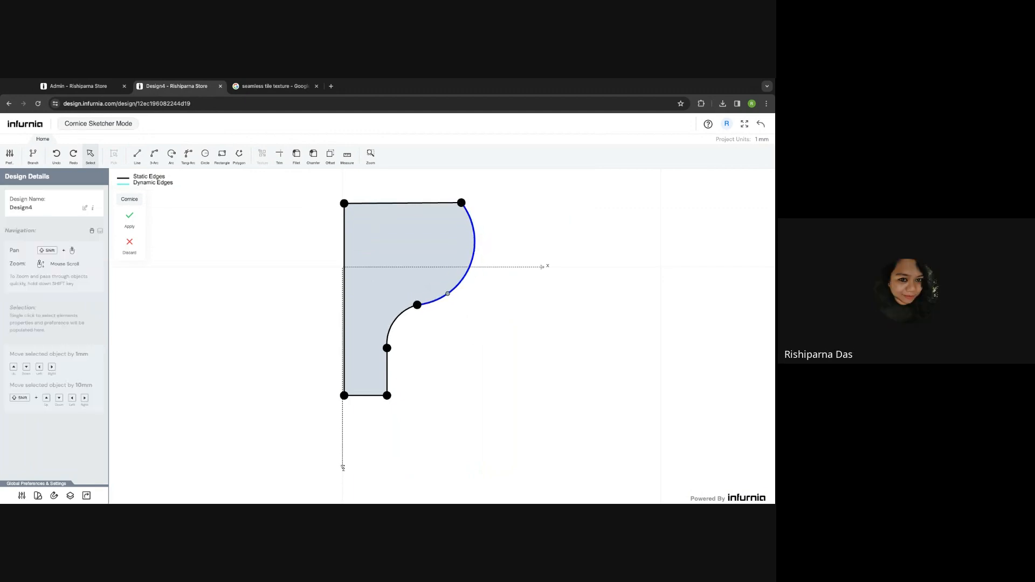
pyautogui.hotkey('ctrl', 'z')
pyautogui.hotkey('ctrl', 'z')
pyautogui.hotkey('ctrl', 'z')
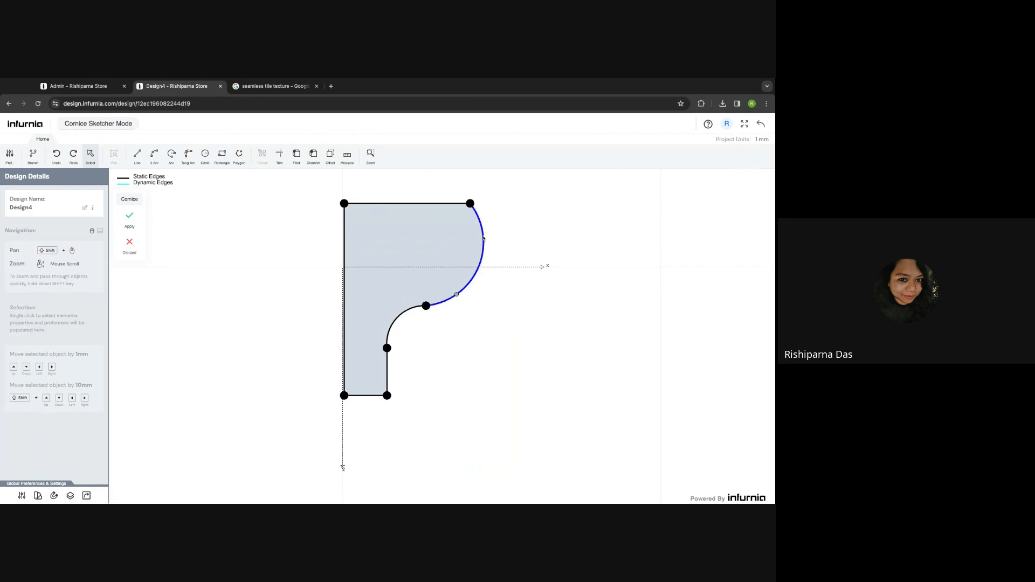
pyautogui.press('Delete')
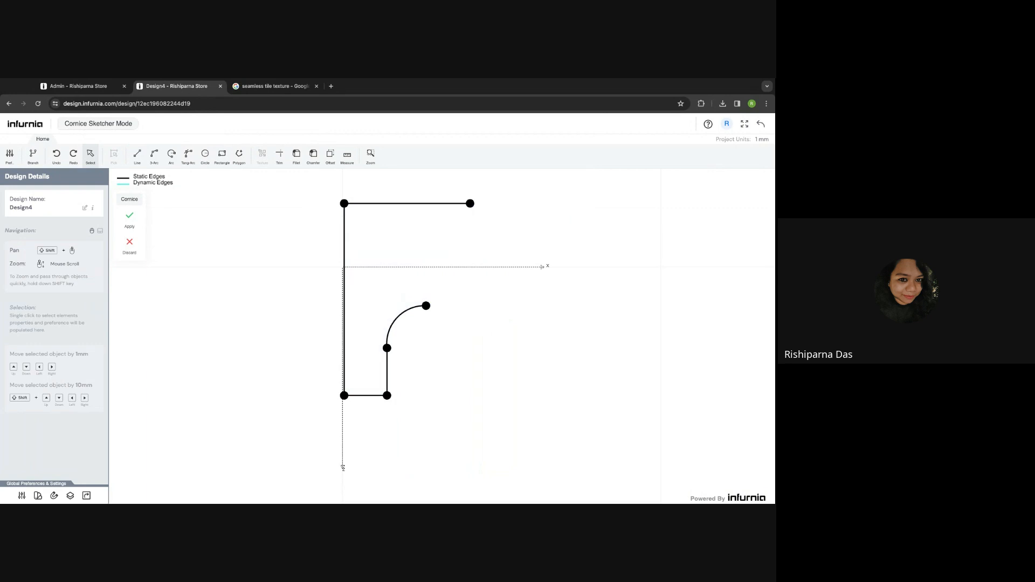
pyautogui.click(137, 155)
pyautogui.click(470, 204)
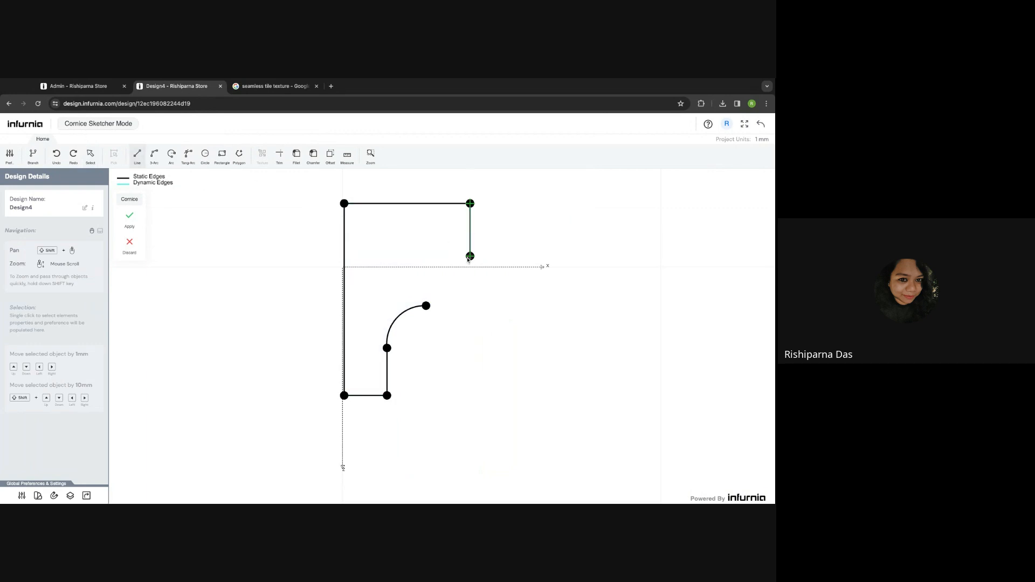
pyautogui.click(470, 256)
pyautogui.press('Escape')
# - Close the profile with a reverse three-point arc to the line's bottom and apply it
pyautogui.click(154, 156)
pyautogui.click(426, 307)
pyautogui.click(470, 256)
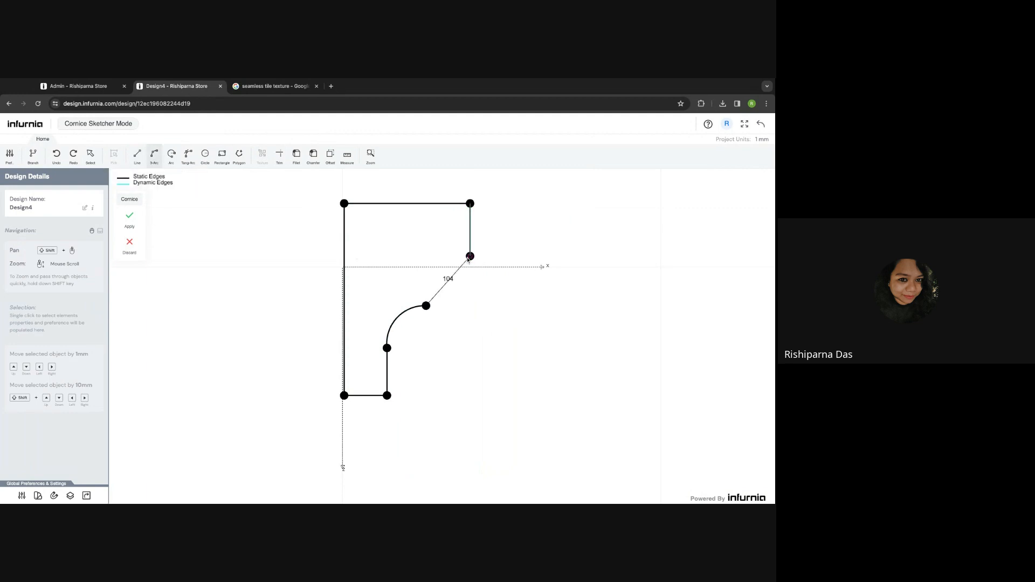
pyautogui.click(463, 290)
pyautogui.scroll(3, 464, 293)
pyautogui.scroll(1, 466, 297)
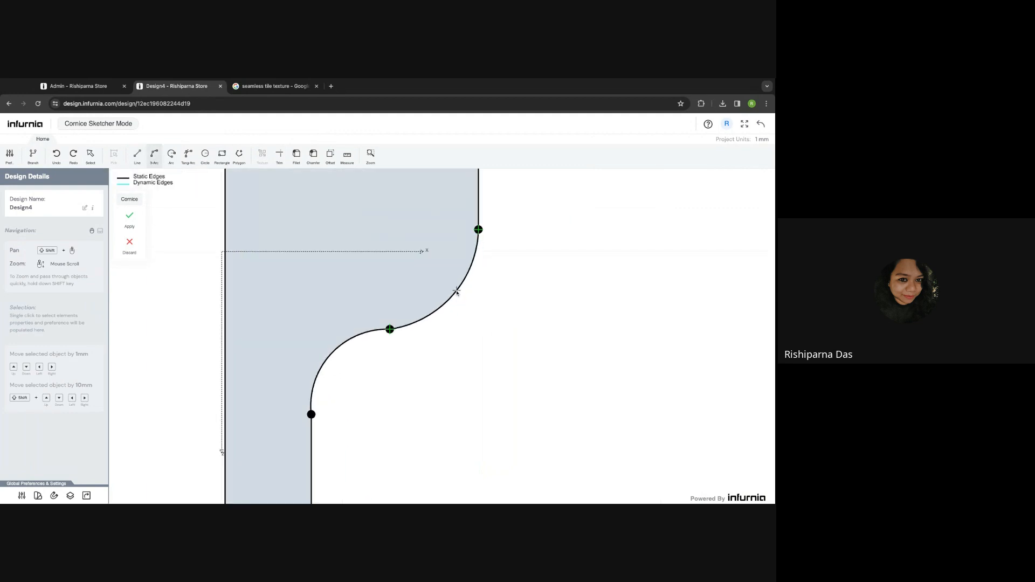
pyautogui.press('Escape')
pyautogui.scroll(-3, 462, 289)
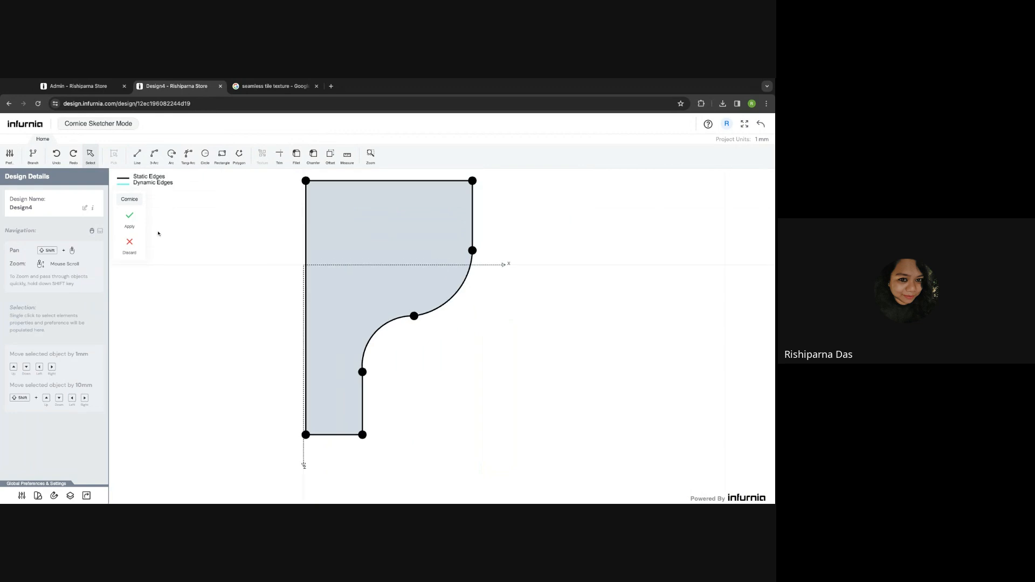
pyautogui.click(130, 217)
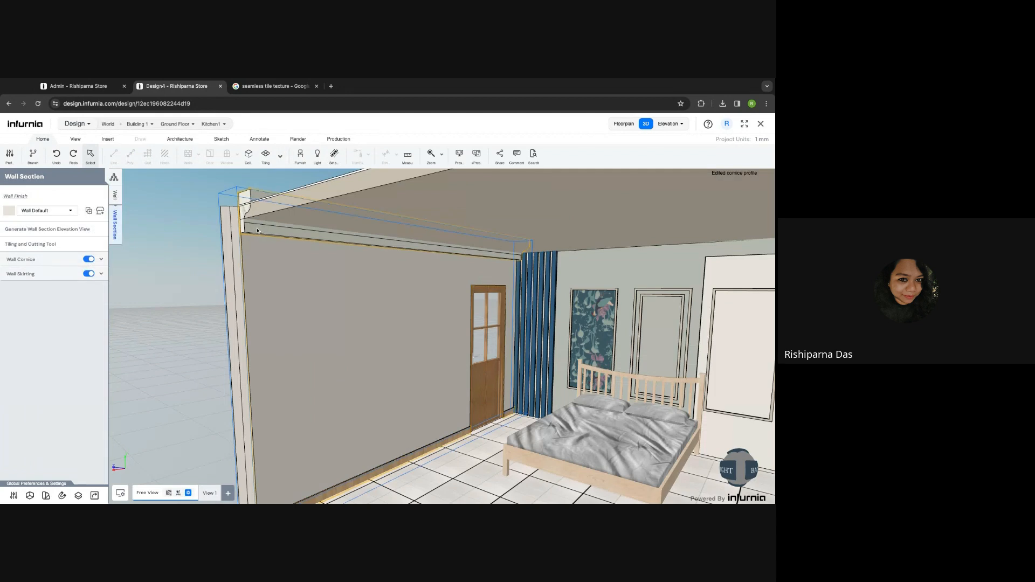
# - Reopen the cornice profile and delete its outer curved edge and right vertical edge
pyautogui.click(33, 261)
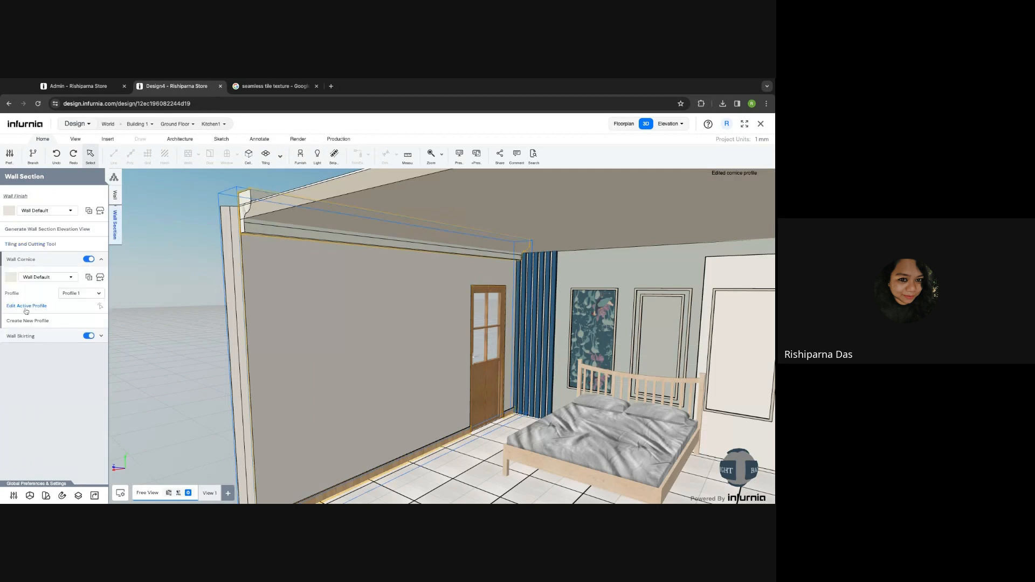
pyautogui.click(27, 306)
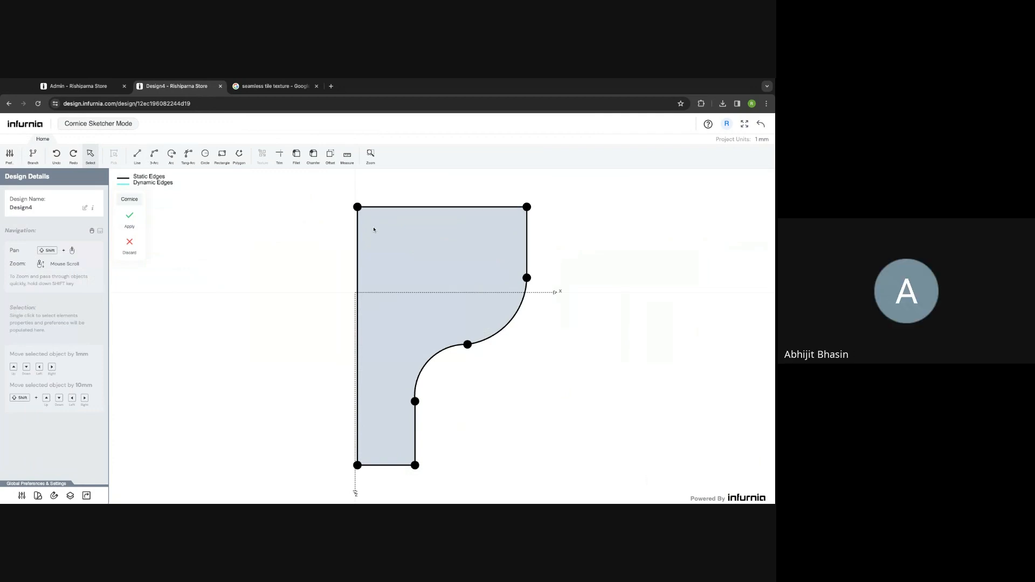
pyautogui.hotkey('ctrl', 'z')
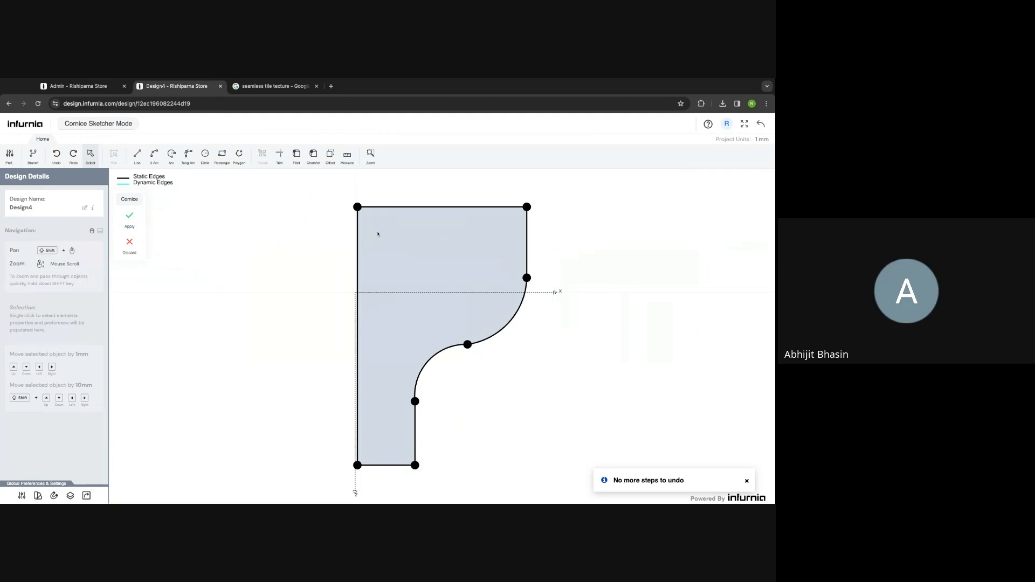
pyautogui.hotkey('ctrl', 'z')
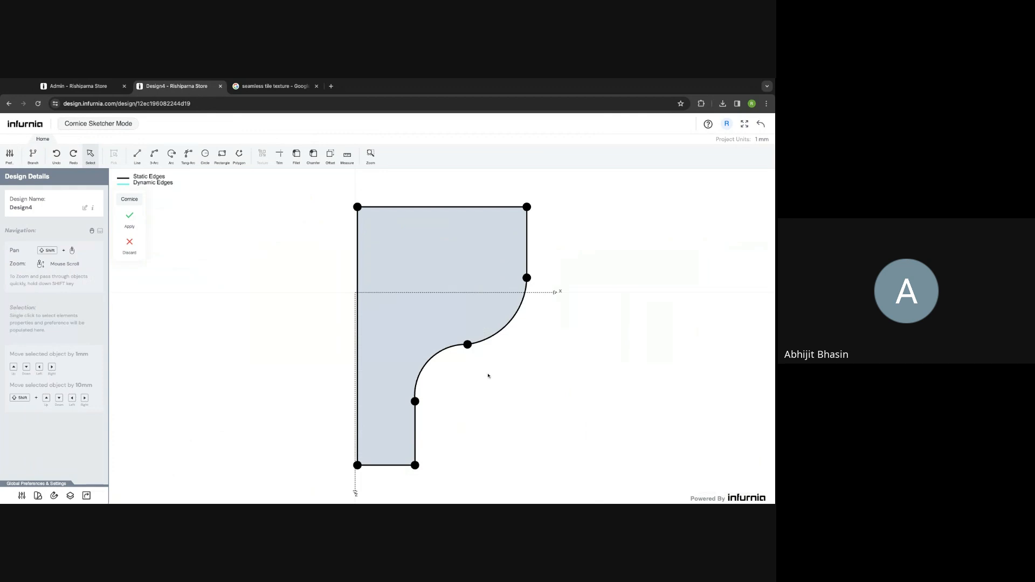
pyautogui.scroll(-3, 503, 376)
pyautogui.keyDown('shift'); pyautogui.moveTo(503, 376); pyautogui.dragTo(417, 308); pyautogui.keyUp('shift')
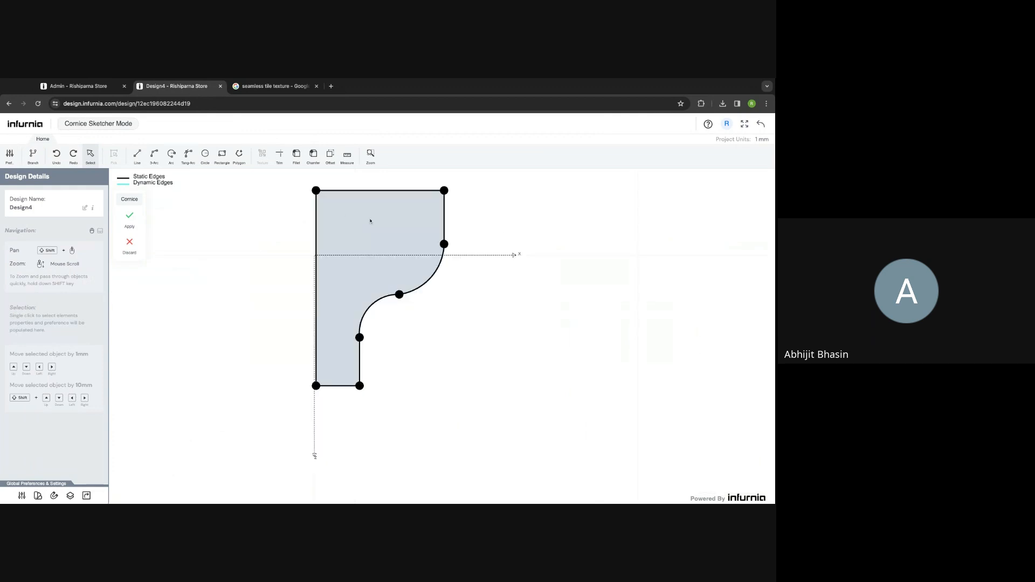
pyautogui.keyDown('shift'); pyautogui.moveTo(457, 276); pyautogui.dragTo(446, 266); pyautogui.keyUp('shift')
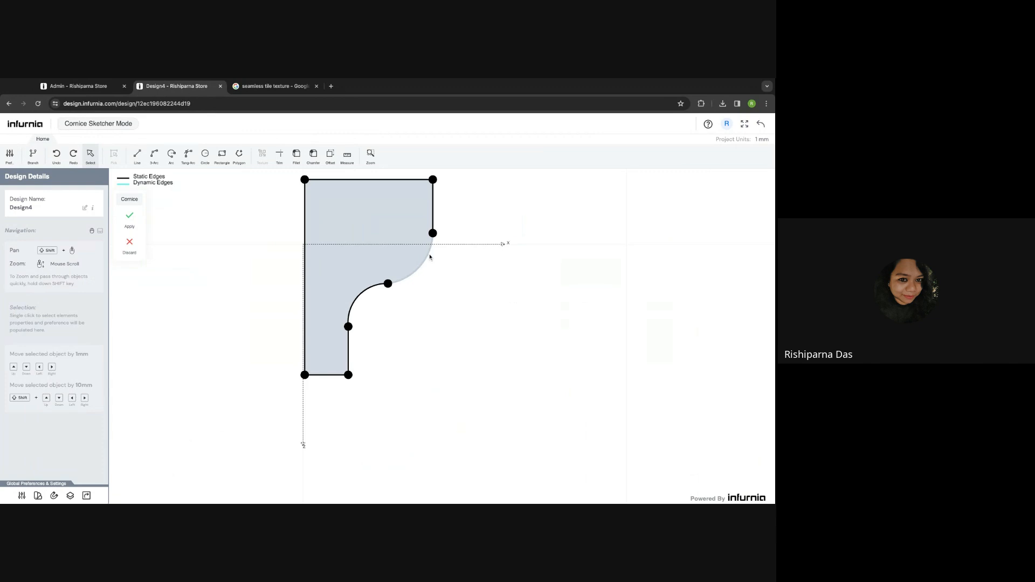
pyautogui.click(428, 258)
pyautogui.press('Delete')
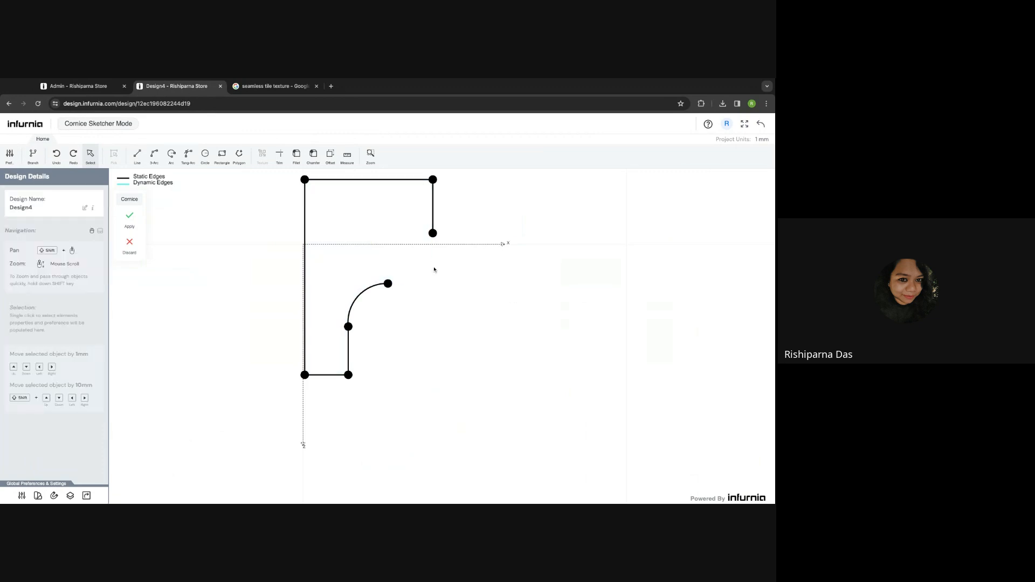
pyautogui.click(431, 208)
pyautogui.press('Delete')
# - Shift the profile's top edge, bottom edge and inner curve down by 100 each
pyautogui.click(363, 180)
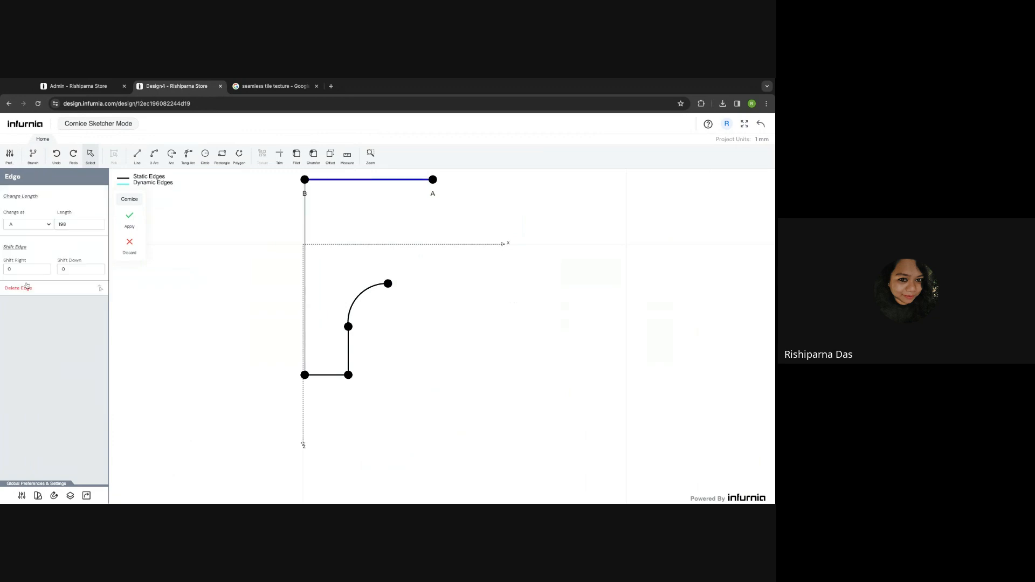
pyautogui.click(67, 271)
pyautogui.write('100')
pyautogui.press('Return')
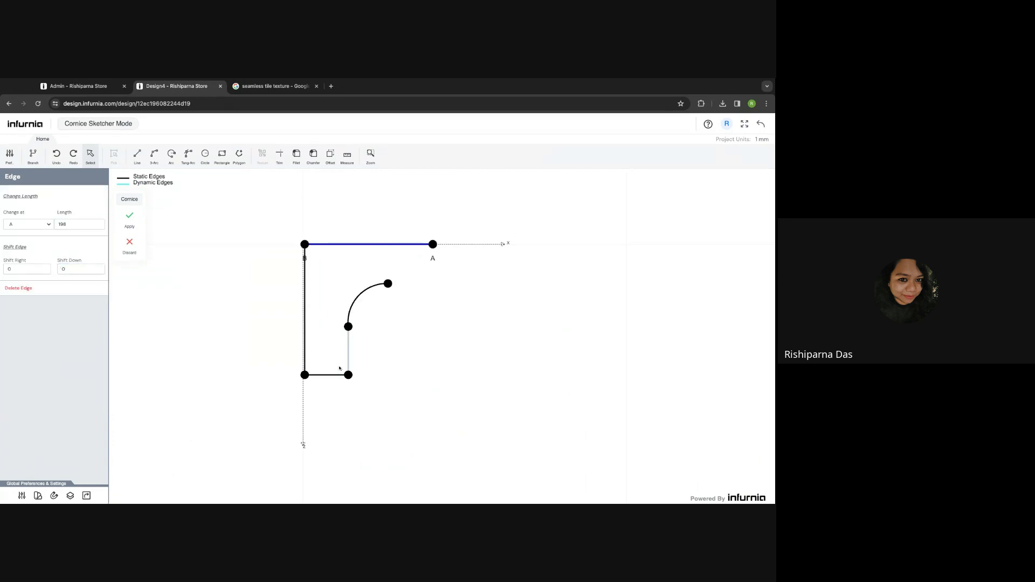
pyautogui.click(329, 375)
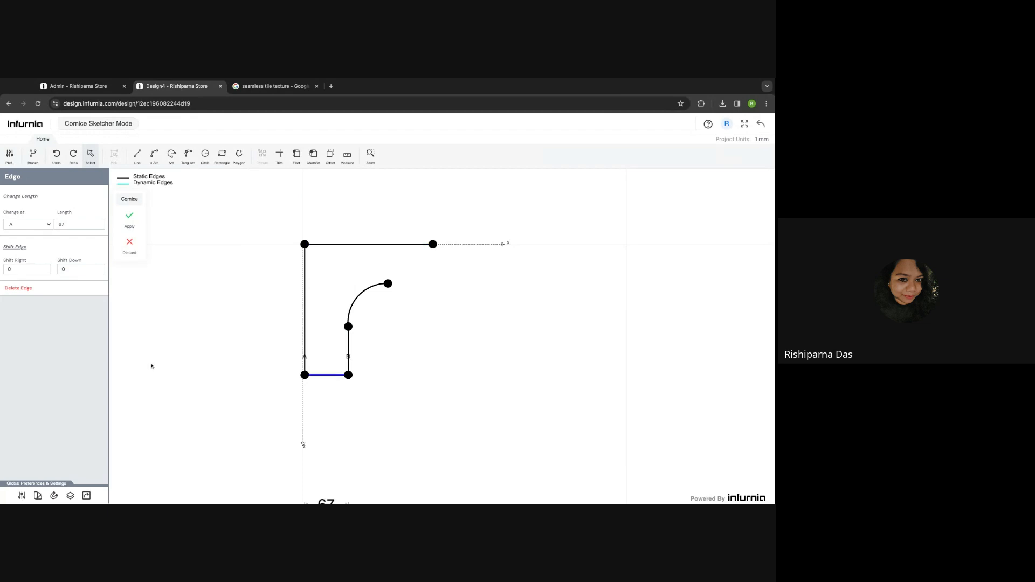
pyautogui.click(63, 269)
pyautogui.write('100')
pyautogui.press('Return')
pyautogui.click(354, 302)
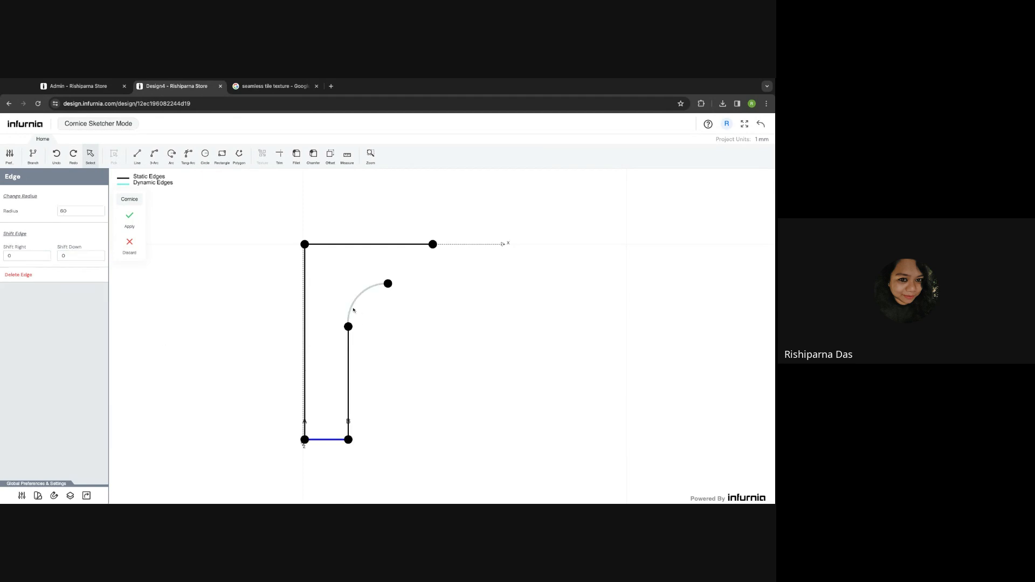
pyautogui.click(79, 256)
pyautogui.write('100')
pyautogui.press('Return')
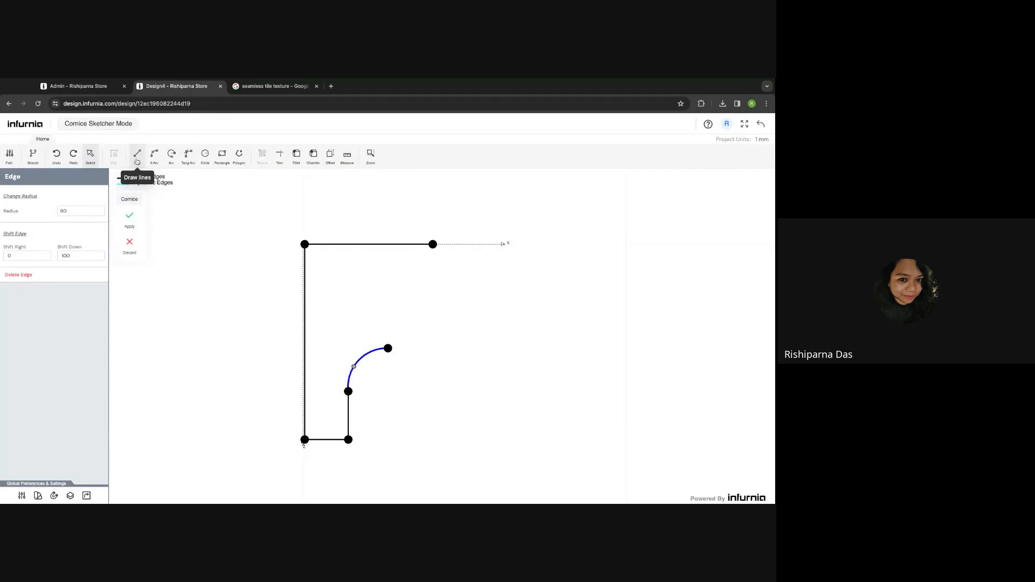
# - Draw a vertical drop from the top-right corner and a closing arc to the inner curve
pyautogui.click(137, 160)
pyautogui.click(432, 244)
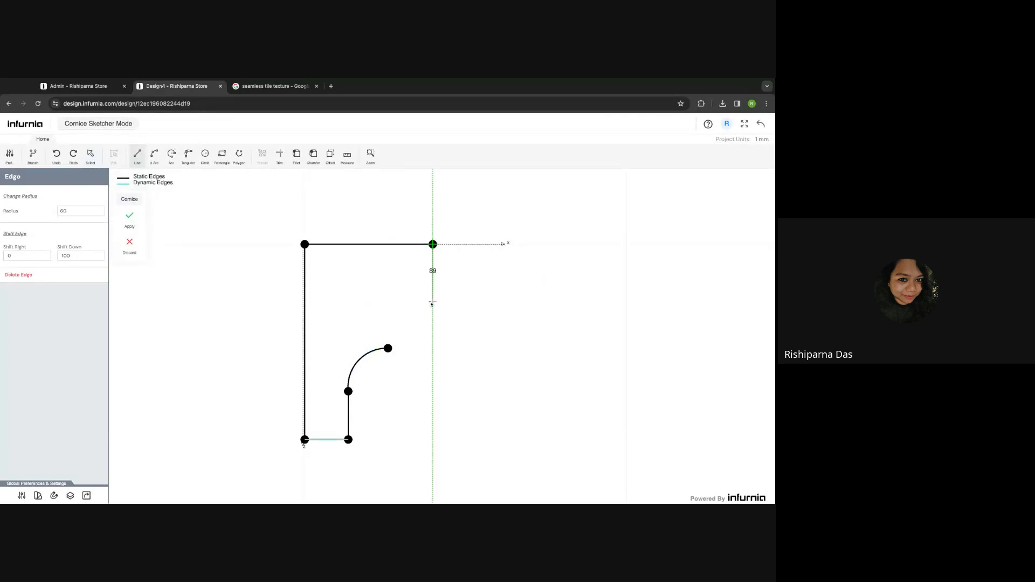
pyautogui.click(432, 304)
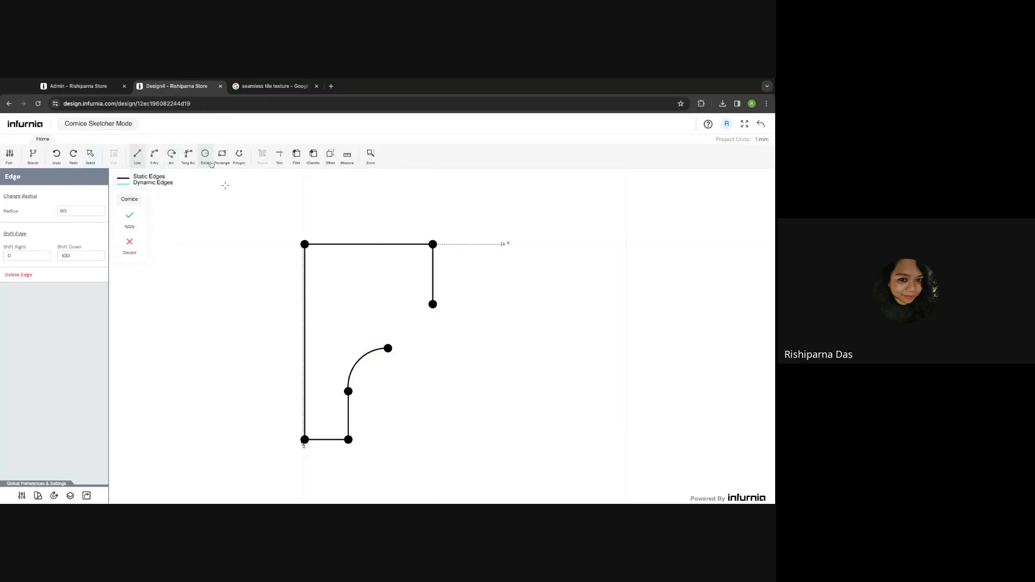
pyautogui.click(154, 156)
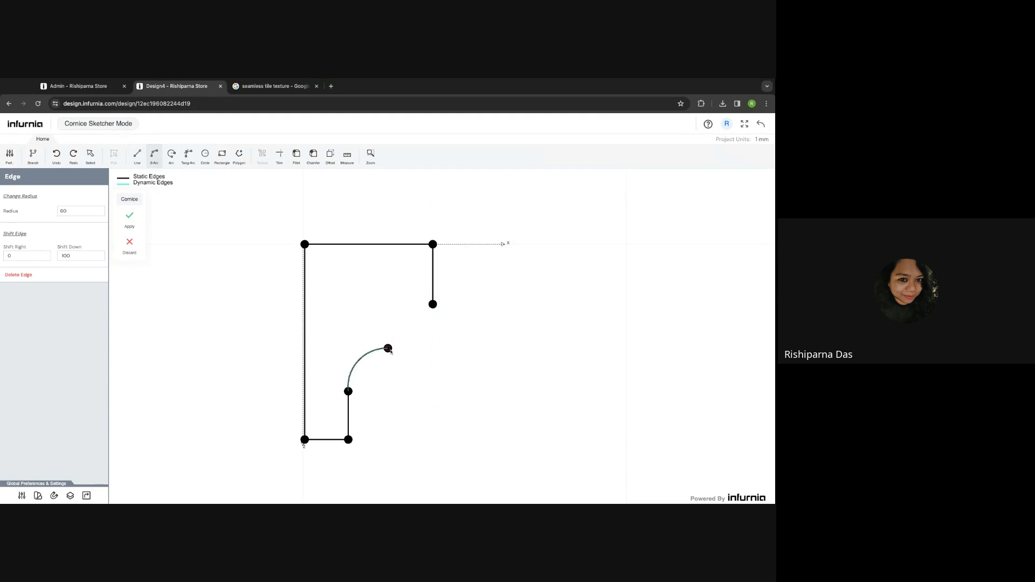
pyautogui.click(388, 349)
pyautogui.click(433, 305)
pyautogui.scroll(3, 401, 339)
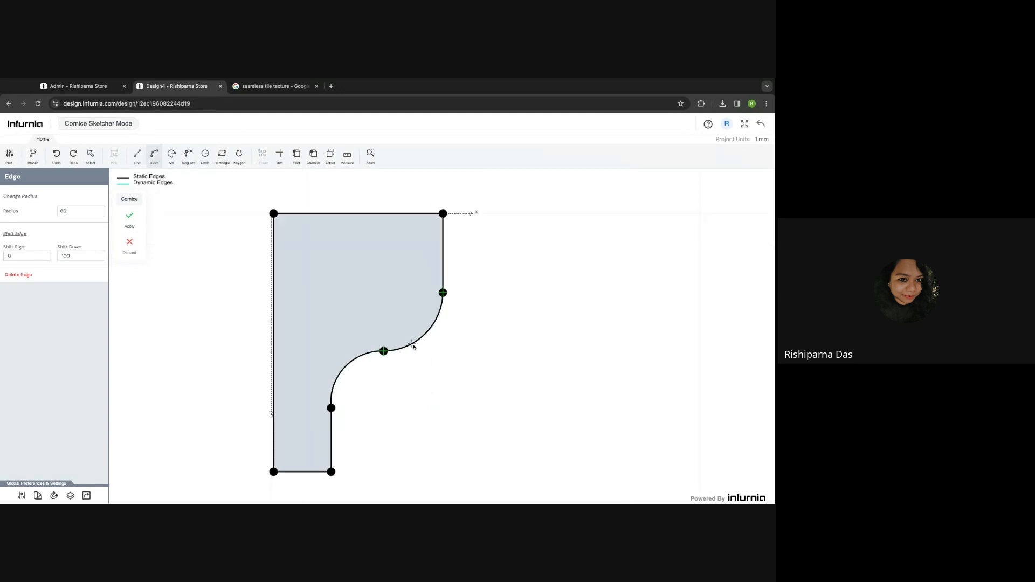
pyautogui.press('Escape')
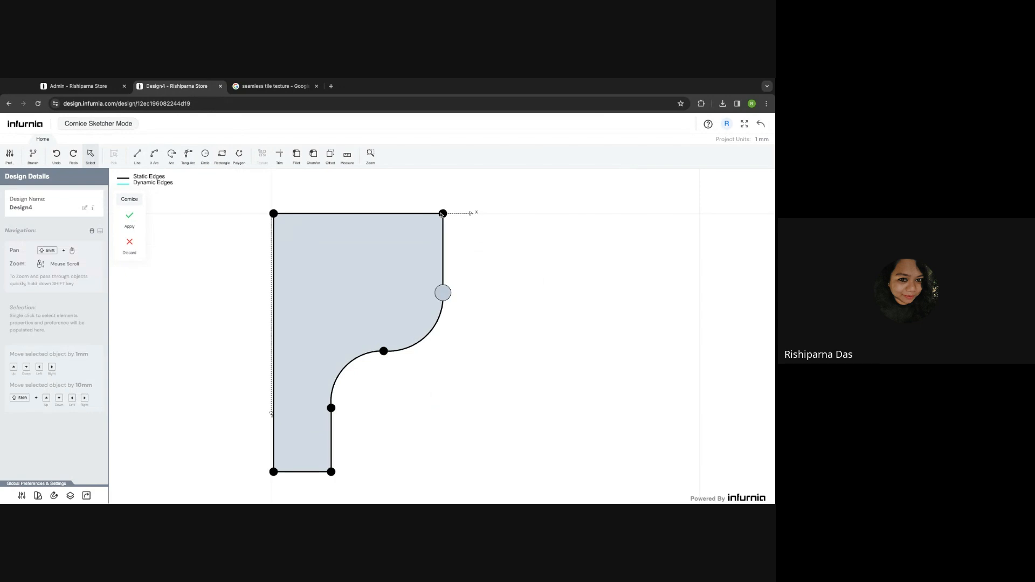
# - Apply the edited cornice profile and inspect the reshaped cornice in the 3D room
pyautogui.click(131, 215)
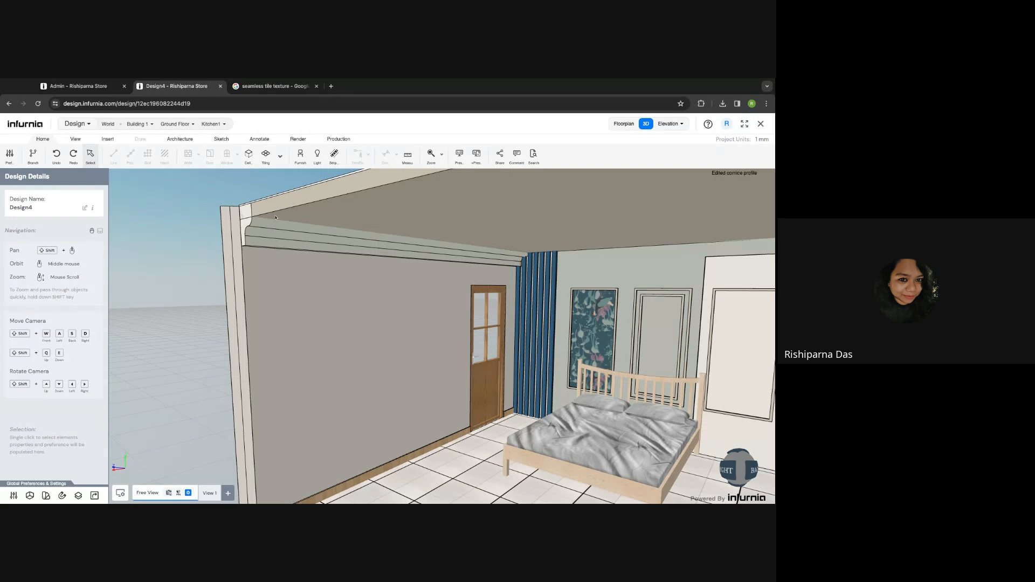
pyautogui.moveTo(338, 343); pyautogui.dragTo(338, 343, button='middle')
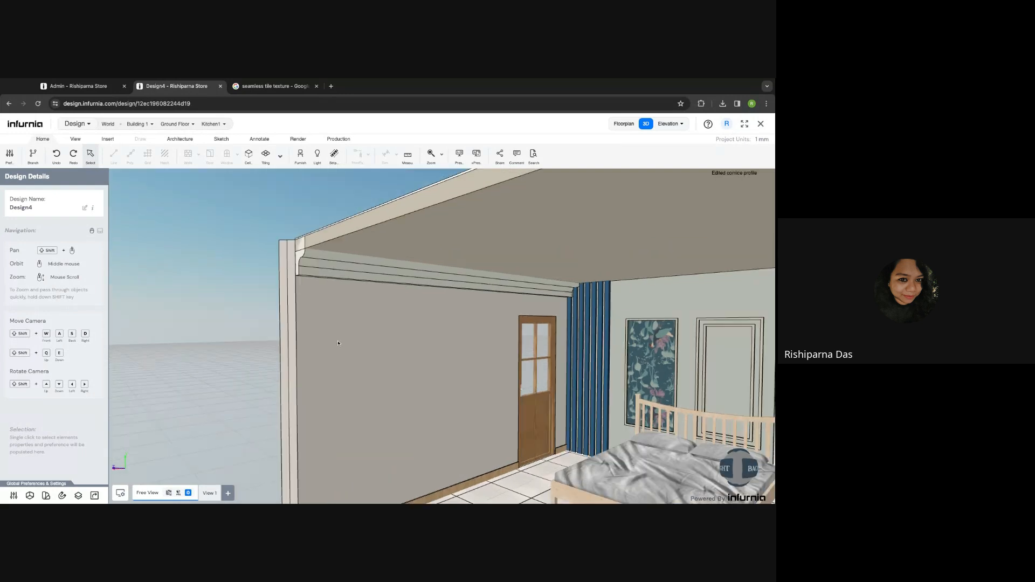
pyautogui.scroll(3, 297, 266)
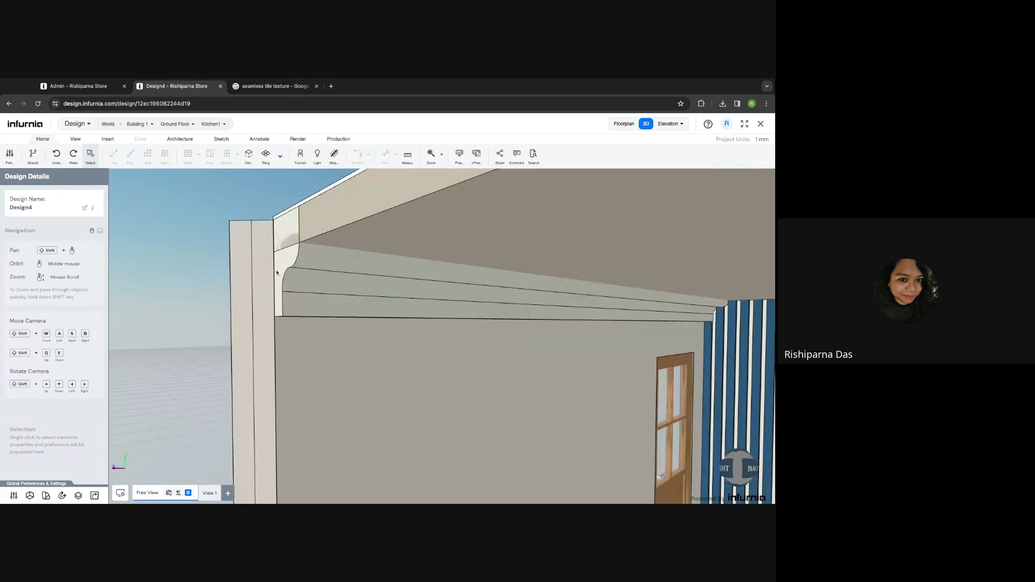
pyautogui.scroll(-5, 375, 354)
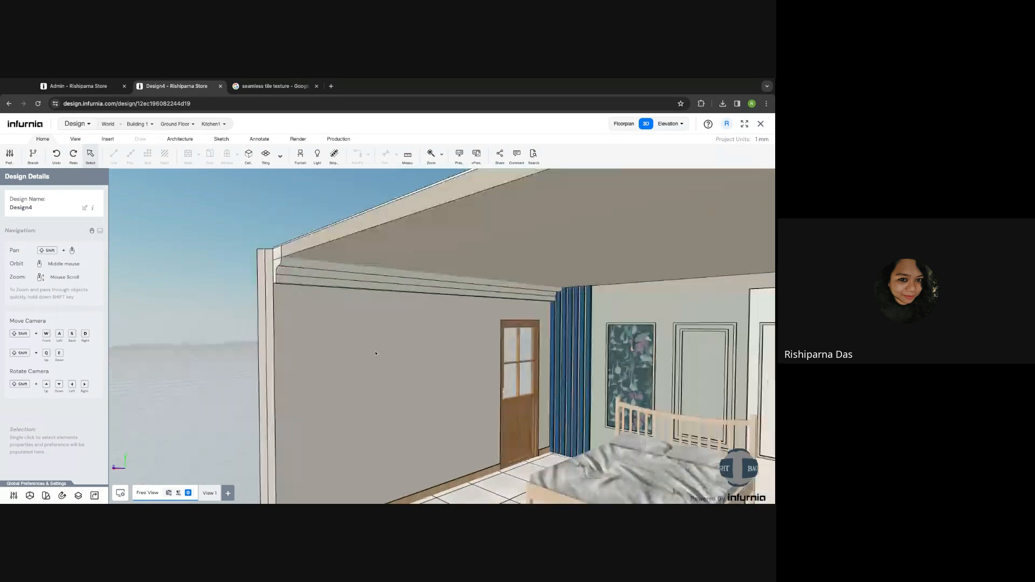
pyautogui.scroll(-3, 376, 354)
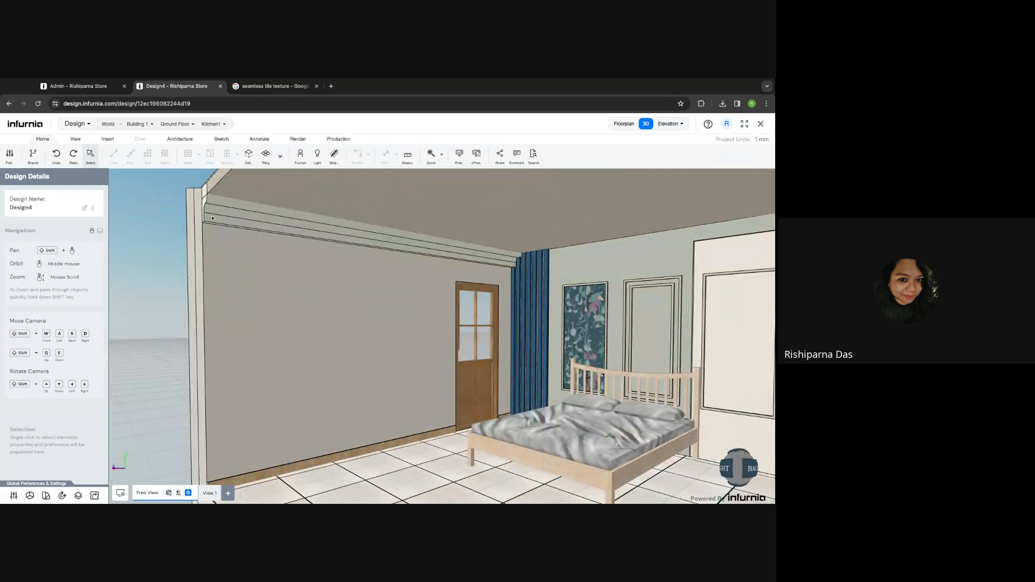
pyautogui.scroll(2, 213, 214)
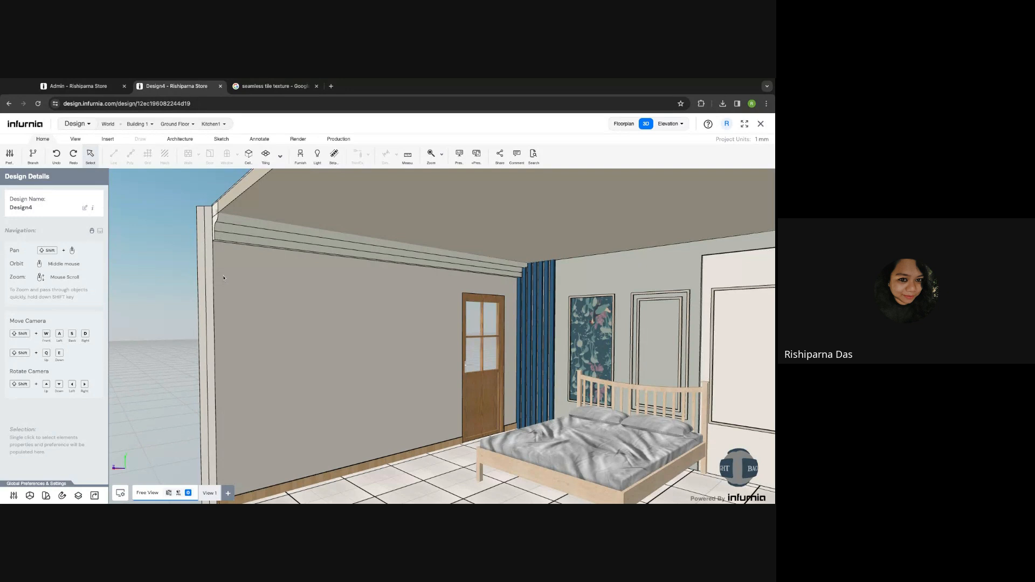
pyautogui.keyDown('shift'); pyautogui.moveTo(228, 284); pyautogui.dragTo(225, 296, button='middle'); pyautogui.keyUp('shift')
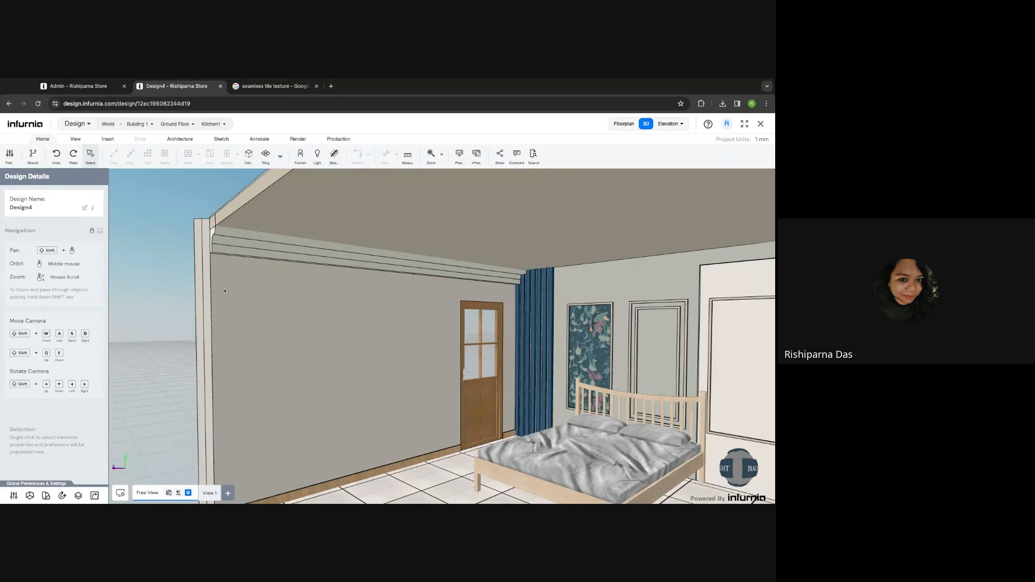
# - Check the left wall's cornice options, then select the wall with the door
pyautogui.click(212, 232)
pyautogui.click(48, 264)
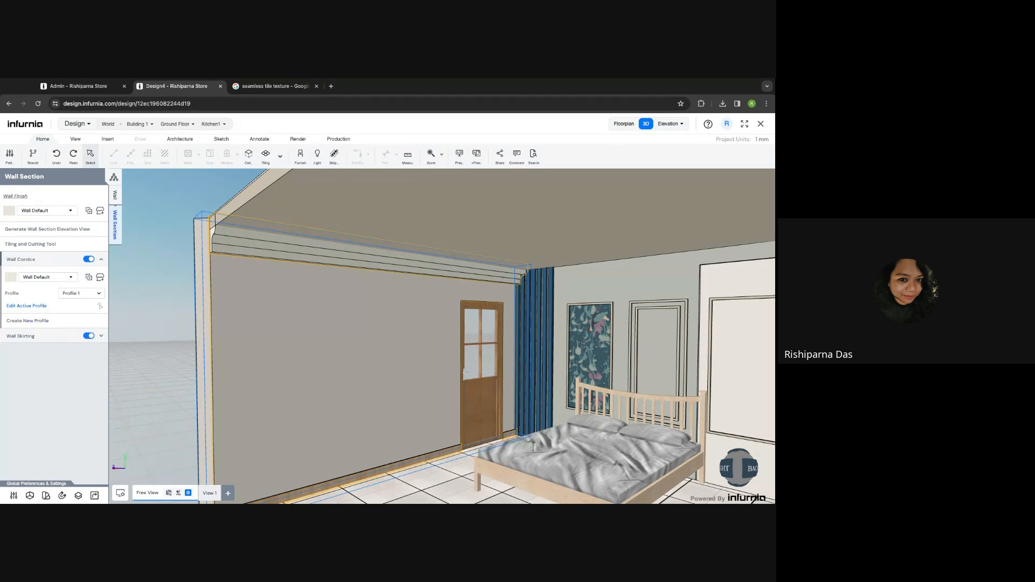
pyautogui.click(240, 324)
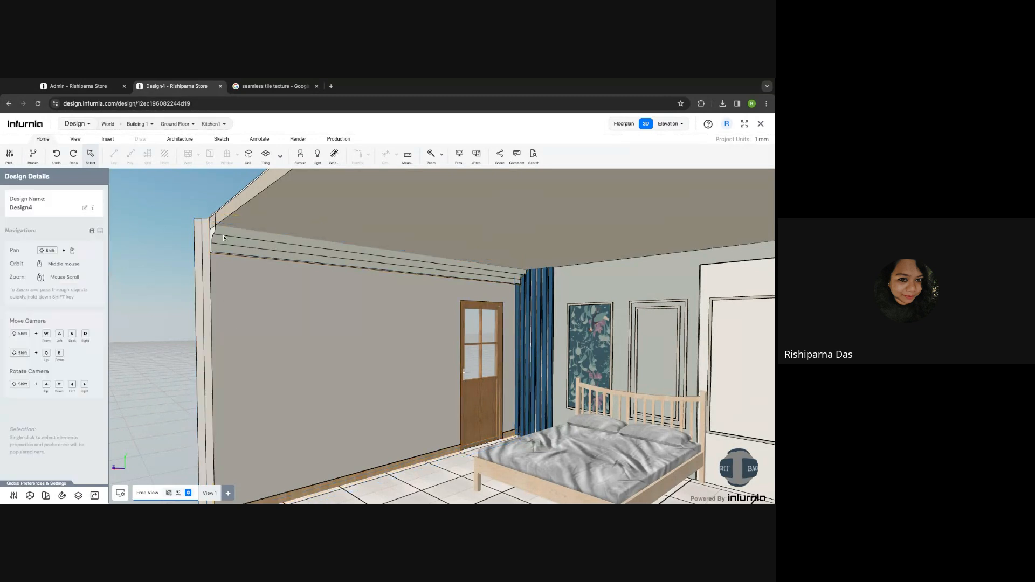
pyautogui.click(224, 238)
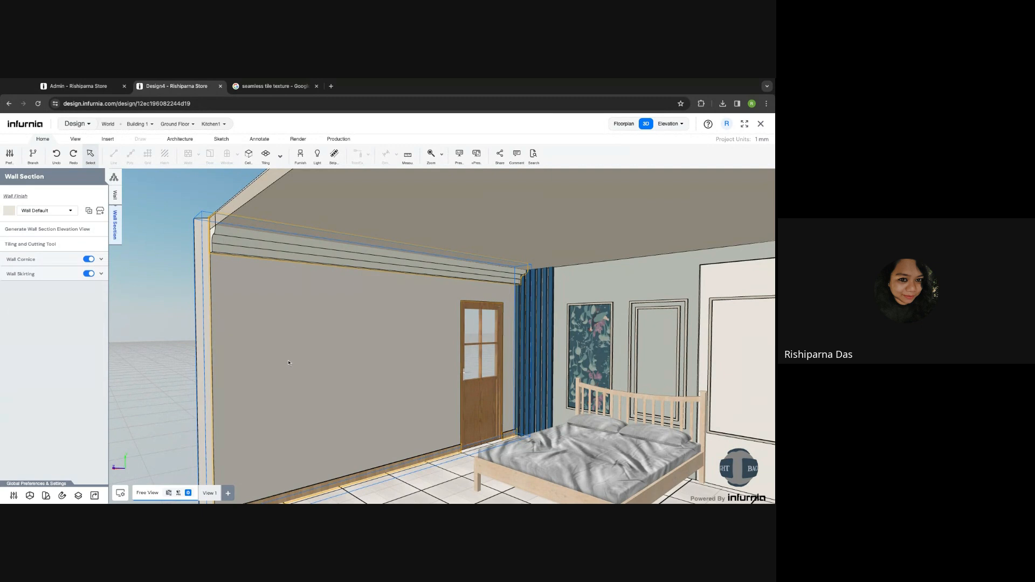
pyautogui.press('Escape')
pyautogui.keyDown('shift'); pyautogui.moveTo(334, 353); pyautogui.dragTo(331, 346, button='middle'); pyautogui.keyUp('shift')
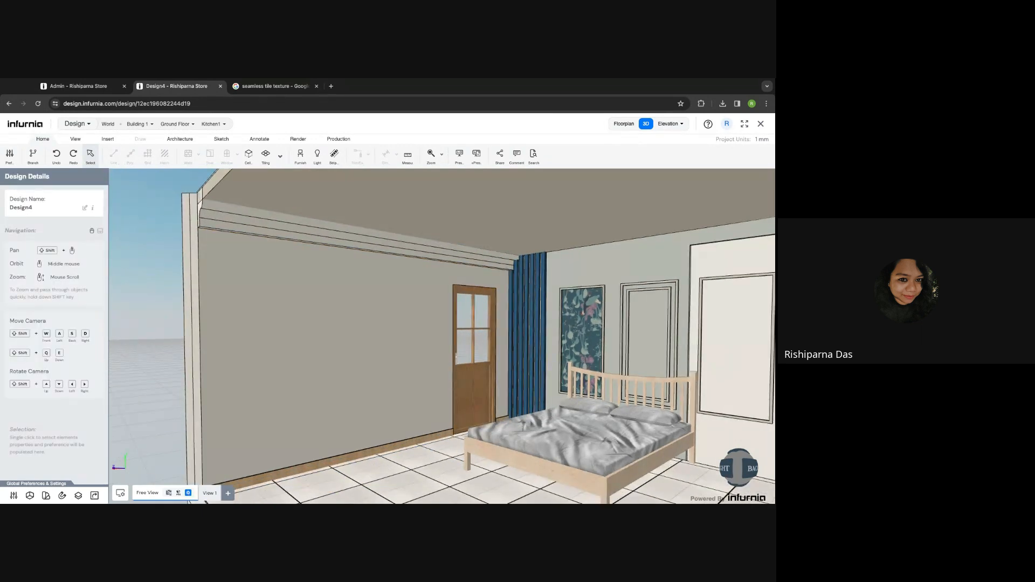
pyautogui.scroll(-3, 312, 306)
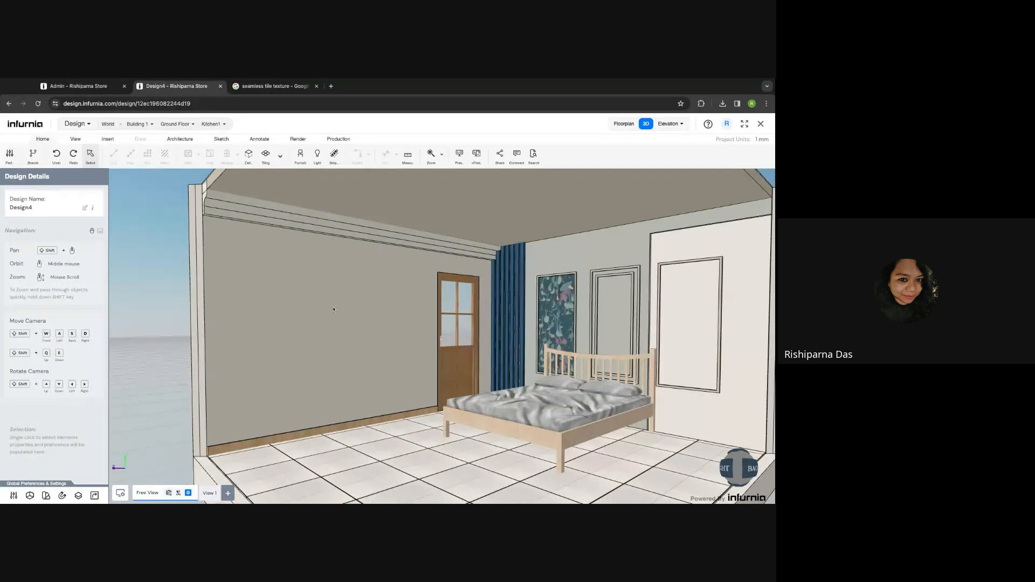
pyautogui.keyDown('shift'); pyautogui.moveTo(334, 310); pyautogui.dragTo(313, 306, button='middle'); pyautogui.keyUp('shift')
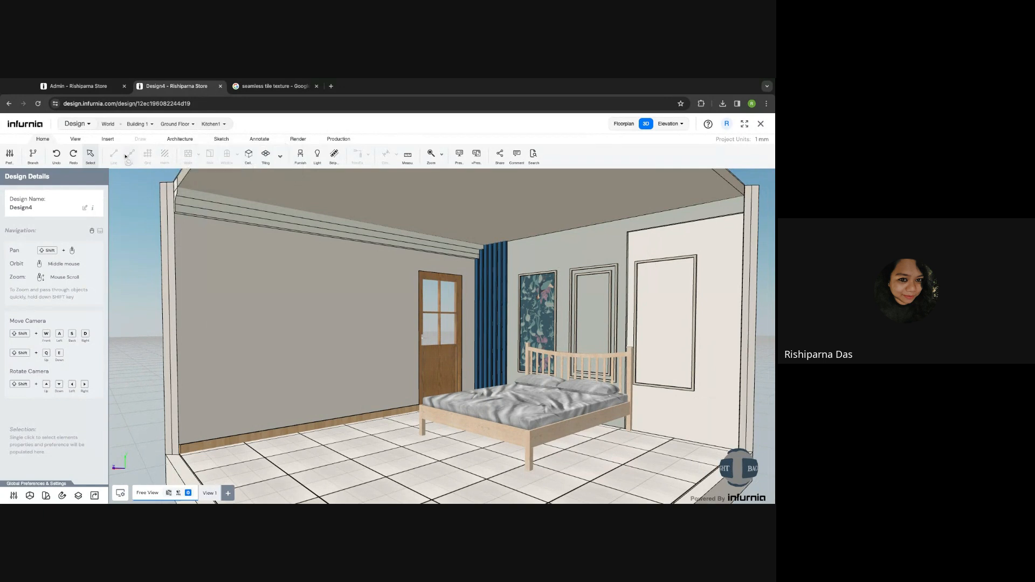
pyautogui.click(233, 266)
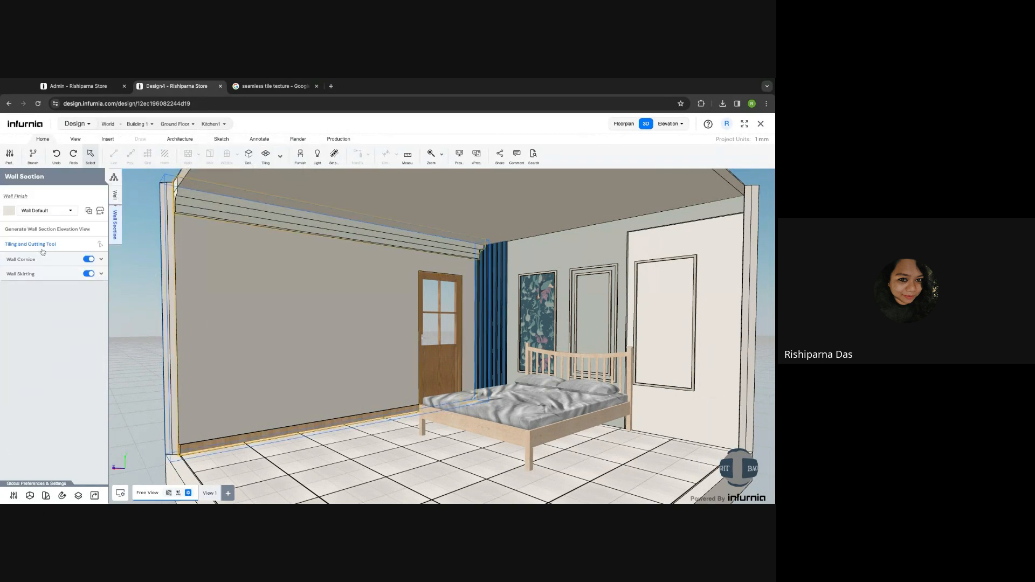
# - Start a tiling cutting sketch on the door wall and outline a first slanted panel
pyautogui.click(42, 248)
pyautogui.click(114, 155)
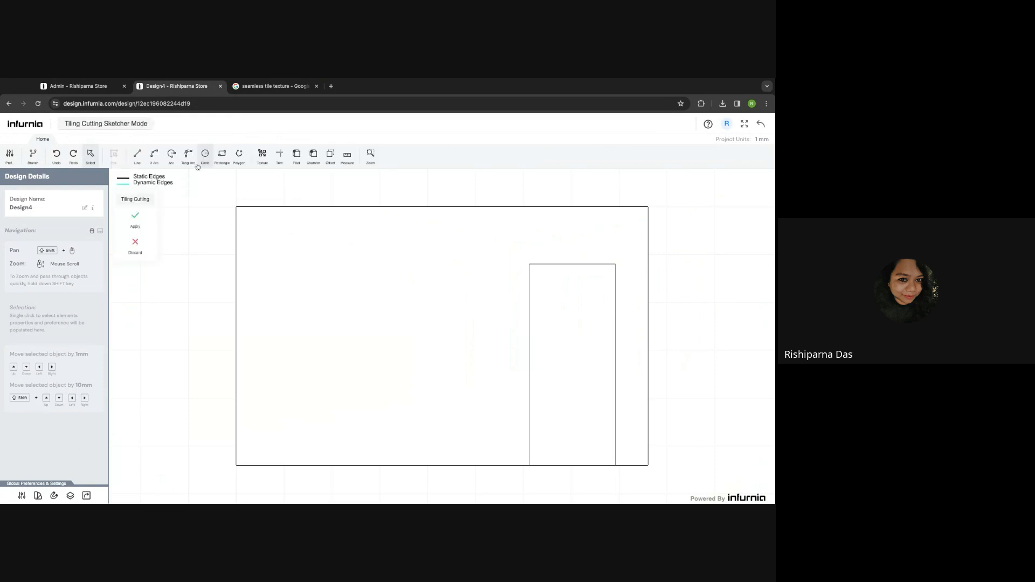
pyautogui.click(137, 154)
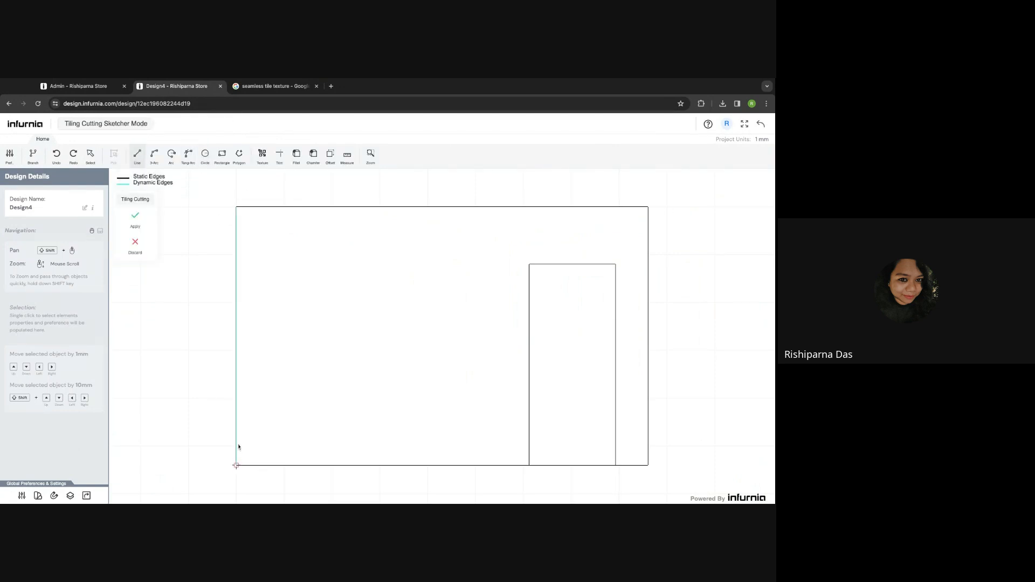
pyautogui.click(236, 465)
pyautogui.click(236, 363)
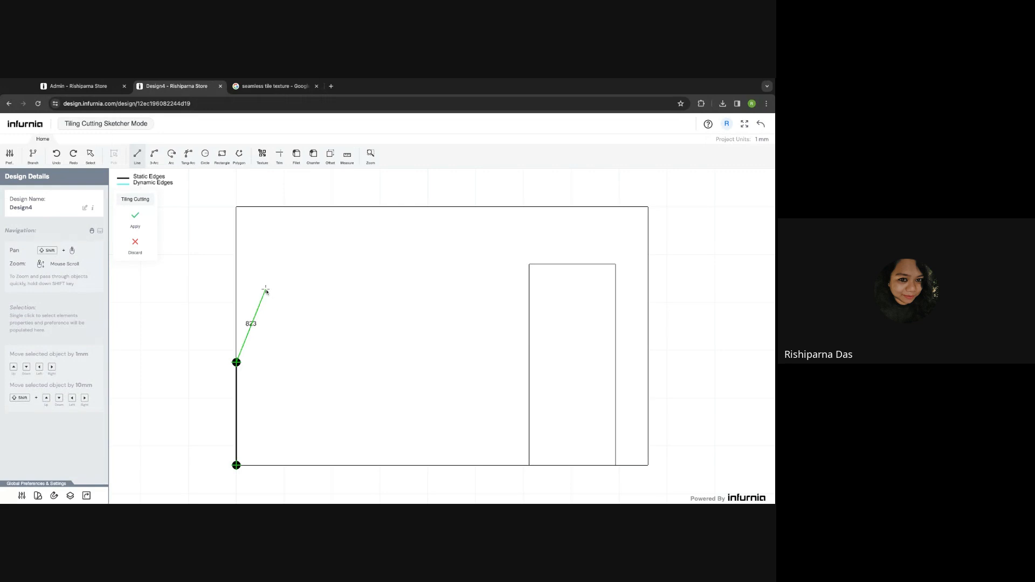
pyautogui.click(265, 289)
pyautogui.click(265, 465)
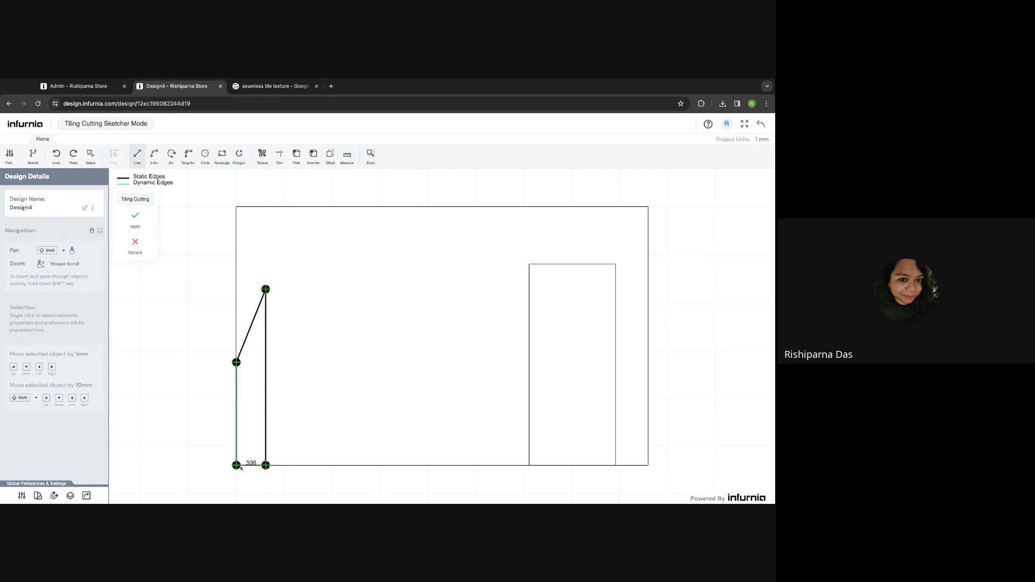
pyautogui.click(236, 464)
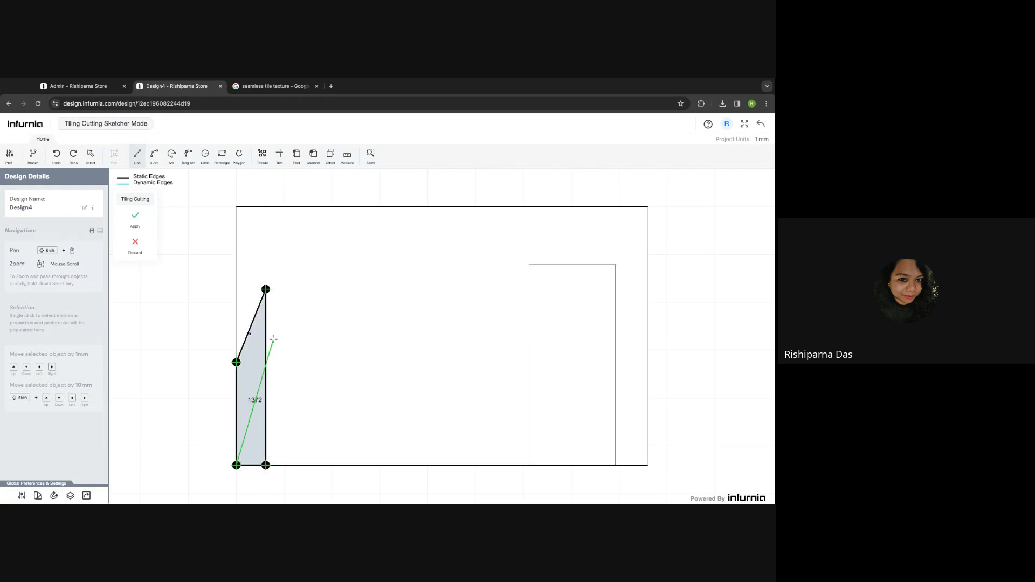
pyautogui.press('Escape')
pyautogui.click(266, 290)
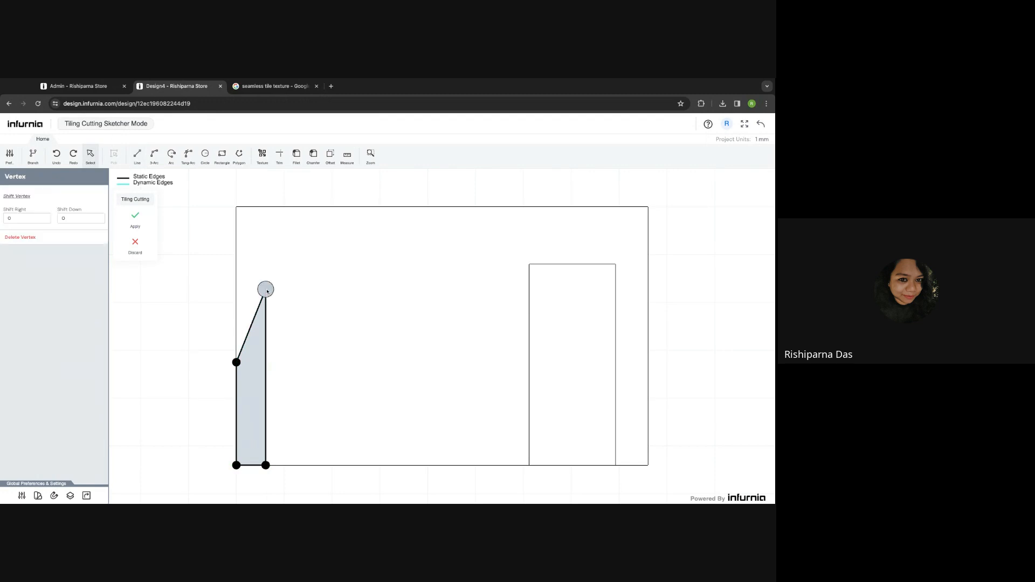
pyautogui.moveTo(266, 290); pyautogui.dragTo(266, 339)
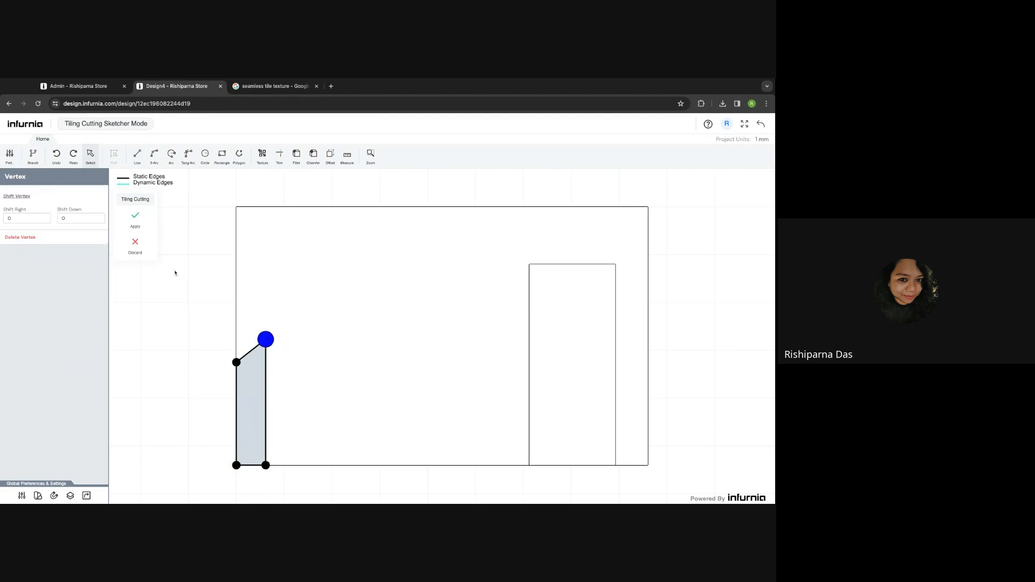
pyautogui.press('Escape')
# - Draw a second slanted panel and a third rectangular panel, then apply the cutting
pyautogui.click(137, 156)
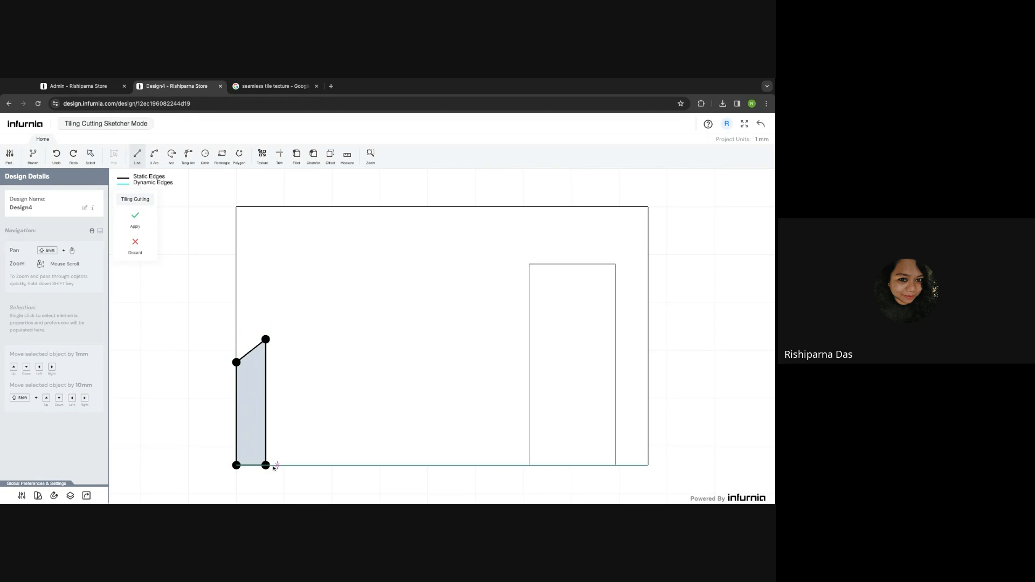
pyautogui.click(272, 465)
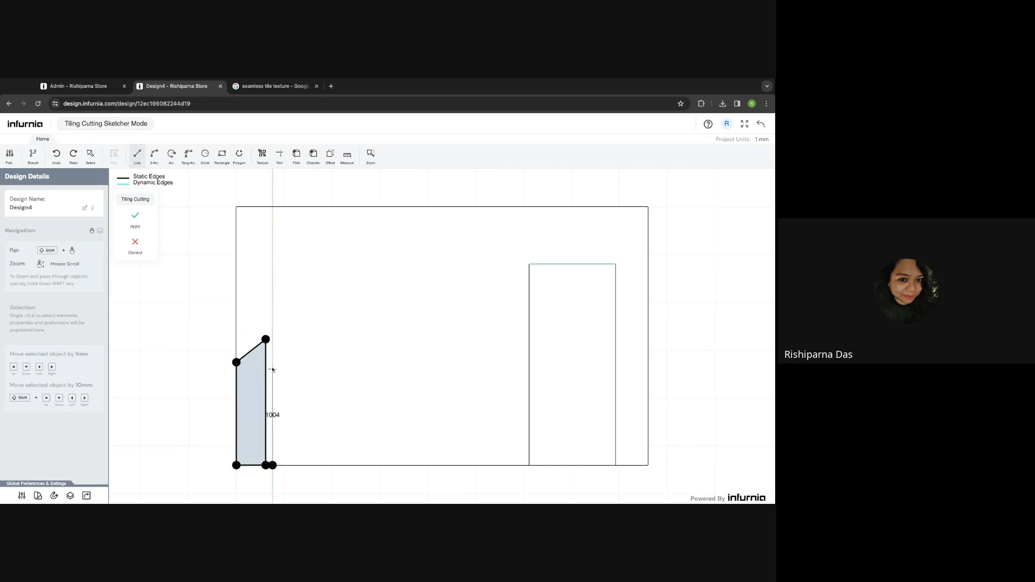
pyautogui.click(272, 367)
pyautogui.click(311, 400)
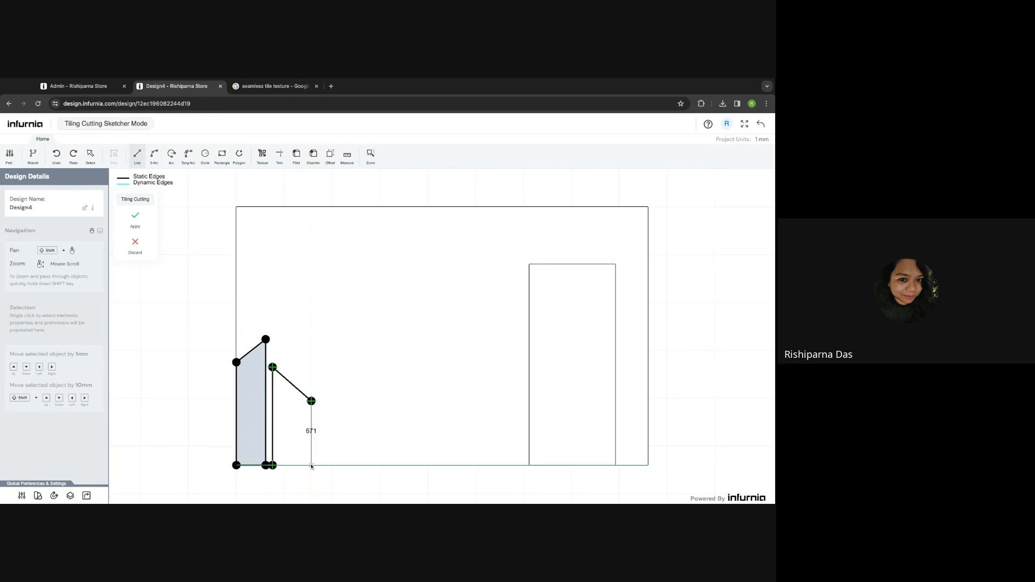
pyautogui.click(311, 465)
pyautogui.click(272, 465)
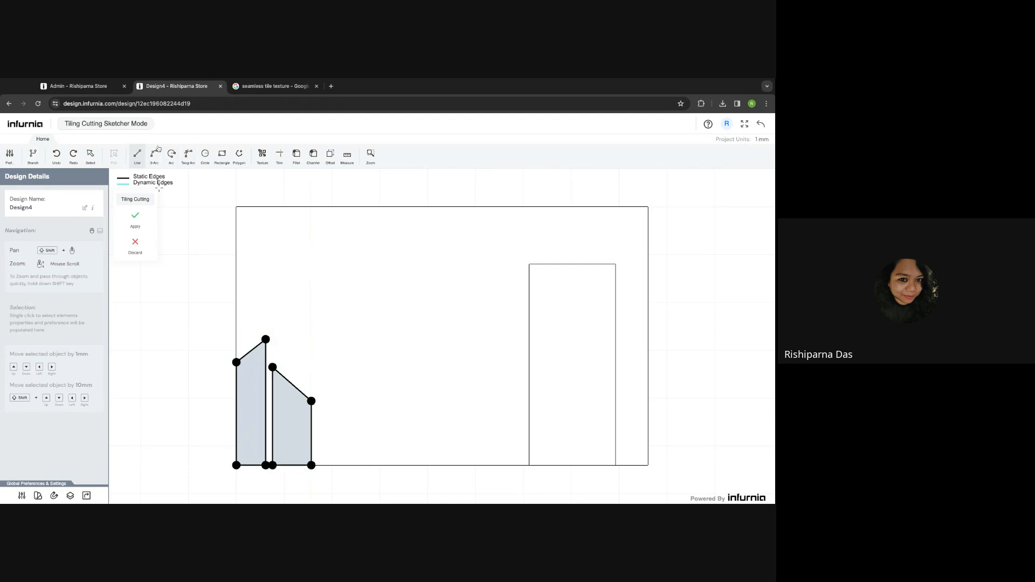
pyautogui.click(319, 465)
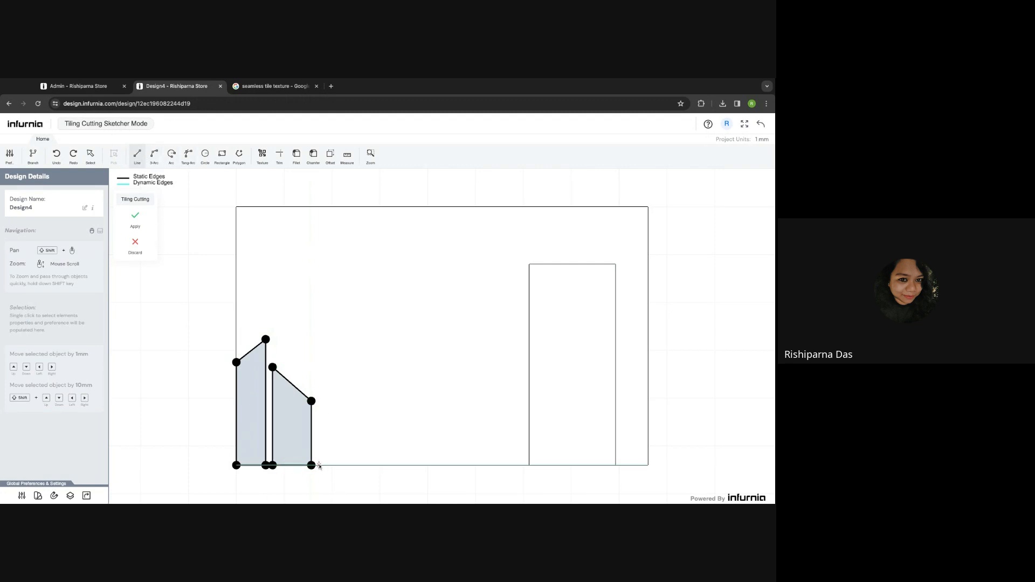
pyautogui.click(319, 362)
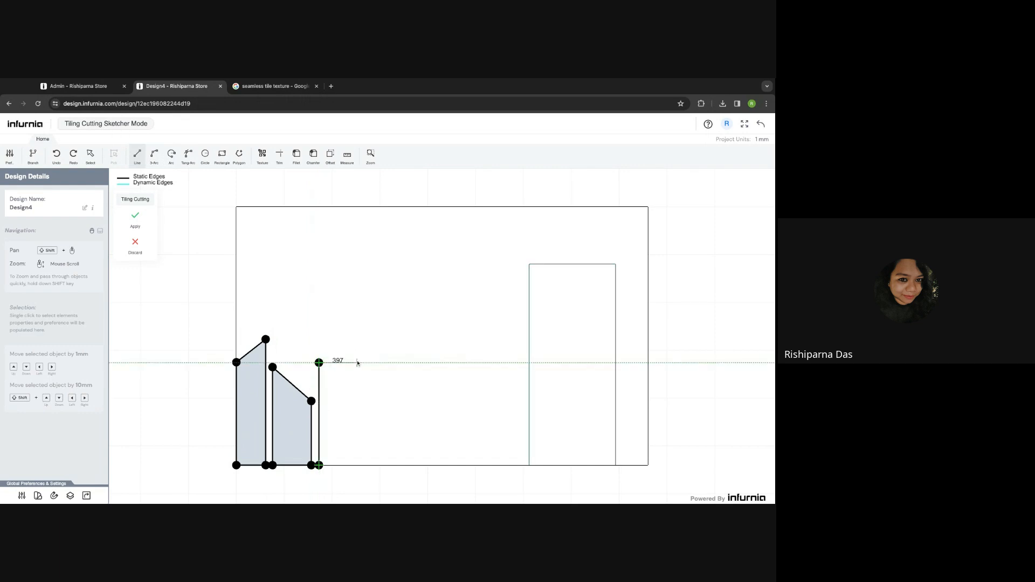
pyautogui.click(357, 362)
pyautogui.click(356, 464)
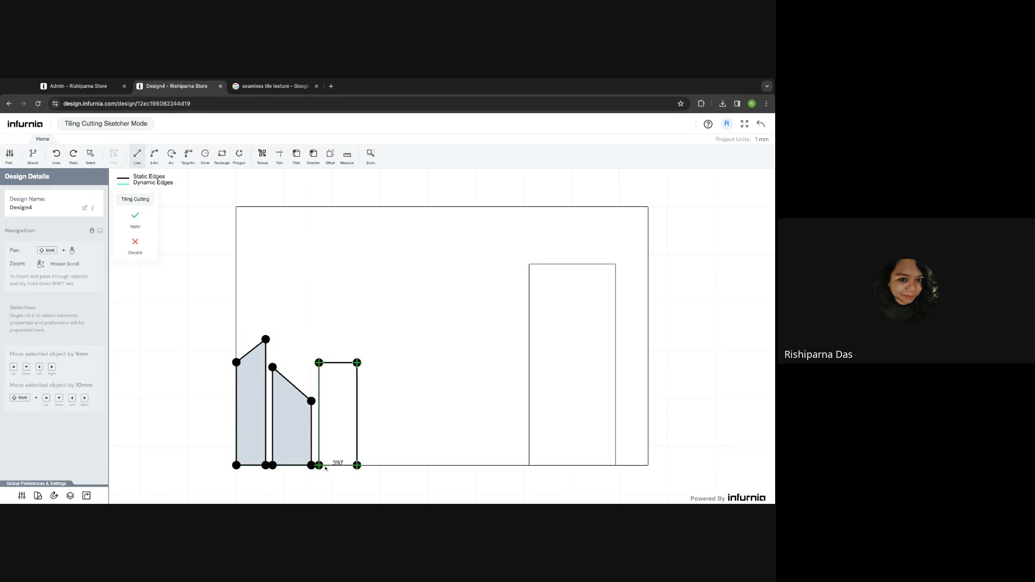
pyautogui.click(319, 465)
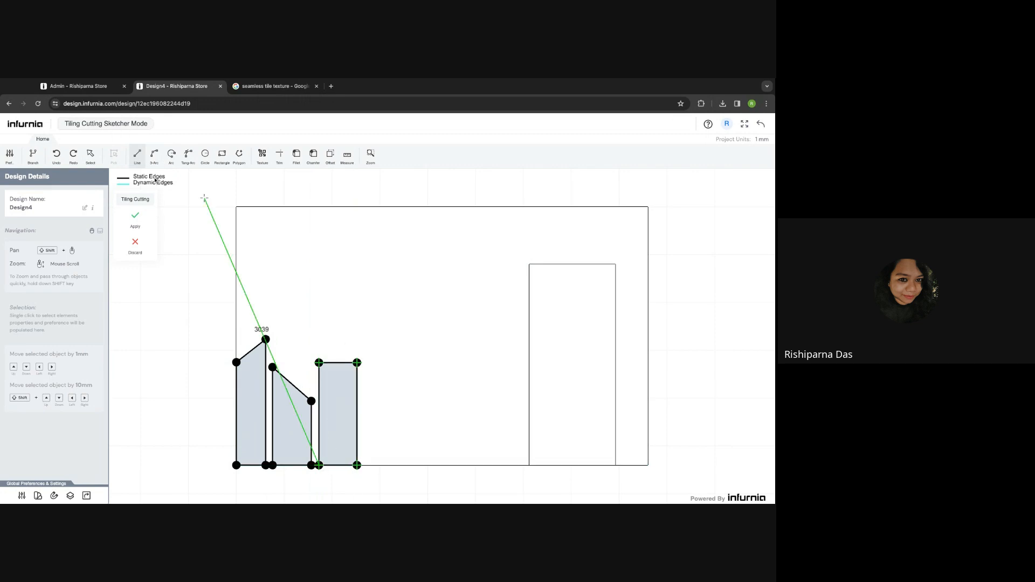
pyautogui.click(136, 217)
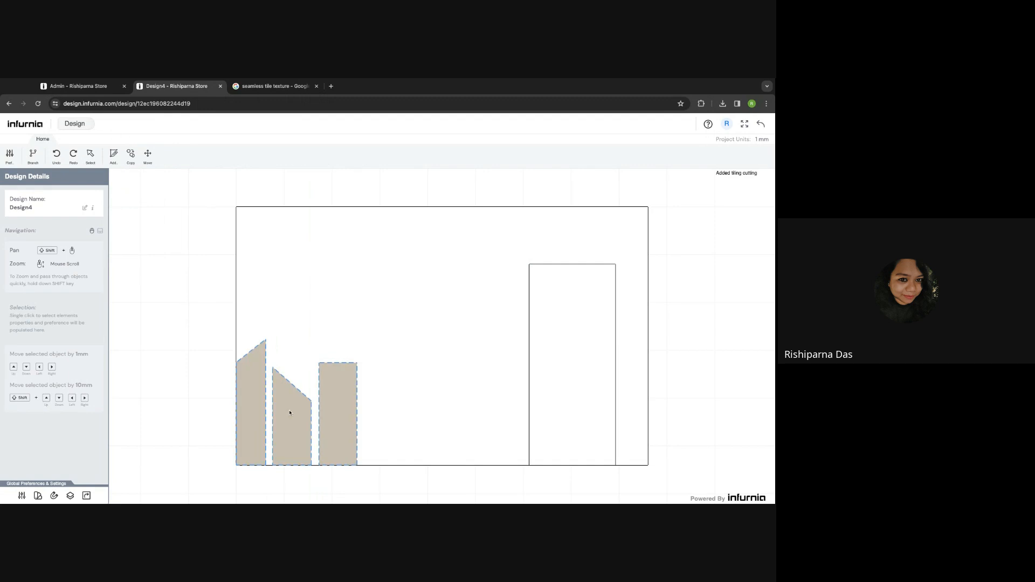
# - Apply Beige paint from the Paints materials to the cut wall panels and exit the wall edit
pyautogui.click(236, 335)
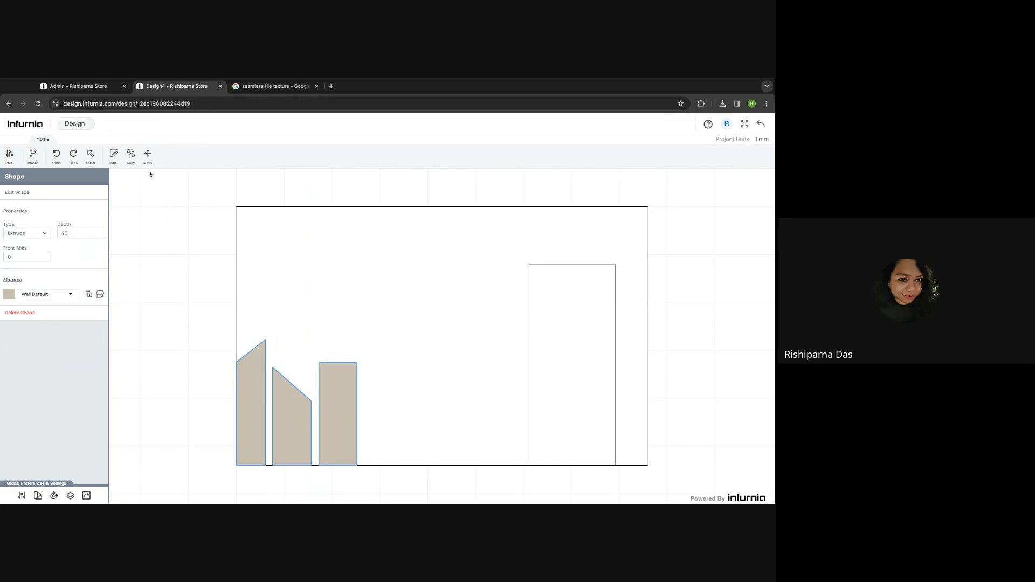
pyautogui.click(300, 337)
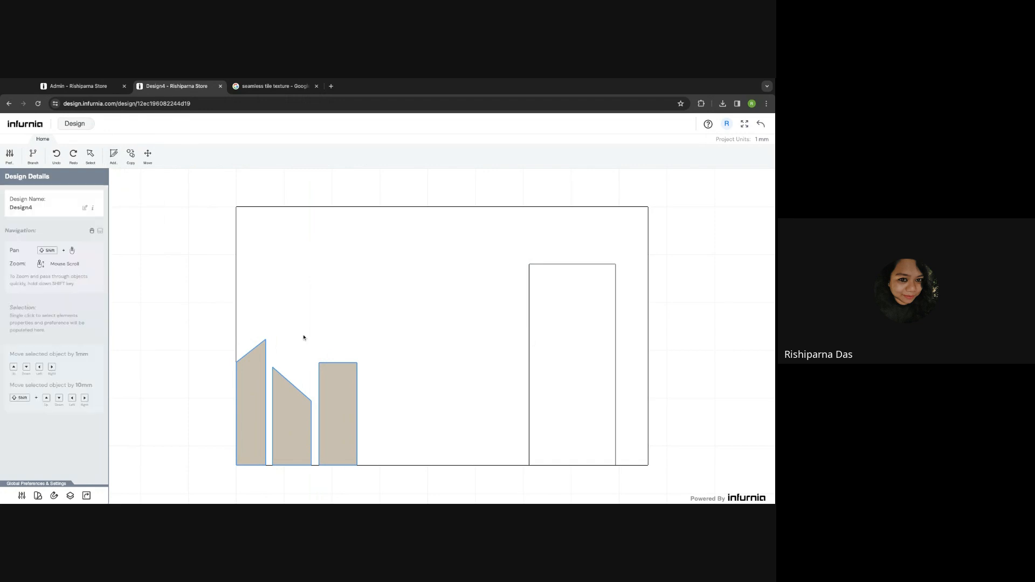
pyautogui.click(259, 367)
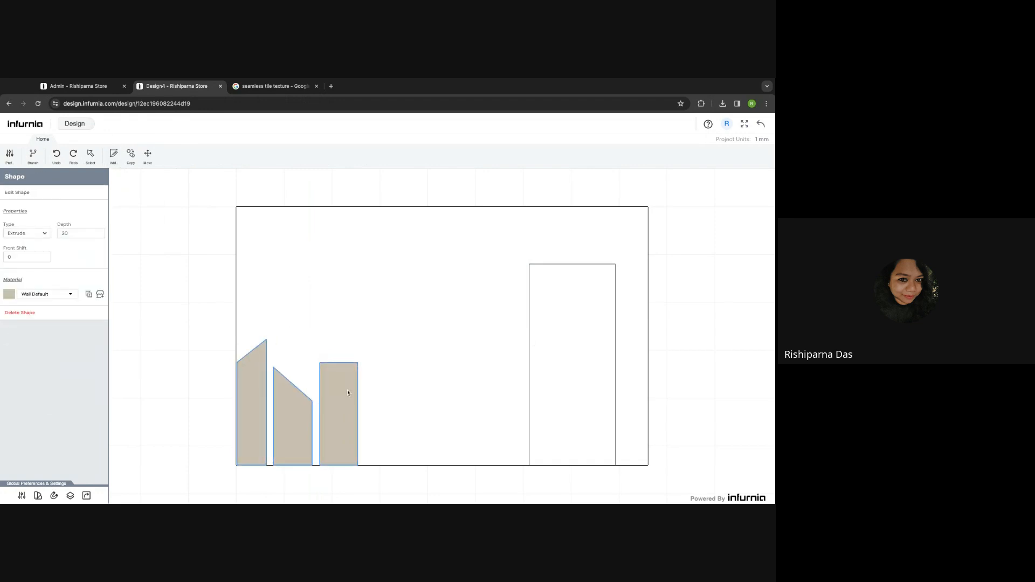
pyautogui.click(100, 295)
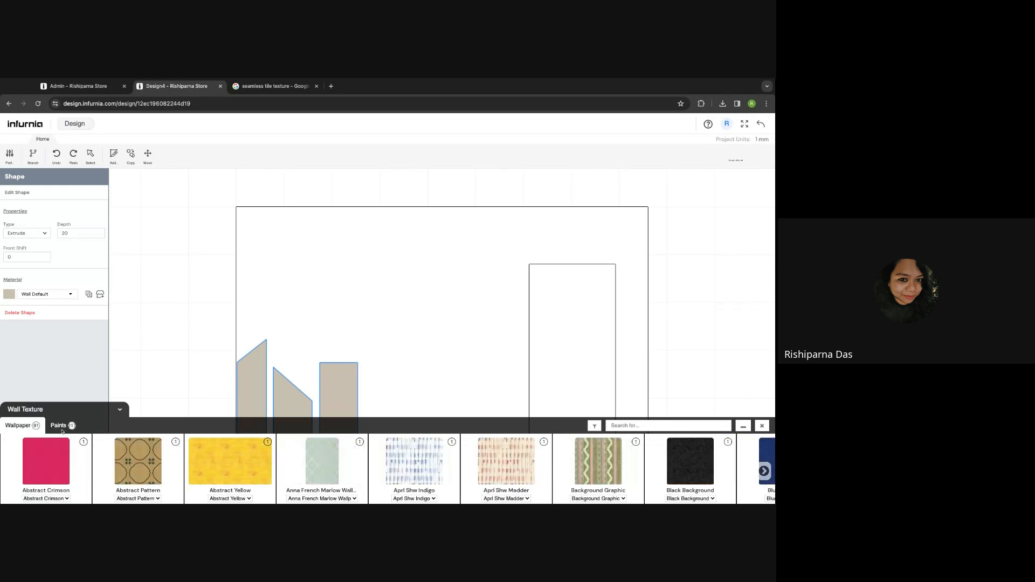
pyautogui.click(60, 426)
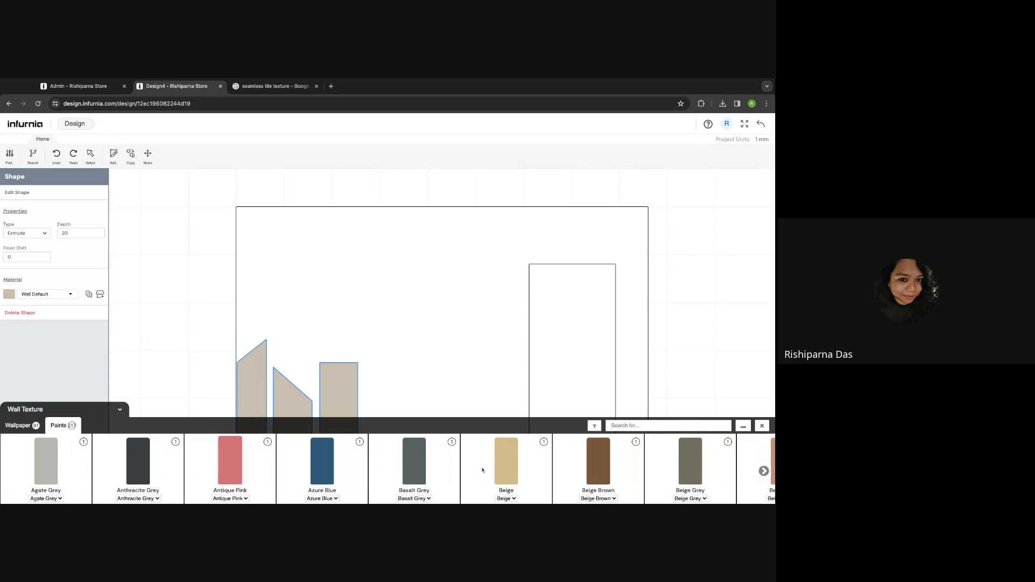
pyautogui.click(511, 468)
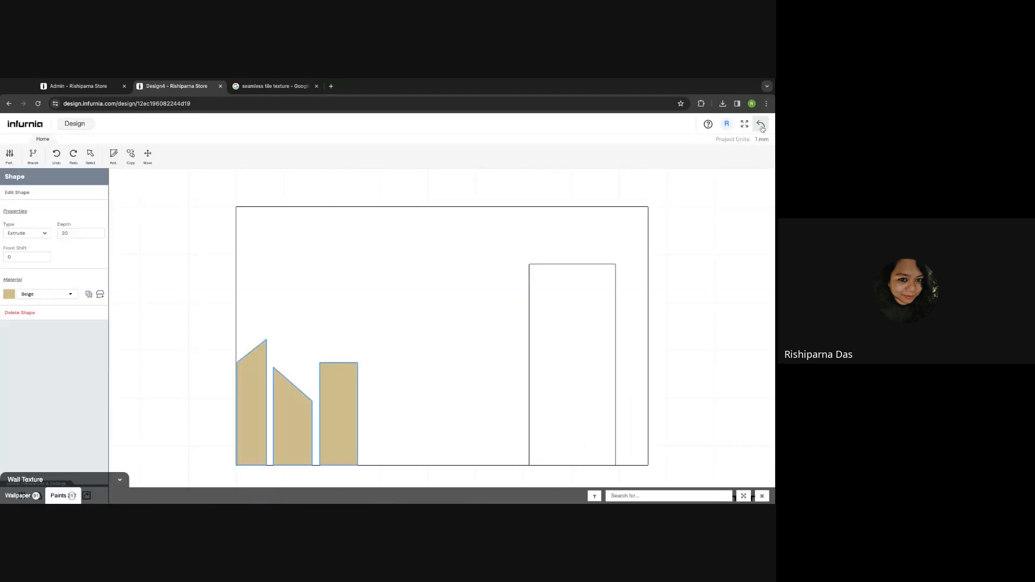
pyautogui.click(761, 126)
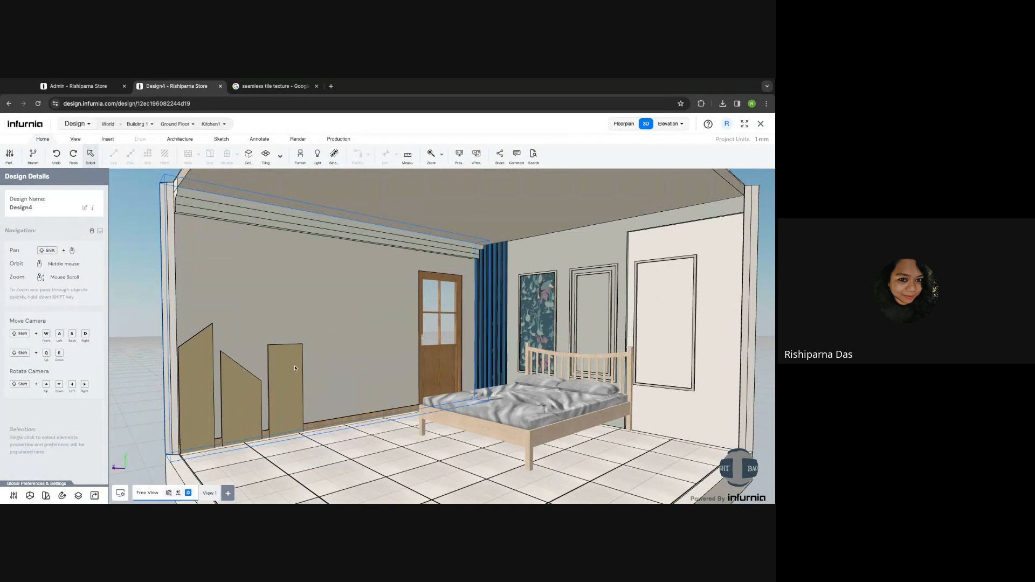
# - Choose the vertical Wall Unit custom panel from the Furnish > All > Custom Panel catalogue
pyautogui.scroll(-3, 351, 374)
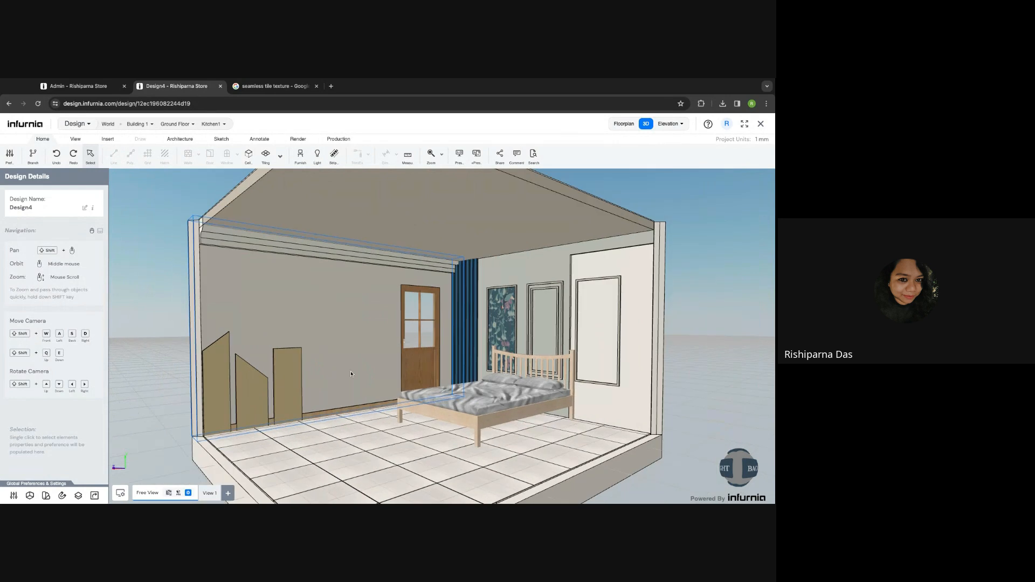
pyautogui.keyDown('shift'); pyautogui.moveTo(351, 373); pyautogui.dragTo(339, 360, button='middle'); pyautogui.keyUp('shift')
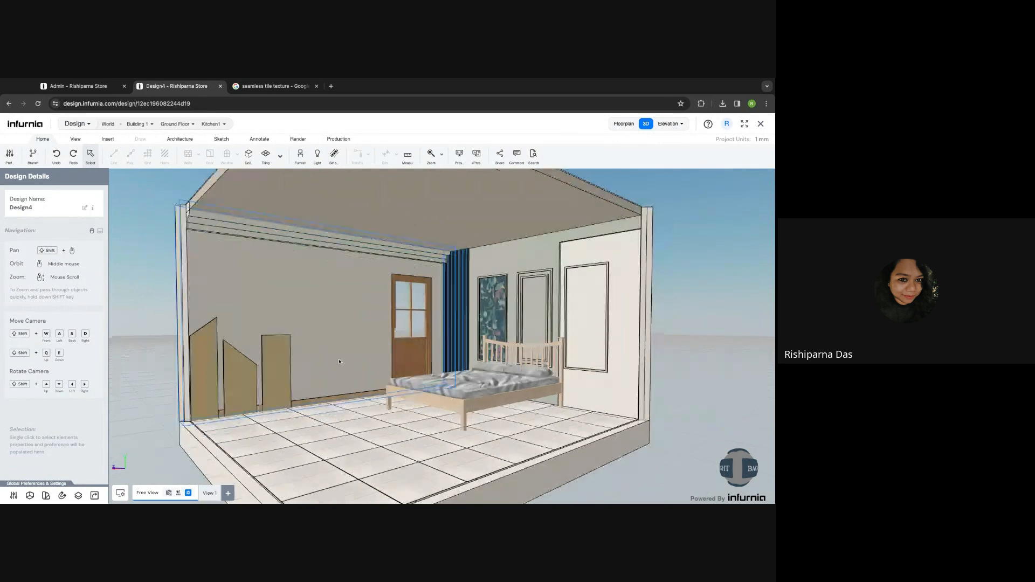
pyautogui.click(107, 139)
pyautogui.click(114, 155)
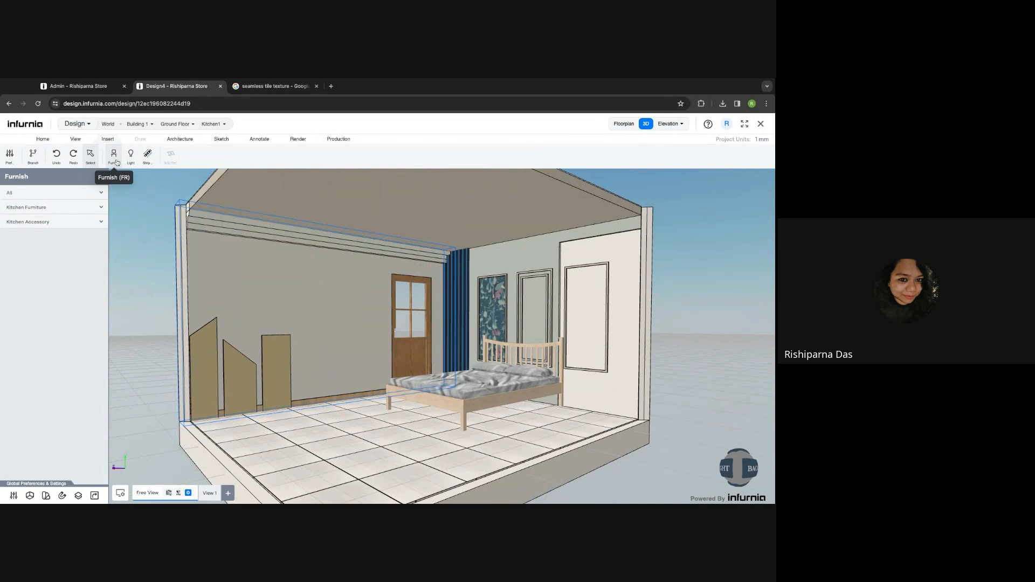
pyautogui.click(47, 210)
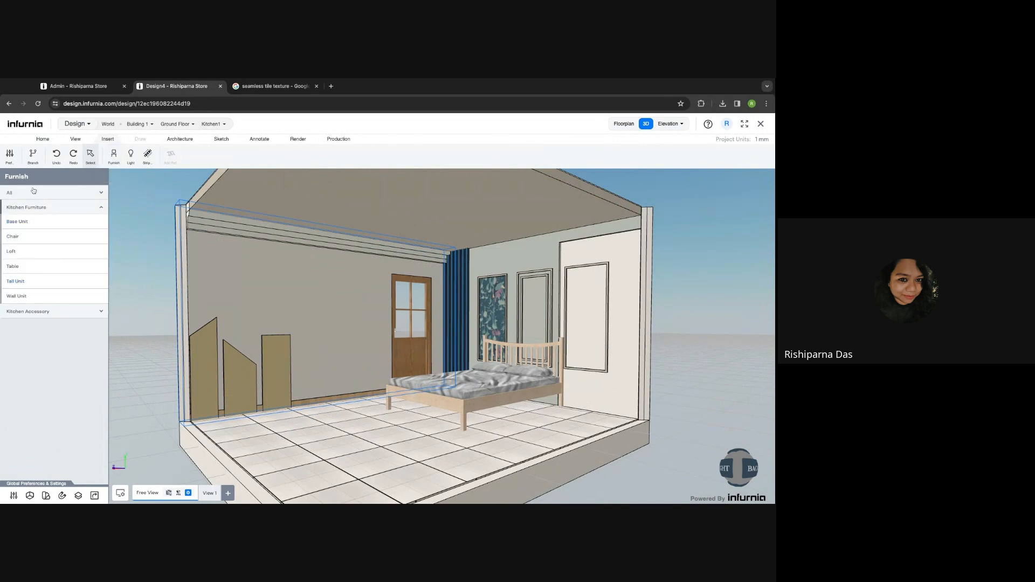
pyautogui.click(37, 192)
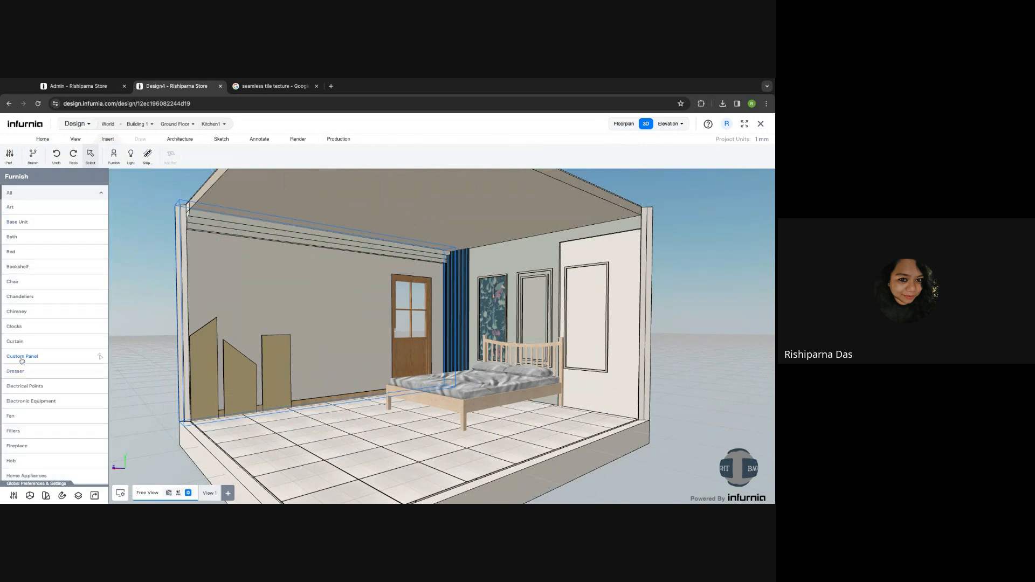
pyautogui.click(22, 358)
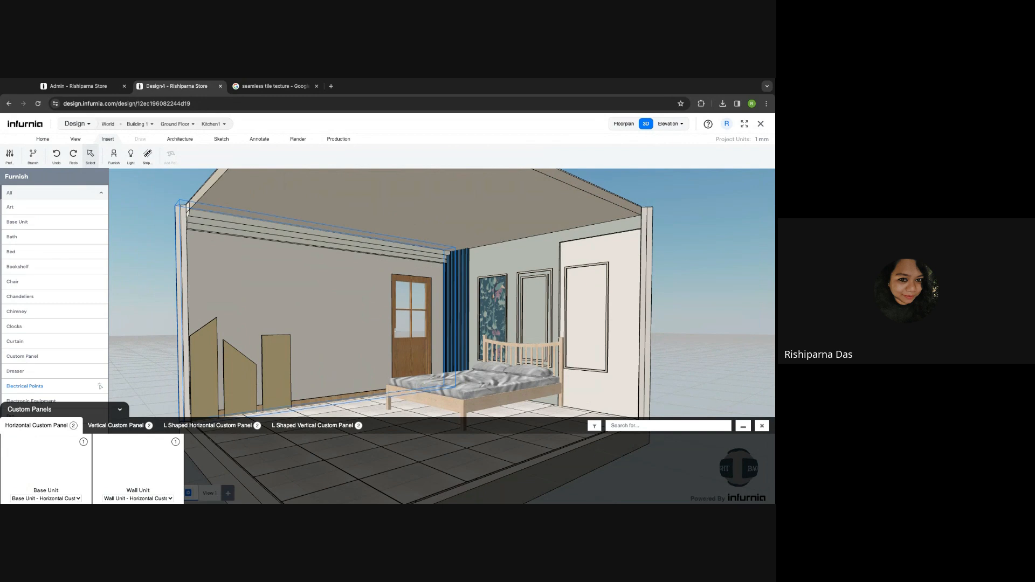
pyautogui.click(135, 471)
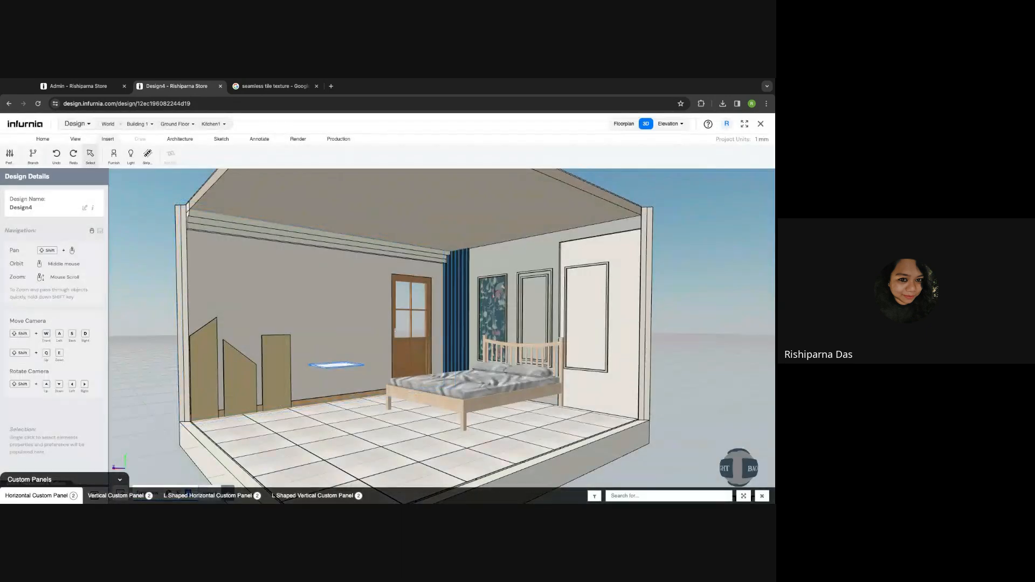
pyautogui.click(104, 497)
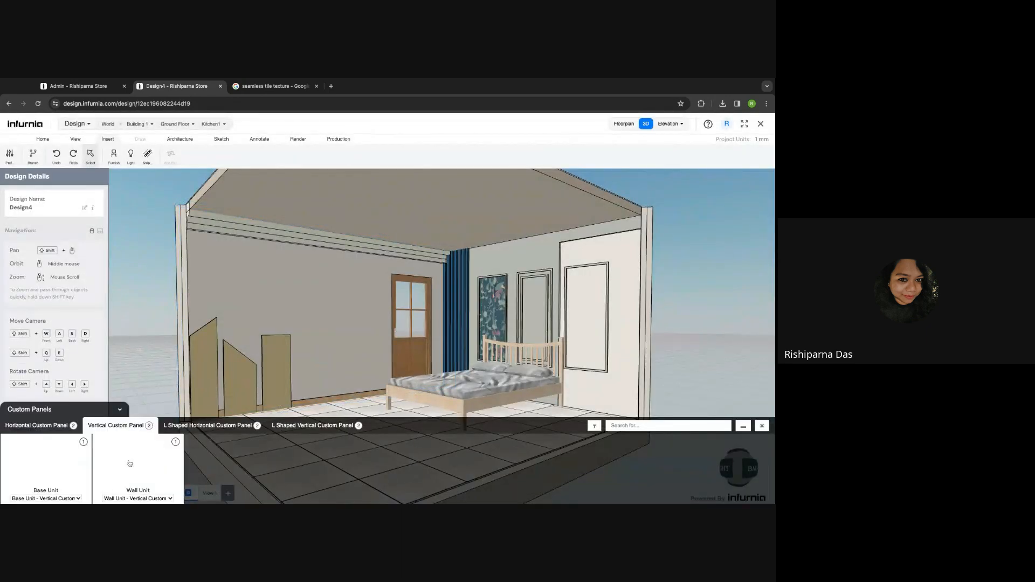
pyautogui.click(130, 464)
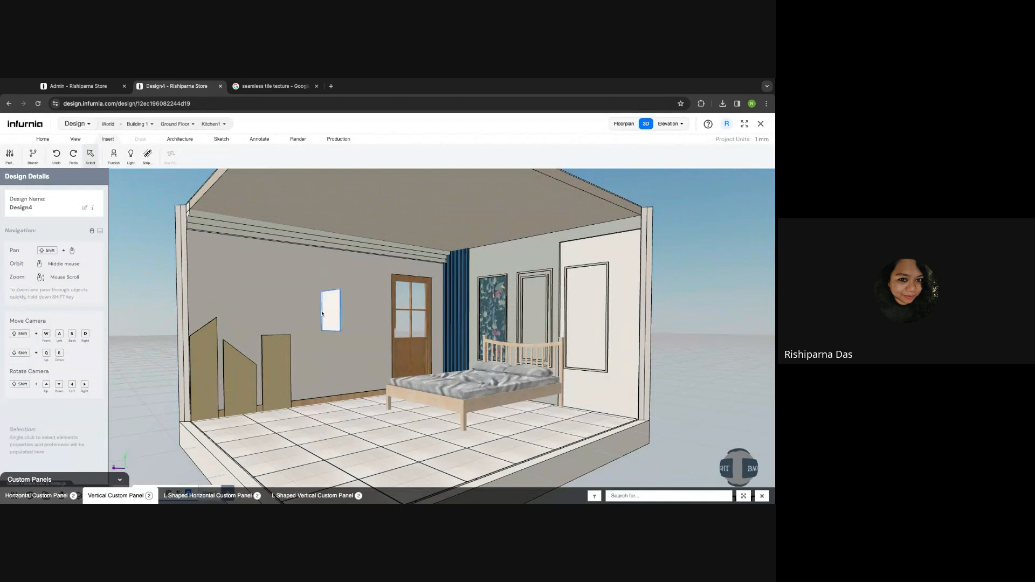
# - Place the 600 by 600 panel on the wall left of the door, rotated to face the room
pyautogui.click(321, 313)
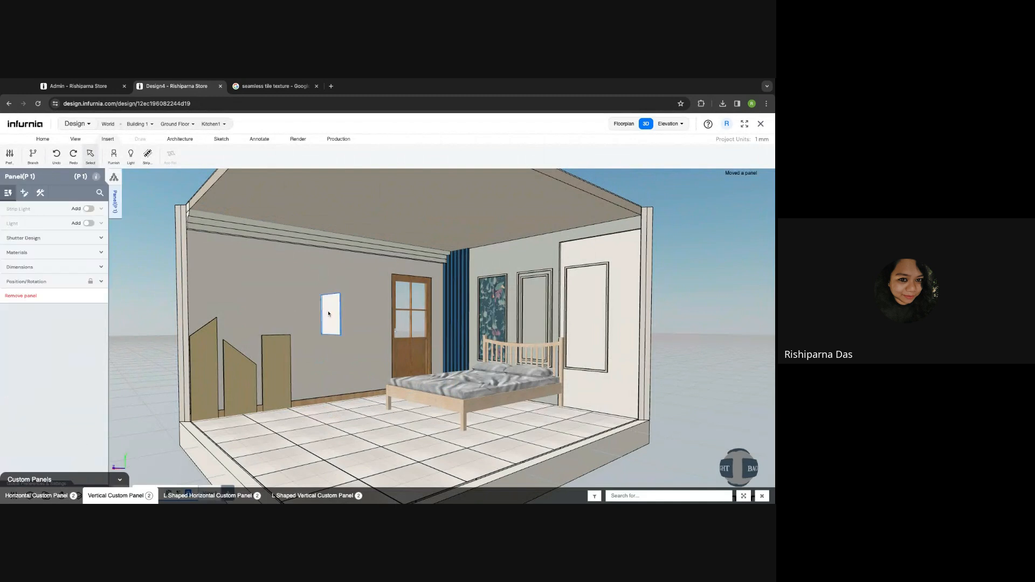
pyautogui.click(70, 282)
pyautogui.click(97, 358)
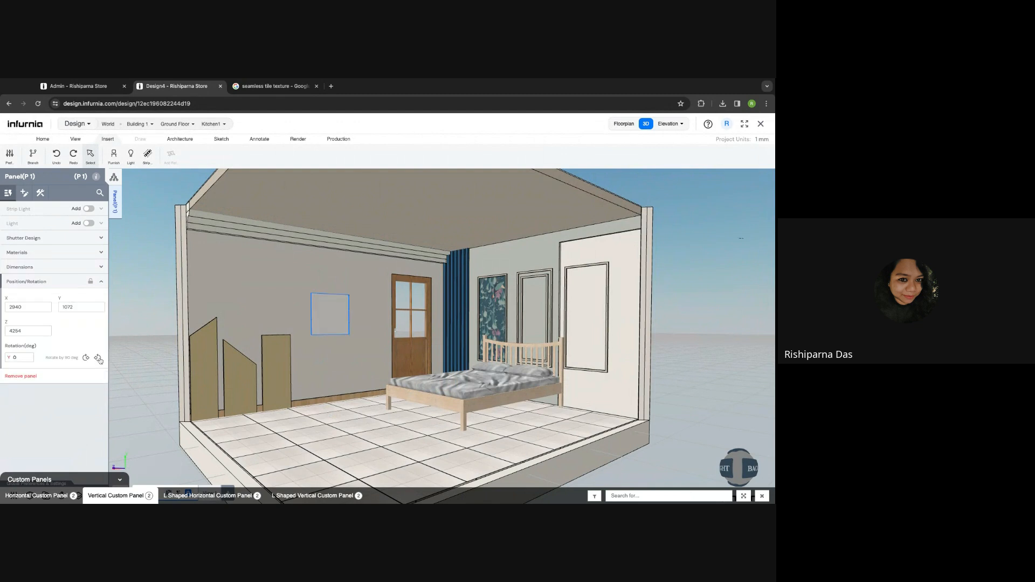
pyautogui.click(325, 309)
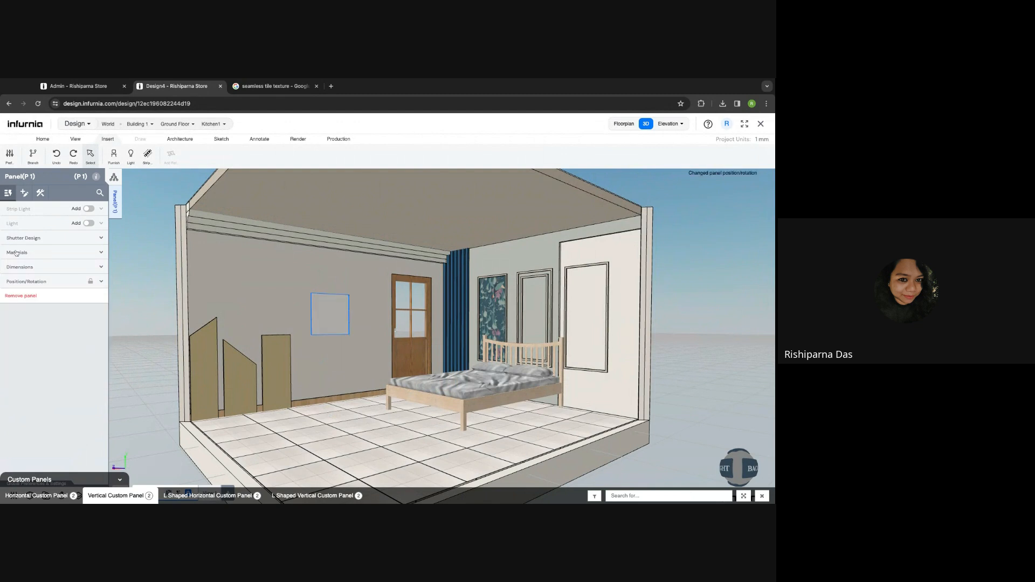
pyautogui.click(40, 268)
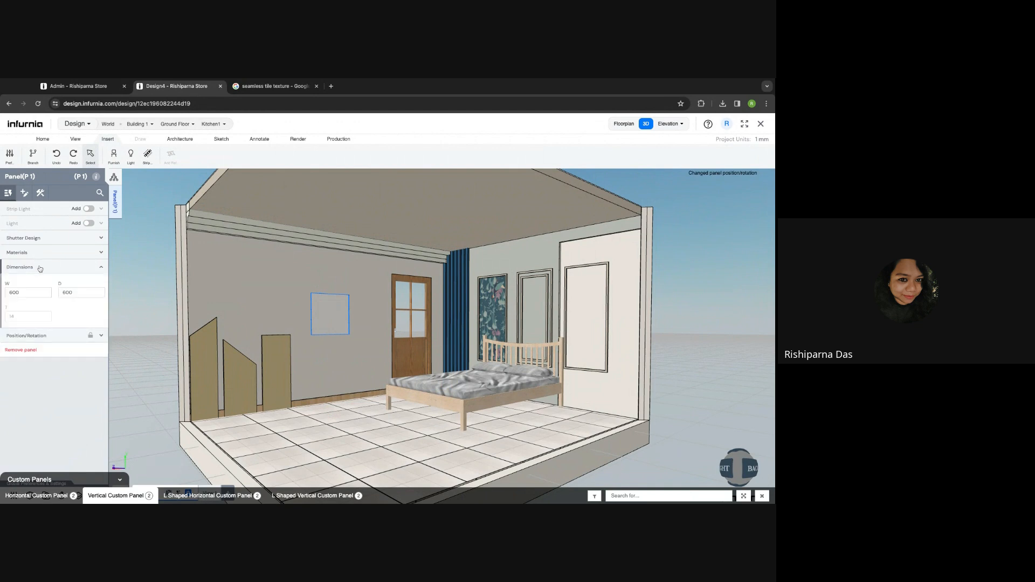
pyautogui.click(762, 497)
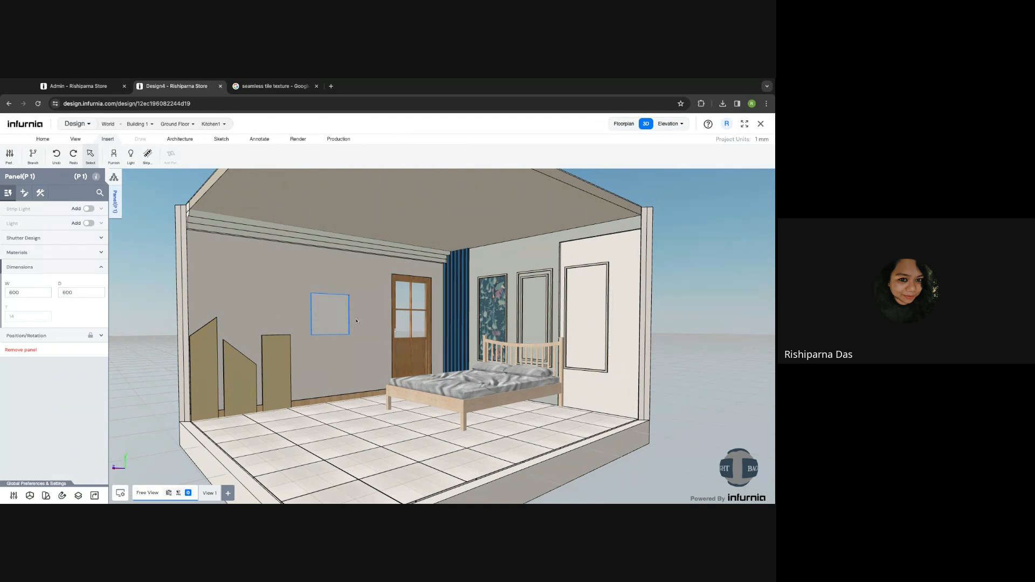
pyautogui.click(53, 253)
pyautogui.click(53, 254)
pyautogui.doubleClick(23, 292)
pyautogui.press('Return')
pyautogui.click(227, 300)
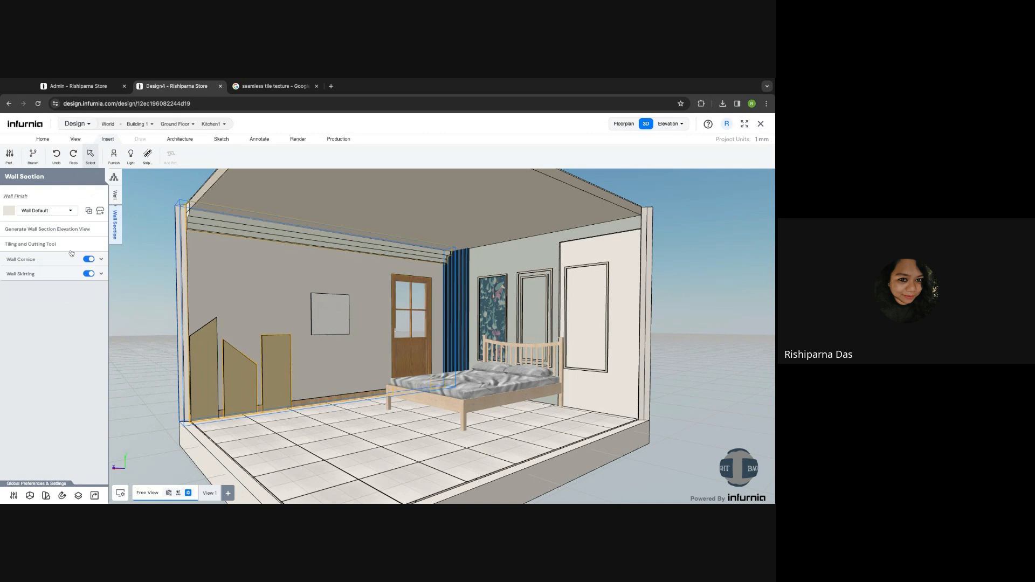
pyautogui.click(23, 248)
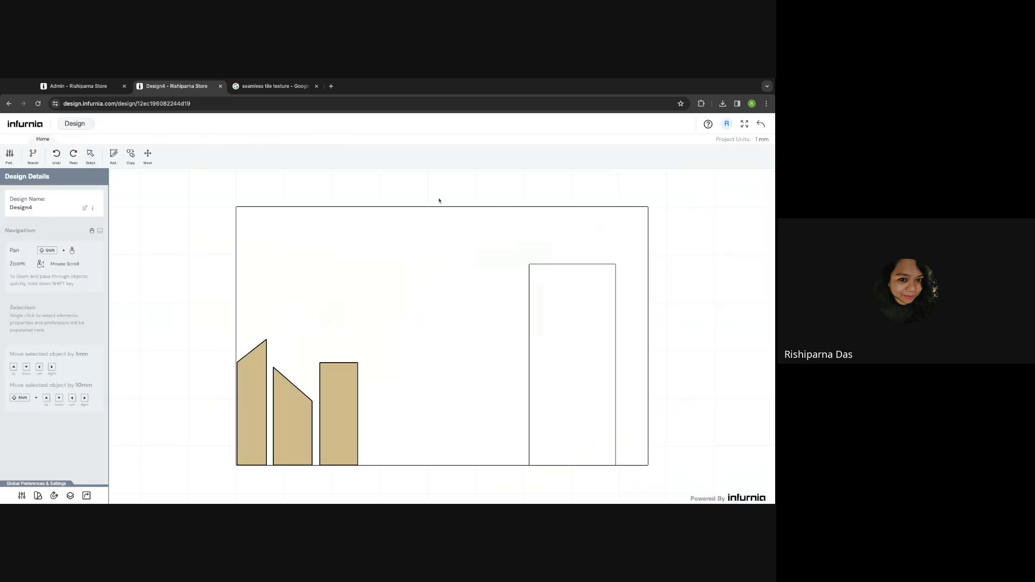
pyautogui.click(254, 439)
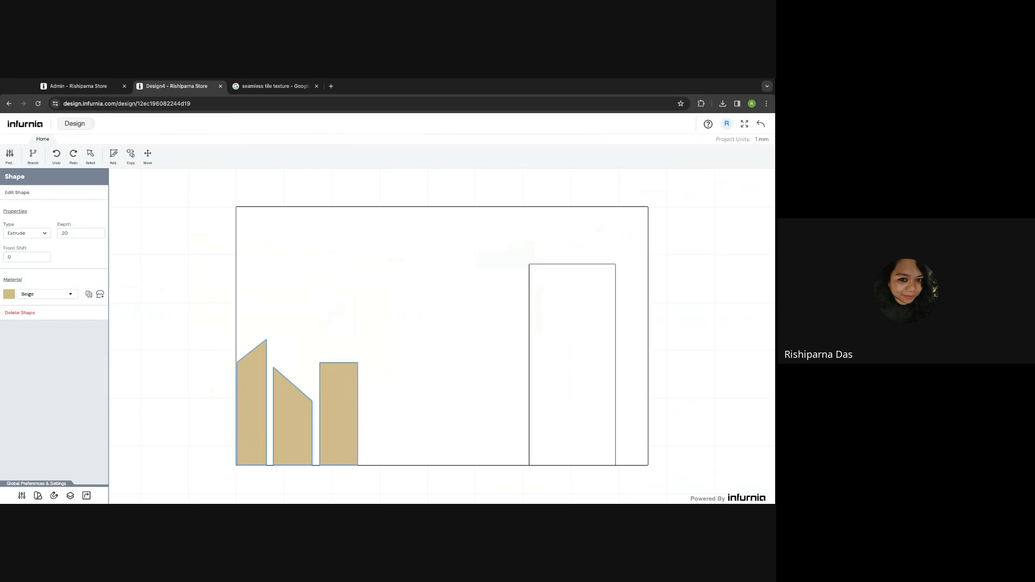
pyautogui.click(760, 124)
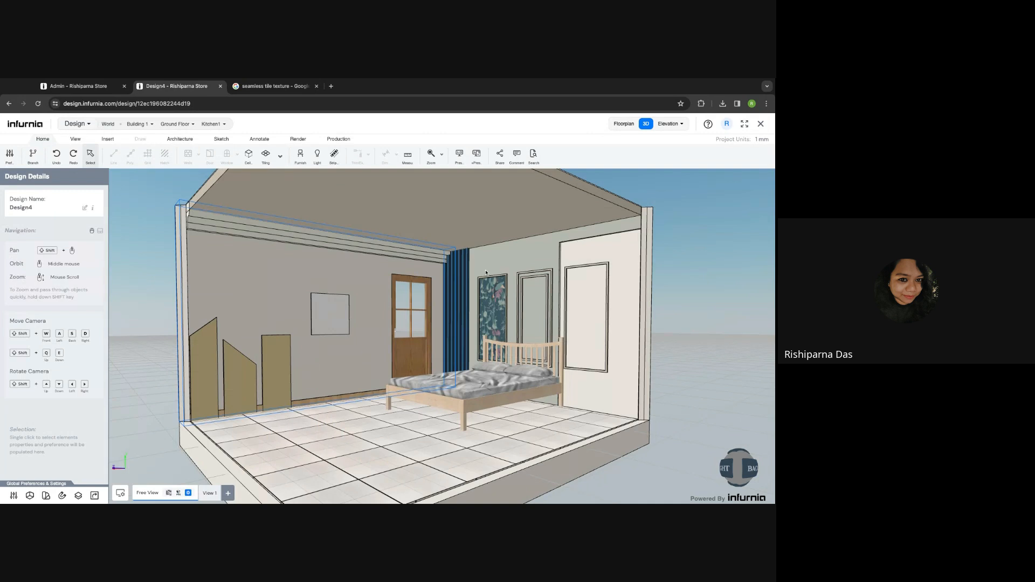
# - Hang the Antique Brass Finish wall lamp from the Wall Lamp catalogue on the patterned panel
pyautogui.scroll(5, 587, 326)
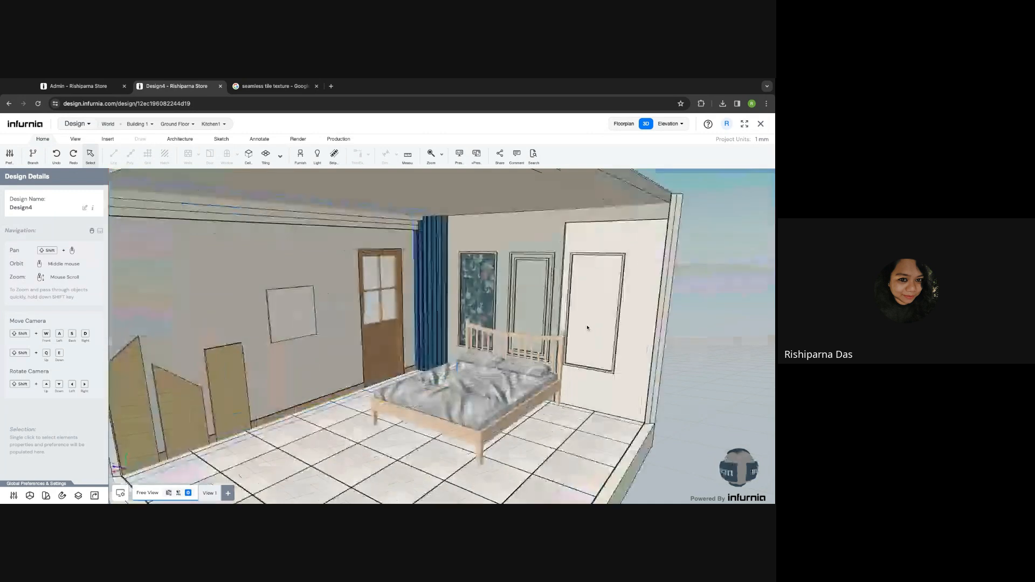
pyautogui.click(108, 140)
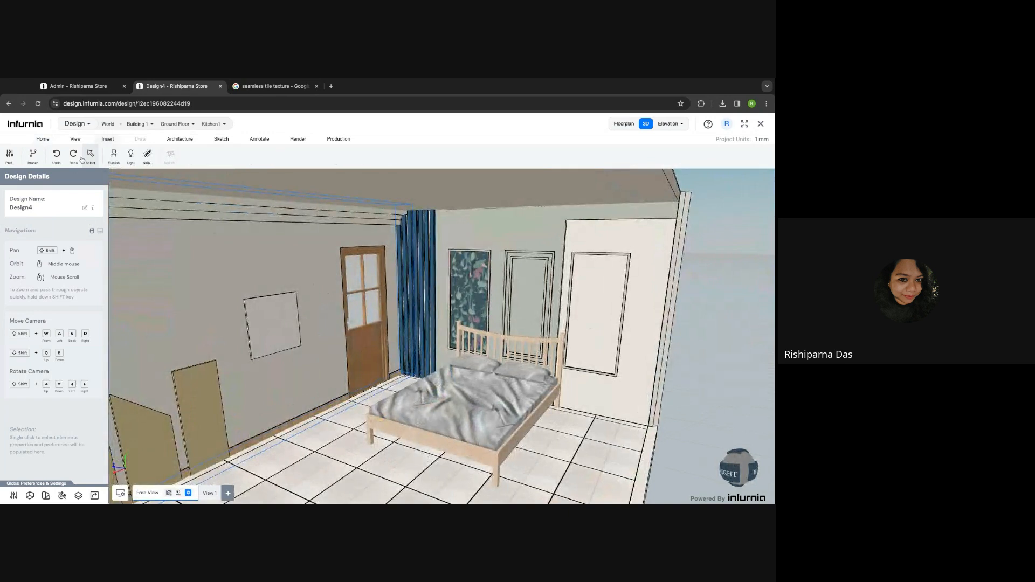
pyautogui.click(131, 157)
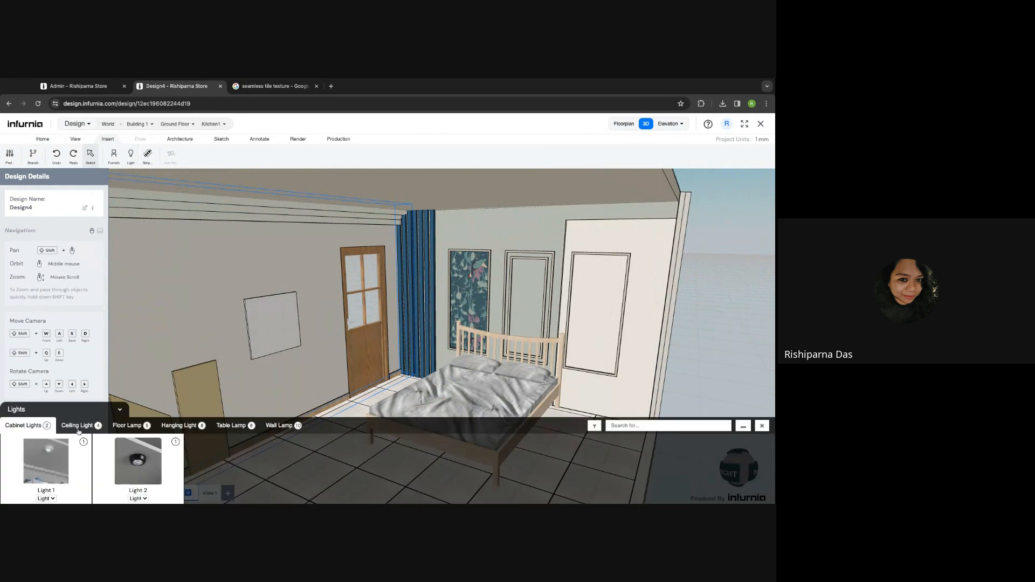
pyautogui.click(283, 429)
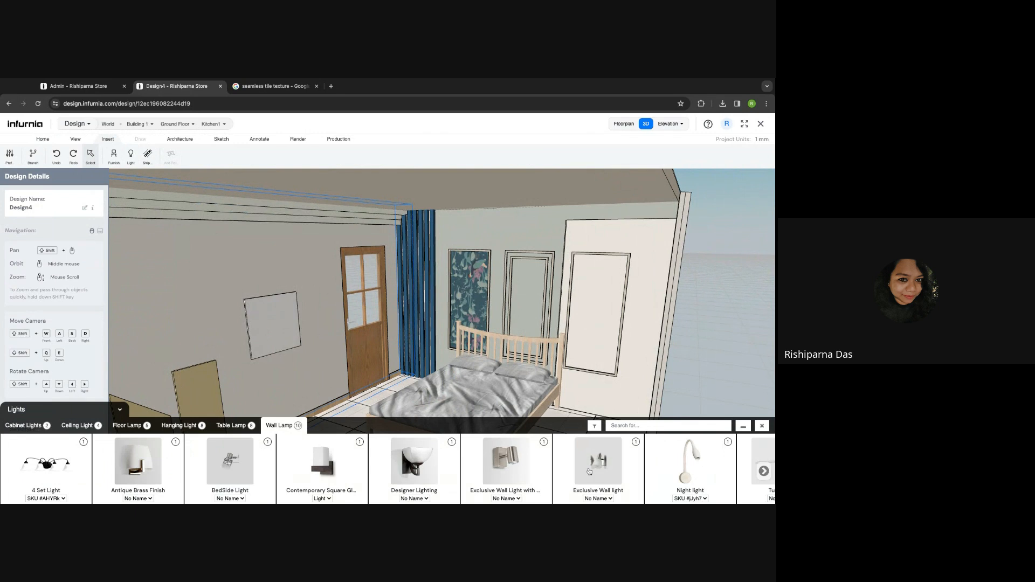
pyautogui.click(137, 455)
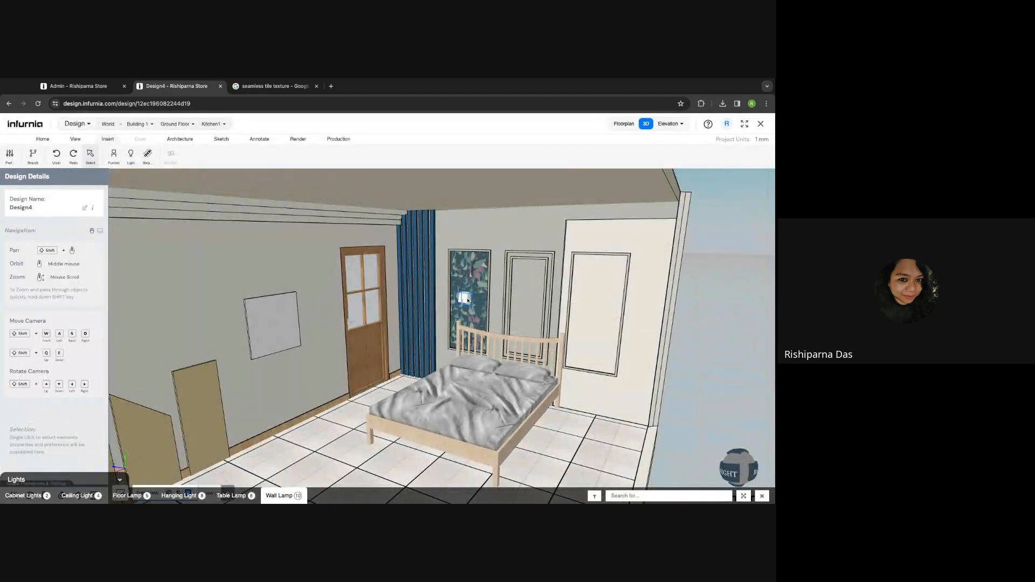
pyautogui.click(467, 300)
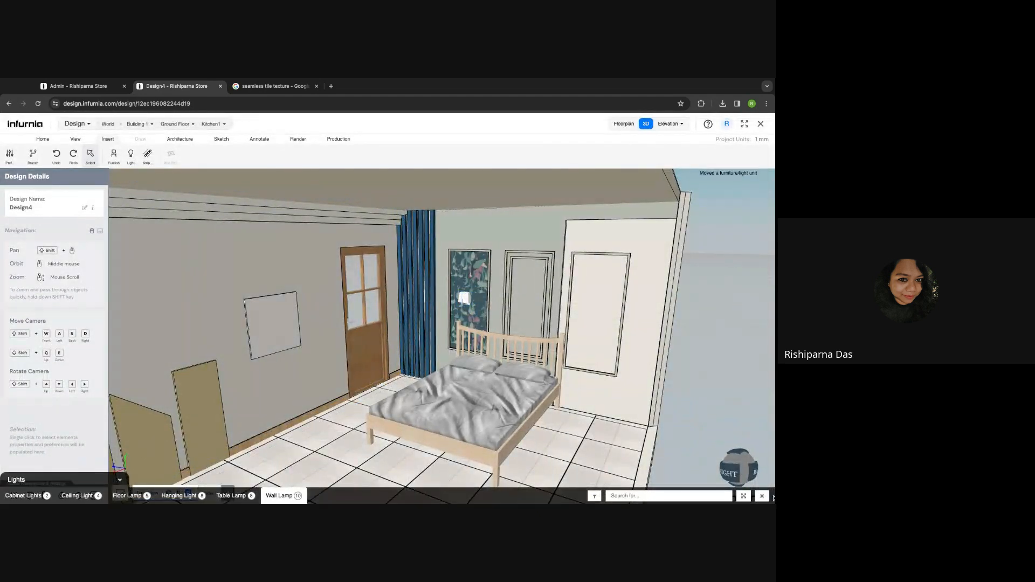
pyautogui.click(762, 495)
pyautogui.click(113, 154)
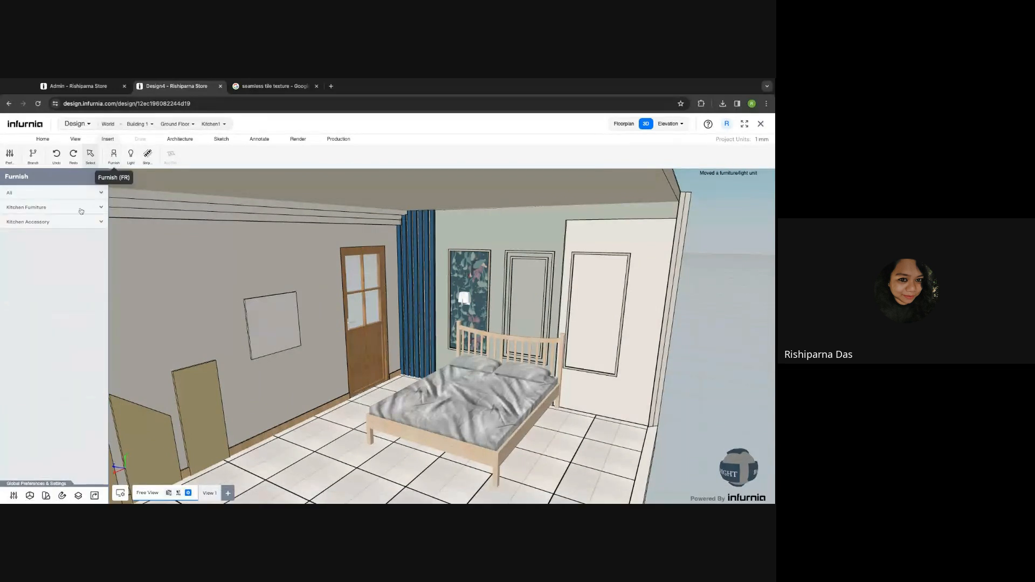
# - Place Painting 2 from Art > Paintings on the right wall panel and set its height to 1800
pyautogui.click(32, 193)
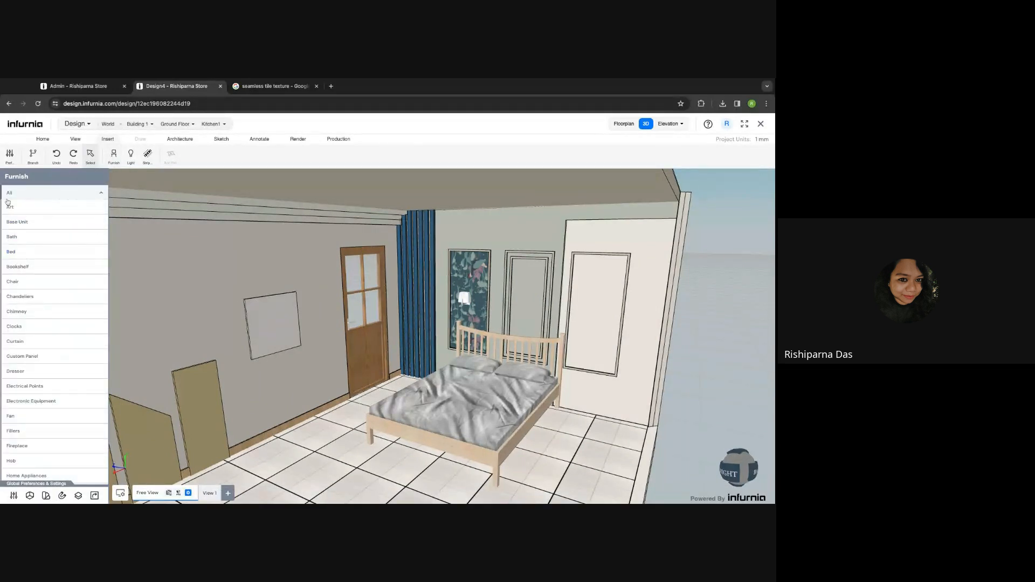
pyautogui.click(10, 206)
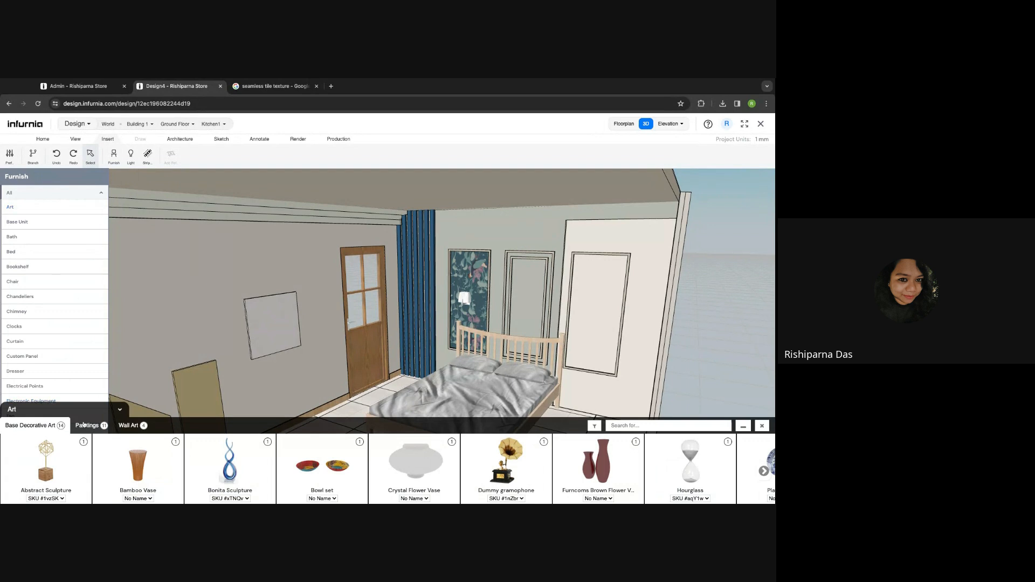
pyautogui.click(86, 426)
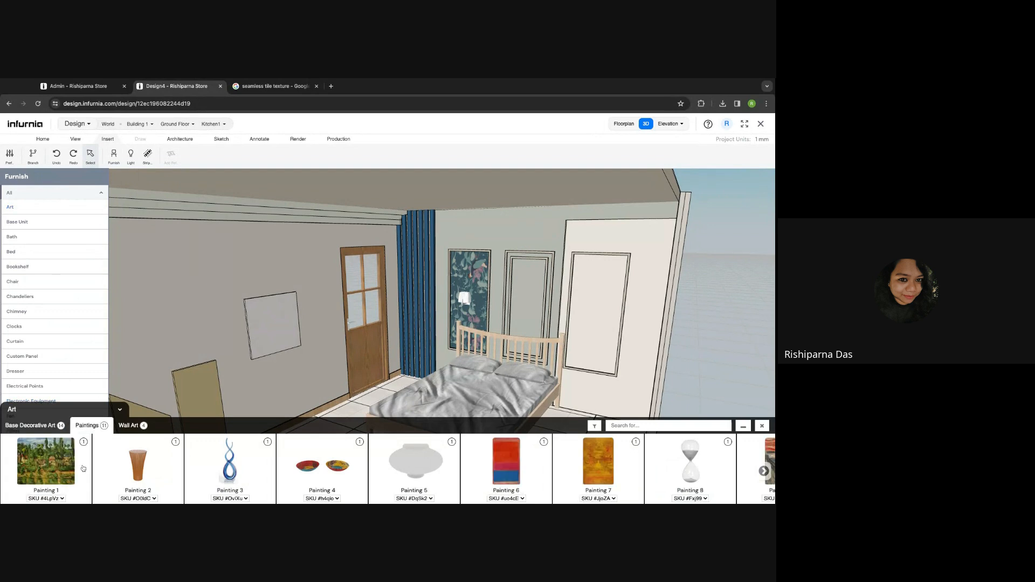
pyautogui.click(150, 466)
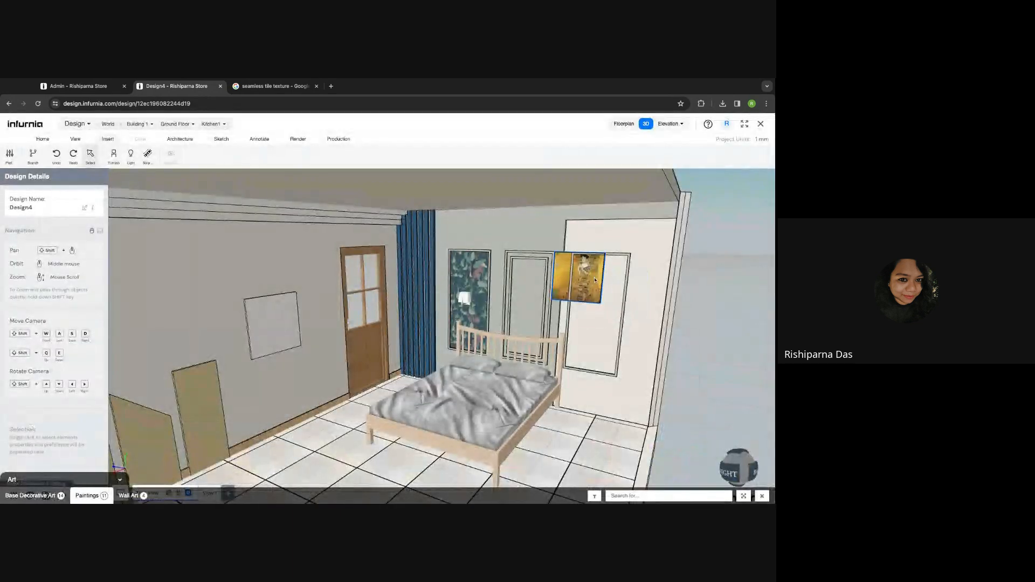
pyautogui.click(599, 290)
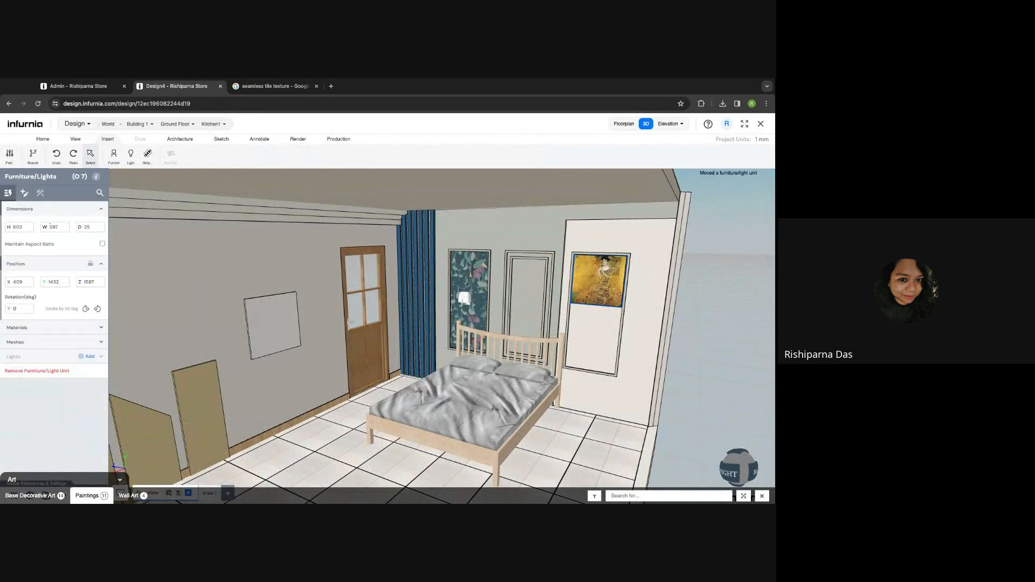
pyautogui.doubleClick(20, 227)
pyautogui.write('1800')
pyautogui.press('Return')
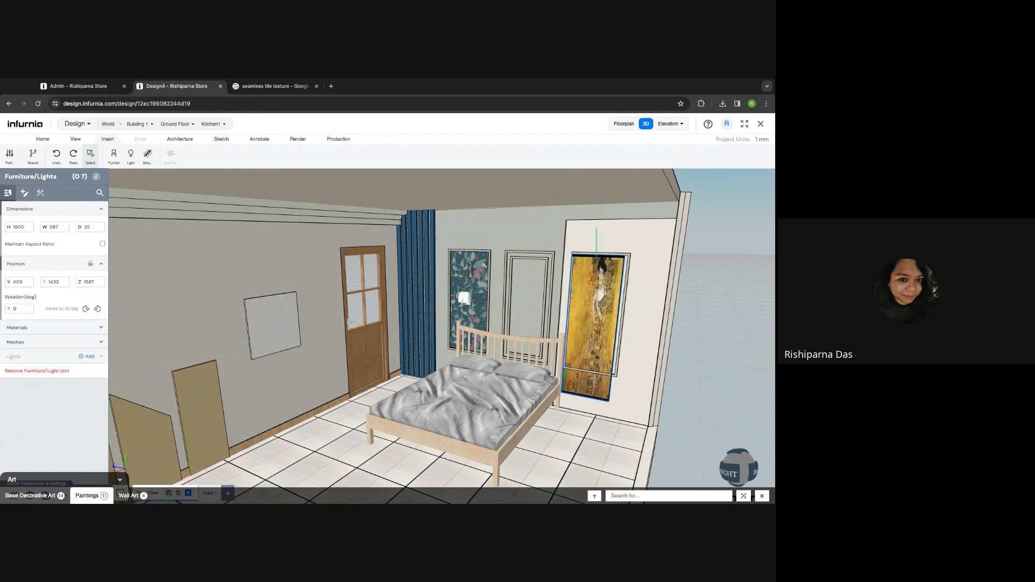
# - Select the back wall and bring up its wall section settings
pyautogui.click(607, 317)
pyautogui.click(638, 283)
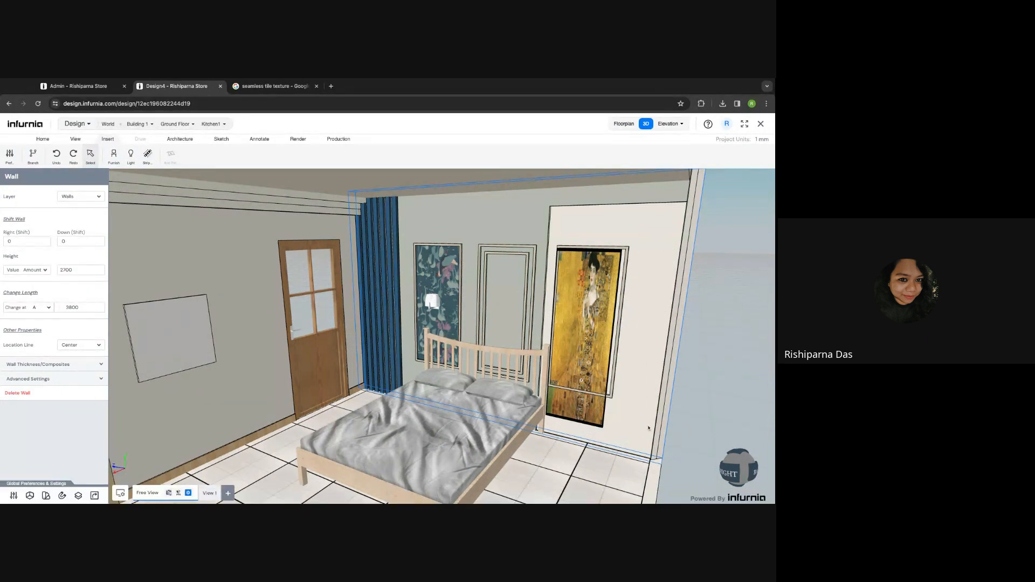
pyautogui.click(355, 244)
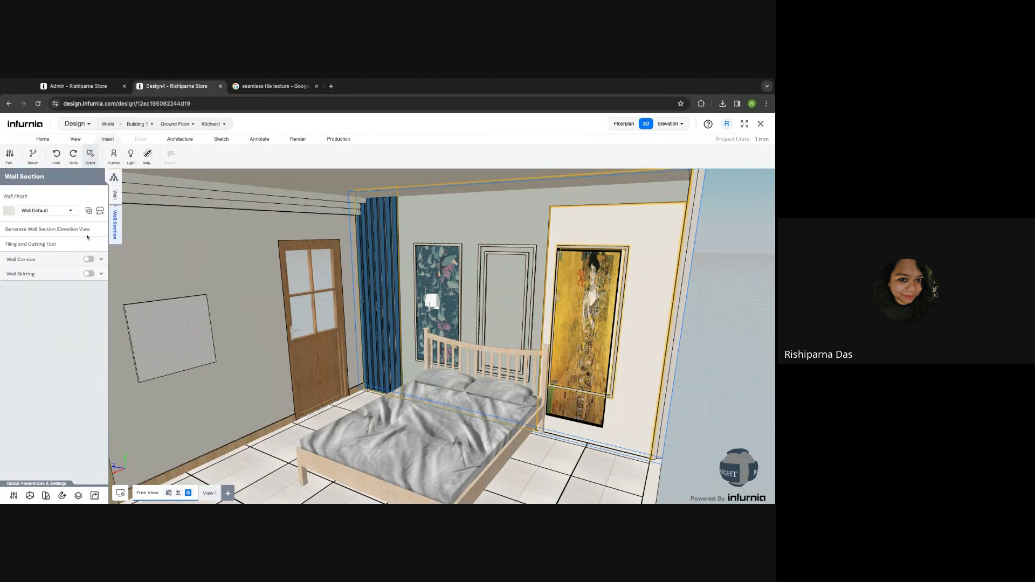
# - Generate the back wall's elevation view and dimension the tall panel's height, about 1435
pyautogui.click(48, 230)
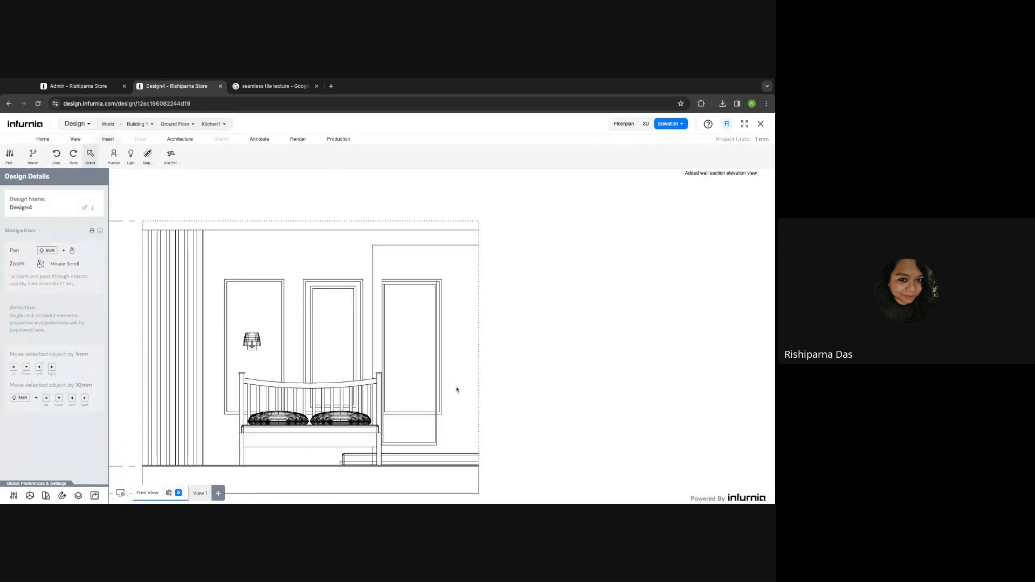
pyautogui.click(43, 139)
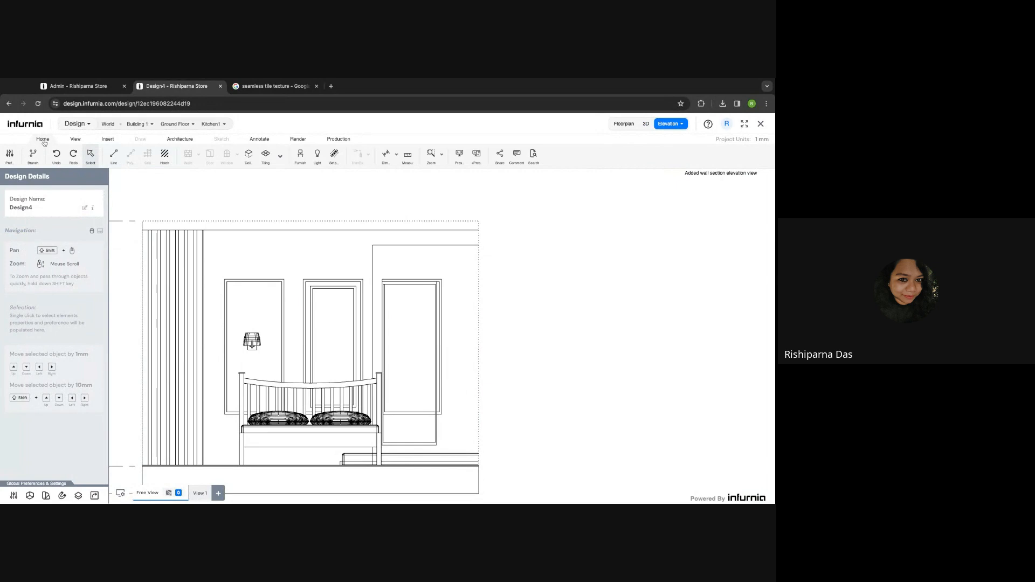
pyautogui.click(260, 140)
pyautogui.click(154, 155)
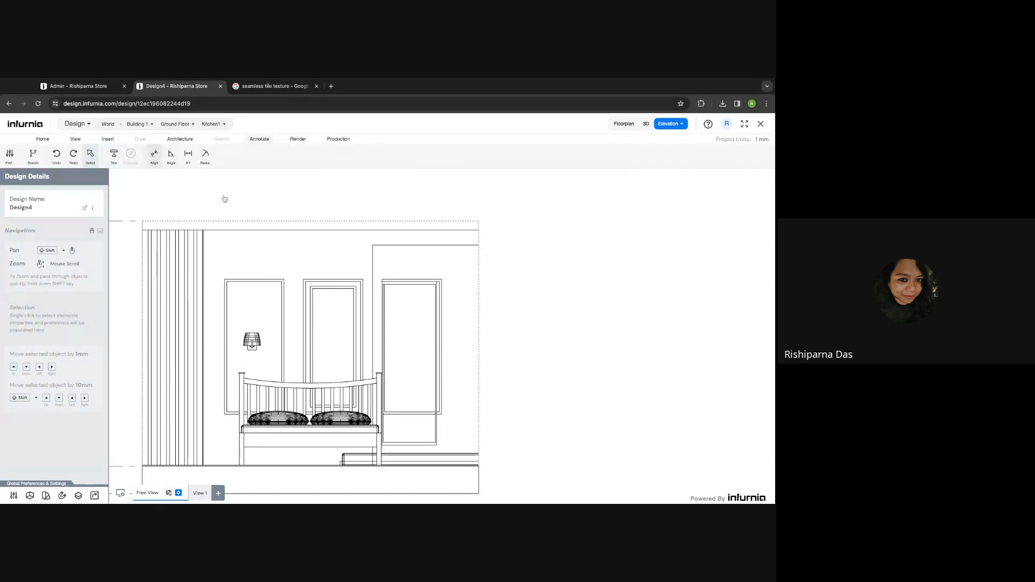
pyautogui.scroll(3, 396, 286)
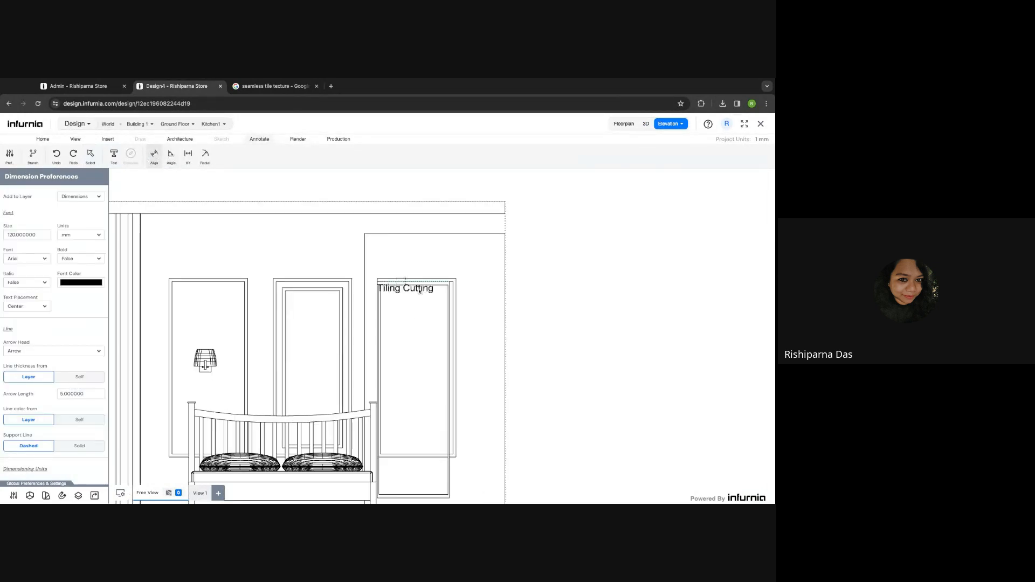
pyautogui.scroll(4, 424, 284)
pyautogui.click(424, 282)
pyautogui.scroll(-3, 423, 288)
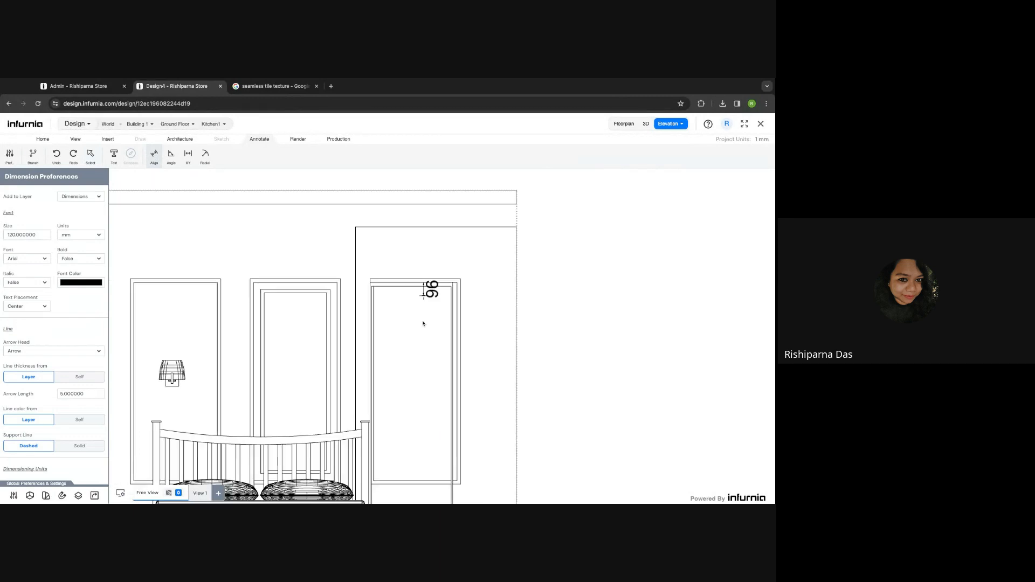
pyautogui.moveTo(423, 381); pyautogui.dragTo(421, 274, button='middle')
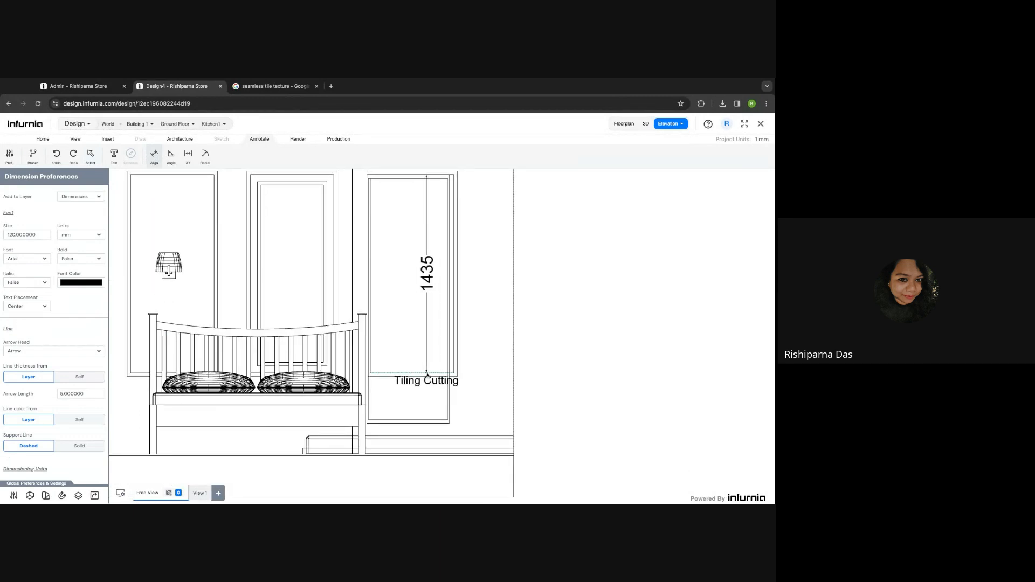
pyautogui.scroll(-2, 428, 376)
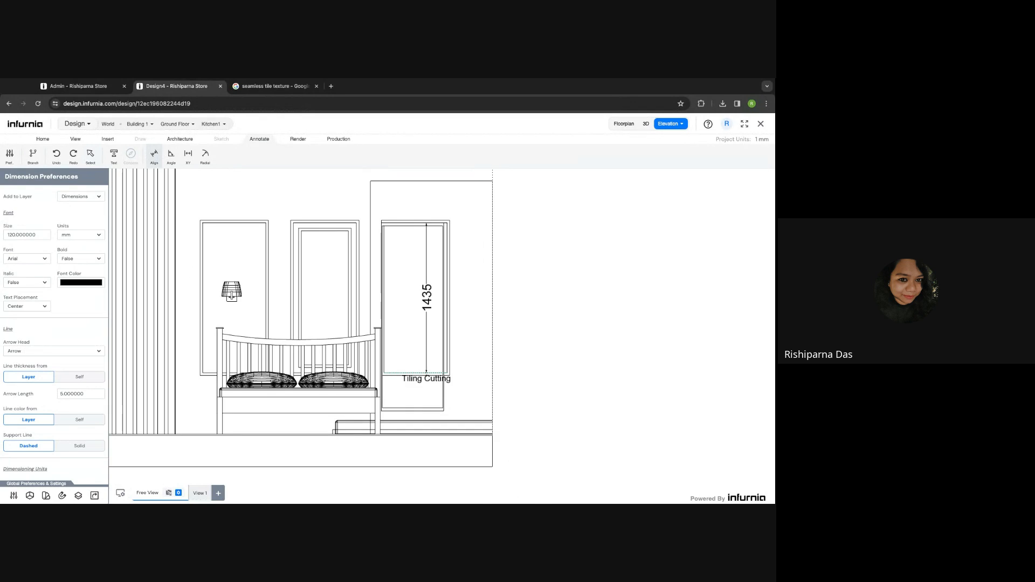
pyautogui.press('Escape')
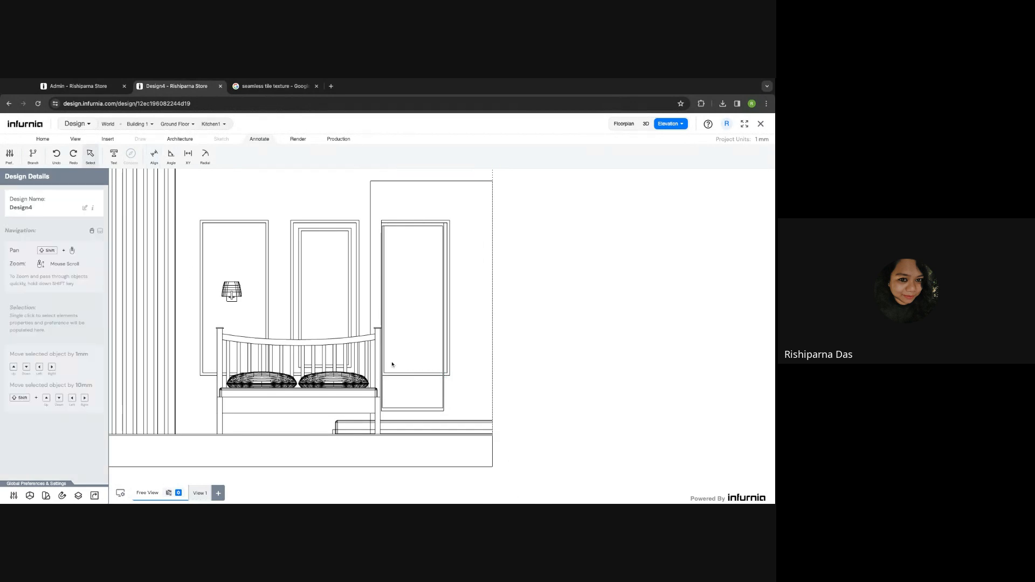
# - Measure the panel's width, about 604, then go back to the 3D view
pyautogui.click(154, 155)
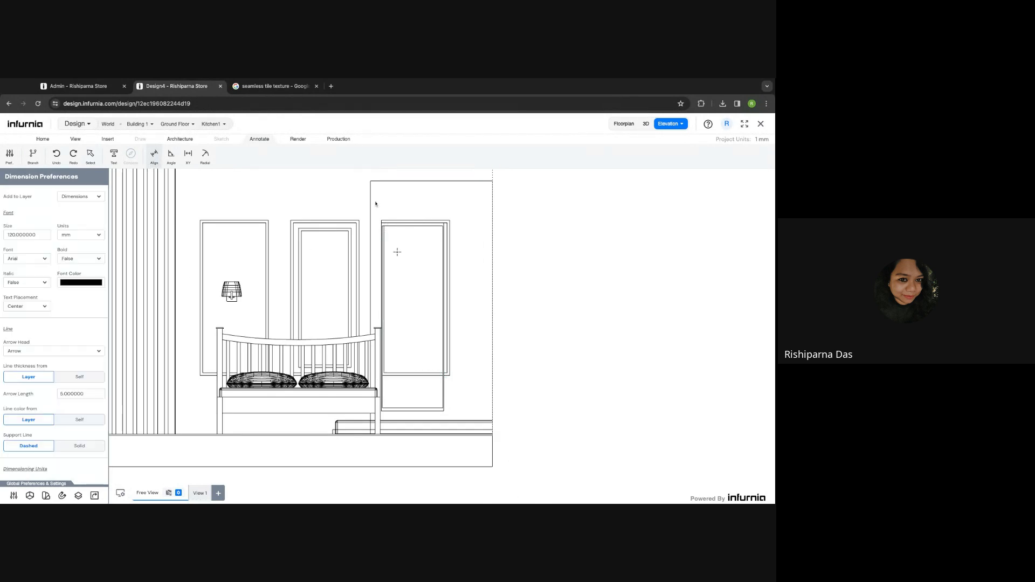
pyautogui.scroll(1, 389, 233)
pyautogui.scroll(2, 389, 233)
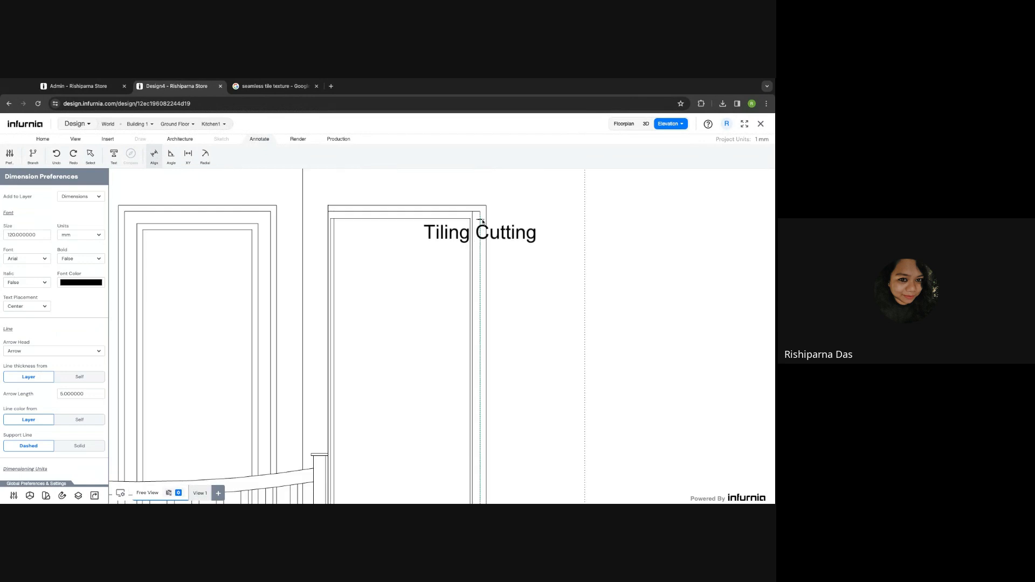
pyautogui.click(481, 221)
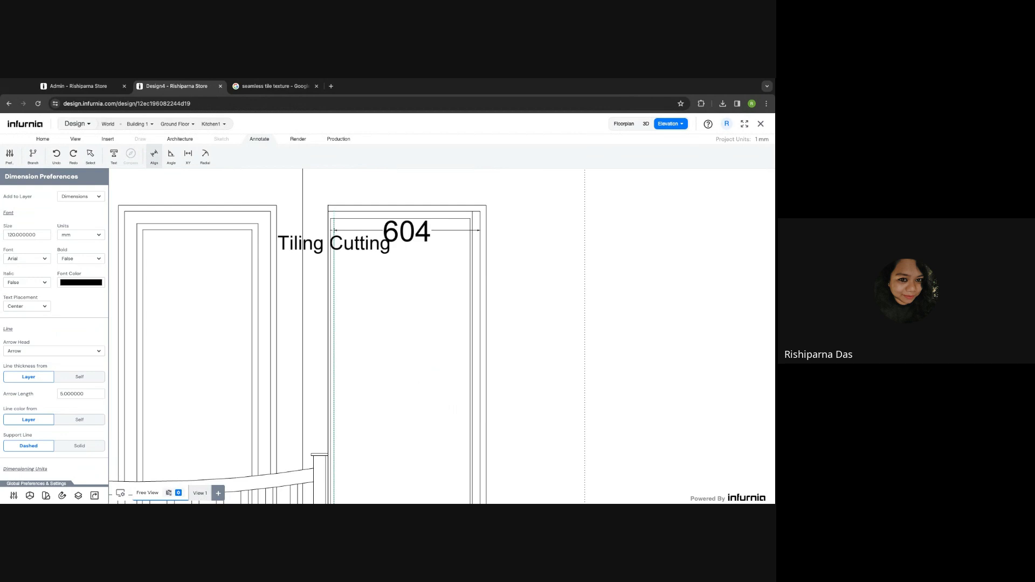
pyautogui.press('Escape')
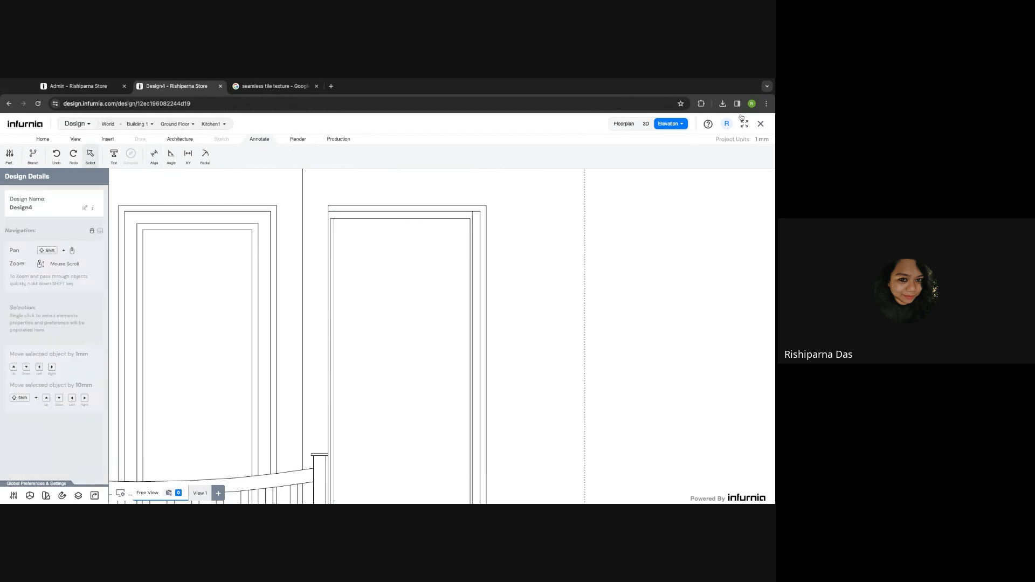
pyautogui.click(646, 124)
# - Resize Painting 2 to 1300 high by 500 wide and nudge it inside the panel's frame
pyautogui.click(580, 282)
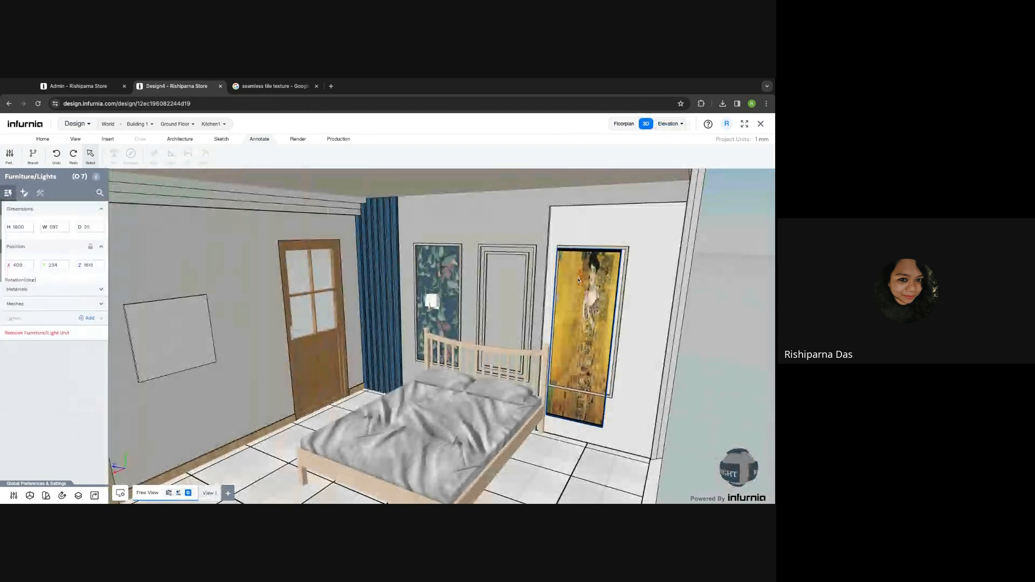
pyautogui.doubleClick(20, 227)
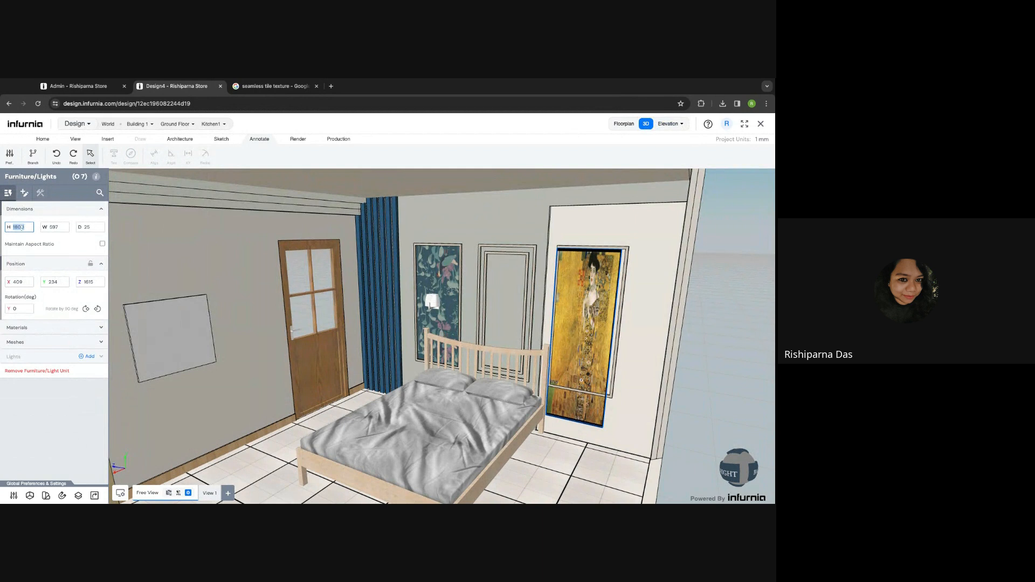
pyautogui.write('1300')
pyautogui.press('Return')
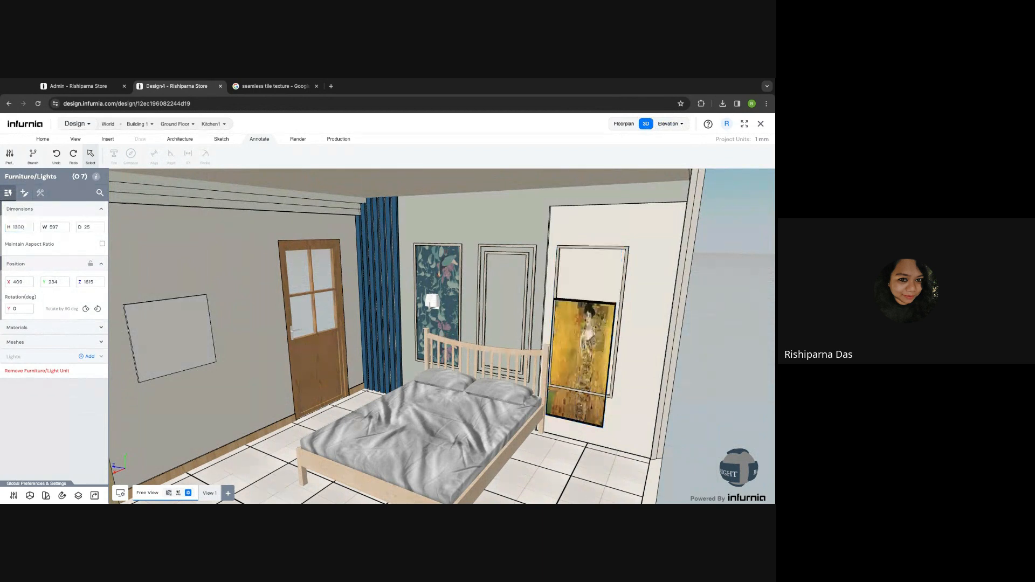
pyautogui.doubleClick(54, 227)
pyautogui.write('500')
pyautogui.press('Return')
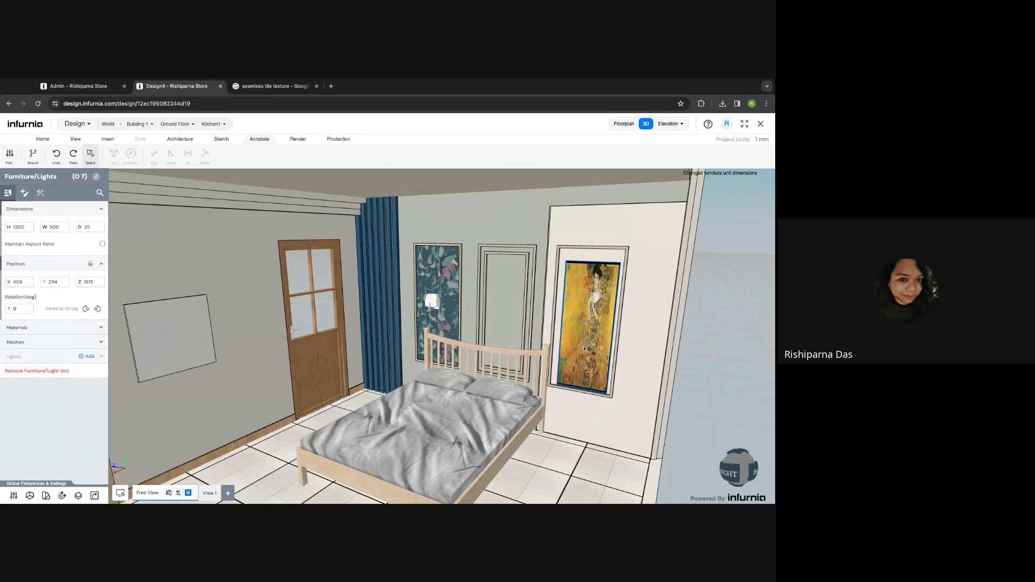
pyautogui.moveTo(584, 348); pyautogui.dragTo(590, 326)
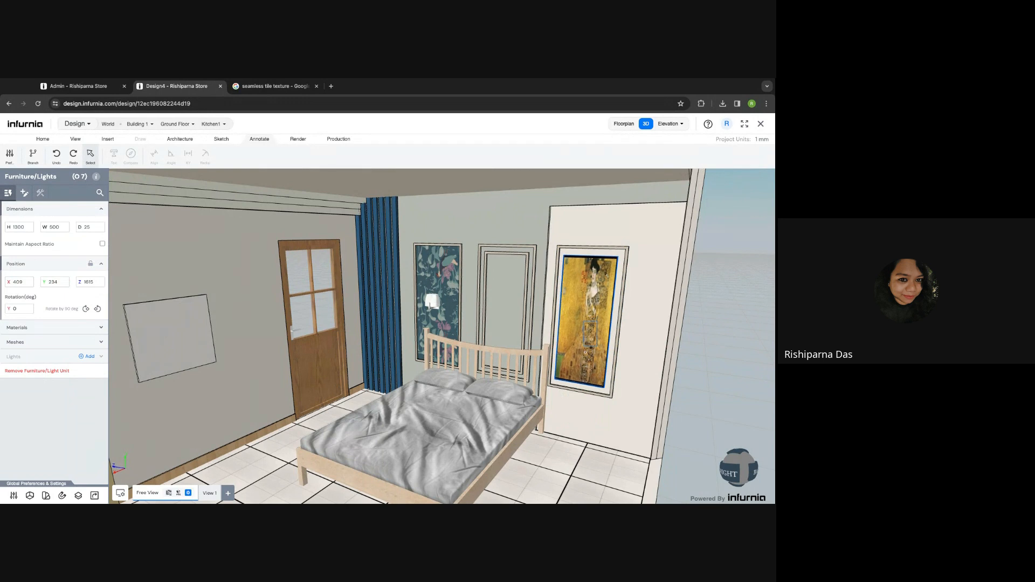
pyautogui.click(642, 321)
# - Pan and orbit the 3D view to reveal the ceiling, then select the bedroom's ceiling
pyautogui.scroll(-3, 618, 394)
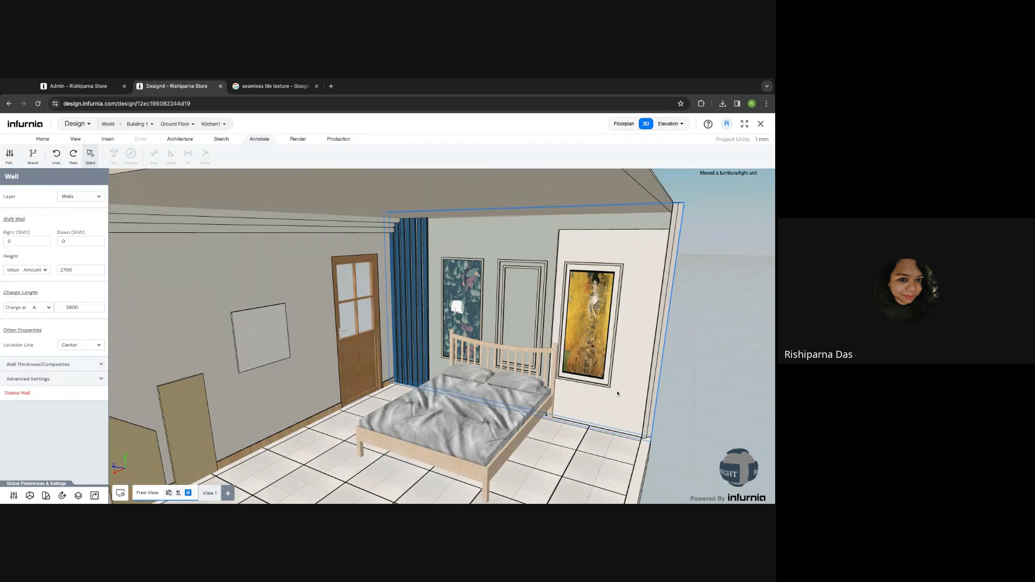
pyautogui.moveTo(517, 380); pyautogui.dragTo(459, 320, button='right')
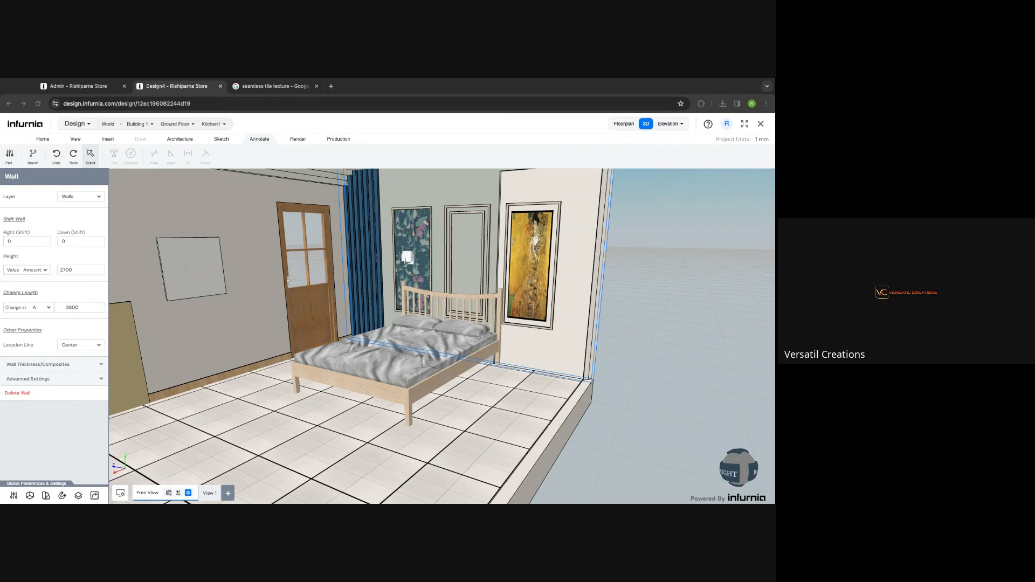
pyautogui.scroll(-3, 162, 412)
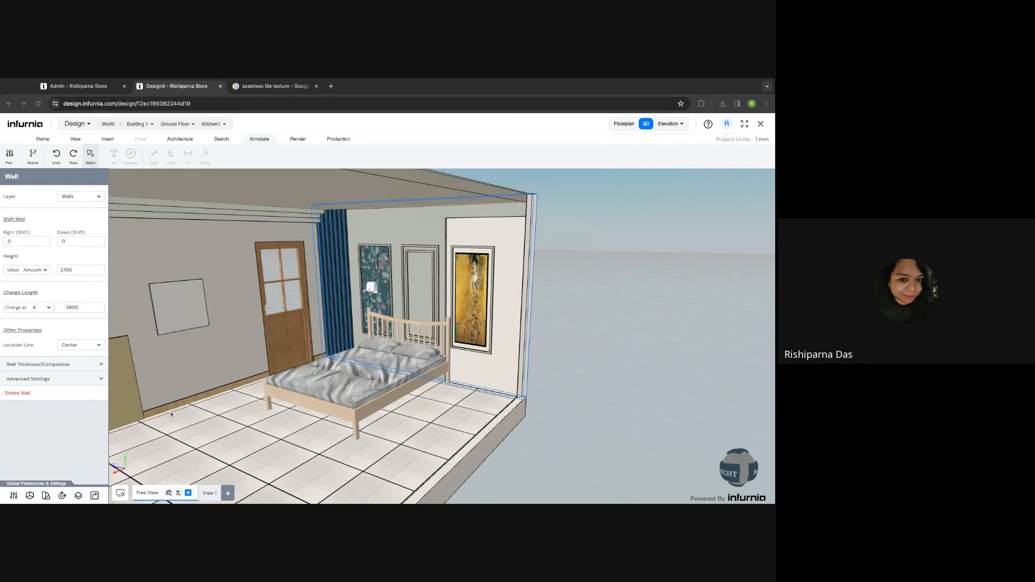
pyautogui.moveTo(171, 414); pyautogui.dragTo(241, 410, button='right')
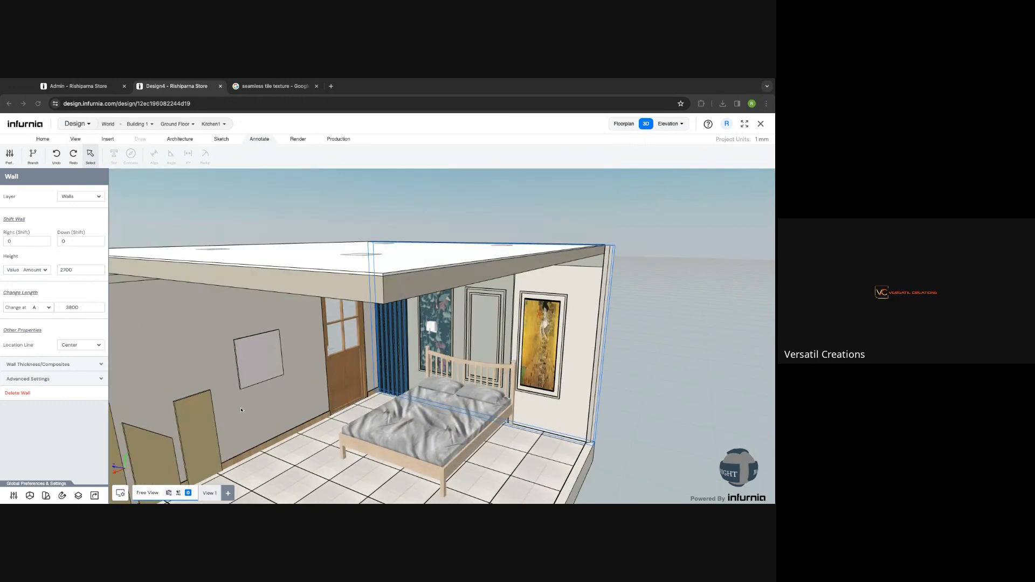
pyautogui.moveTo(241, 411); pyautogui.dragTo(466, 150)
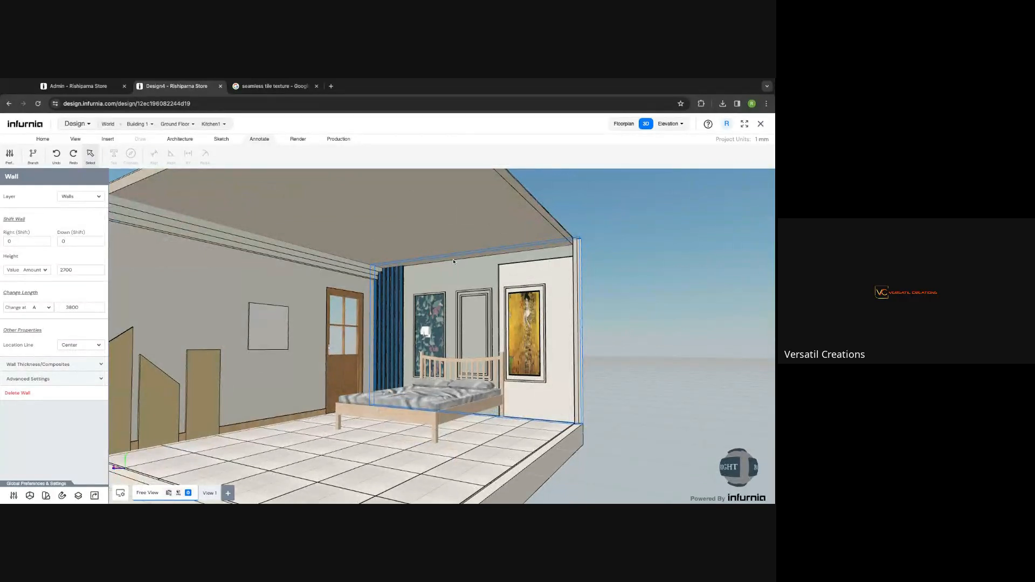
pyautogui.scroll(-2, 452, 264)
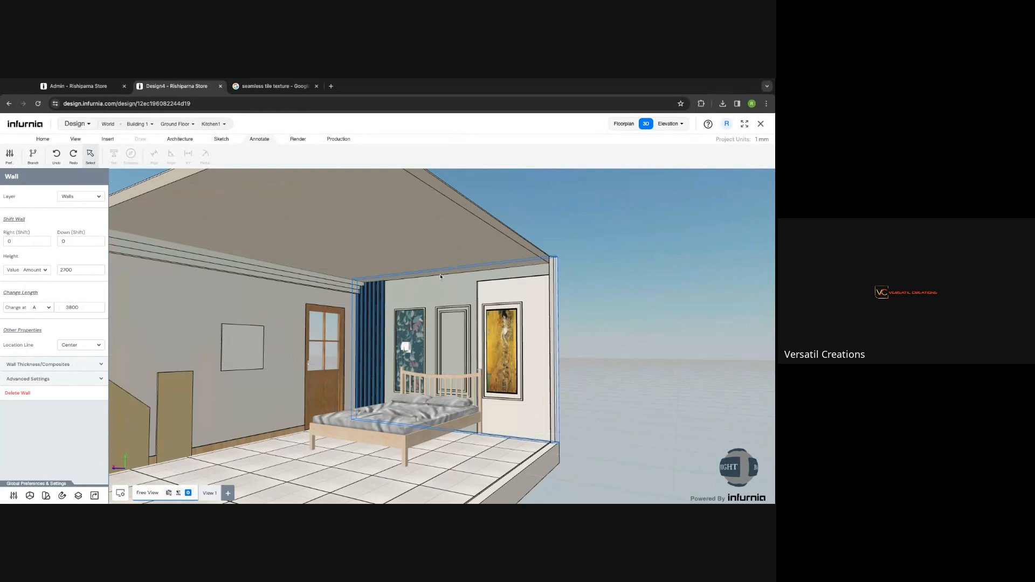
pyautogui.scroll(2, 439, 276)
pyautogui.moveTo(439, 299); pyautogui.dragTo(426, 311, button='right')
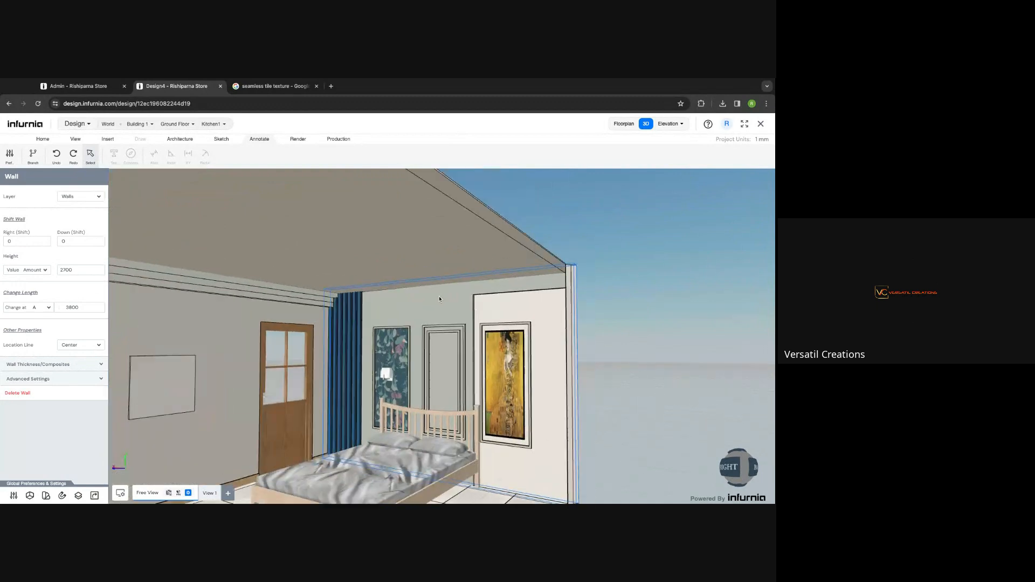
pyautogui.click(355, 267)
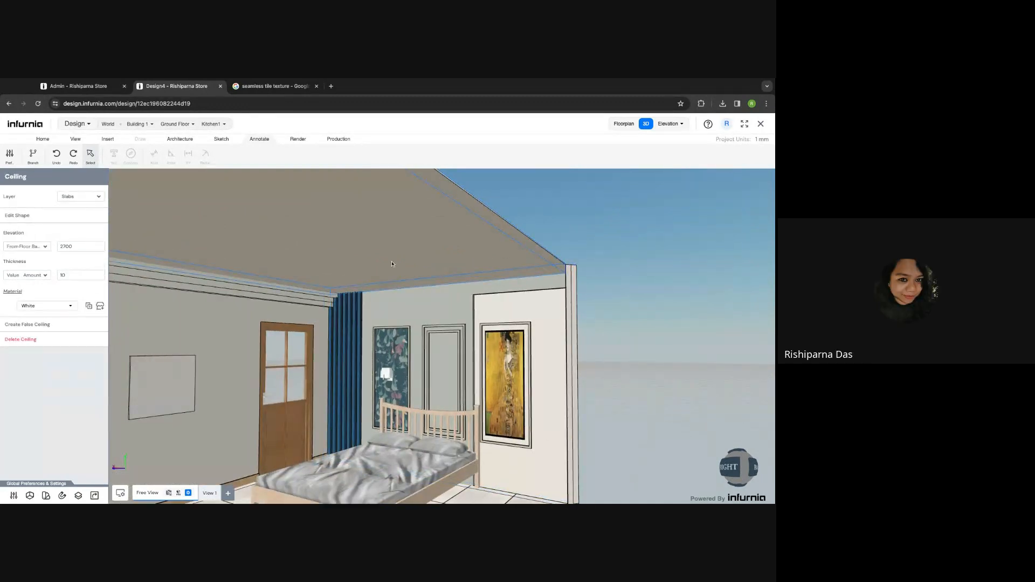
# - Create a false ceiling and offset its outline 480 inward to form a frame with a central cutout
pyautogui.scroll(-2, 415, 269)
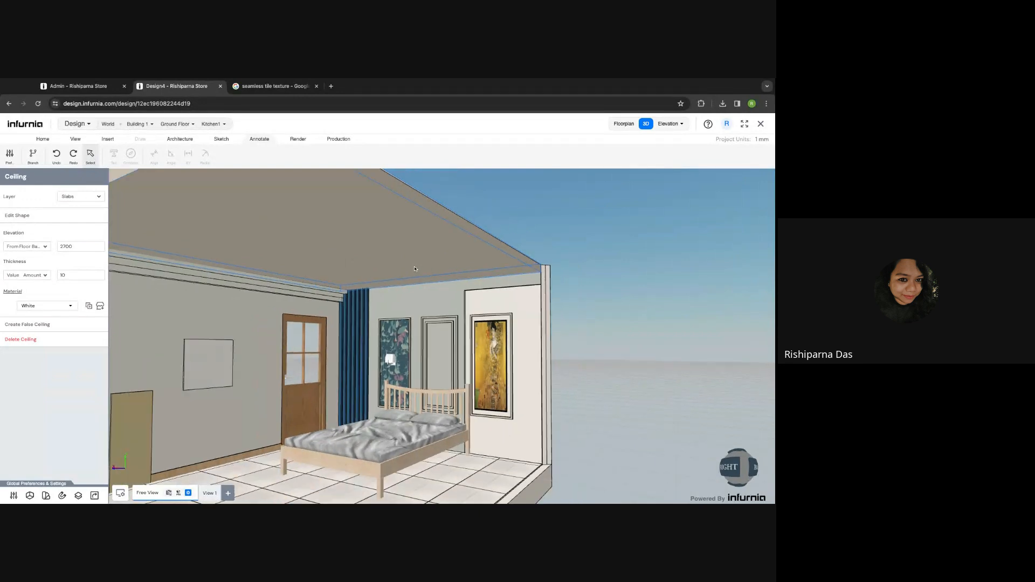
pyautogui.moveTo(415, 269); pyautogui.dragTo(221, 248)
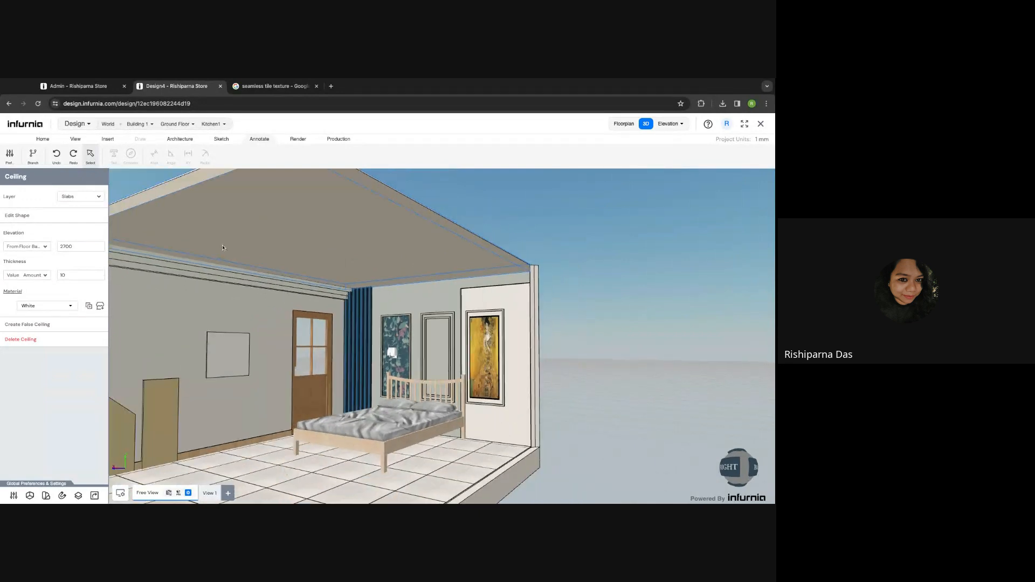
pyautogui.click(43, 326)
pyautogui.click(440, 312)
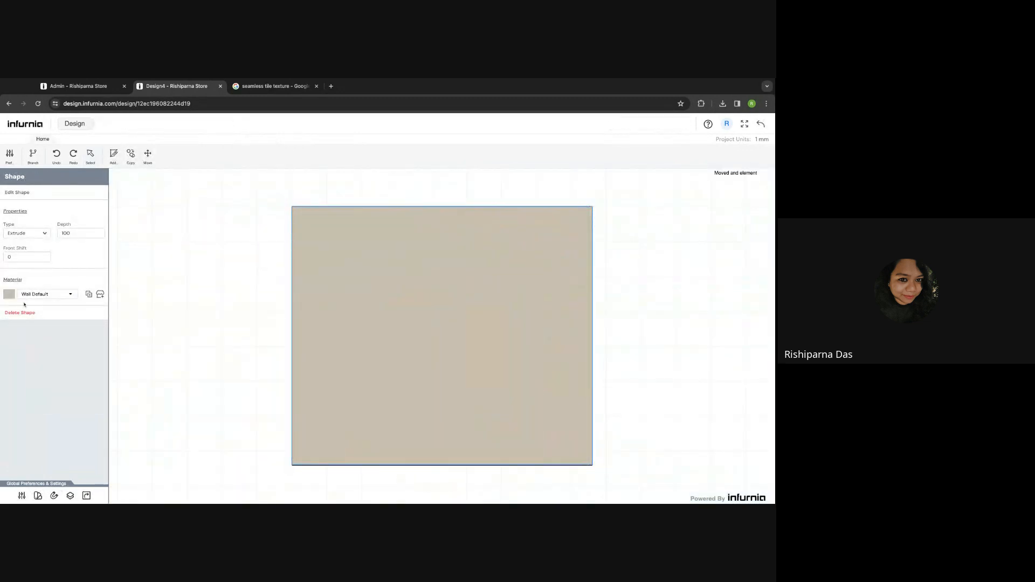
pyautogui.click(21, 195)
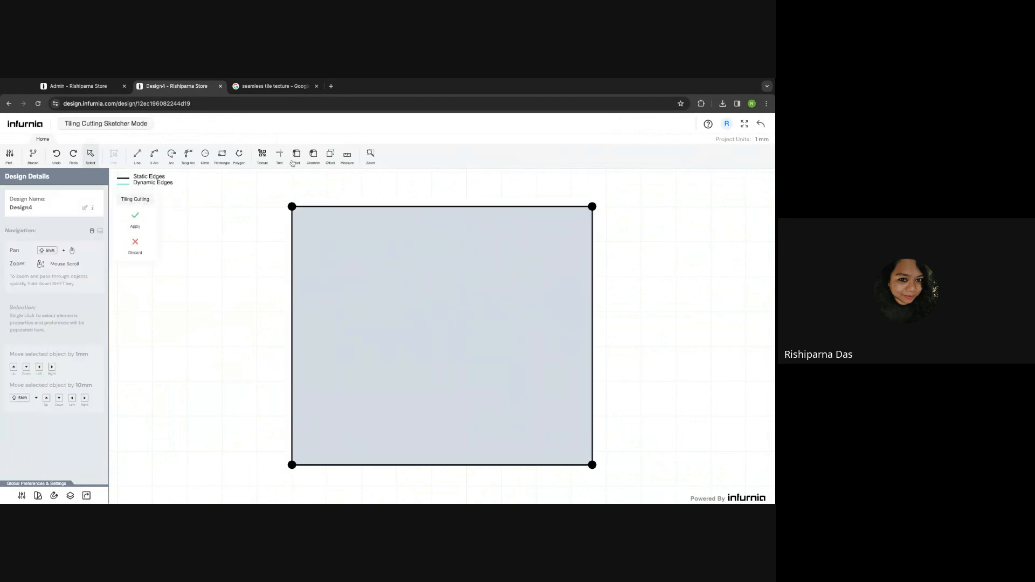
pyautogui.click(330, 158)
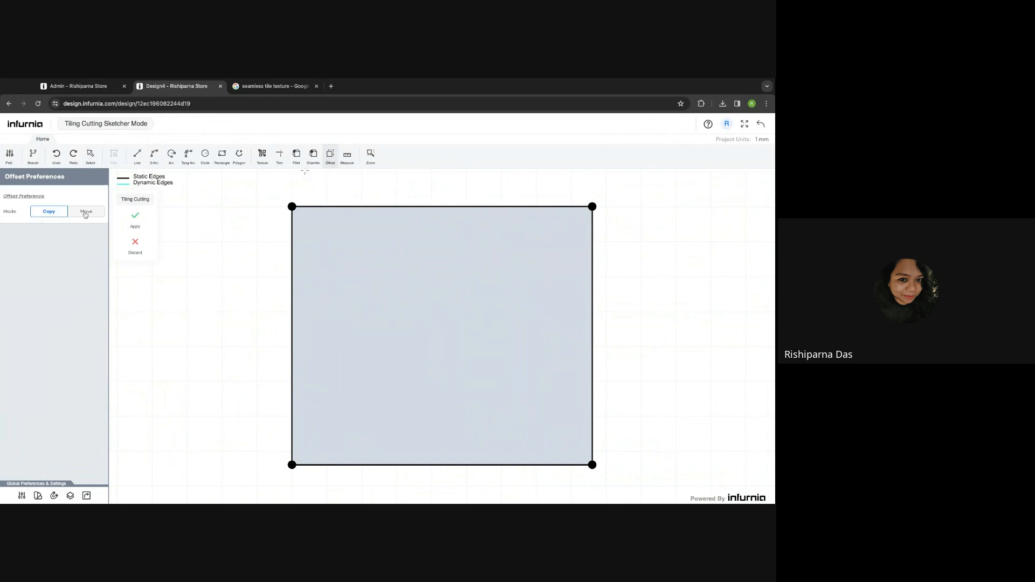
pyautogui.click(372, 207)
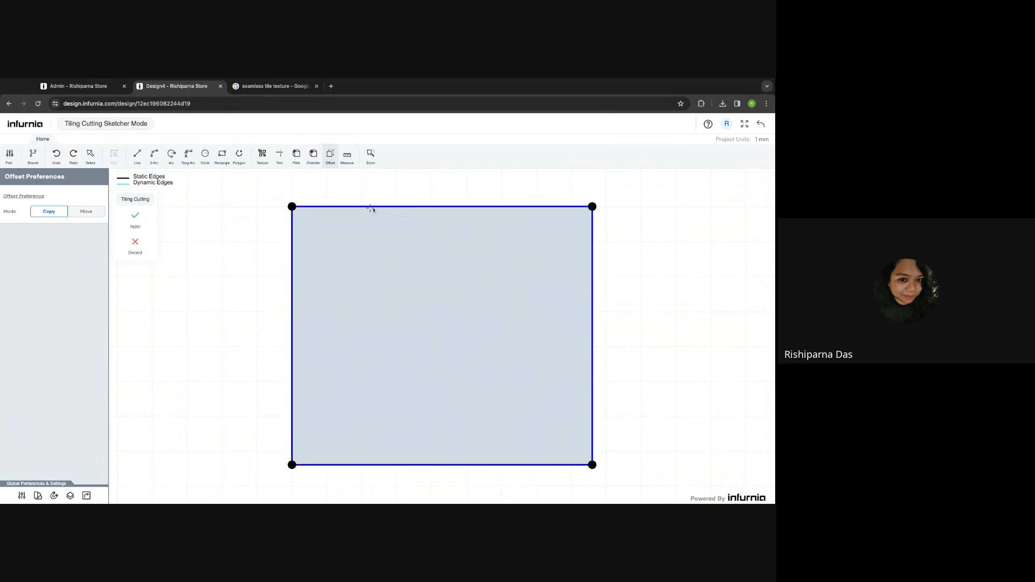
pyautogui.click(381, 242)
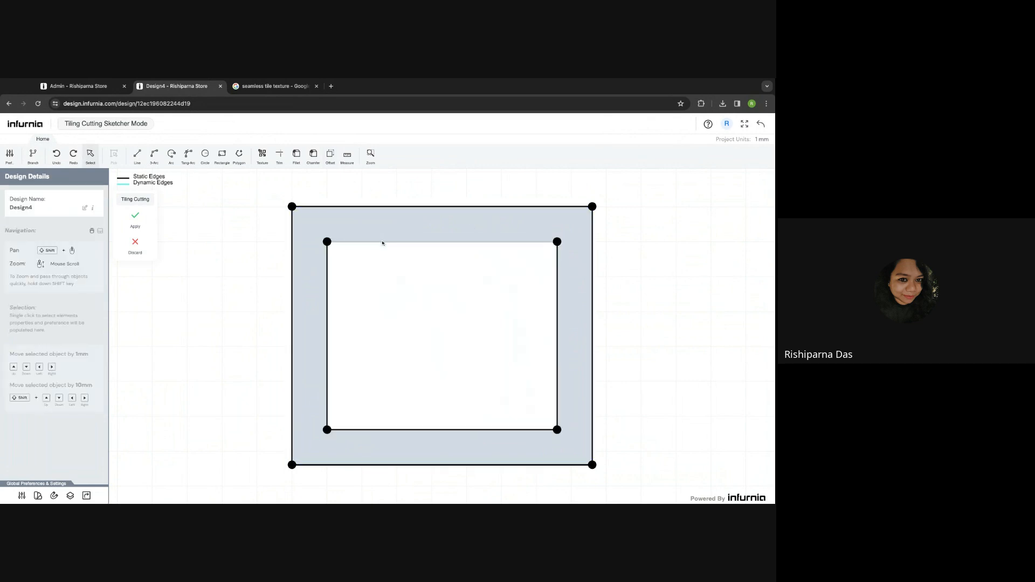
pyautogui.click(136, 218)
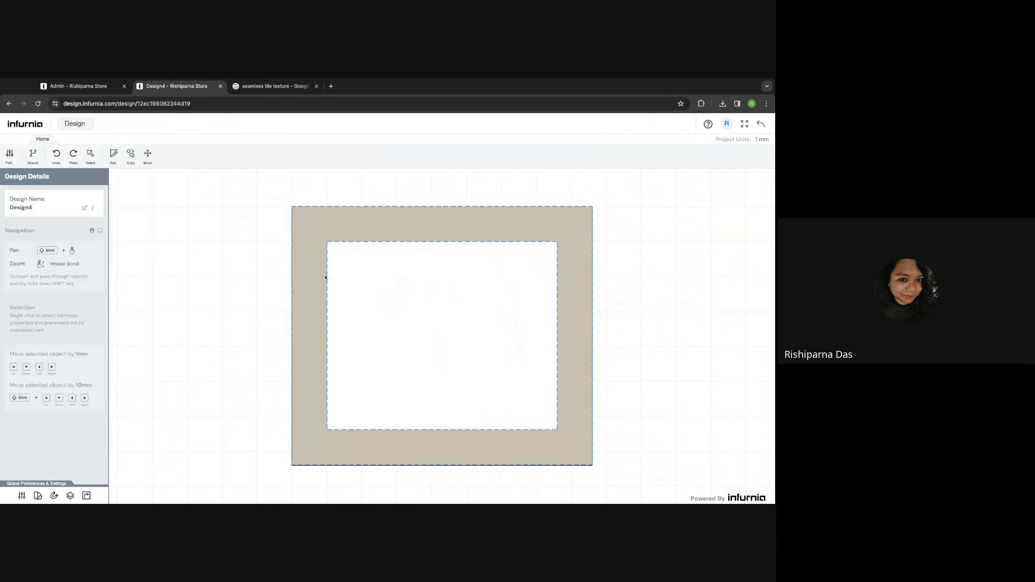
pyautogui.click(325, 278)
# - Set the false ceiling frame's depth to 40 and front shift to 75, then exit the editor
pyautogui.click(64, 232)
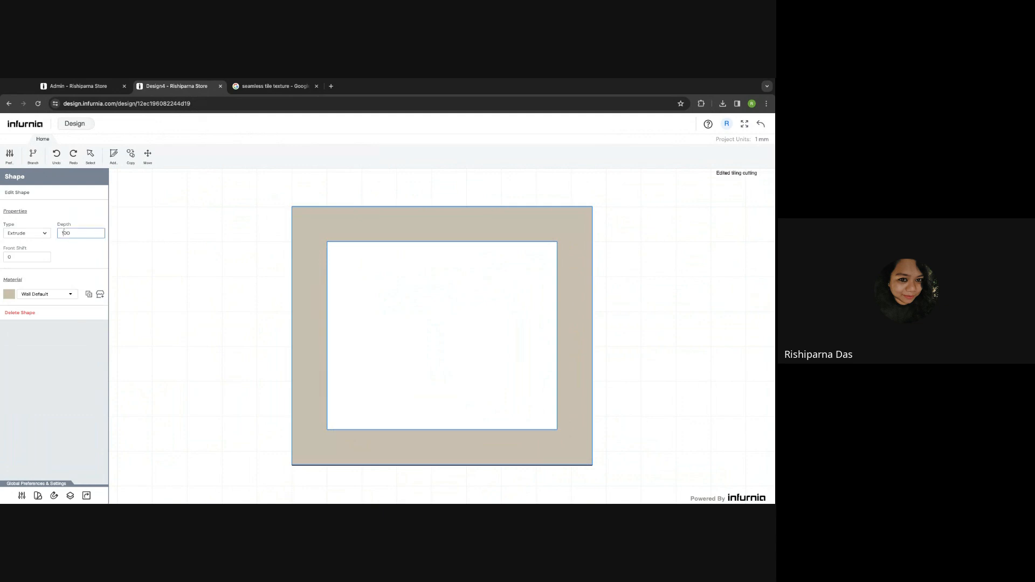
pyautogui.doubleClick(64, 232)
pyautogui.write('75')
pyautogui.press('Return')
pyautogui.click(65, 232)
pyautogui.doubleClick(65, 232)
pyautogui.write('40')
pyautogui.press('Return')
pyautogui.click(22, 258)
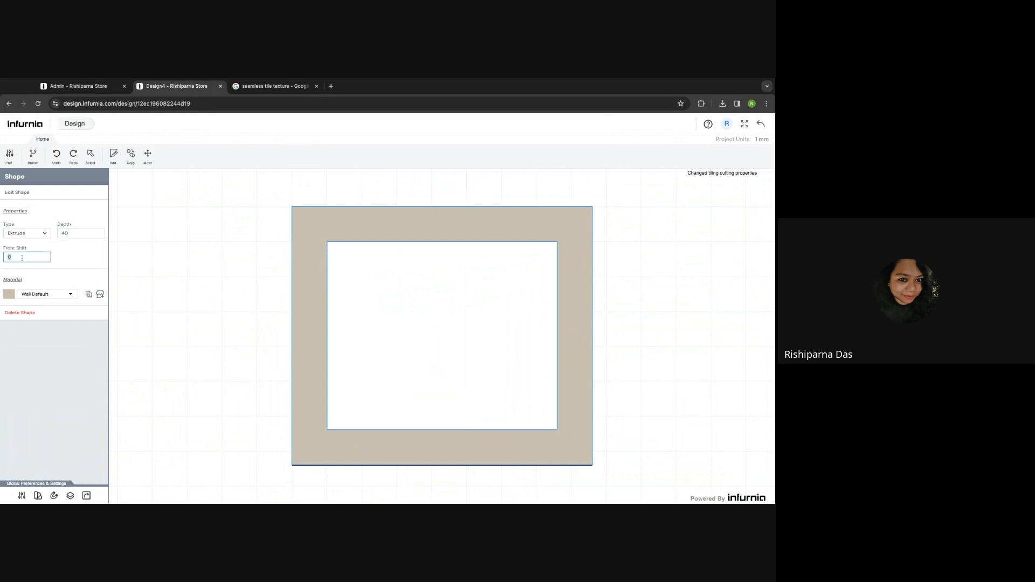
pyautogui.write('75')
pyautogui.press('Return')
pyautogui.click(761, 123)
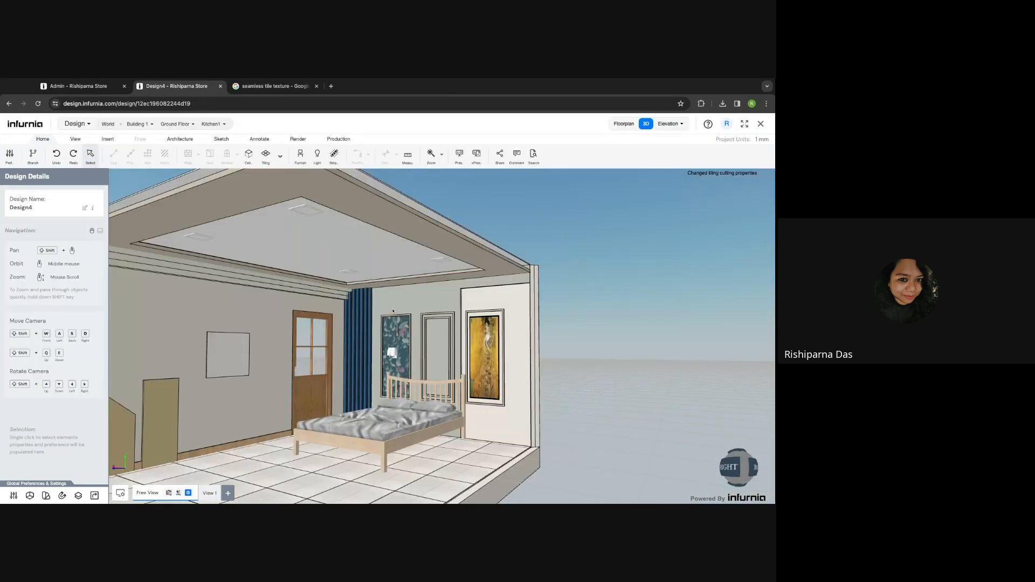
# - Zoom the bedroom view and bring up the Insert tools for adding a strip light
pyautogui.scroll(5, 393, 312)
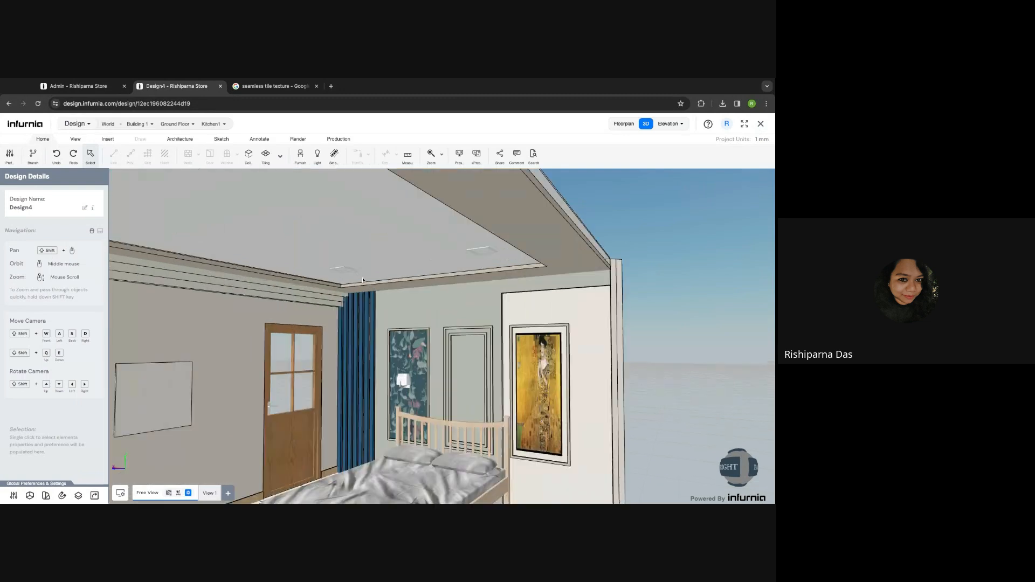
pyautogui.scroll(-3, 399, 286)
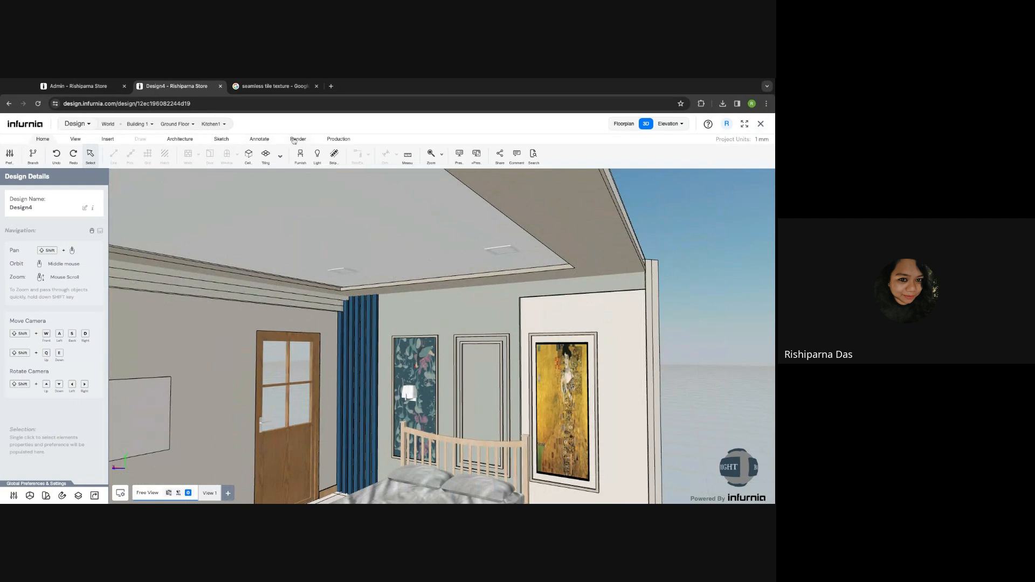
pyautogui.click(105, 139)
# - Sketch a closed rectangular strip light path with straight lines around the recessed ceiling
pyautogui.click(149, 160)
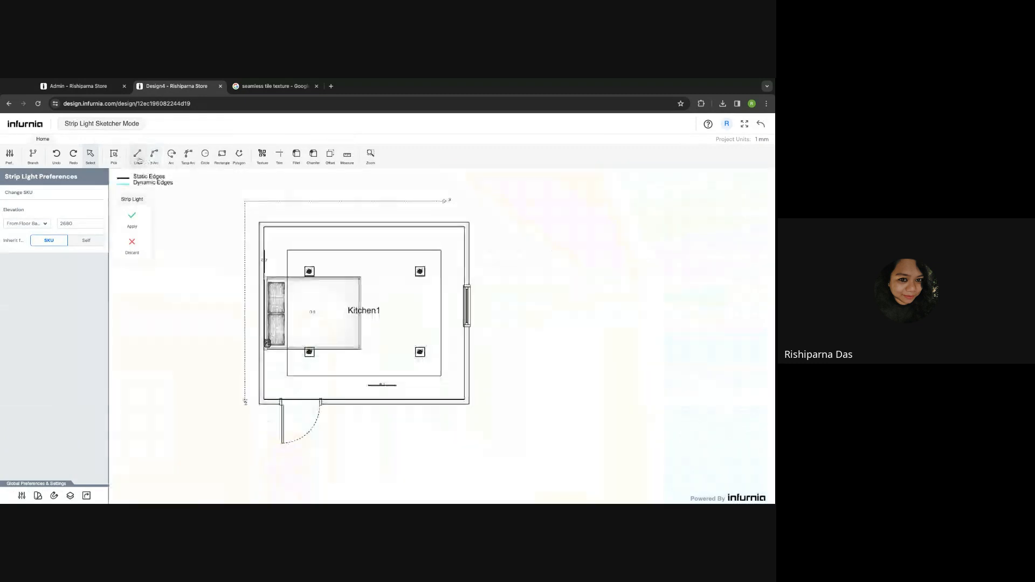
pyautogui.click(137, 156)
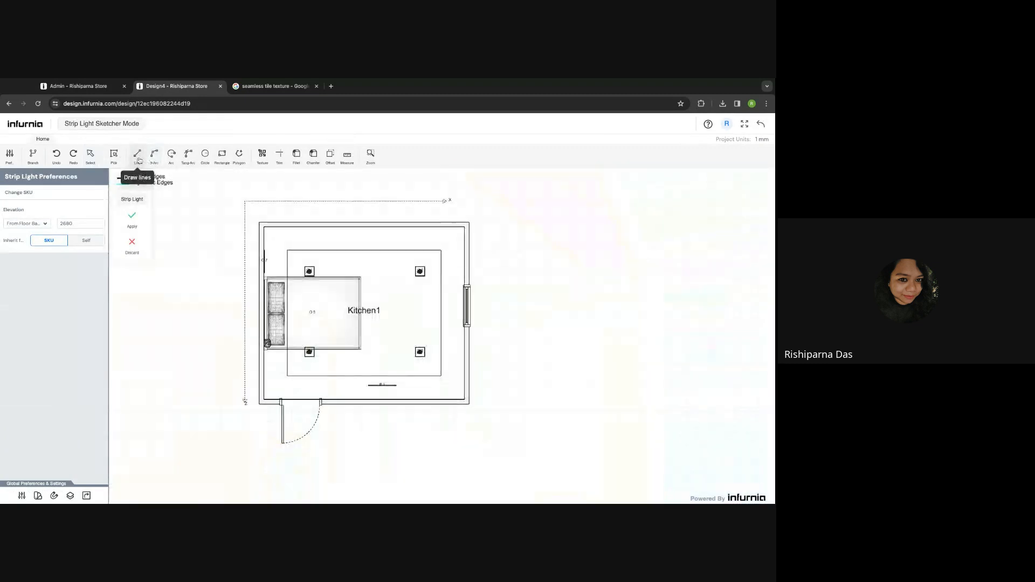
pyautogui.scroll(5, 286, 250)
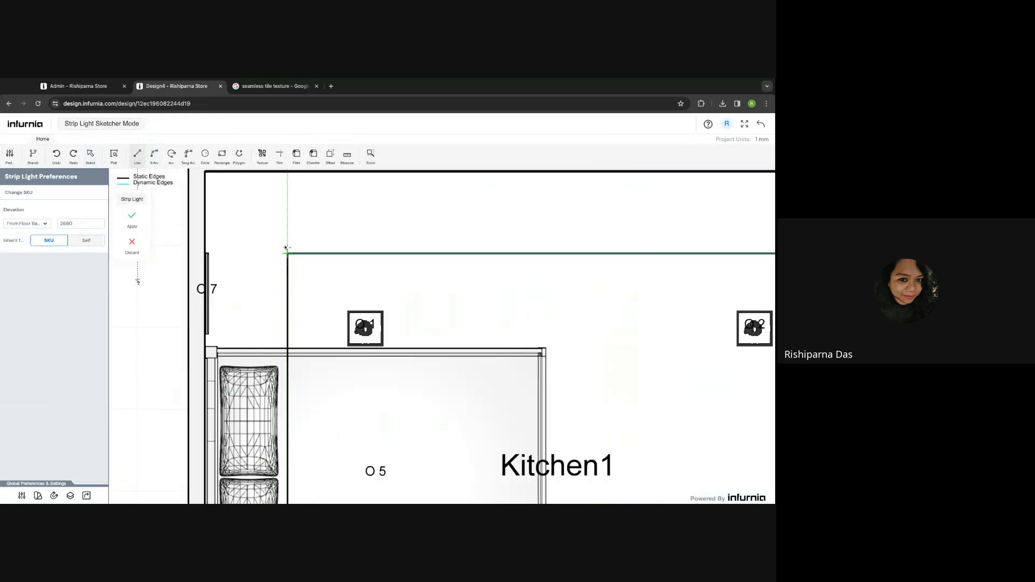
pyautogui.click(287, 252)
pyautogui.scroll(-3, 287, 255)
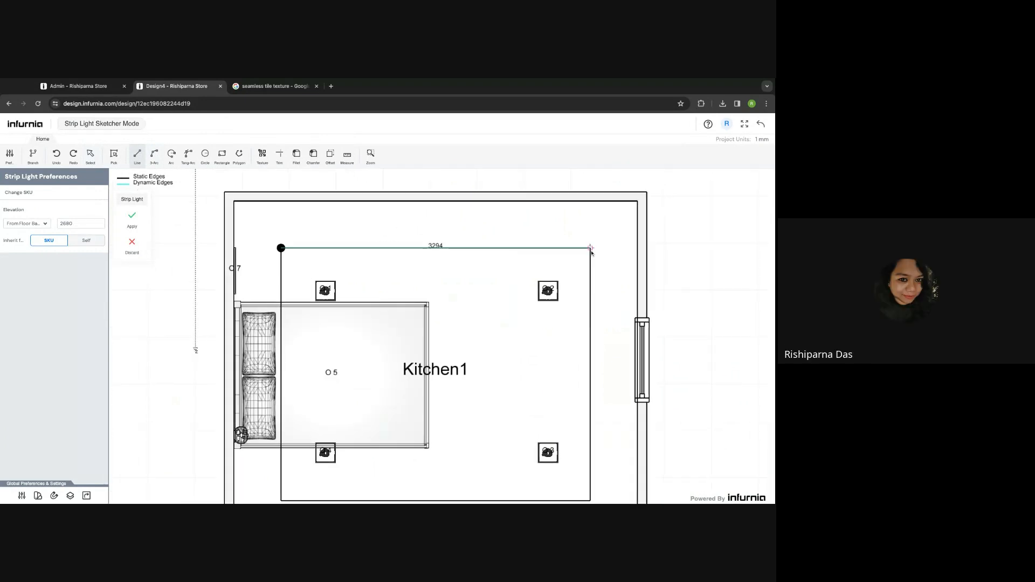
pyautogui.click(589, 248)
pyautogui.scroll(-2, 568, 359)
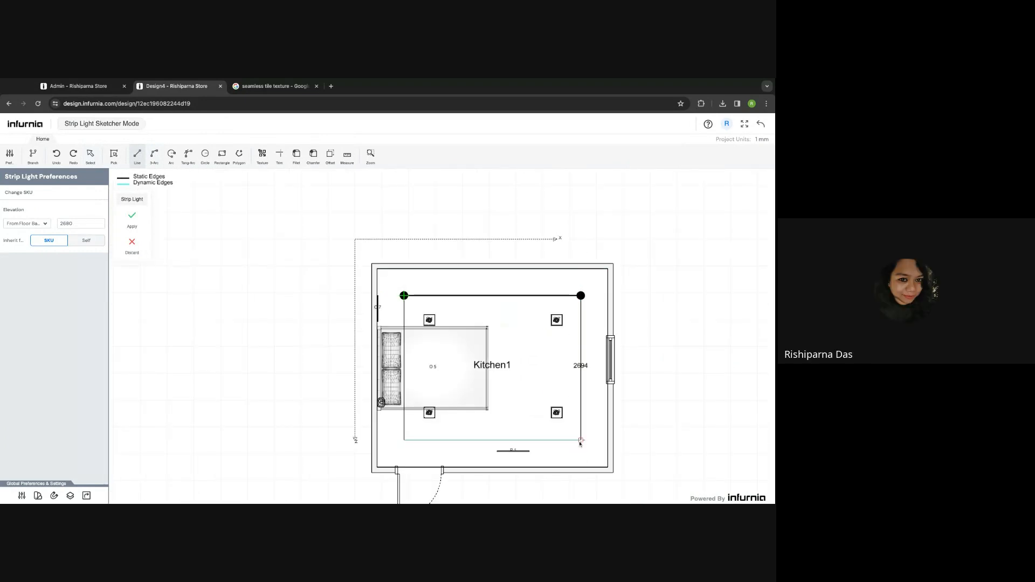
pyautogui.click(580, 440)
pyautogui.click(406, 441)
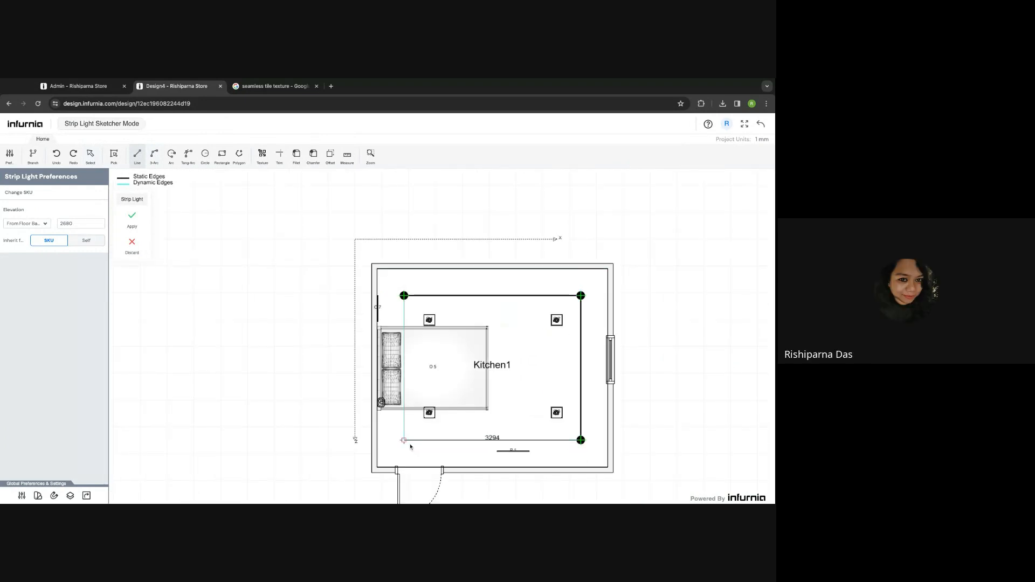
pyautogui.click(404, 296)
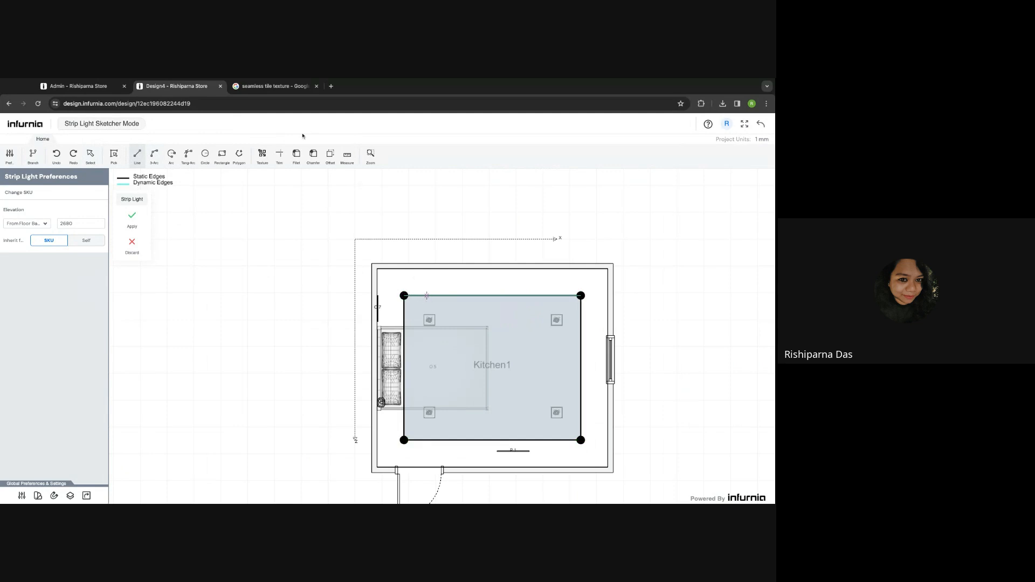
# - Offset the strip light rectangle by 75 as a move and apply it
pyautogui.click(330, 157)
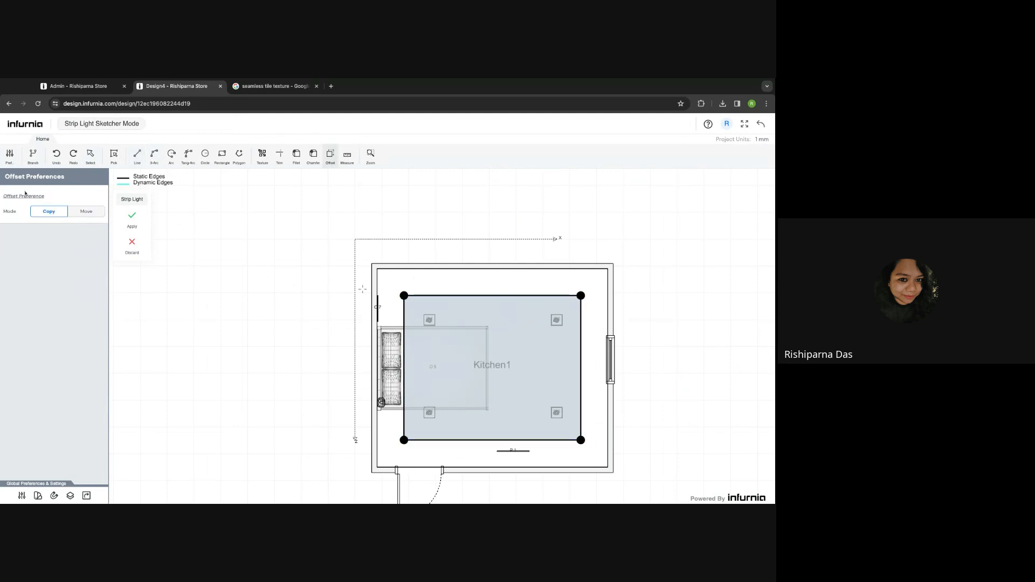
pyautogui.click(87, 211)
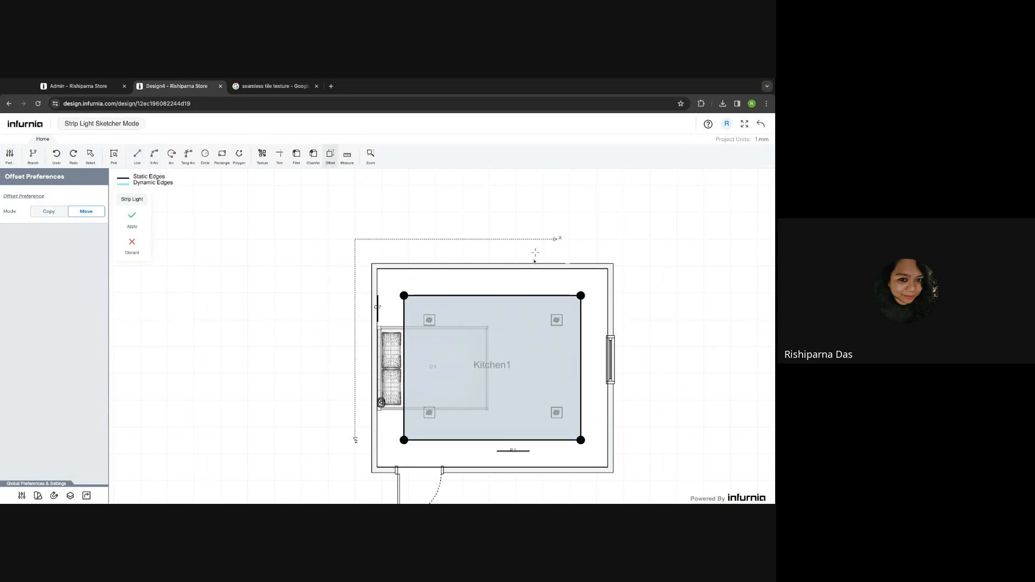
pyautogui.click(440, 296)
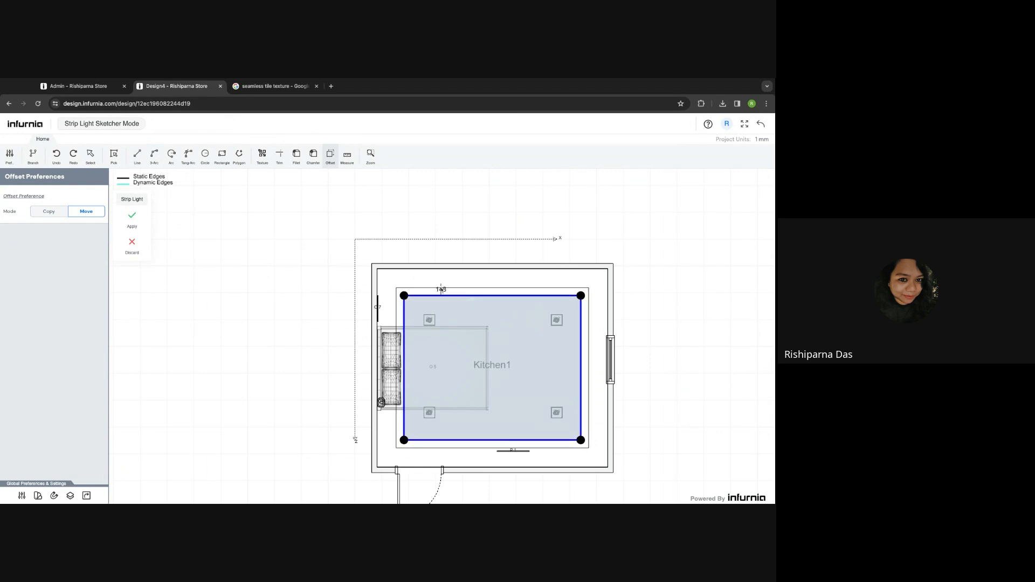
pyautogui.write('75')
pyautogui.press('Return')
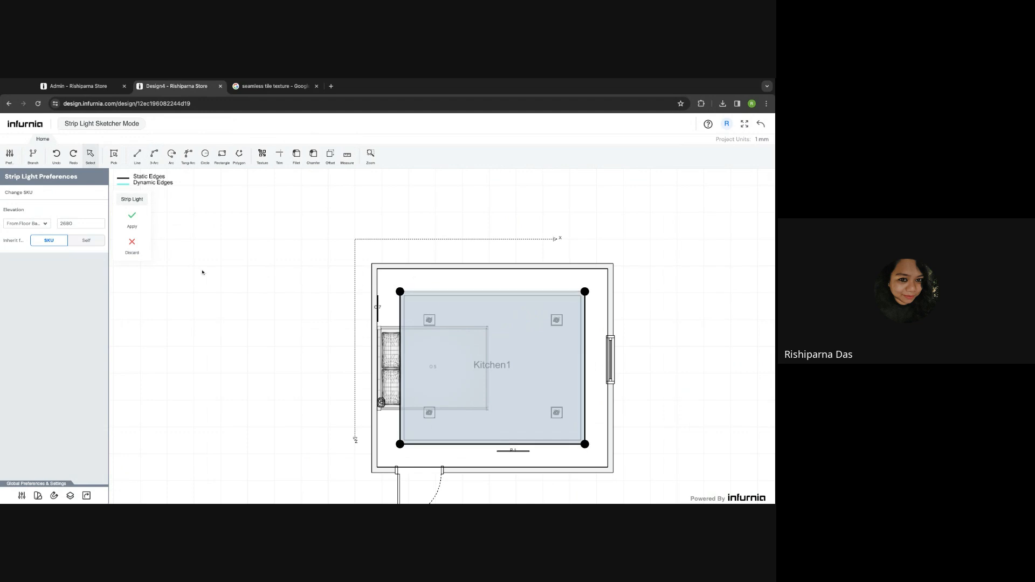
pyautogui.click(132, 220)
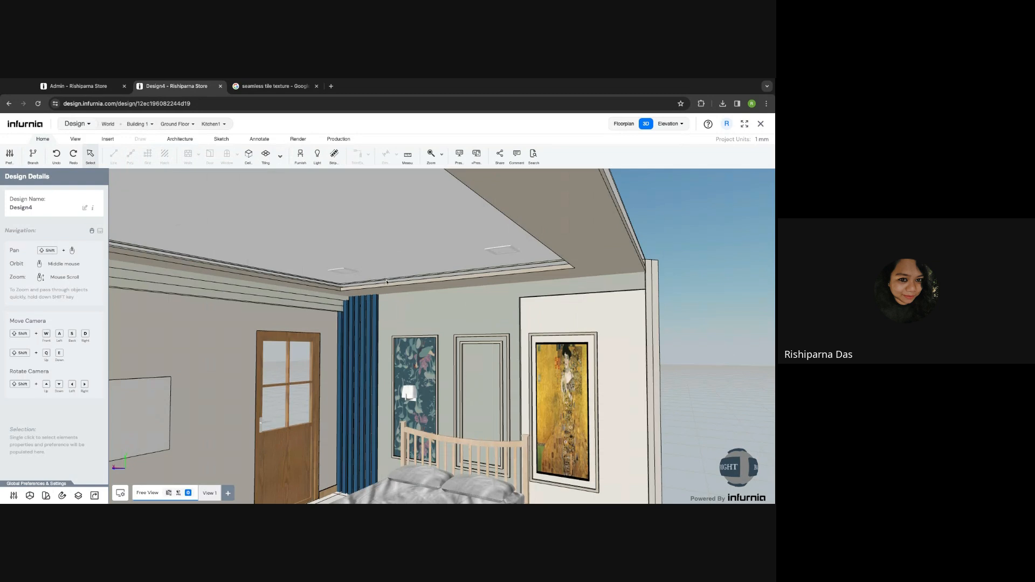
# - Select the cornice strip light and switch it from Inherit from SKU to Self
pyautogui.scroll(2, 385, 282)
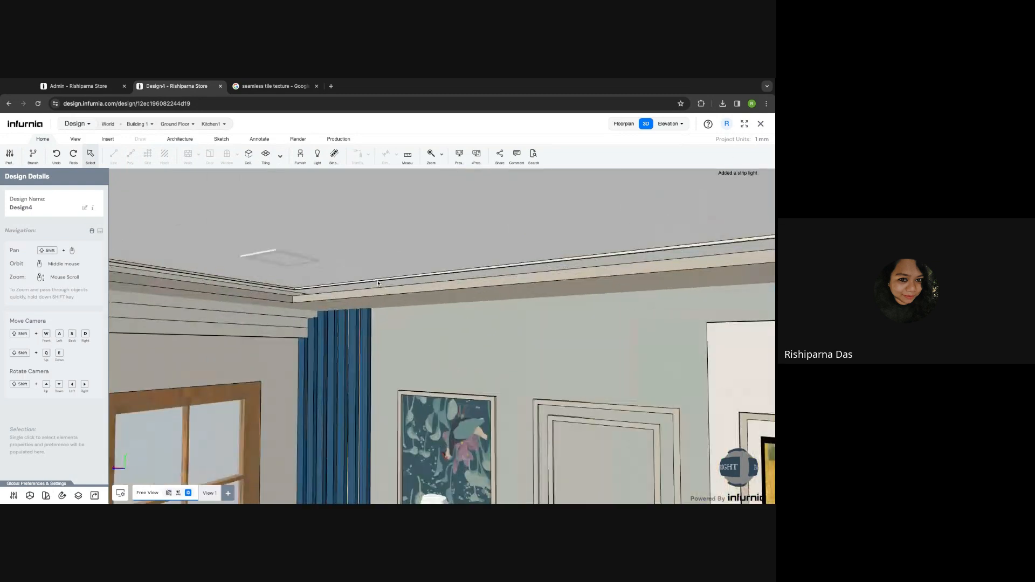
pyautogui.scroll(-3, 381, 282)
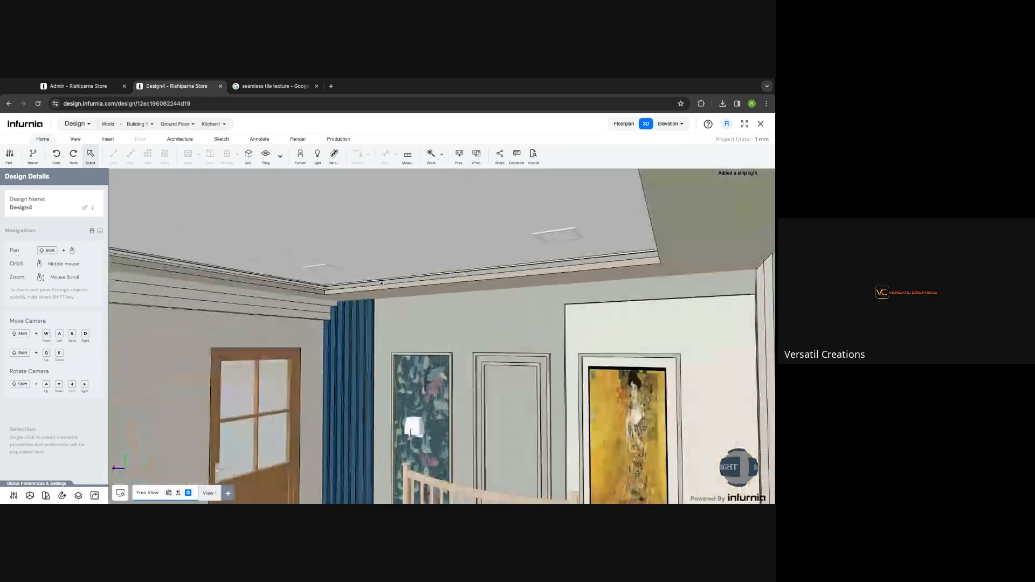
pyautogui.scroll(-2, 381, 282)
pyautogui.click(381, 279)
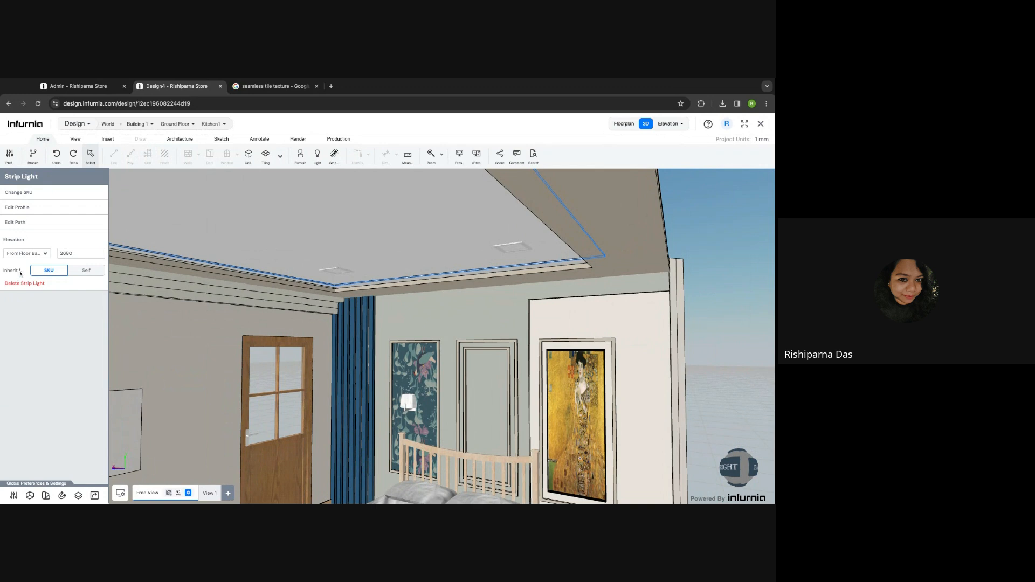
pyautogui.click(81, 275)
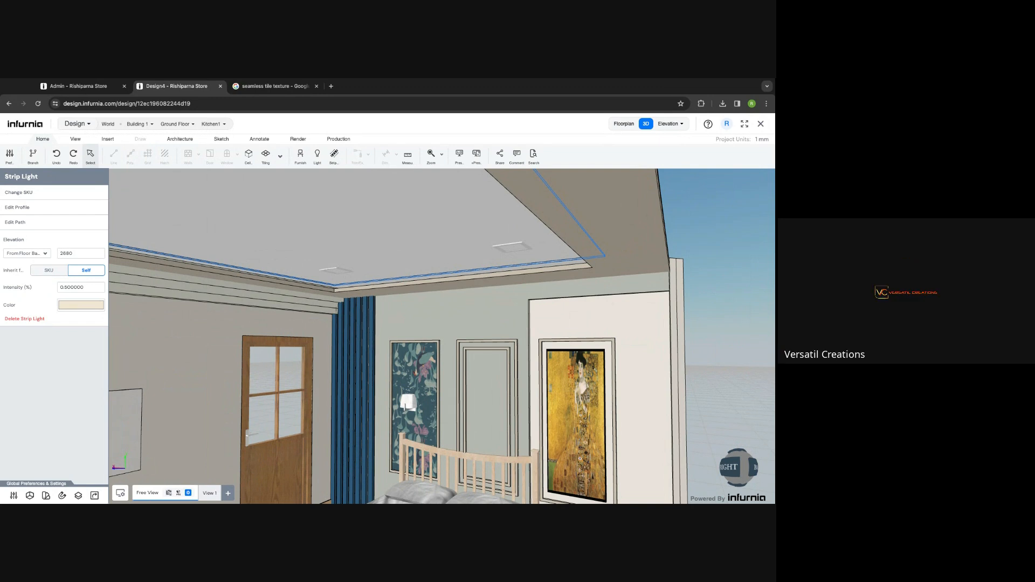
pyautogui.click(108, 139)
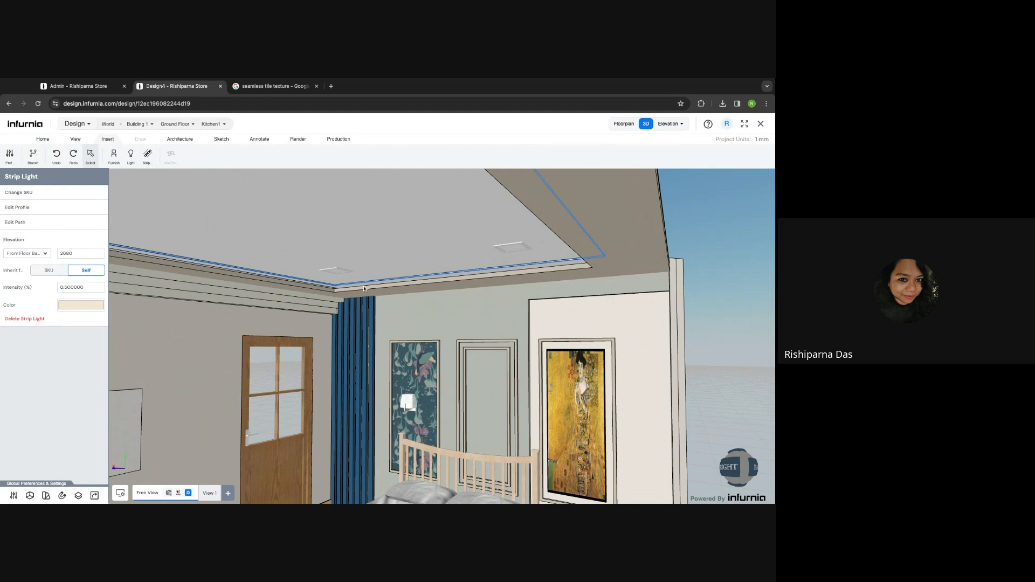
pyautogui.scroll(3, 364, 289)
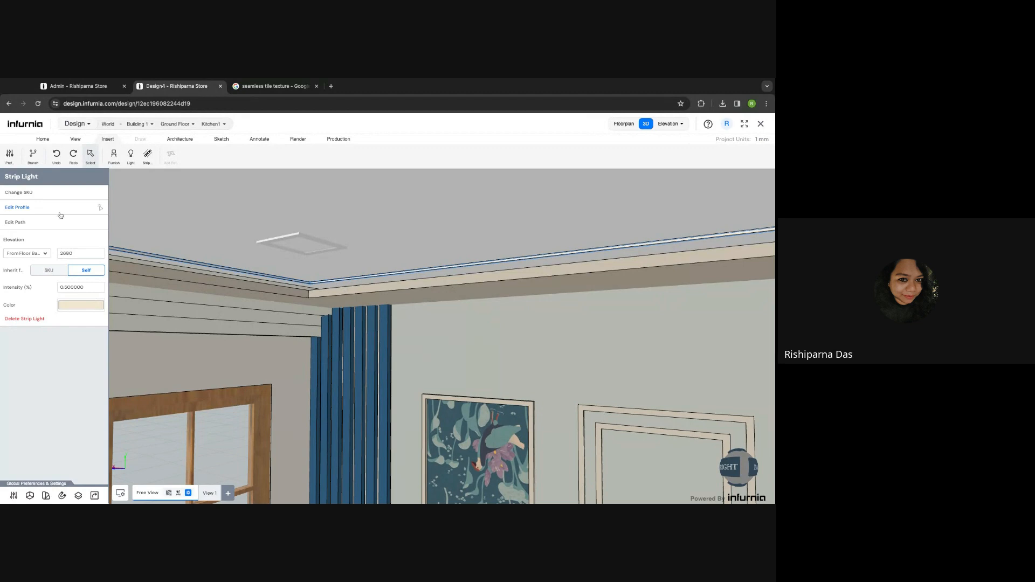
# - Open the ceiling's false-ceiling layout and start a rectangle cutout in Tiling Cutting mode
pyautogui.click(216, 288)
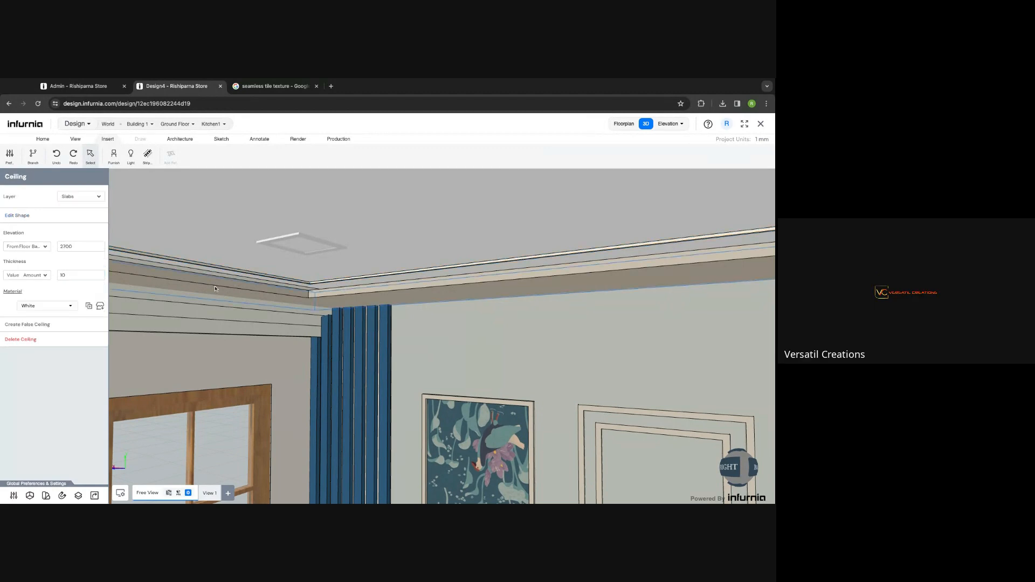
pyautogui.click(17, 216)
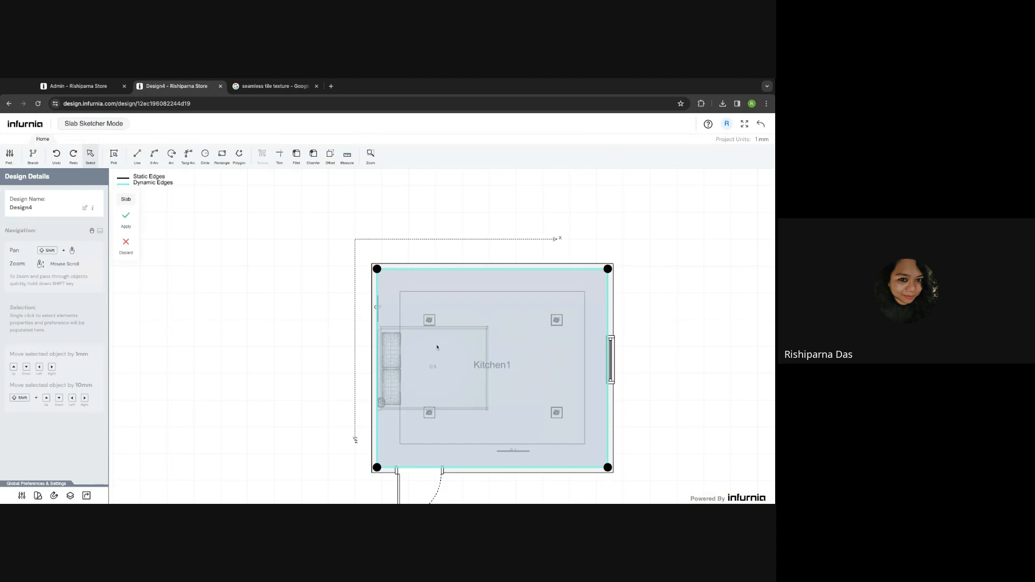
pyautogui.click(126, 242)
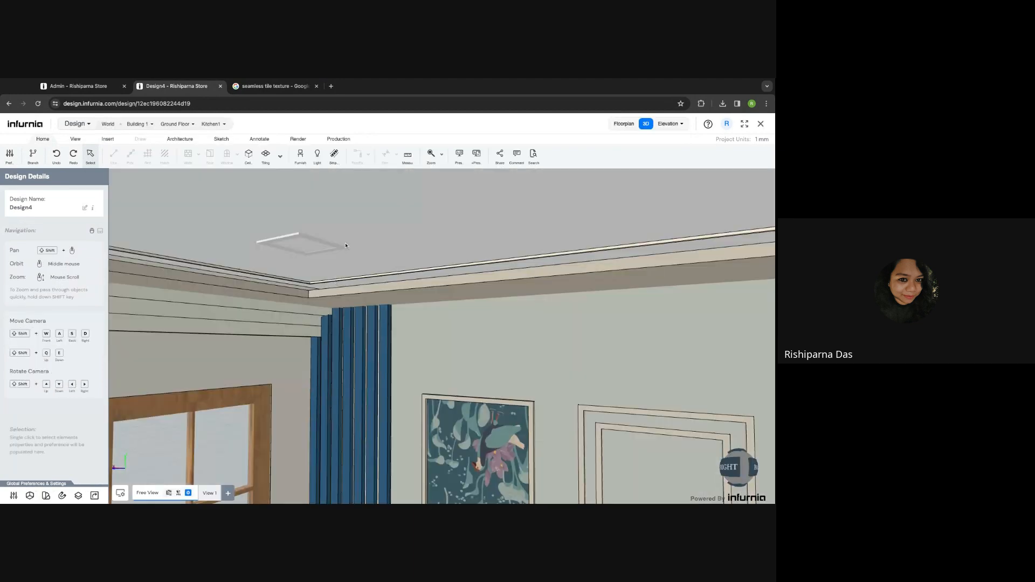
pyautogui.click(346, 245)
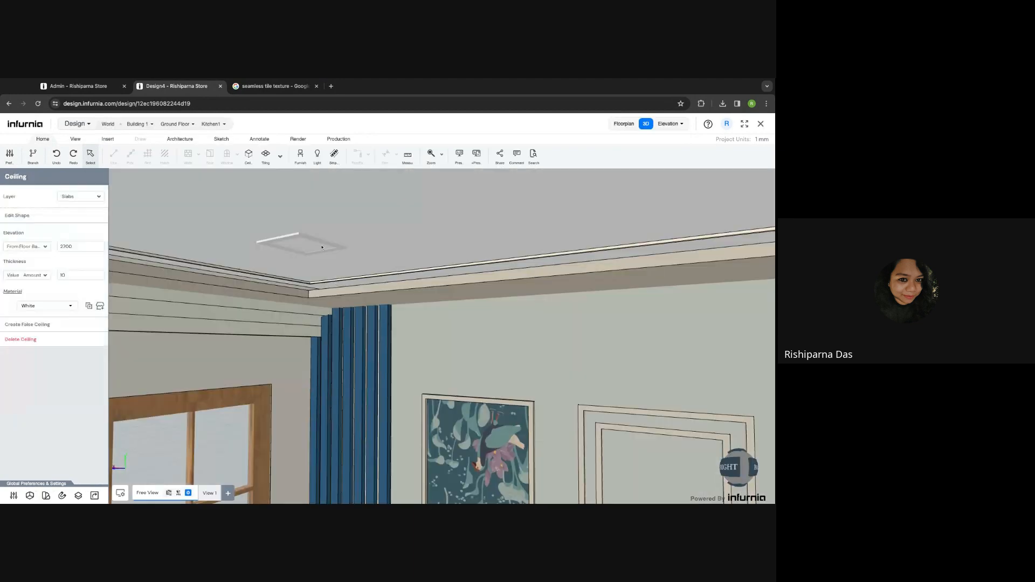
pyautogui.click(32, 325)
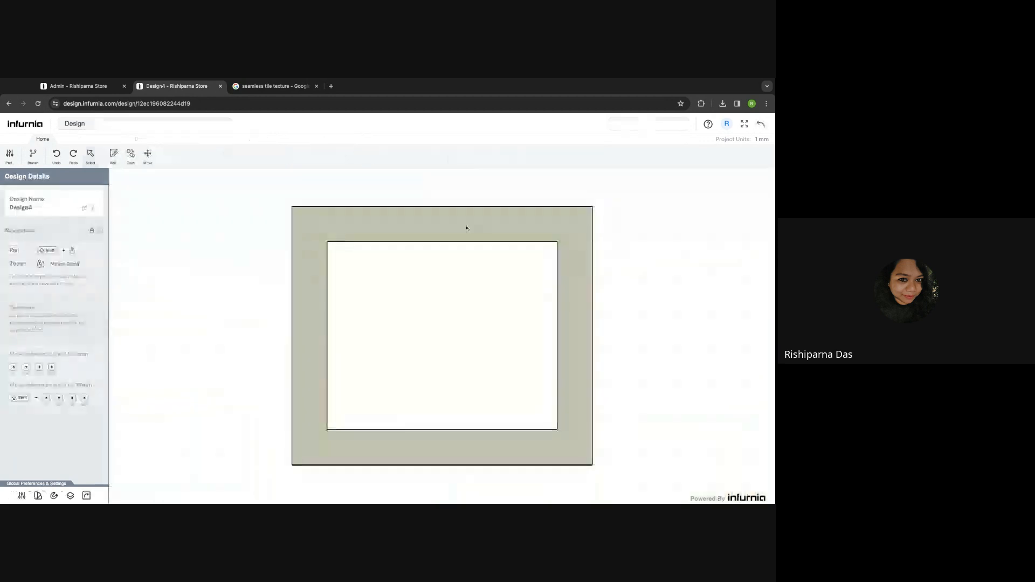
pyautogui.click(118, 165)
pyautogui.click(222, 156)
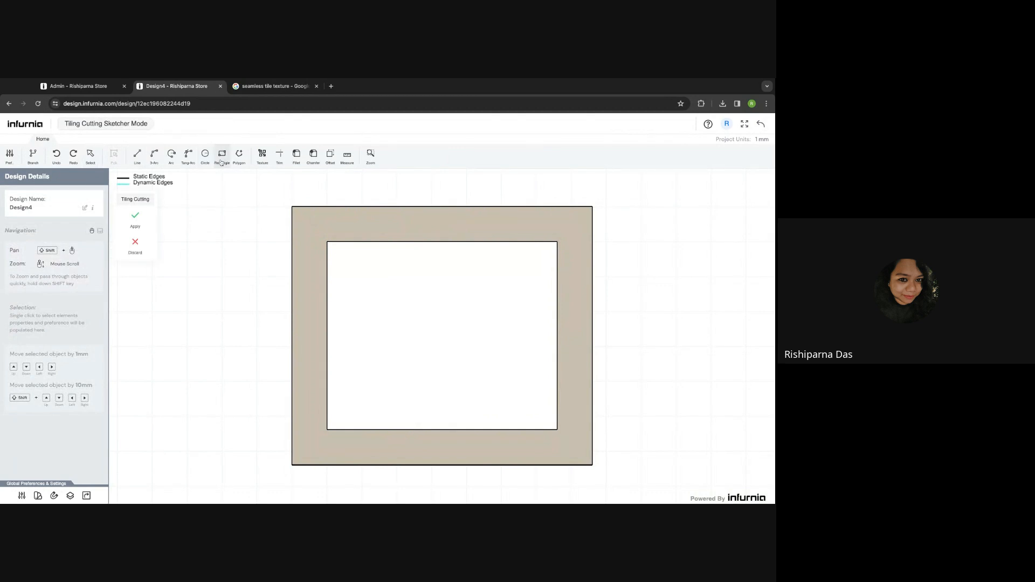
# - Draw a corner-to-corner rectangle, offset it inward, and apply it to the false ceiling
pyautogui.click(291, 206)
pyautogui.click(592, 465)
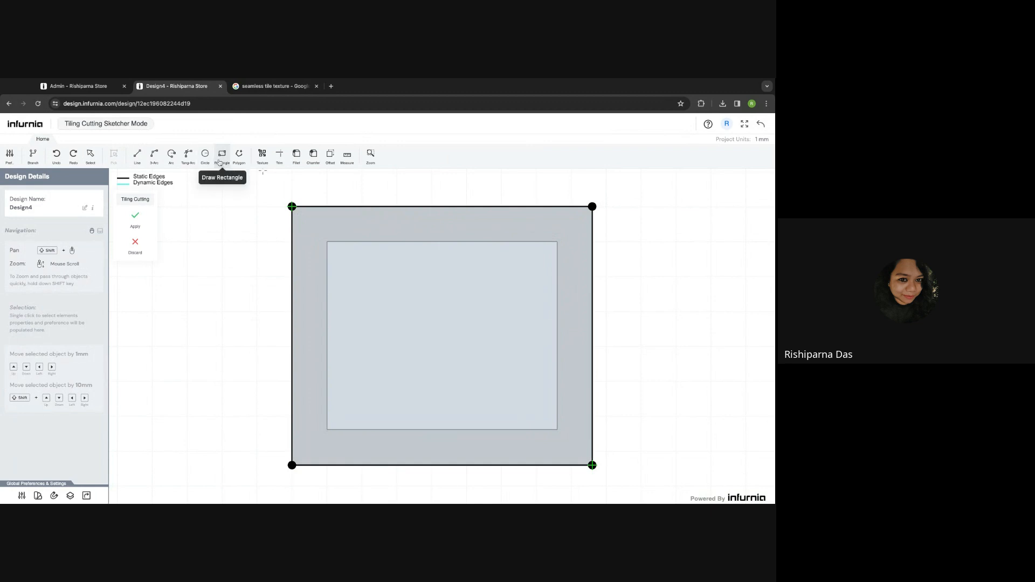
pyautogui.click(328, 161)
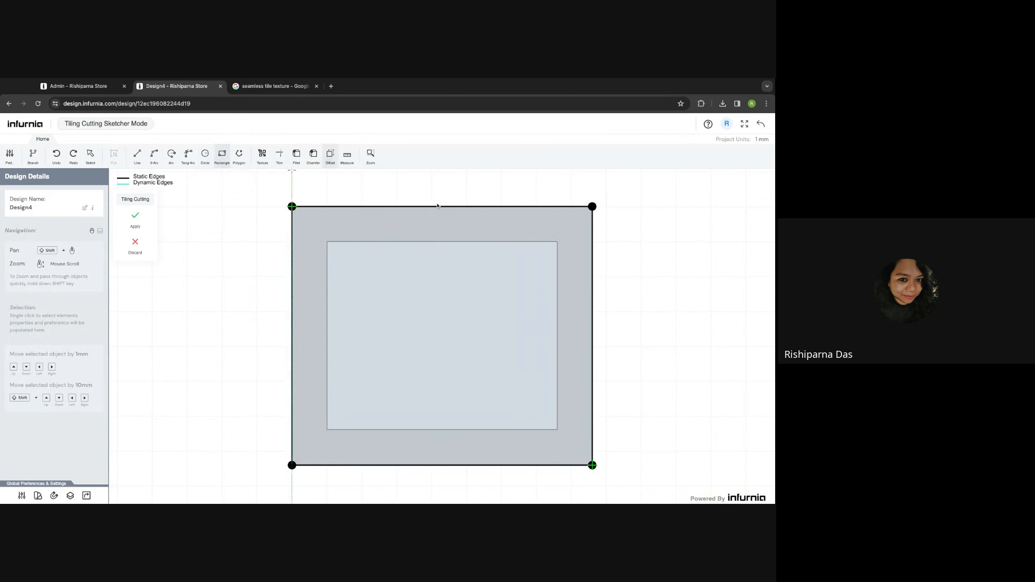
pyautogui.click(330, 157)
pyautogui.click(392, 205)
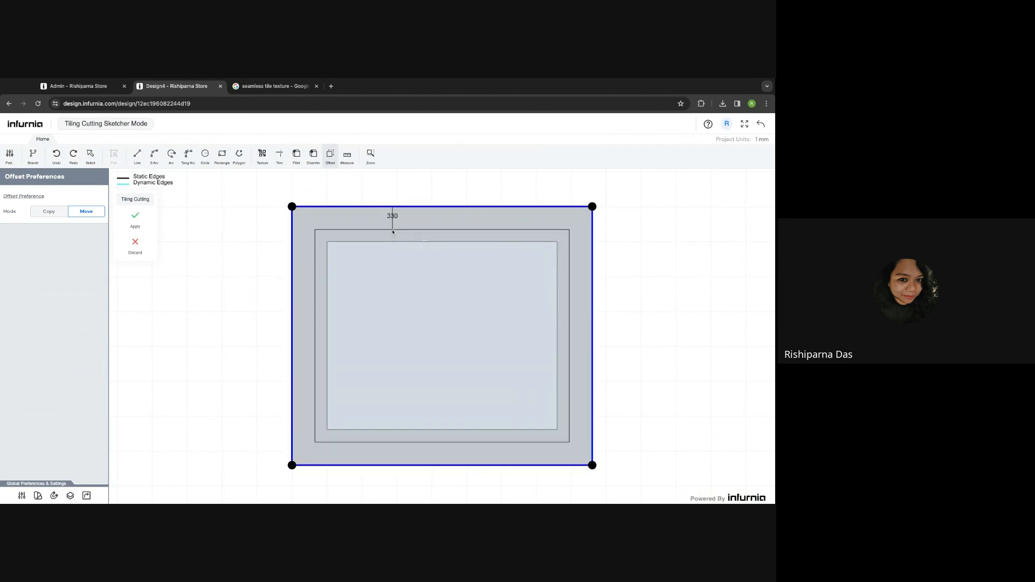
pyautogui.click(393, 232)
pyautogui.click(135, 218)
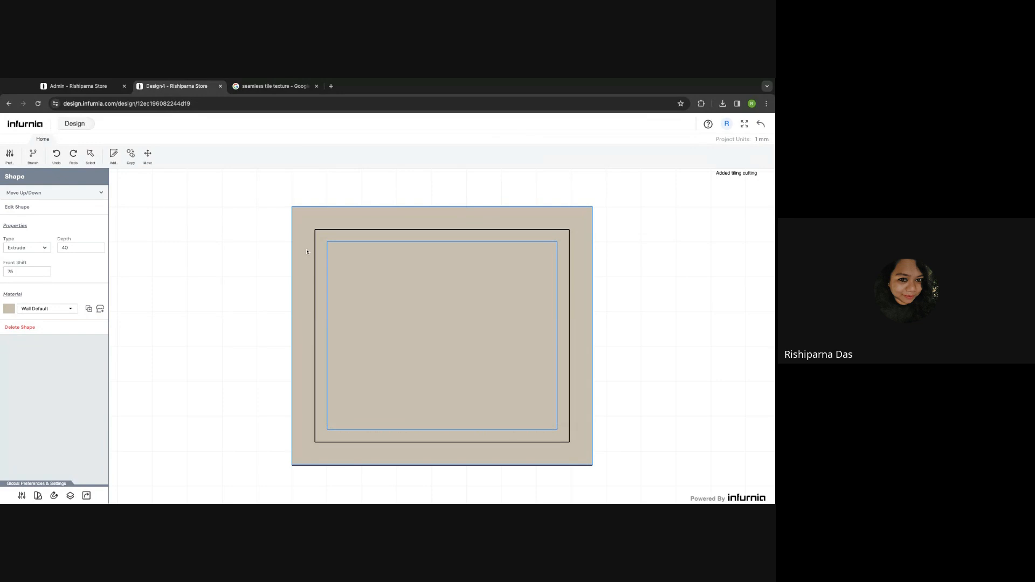
# - Set the outer frame shape's depth to 75 and front shift to 0
pyautogui.click(340, 236)
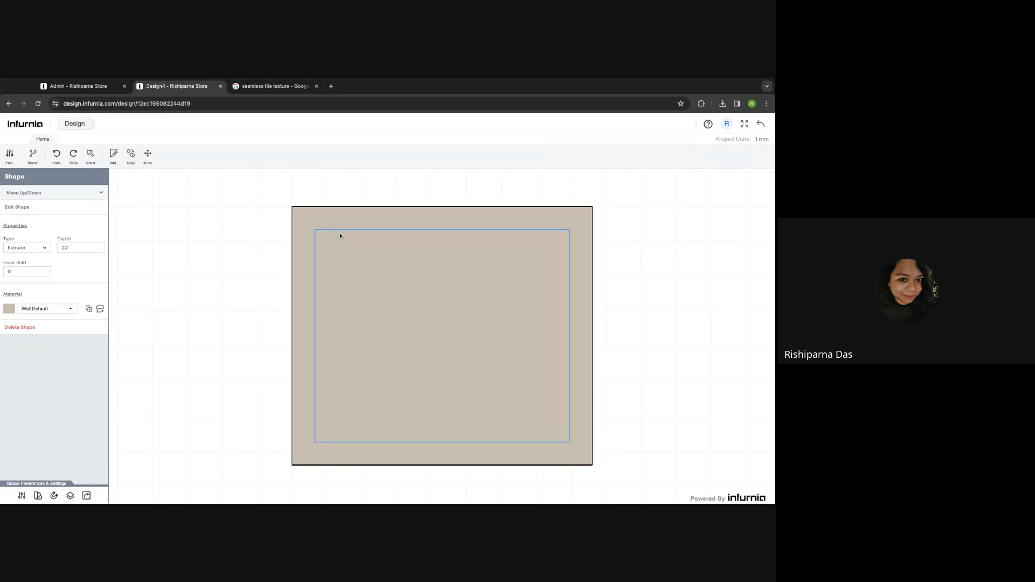
pyautogui.click(296, 221)
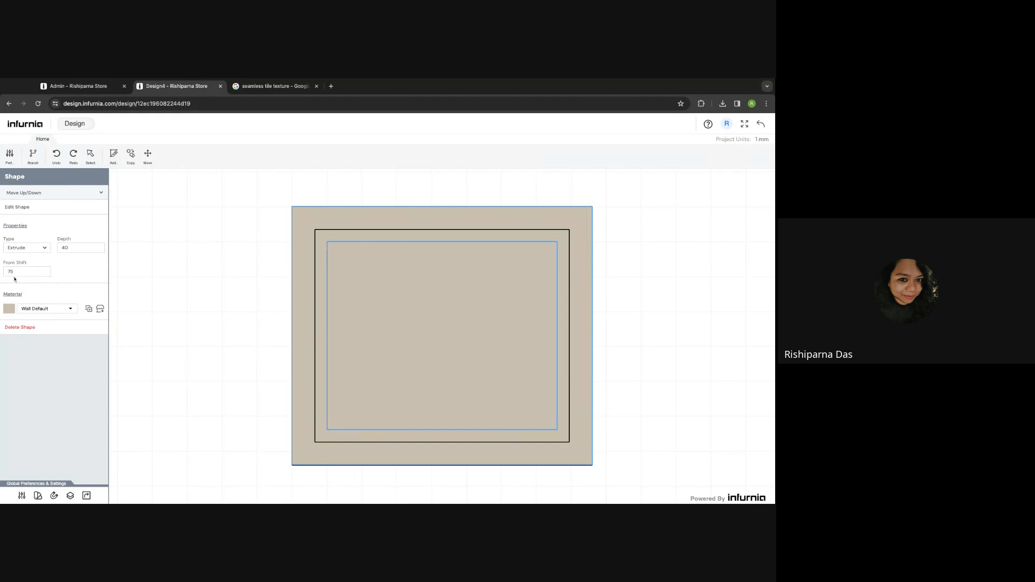
pyautogui.doubleClick(71, 249)
pyautogui.write('75')
pyautogui.doubleClick(21, 272)
pyautogui.click(69, 277)
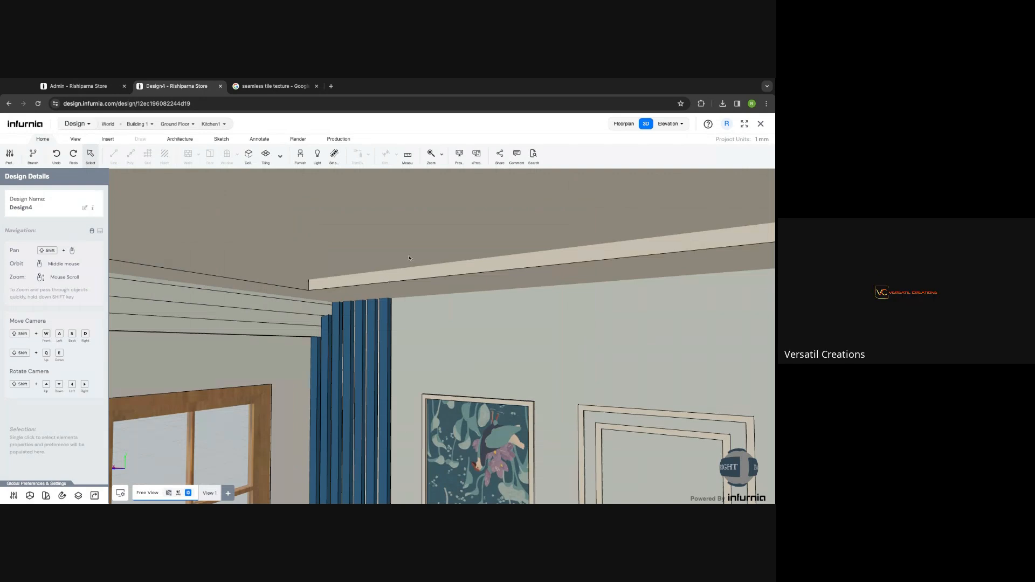
# - Offset the outer false-ceiling rectangle's edges inward, apply the outline, and return to 3D
pyautogui.click(385, 280)
pyautogui.click(42, 325)
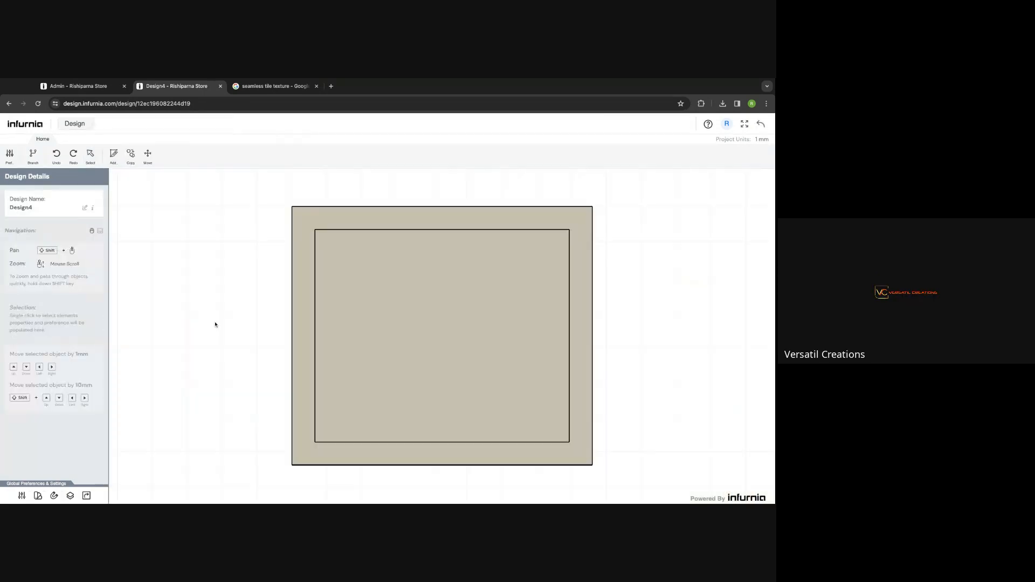
pyautogui.click(307, 262)
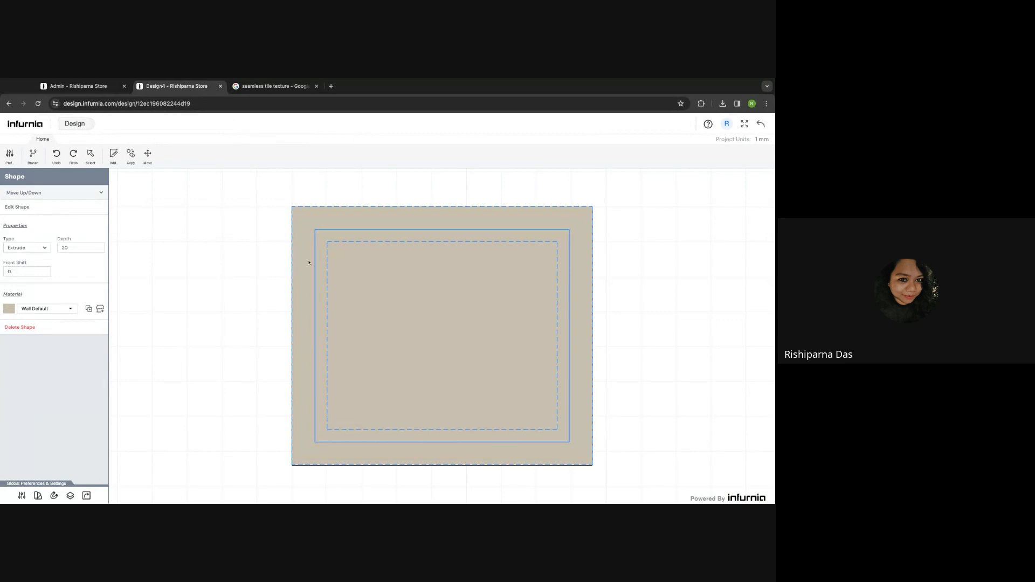
pyautogui.click(309, 262)
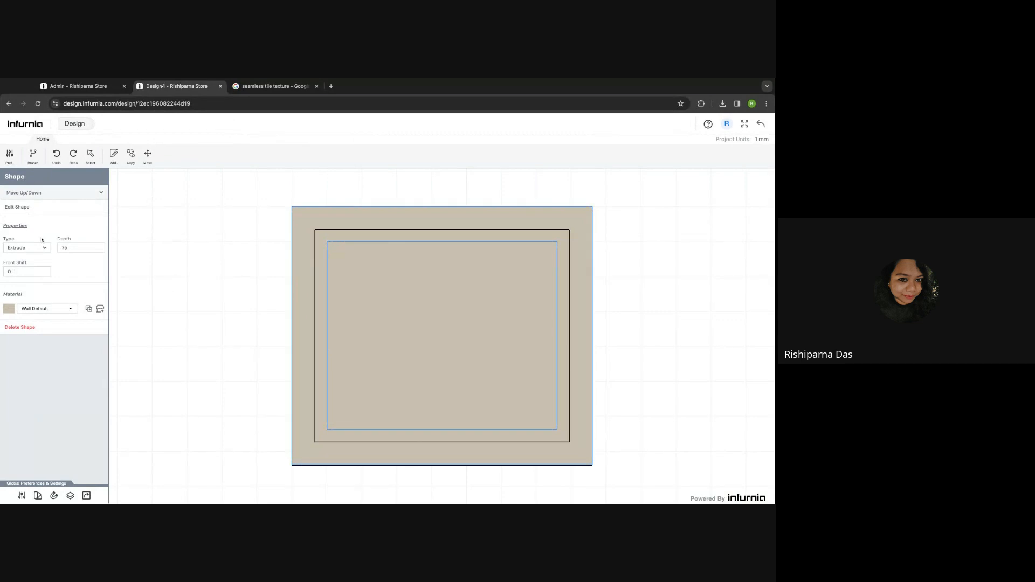
pyautogui.click(17, 208)
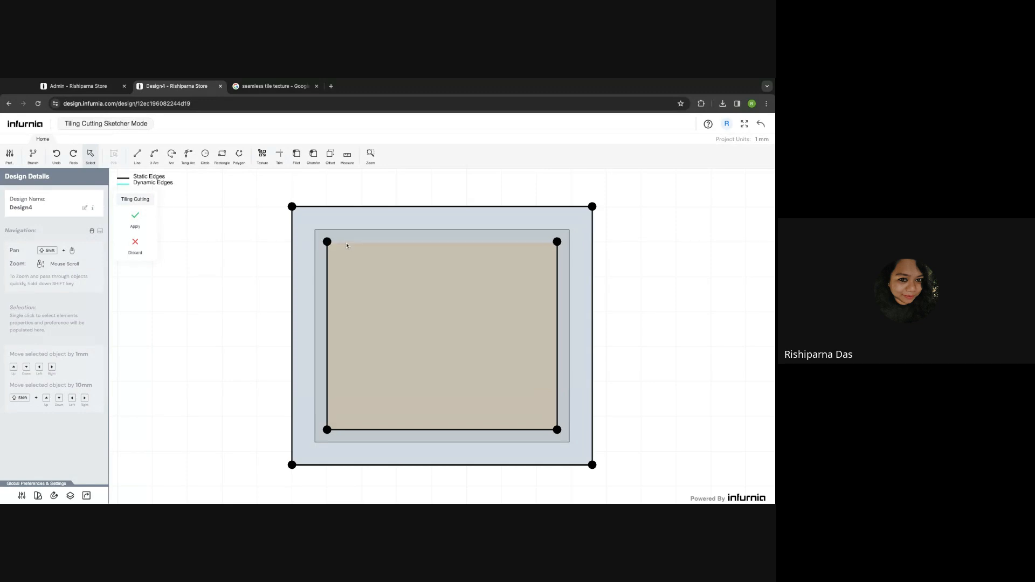
pyautogui.click(329, 157)
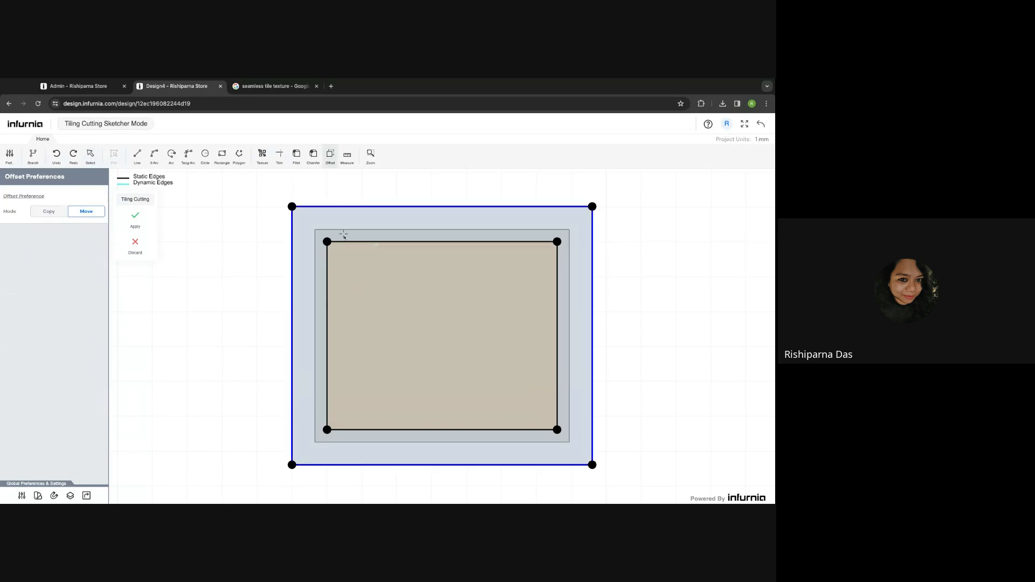
pyautogui.click(334, 207)
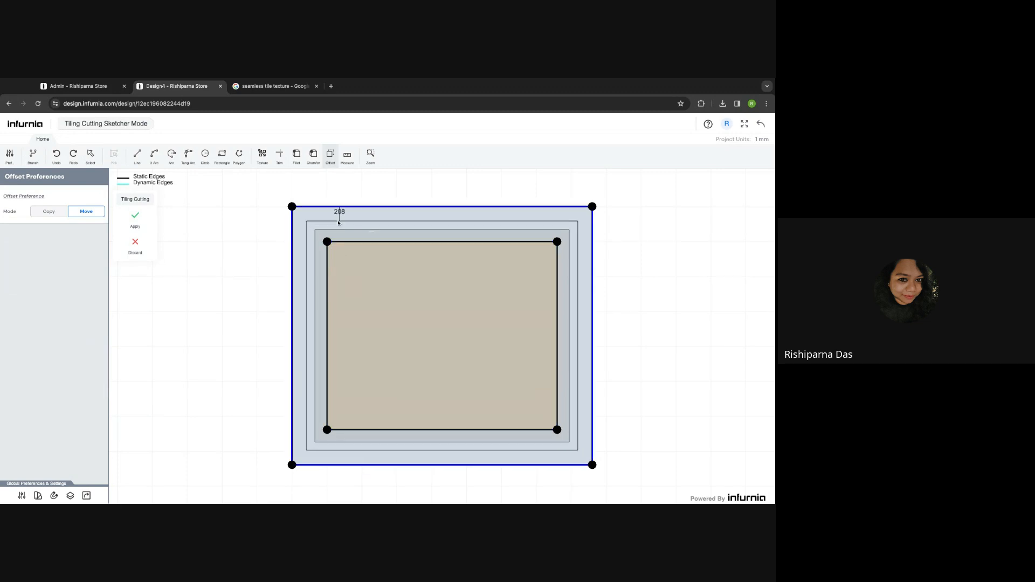
pyautogui.click(336, 222)
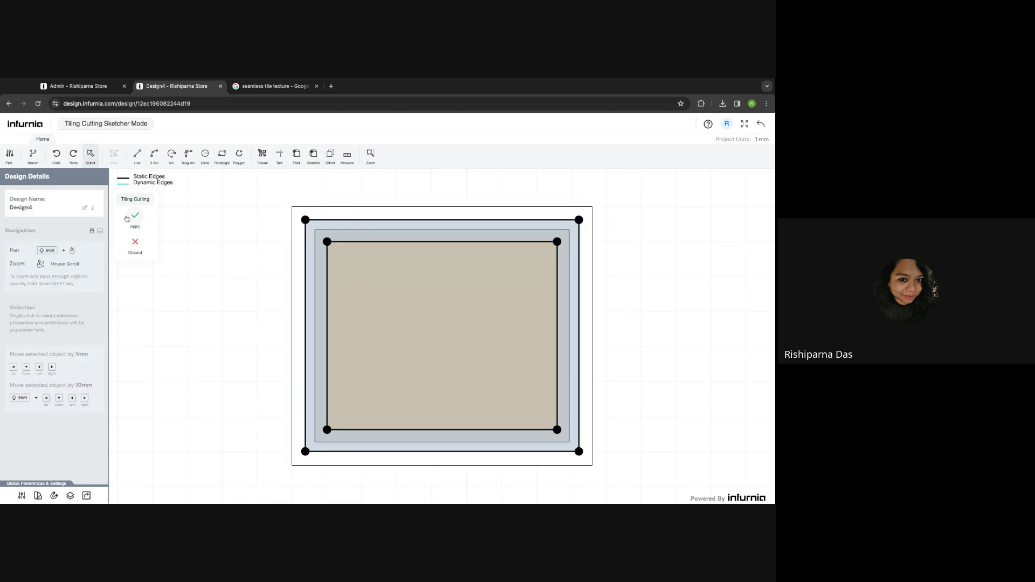
pyautogui.click(133, 217)
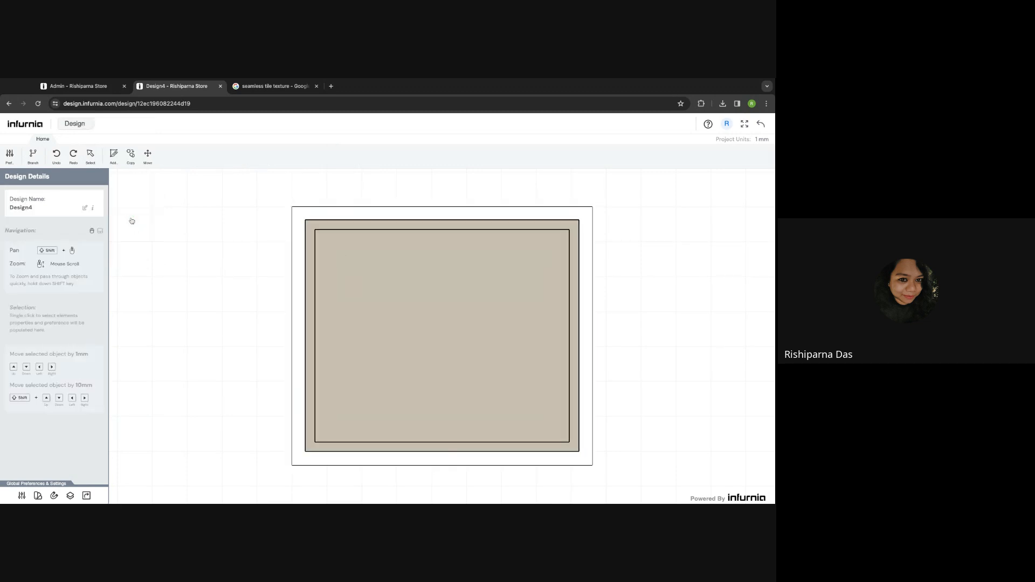
pyautogui.click(761, 125)
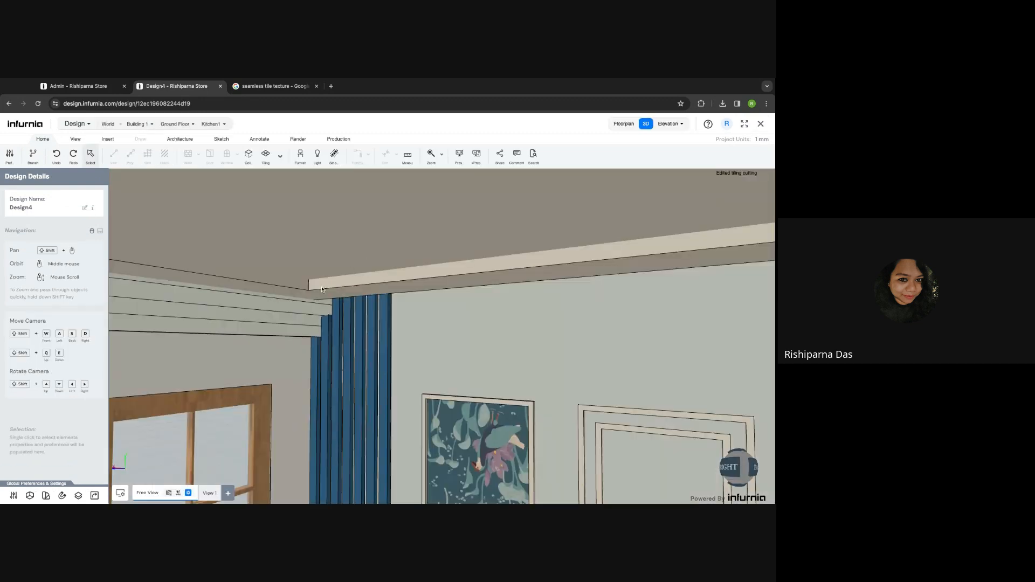
pyautogui.scroll(-3, 360, 302)
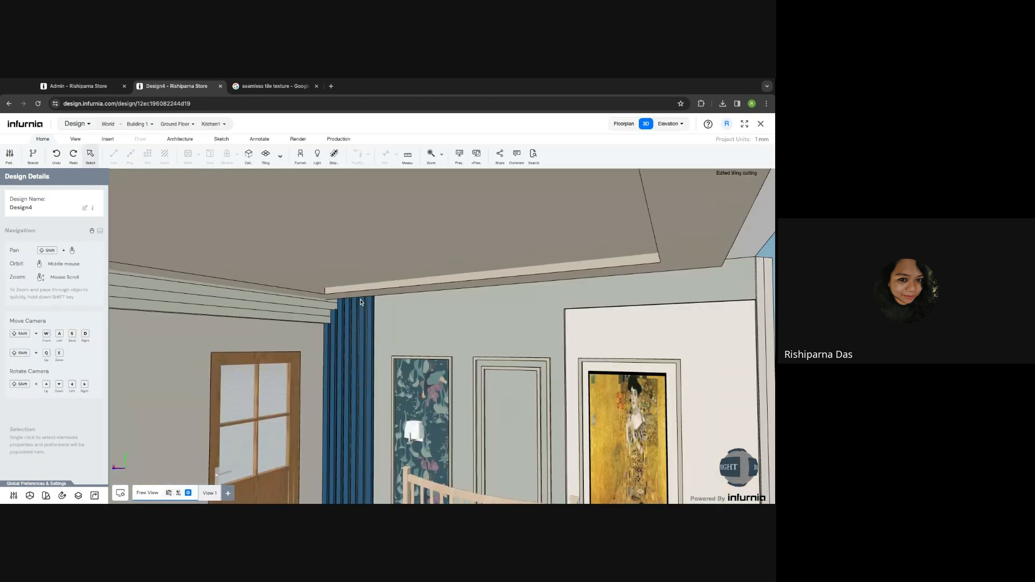
pyautogui.scroll(-3, 360, 302)
pyautogui.scroll(-3, 428, 246)
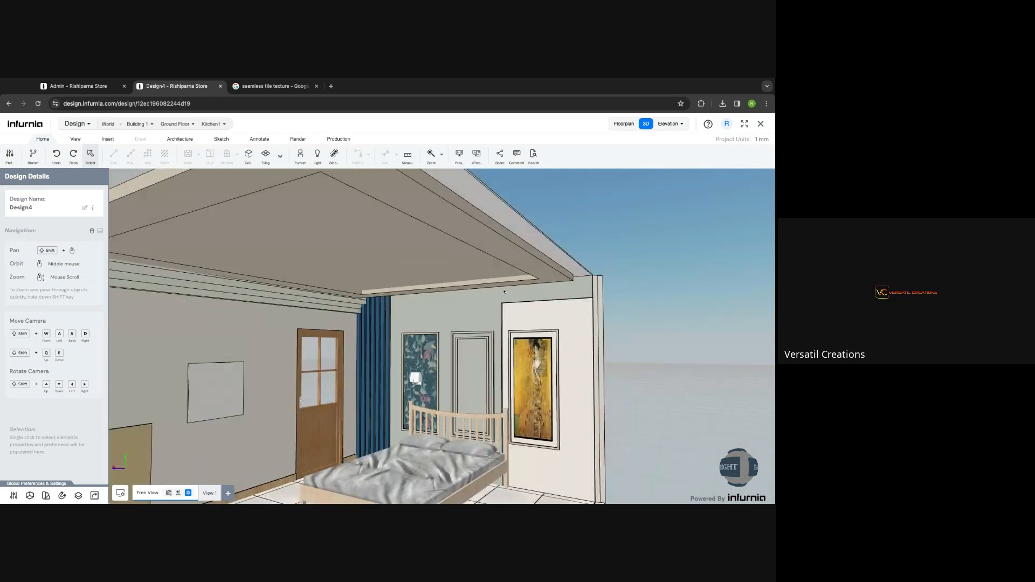
pyautogui.scroll(-3, 504, 292)
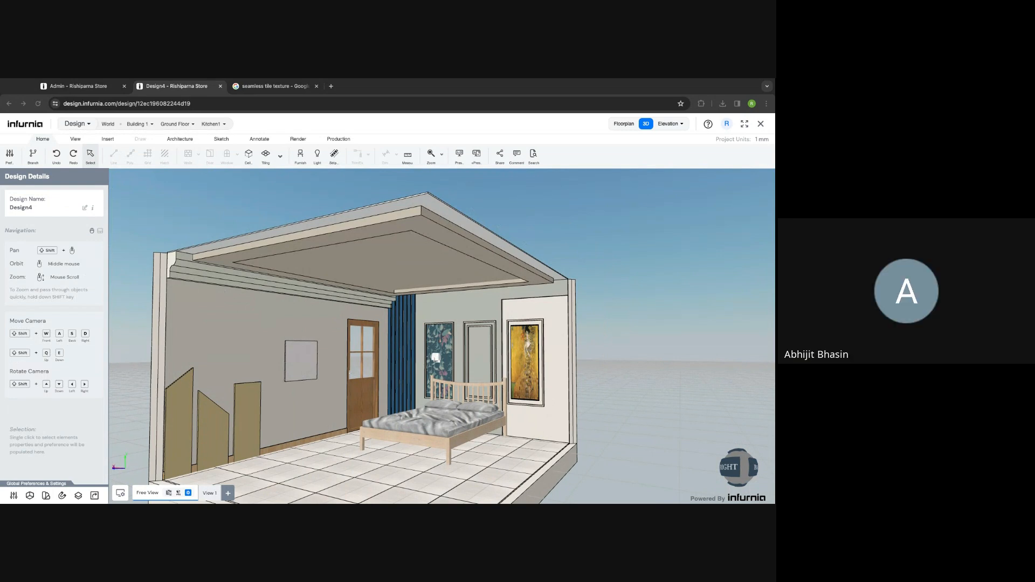
pyautogui.click(352, 271)
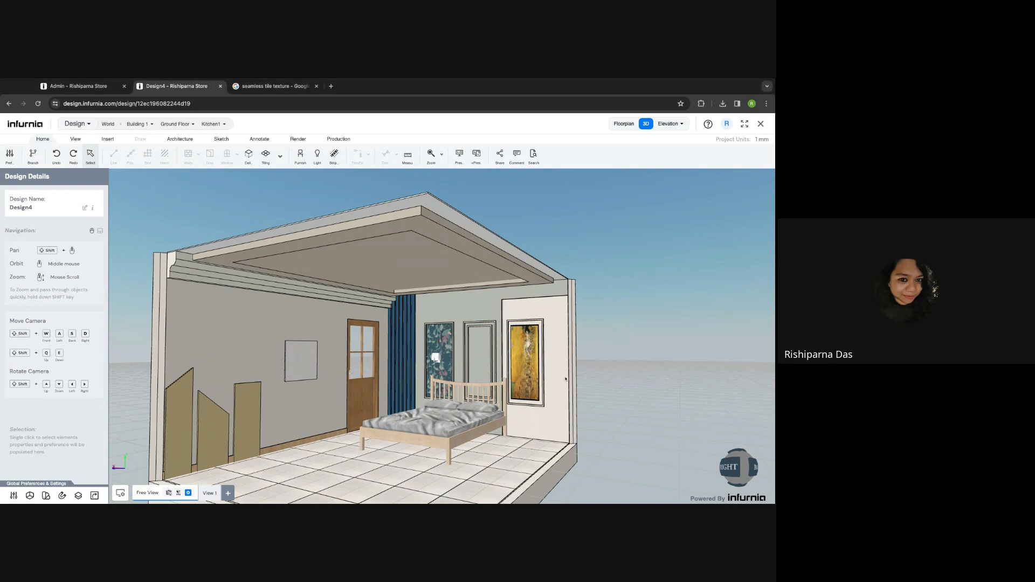
pyautogui.scroll(3, 504, 327)
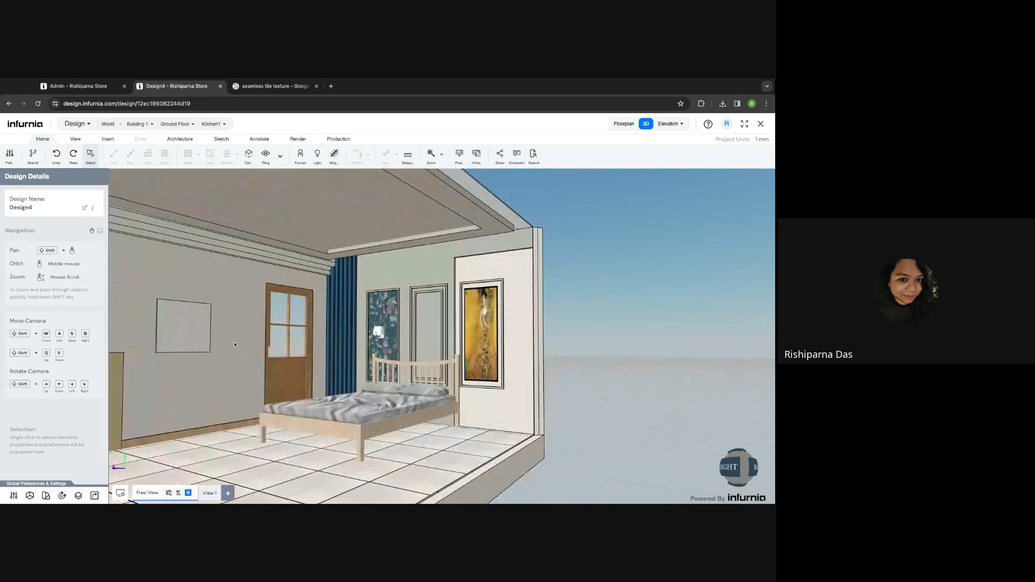
pyautogui.scroll(-3, 250, 337)
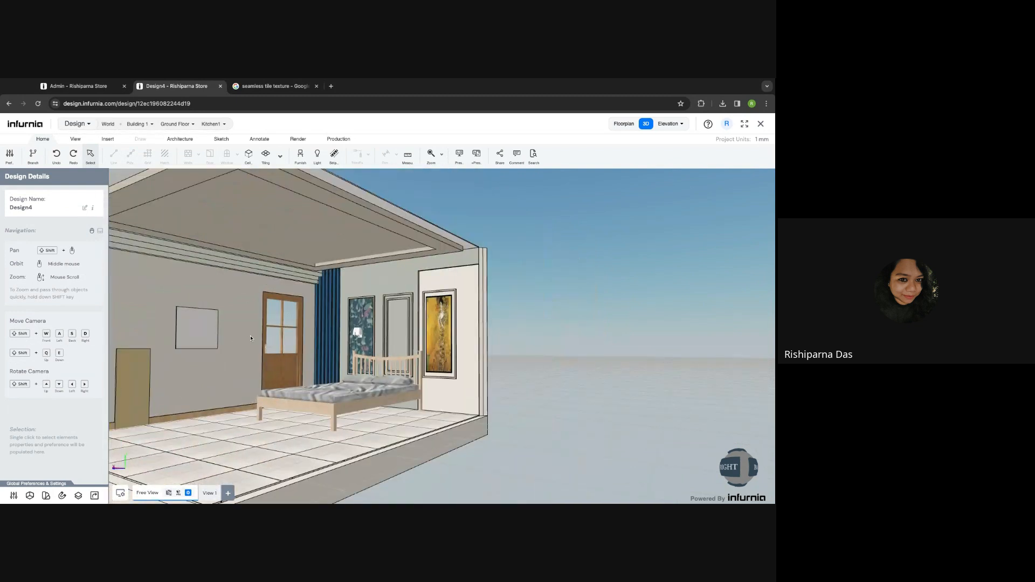
pyautogui.moveTo(251, 339); pyautogui.dragTo(252, 345, button='middle')
# - Delete the white board panel and the three tan panels from the left wall
pyautogui.click(236, 351)
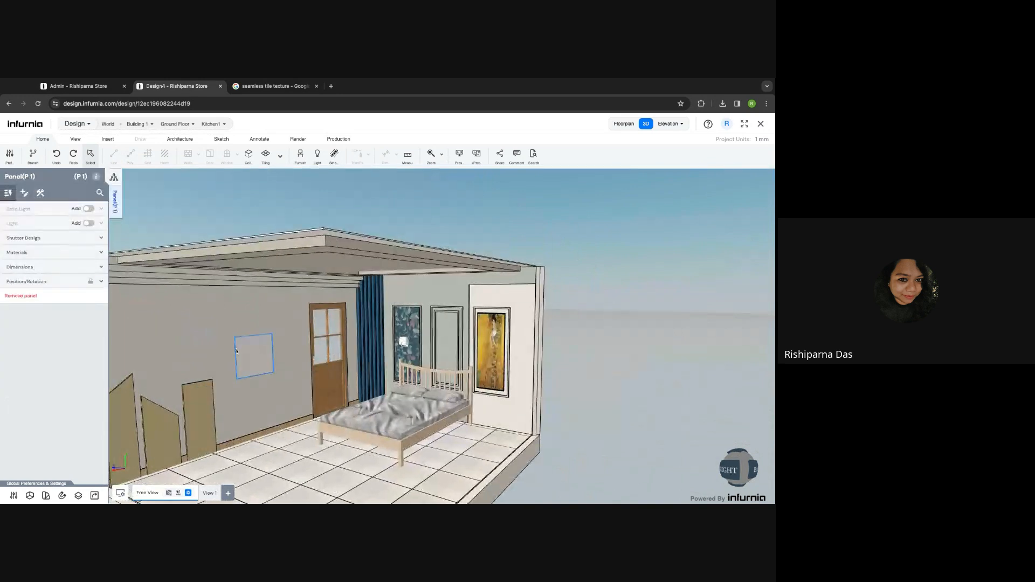
pyautogui.press('Delete')
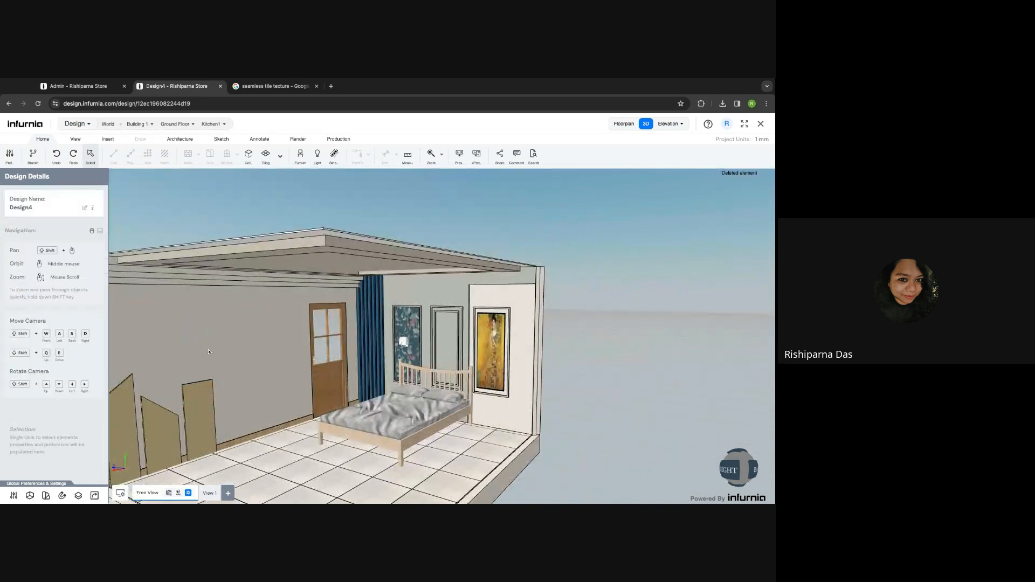
pyautogui.click(222, 352)
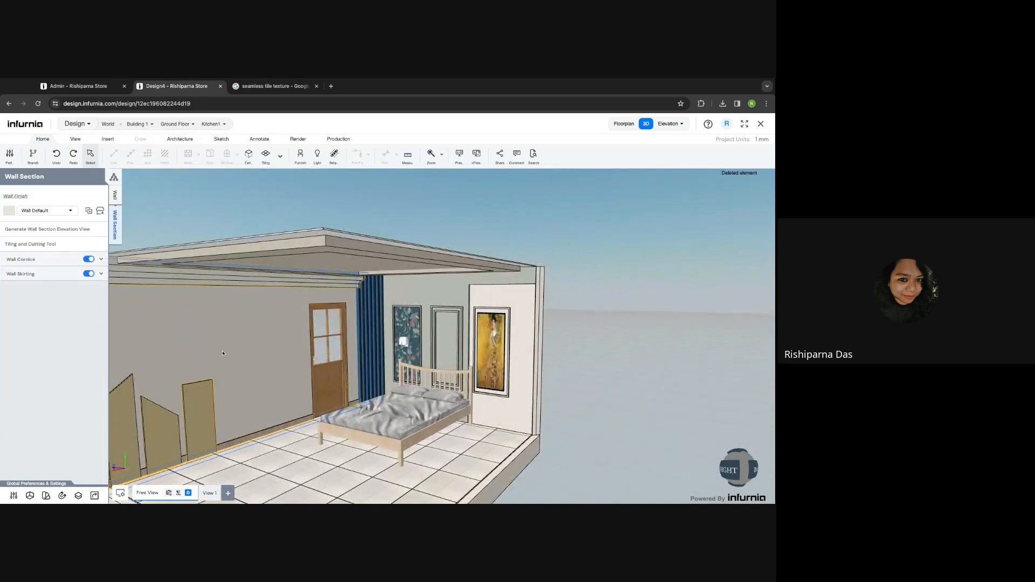
pyautogui.click(48, 245)
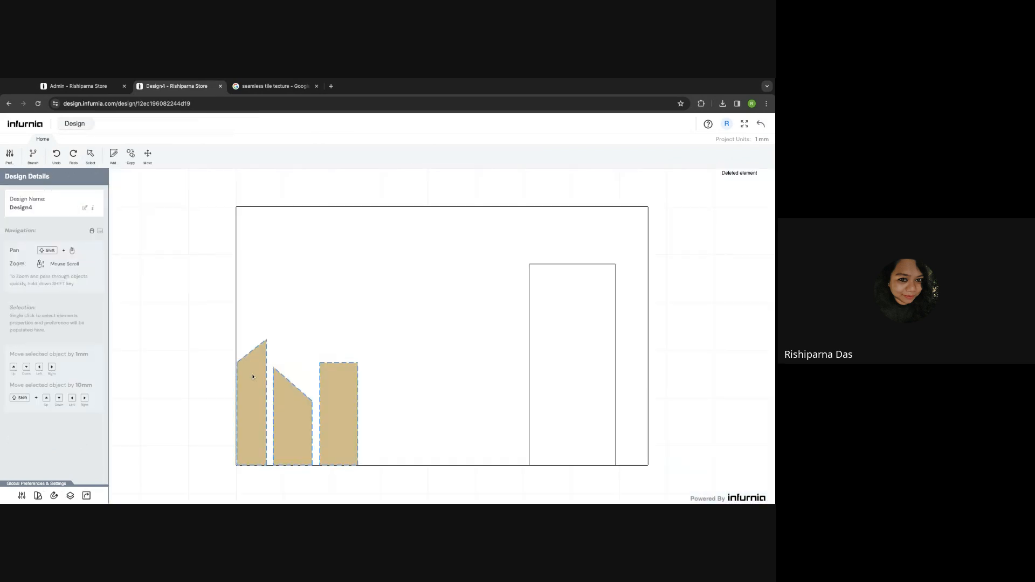
pyautogui.press('Delete')
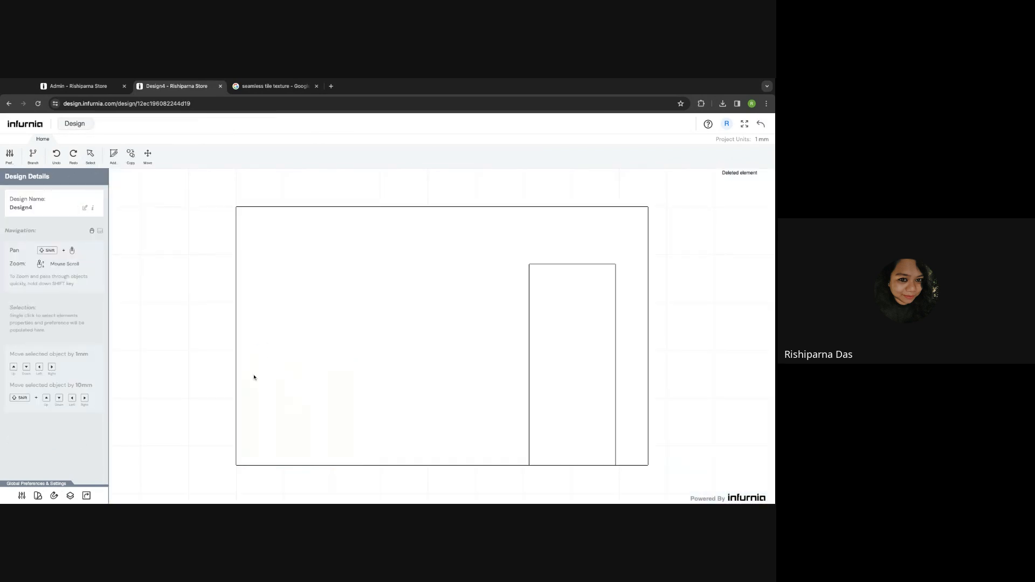
# - Draw a 1148 × 2700 wall panel rectangle with front shift 75 and depth 20
pyautogui.click(114, 158)
pyautogui.click(216, 158)
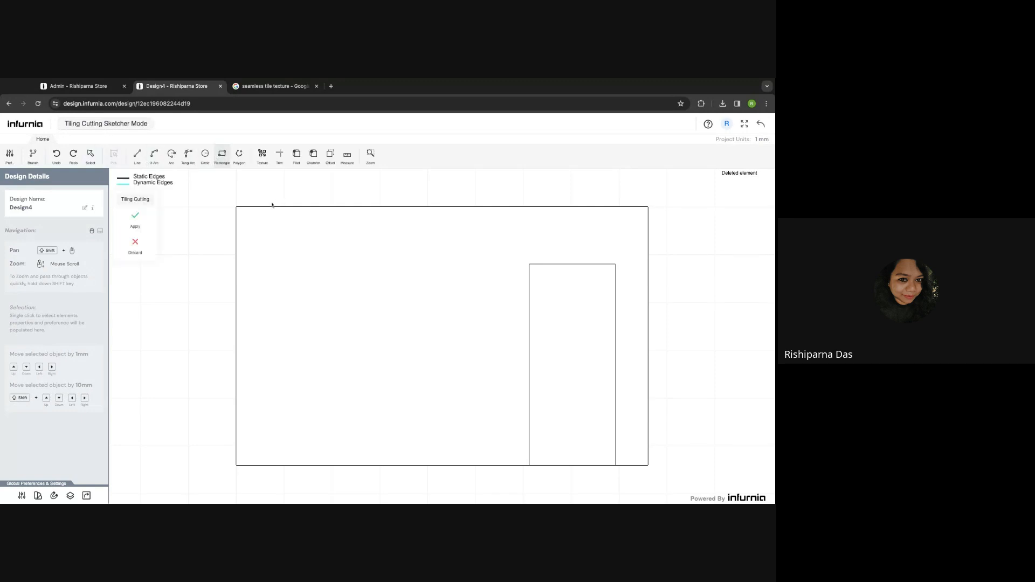
pyautogui.click(278, 207)
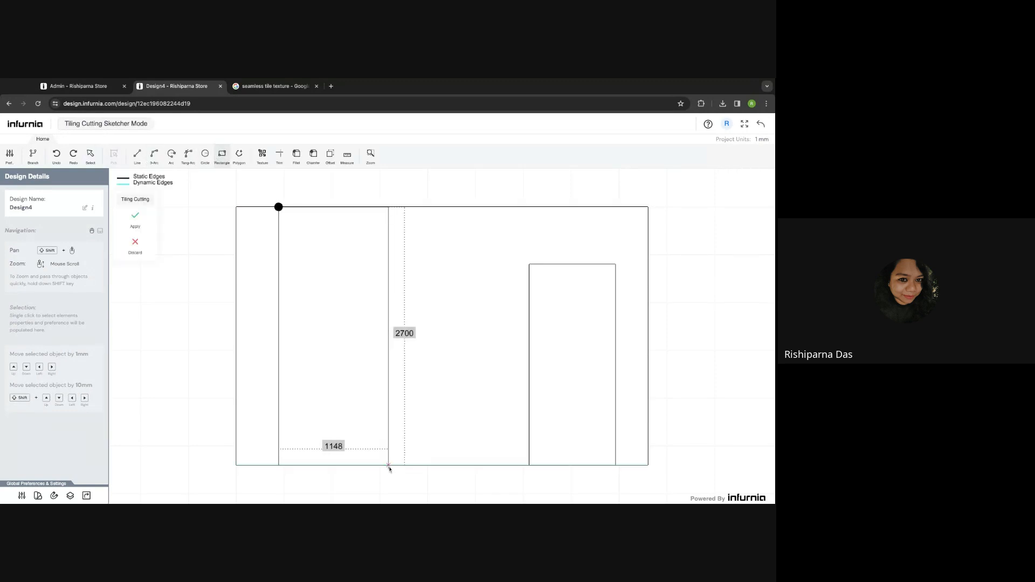
pyautogui.click(389, 467)
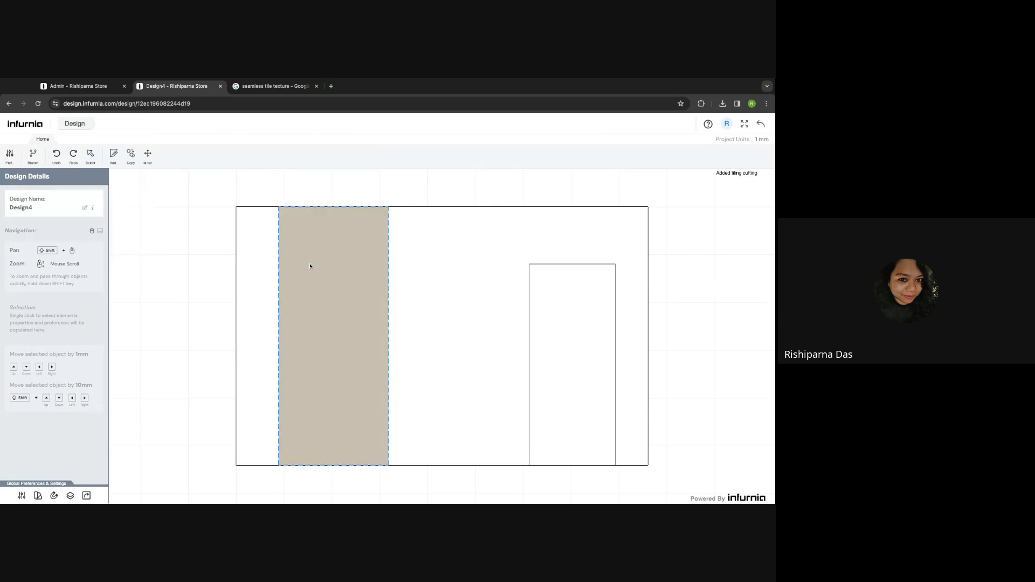
pyautogui.click(310, 266)
pyautogui.click(19, 258)
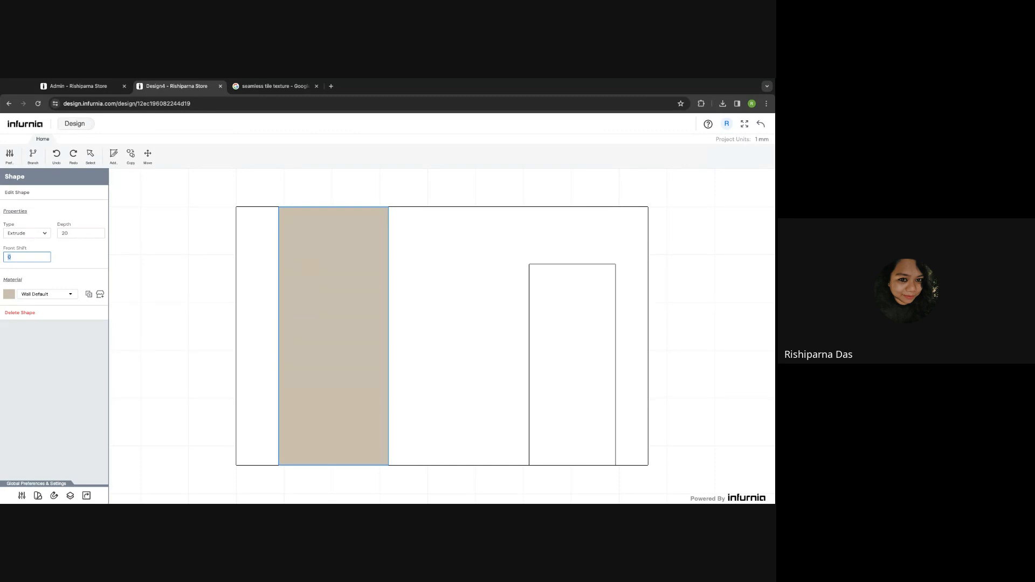
pyautogui.click(77, 233)
pyautogui.click(18, 258)
pyautogui.click(760, 126)
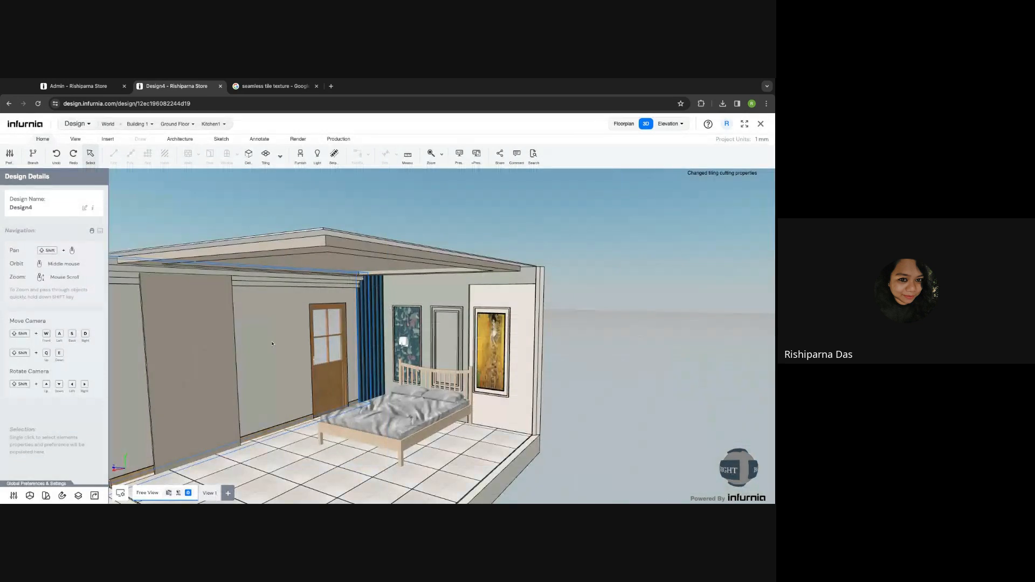
# - Discard a started strip light and select the paneled left wall to show its Wall Section settings
pyautogui.scroll(5, 273, 344)
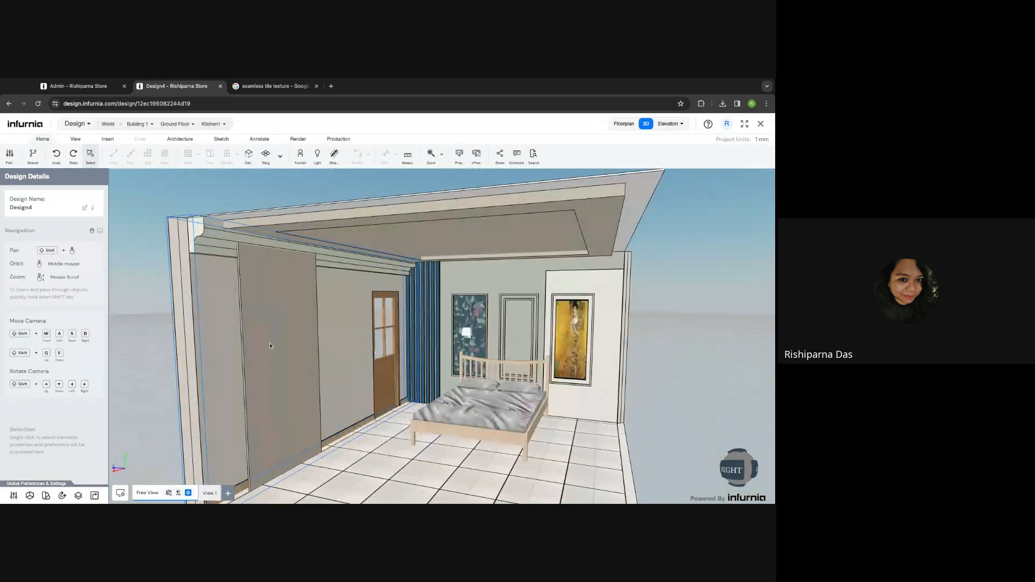
pyautogui.keyDown('shift'); pyautogui.moveTo(271, 346); pyautogui.dragTo(390, 294, button='middle'); pyautogui.keyUp('shift')
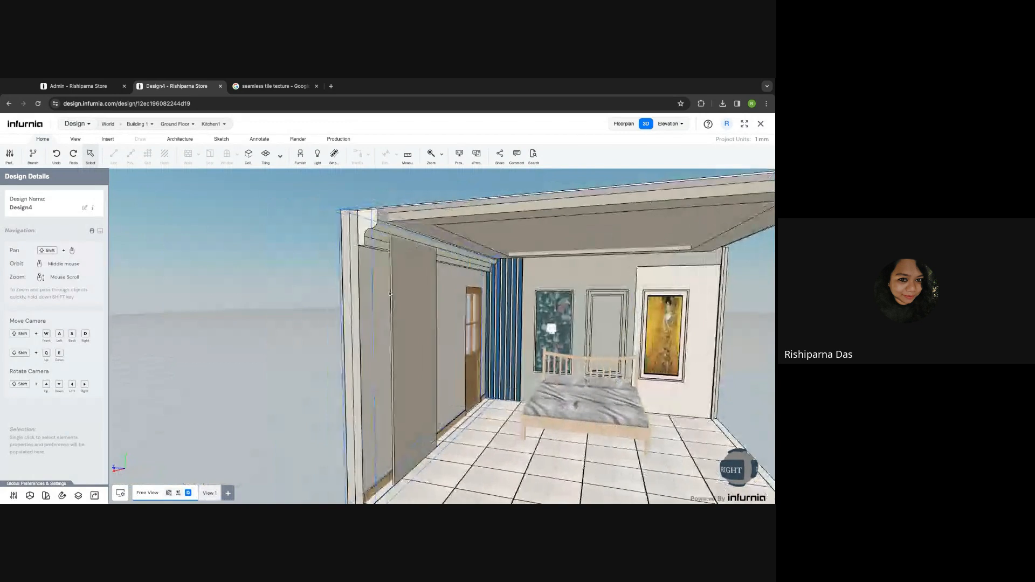
pyautogui.click(108, 139)
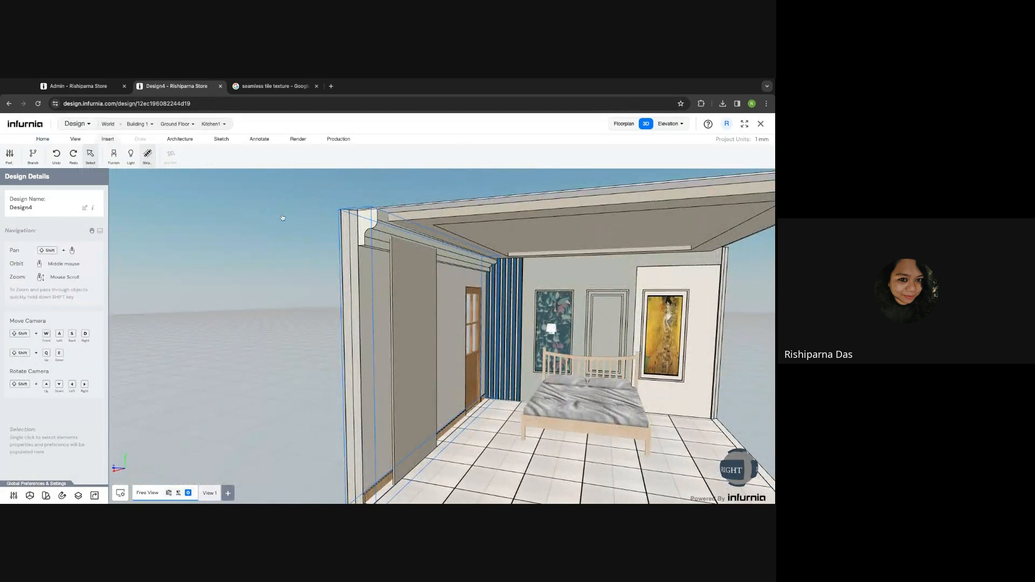
pyautogui.click(387, 239)
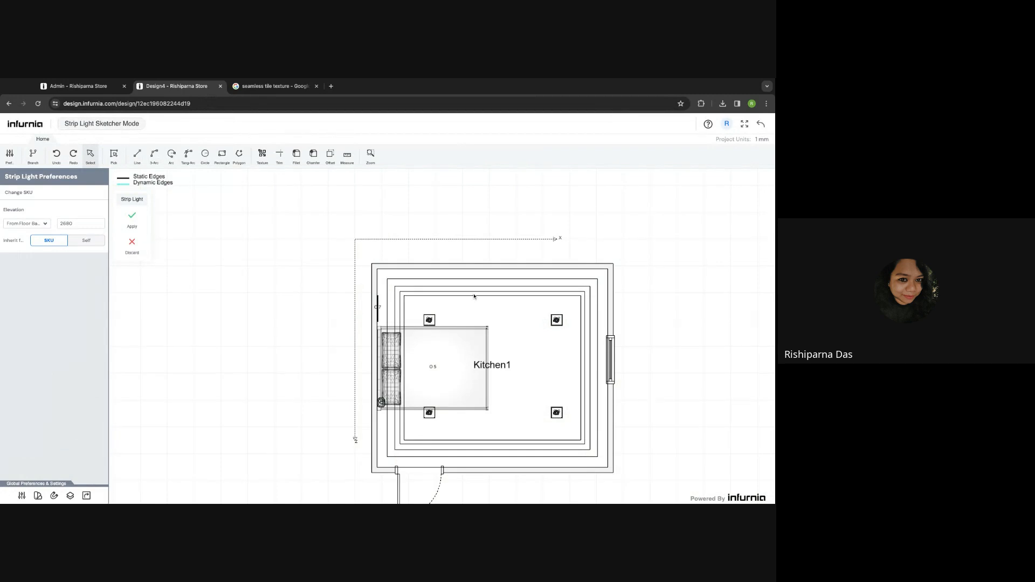
pyautogui.click(760, 123)
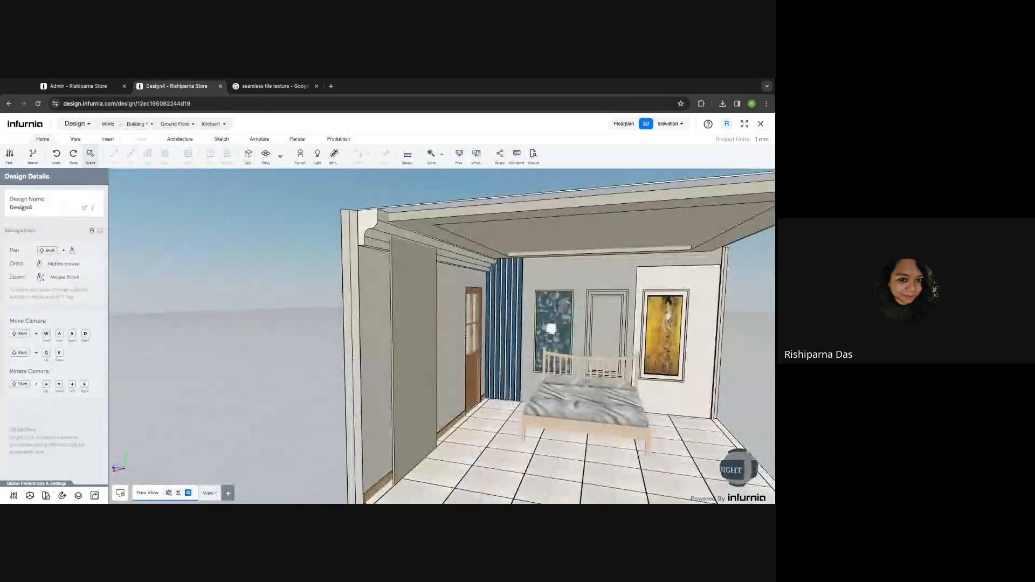
pyautogui.moveTo(466, 337); pyautogui.dragTo(294, 279, button='middle')
pyautogui.click(292, 279)
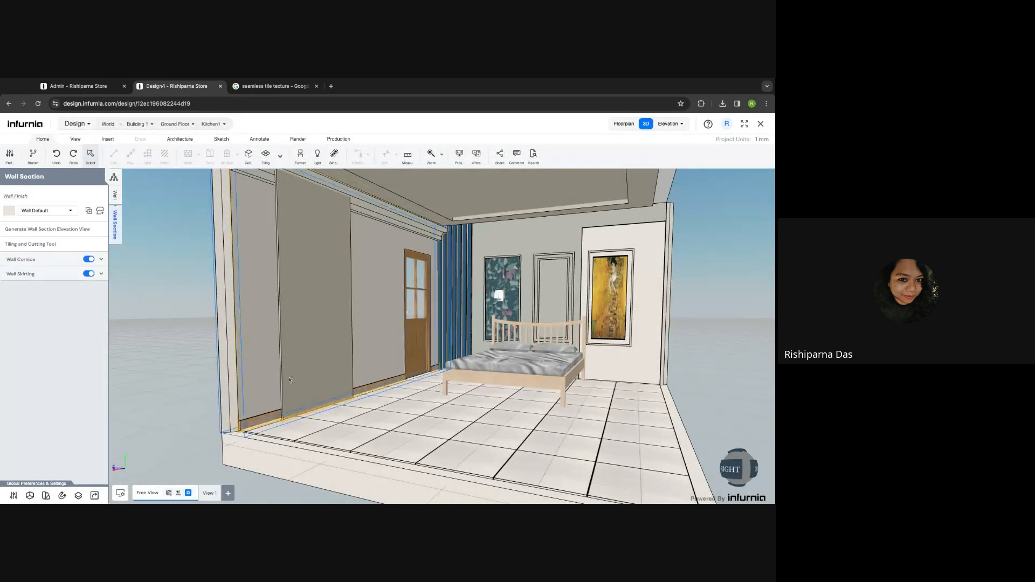
# - Draw a 1084 × 2700 rectangle over the first panel in the left wall's tiling layout
pyautogui.click(51, 245)
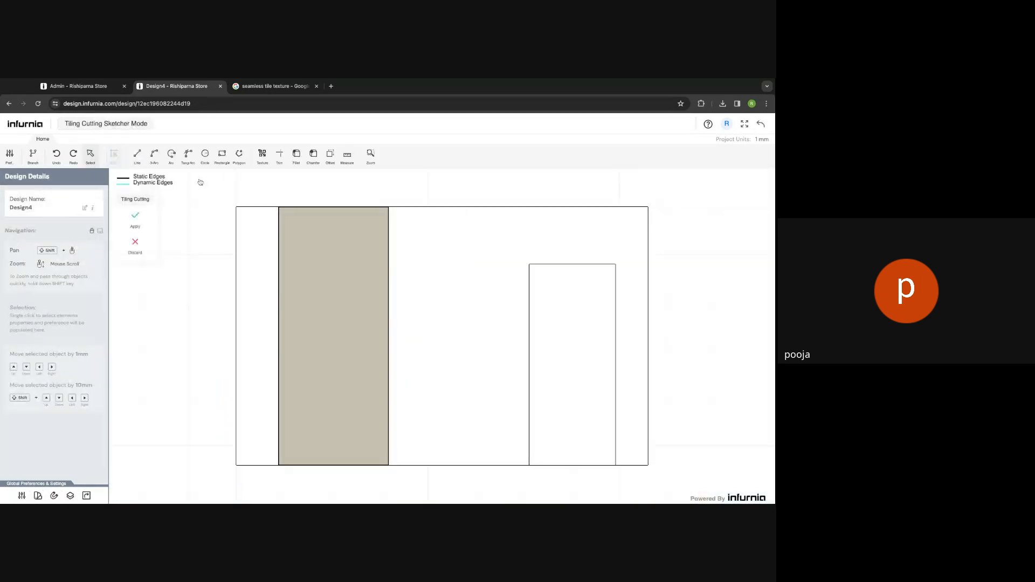
pyautogui.click(221, 155)
pyautogui.click(285, 207)
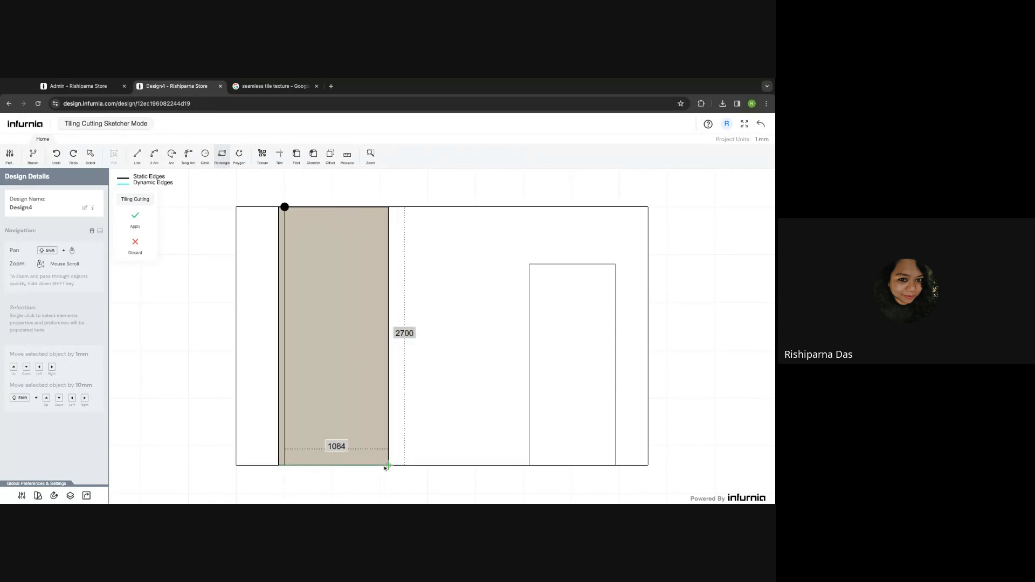
pyautogui.scroll(2, 381, 465)
pyautogui.click(382, 467)
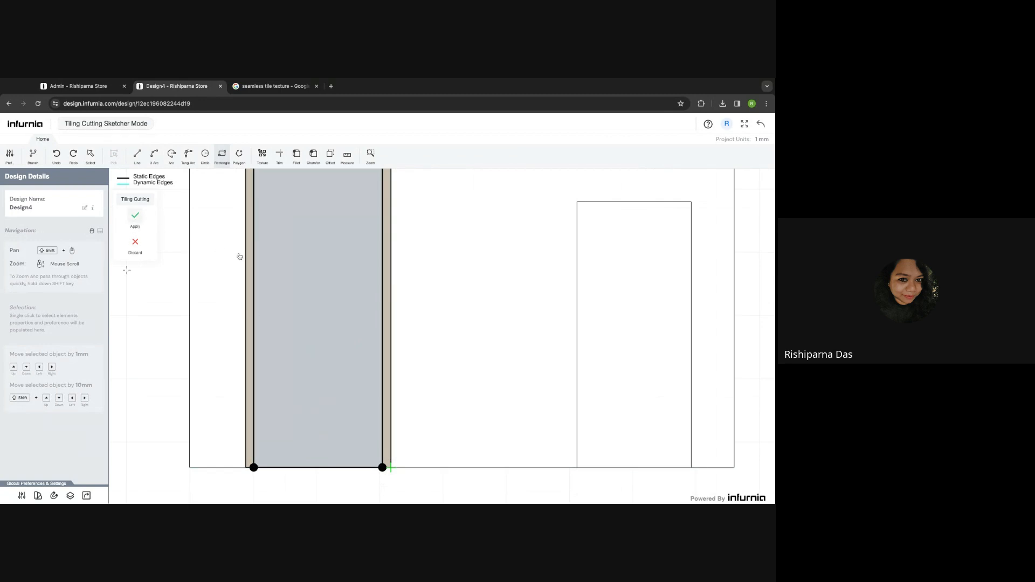
pyautogui.click(291, 324)
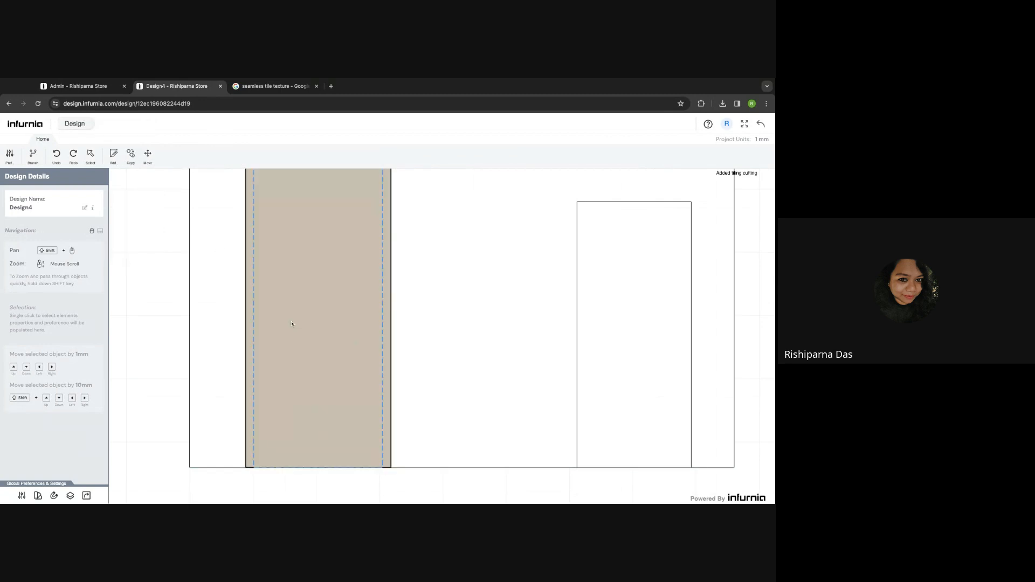
# - Set the new inner panel shape's depth to 75
pyautogui.click(292, 323)
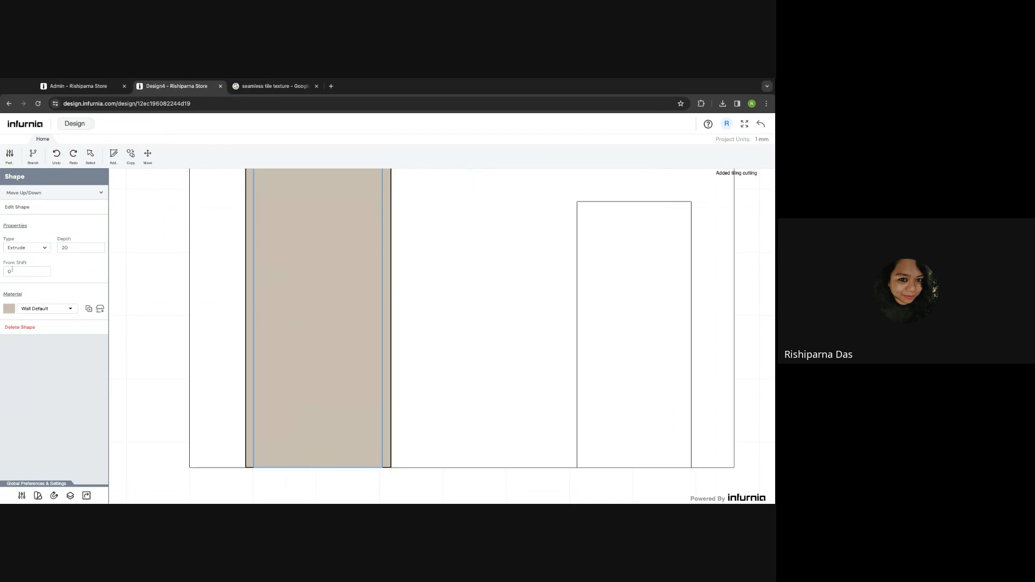
pyautogui.click(19, 271)
pyautogui.doubleClick(70, 247)
pyautogui.write('75')
pyautogui.click(349, 245)
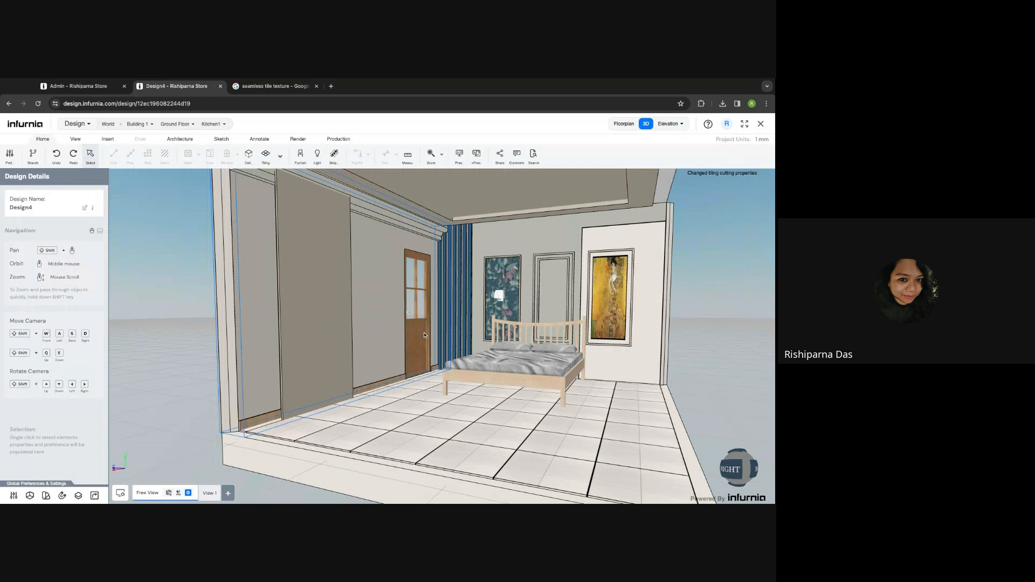
pyautogui.moveTo(425, 334); pyautogui.dragTo(350, 342, button='middle')
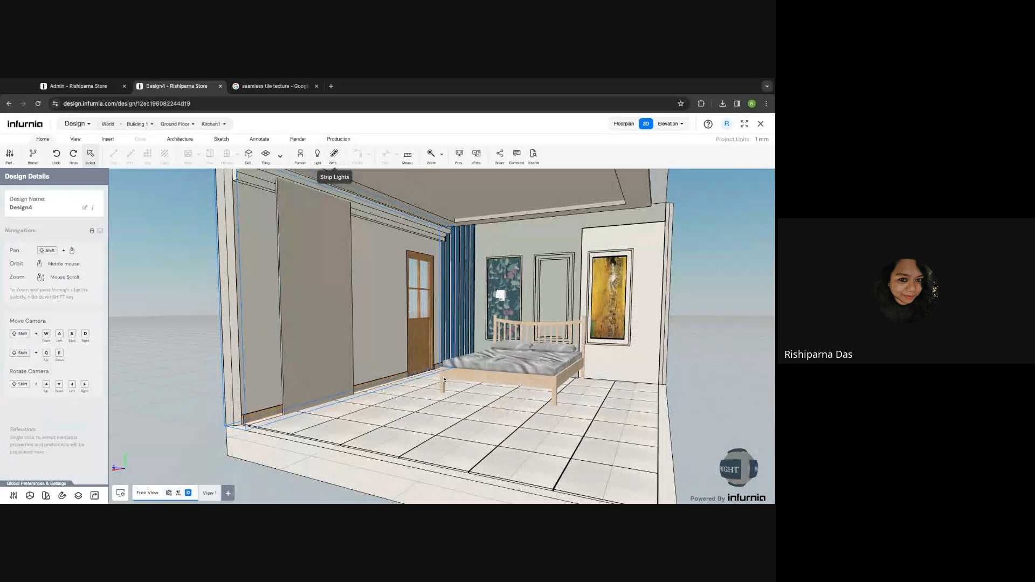
pyautogui.keyDown('shift'); pyautogui.moveTo(482, 376); pyautogui.dragTo(444, 380, button='middle'); pyautogui.keyUp('shift')
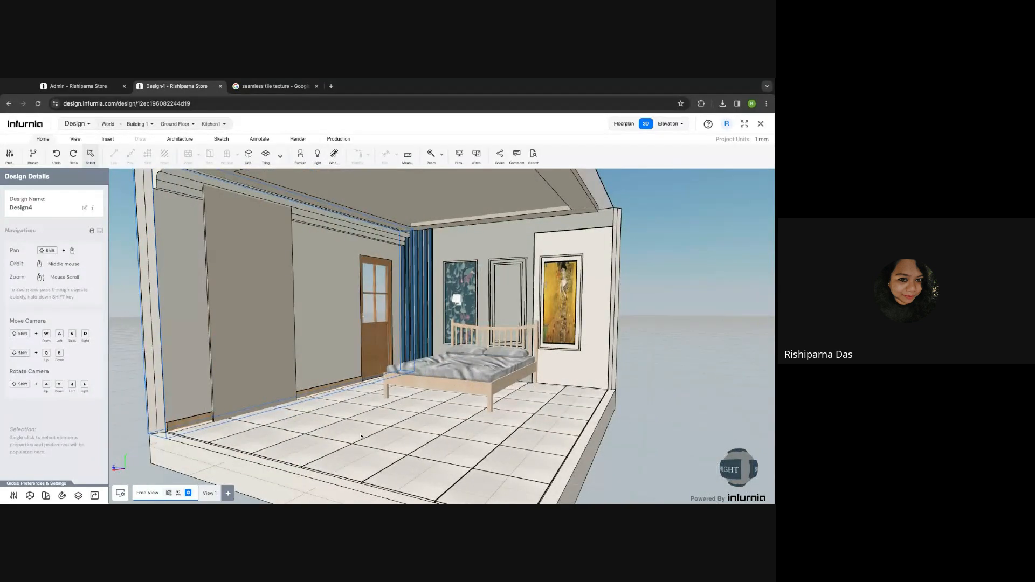
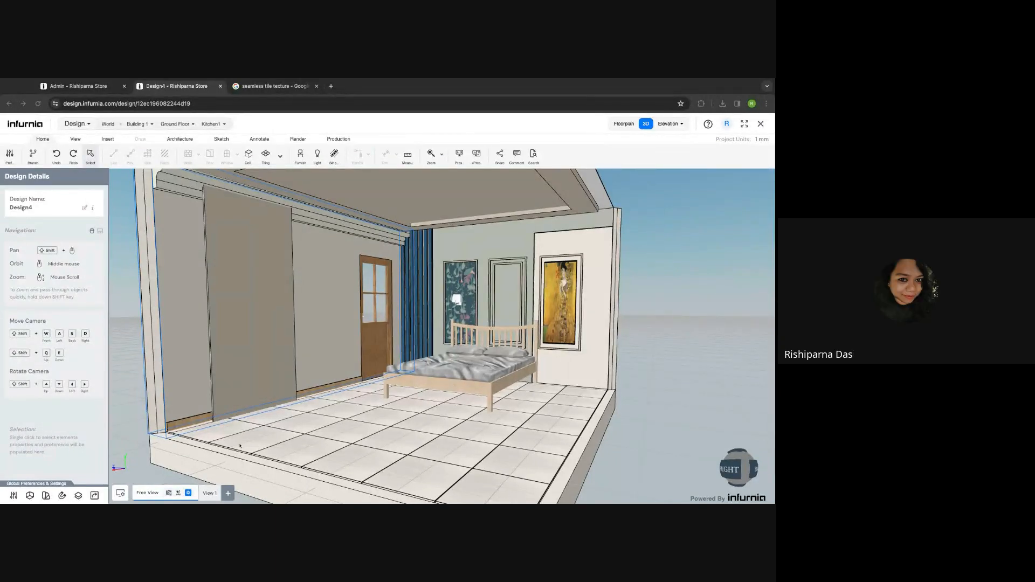
# - Select the wooden door beside the blue curtain and open its Change Model catalogue
pyautogui.click(380, 354)
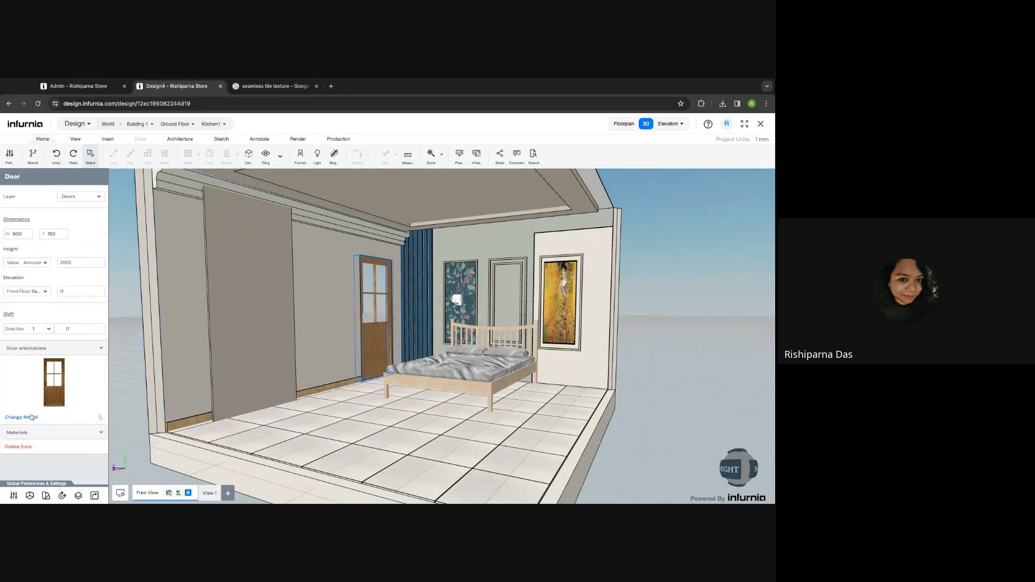
pyautogui.click(24, 418)
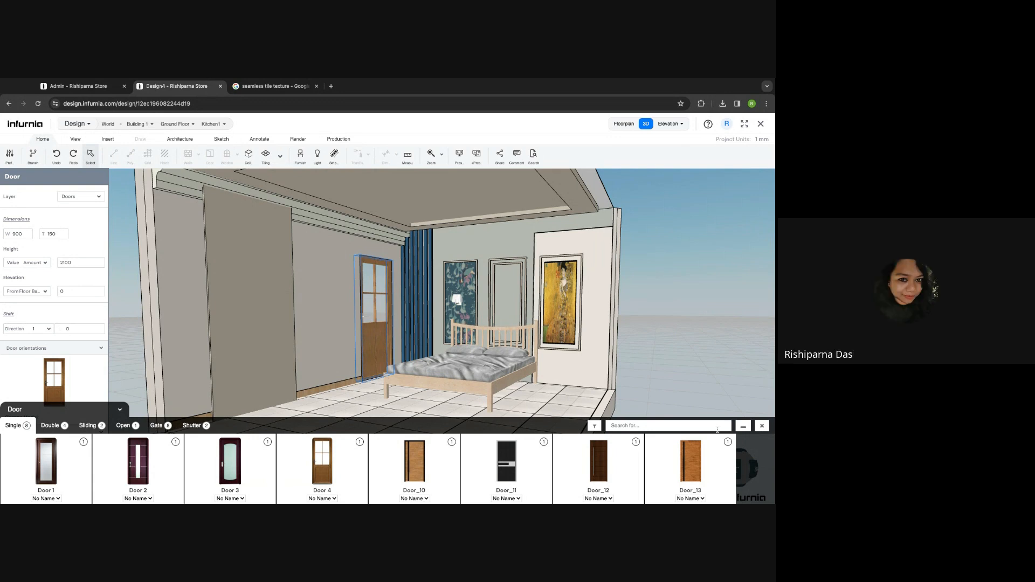
pyautogui.click(88, 87)
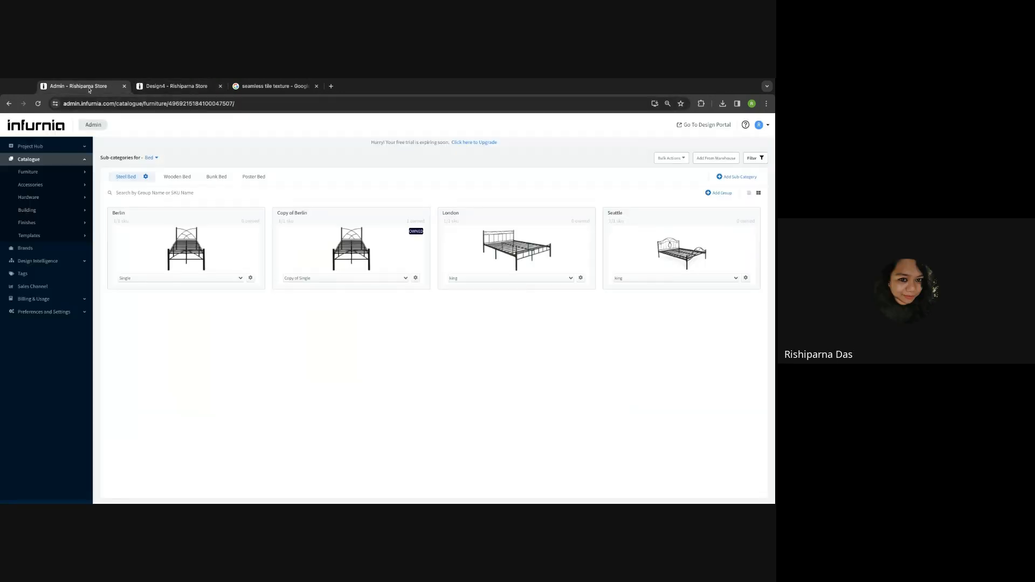
pyautogui.click(45, 210)
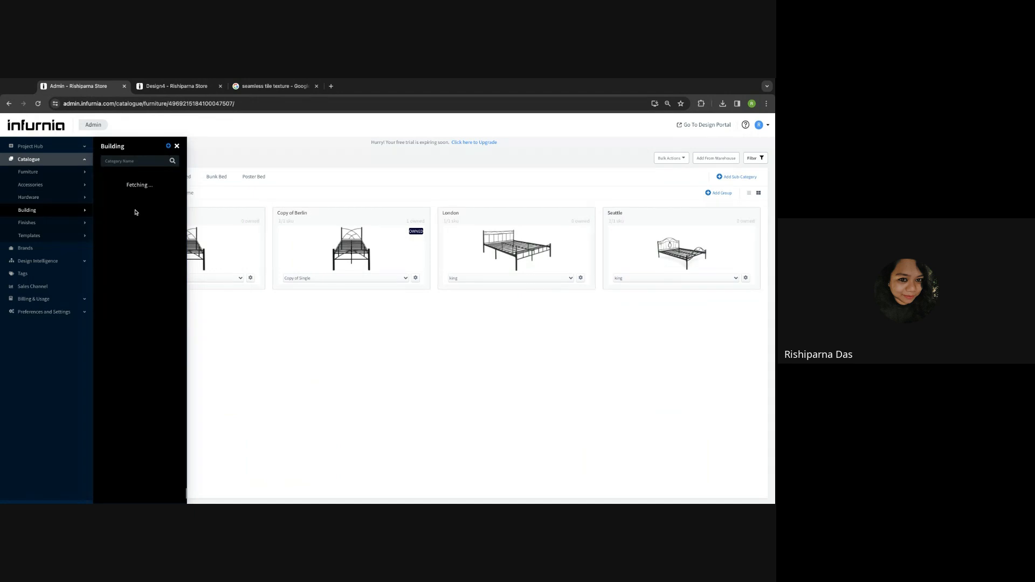
pyautogui.click(106, 209)
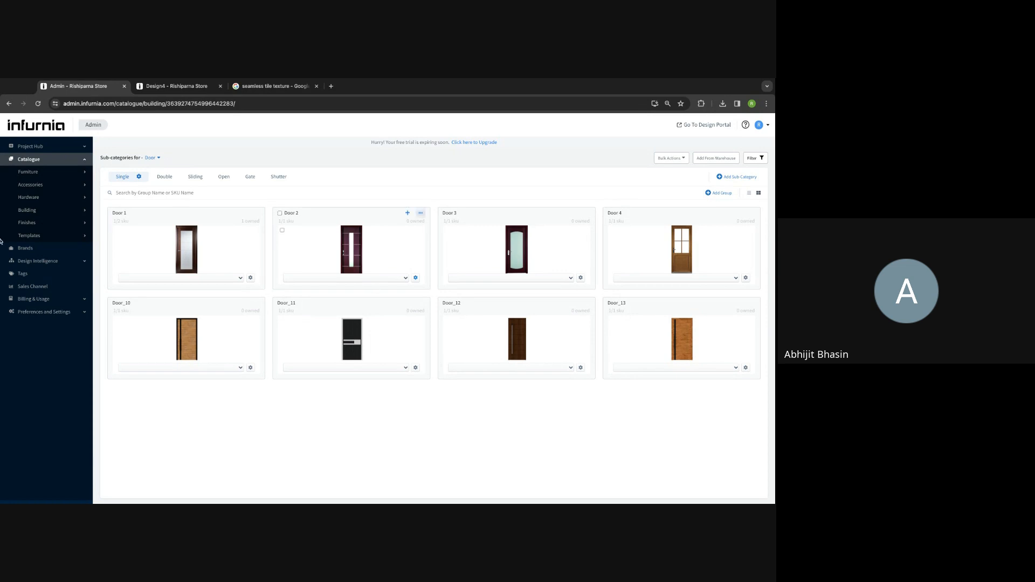
pyautogui.click(197, 86)
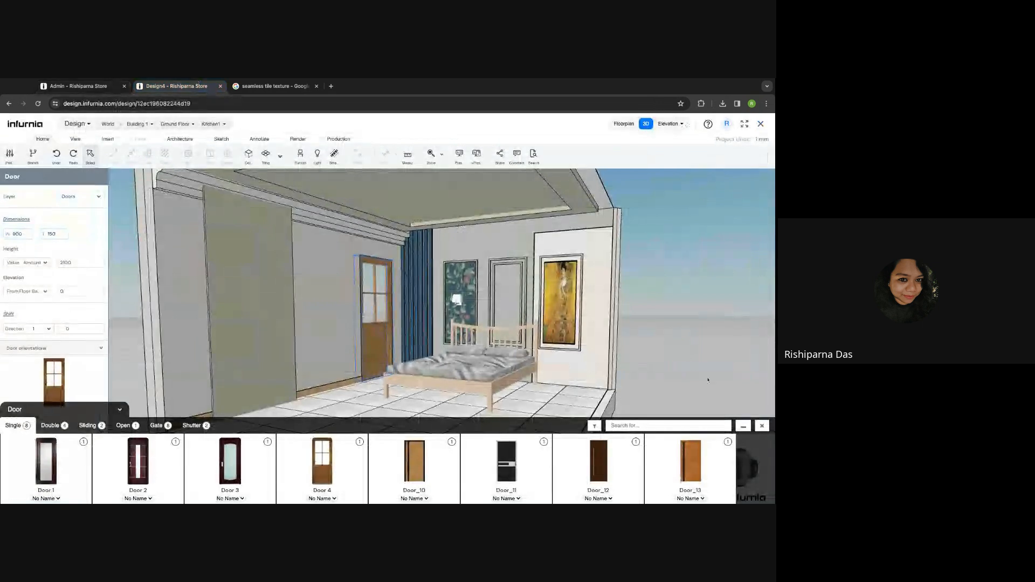
# - Close the door catalogue, select the wallpapered back wall, and expand the Materials list
pyautogui.click(764, 426)
pyautogui.scroll(5, 461, 291)
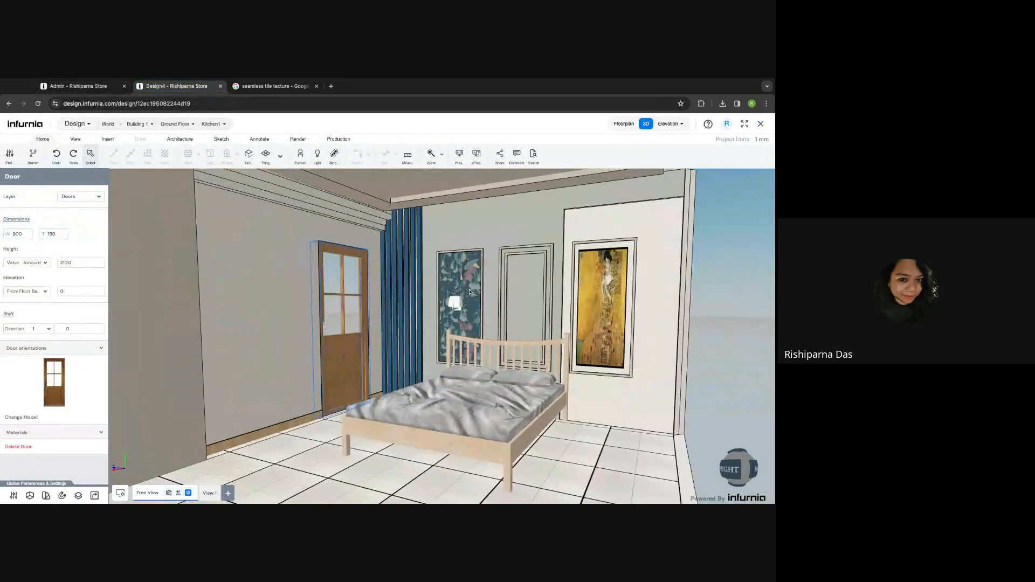
pyautogui.click(467, 292)
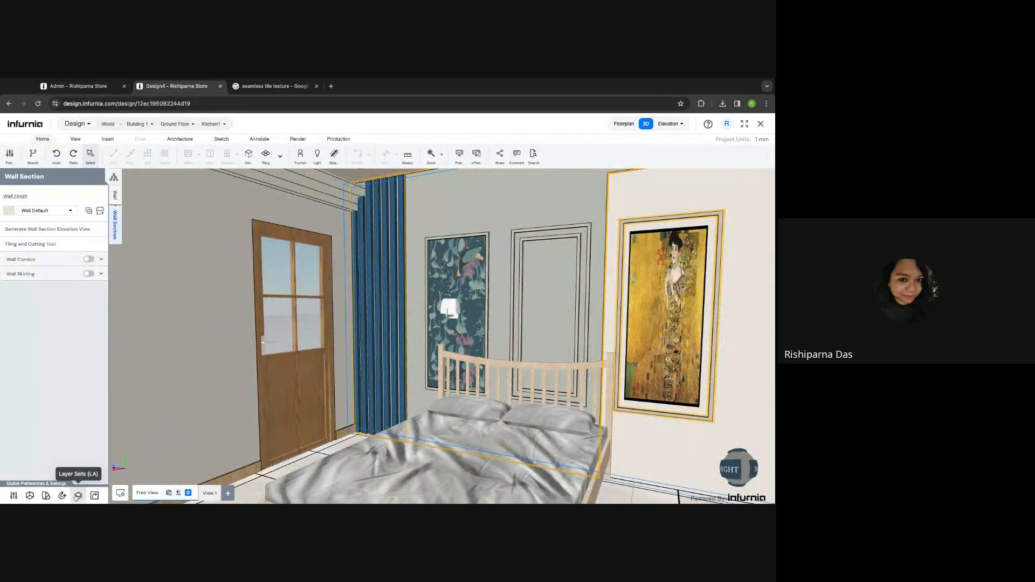
pyautogui.click(46, 496)
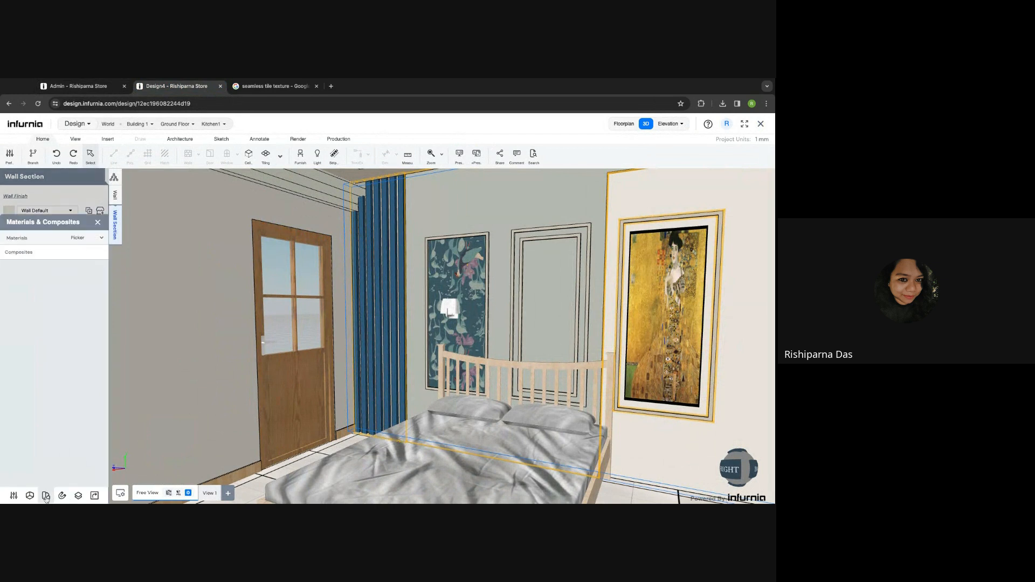
pyautogui.click(40, 236)
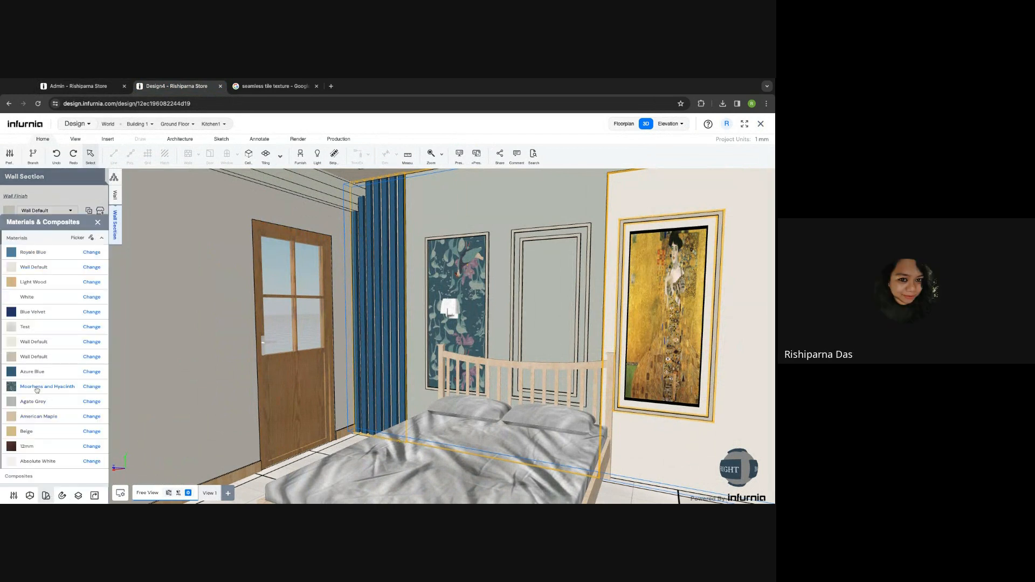
# - Set Moorhens and Hyacinth texture width 500 and height 5, applied to all instances
pyautogui.click(91, 387)
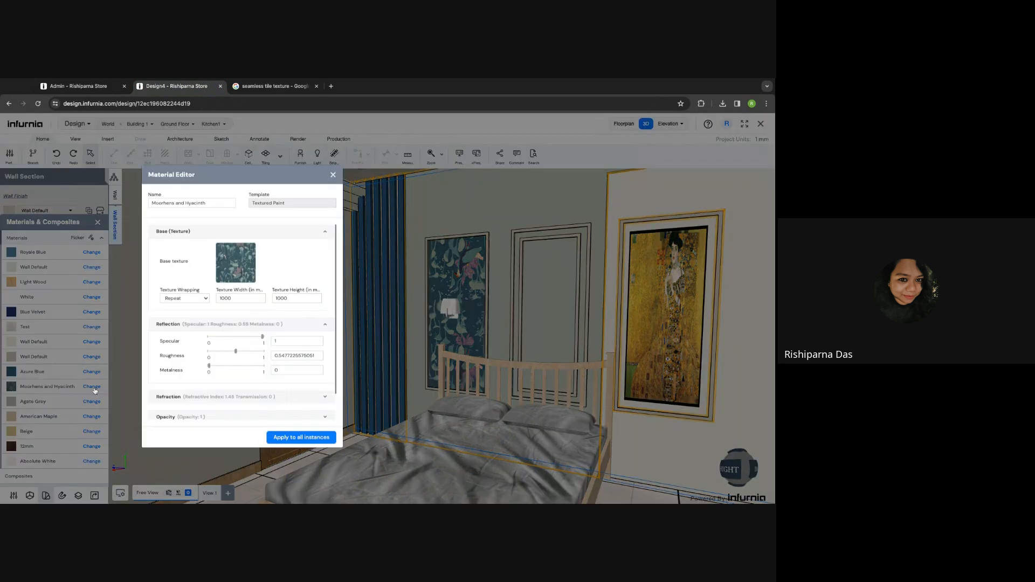
pyautogui.doubleClick(225, 300)
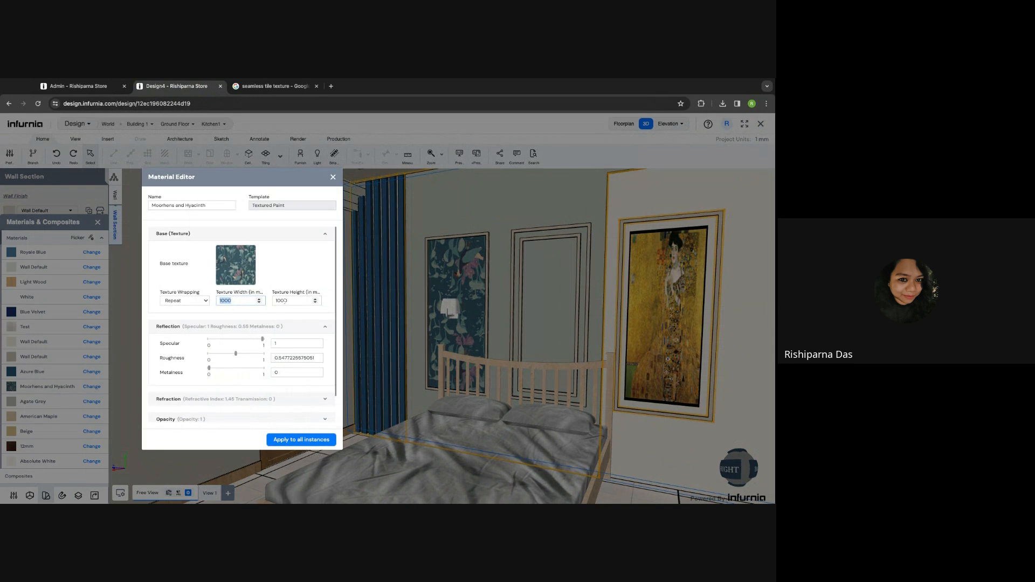
pyautogui.doubleClick(288, 301)
pyautogui.doubleClick(240, 301)
pyautogui.write('500')
pyautogui.doubleClick(291, 300)
pyautogui.write('5')
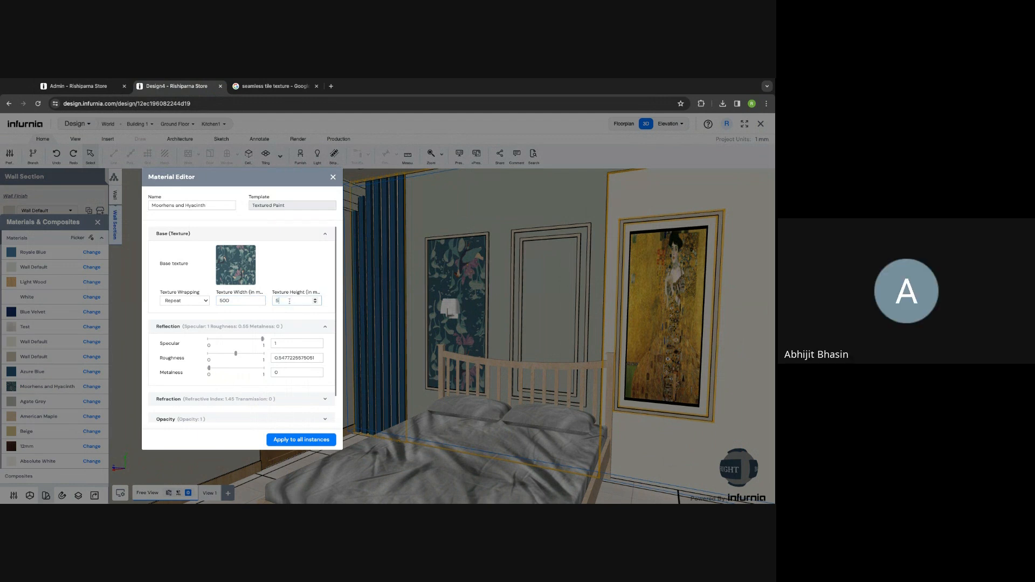
pyautogui.click(292, 444)
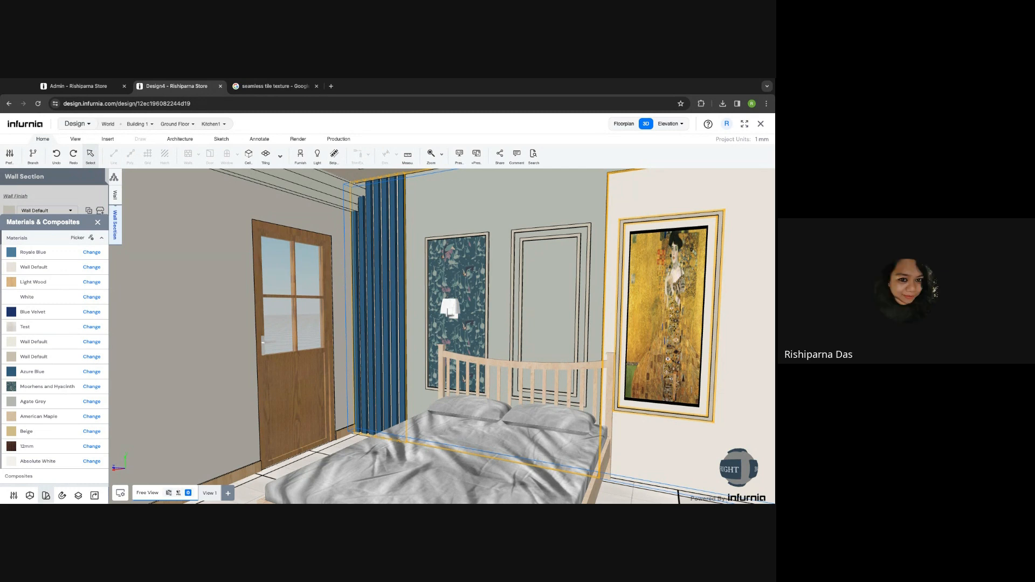
# - Select the left wall, close the Materials panel, and open its Tiling and Cutting elevation
pyautogui.scroll(-5, 246, 379)
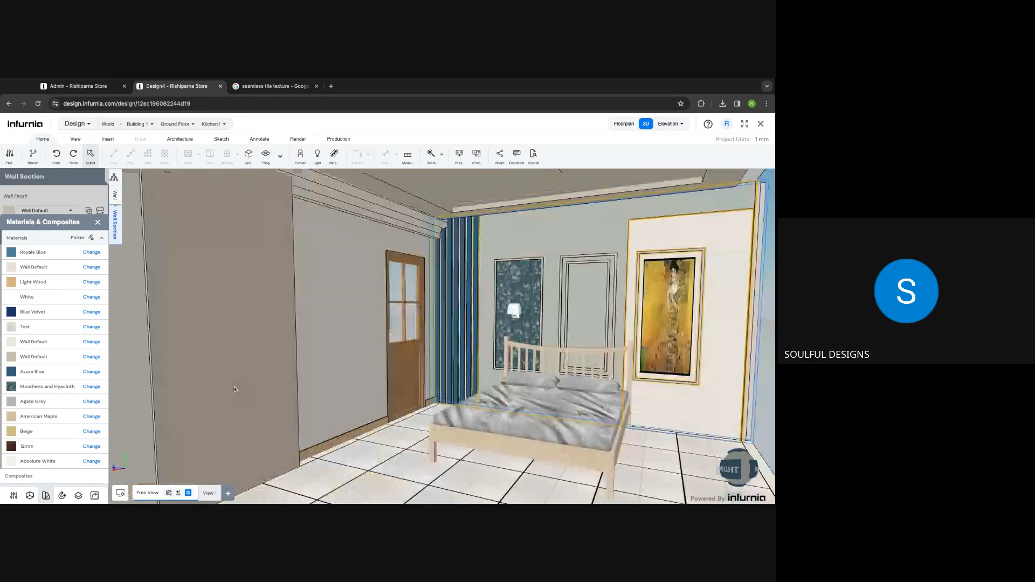
pyautogui.scroll(-5, 235, 389)
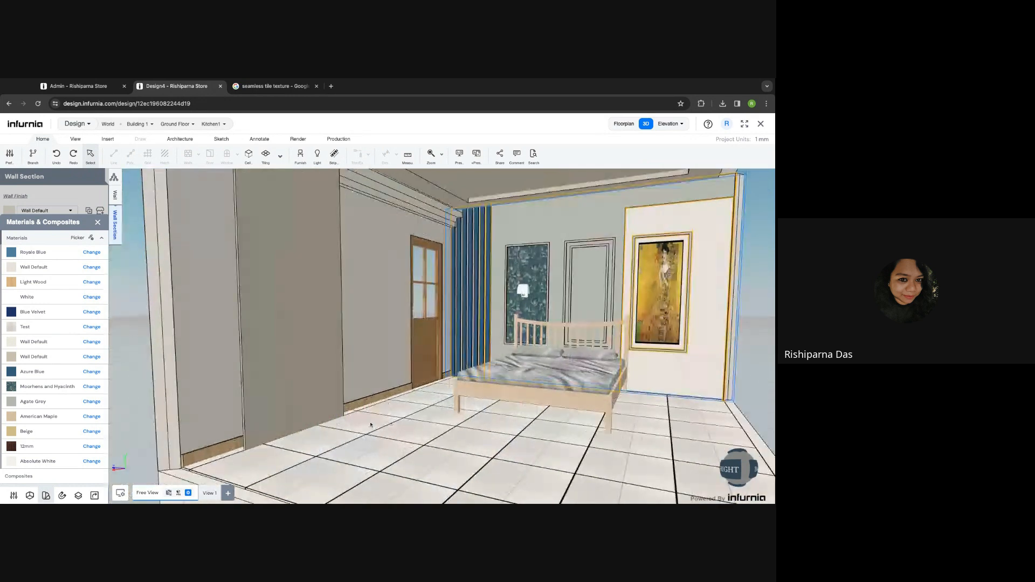
pyautogui.moveTo(355, 418); pyautogui.dragTo(341, 386, button='right')
pyautogui.scroll(5, 348, 377)
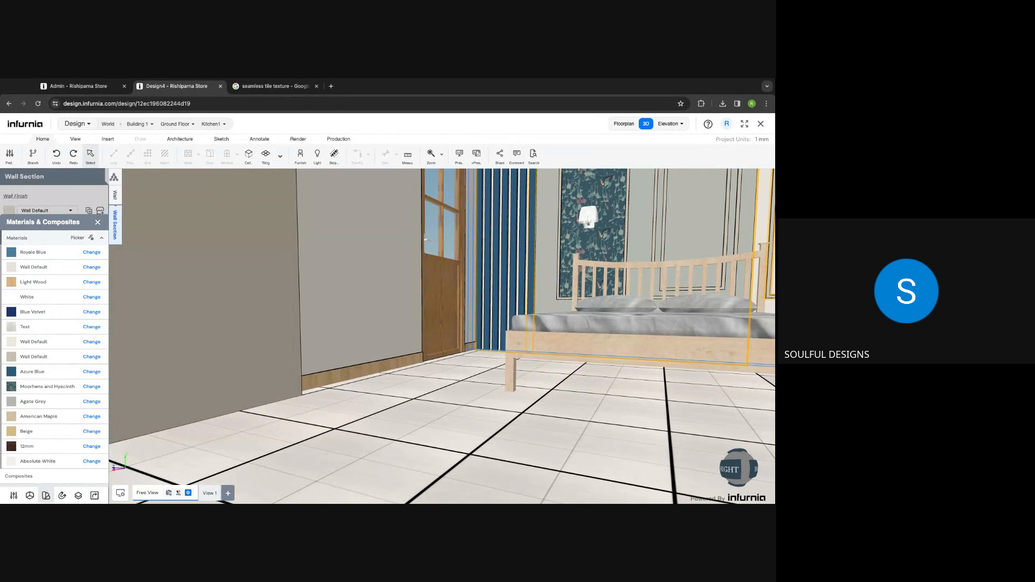
pyautogui.scroll(-4, 355, 324)
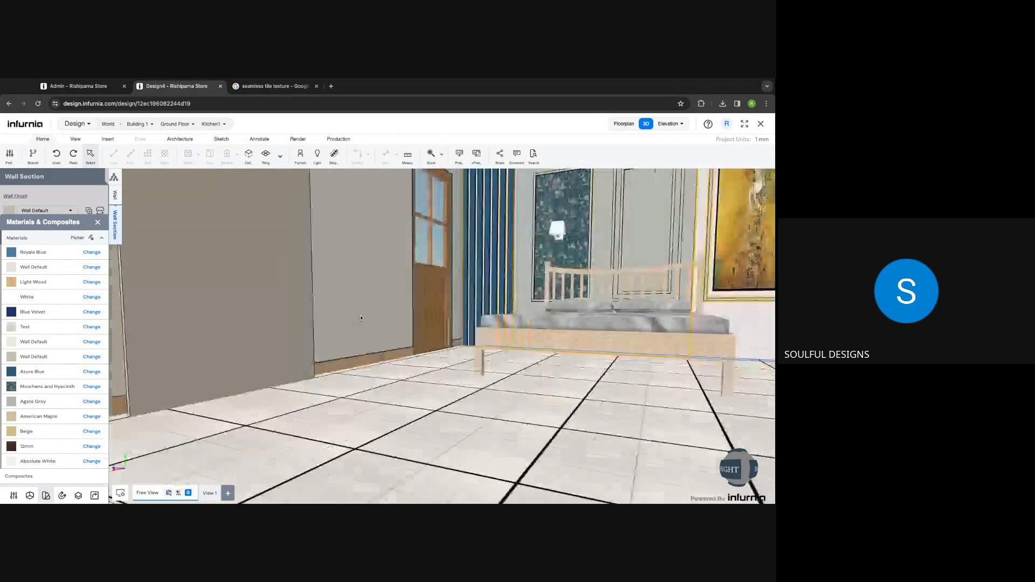
pyautogui.click(355, 331)
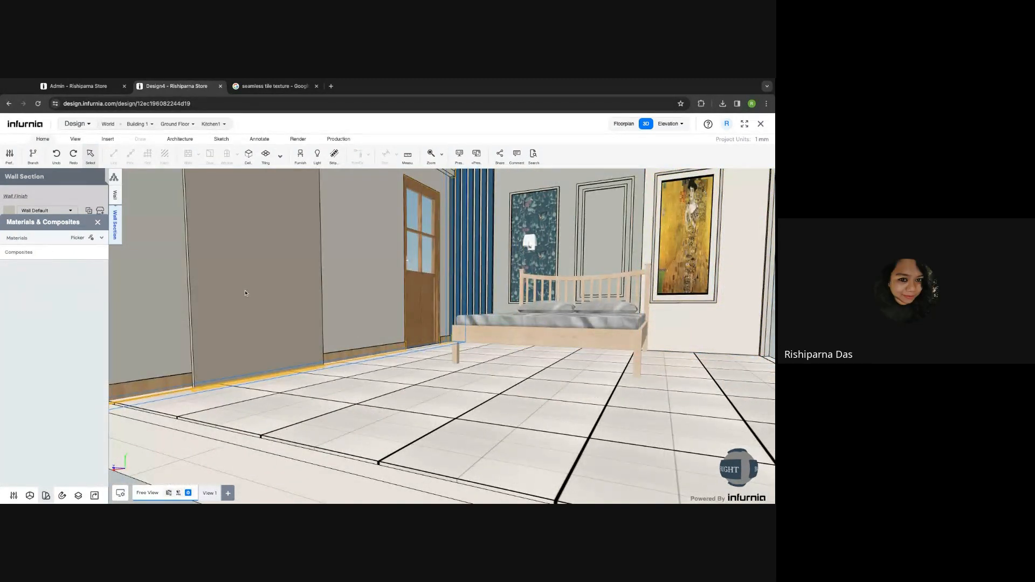
pyautogui.click(98, 222)
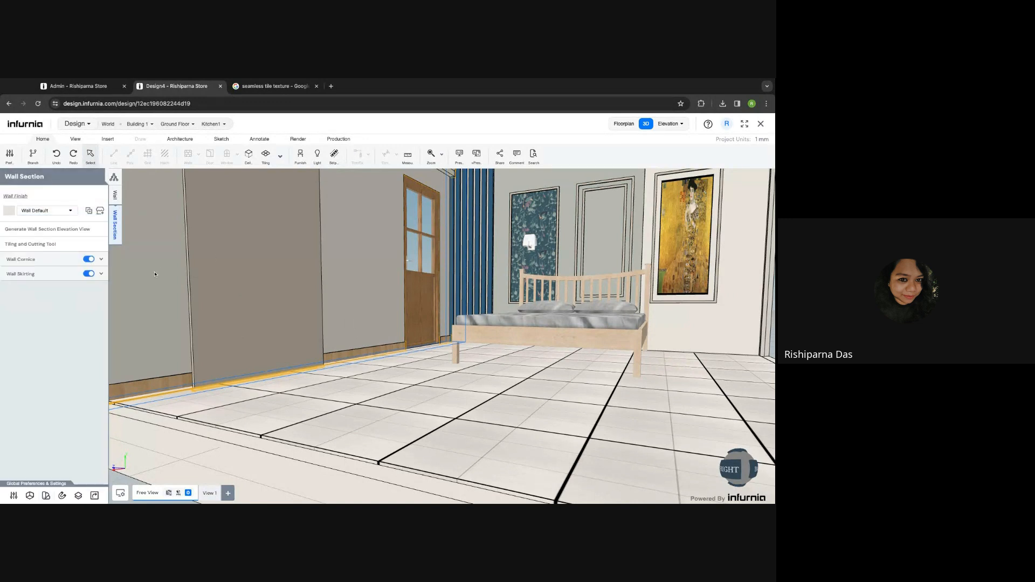
pyautogui.click(35, 244)
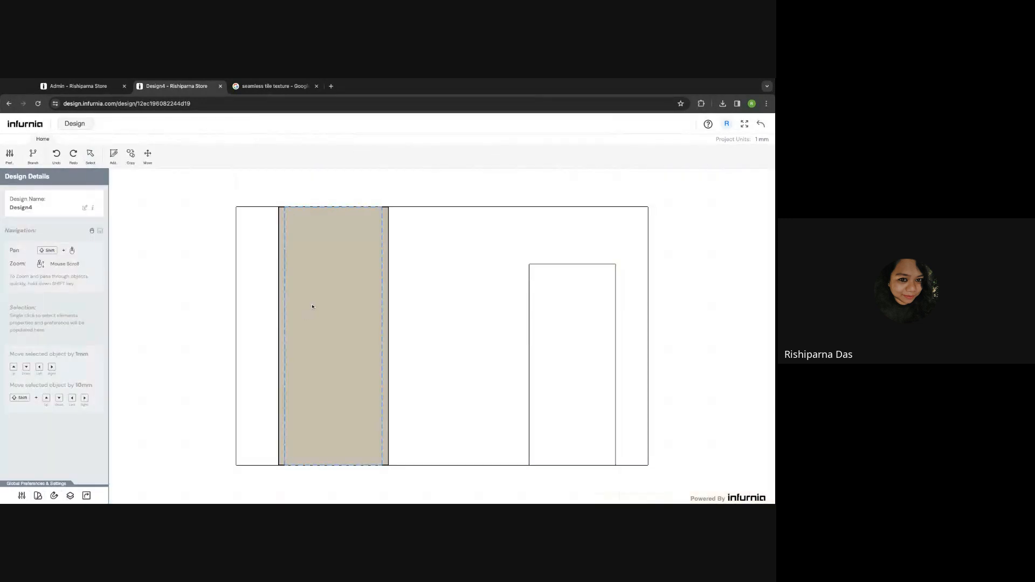
# - Delete all beige tile pieces from the left wall elevation and return to 3D
pyautogui.click(266, 191)
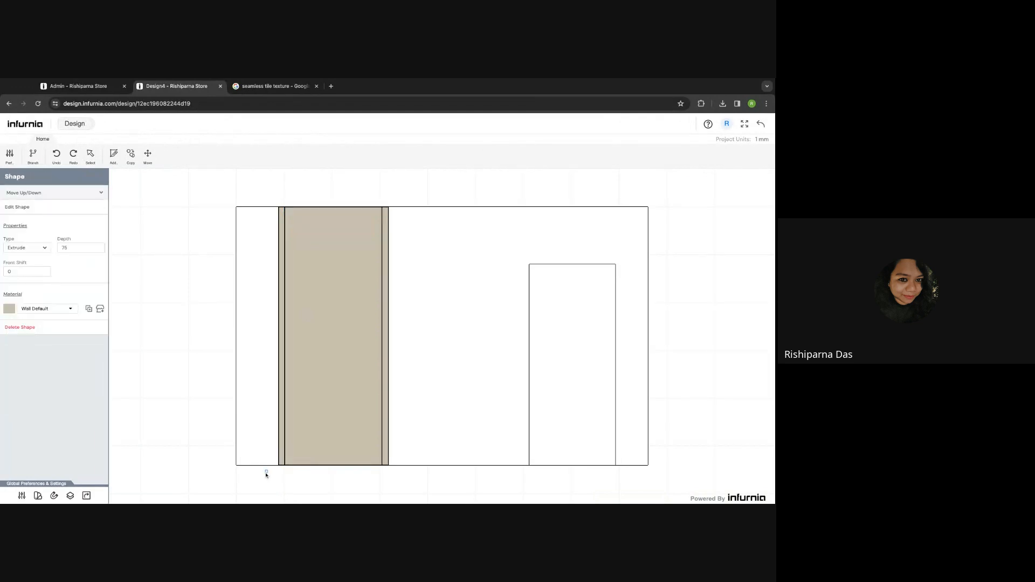
pyautogui.click(414, 176)
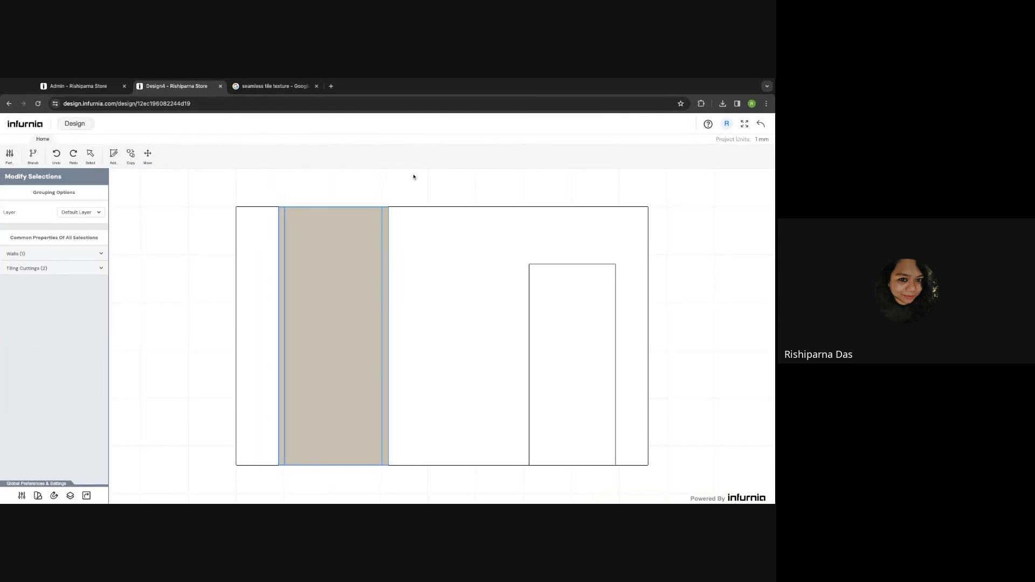
pyautogui.press('Delete')
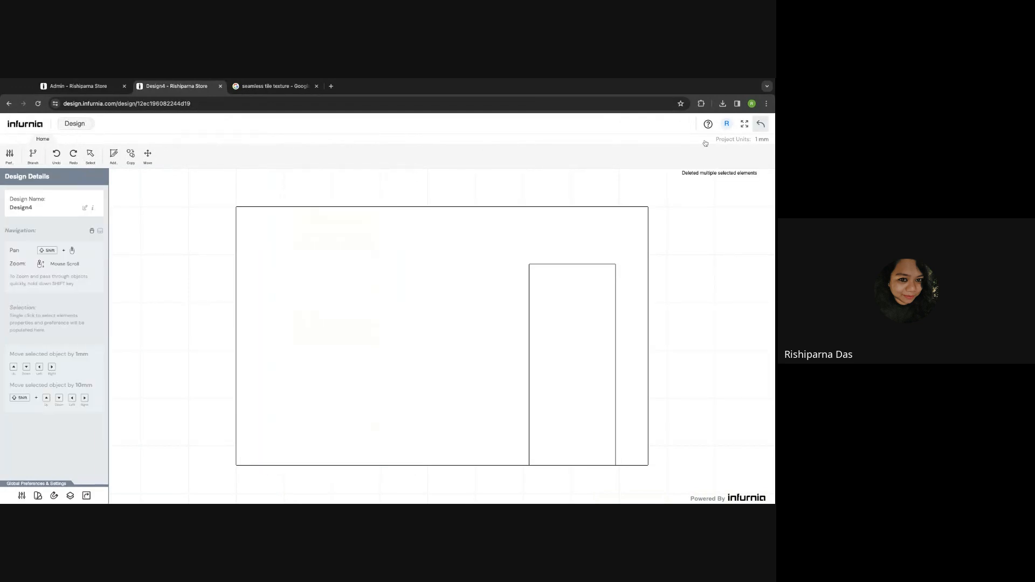
pyautogui.click(761, 124)
pyautogui.keyDown('shift'); pyautogui.moveTo(333, 375); pyautogui.dragTo(329, 411, button='middle'); pyautogui.keyUp('shift')
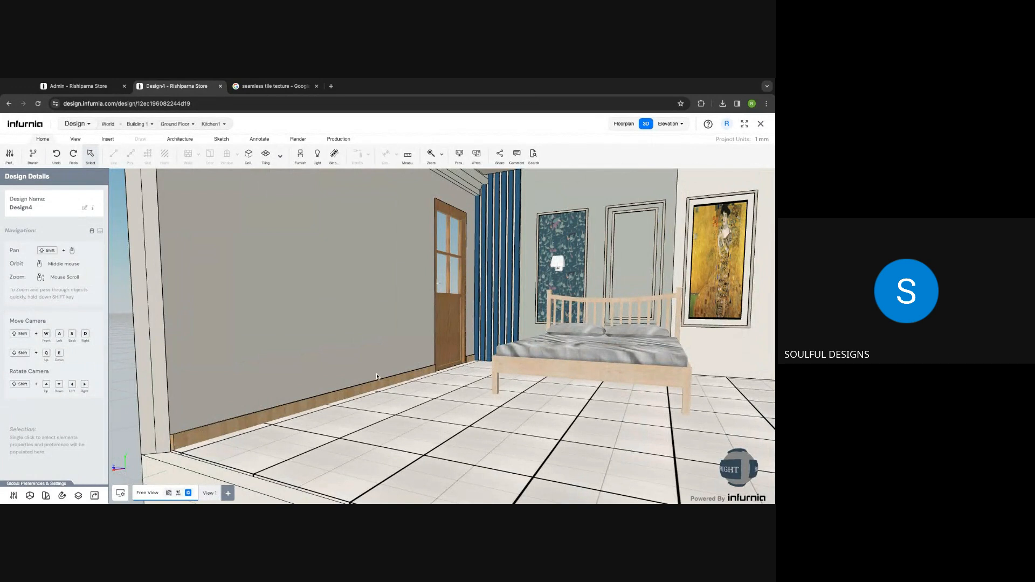
# - Select the skirted left wall, review then collapse Wall Skirting, and open its Tiling and Cutting Tool
pyautogui.click(212, 382)
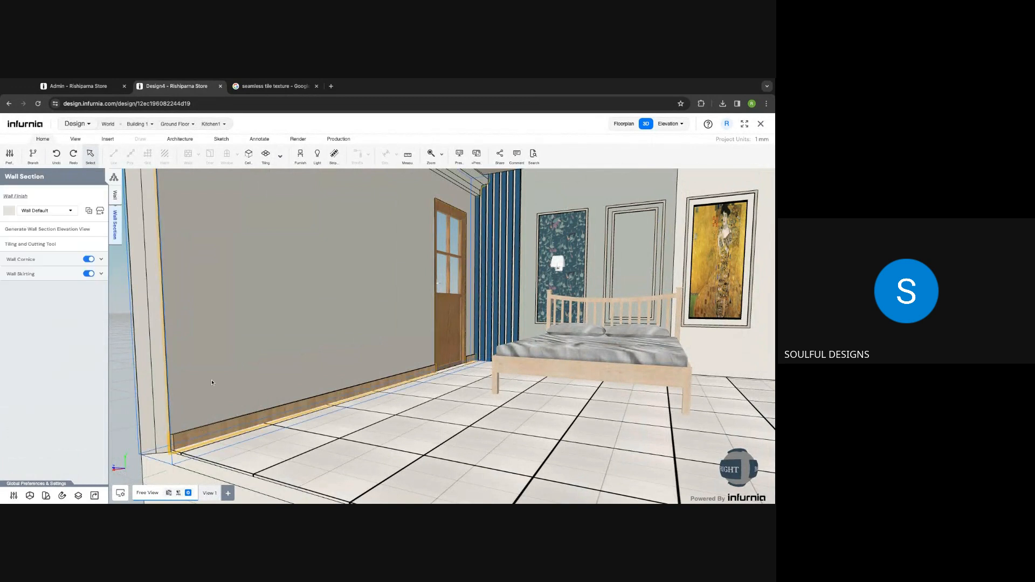
pyautogui.scroll(10, 172, 437)
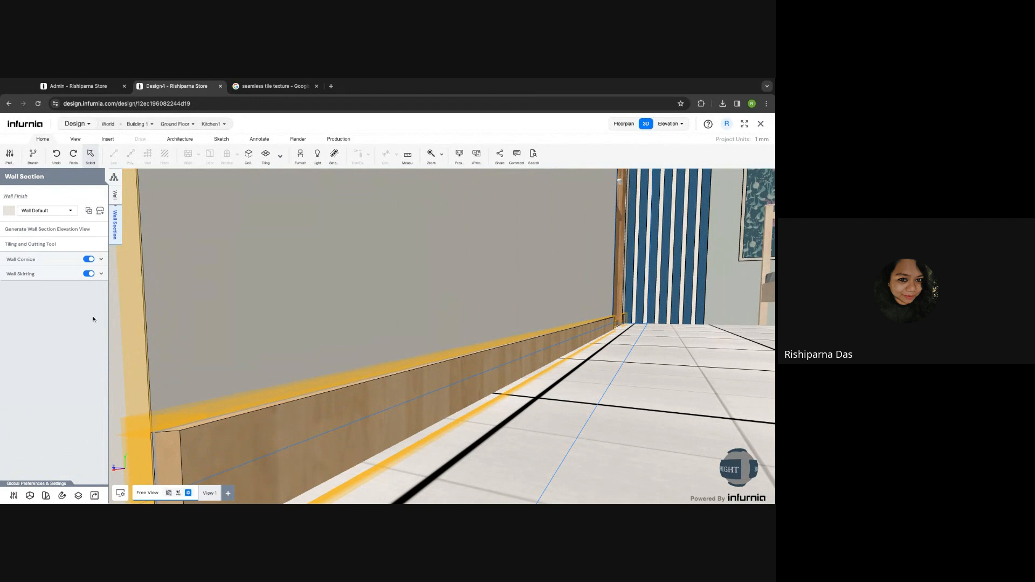
pyautogui.scroll(-2, 195, 399)
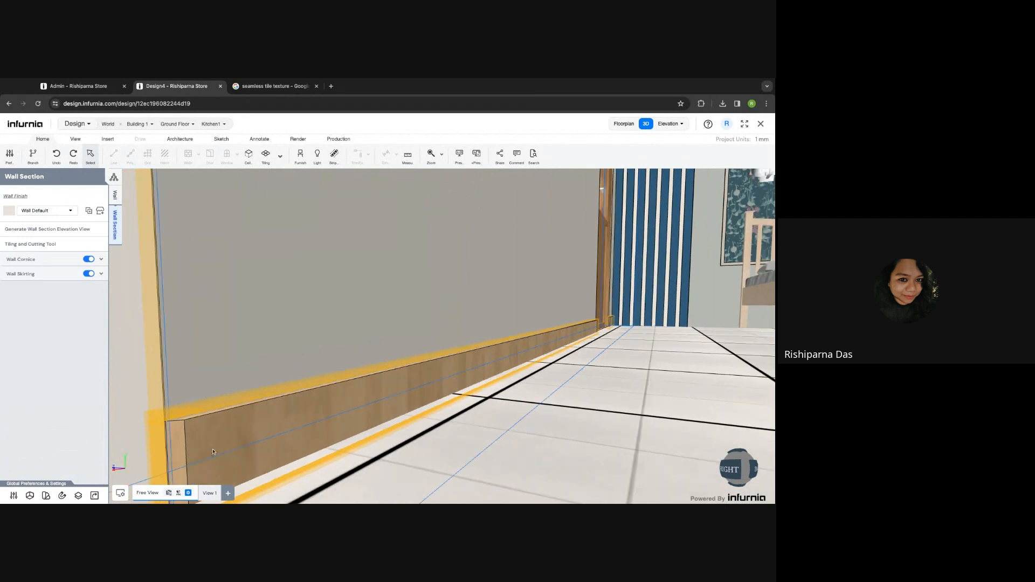
pyautogui.click(32, 272)
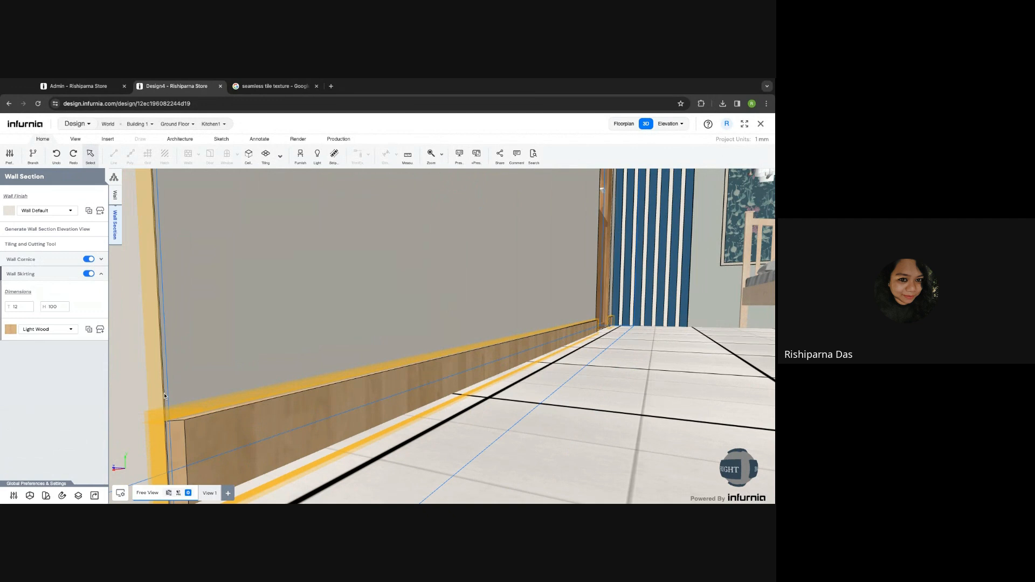
pyautogui.click(199, 387)
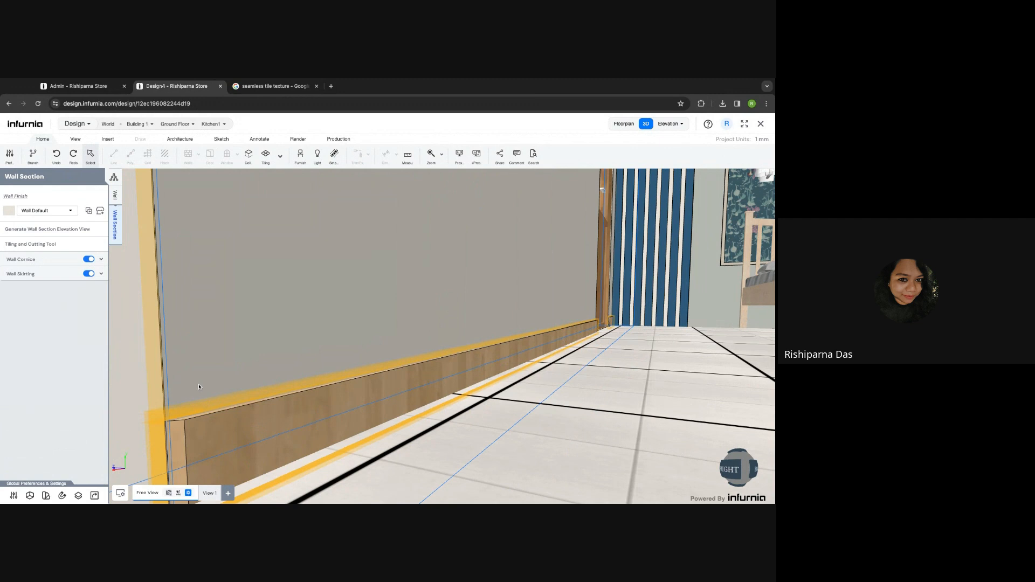
pyautogui.click(39, 244)
# - Start a new line shape and draw the strip's long edge 100 mm above the wall base
pyautogui.click(112, 155)
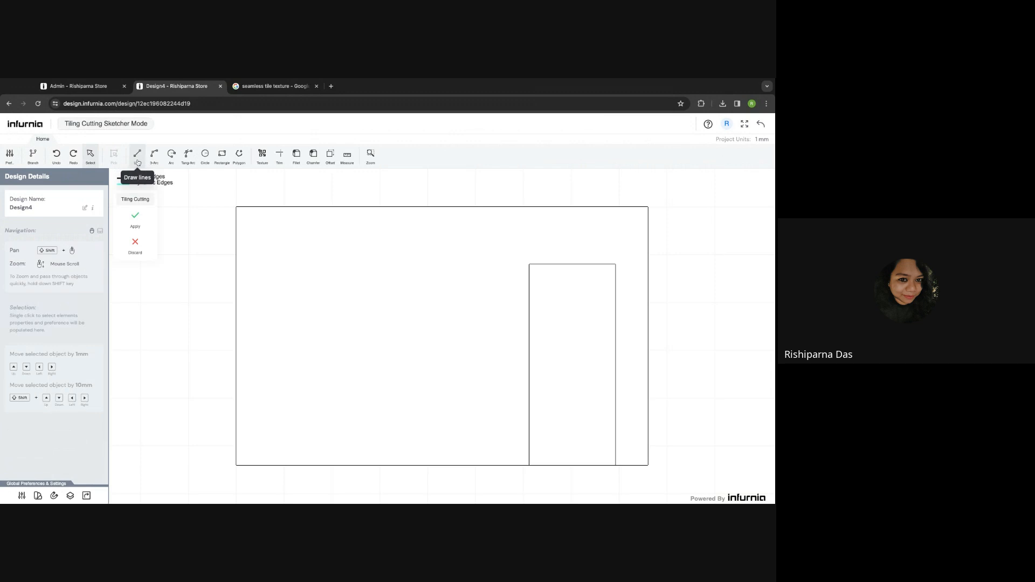
pyautogui.click(137, 155)
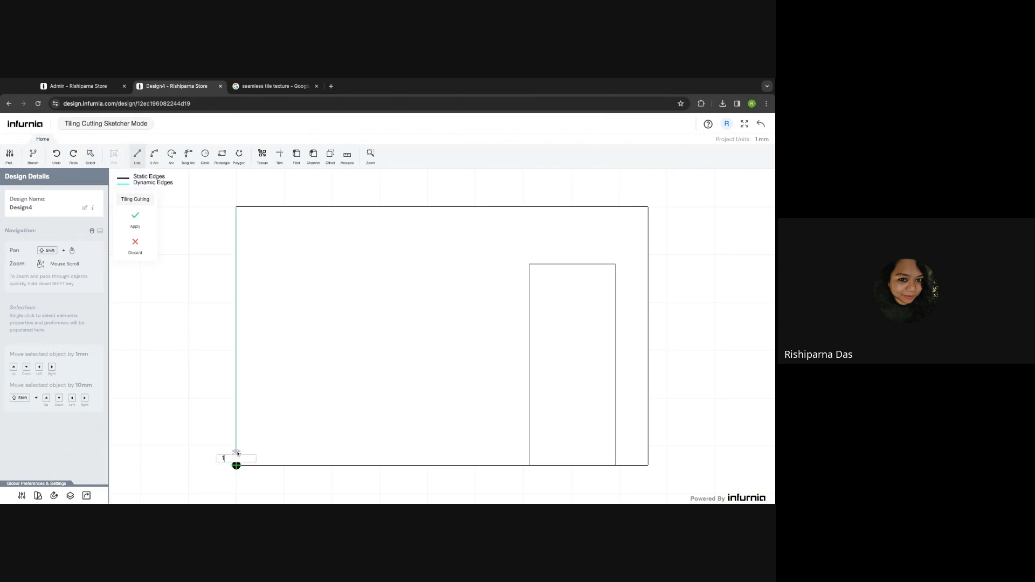
pyautogui.scroll(2, 236, 465)
pyautogui.scroll(2, 239, 447)
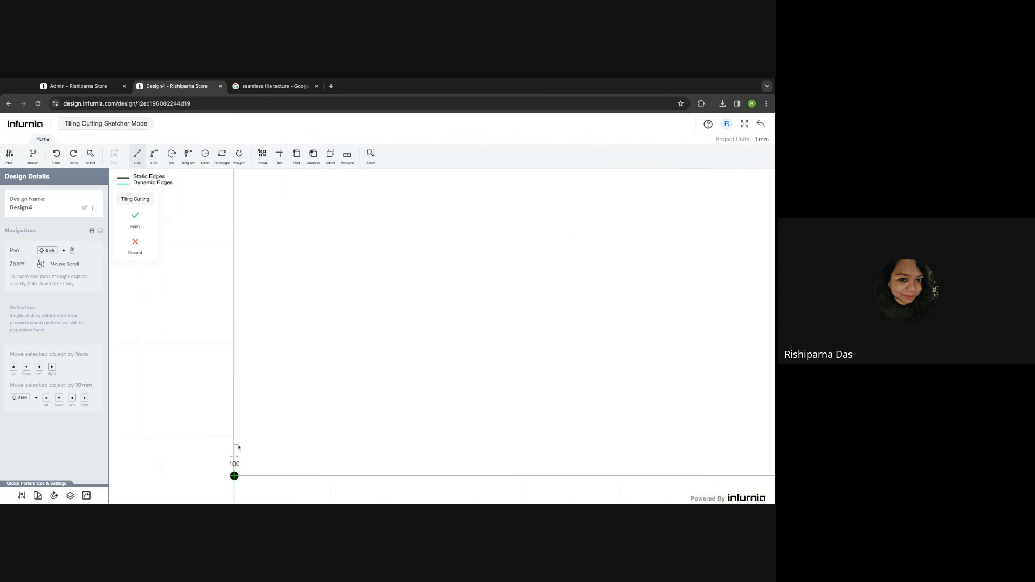
pyautogui.click(234, 447)
pyautogui.scroll(-3, 330, 455)
pyautogui.click(518, 447)
pyautogui.scroll(3, 517, 448)
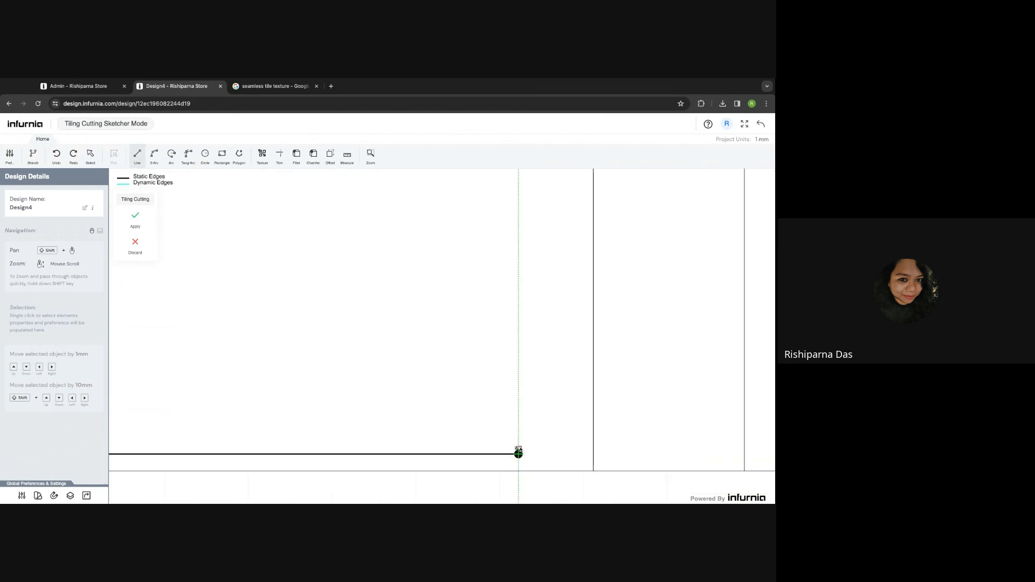
pyautogui.scroll(2, 518, 451)
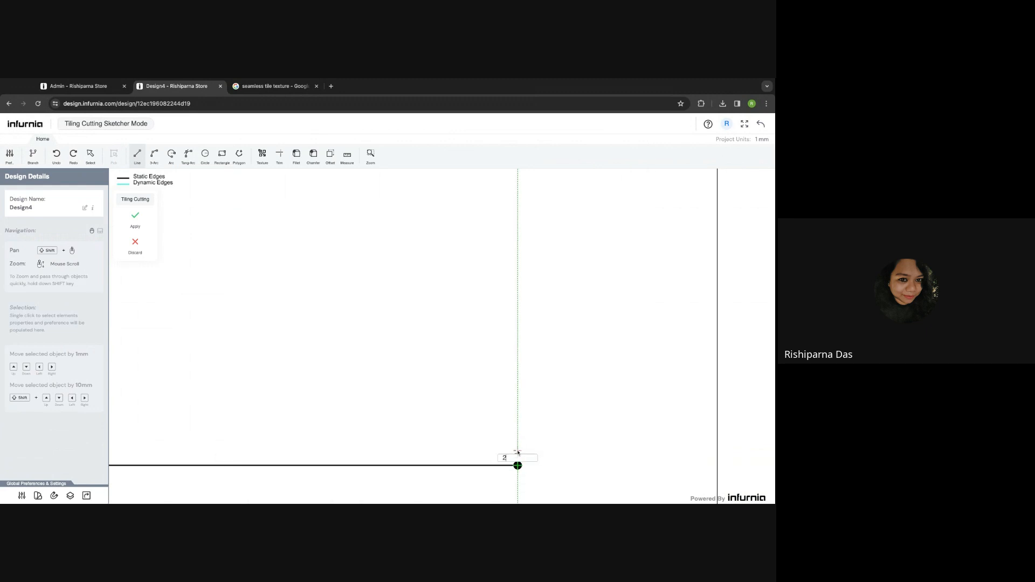
pyautogui.click(518, 452)
# - Close the strip outline at its starting corner and check its vertical edge length
pyautogui.scroll(-3, 517, 451)
pyautogui.scroll(-3, 342, 444)
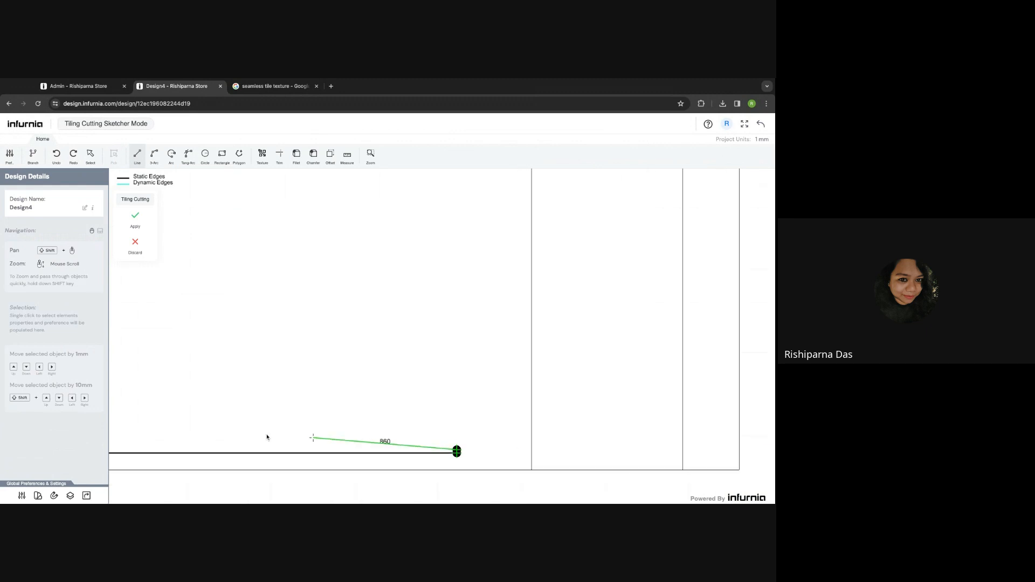
pyautogui.hscroll(-5, 261, 438)
pyautogui.scroll(5, 349, 450)
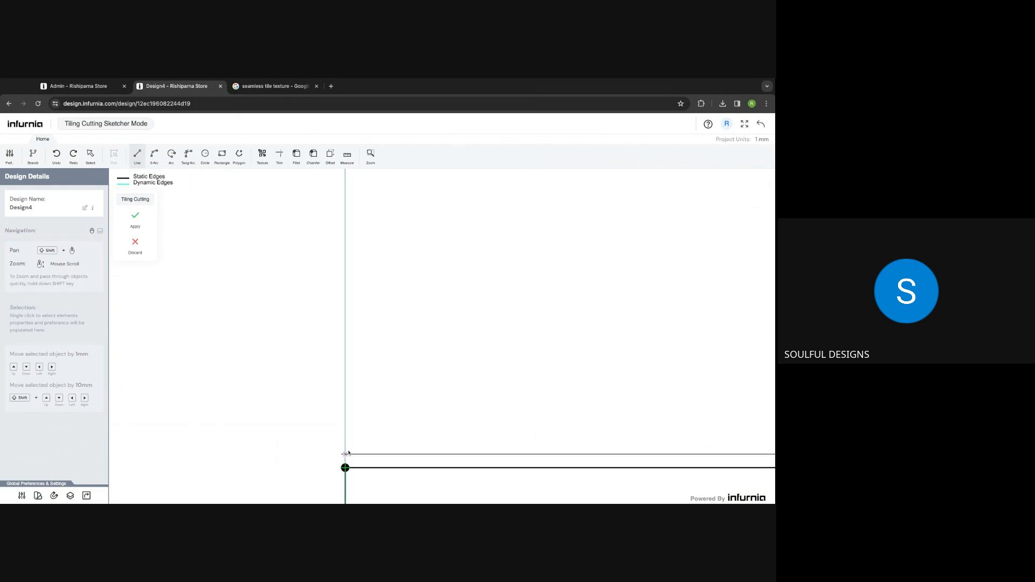
pyautogui.click(346, 454)
pyautogui.click(345, 467)
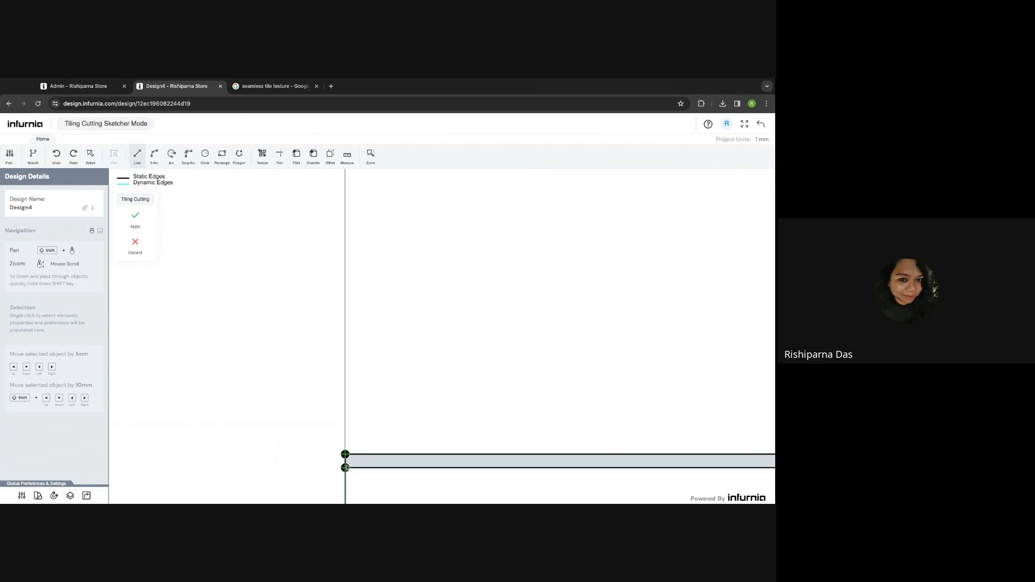
pyautogui.press('Escape')
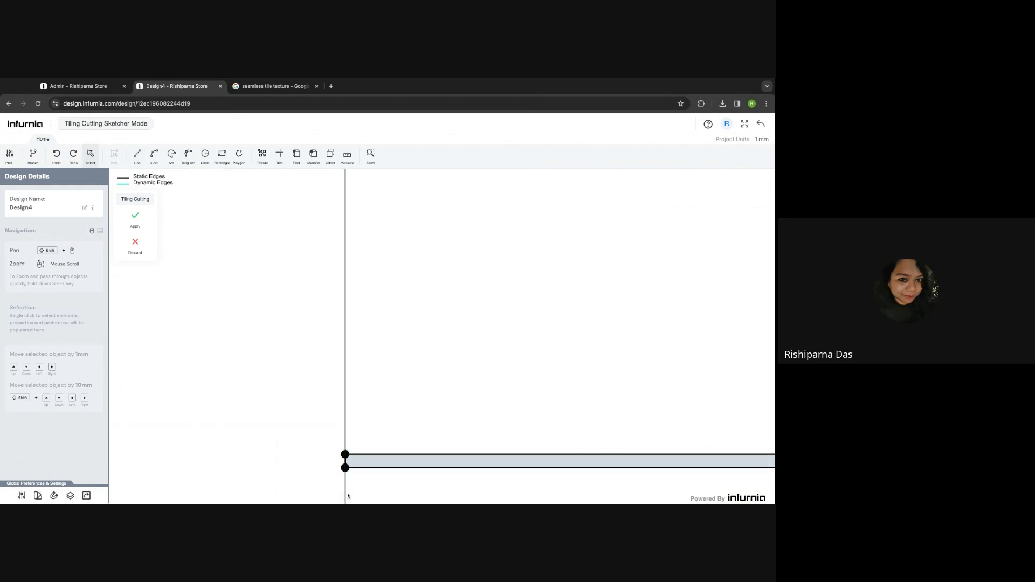
pyautogui.click(345, 494)
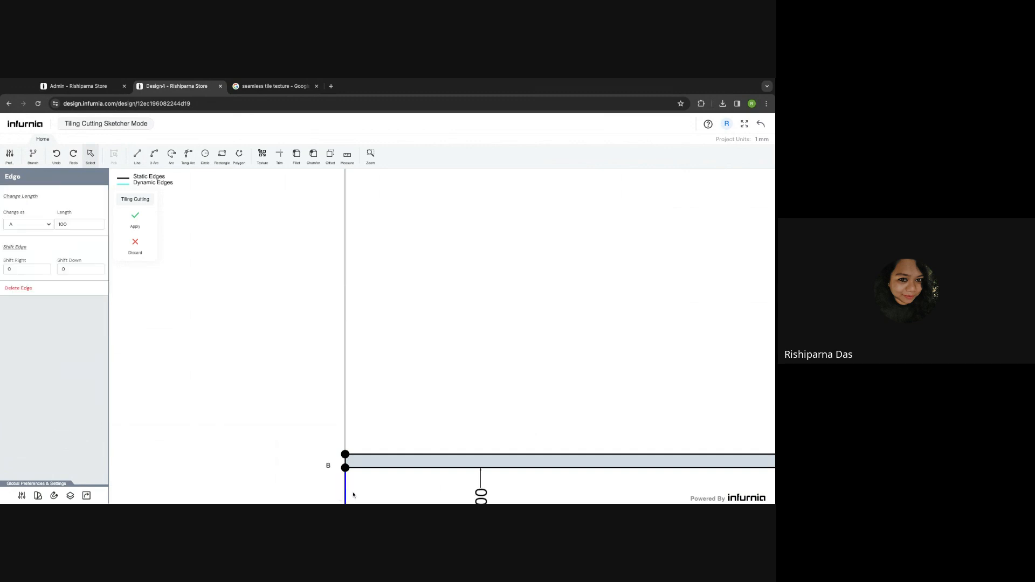
pyautogui.click(353, 495)
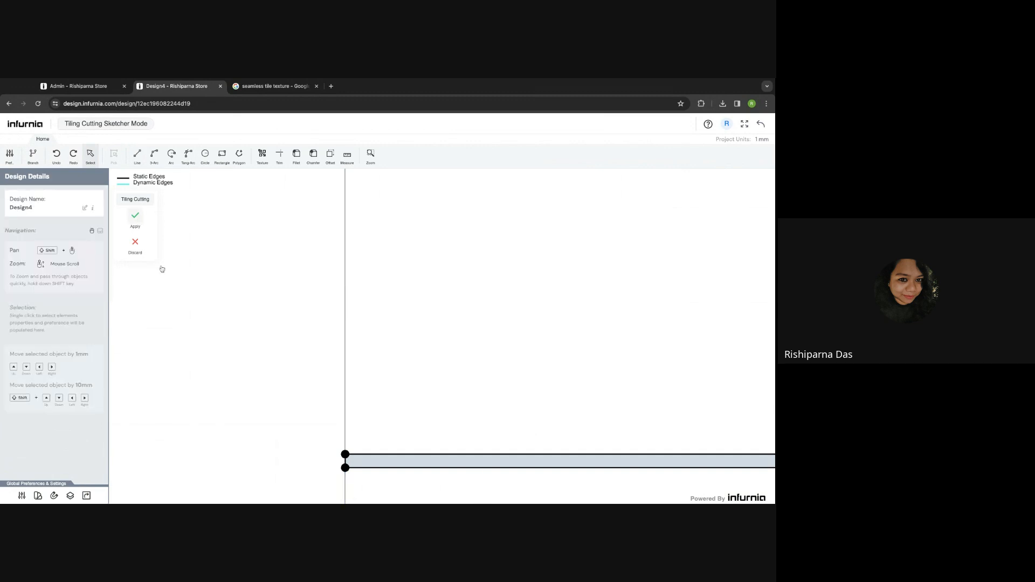
pyautogui.scroll(-4, 398, 483)
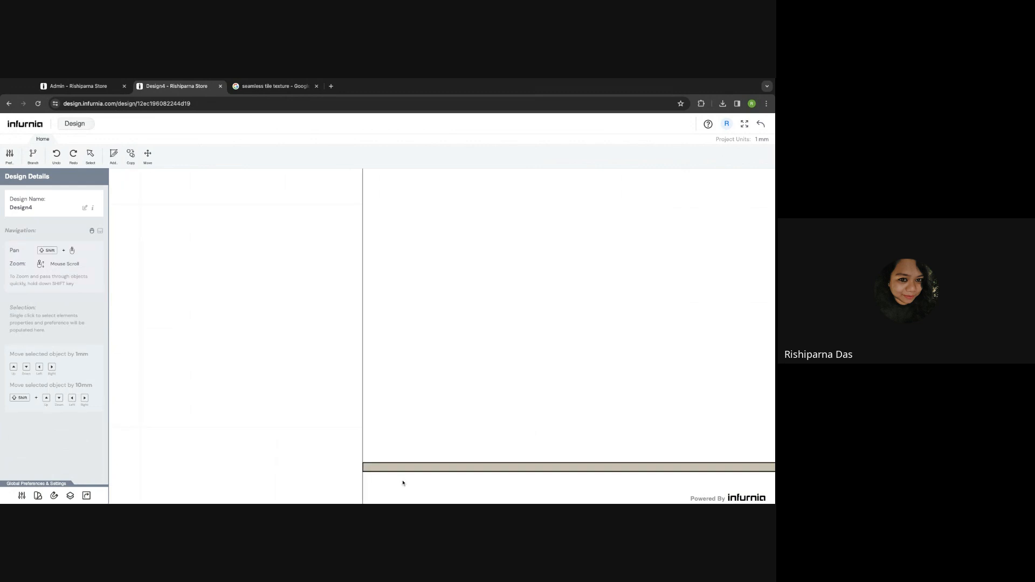
pyautogui.keyDown('shift'); pyautogui.moveTo(402, 483); pyautogui.dragTo(357, 467); pyautogui.keyUp('shift')
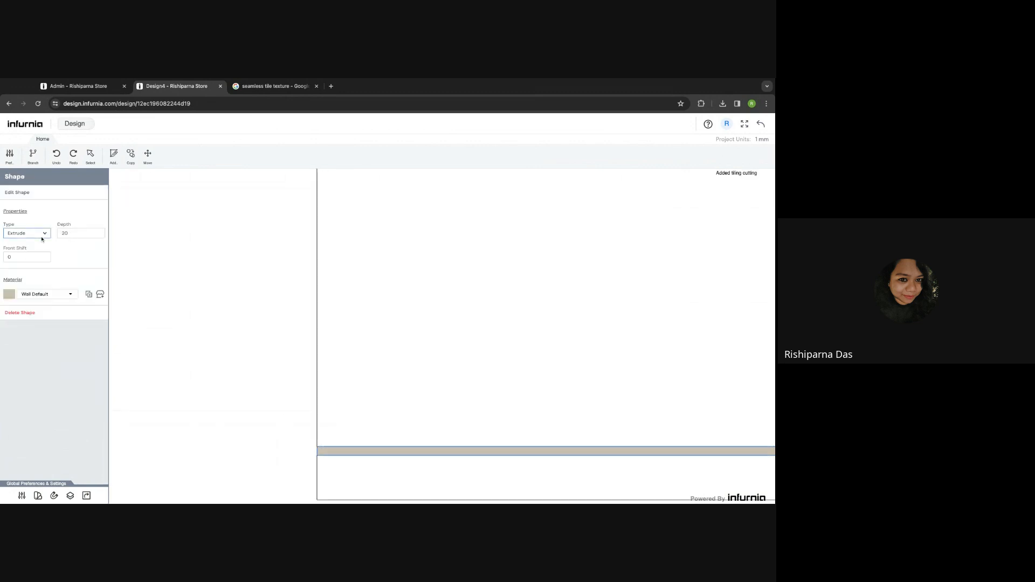
# - Set the strip to Cut with depth 30 and return to the 3D model
pyautogui.click(70, 235)
pyautogui.doubleClick(70, 235)
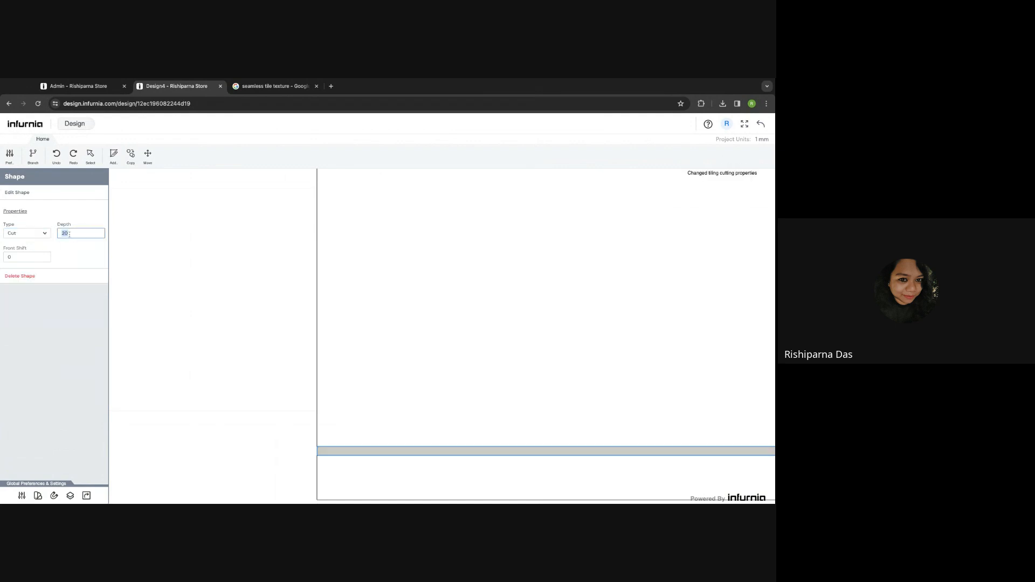
pyautogui.write('30')
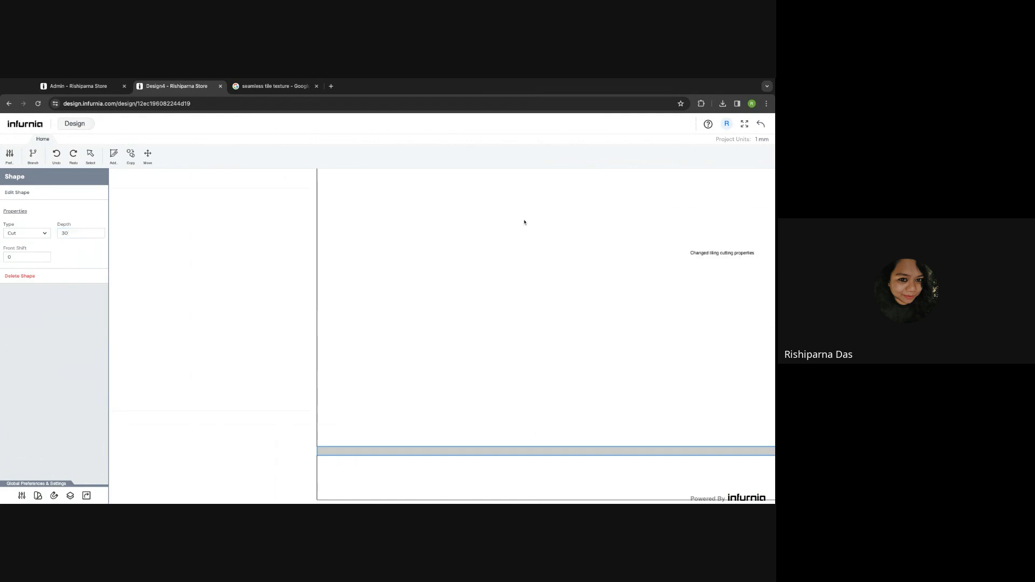
pyautogui.click(760, 123)
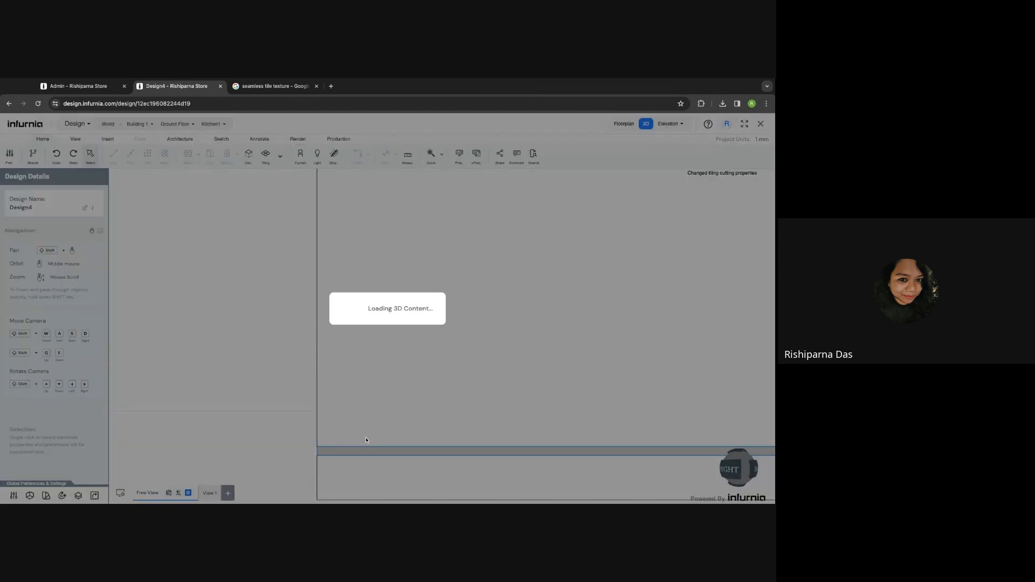
pyautogui.scroll(6, 162, 411)
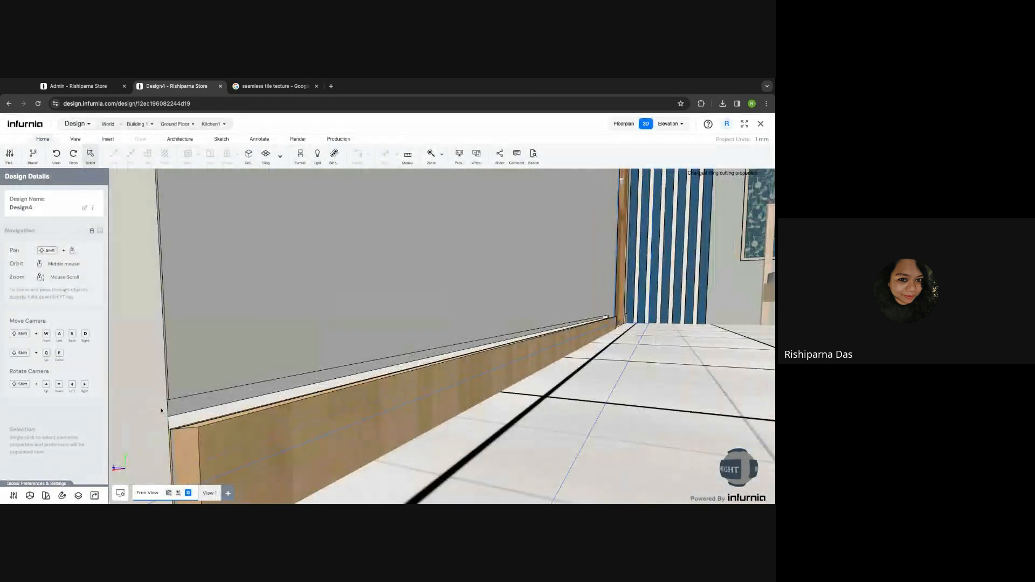
pyautogui.scroll(3, 187, 424)
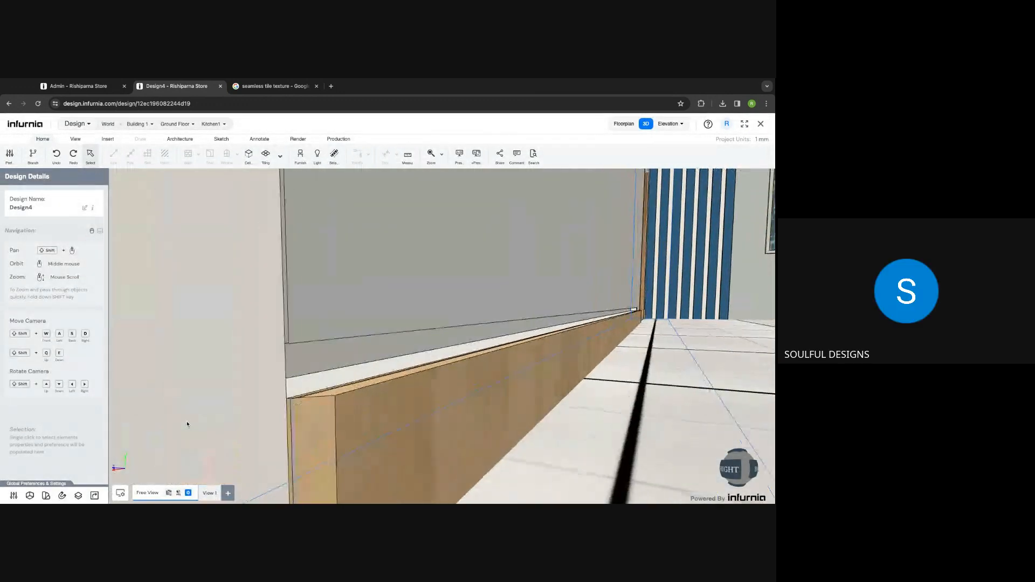
pyautogui.scroll(-4, 309, 360)
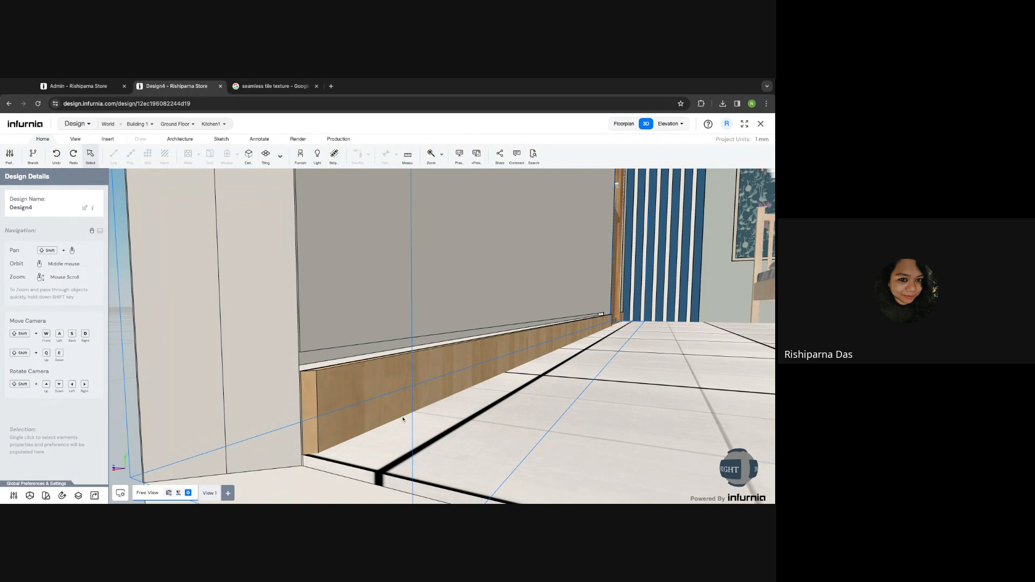
pyautogui.scroll(-2, 403, 420)
pyautogui.hotkey('shift', 'd')
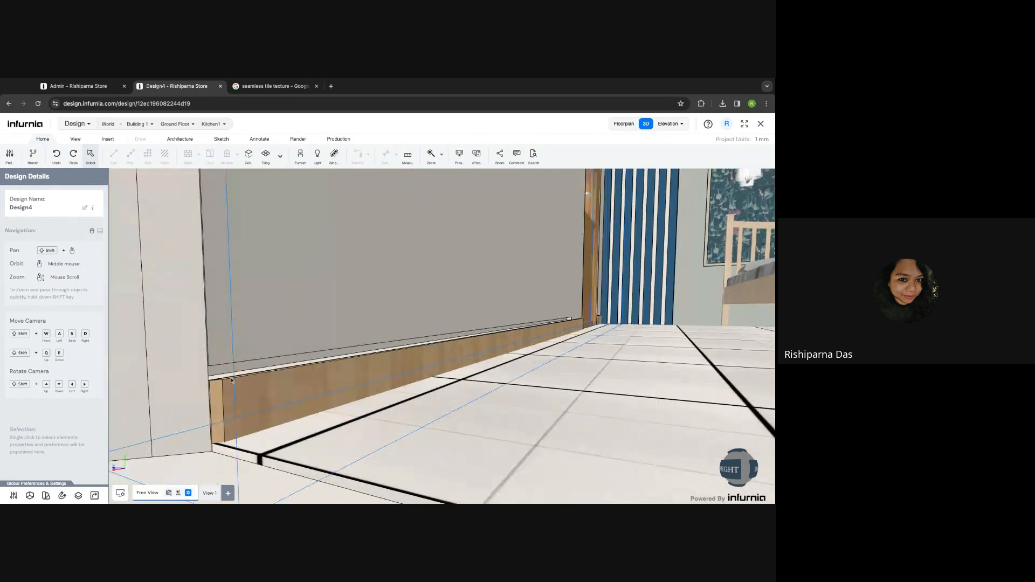
pyautogui.click(220, 373)
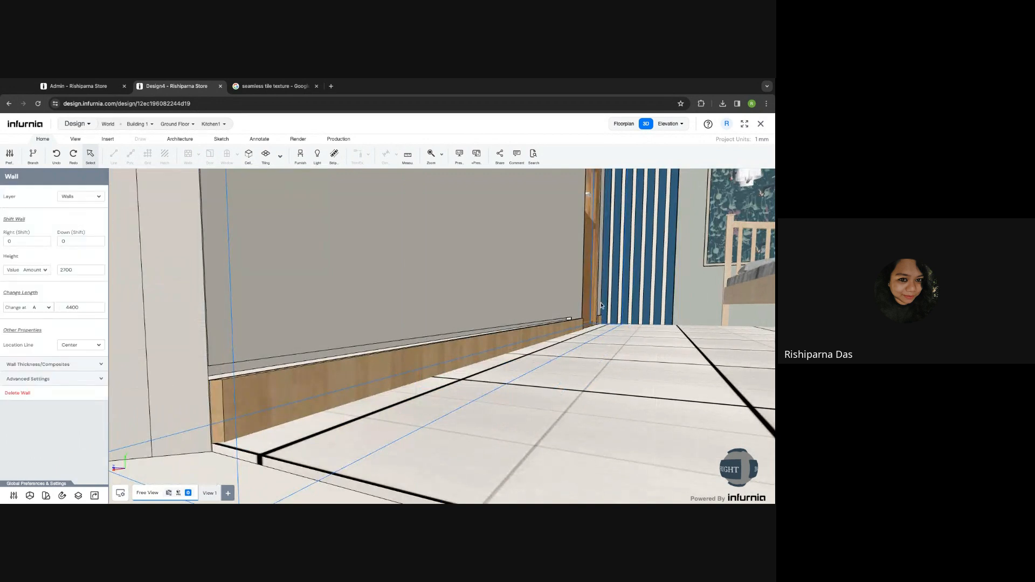
pyautogui.scroll(5, 572, 321)
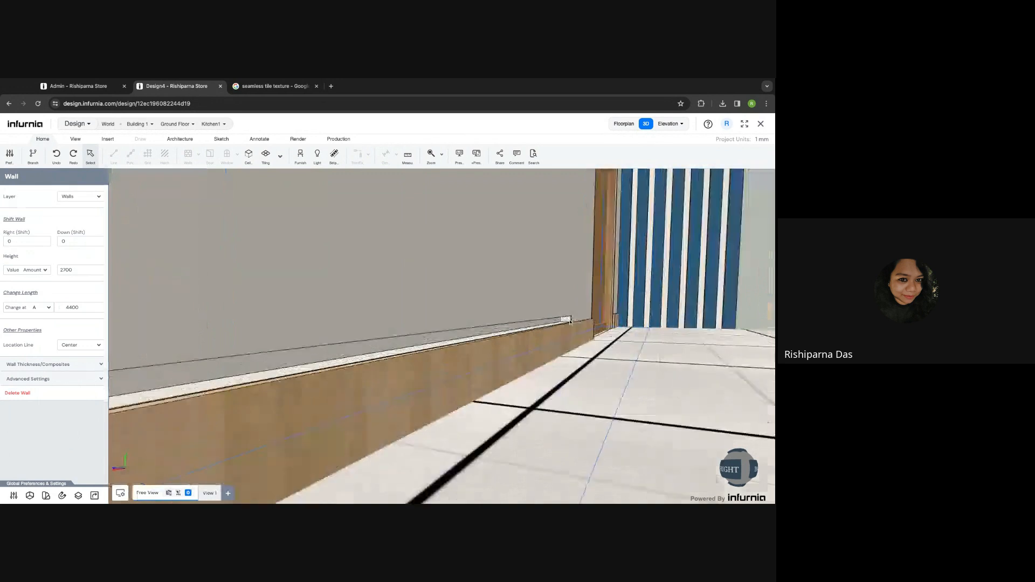
pyautogui.scroll(-2, 570, 322)
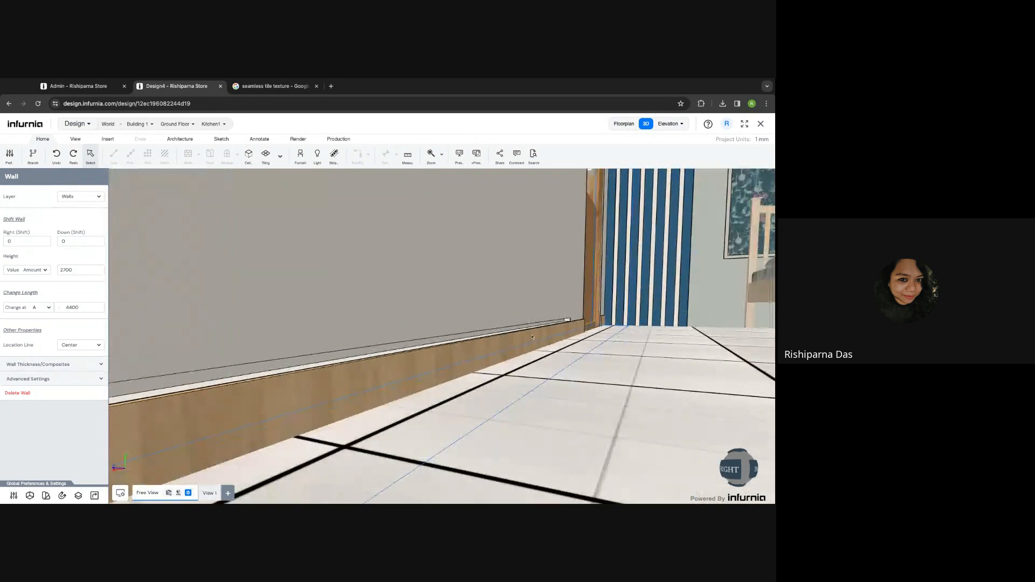
pyautogui.scroll(-5, 371, 434)
pyautogui.scroll(-2, 372, 434)
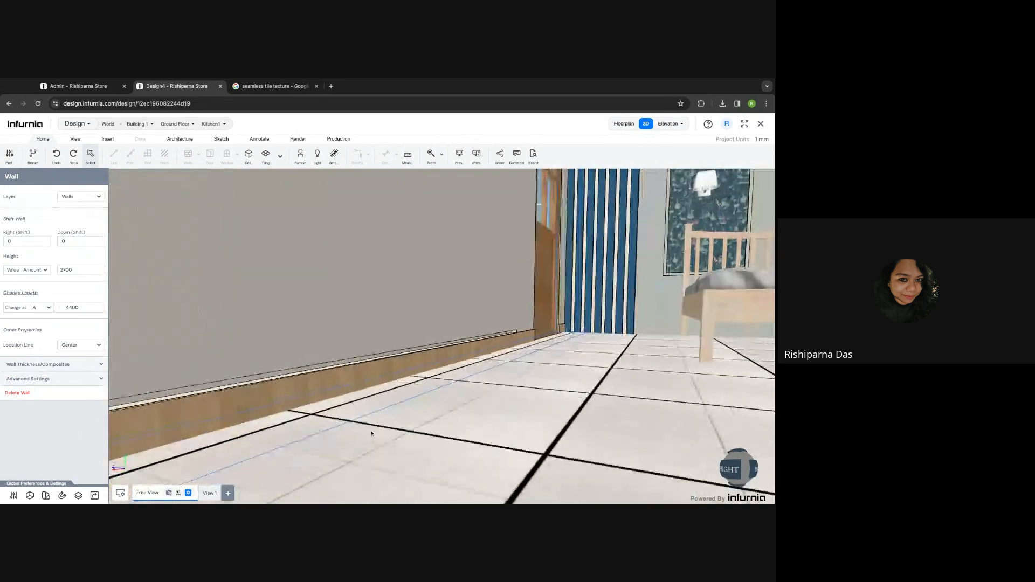
pyautogui.scroll(-4, 402, 424)
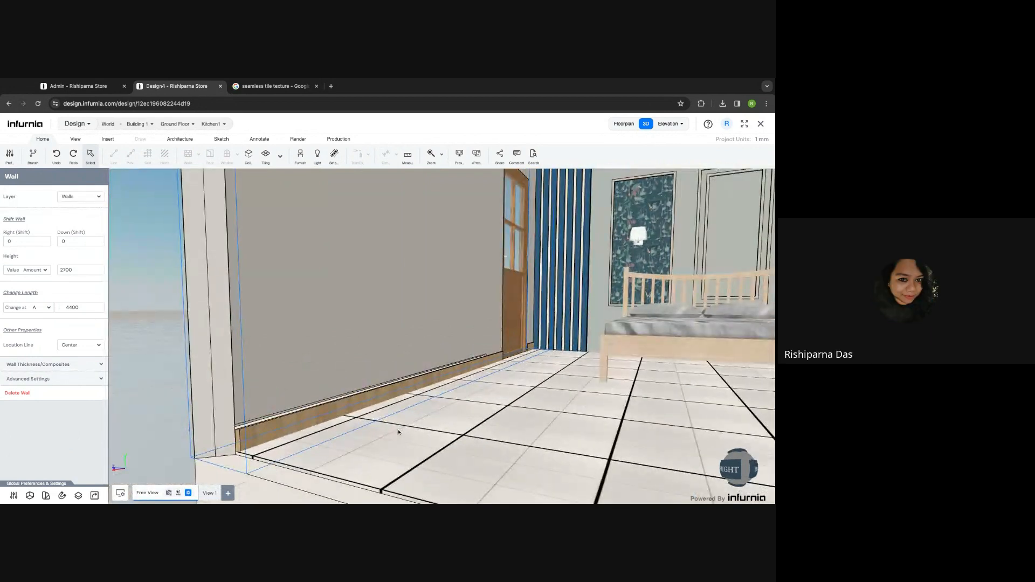
pyautogui.scroll(-3, 398, 432)
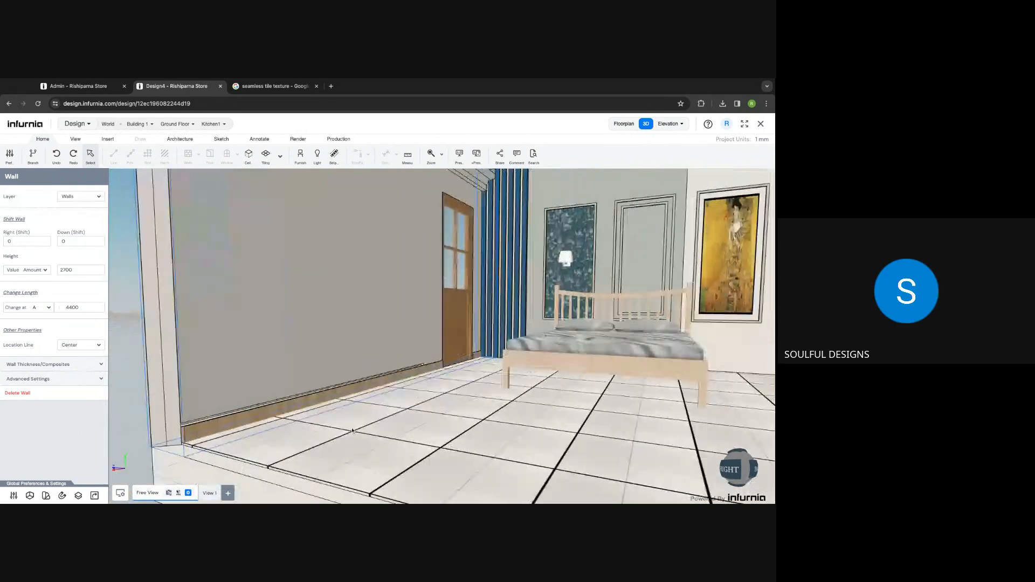
pyautogui.press('Escape')
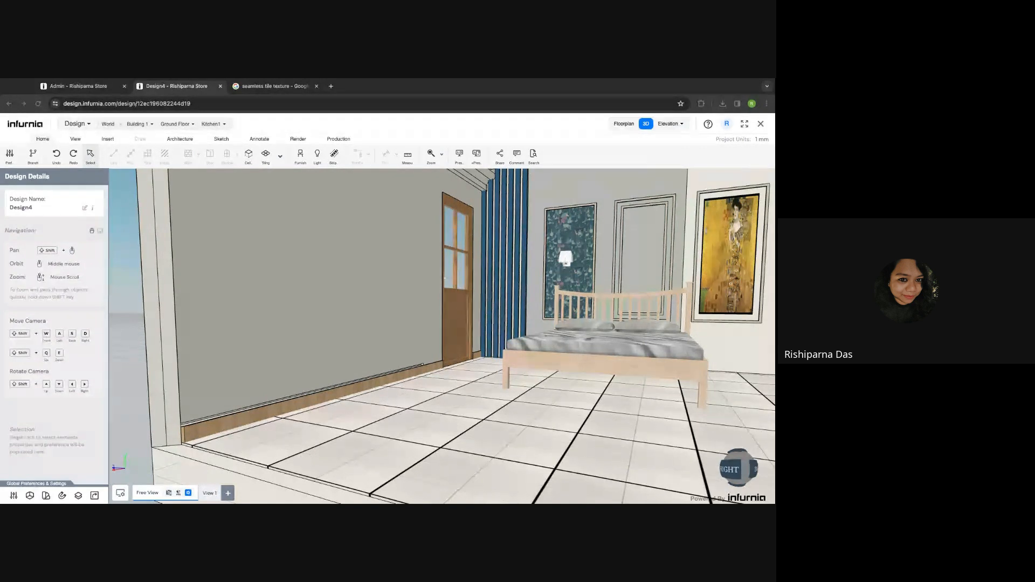
# - Open the Admin Finishes > Wall Texture catalogue and start adding an item to Abstract Crimson
pyautogui.click(86, 90)
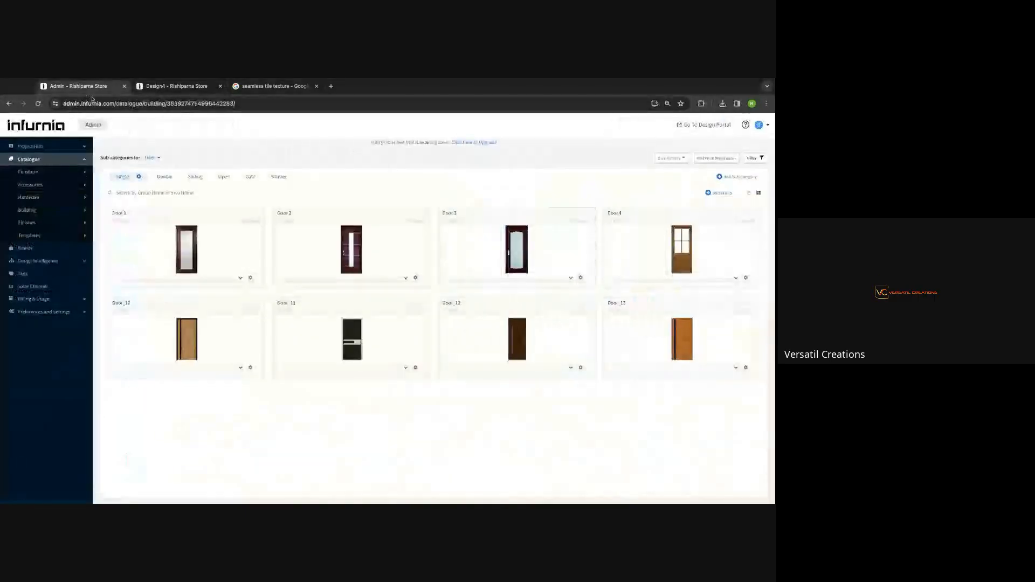
pyautogui.click(28, 223)
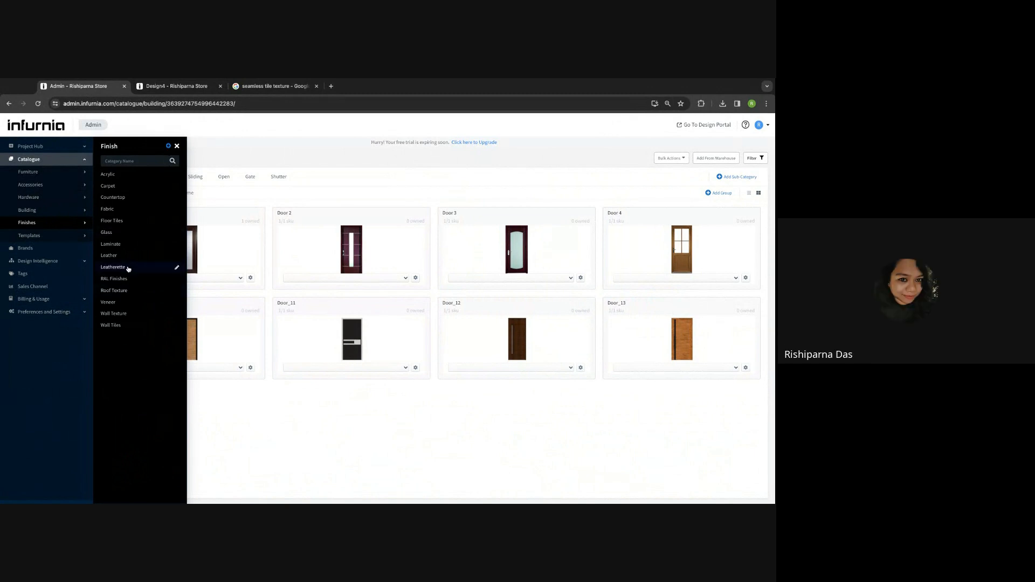
pyautogui.click(124, 315)
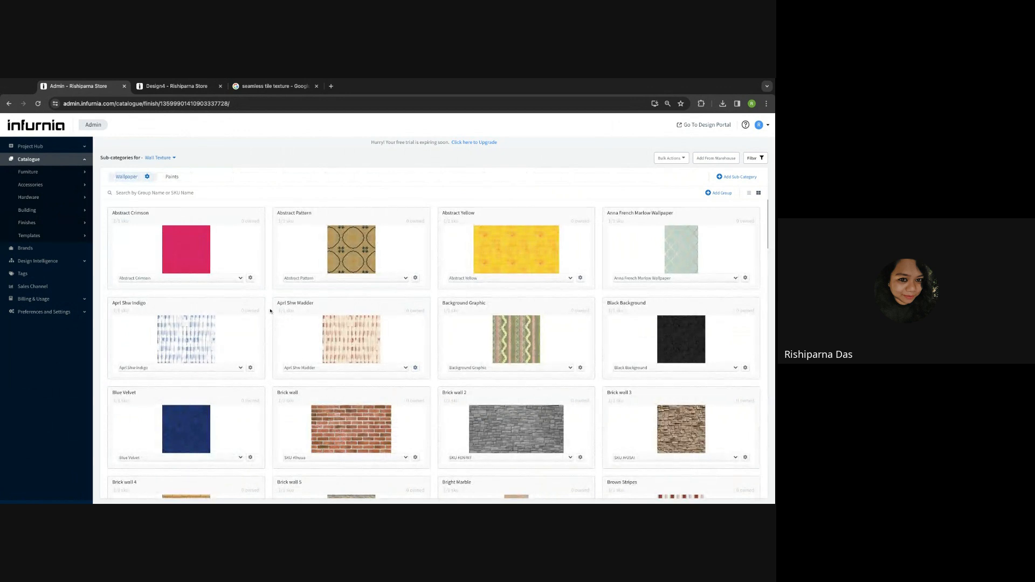
pyautogui.scroll(-3, 326, 414)
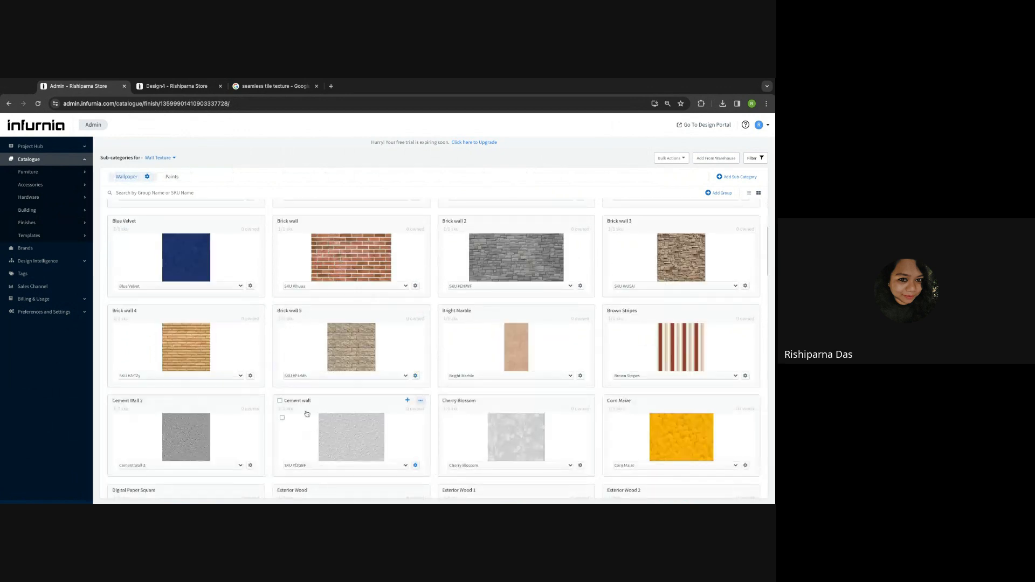
pyautogui.scroll(3, 242, 218)
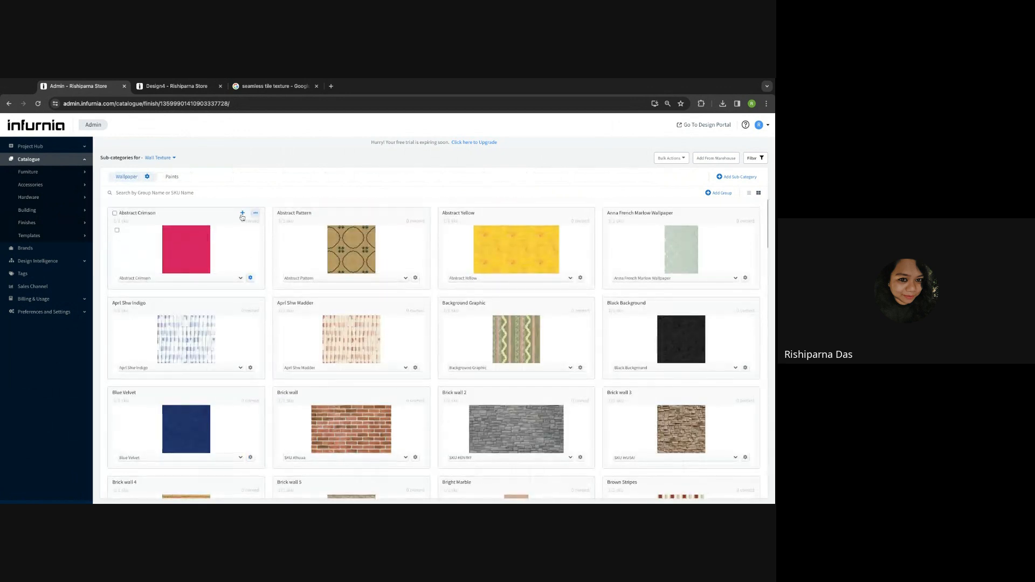
pyautogui.click(243, 213)
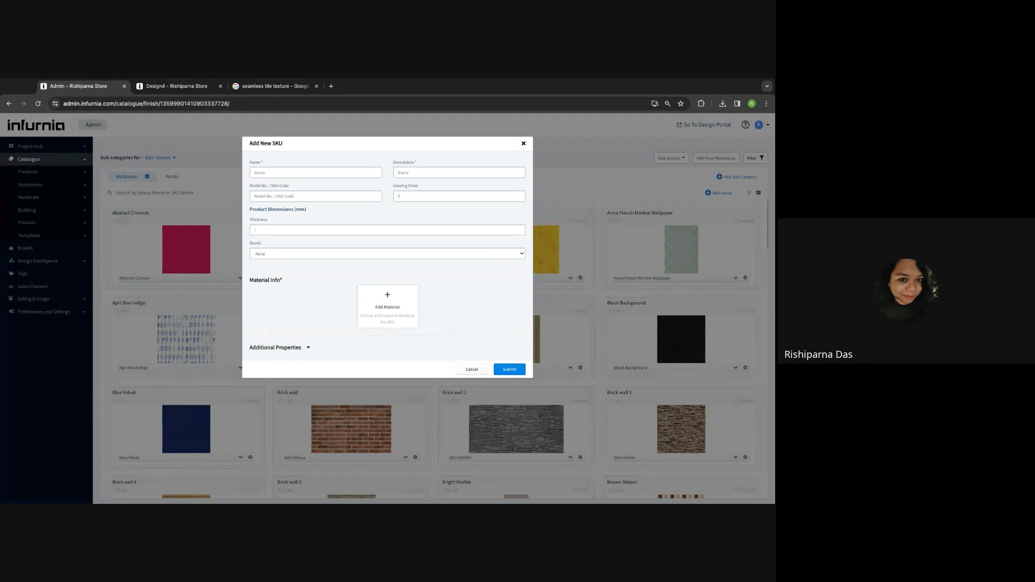
# - Cancel the Add New SKU form without adding anything
pyautogui.click(470, 369)
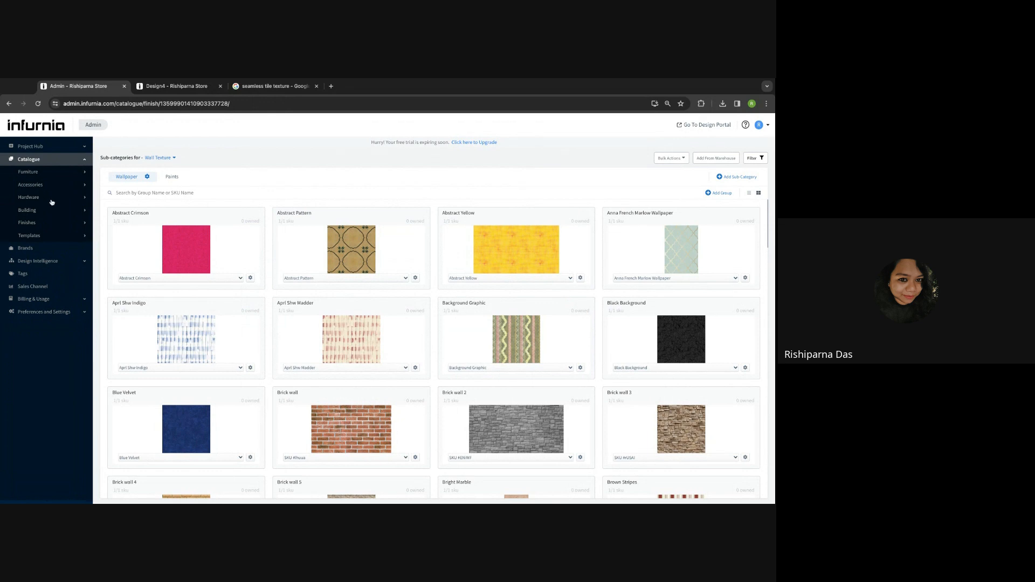
# - Reopen Finishes > Wall Texture, then go to Bulk Actions > Bulk Create on the Finishes tab
pyautogui.click(46, 226)
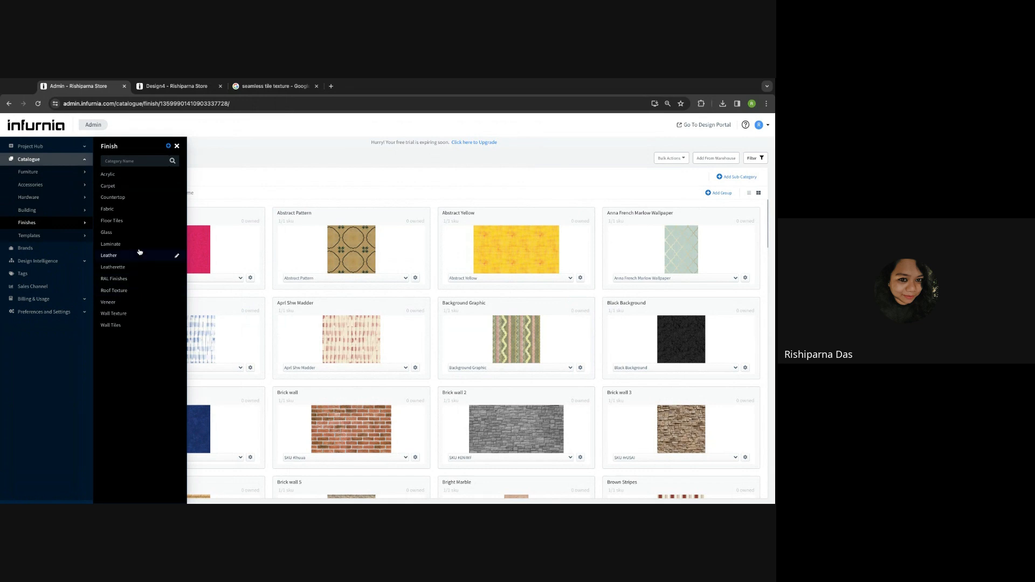
pyautogui.click(120, 320)
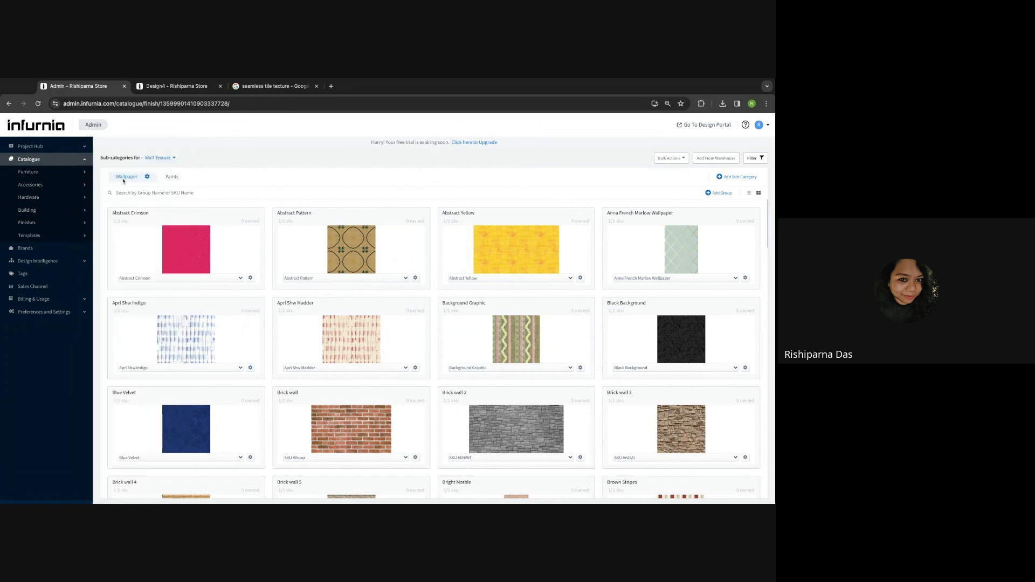
pyautogui.click(680, 158)
pyautogui.click(675, 173)
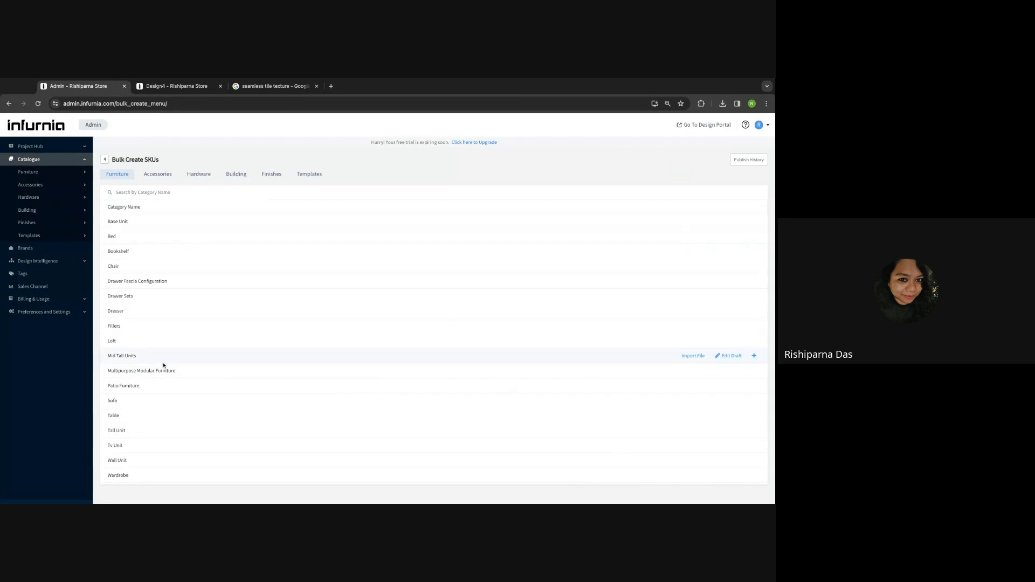
pyautogui.click(273, 174)
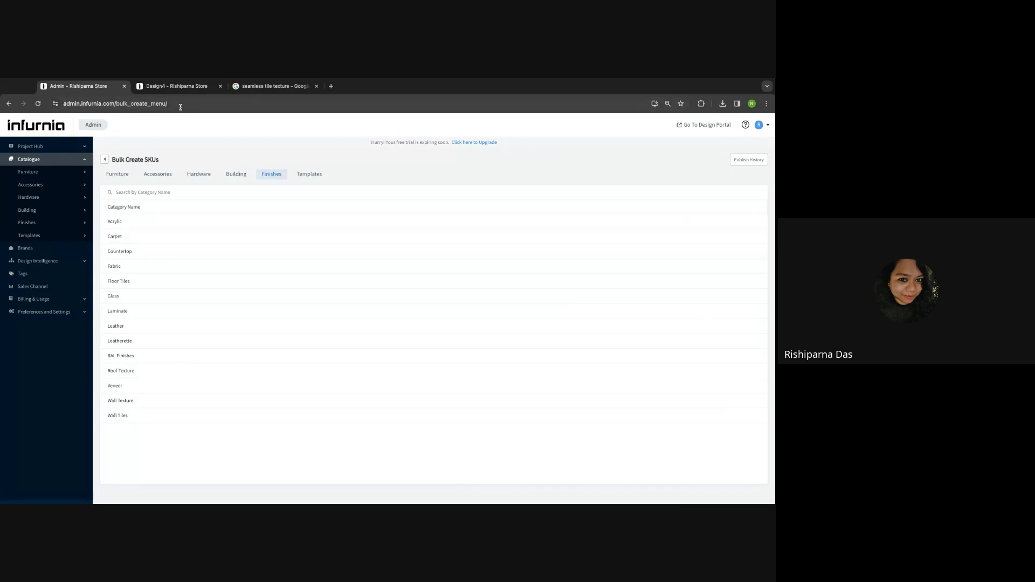
# - Check the door wall in the Design4 bedroom, then leave Bulk Create SKUs for the Wall Texture catalogue
pyautogui.click(172, 86)
pyautogui.click(231, 294)
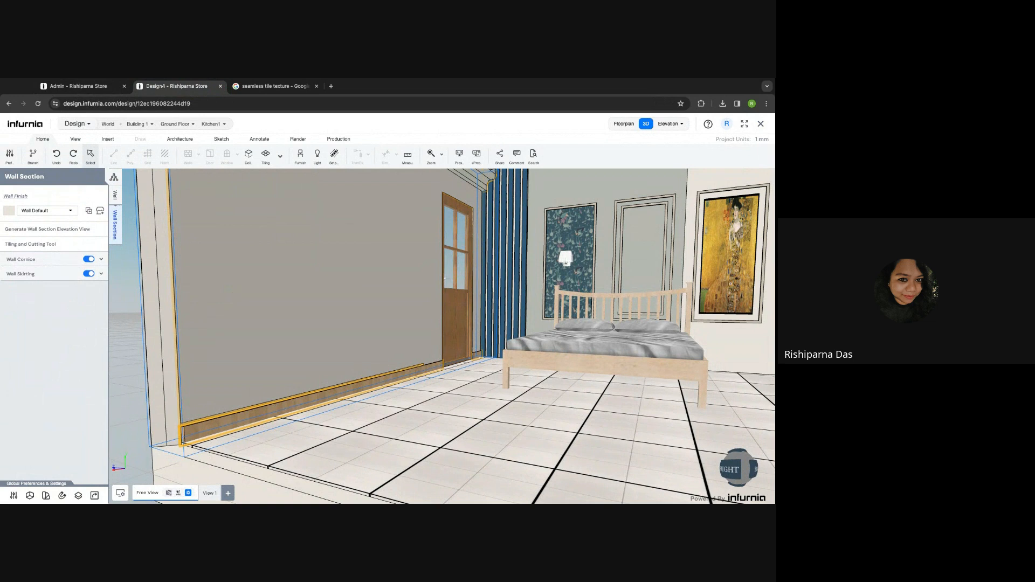
pyautogui.click(113, 85)
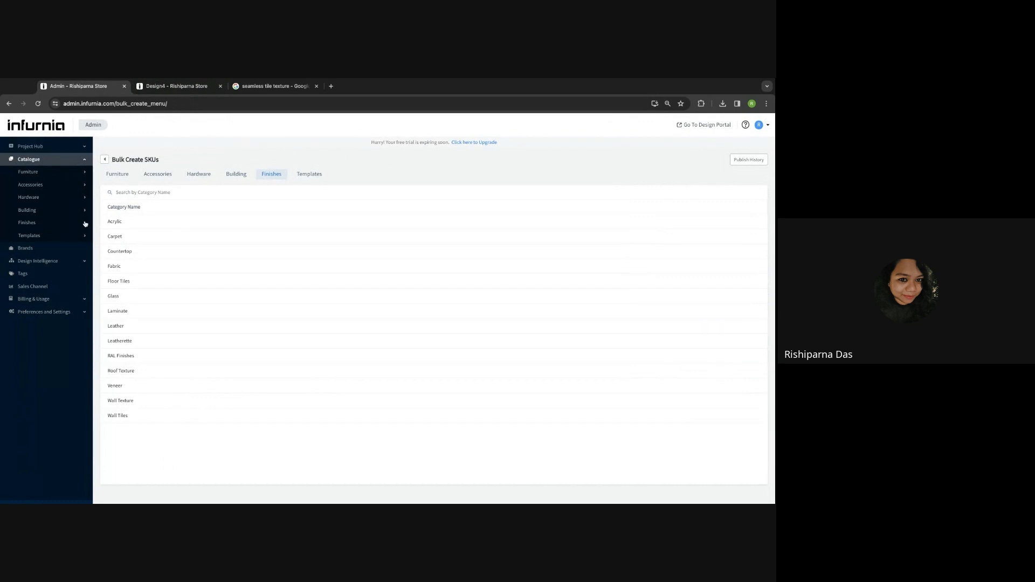
pyautogui.moveTo(142, 413)
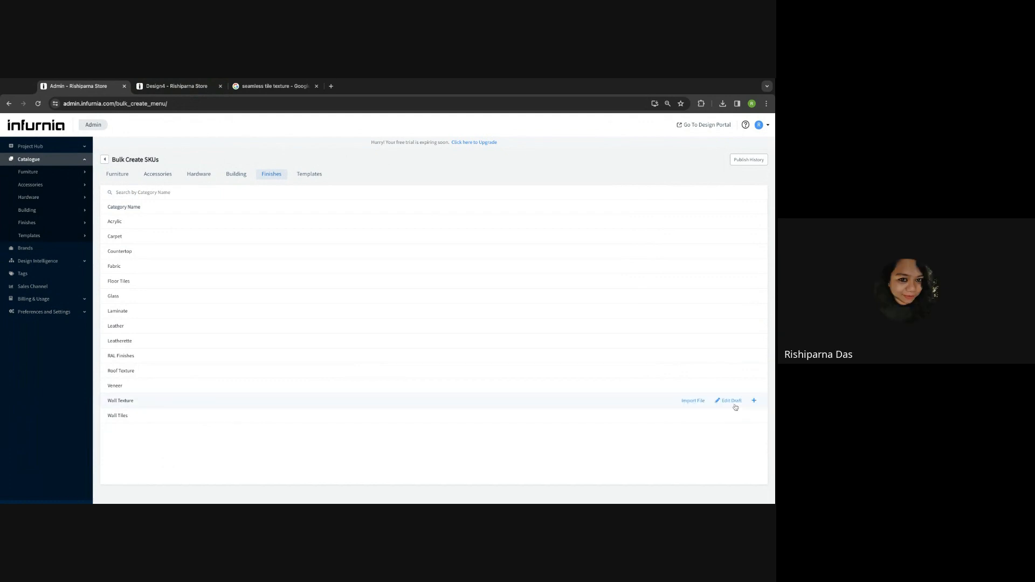
pyautogui.click(105, 161)
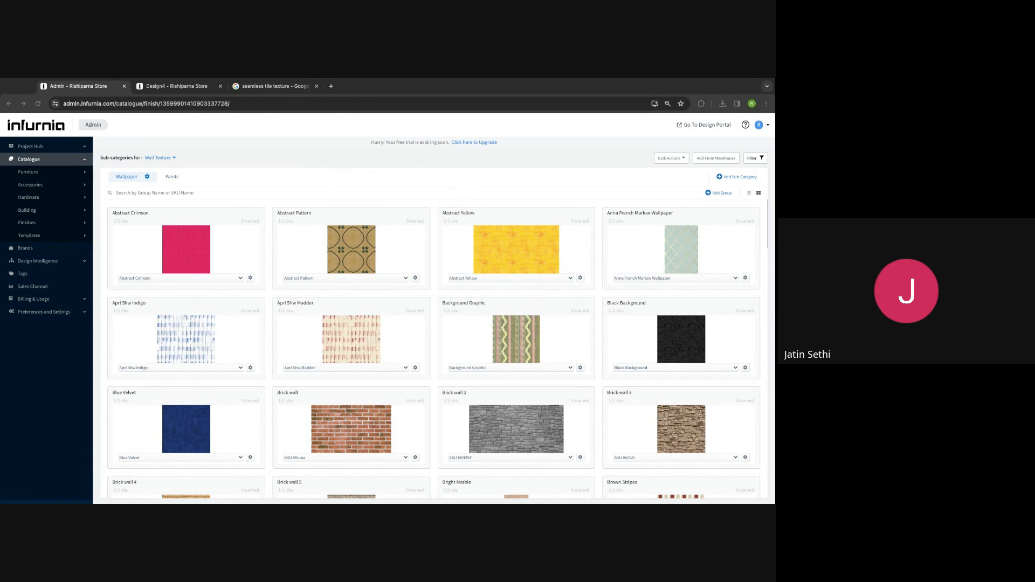
# - Switch back to the Design4 bedroom and select the back wall with the floral panel
pyautogui.click(171, 87)
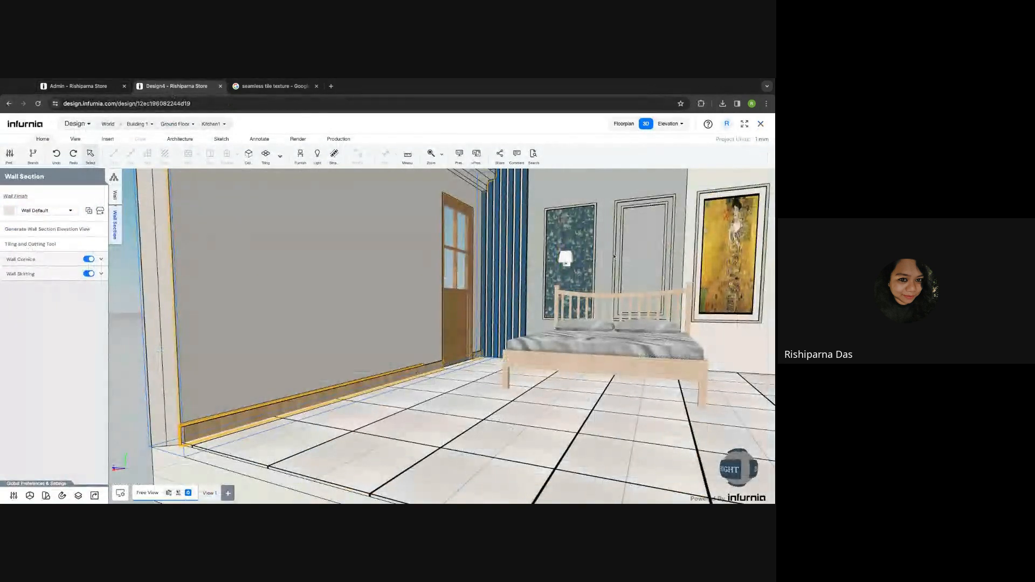
pyautogui.scroll(-4, 618, 258)
pyautogui.scroll(6, 624, 262)
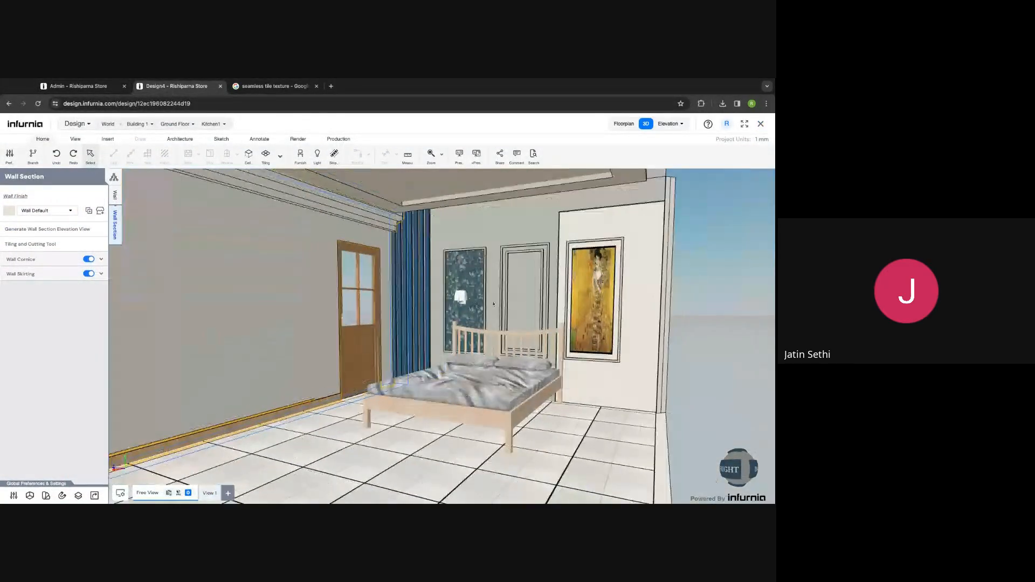
pyautogui.click(474, 291)
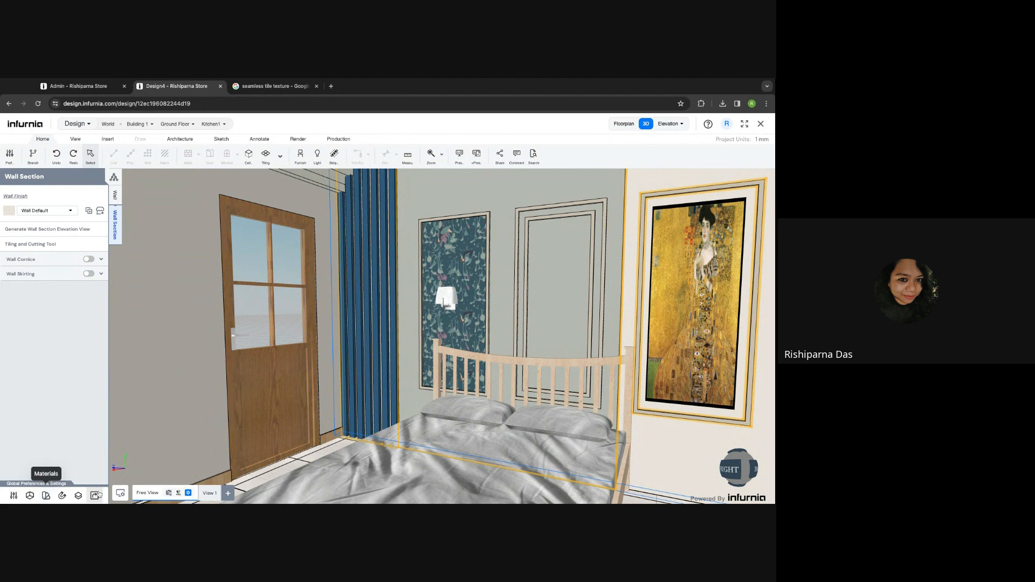
# - Resize the Moorhens and Hyacinth texture to 700 x 700 for all instances
pyautogui.click(46, 497)
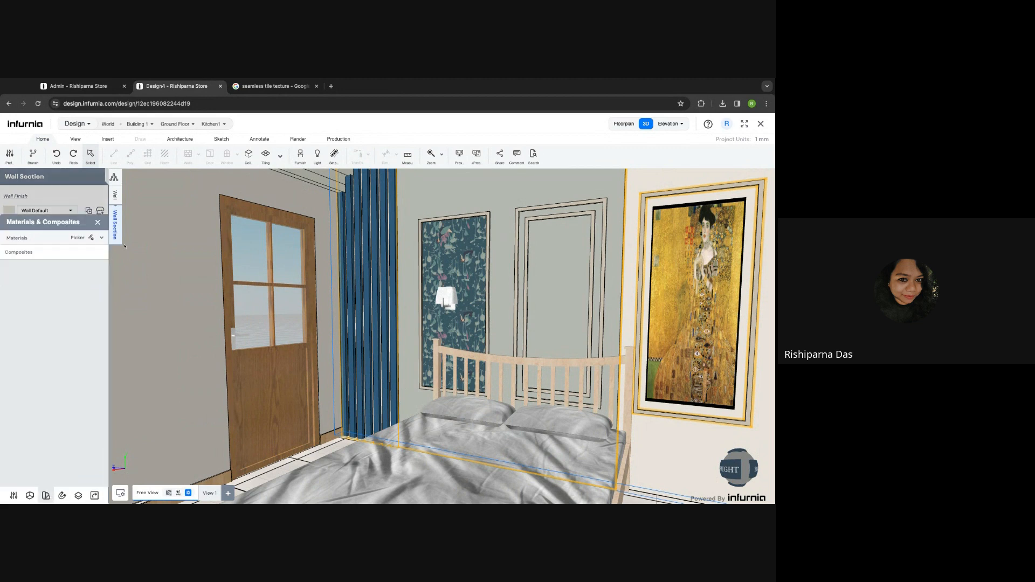
pyautogui.click(24, 238)
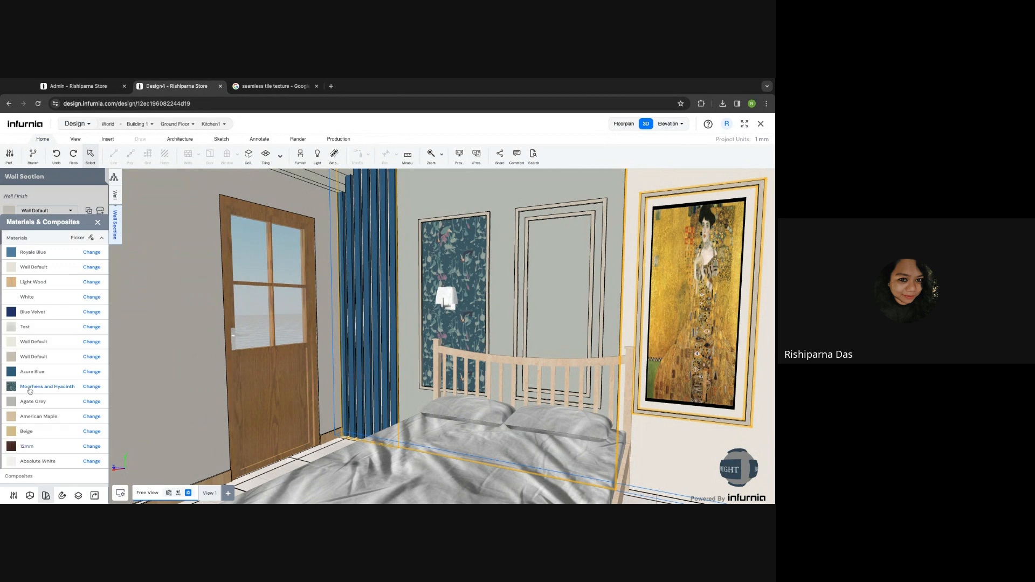
pyautogui.click(90, 387)
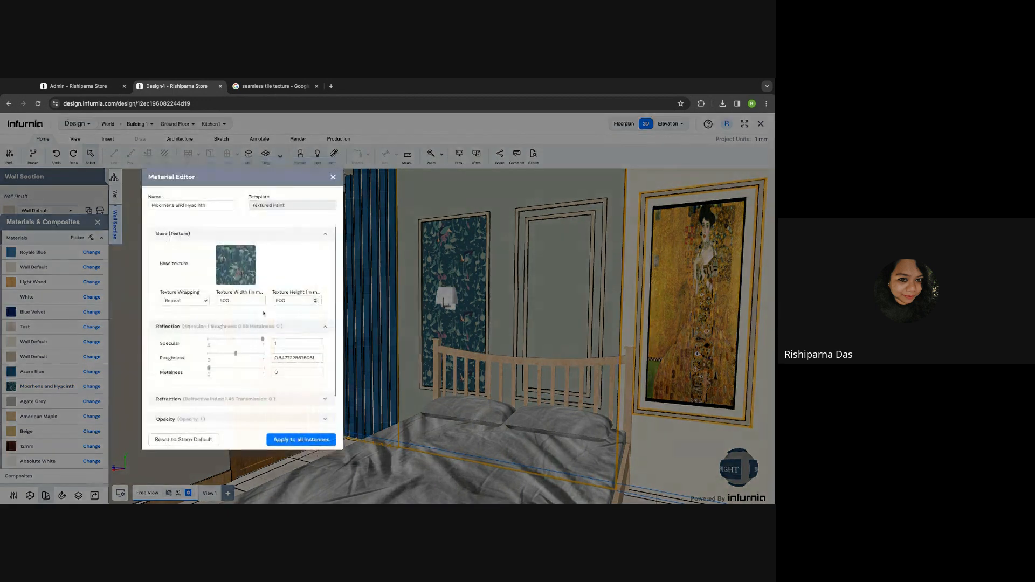
pyautogui.doubleClick(237, 302)
pyautogui.write('700')
pyautogui.press('Tab')
pyautogui.write('700')
pyautogui.click(300, 440)
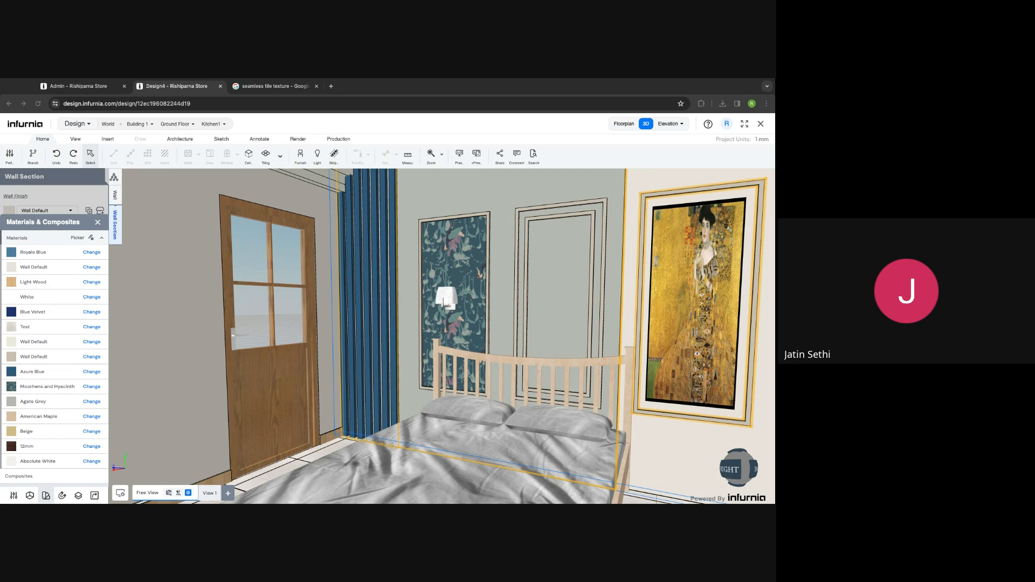
pyautogui.click(98, 223)
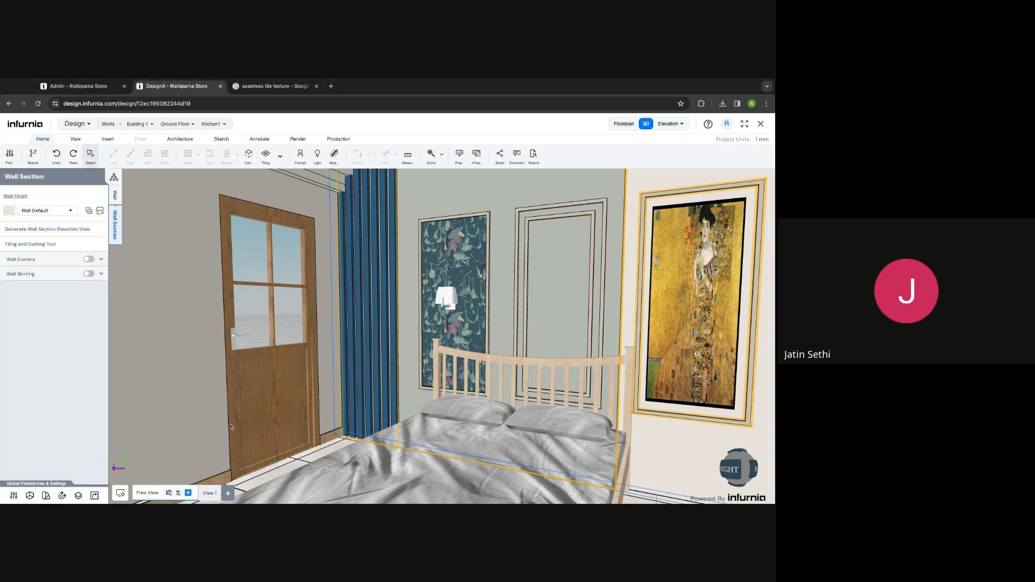
# - Zoom out, orbit down and select the bed to show its 1580 x 2080 footprint
pyautogui.scroll(-5, 303, 428)
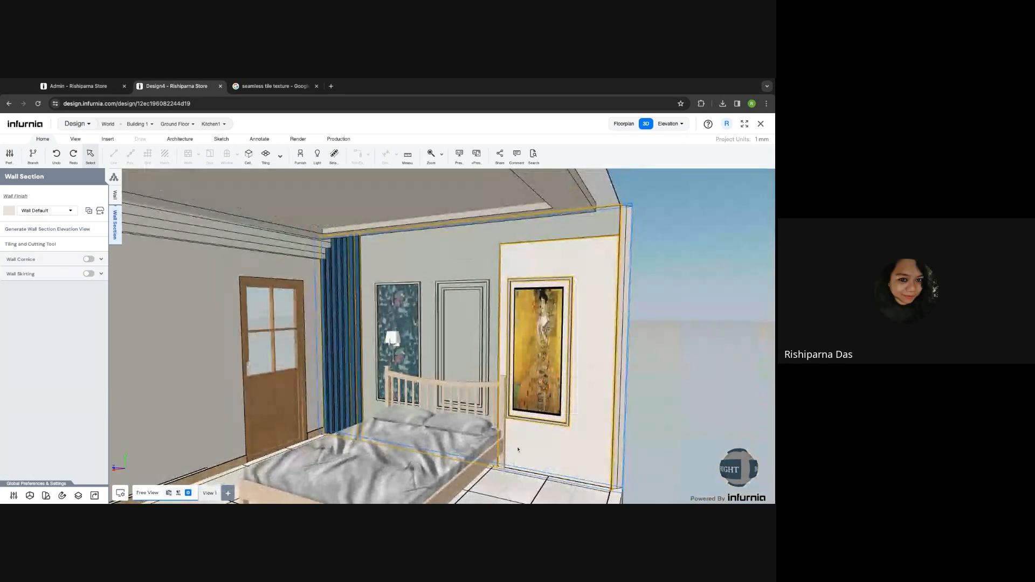
pyautogui.scroll(-2, 537, 451)
pyautogui.moveTo(527, 458); pyautogui.dragTo(538, 371)
pyautogui.click(378, 441)
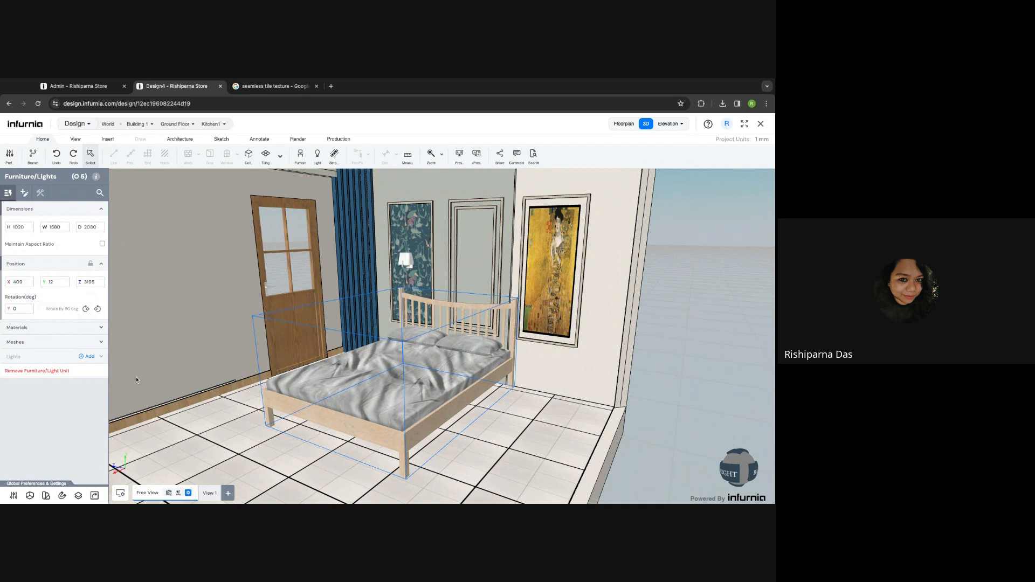
# - Reselect the bed and expand its materials to reach the American Maple frame finish
pyautogui.click(26, 330)
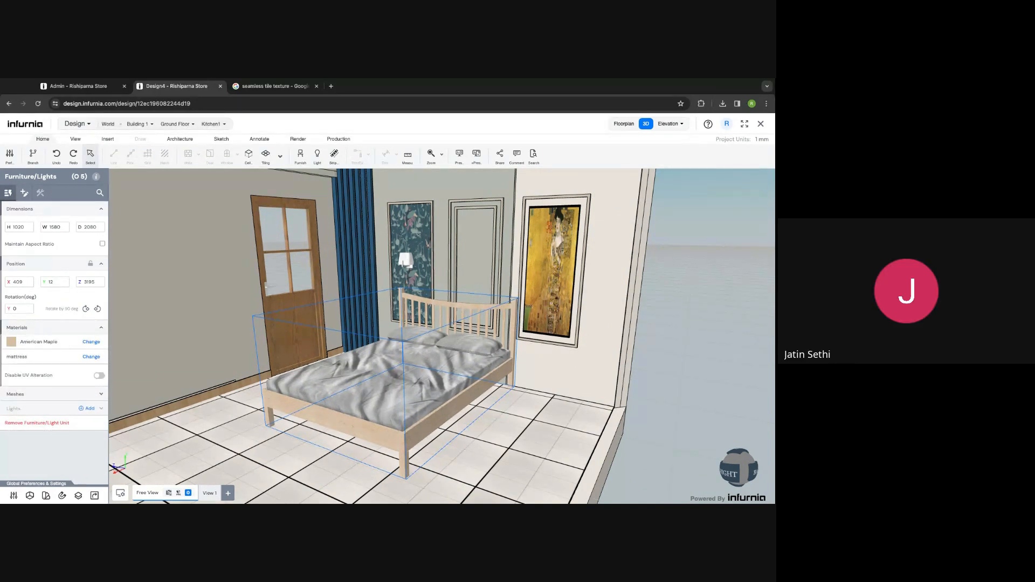
pyautogui.click(302, 409)
pyautogui.click(42, 327)
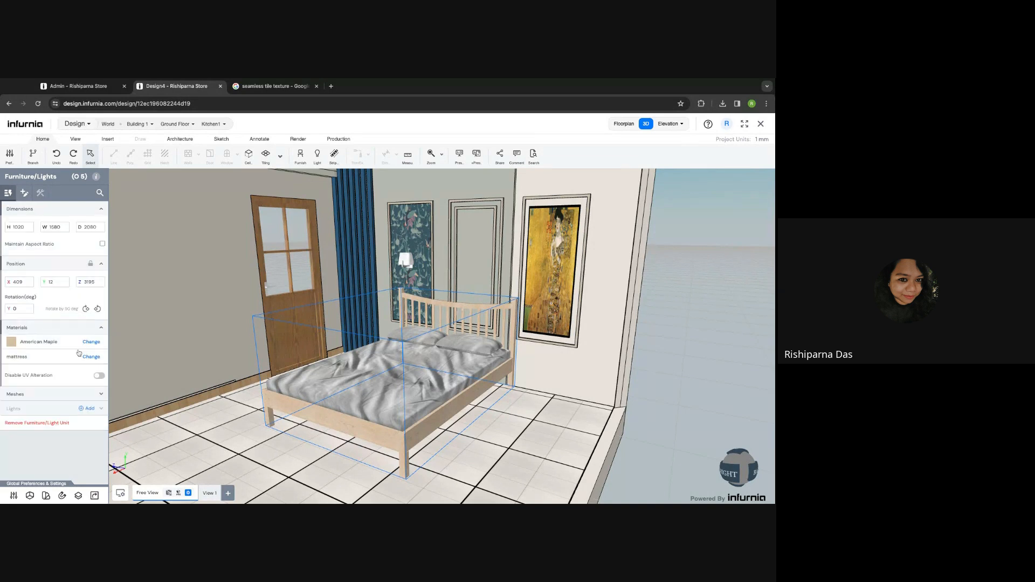
pyautogui.click(91, 342)
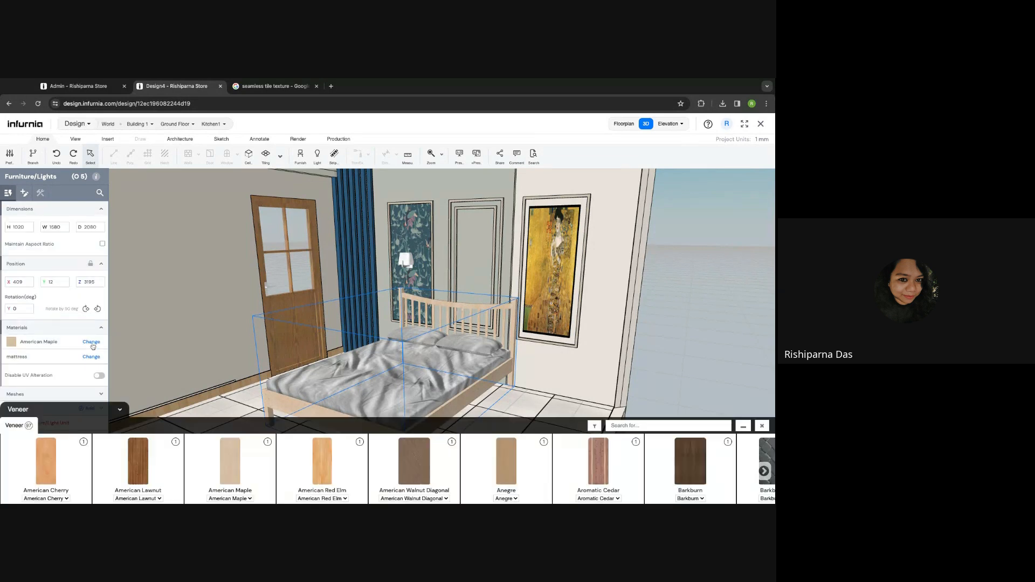
pyautogui.click(134, 469)
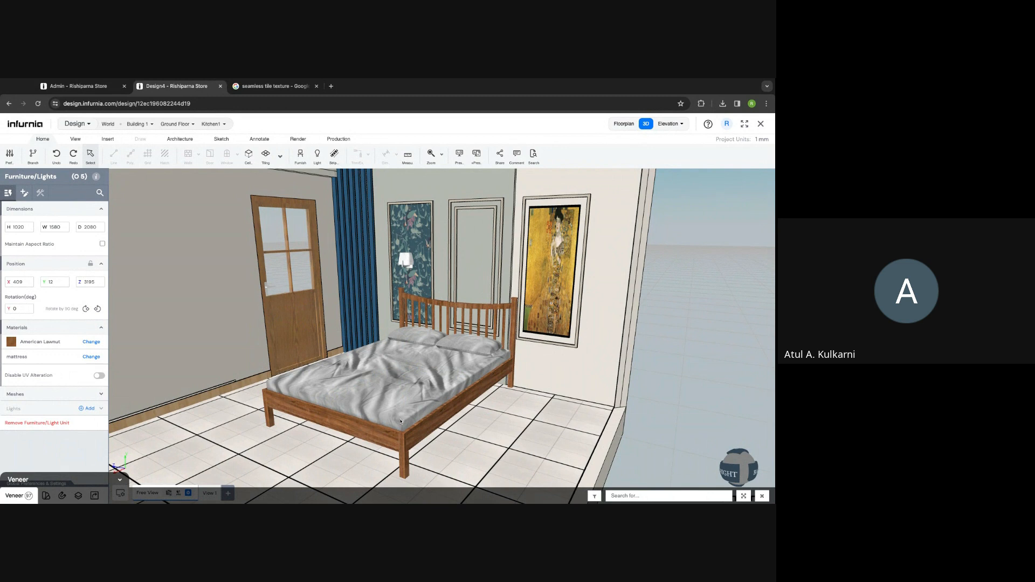
pyautogui.click(762, 496)
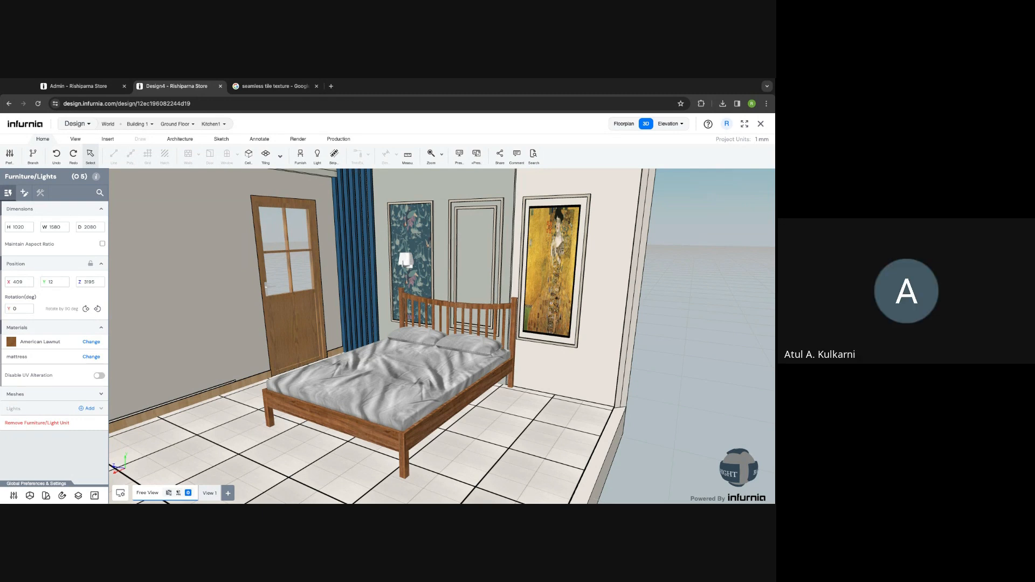
pyautogui.click(387, 418)
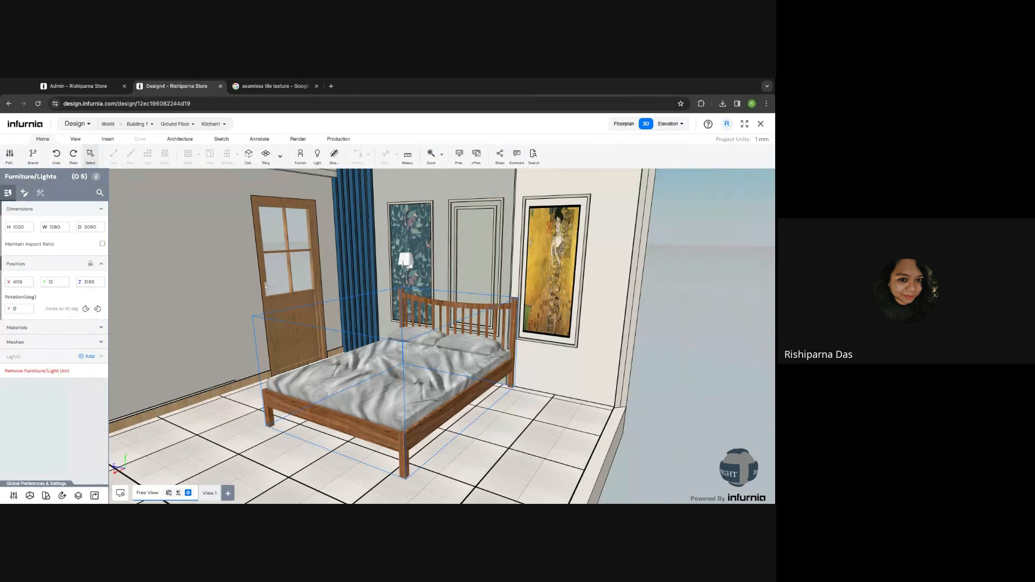
pyautogui.click(13, 328)
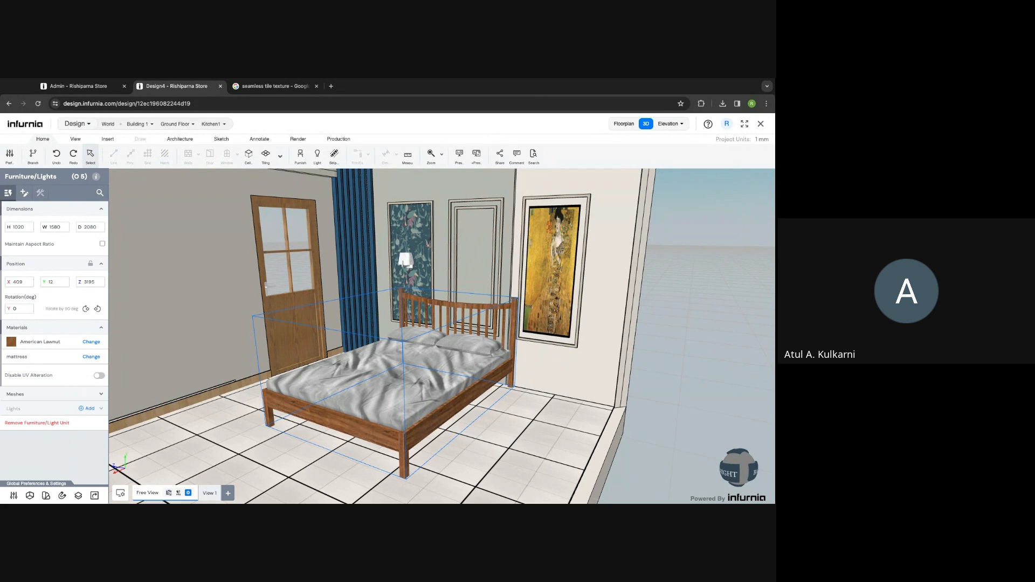
pyautogui.click(281, 290)
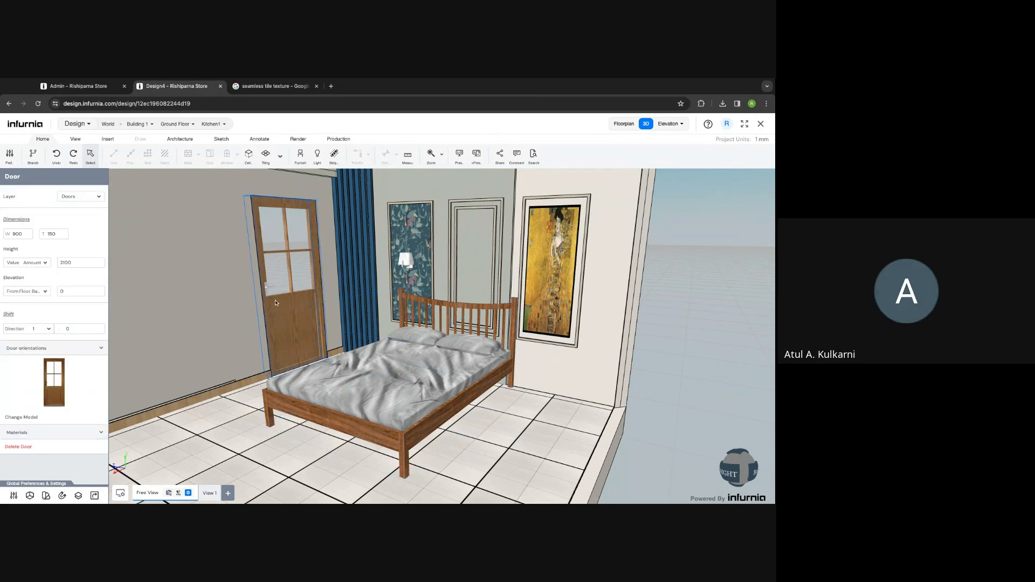
pyautogui.click(399, 418)
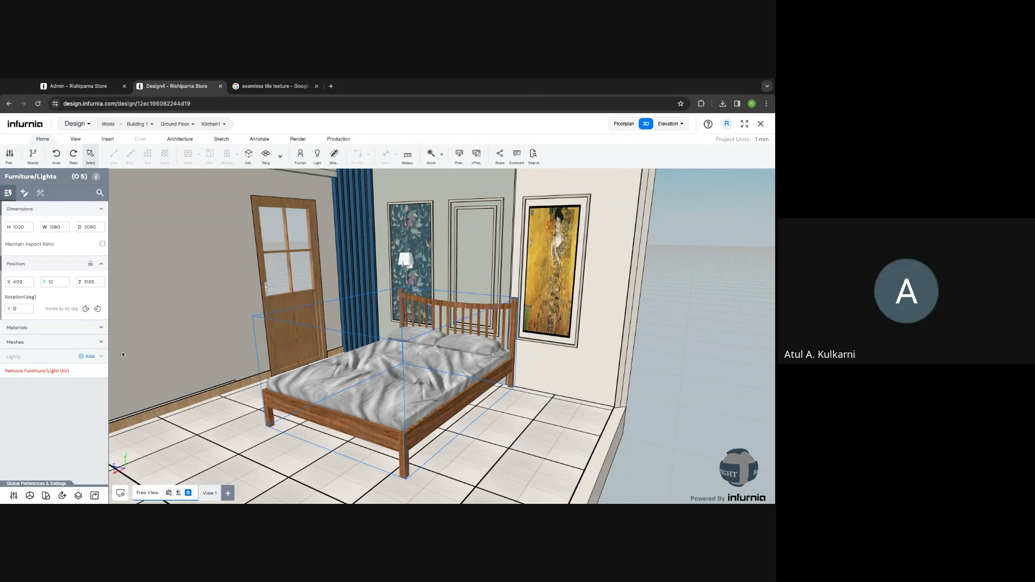
pyautogui.click(32, 328)
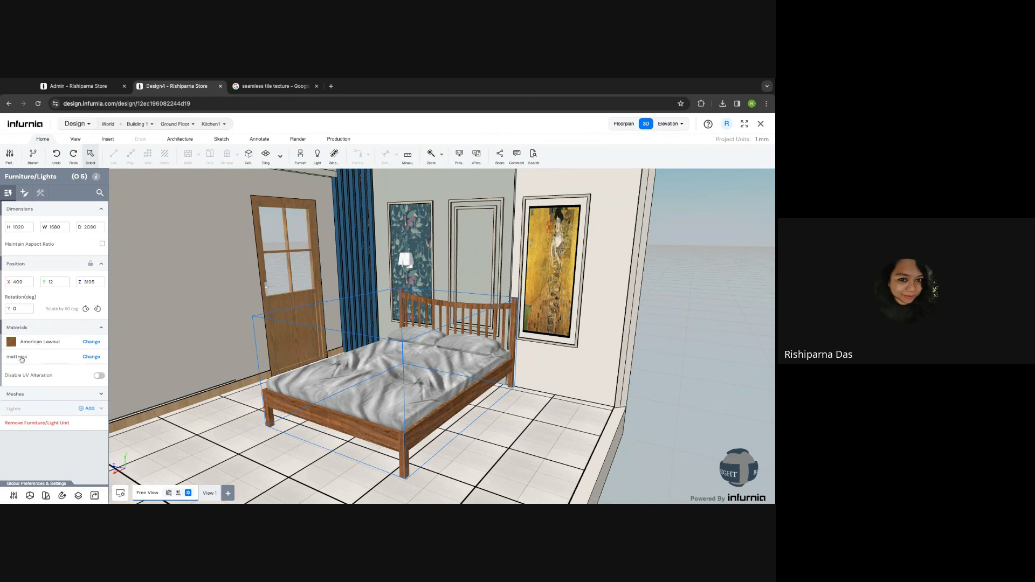
pyautogui.click(59, 334)
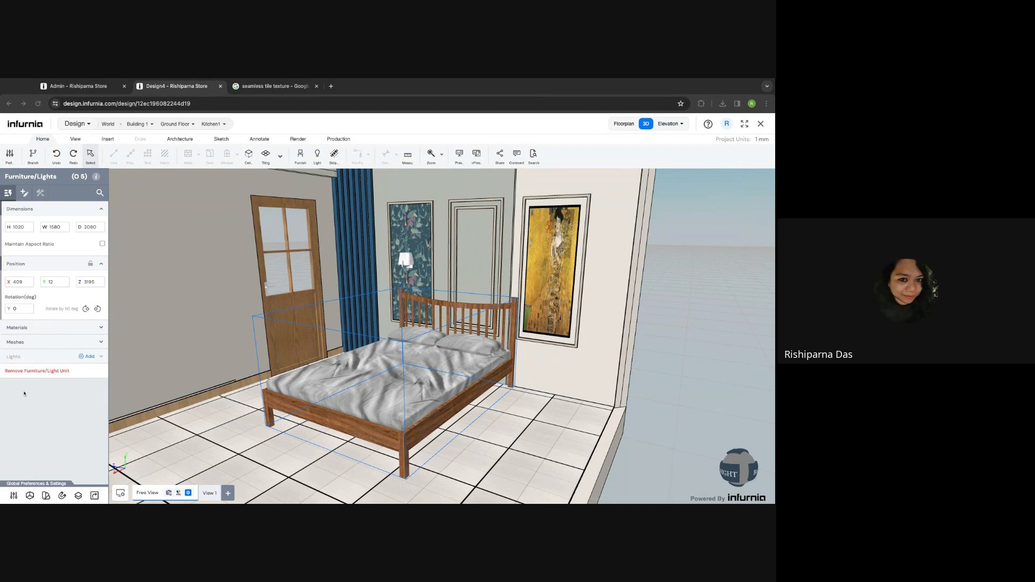
# - Pan, zoom and orbit to face the plain back wall and select it
pyautogui.scroll(-6, 262, 312)
pyautogui.moveTo(162, 337); pyautogui.dragTo(203, 325, button='right')
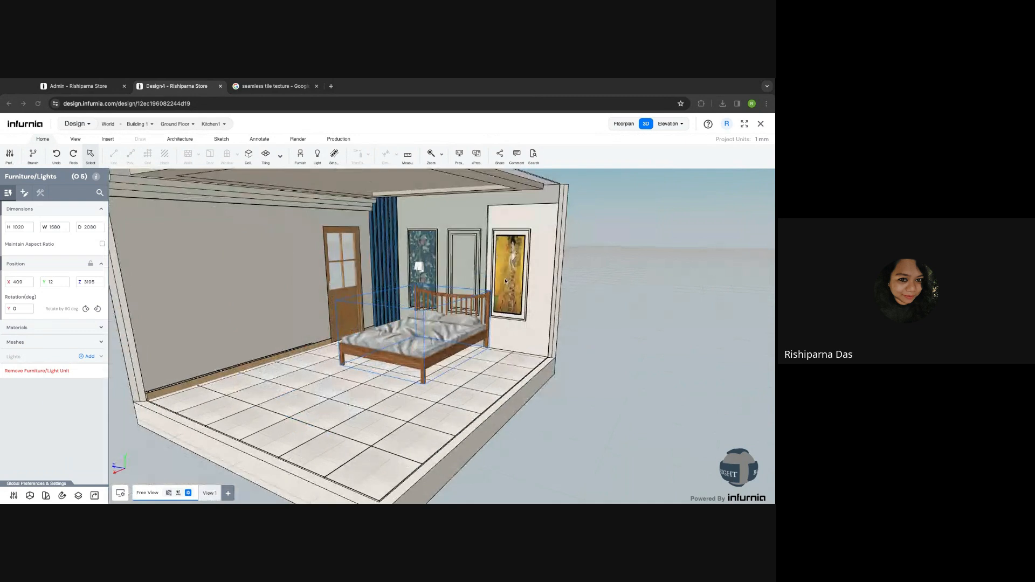
pyautogui.scroll(5, 505, 283)
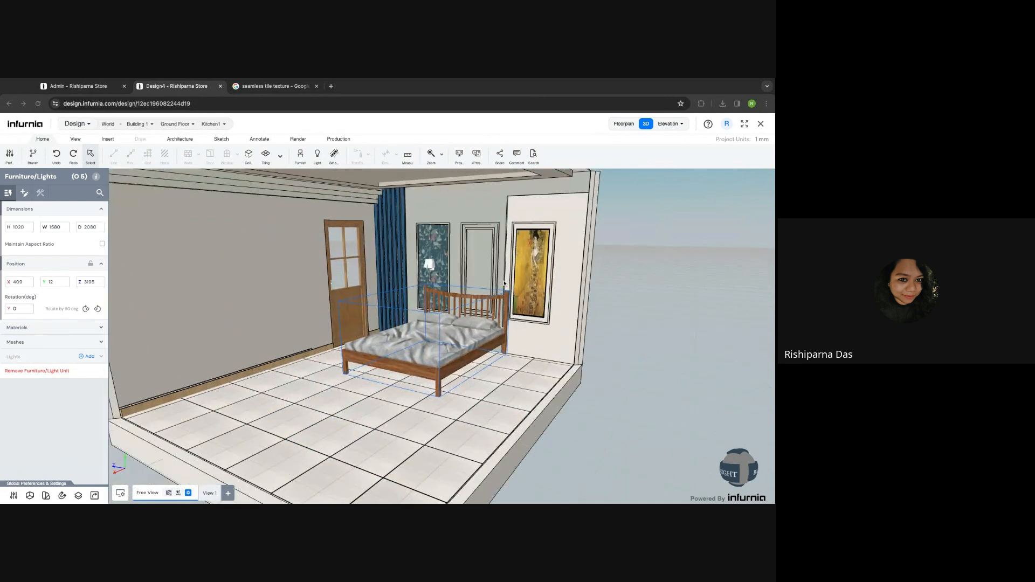
pyautogui.scroll(3, 520, 258)
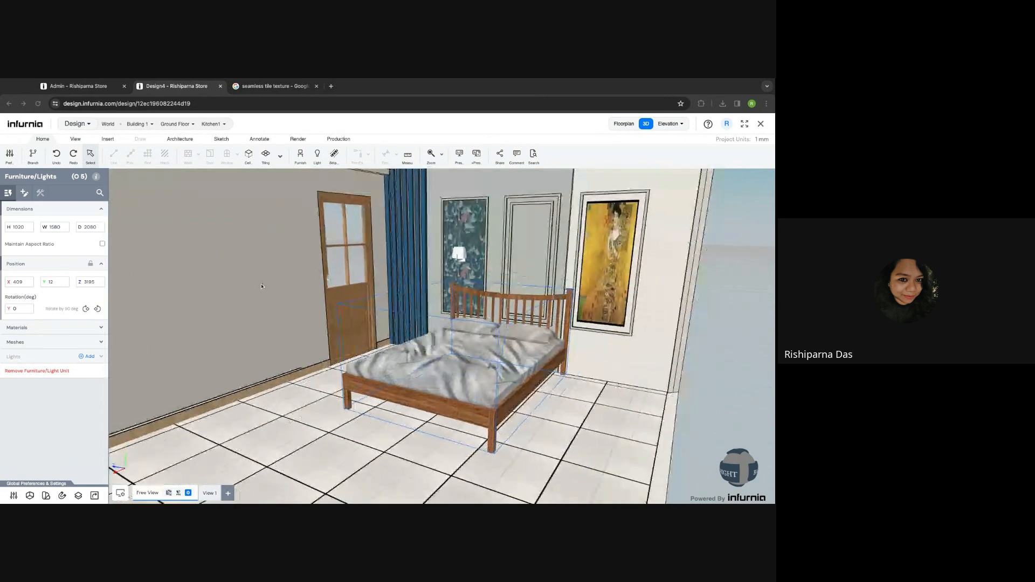
pyautogui.scroll(5, 541, 230)
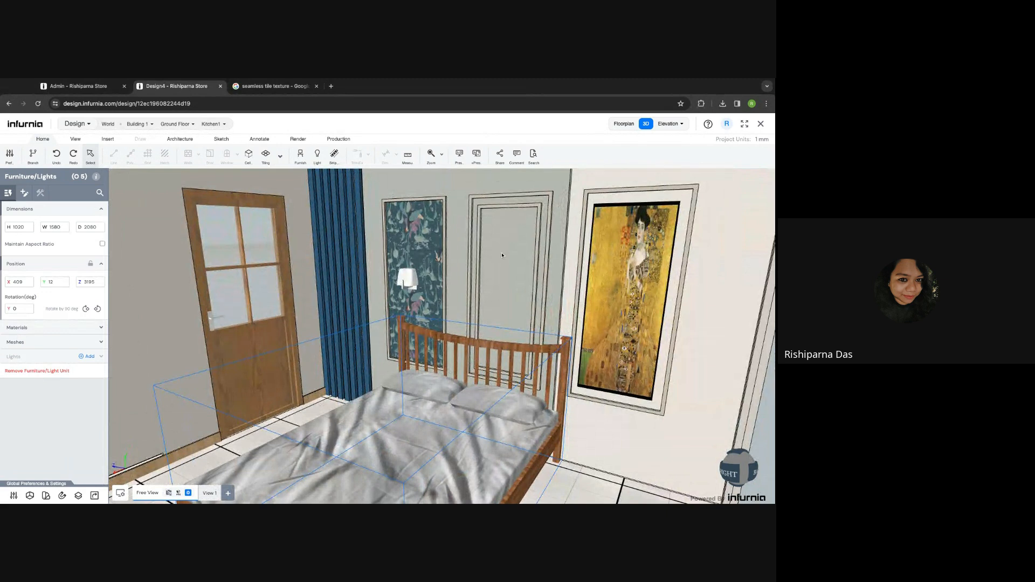
pyautogui.scroll(-3, 513, 255)
pyautogui.click(498, 236)
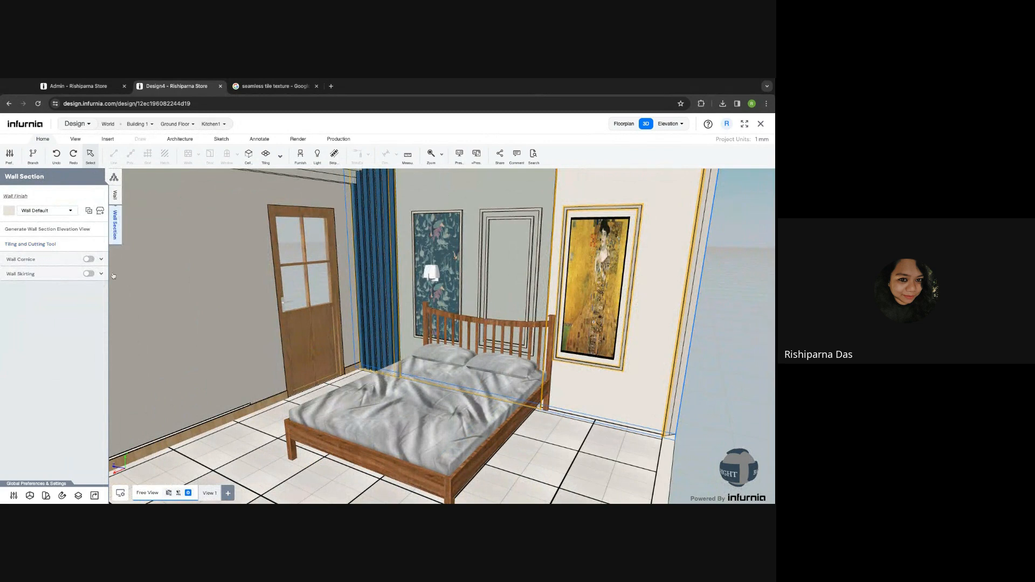
pyautogui.moveTo(287, 354); pyautogui.dragTo(364, 404)
pyautogui.scroll(-3, 367, 404)
pyautogui.scroll(3, 377, 302)
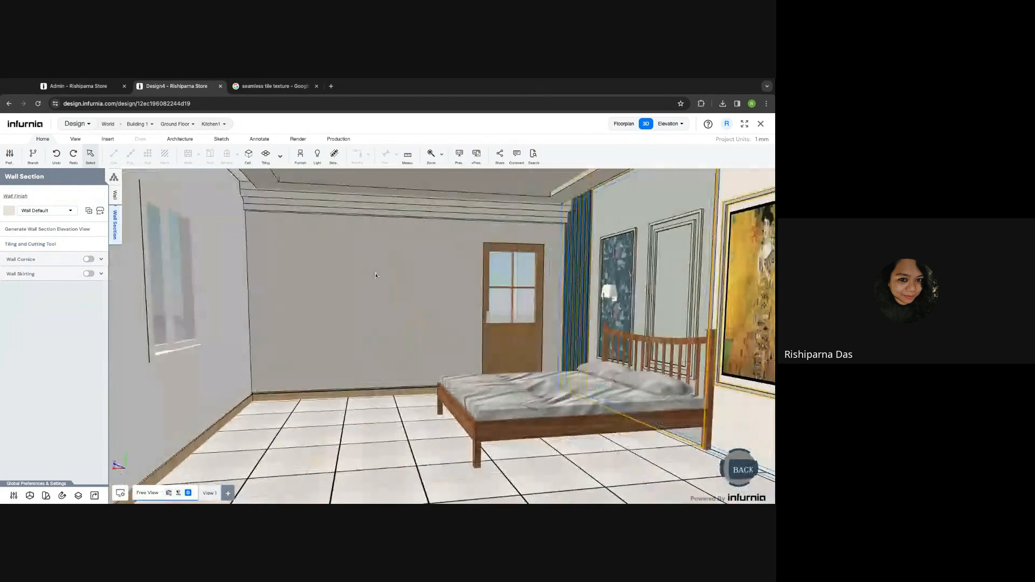
# - Draw an 823 x 1548 rectangle cut on the bare back wall with the Tiling and Cutting Tool
pyautogui.click(392, 256)
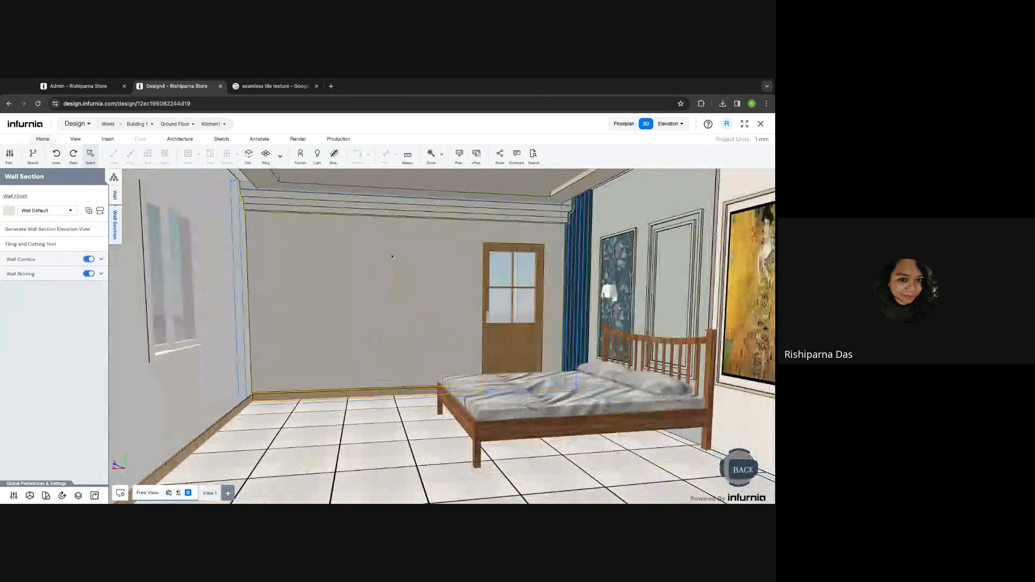
pyautogui.click(33, 249)
pyautogui.click(115, 157)
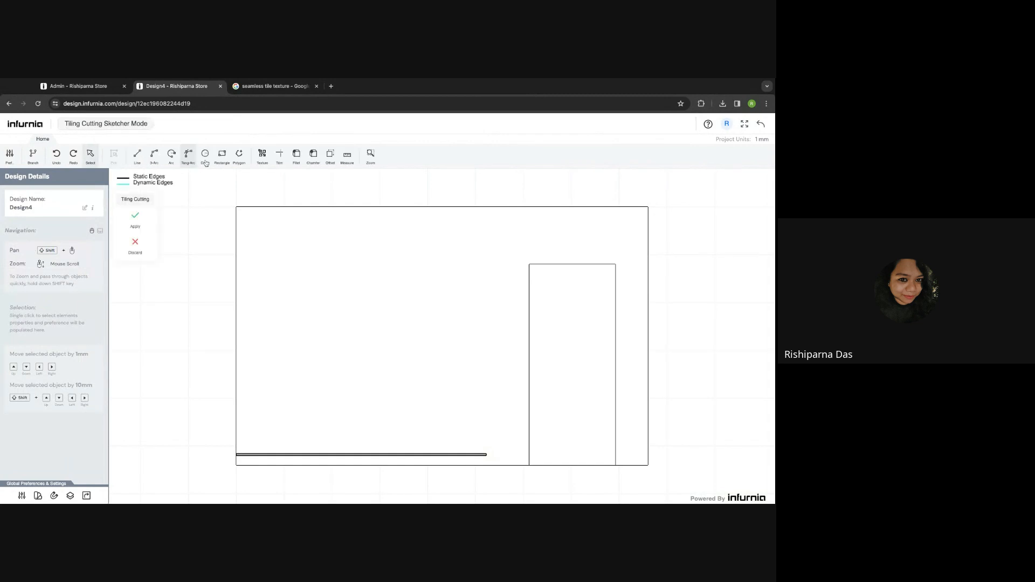
pyautogui.click(276, 270)
pyautogui.click(355, 420)
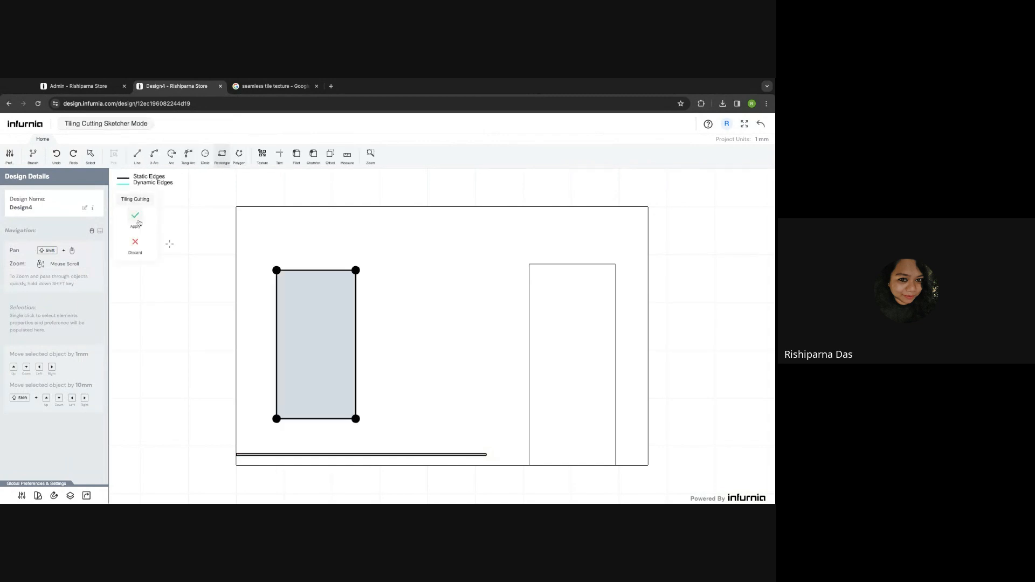
pyautogui.click(135, 219)
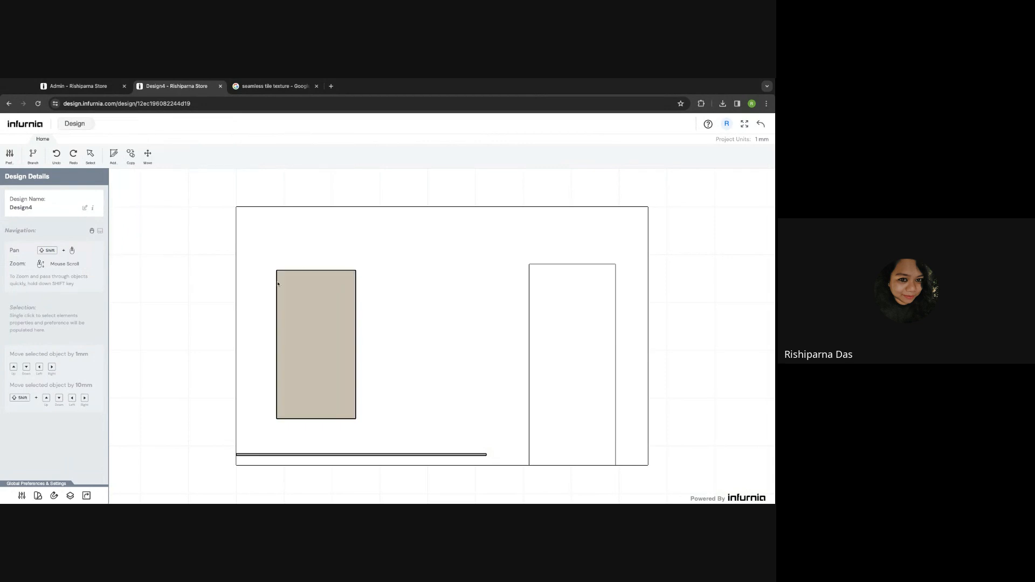
# - Finish the rectangle in Paints > Anthracite Grey and return to the 3D view
pyautogui.click(308, 311)
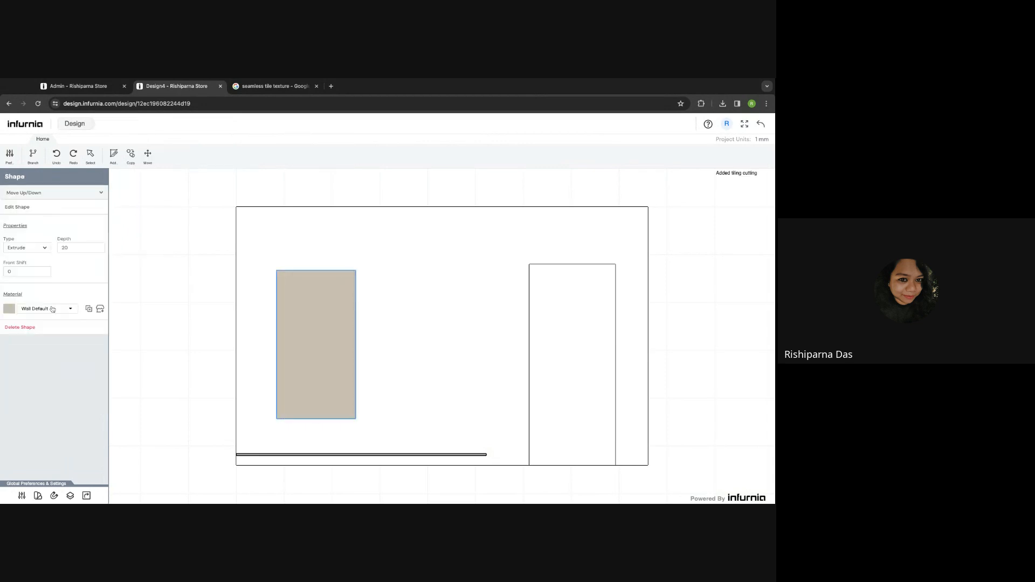
pyautogui.click(100, 310)
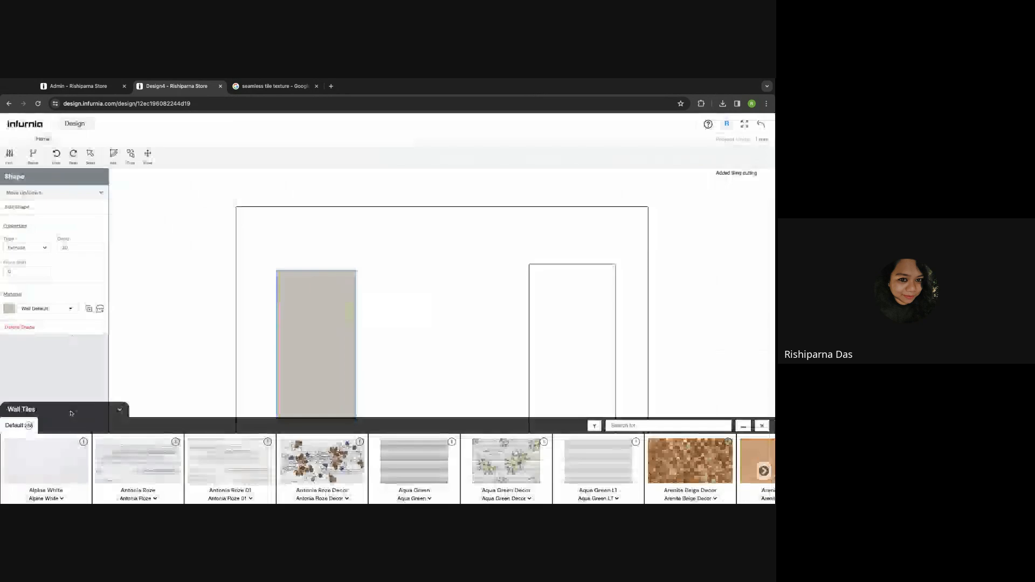
pyautogui.click(61, 412)
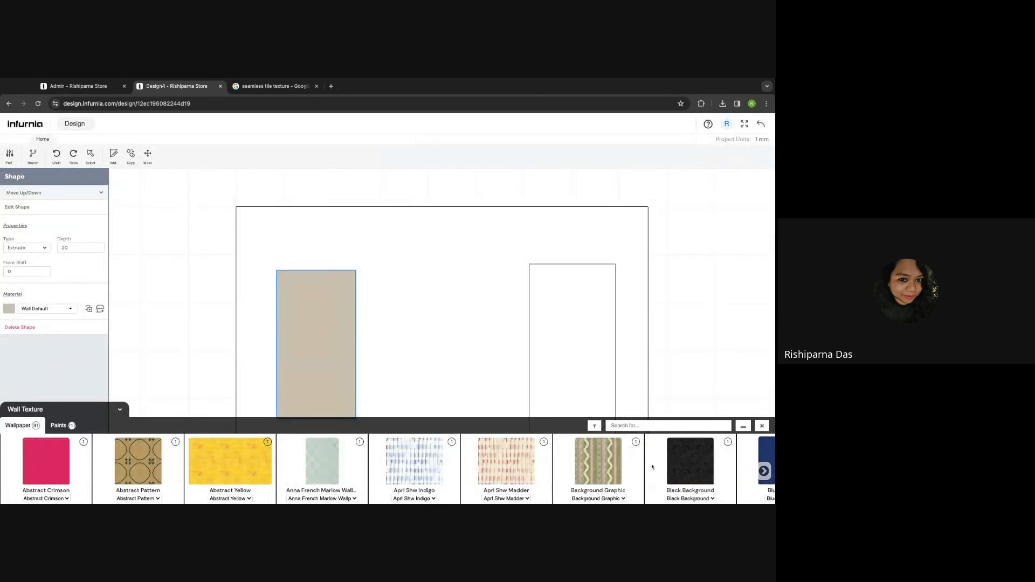
pyautogui.click(61, 426)
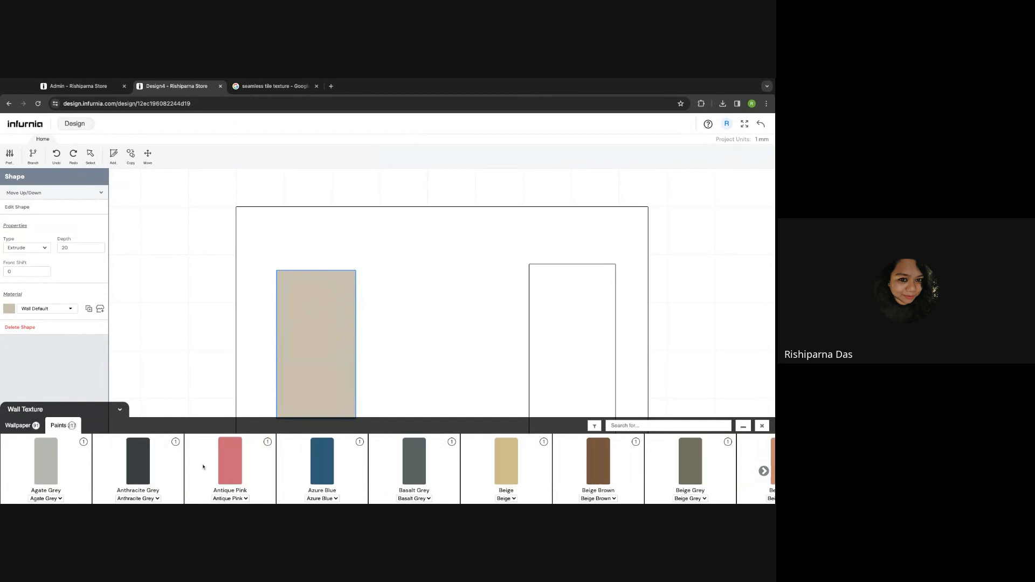
pyautogui.click(139, 465)
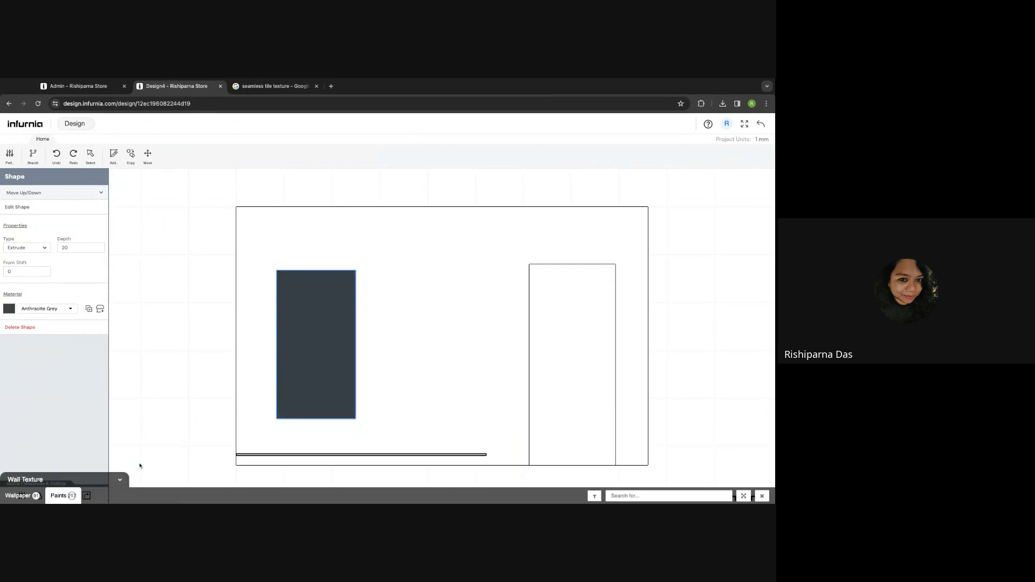
pyautogui.click(761, 126)
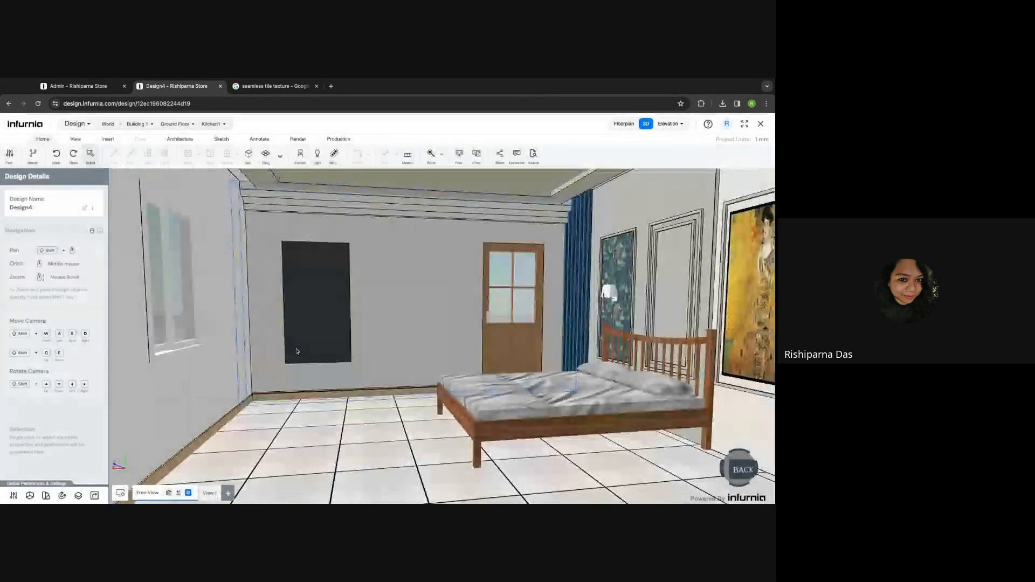
# - Select the back wall and open Anthracite Grey from its materials list in the Material Editor
pyautogui.click(297, 351)
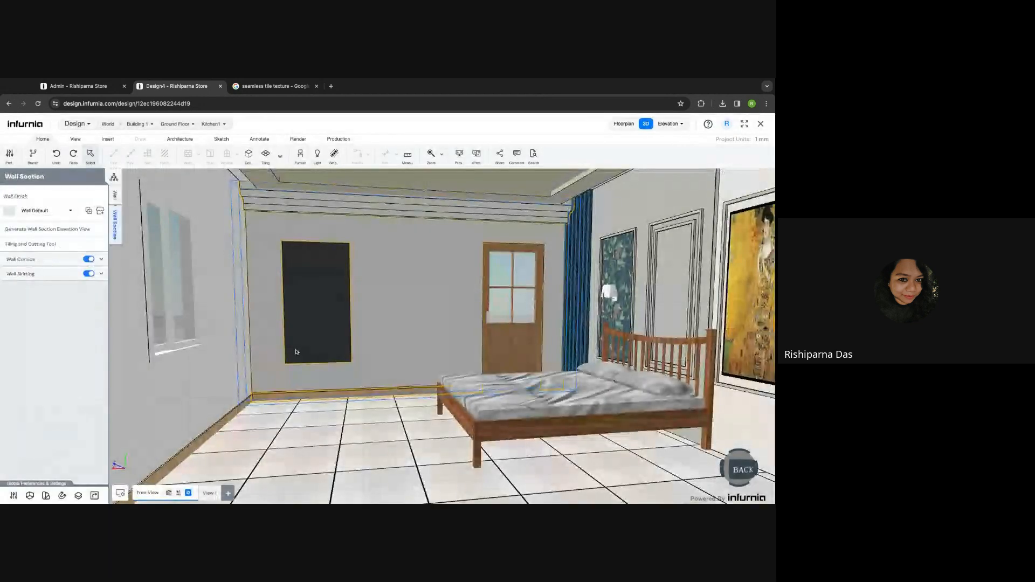
pyautogui.click(48, 497)
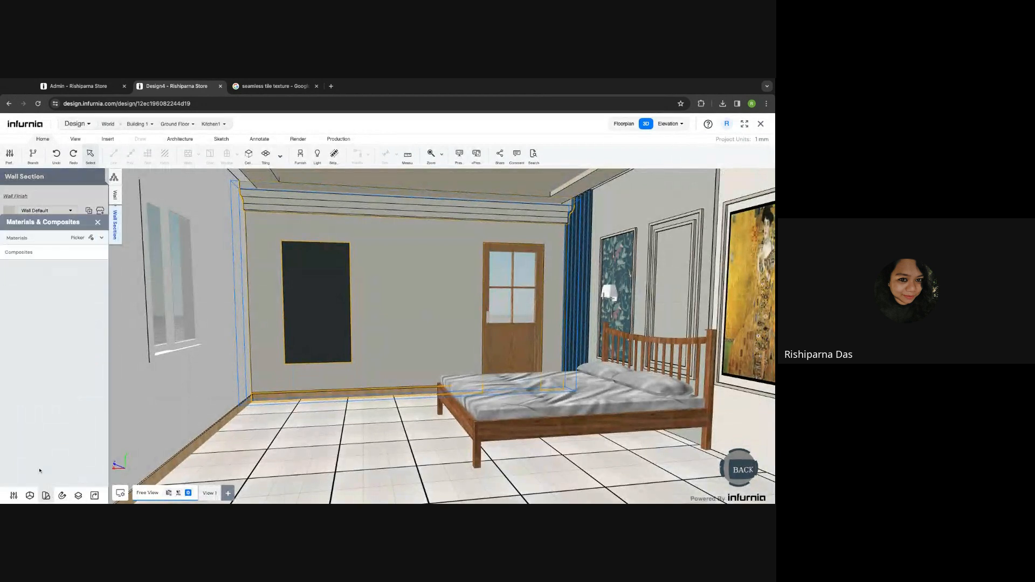
pyautogui.click(45, 239)
pyautogui.scroll(-1, 32, 439)
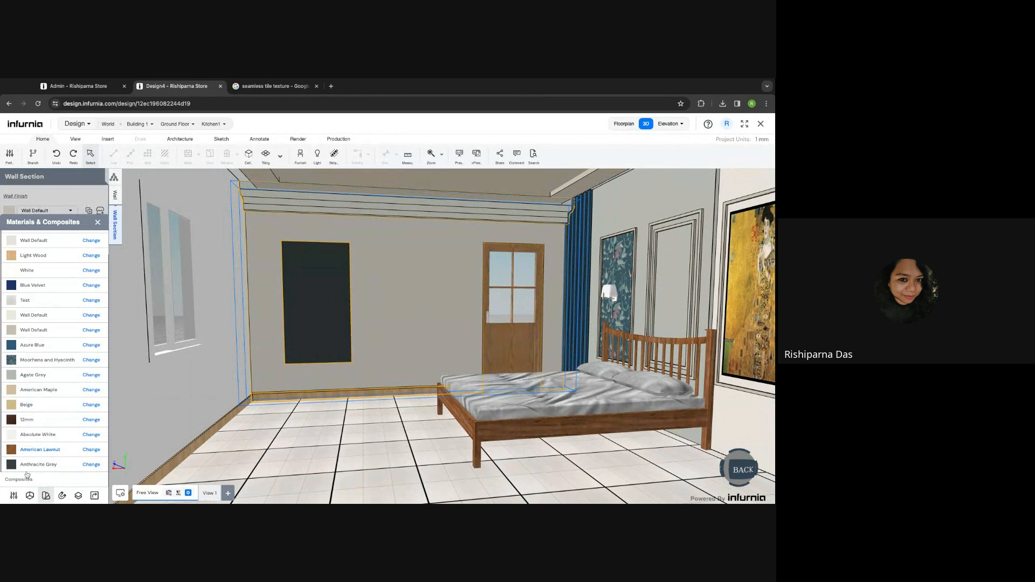
pyautogui.click(95, 465)
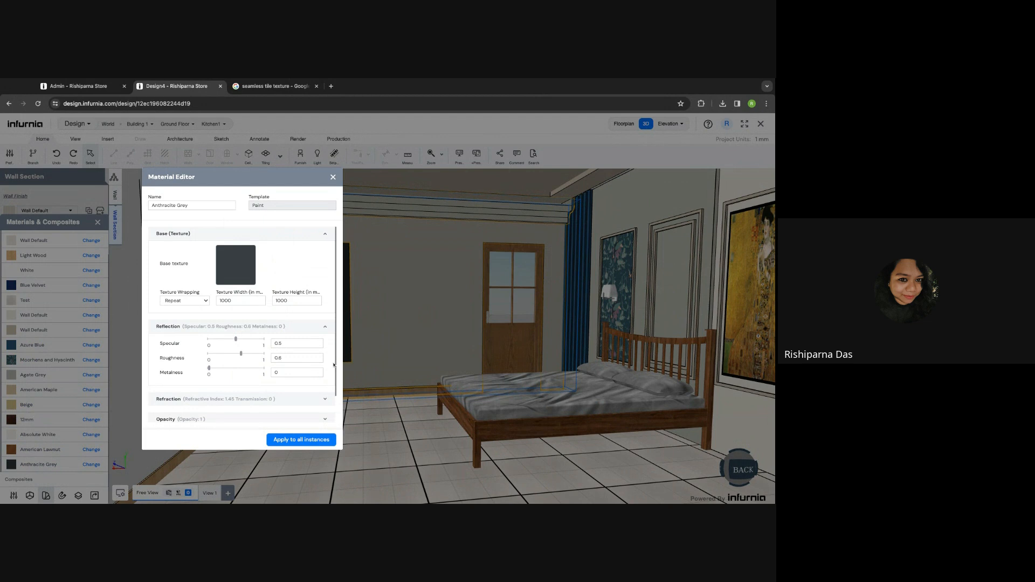
# - In the Admin hardware catalogue, open the Copy of Mirror item's SKU properties
pyautogui.click(83, 87)
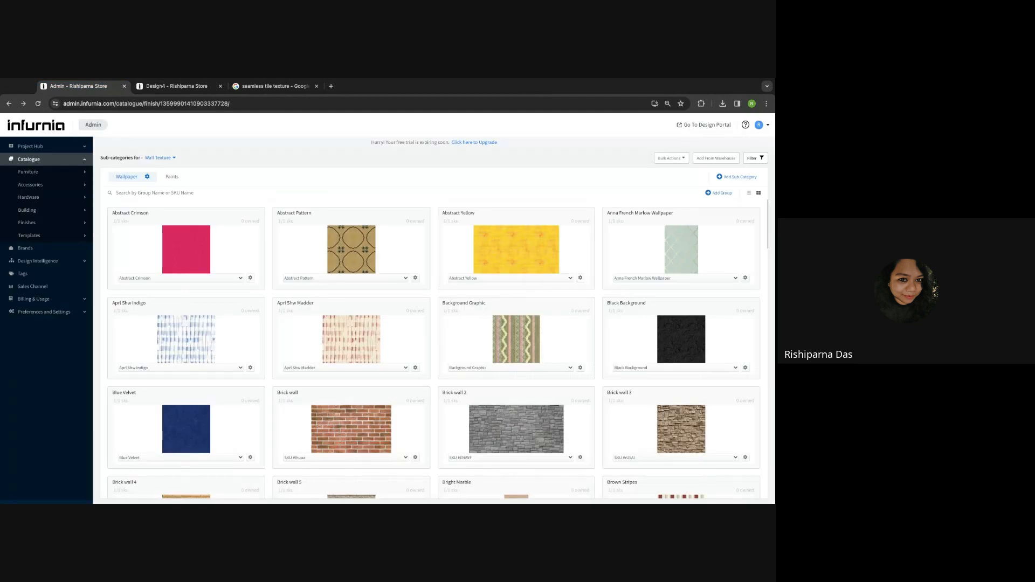
pyautogui.click(28, 227)
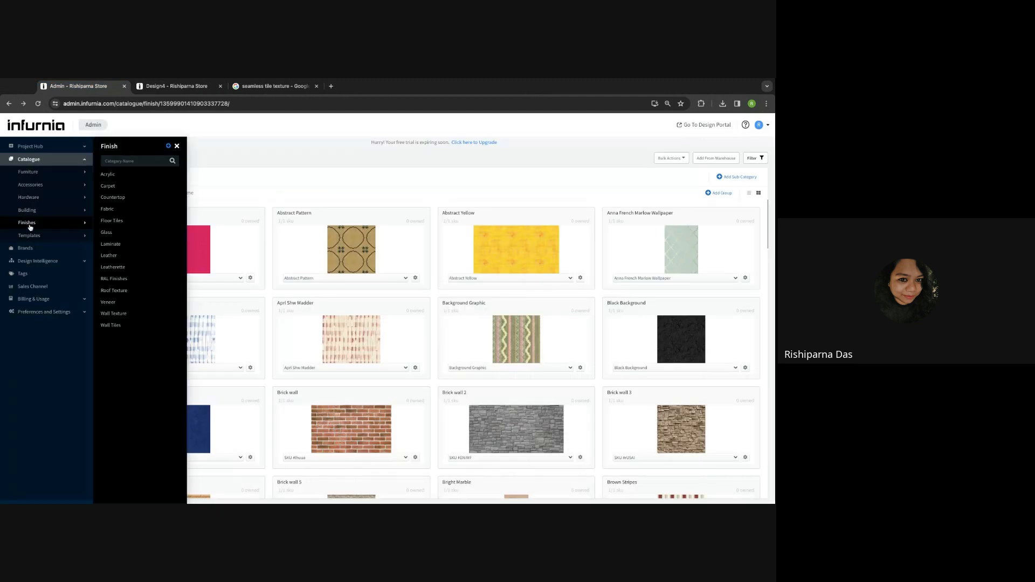
pyautogui.click(42, 201)
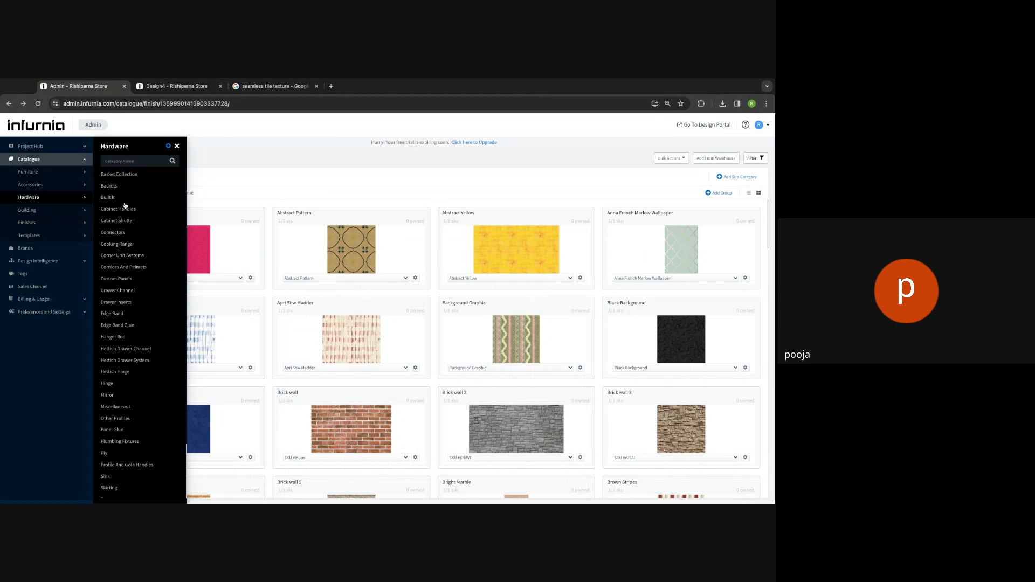
pyautogui.click(111, 396)
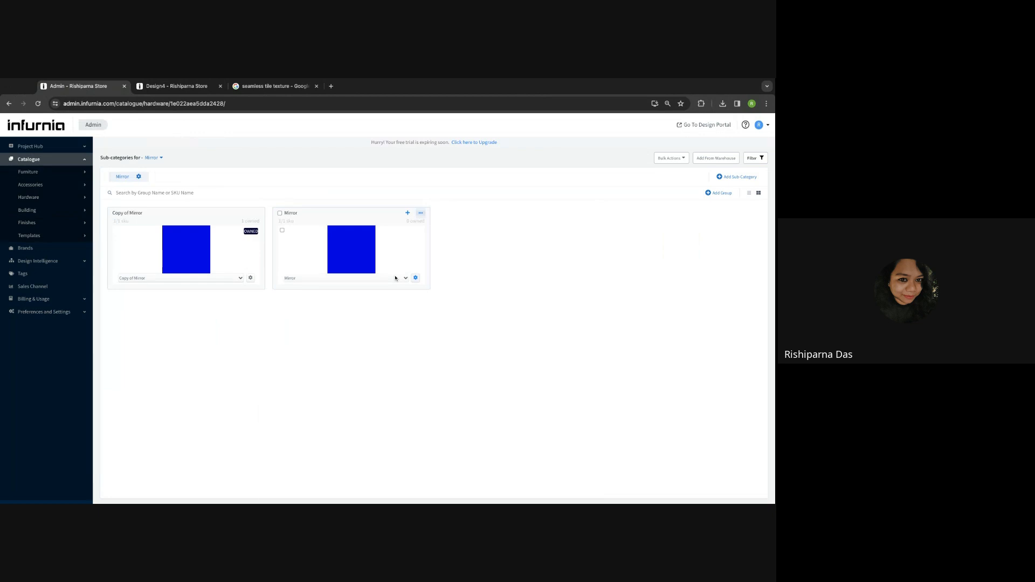
pyautogui.click(416, 278)
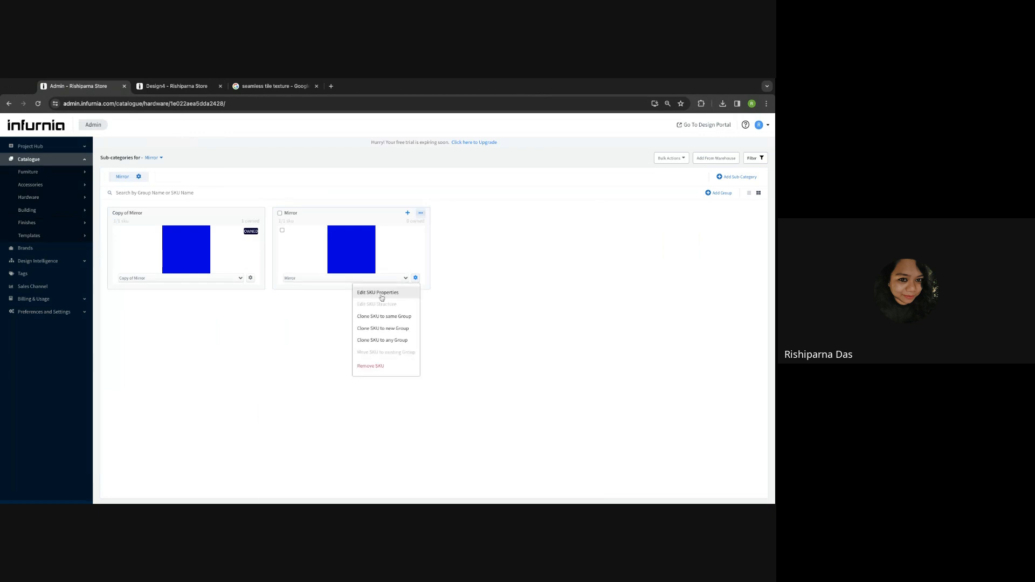
pyautogui.click(250, 278)
pyautogui.click(231, 291)
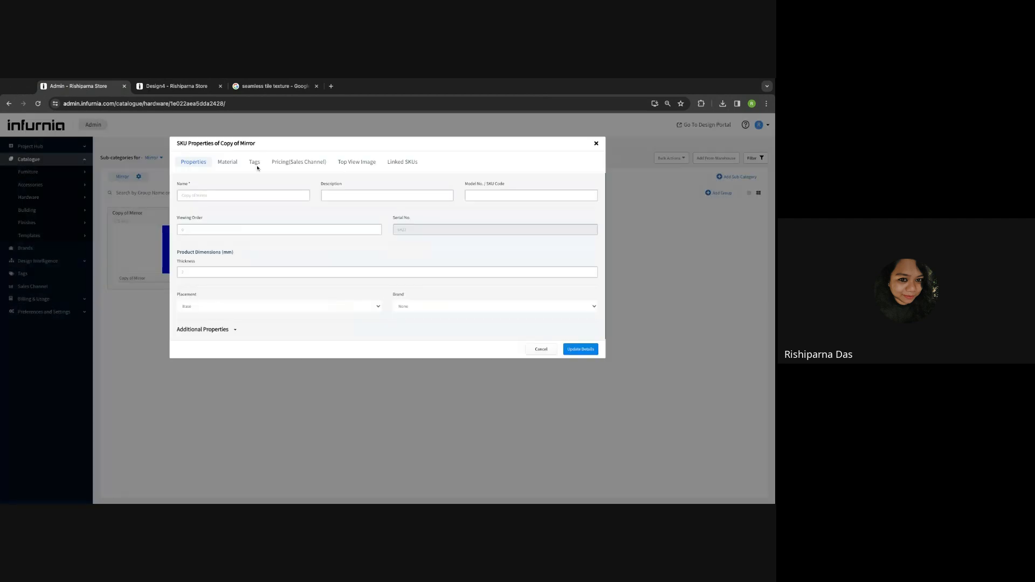
# - Inspect the Mirror material's reflection and refraction settings, then return to Design4
pyautogui.click(235, 164)
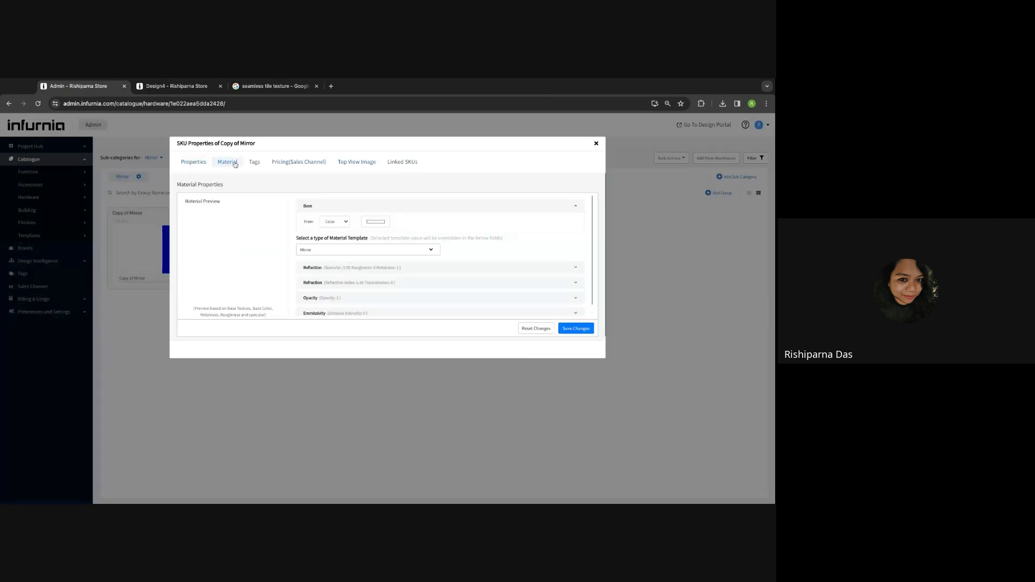
pyautogui.click(318, 271)
pyautogui.scroll(-1, 318, 274)
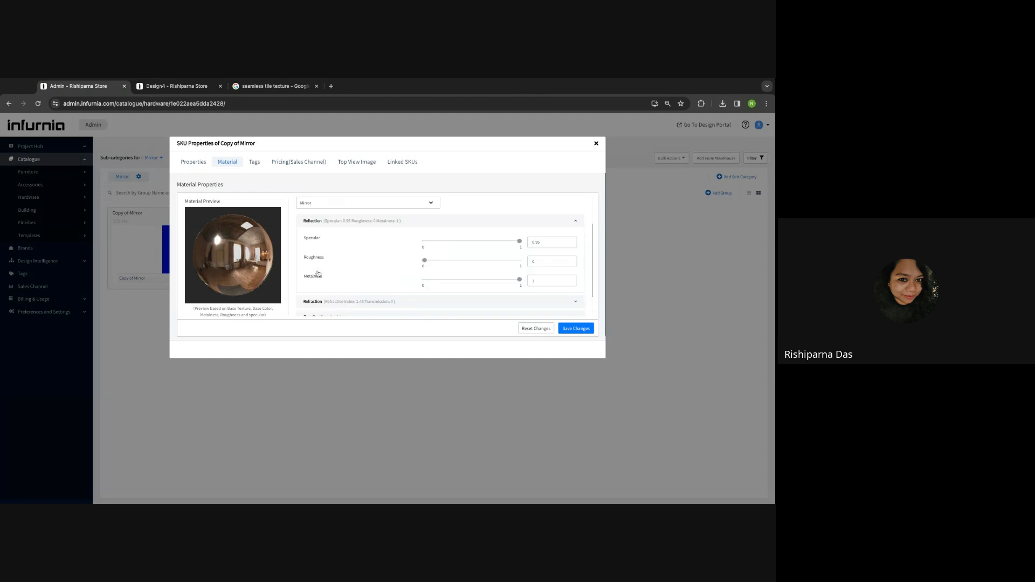
pyautogui.scroll(-1, 318, 274)
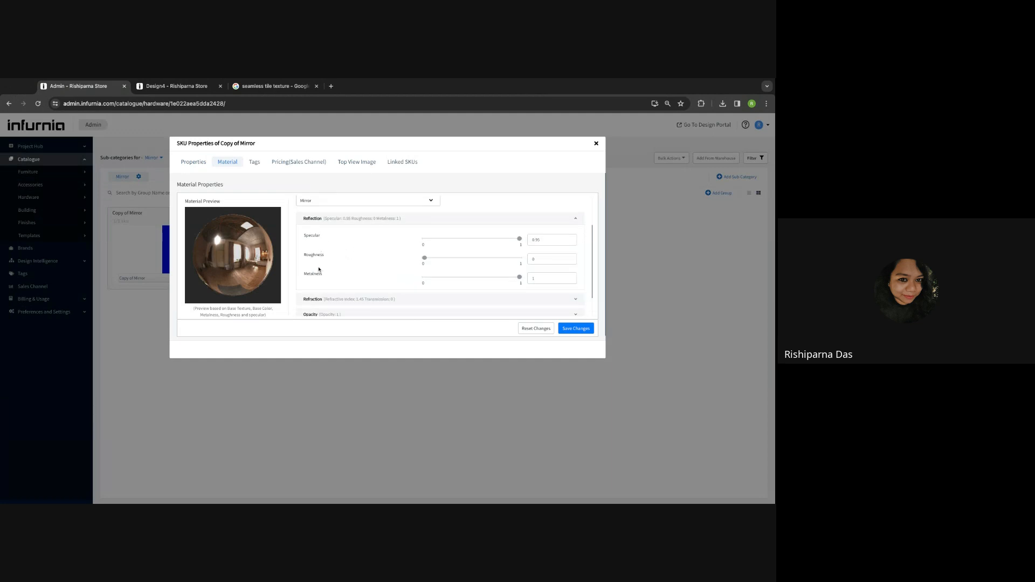
pyautogui.click(318, 300)
pyautogui.scroll(-1, 319, 300)
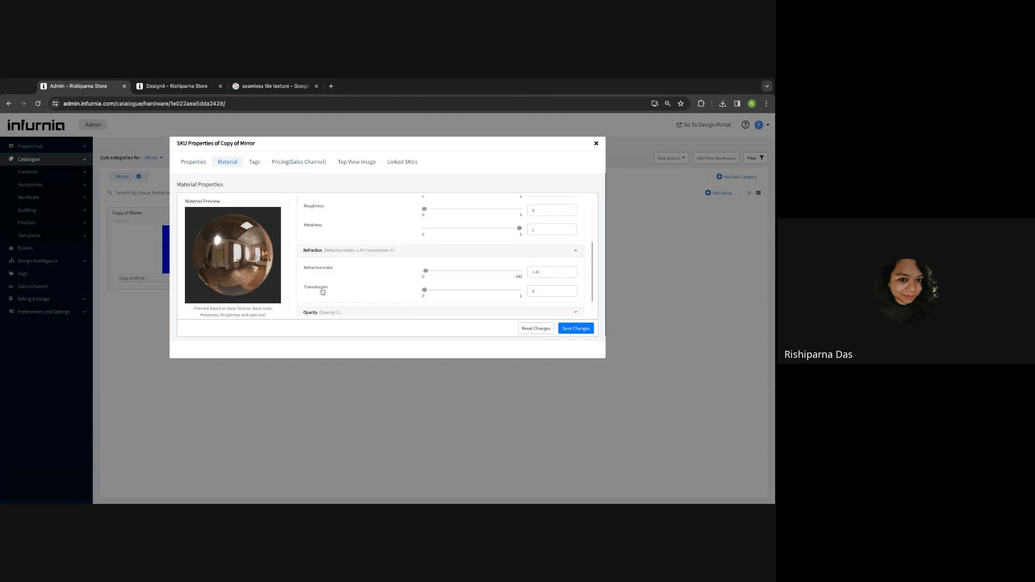
pyautogui.scroll(3, 331, 253)
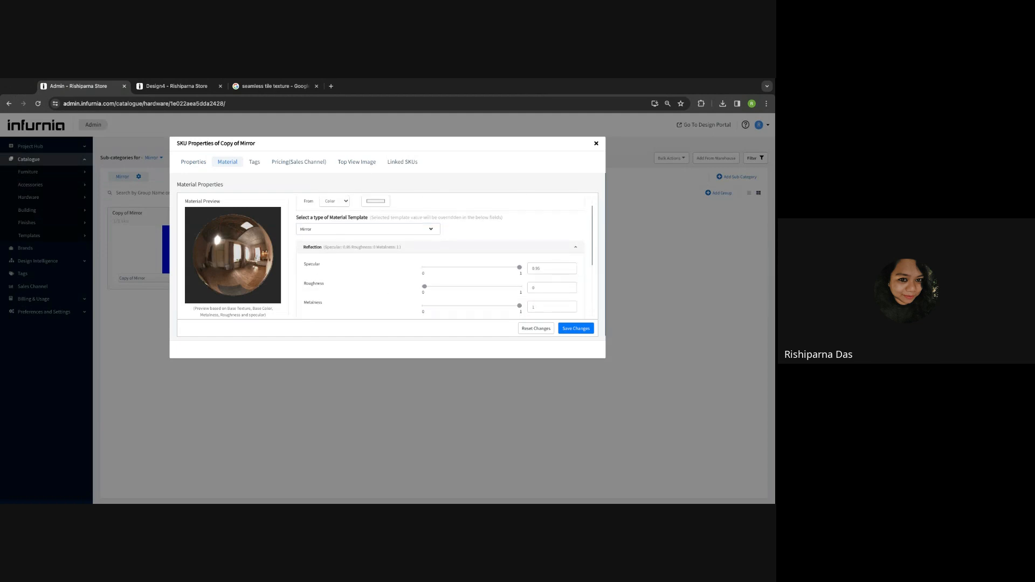
pyautogui.click(164, 92)
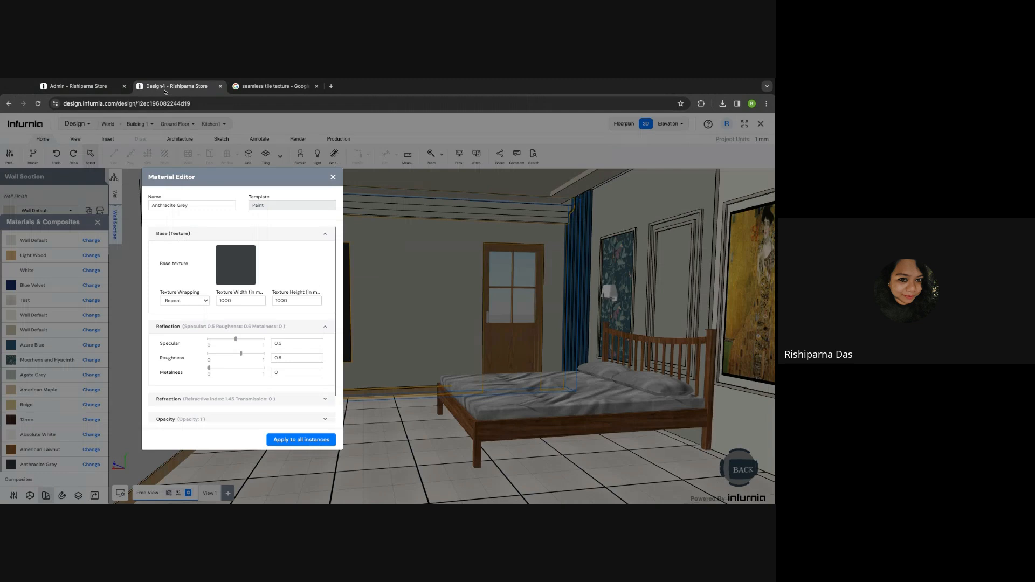
# - Close the Material Editor and materials list, deselect the wall, and zoom out over the bedroom
pyautogui.click(333, 178)
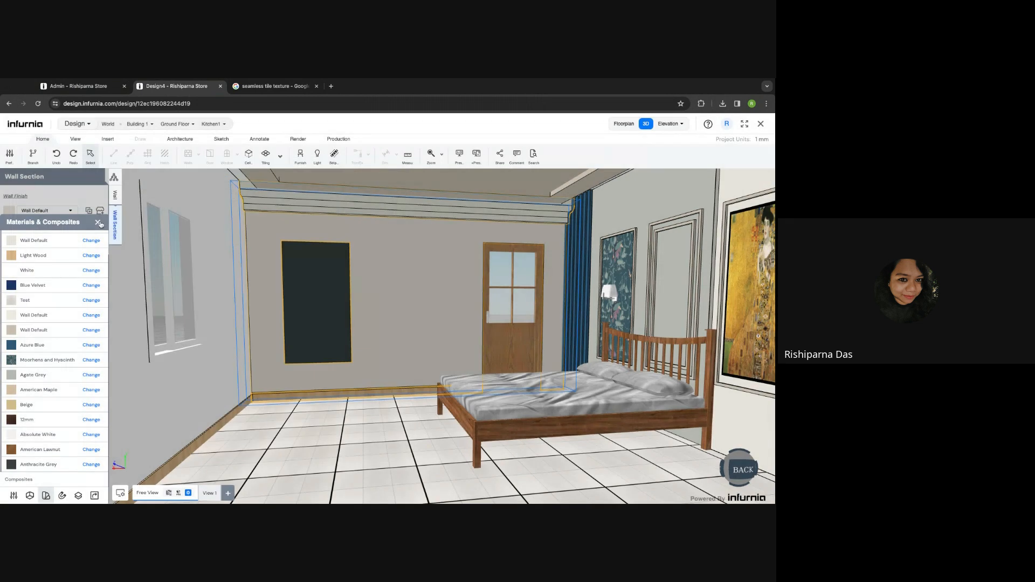
pyautogui.click(98, 223)
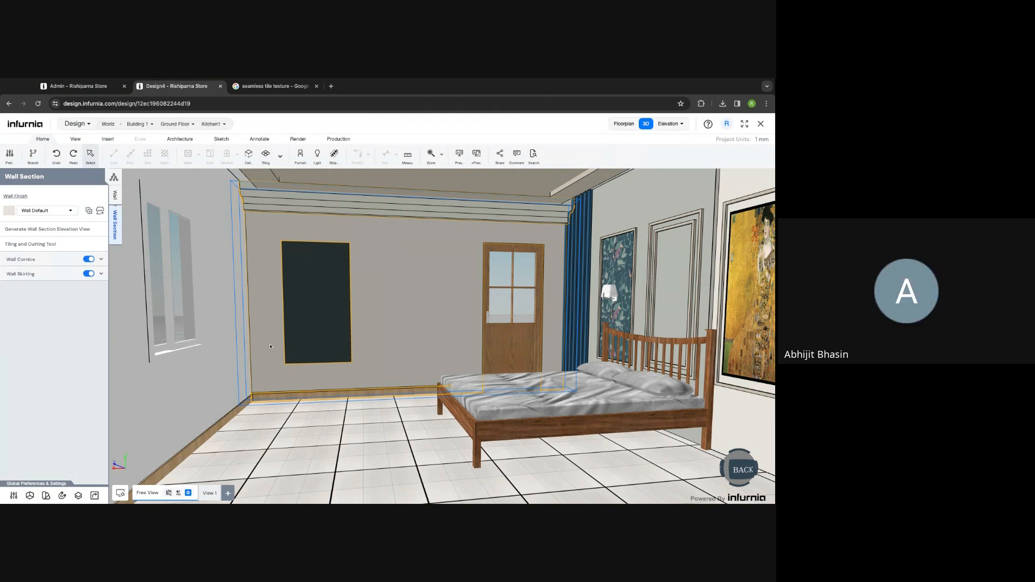
pyautogui.press('Escape')
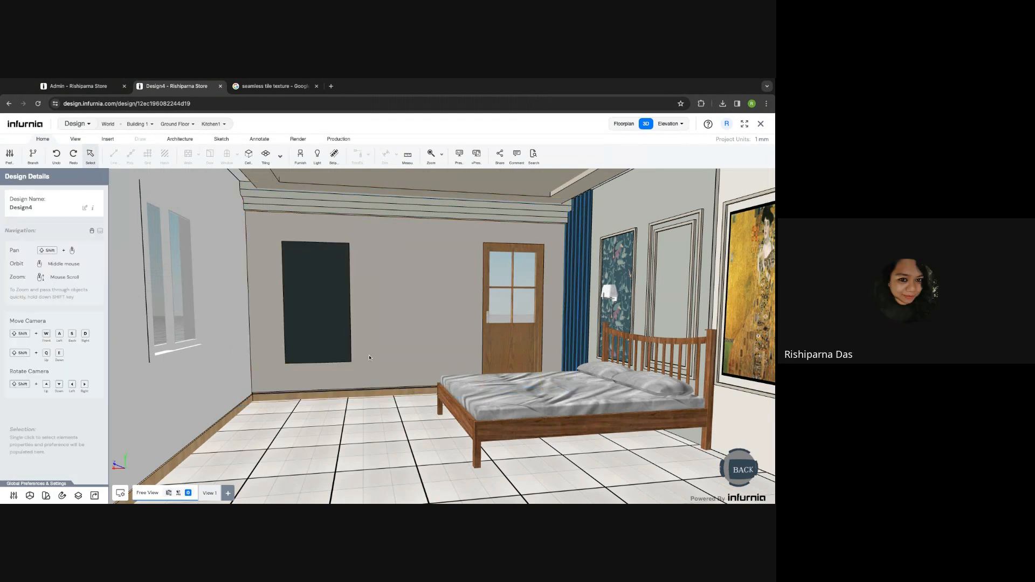
pyautogui.keyDown('shift'); pyautogui.moveTo(392, 346); pyautogui.dragTo(341, 380, button='middle'); pyautogui.keyUp('shift')
pyautogui.scroll(-10, 341, 380)
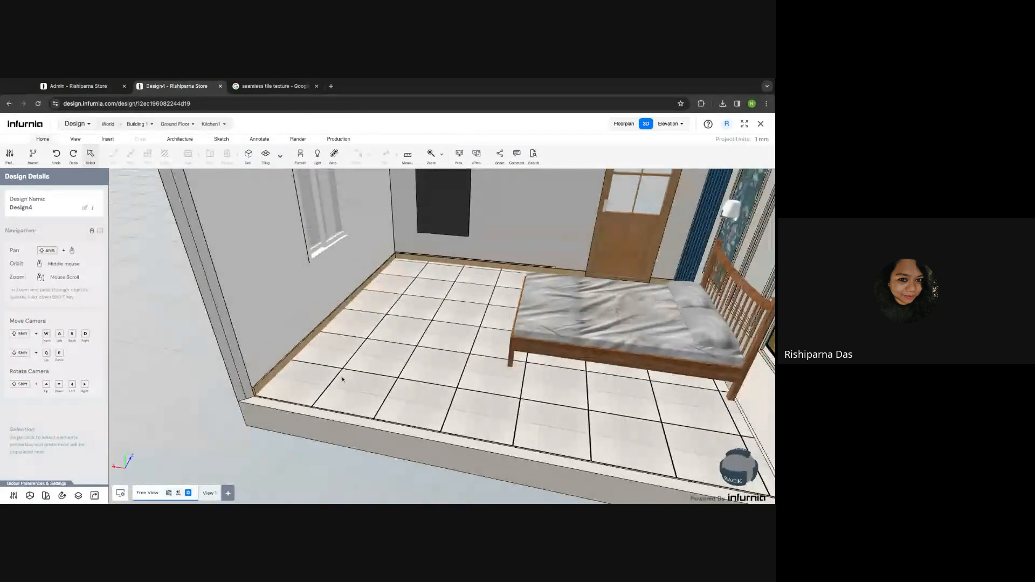
pyautogui.click(108, 139)
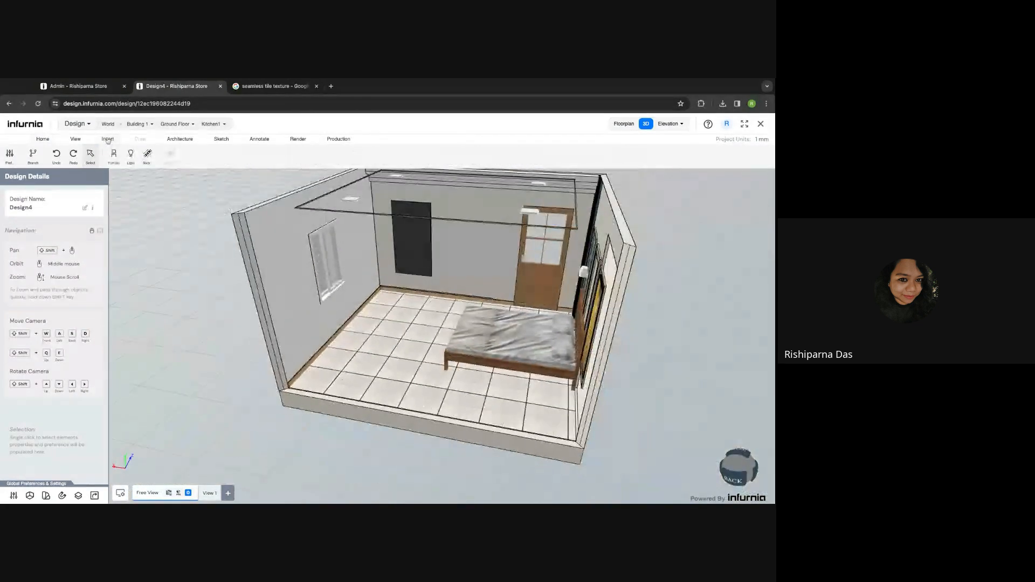
# - Draw a straight railing line from the top wall to the bottom wall across the bedroom floor
pyautogui.click(181, 139)
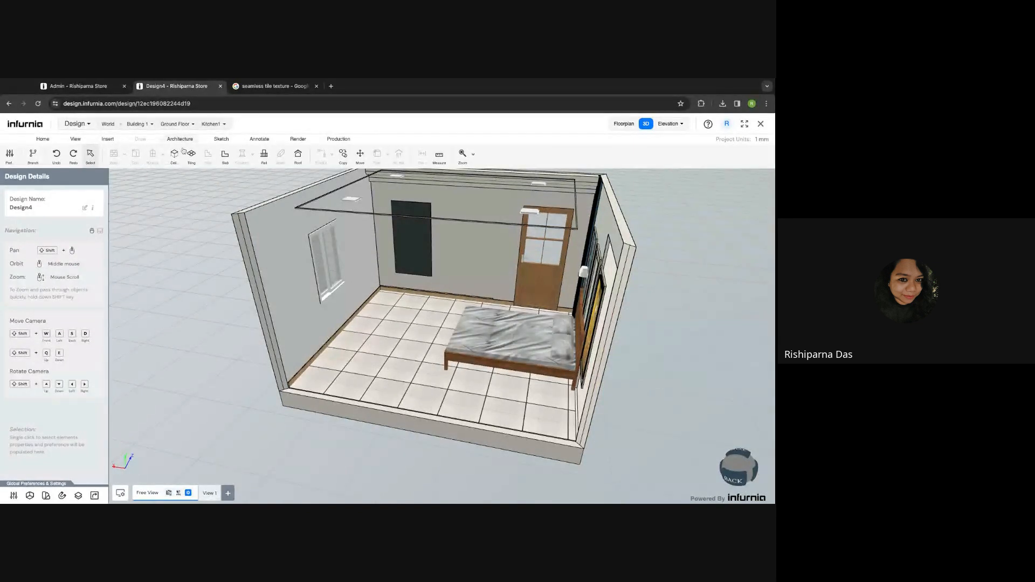
pyautogui.click(265, 162)
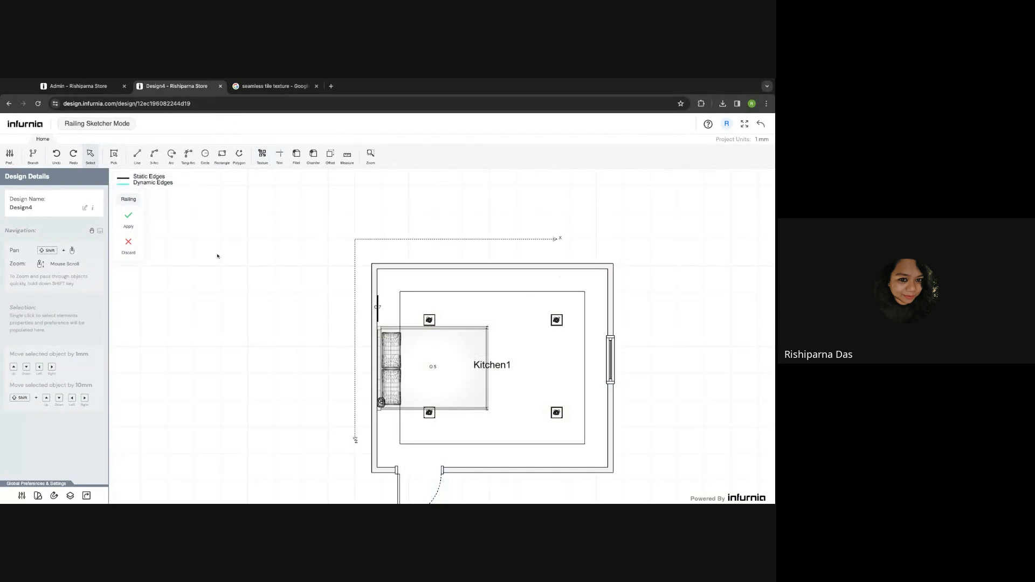
pyautogui.click(137, 155)
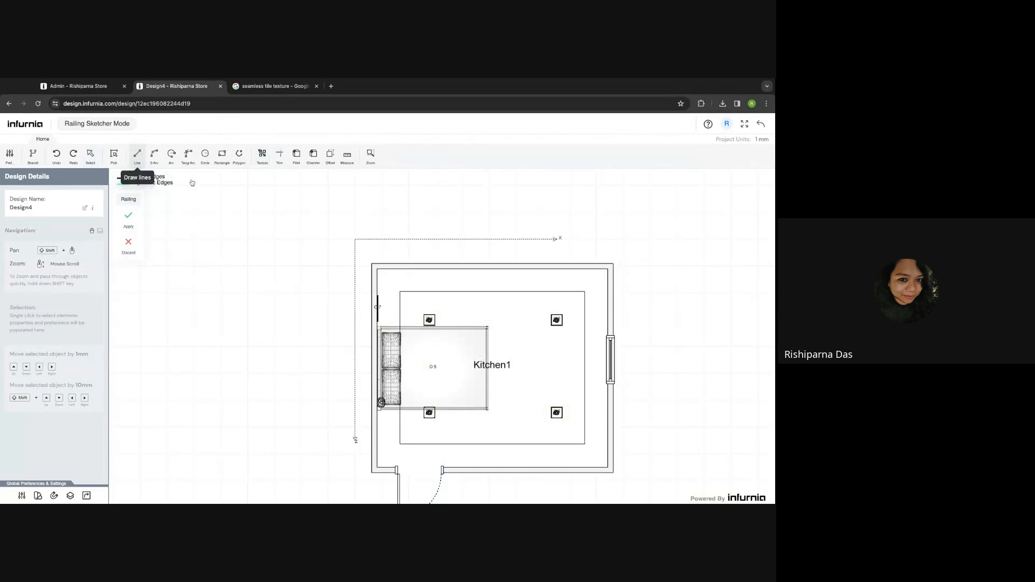
pyautogui.click(566, 268)
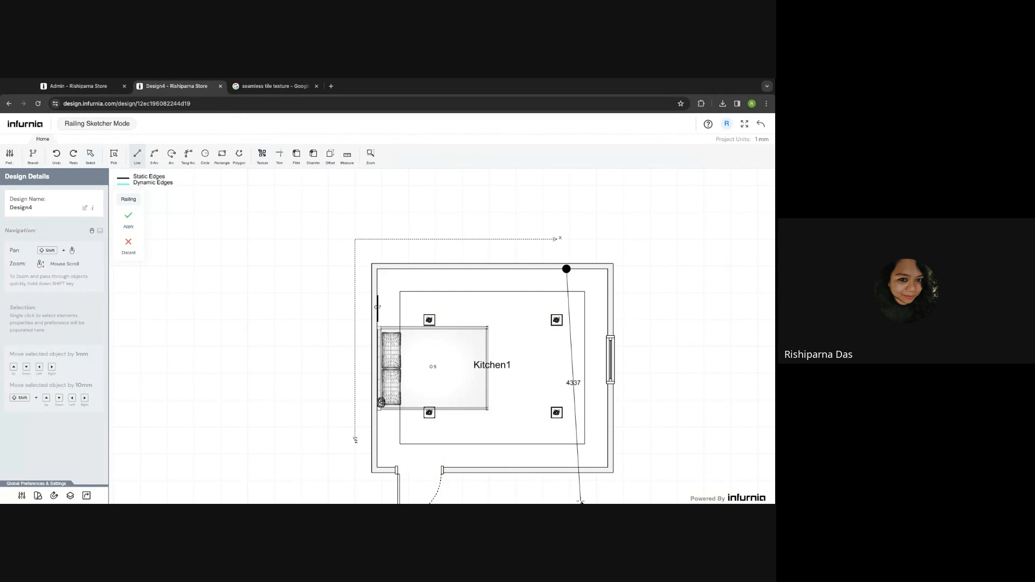
pyautogui.scroll(2, 568, 472)
pyautogui.click(563, 471)
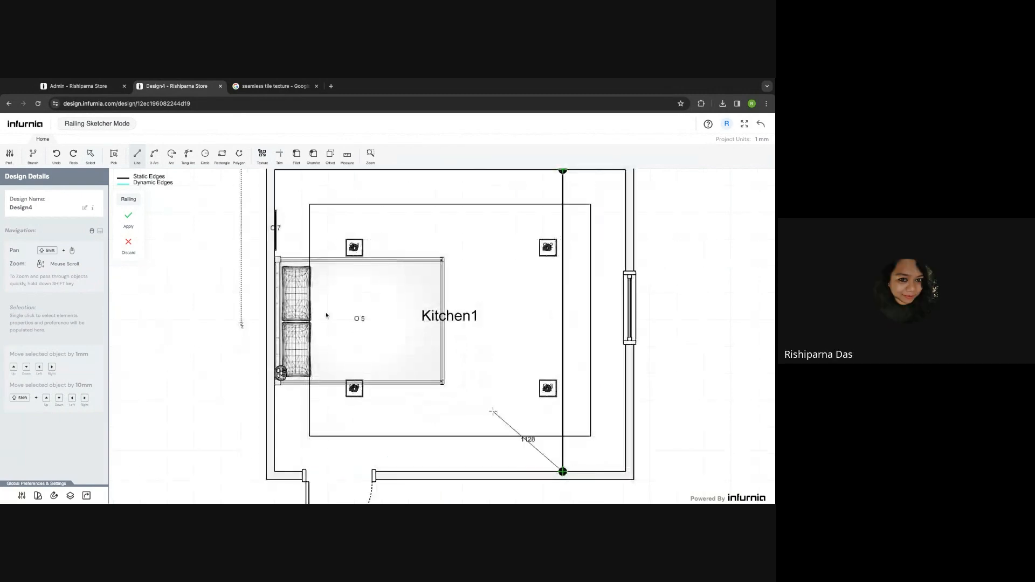
pyautogui.click(129, 217)
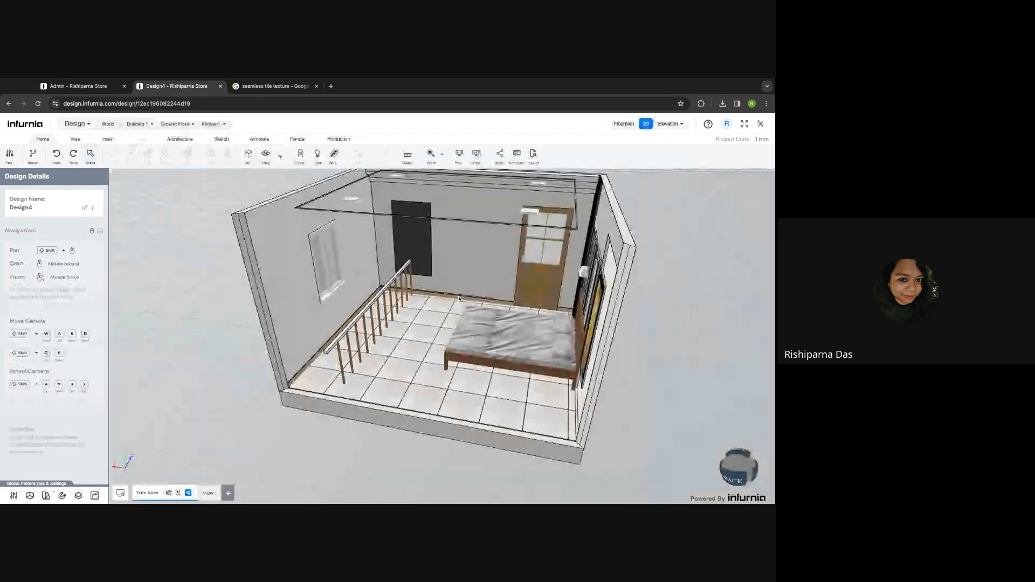
# - Select the railing and expand its Repeaters, Rail and Repeater 1 settings
pyautogui.click(360, 321)
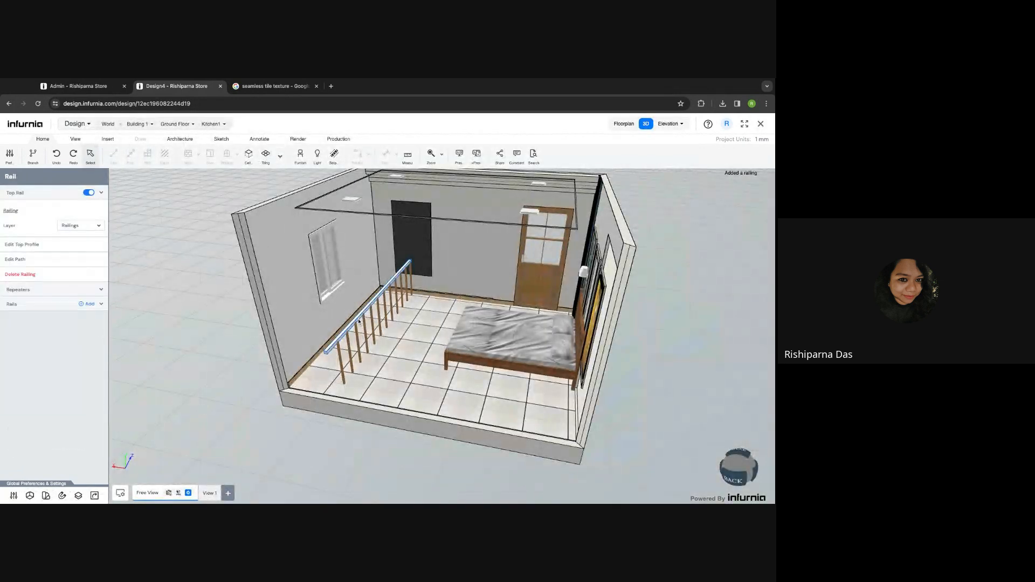
pyautogui.click(46, 292)
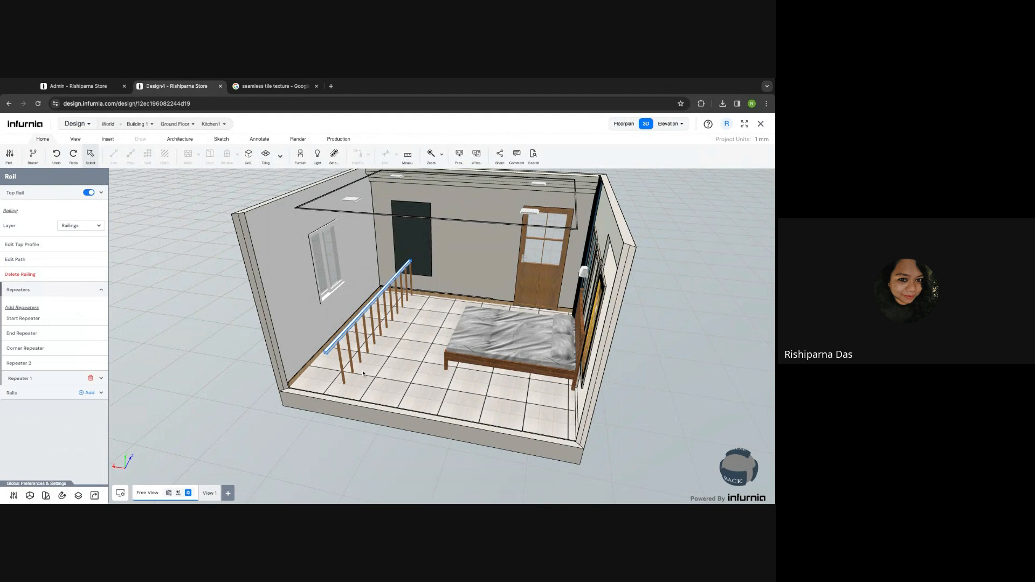
pyautogui.scroll(5, 376, 360)
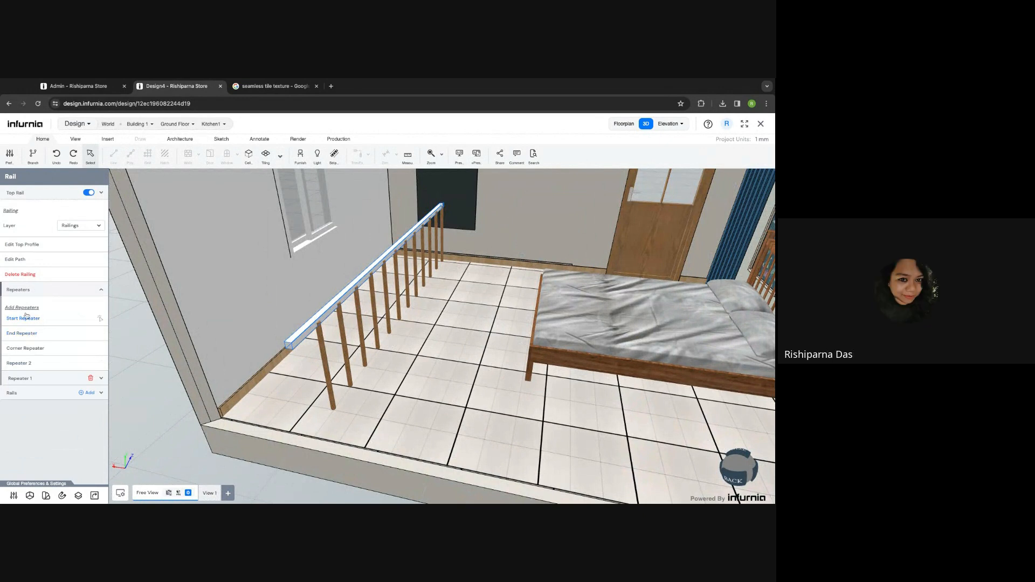
pyautogui.click(36, 395)
pyautogui.click(31, 379)
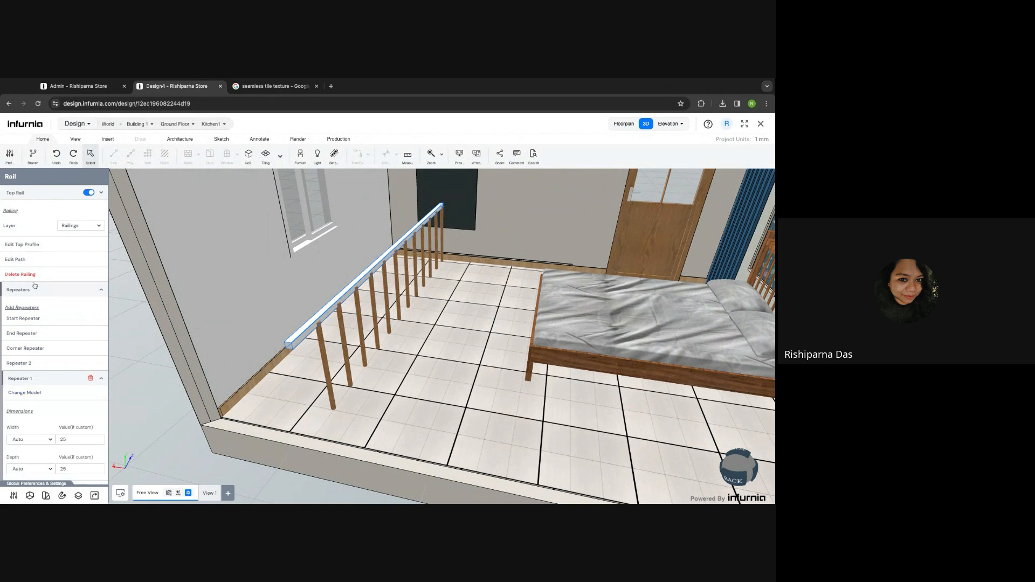
# - Browse alternative baluster models in the admin and Design4 catalogues, closing the picker unchanged
pyautogui.click(32, 394)
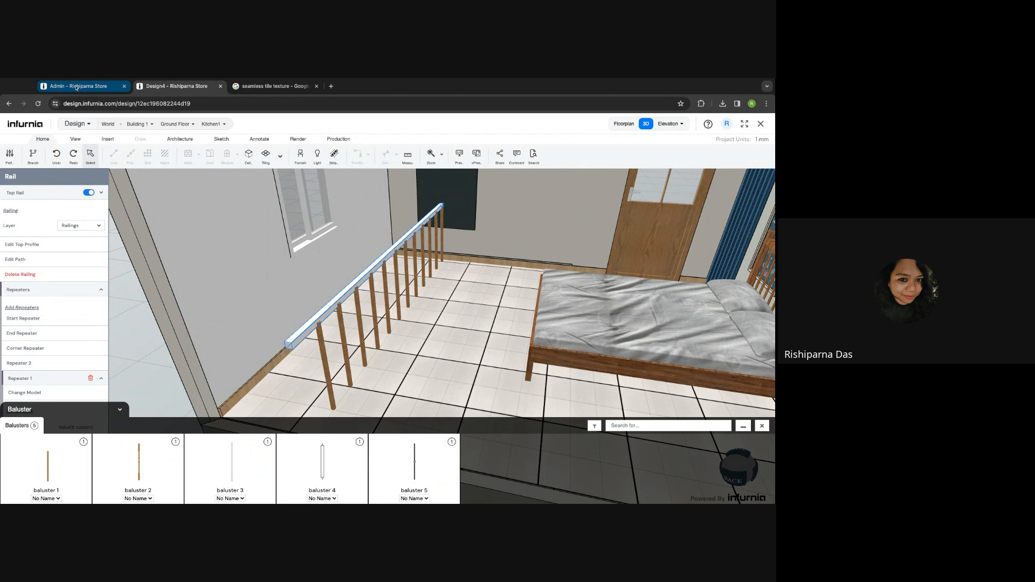
pyautogui.click(77, 87)
pyautogui.click(175, 86)
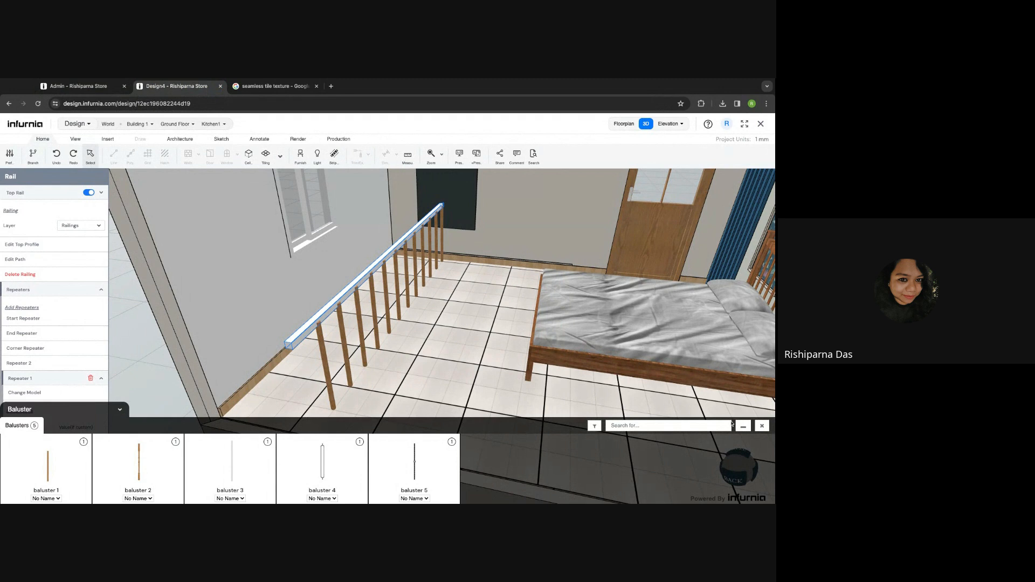
pyautogui.click(762, 427)
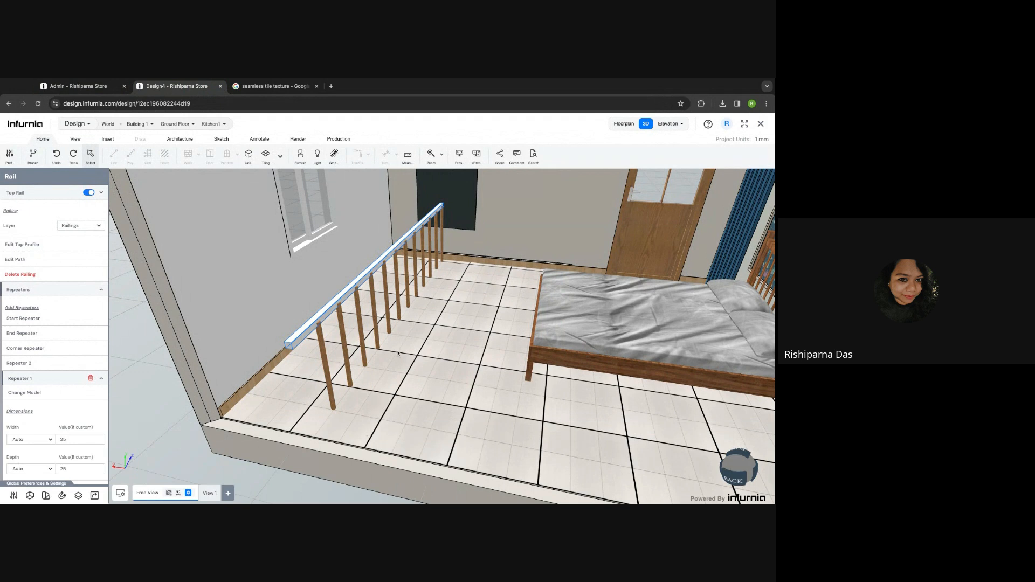
# - Select the whole railing and delete it
pyautogui.scroll(-5, 302, 339)
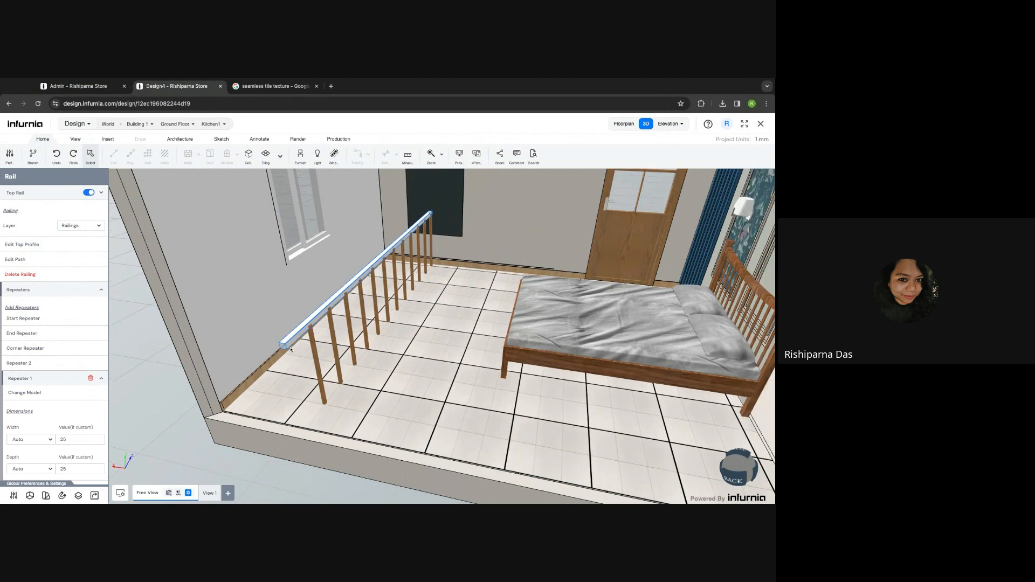
pyautogui.click(305, 339)
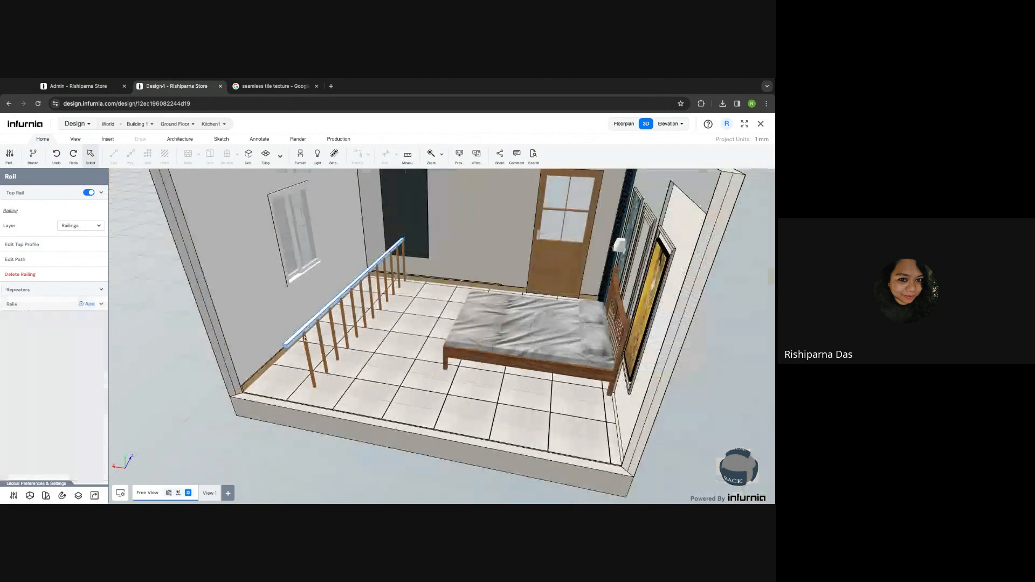
pyautogui.press('Delete')
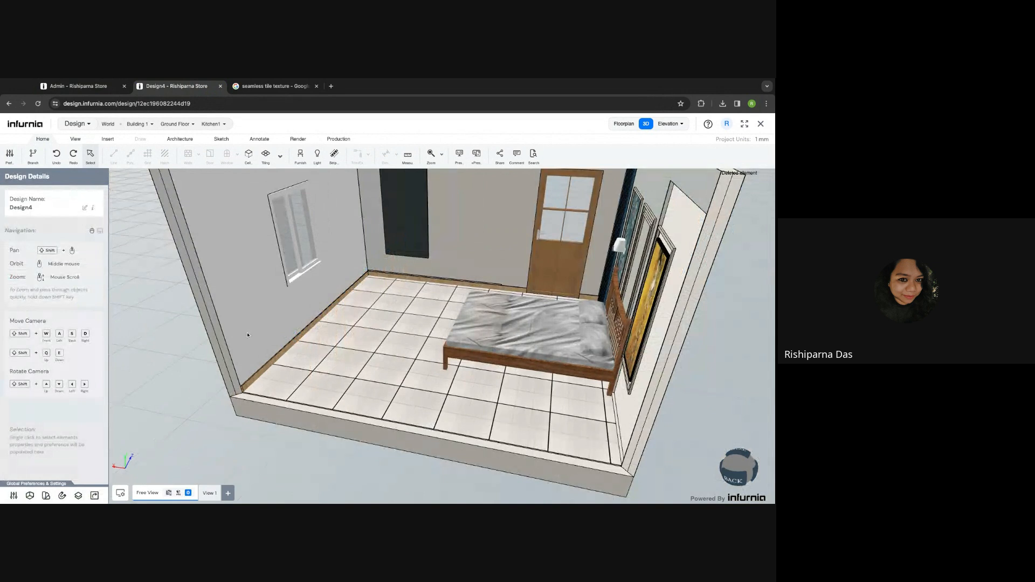
# - Open the left wall's 2D Tiling and Cutting layout
pyautogui.click(260, 300)
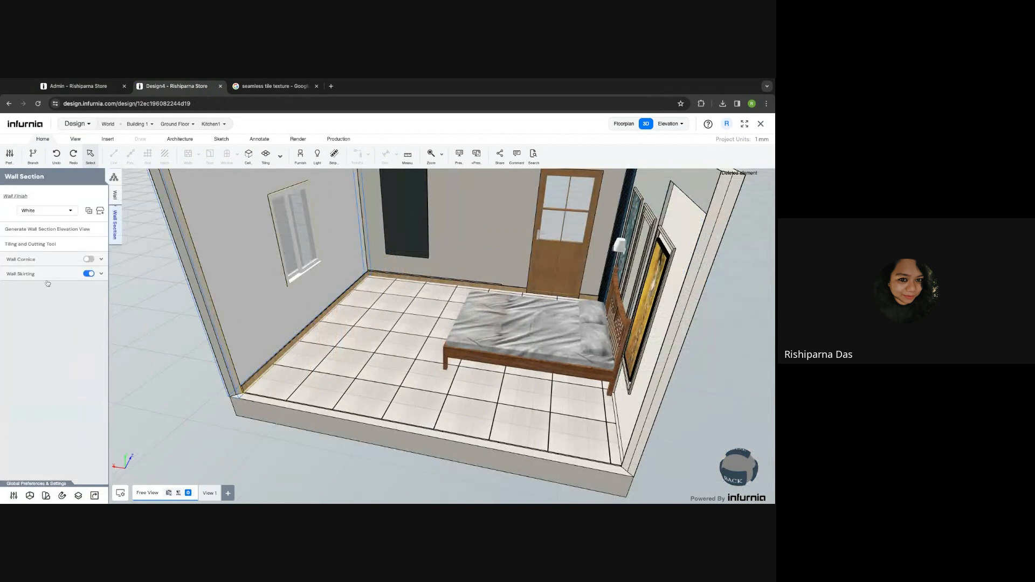
pyautogui.click(29, 244)
pyautogui.click(37, 247)
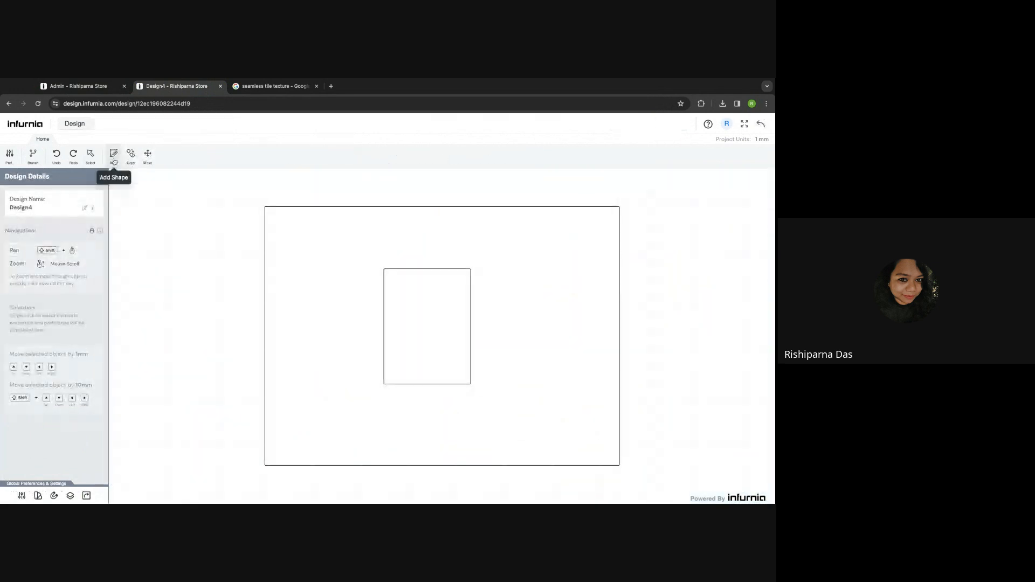
# - Draw a square rectangle from the wall's bottom-left corner and apply it as a tiling cut
pyautogui.click(118, 157)
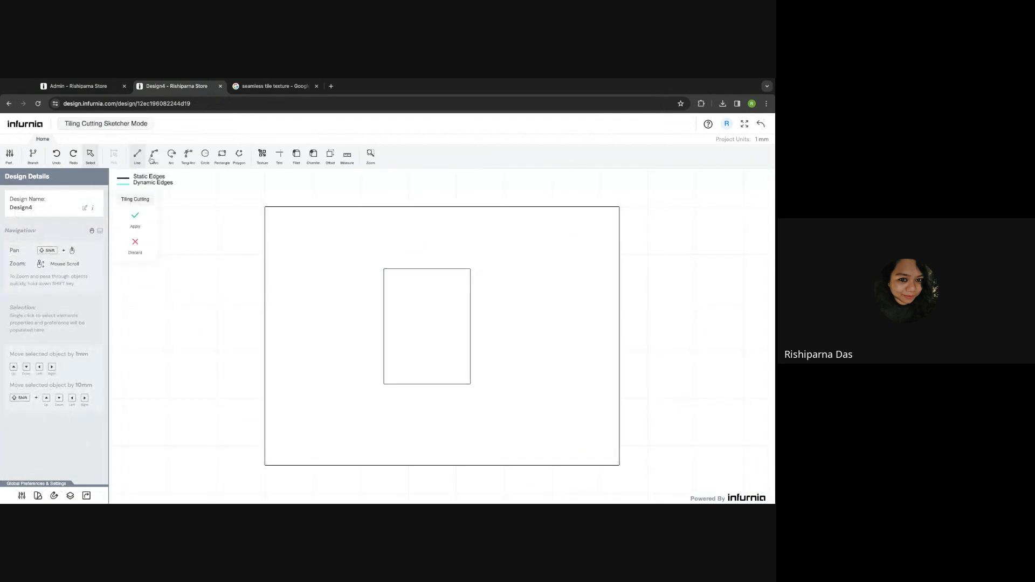
pyautogui.click(222, 154)
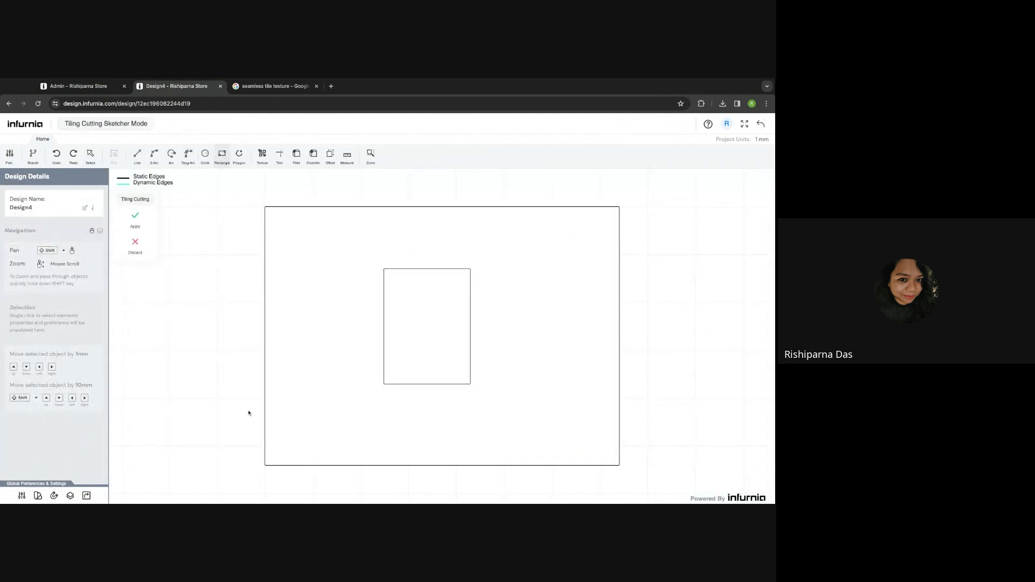
pyautogui.click(265, 465)
pyautogui.click(352, 395)
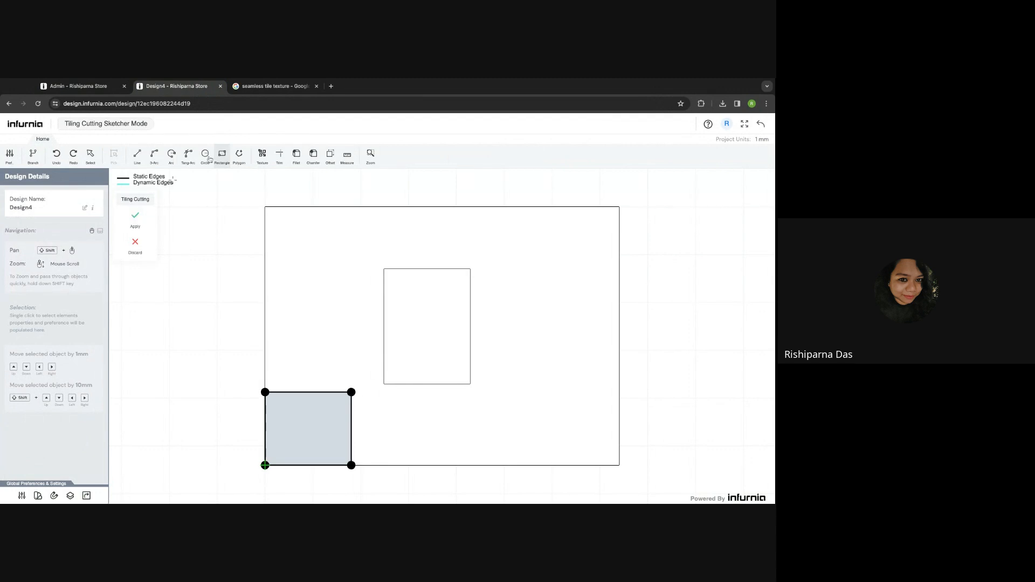
pyautogui.click(132, 221)
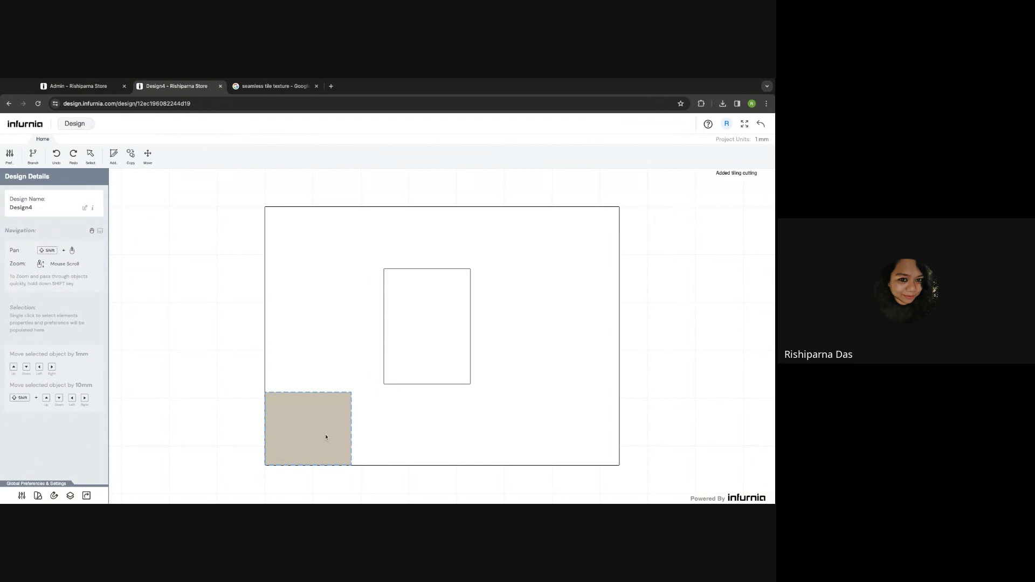
pyautogui.click(326, 437)
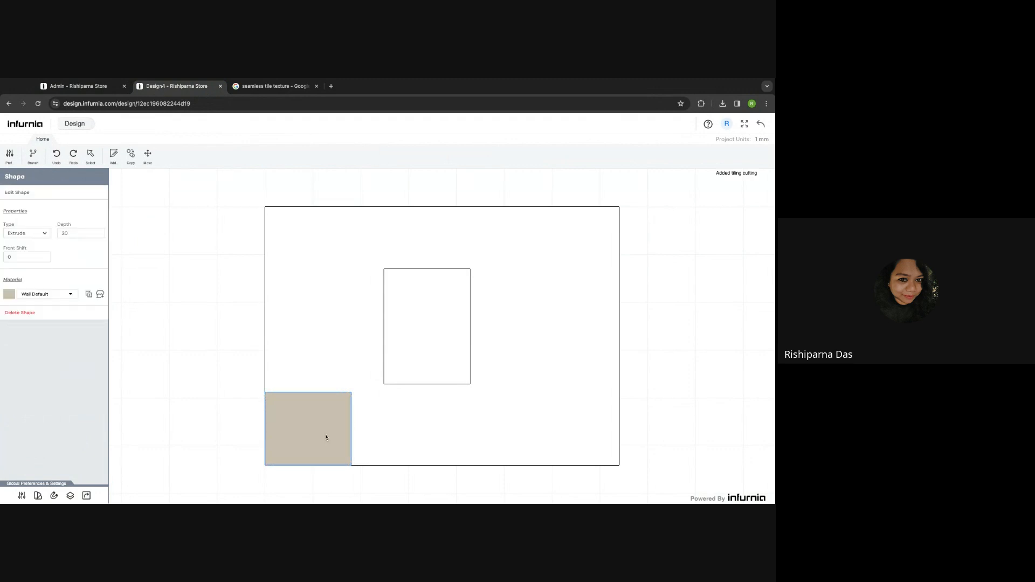
# - Paint the square panel Antique Pink from the Wall Texture paints
pyautogui.click(100, 295)
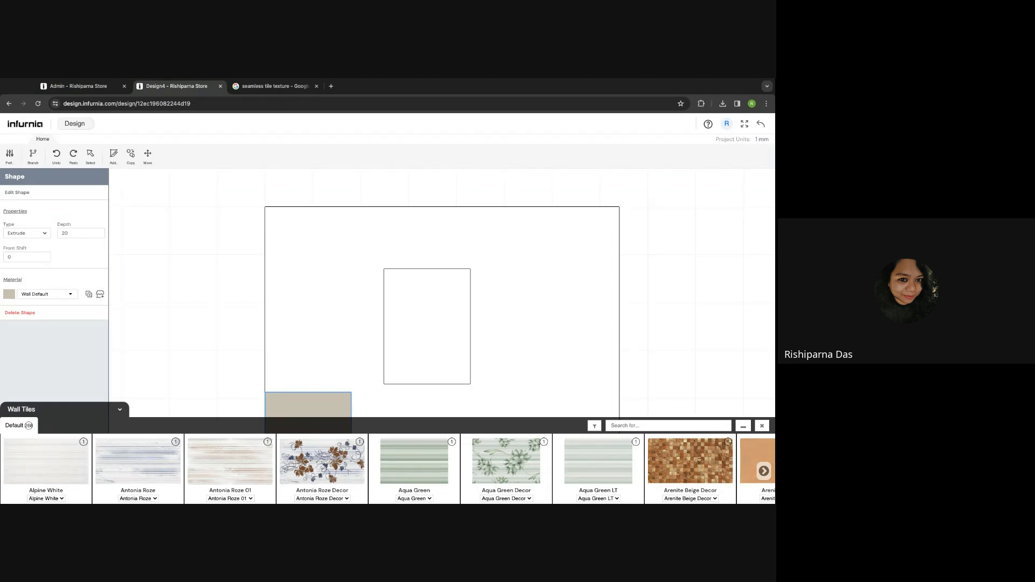
pyautogui.click(68, 411)
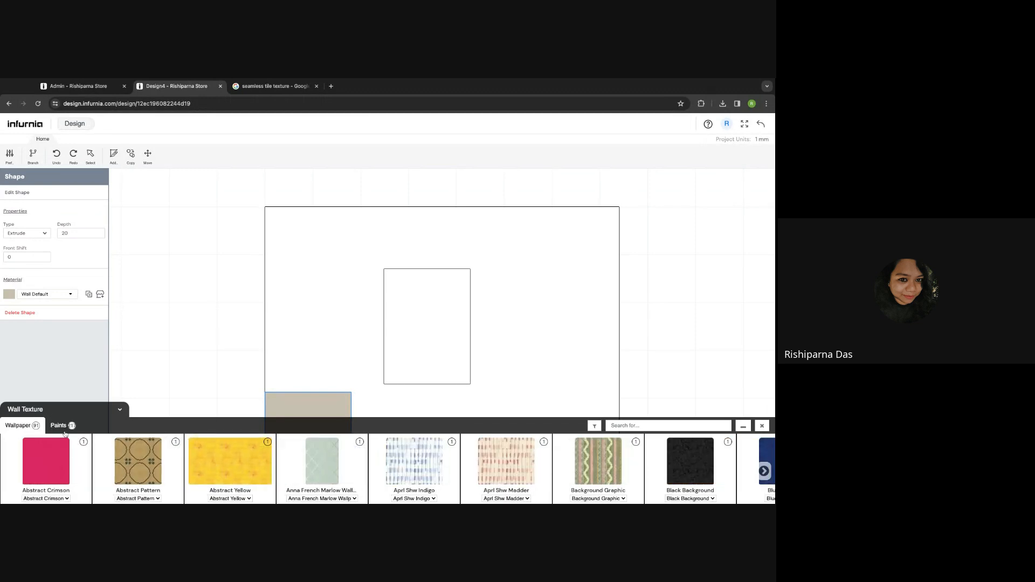
pyautogui.click(60, 427)
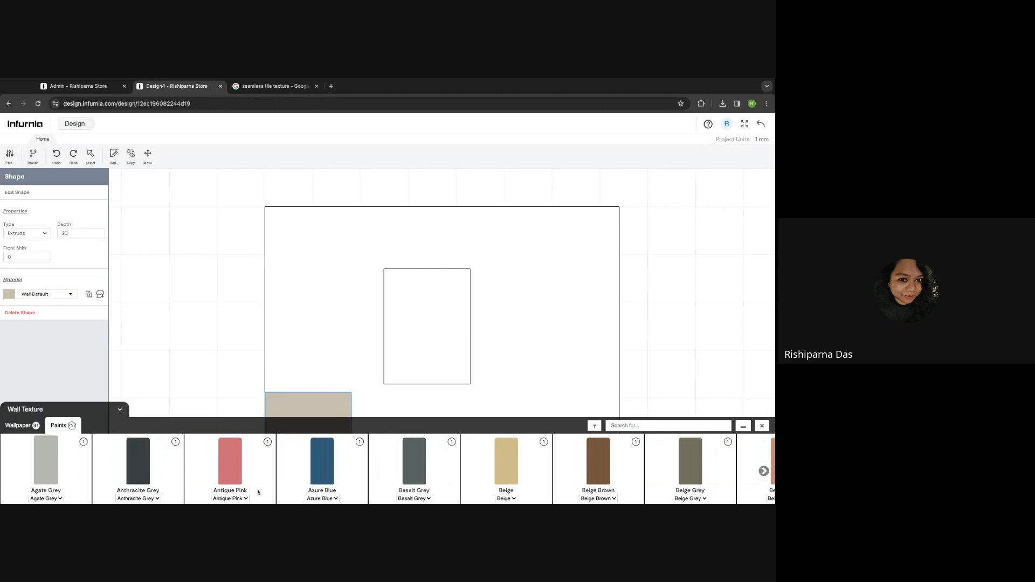
pyautogui.click(225, 478)
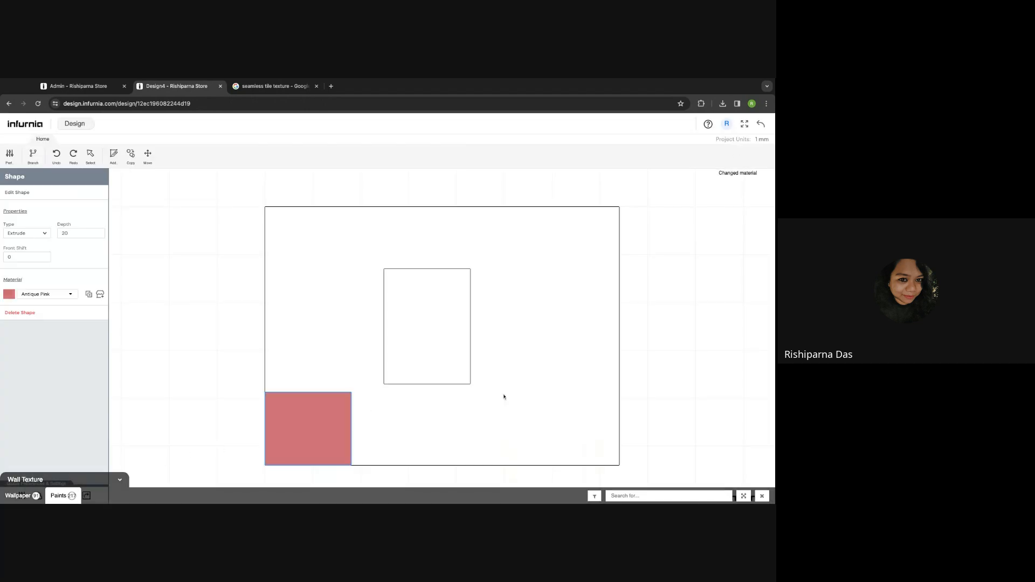
# - Adjust the pink panel's Front Shift value
pyautogui.moveTo(17, 261); pyautogui.dragTo(1, 260)
pyautogui.write('8')
pyautogui.click(323, 409)
pyautogui.click(131, 156)
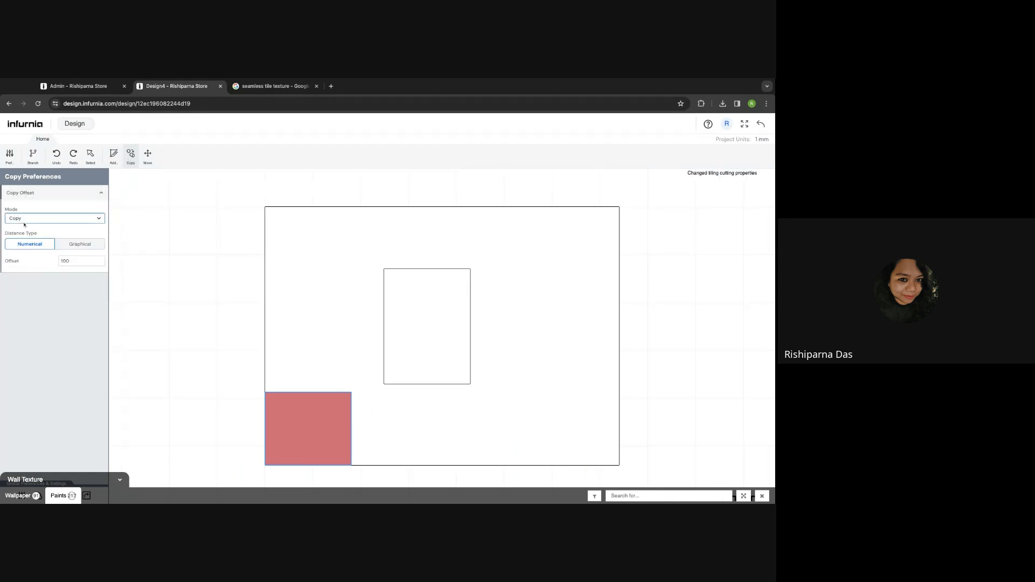
# - Make four Multiply(Straight) fixed copies of the pink panel in a row rightward, then return to 3D
pyautogui.click(42, 252)
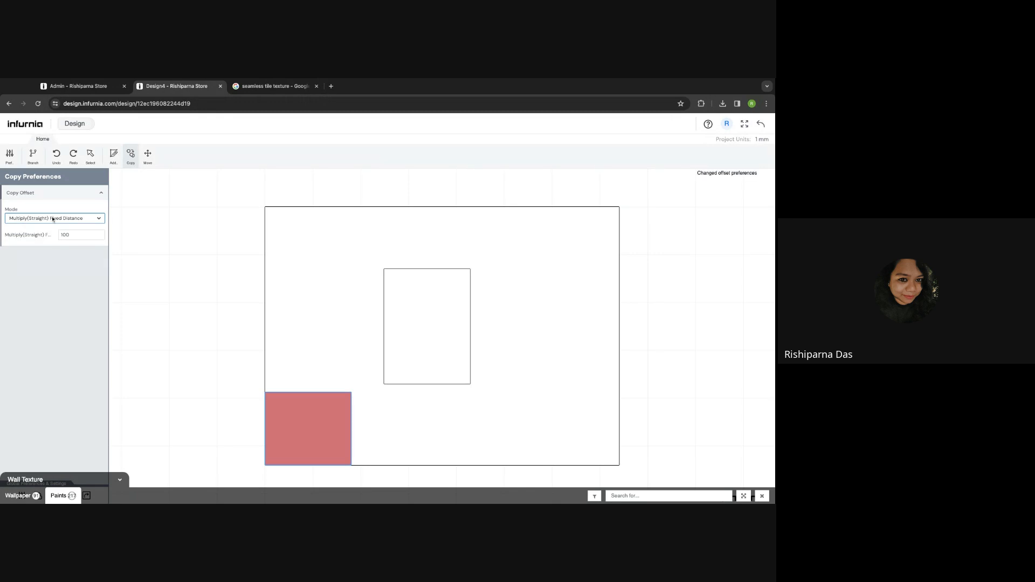
pyautogui.click(81, 245)
pyautogui.moveTo(72, 235); pyautogui.dragTo(47, 236)
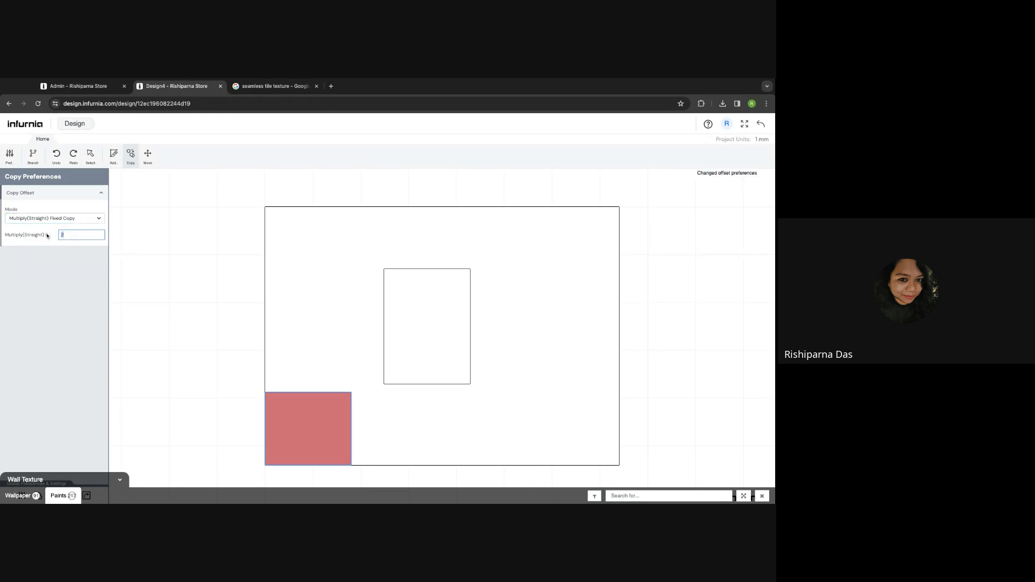
pyautogui.press('Return')
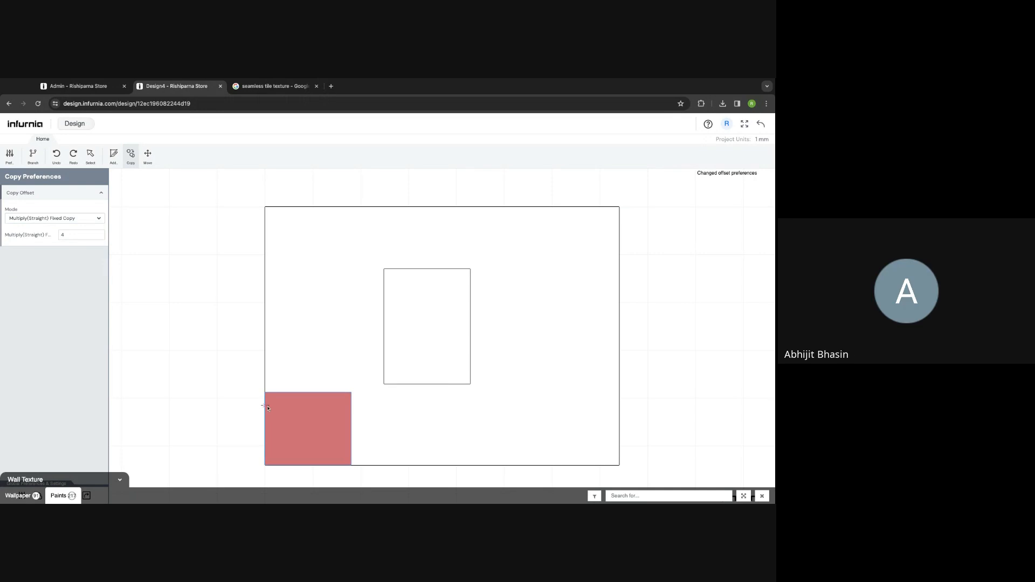
pyautogui.click(310, 408)
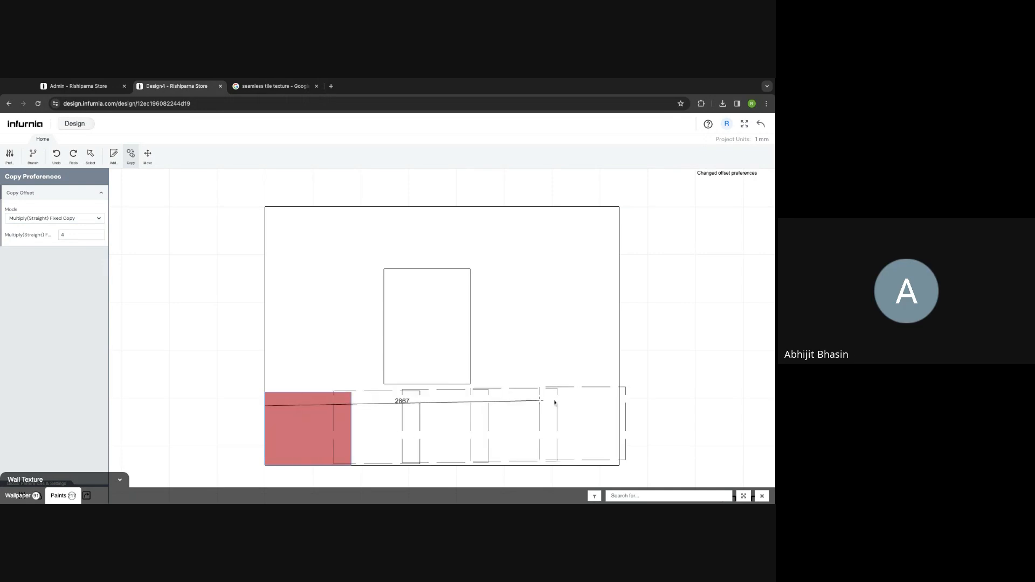
pyautogui.click(619, 404)
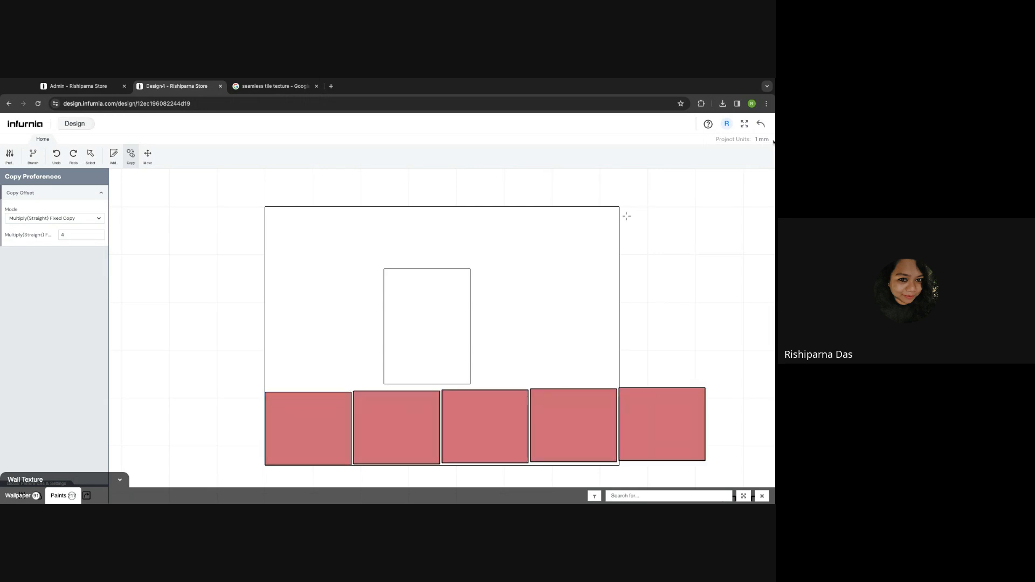
pyautogui.click(761, 124)
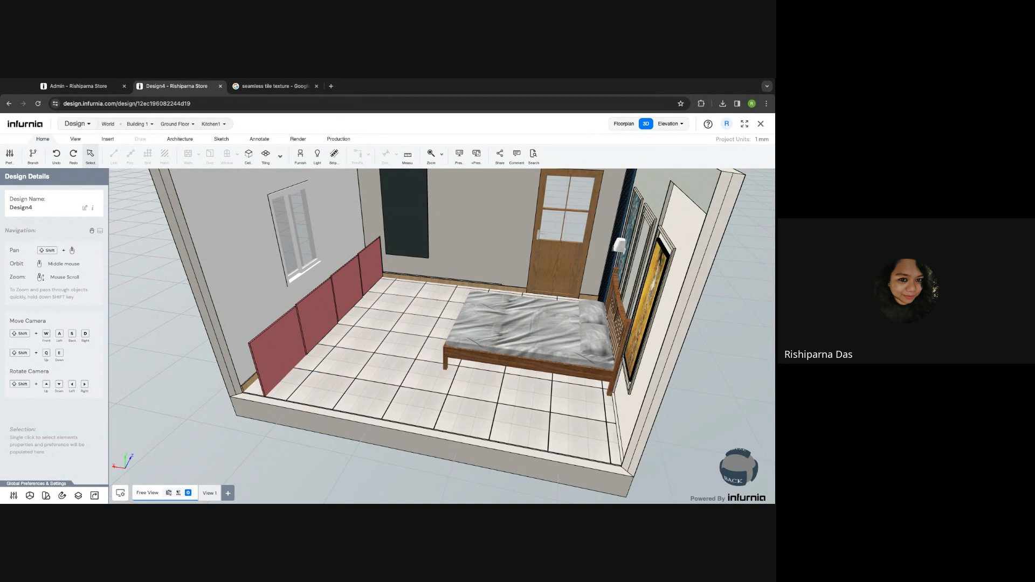
# - Reopen the left wall's tiling layout and delete all the pink panels along its bottom
pyautogui.click(294, 306)
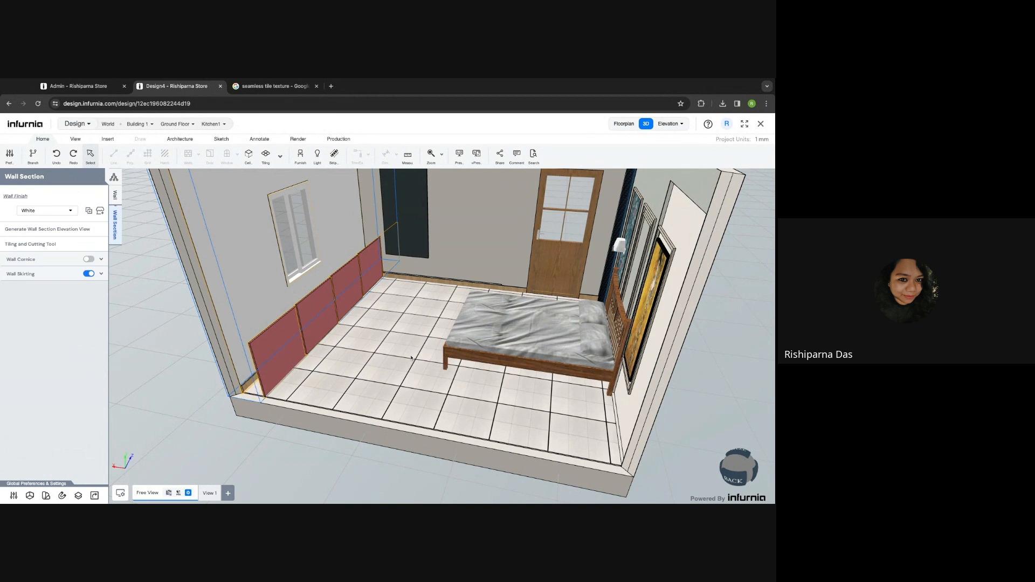
pyautogui.click(42, 245)
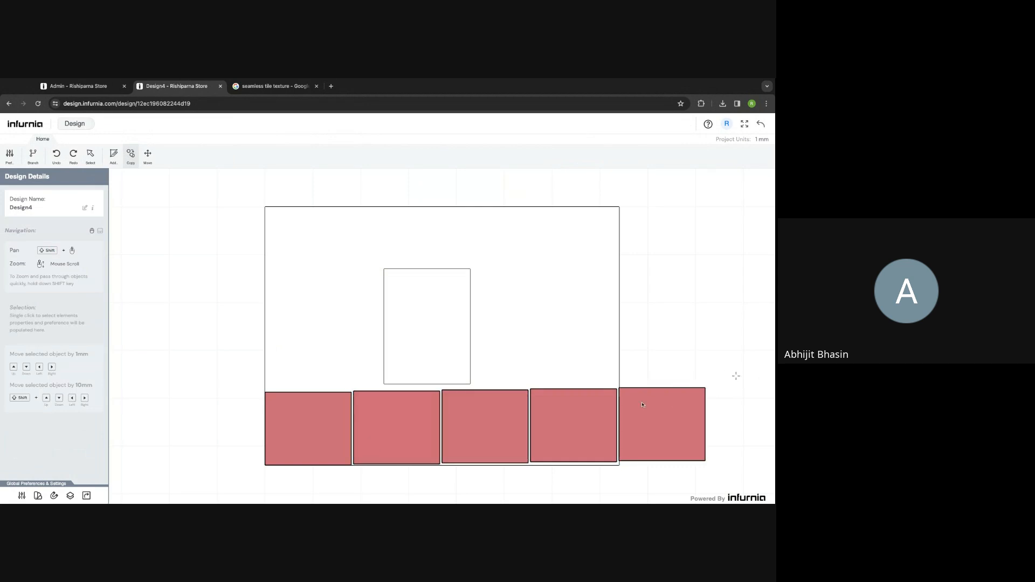
pyautogui.moveTo(720, 372); pyautogui.dragTo(351, 474)
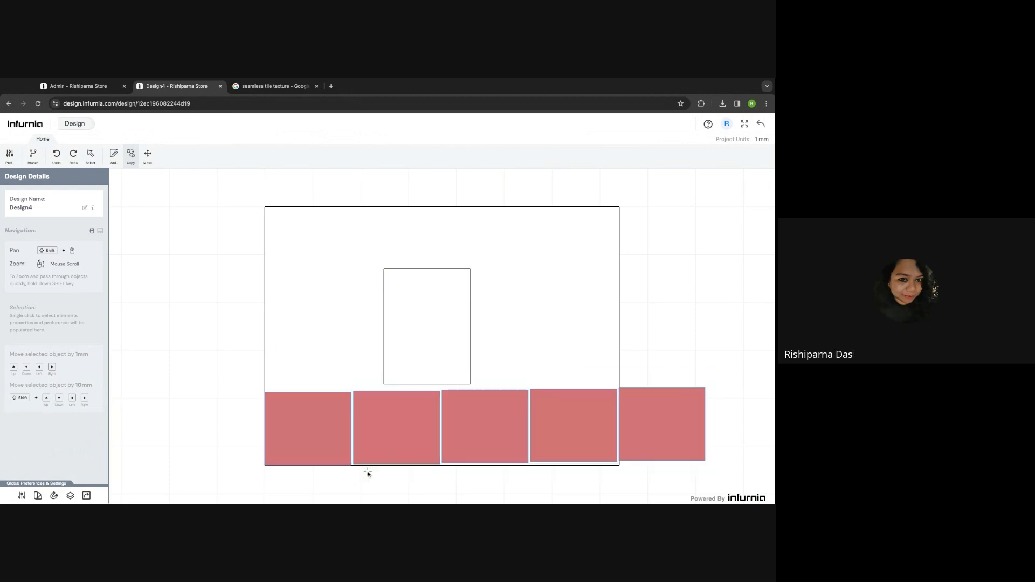
pyautogui.press('Delete')
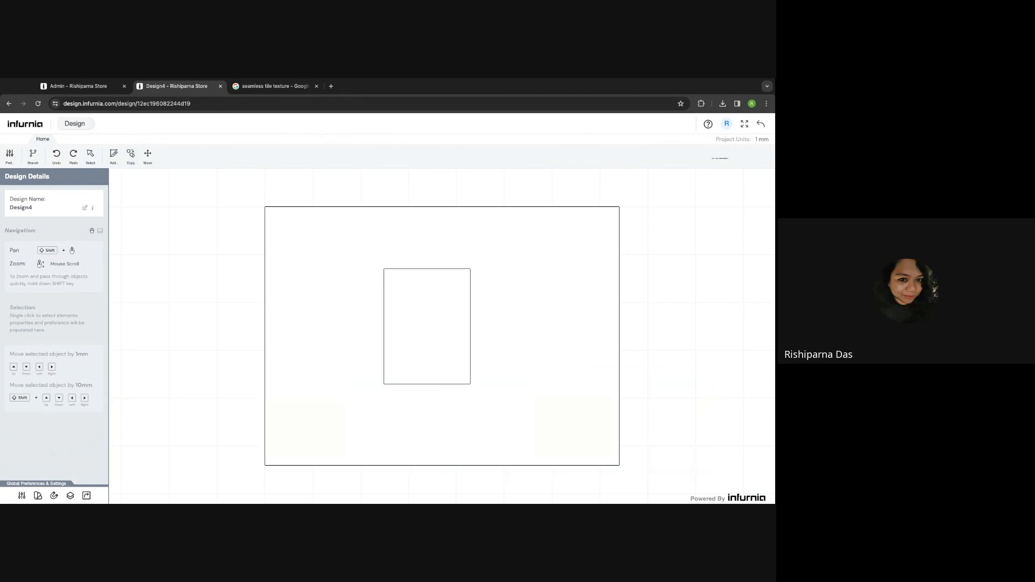
# - Go back to the 3D bedroom, show the Architecture tools and zoom out
pyautogui.click(760, 124)
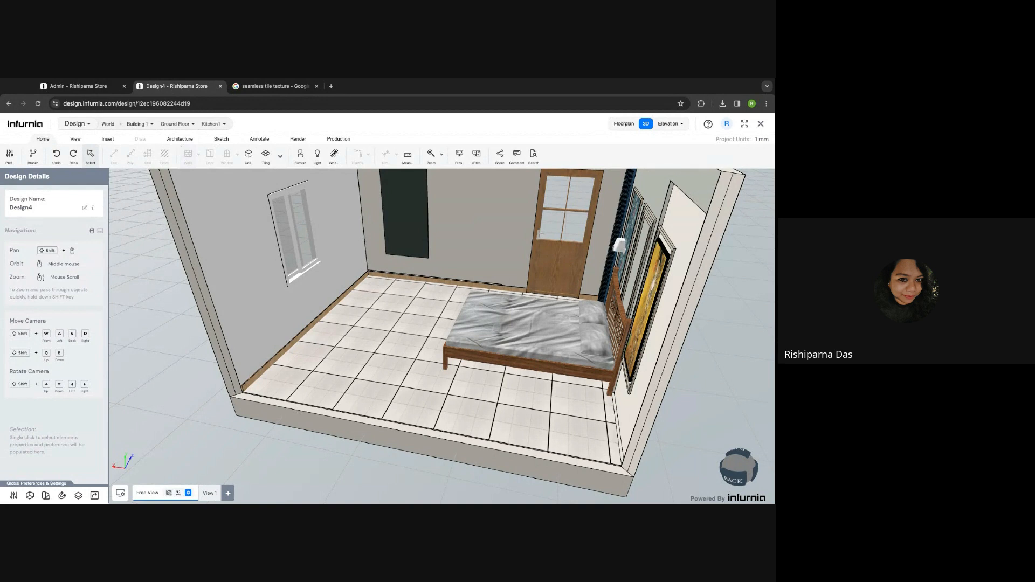
pyautogui.click(180, 139)
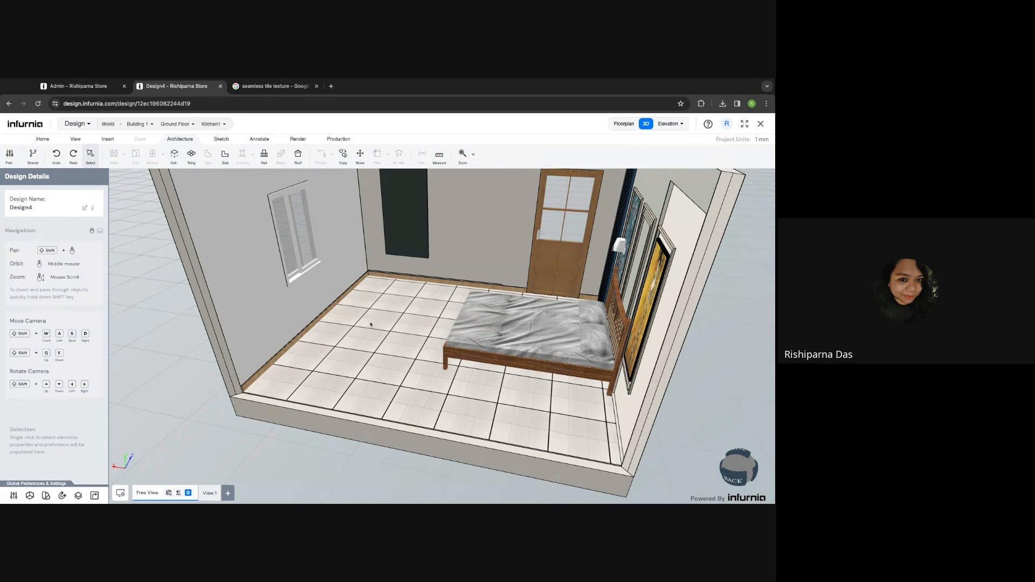
pyautogui.scroll(-5, 370, 324)
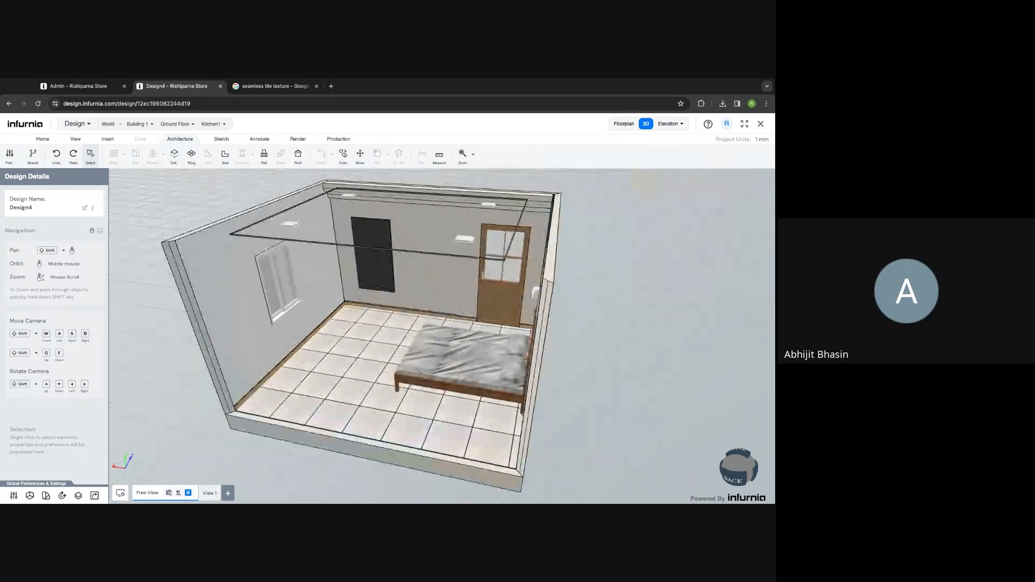